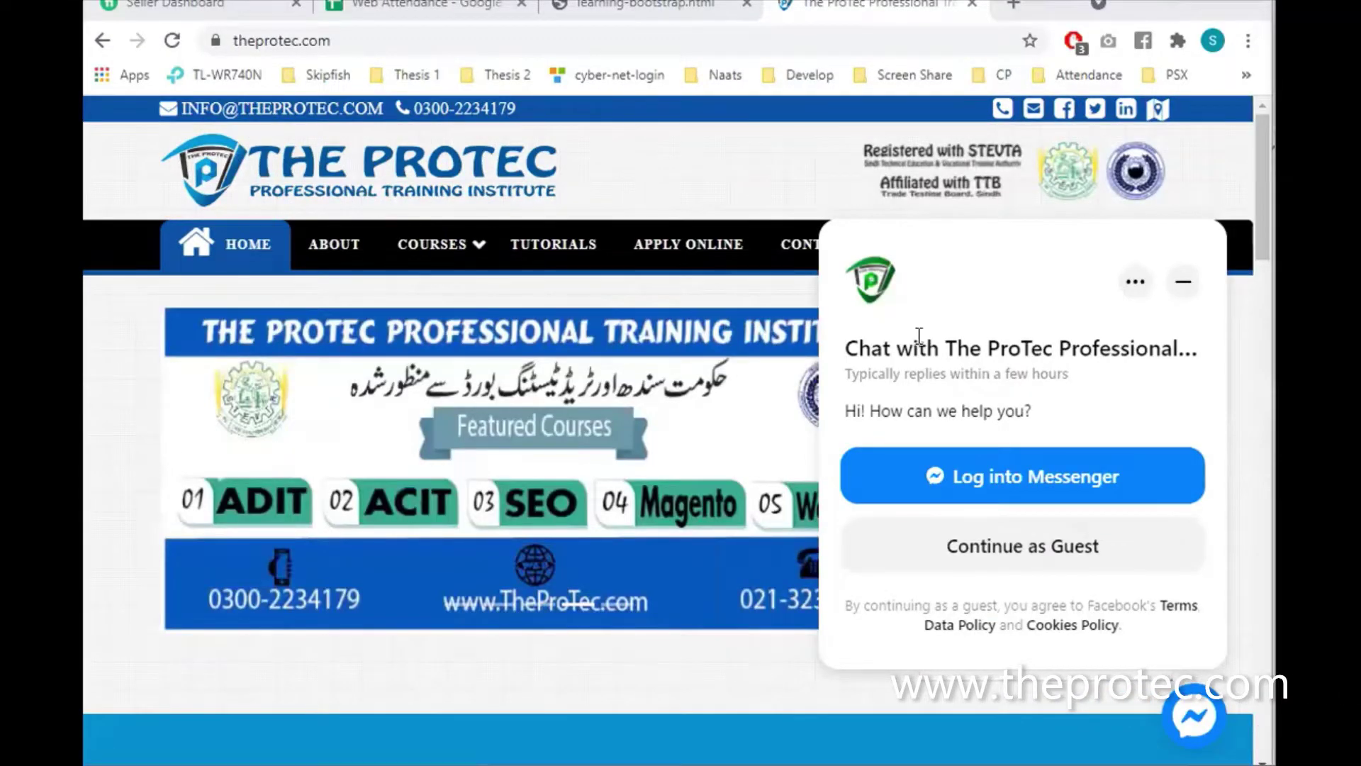
Minimize the Facebook chat box on theprotec.com and open a blank new tab
left_click(1177, 287)
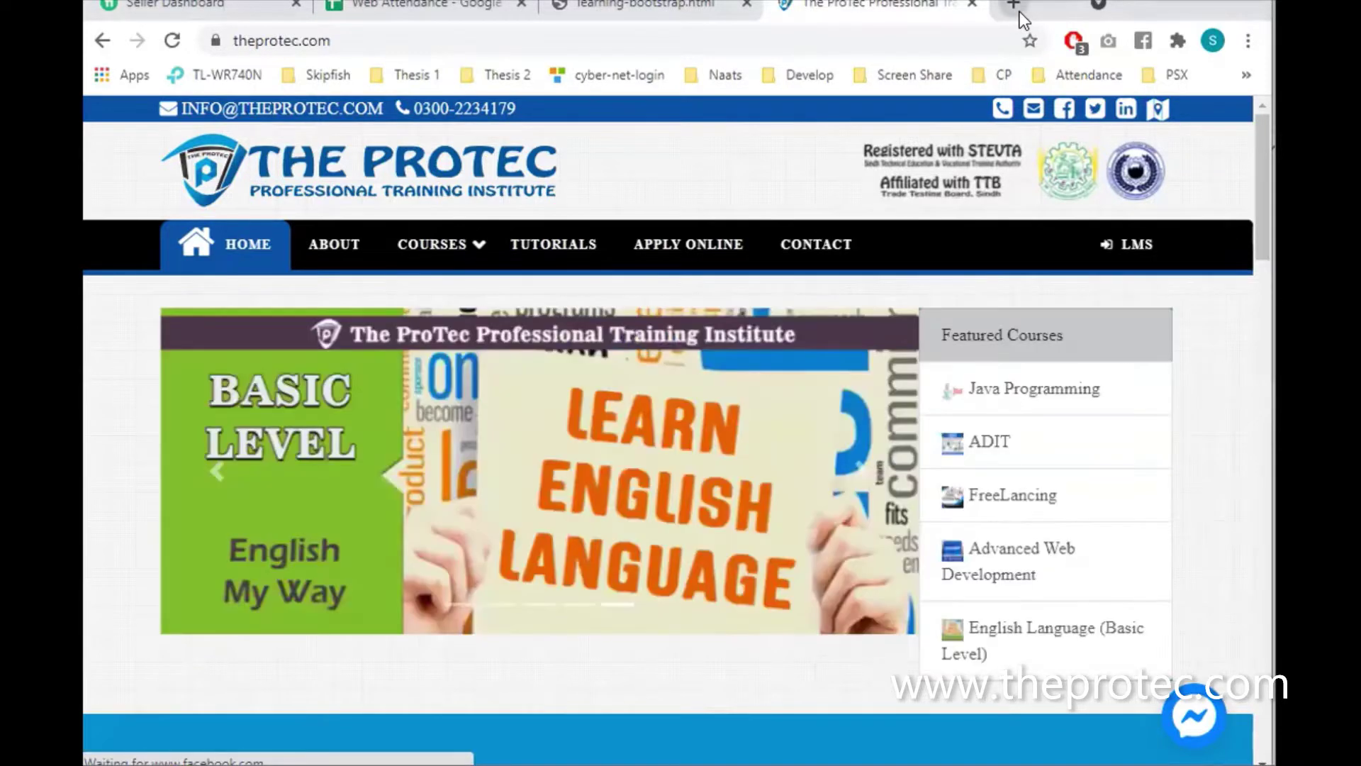
left_click(1020, 11)
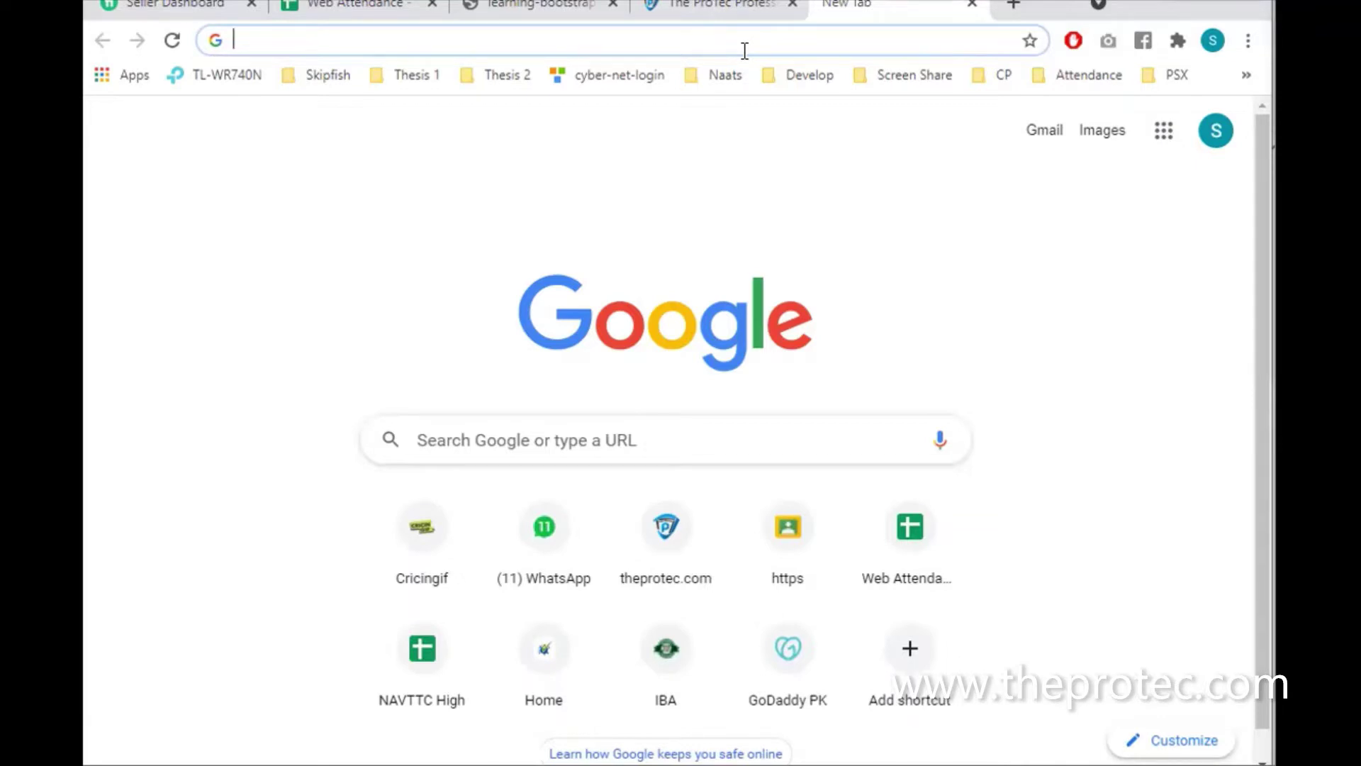
Start an incognito window, load theprotec.com, and add a second blank incognito tab
left_click(1249, 40)
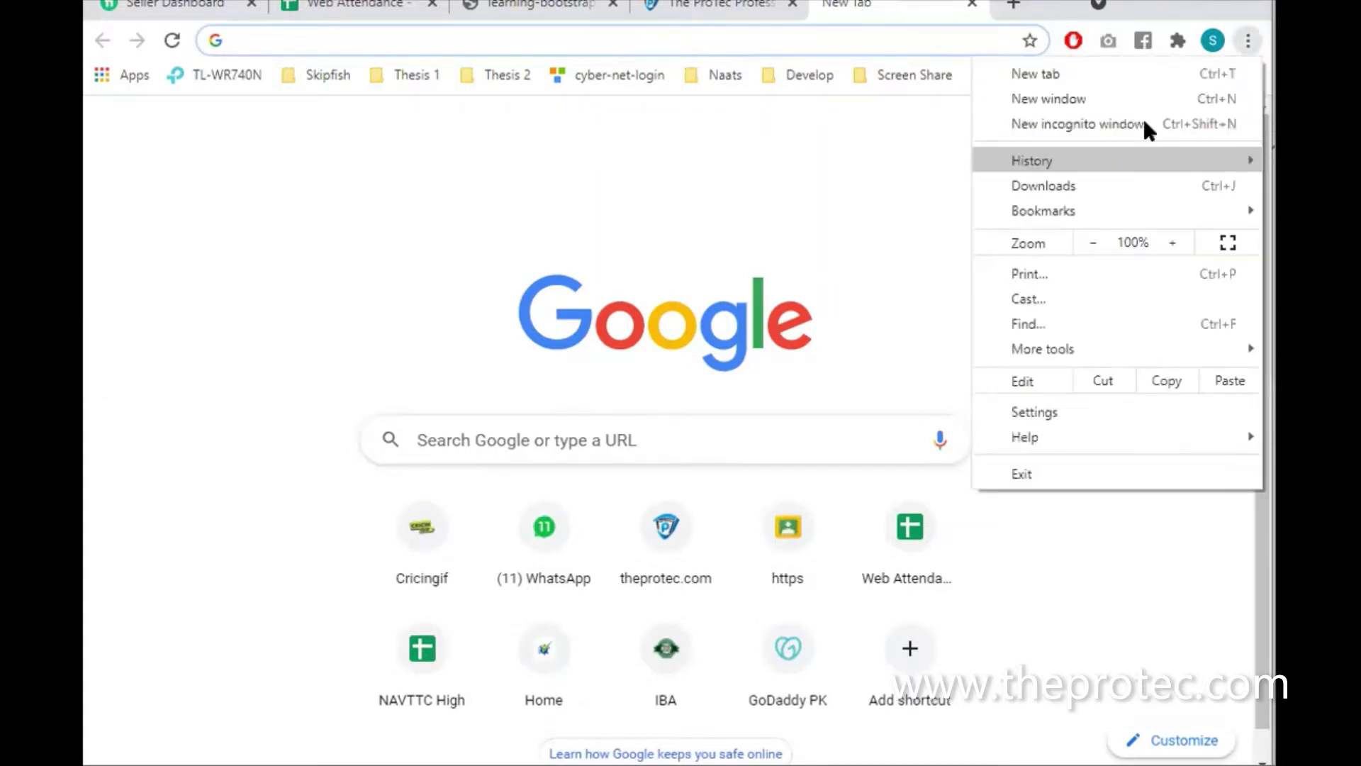
left_click(1144, 122)
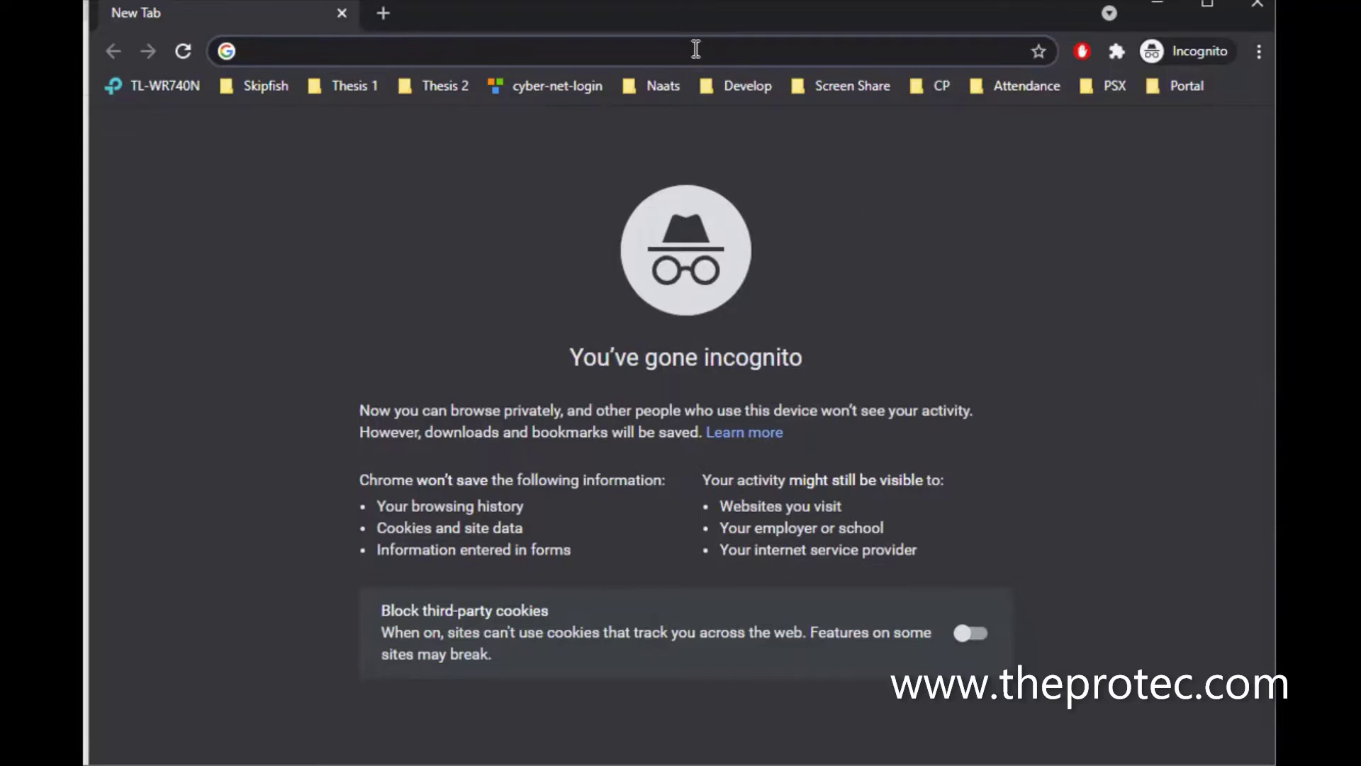
type("the")
key("Return")
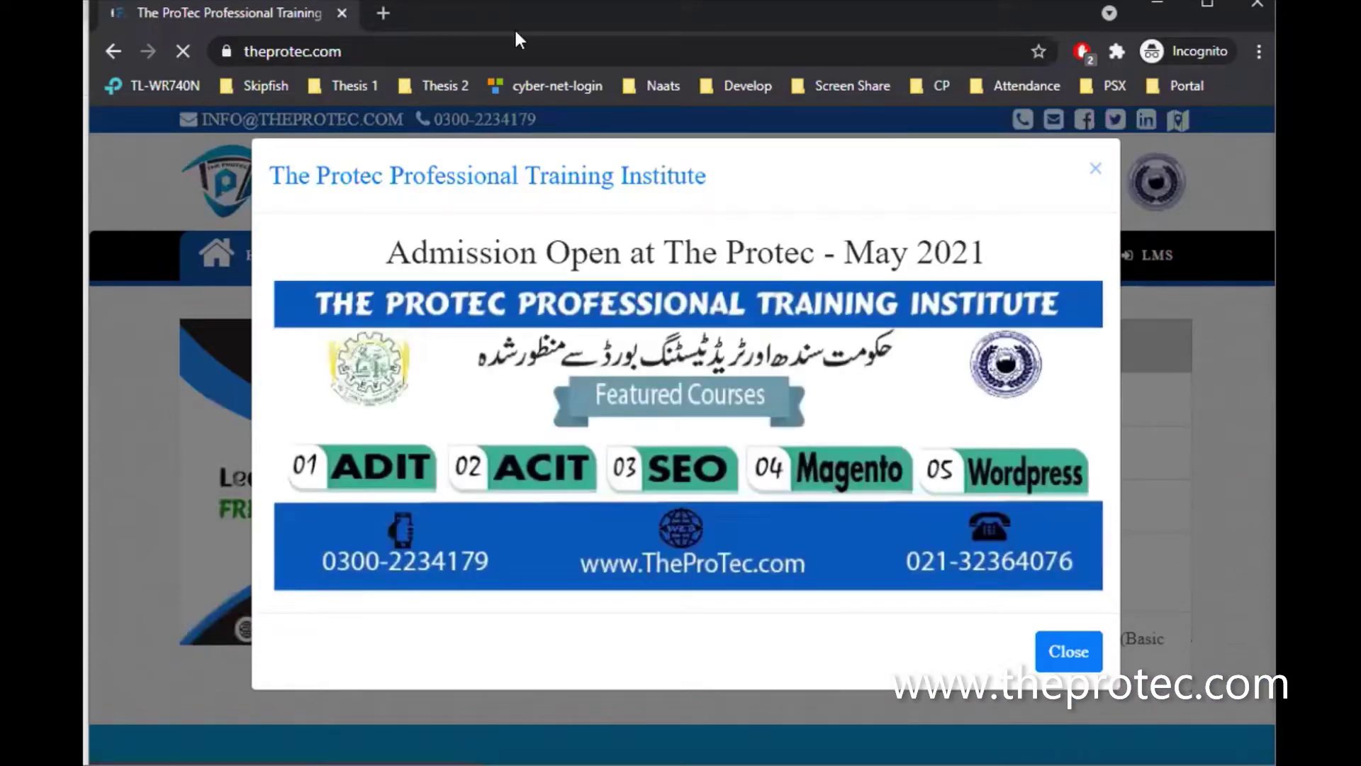
left_click(382, 14)
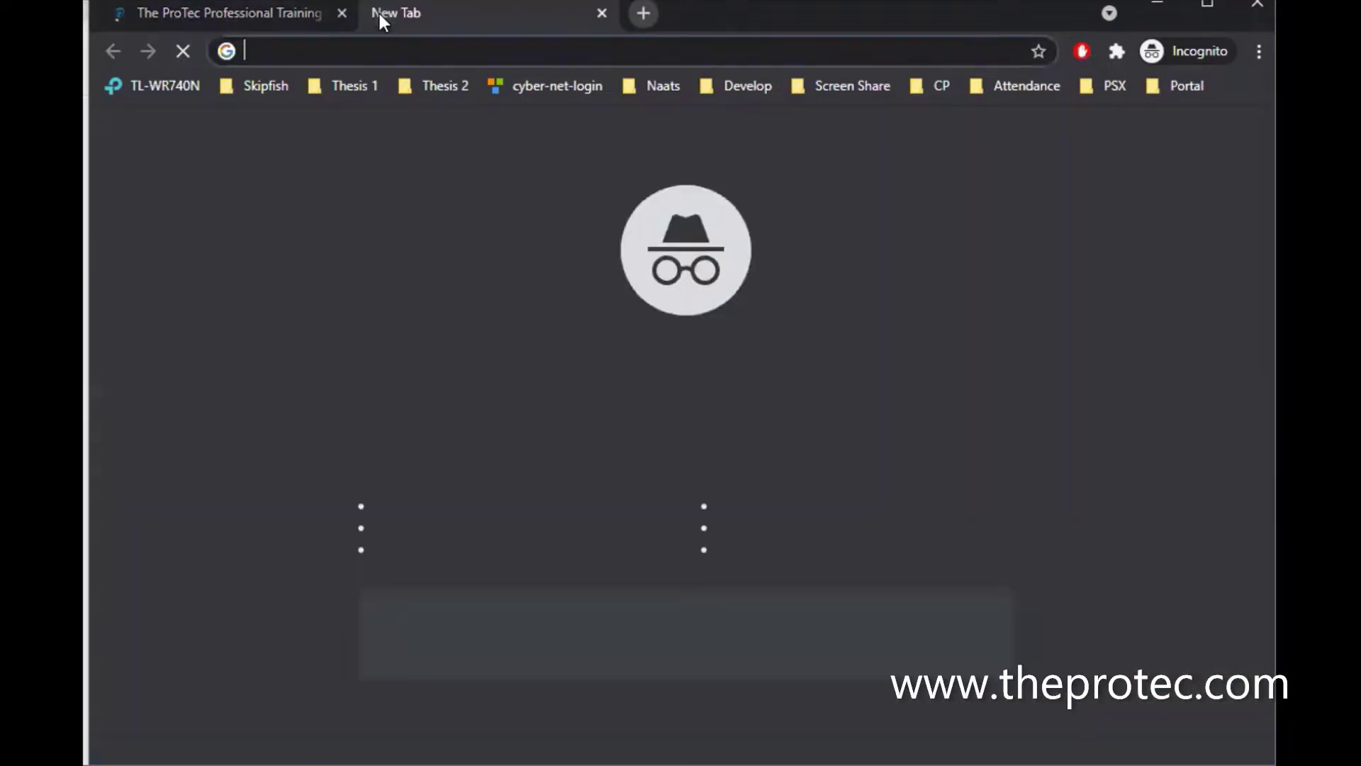
Go to hostgator.com and open its Shared Hosting page from the Hosting menu
type("hos")
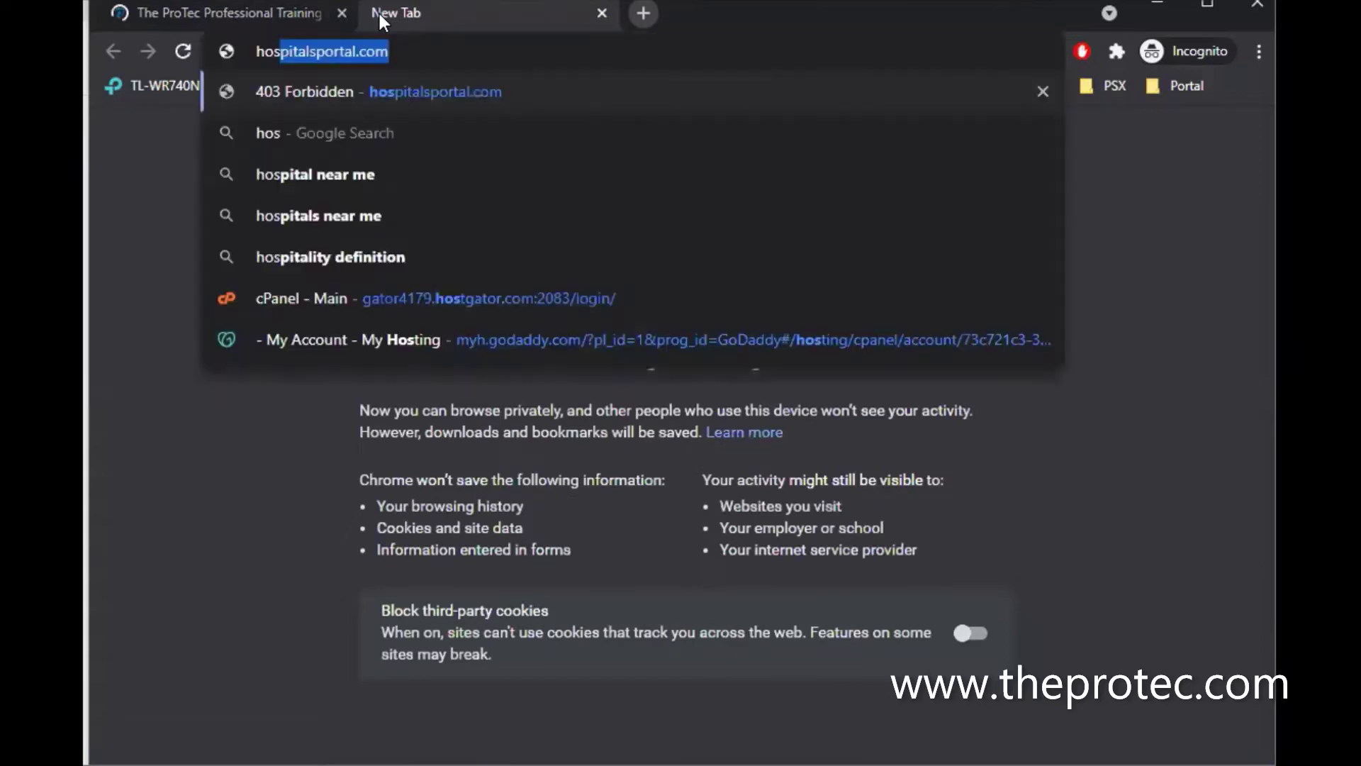
type("tg")
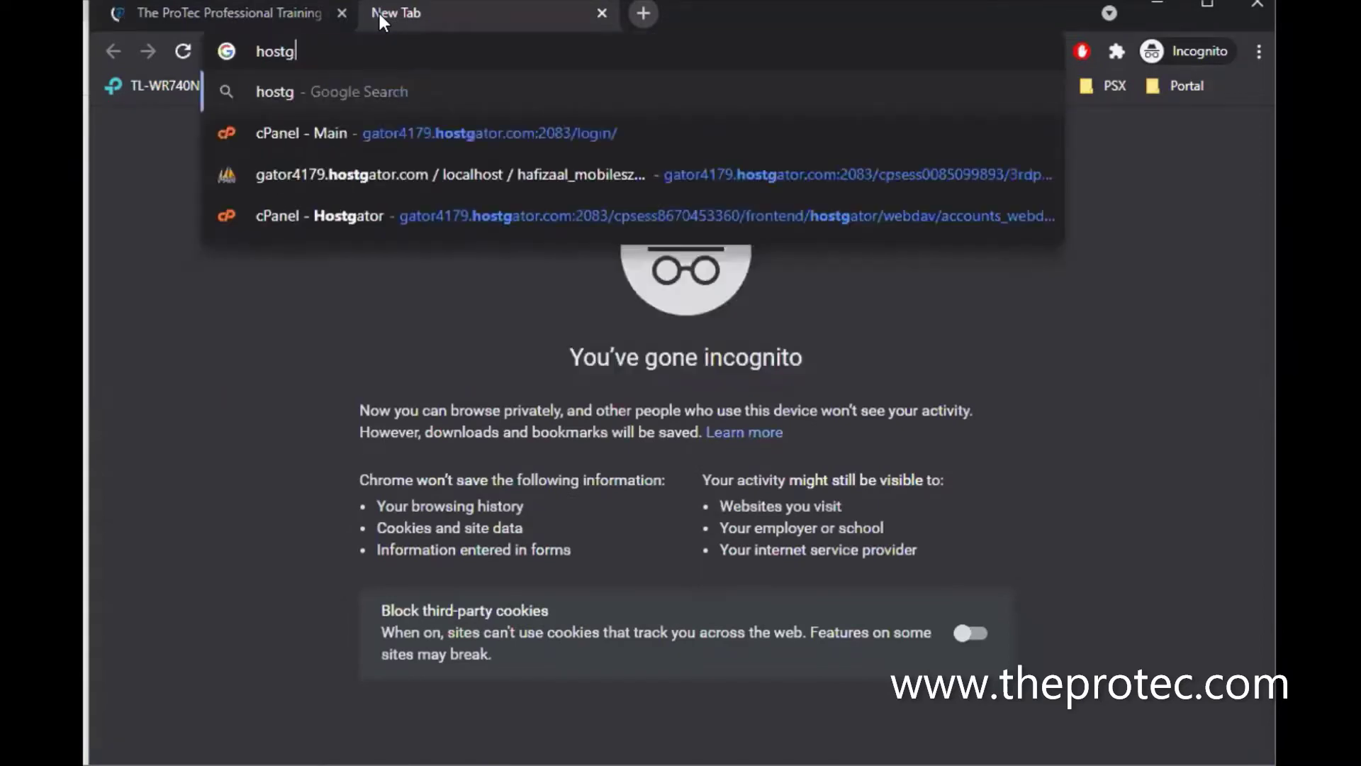
type("ator.com")
key("Return")
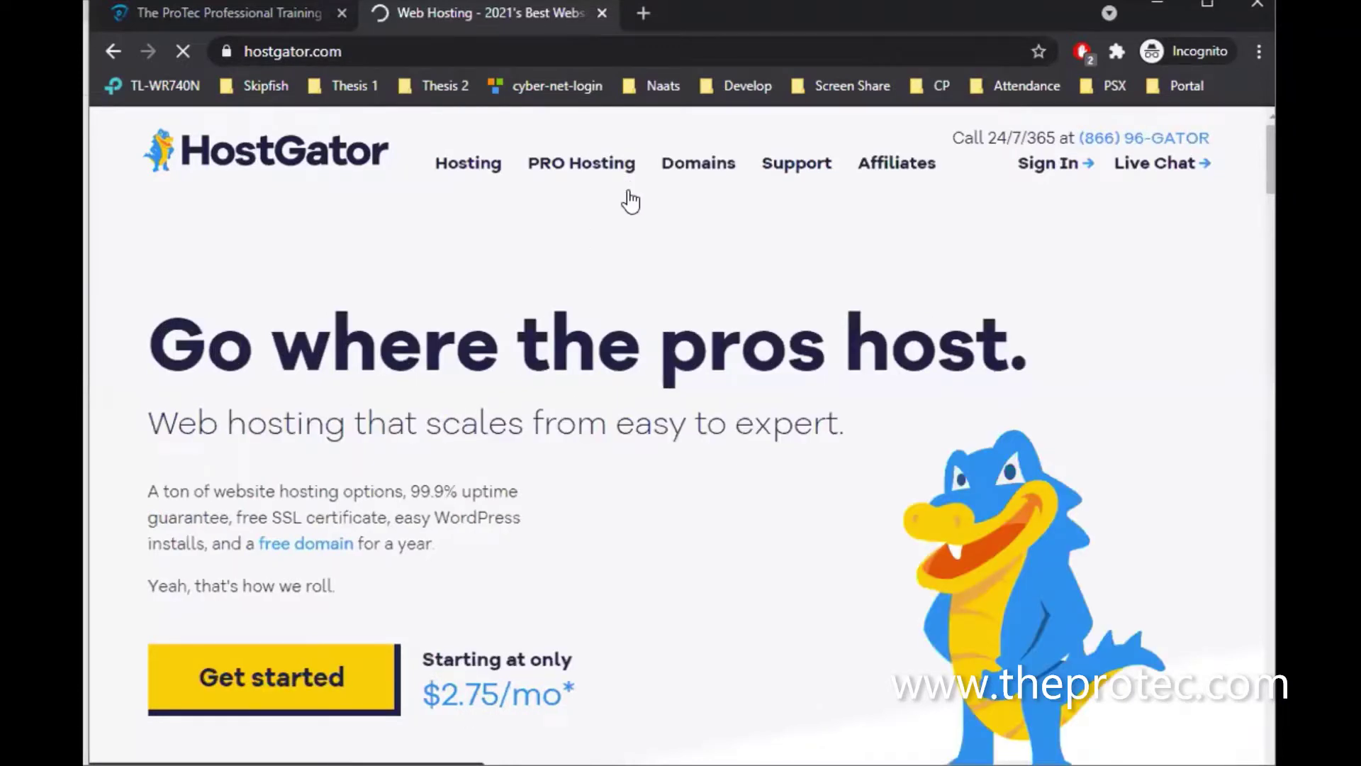
mouse_move(585, 170)
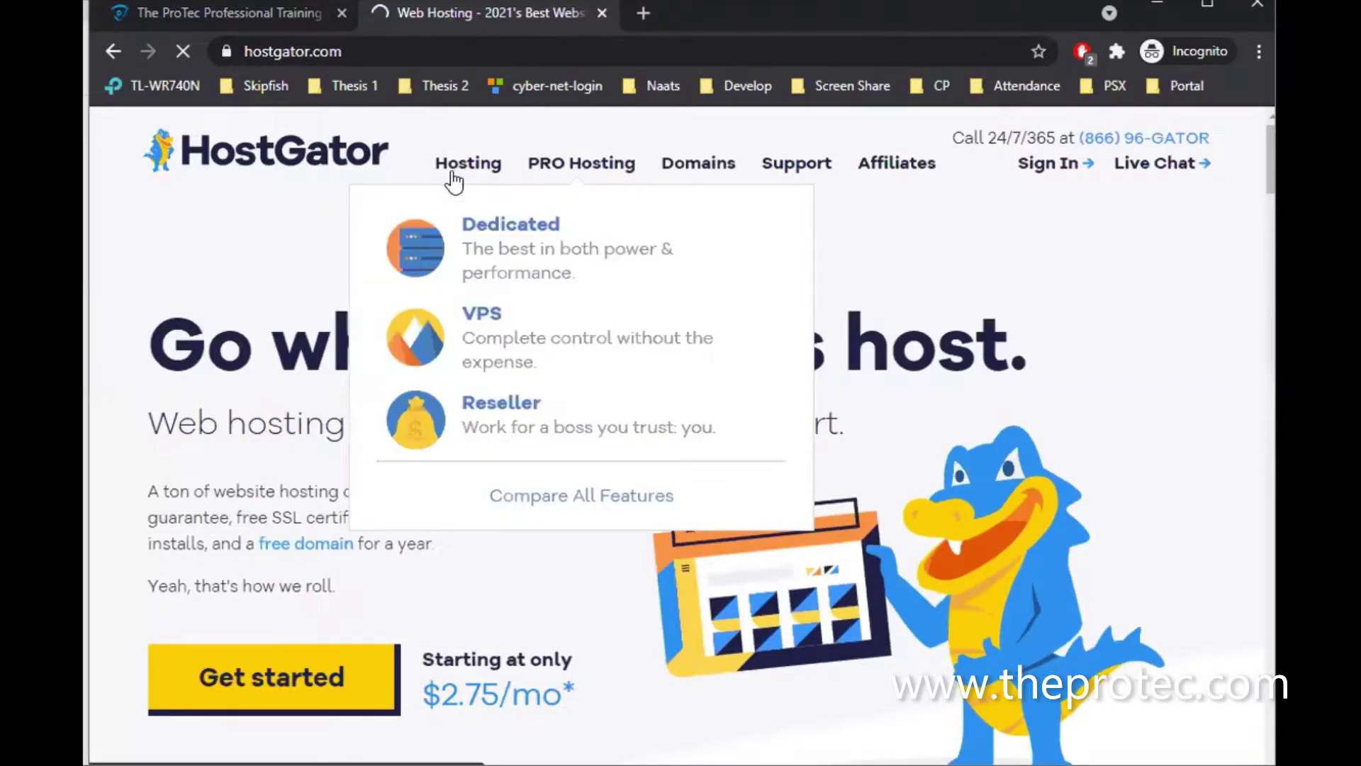
mouse_move(457, 173)
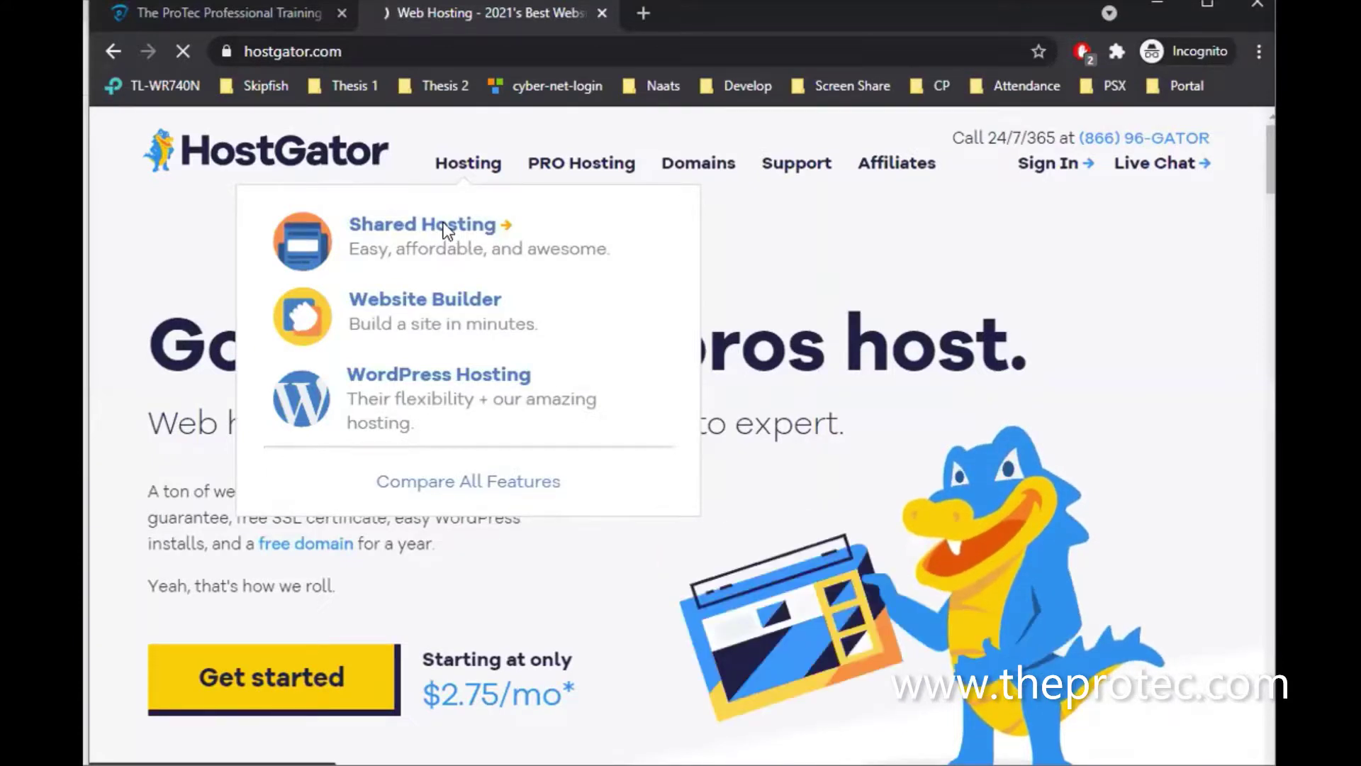
left_click(444, 224)
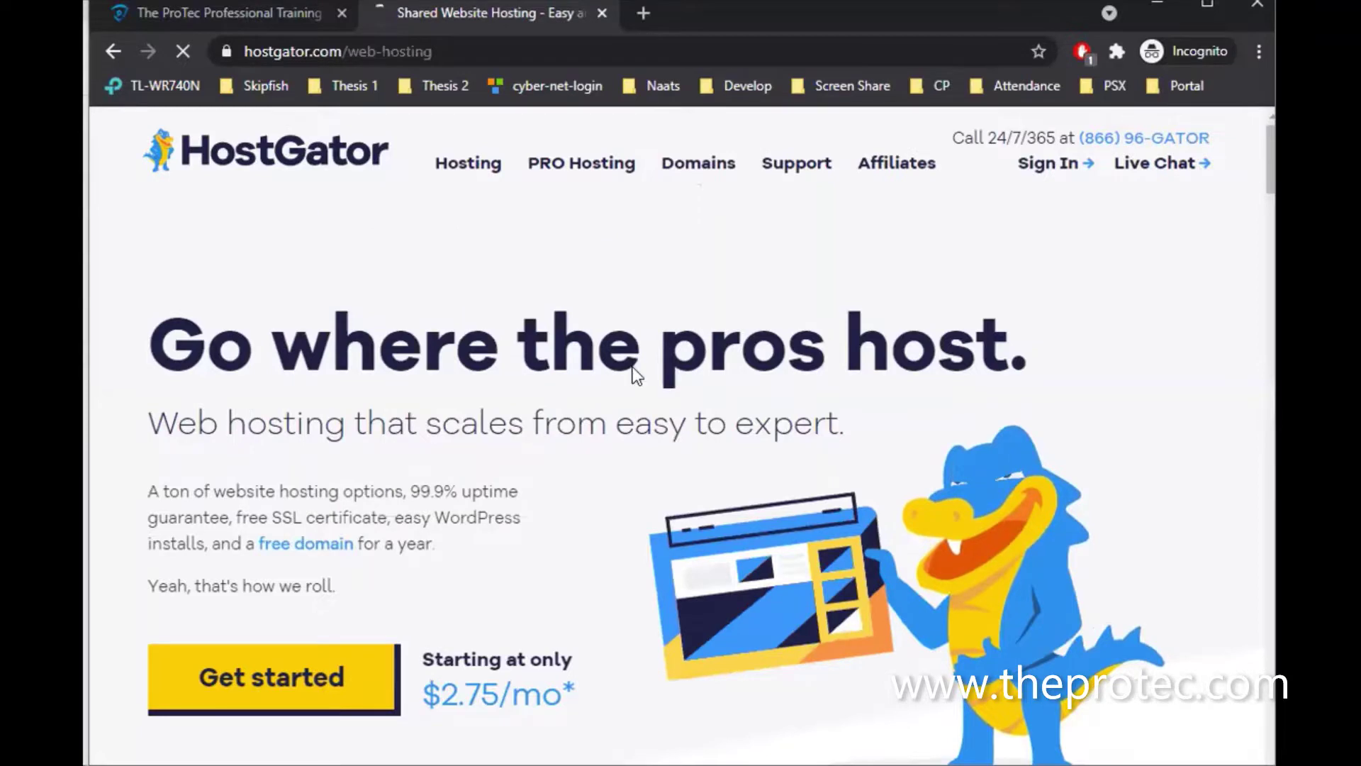
Review the Hatchling, Baby and Business plans at $2.75, $3.50 and $5.25/mo
scroll(661, 393, "down", 5)
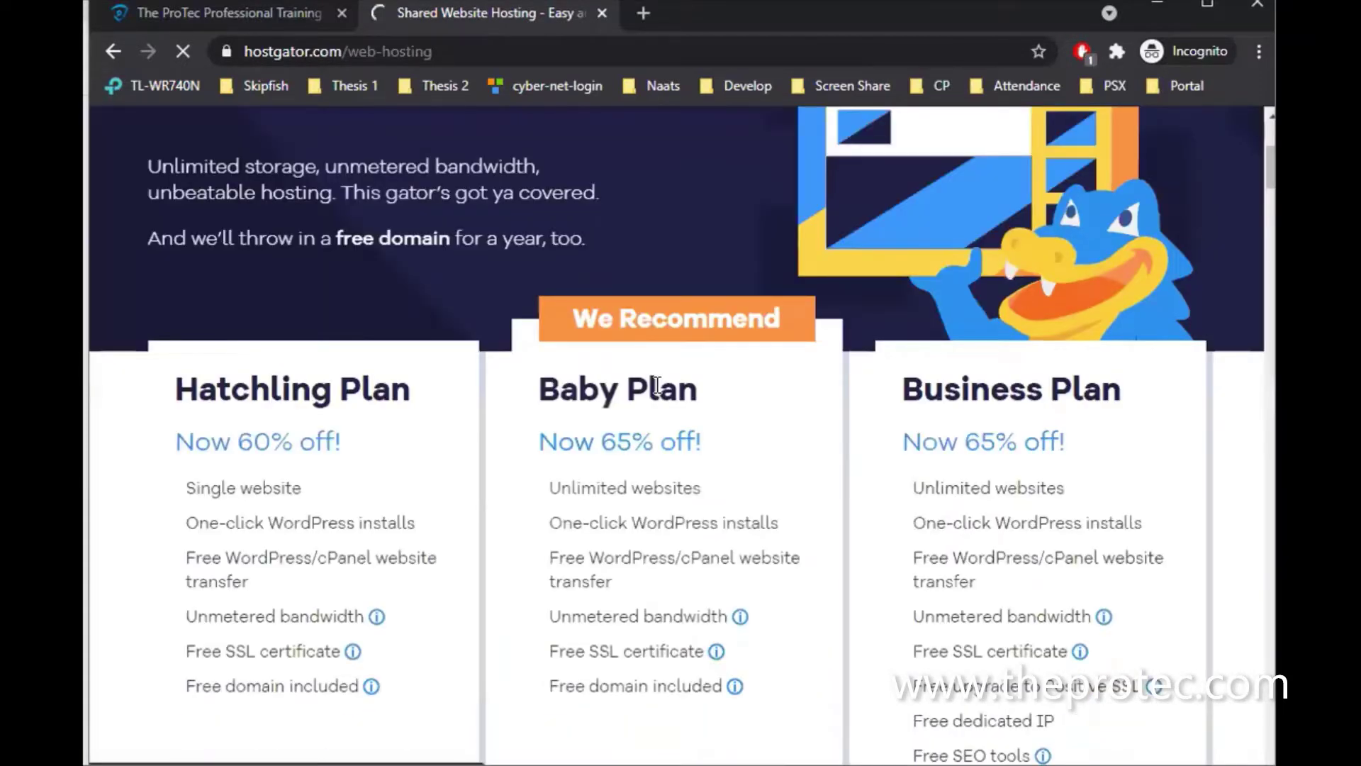
scroll(657, 385, "down", 4)
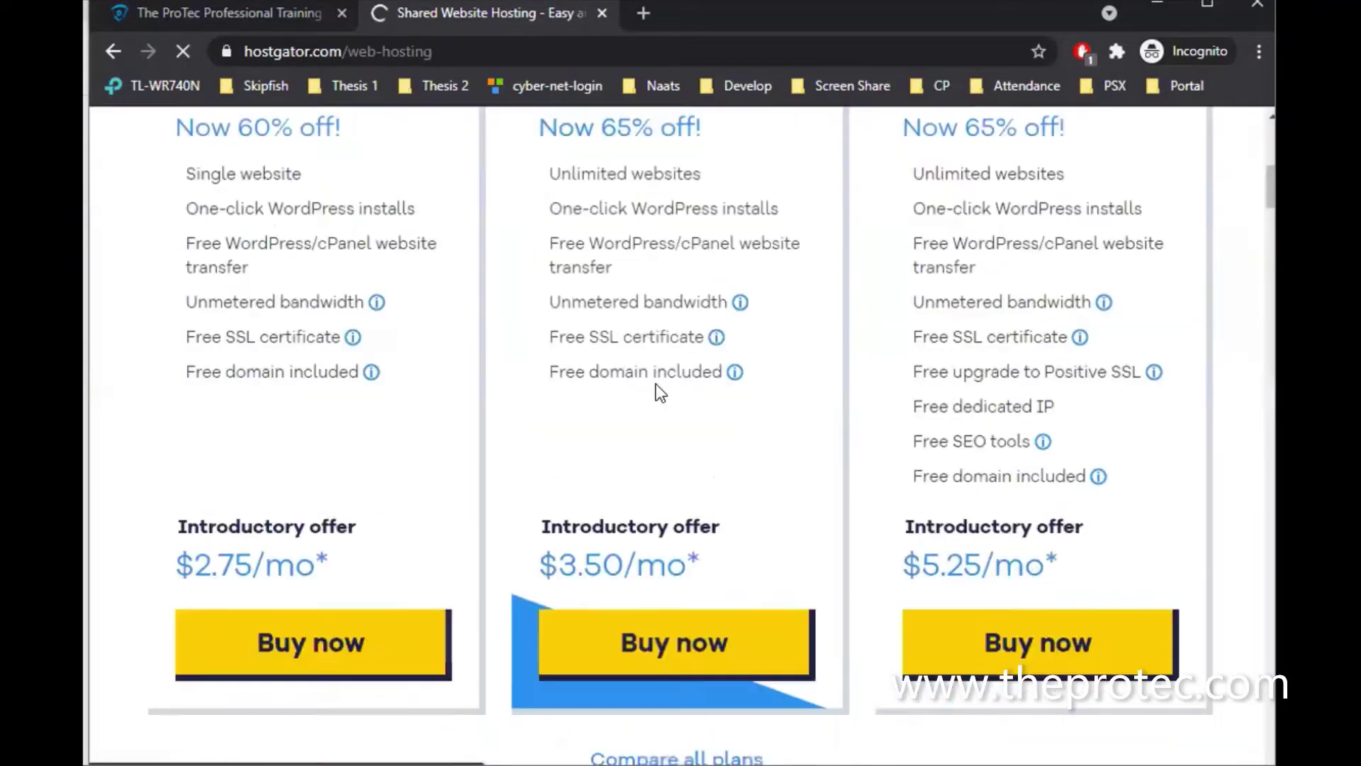
scroll(657, 384, "up", 5)
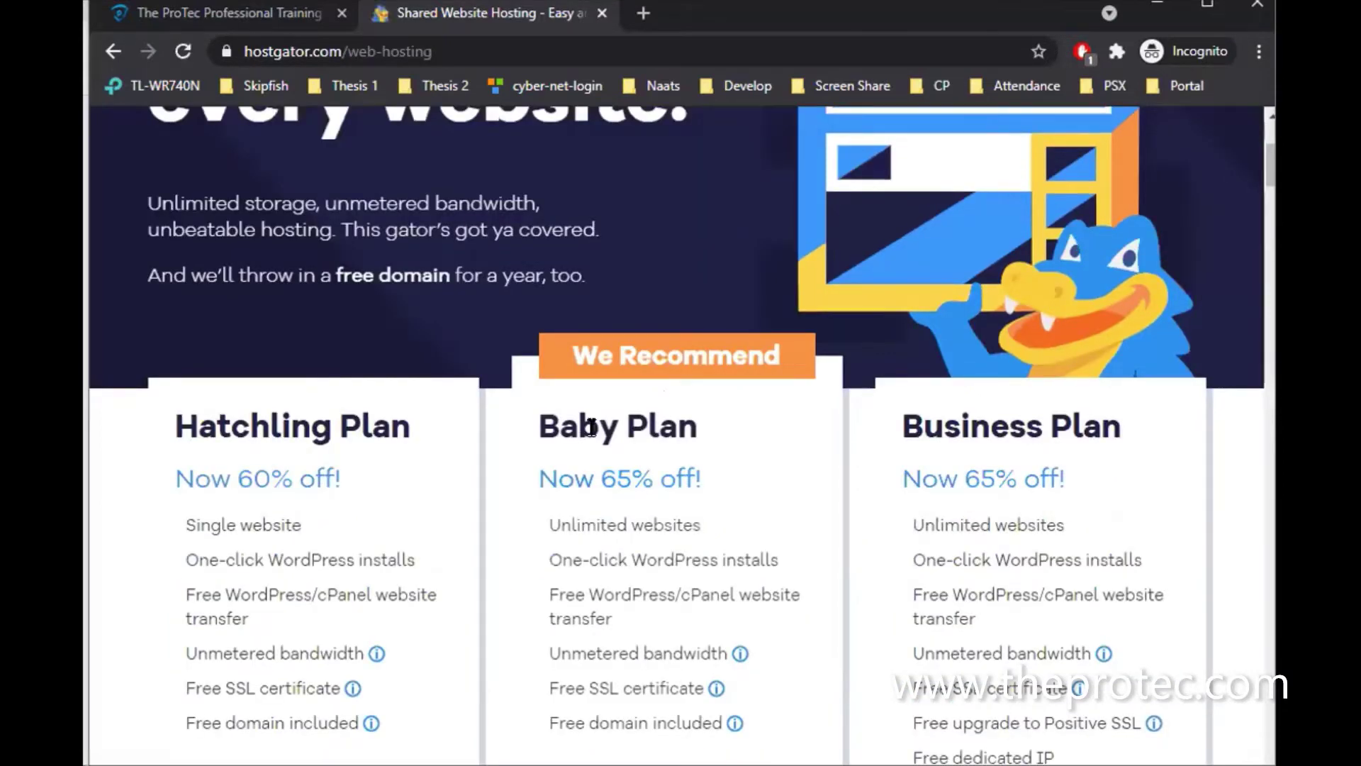
scroll(550, 565, "down", 6)
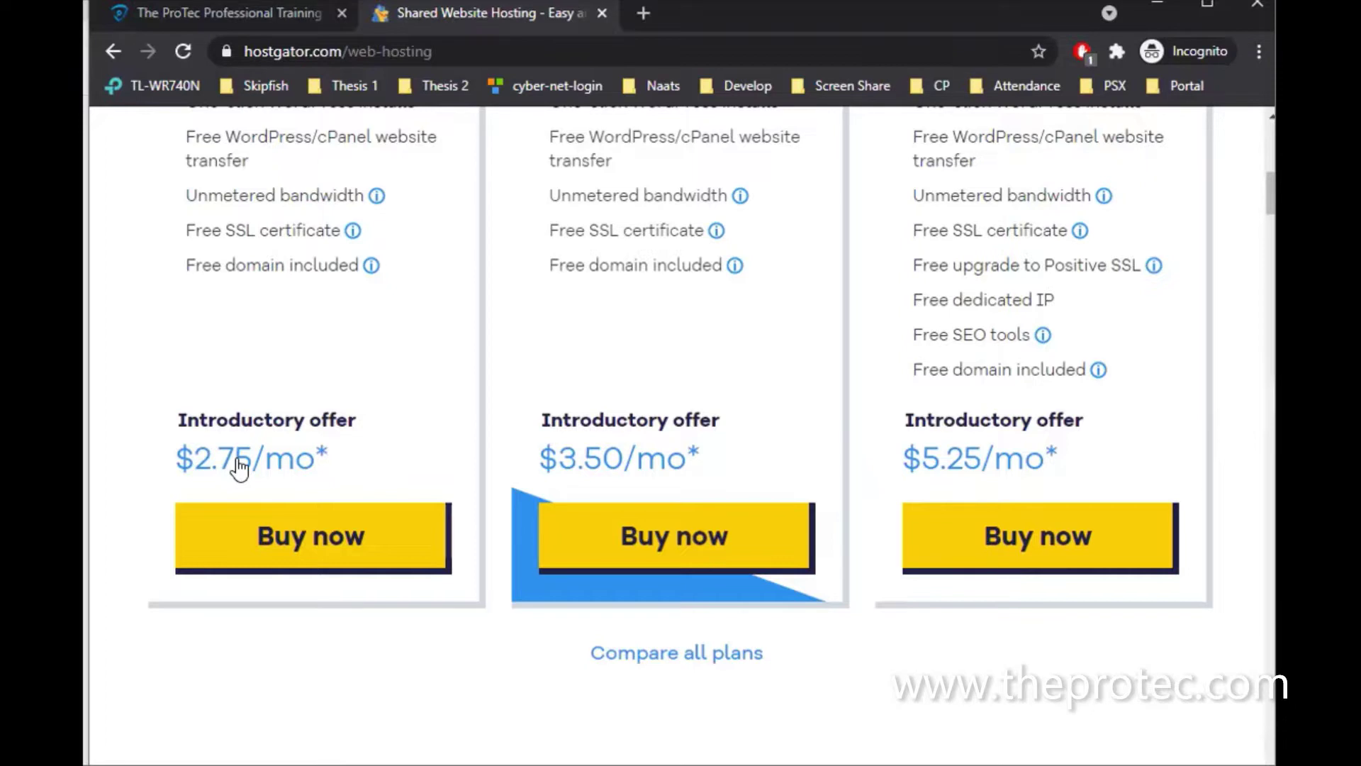
scroll(239, 470, "up", 1)
scroll(266, 354, "up", 3)
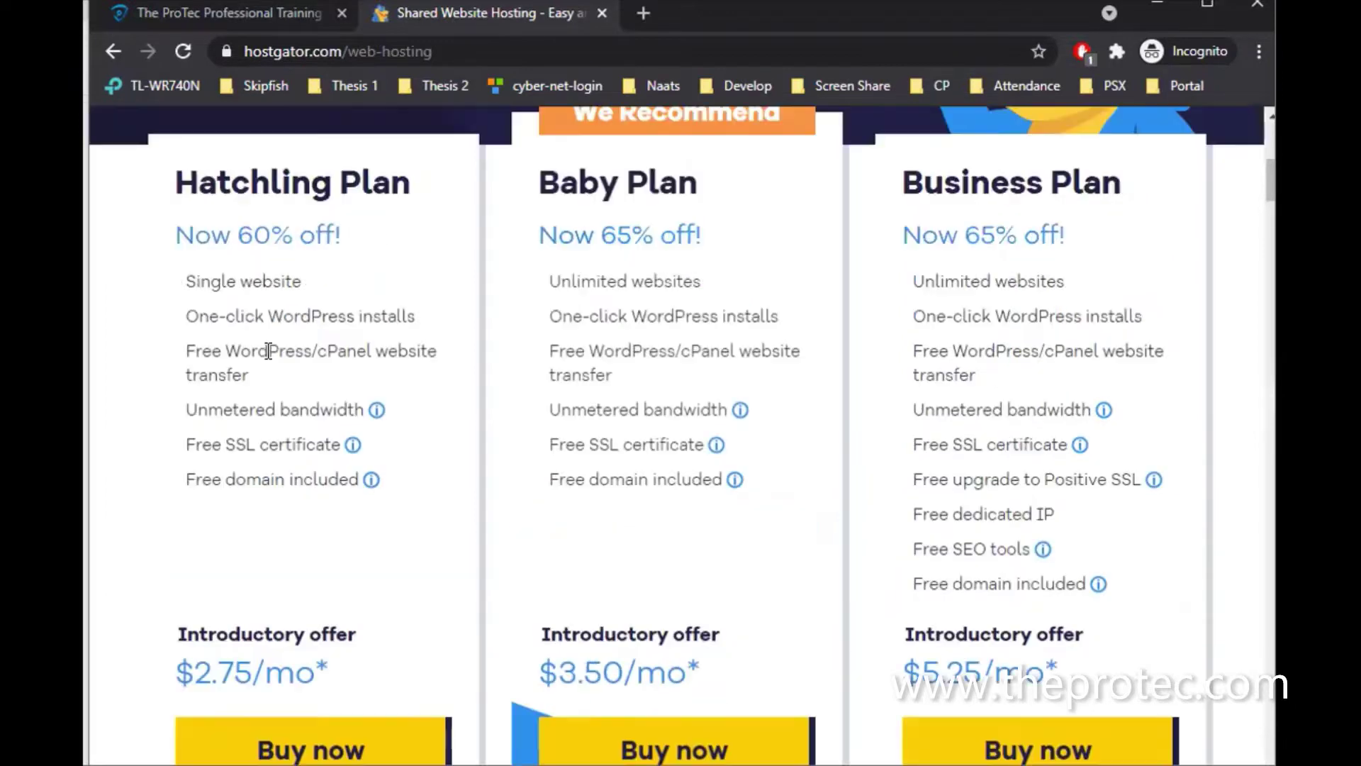
left_click(479, 46)
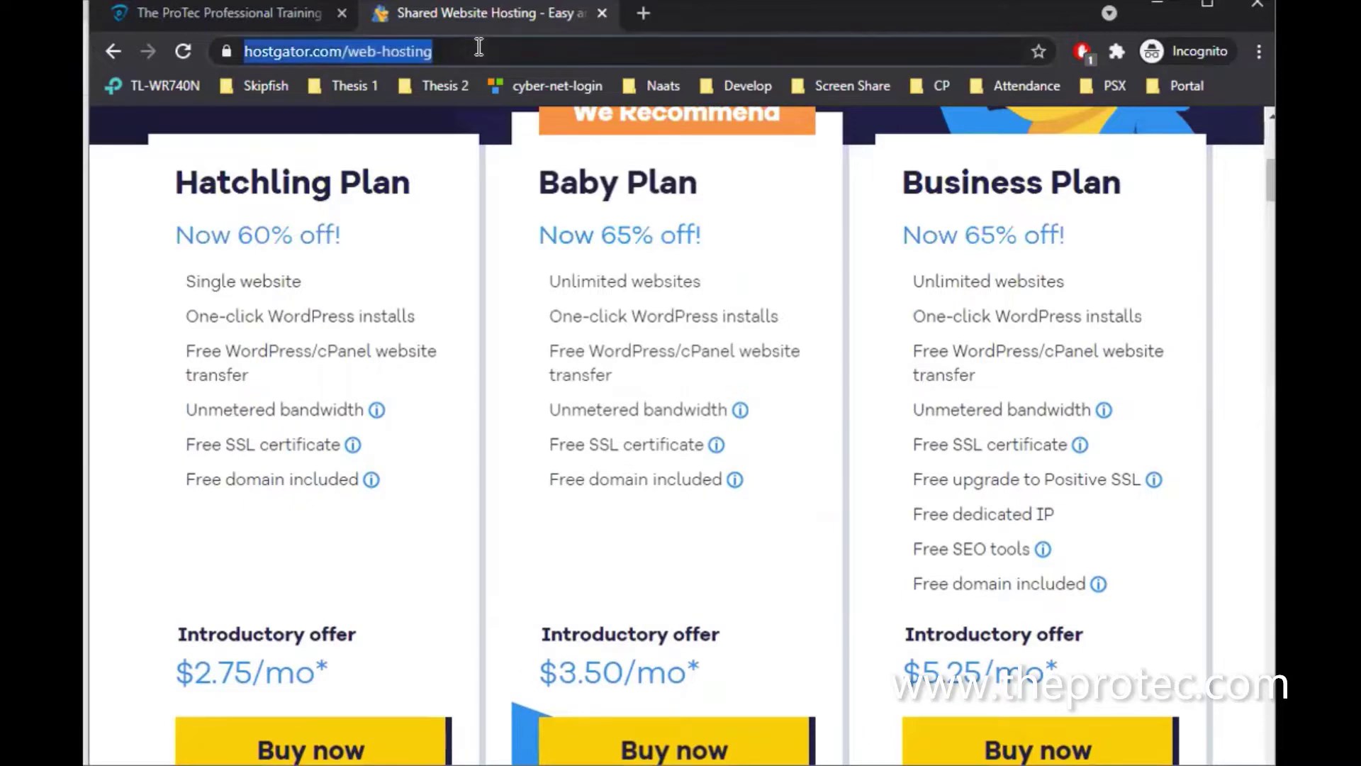
Go to godaddy.com and open the Web Hosting page under Hosting
type("godad")
key("Return")
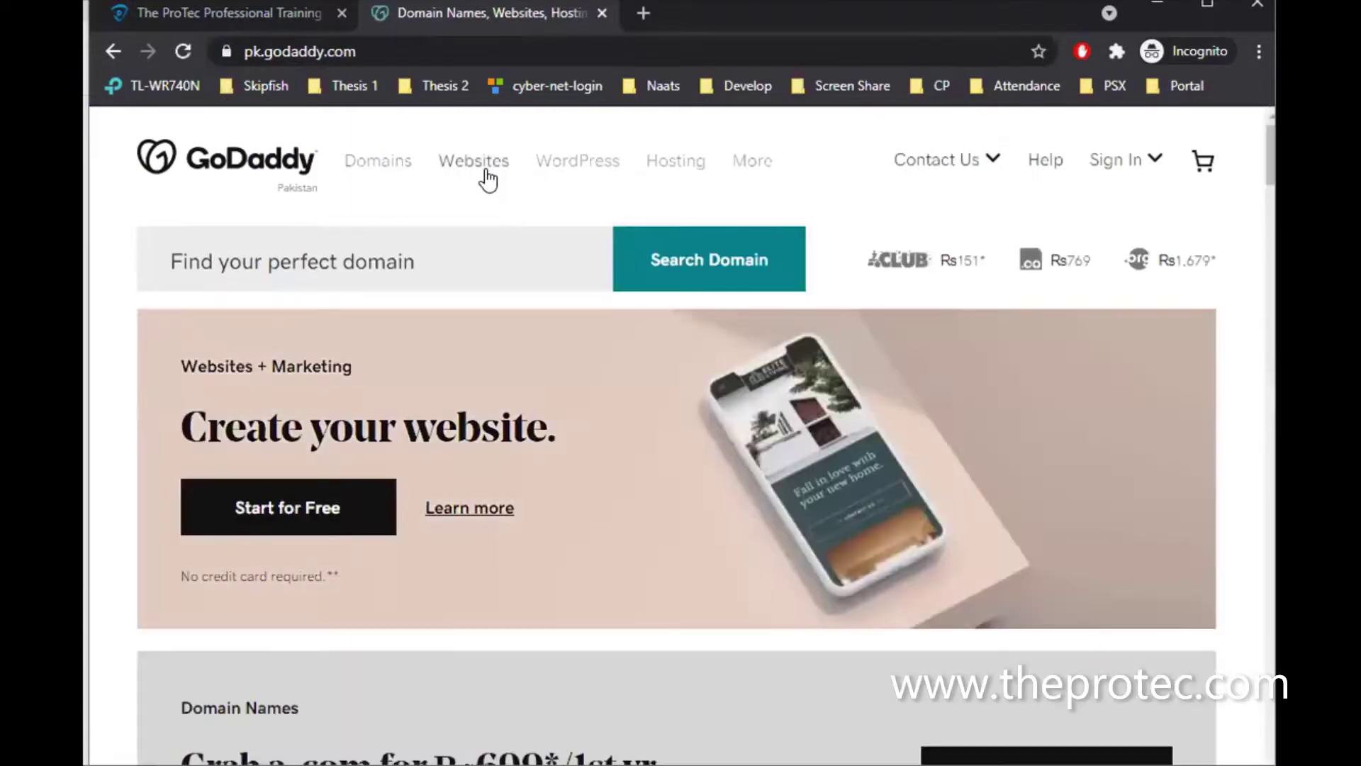
left_click(670, 170)
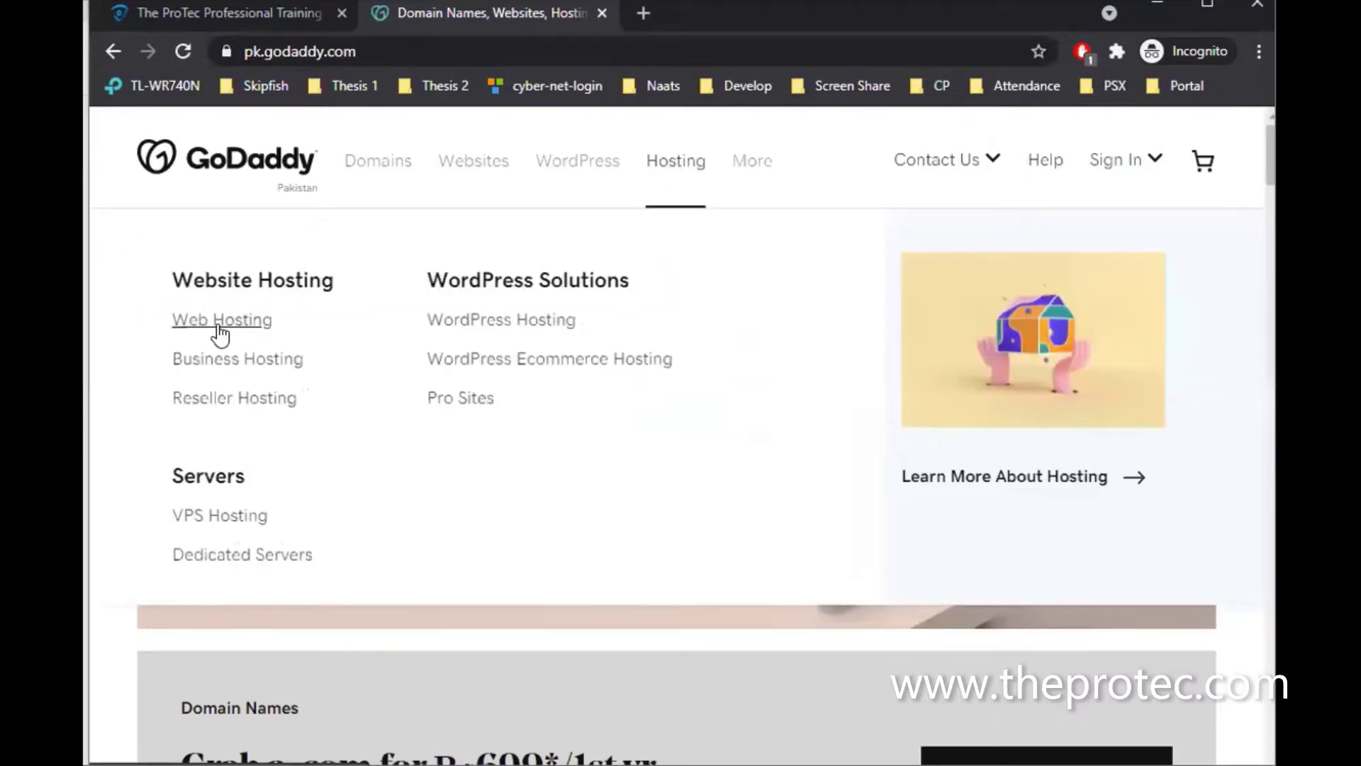
left_click(220, 328)
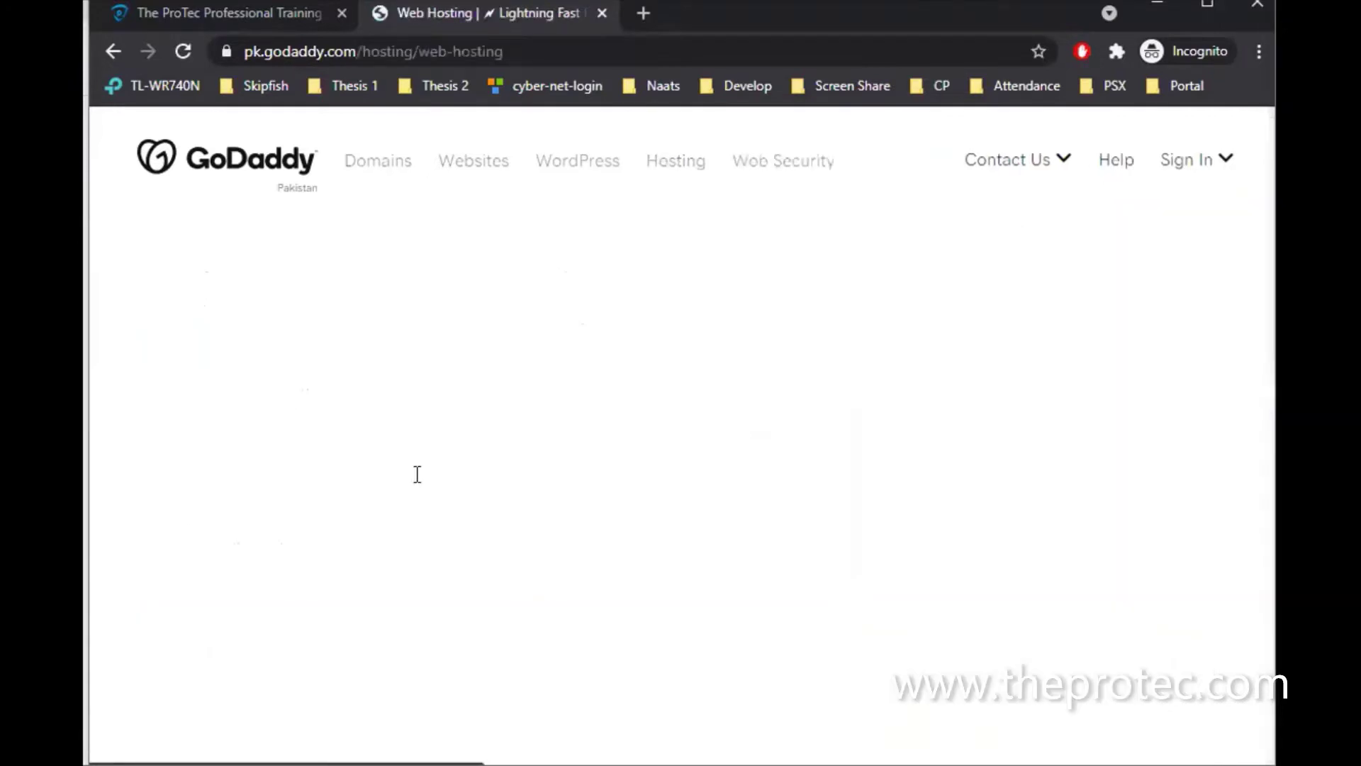
Compare the Economy, Deluxe, Ultimate and Maximum plan cards and their prices
scroll(416, 477, "down", 8)
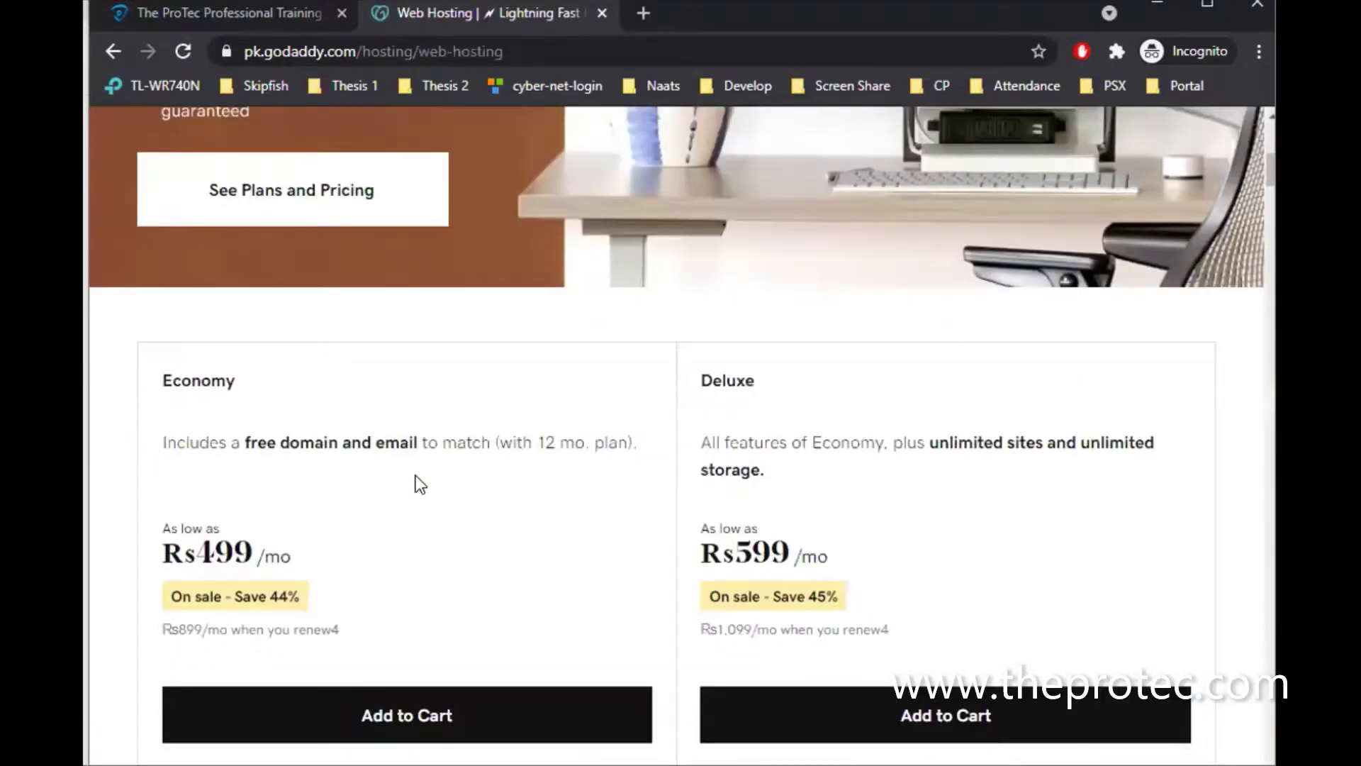
scroll(415, 477, "down", 2)
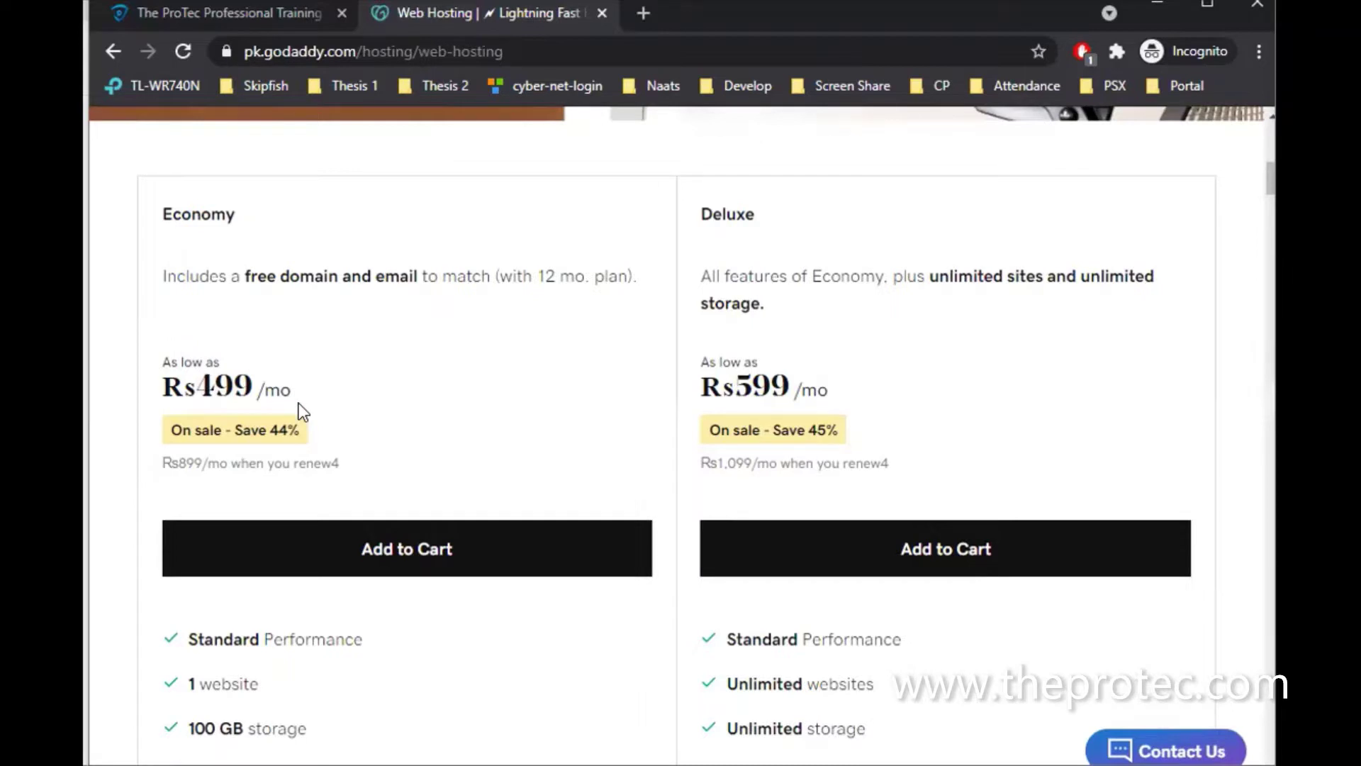
scroll(300, 403, "down", 3)
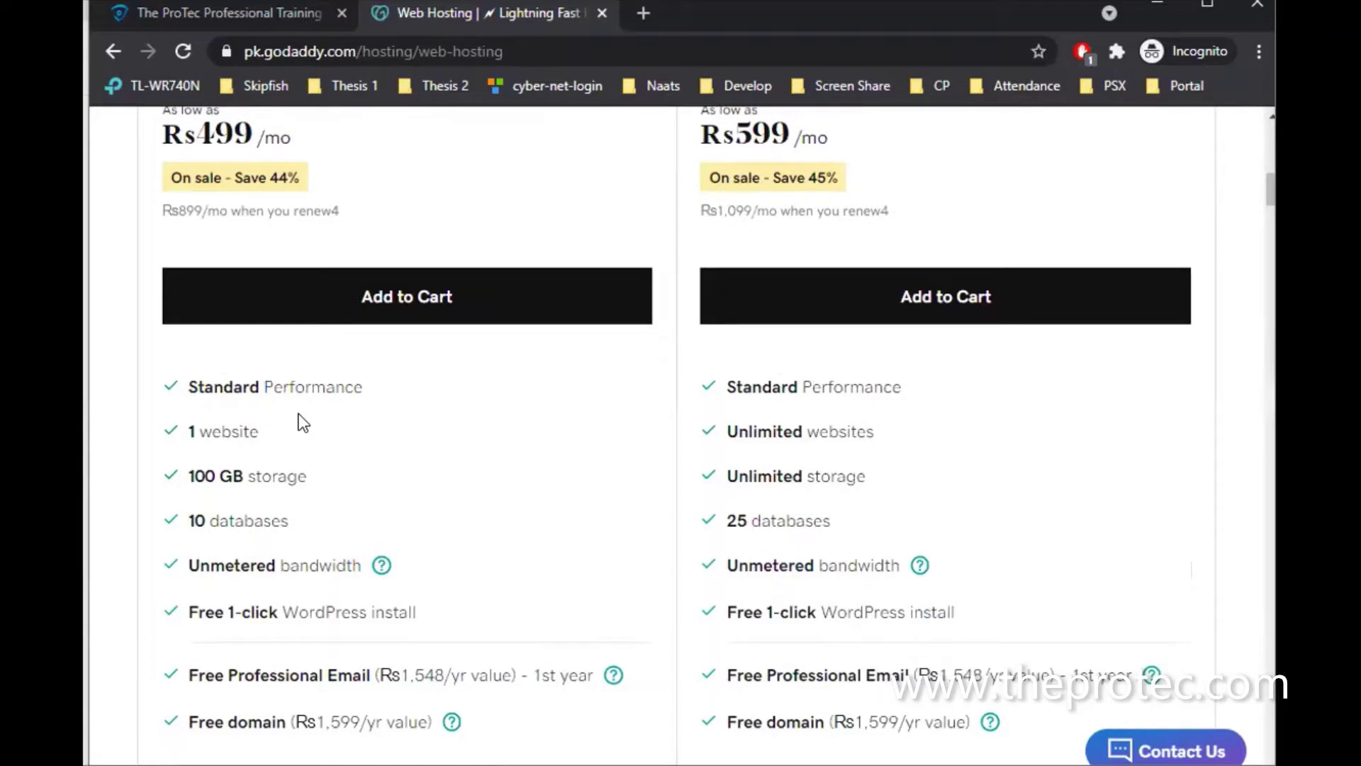
scroll(303, 422, "up", 2)
scroll(228, 435, "down", 2)
scroll(213, 436, "down", 2)
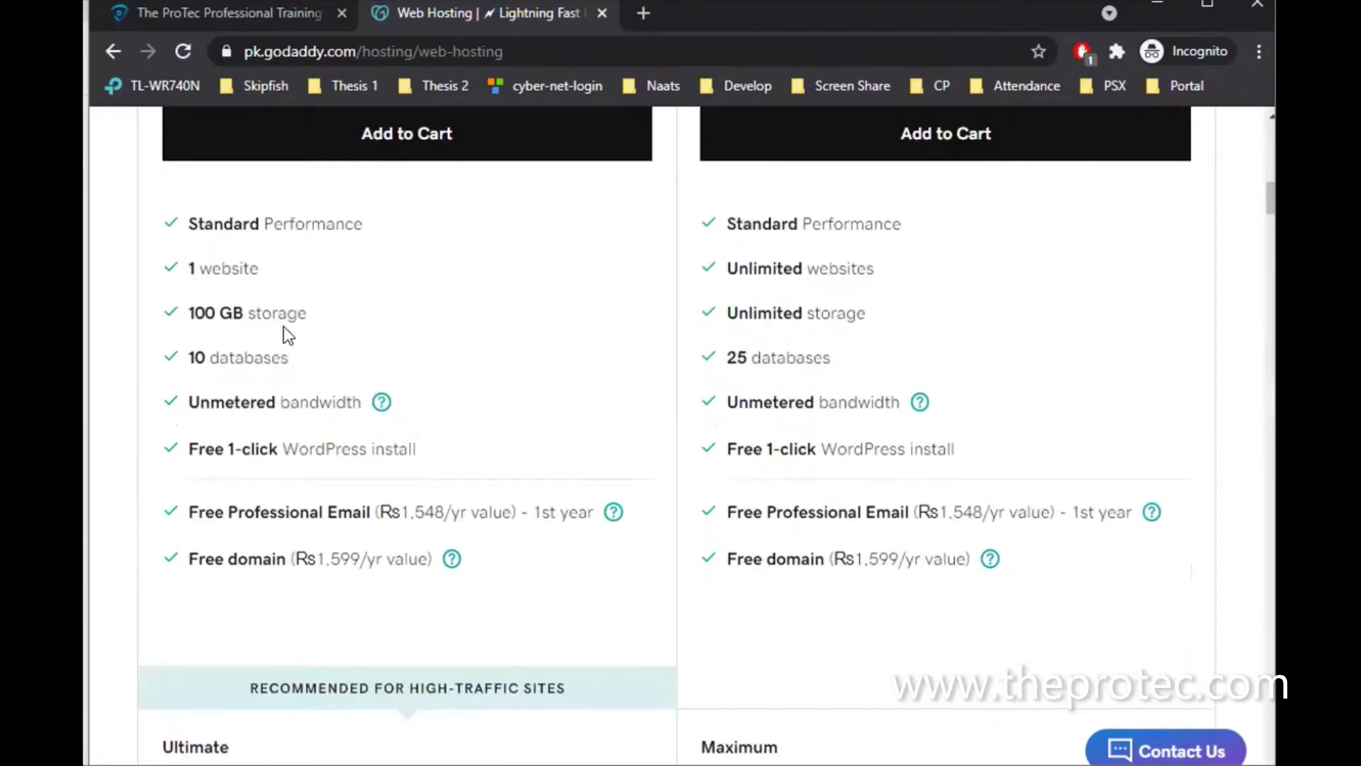
scroll(287, 334, "up", 1)
scroll(287, 334, "down", 2)
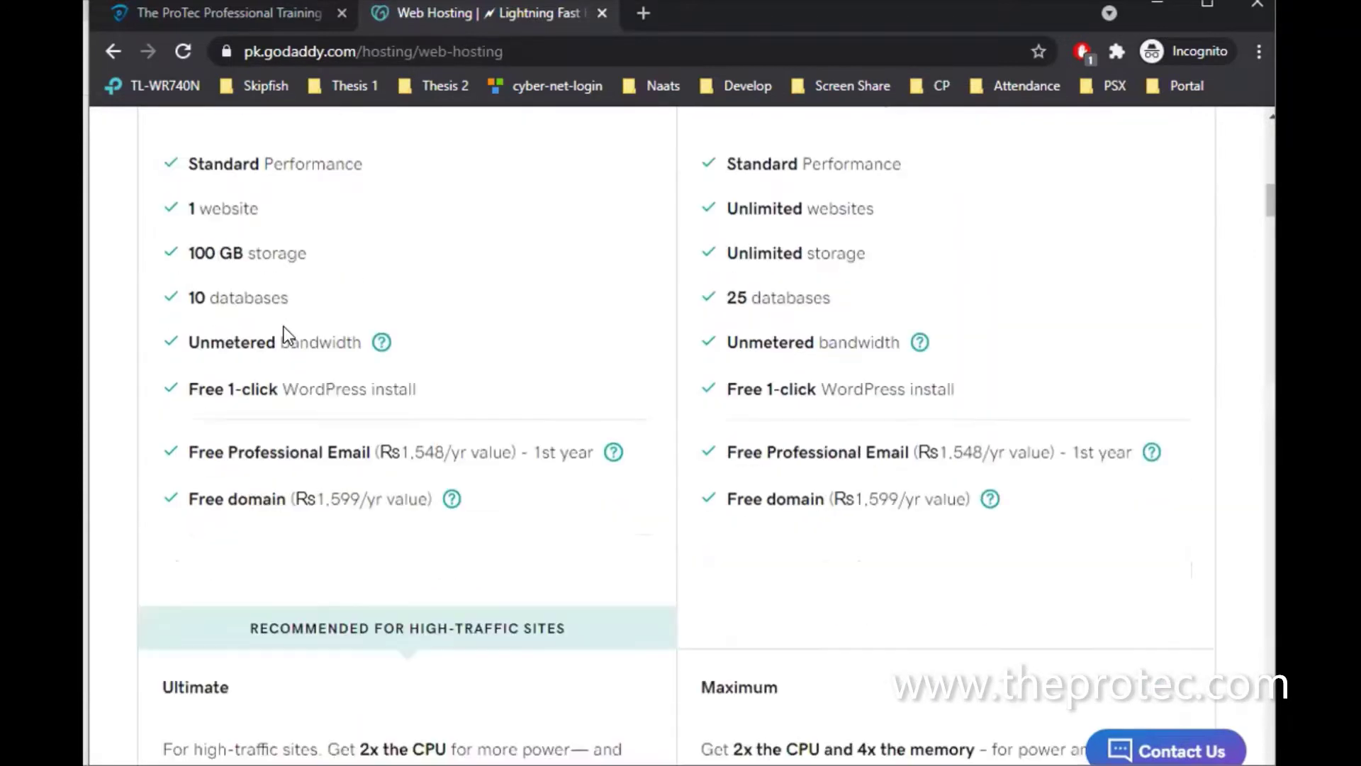
scroll(284, 329, "down", 4)
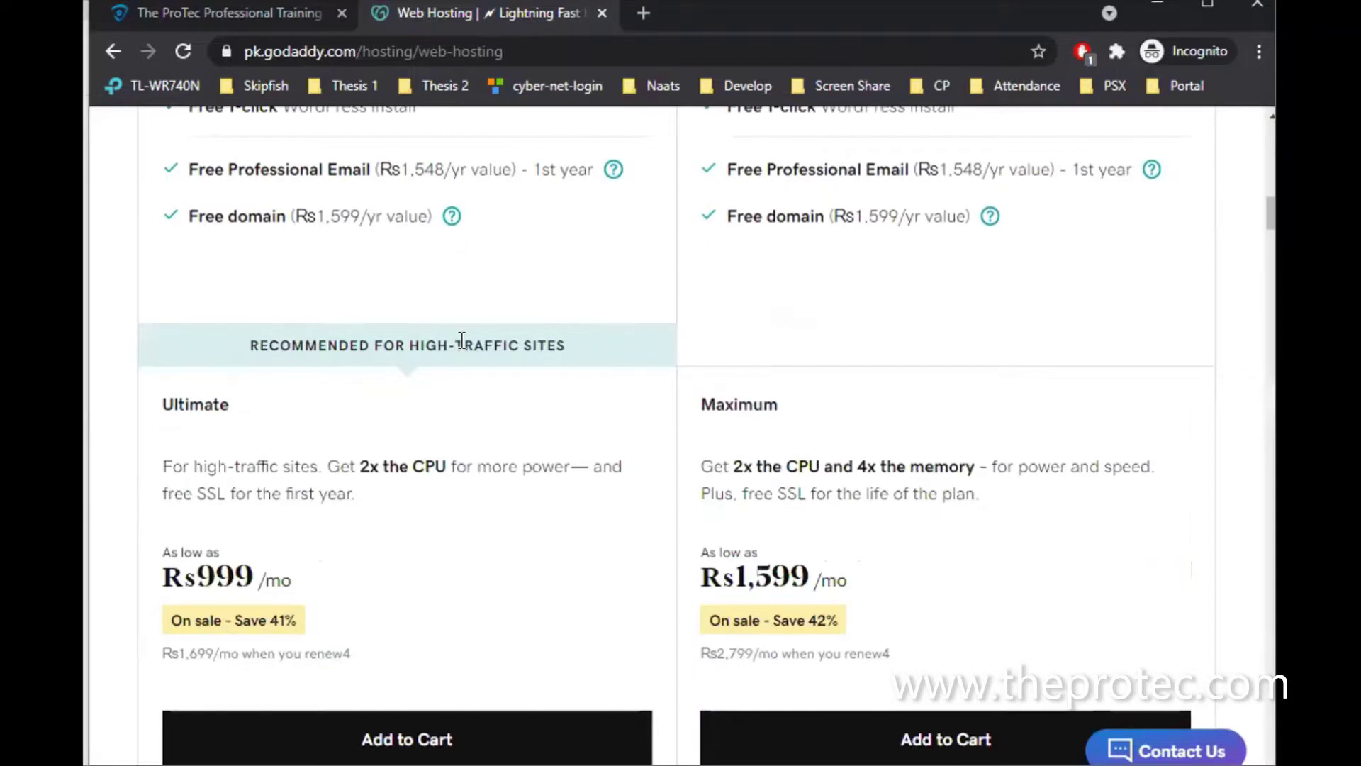
scroll(462, 341, "up", 8)
scroll(459, 338, "up", 6)
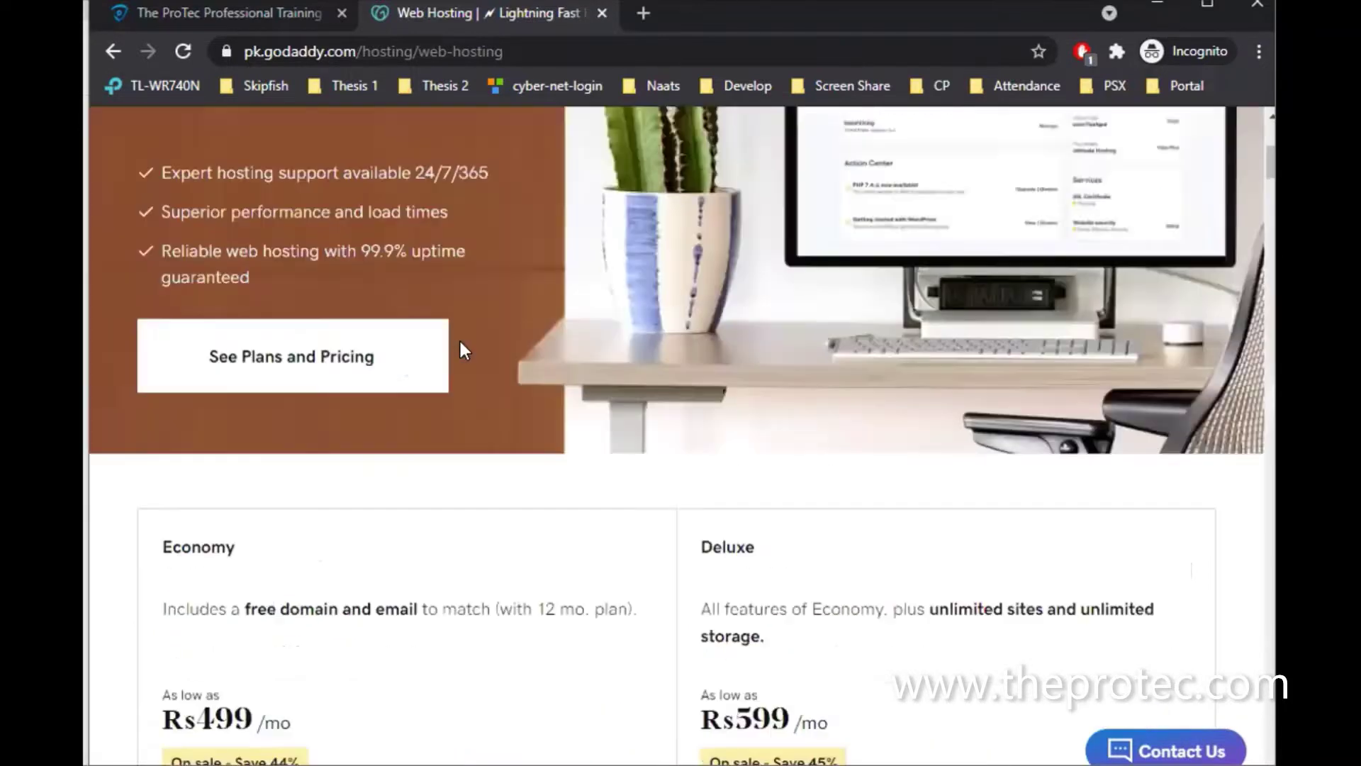
scroll(462, 348, "up", 6)
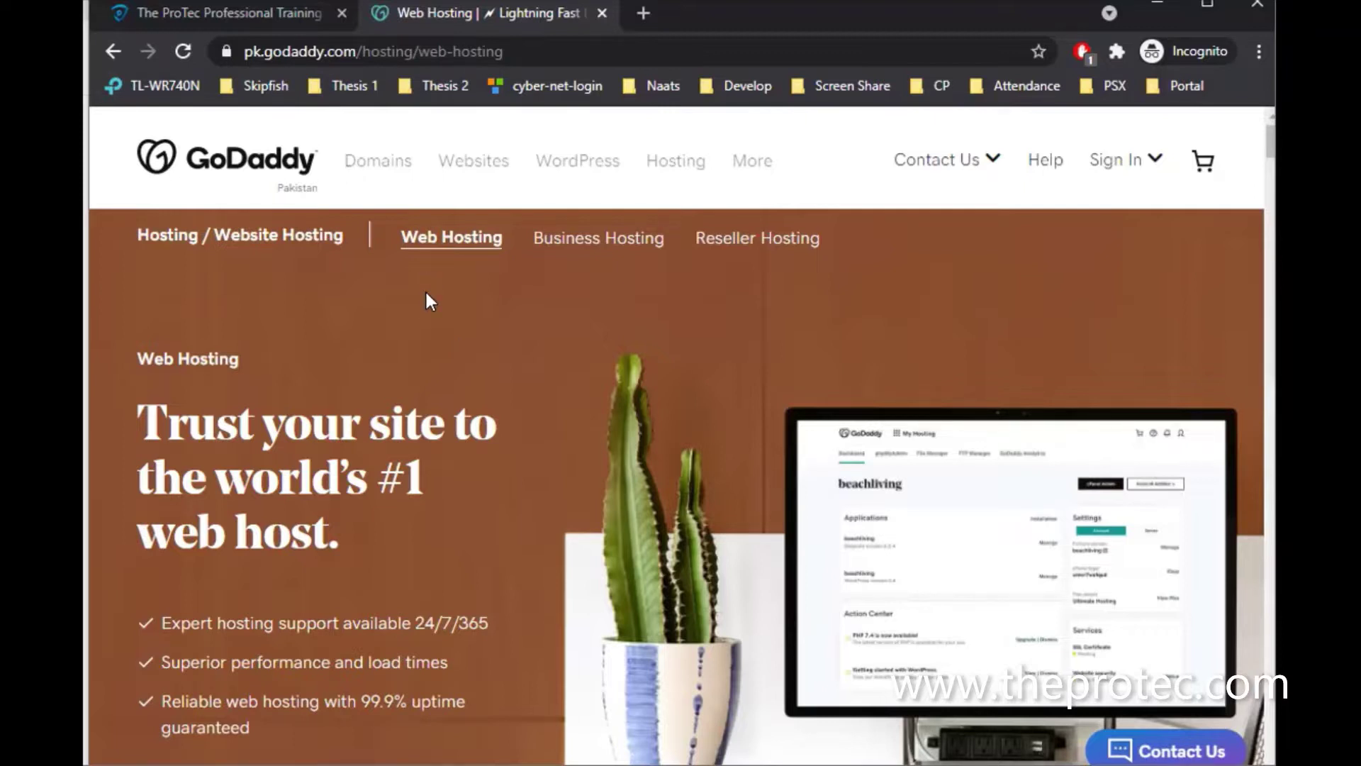
Add a third blank tab, then return to GoDaddy's web-hosting page and scan its See Plans and Pricing section
left_click(638, 15)
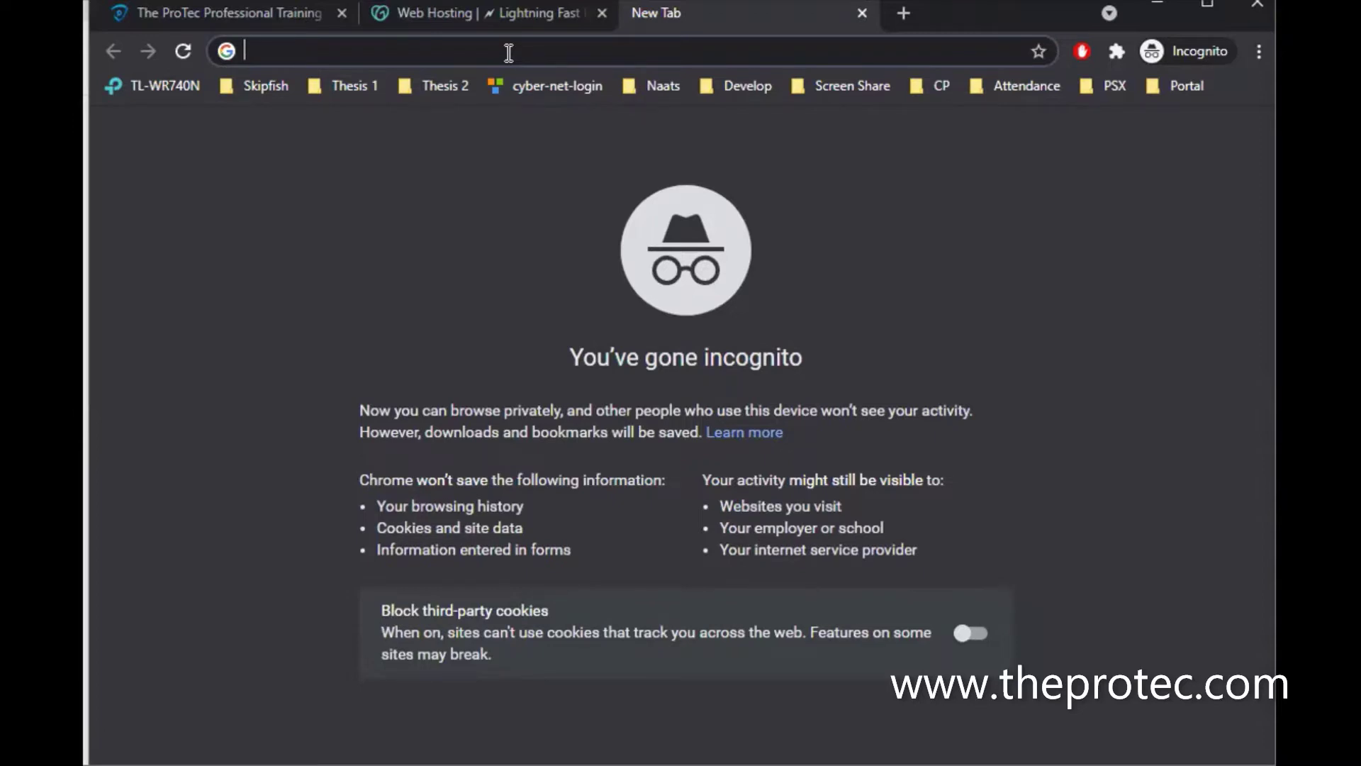
left_click(495, 12)
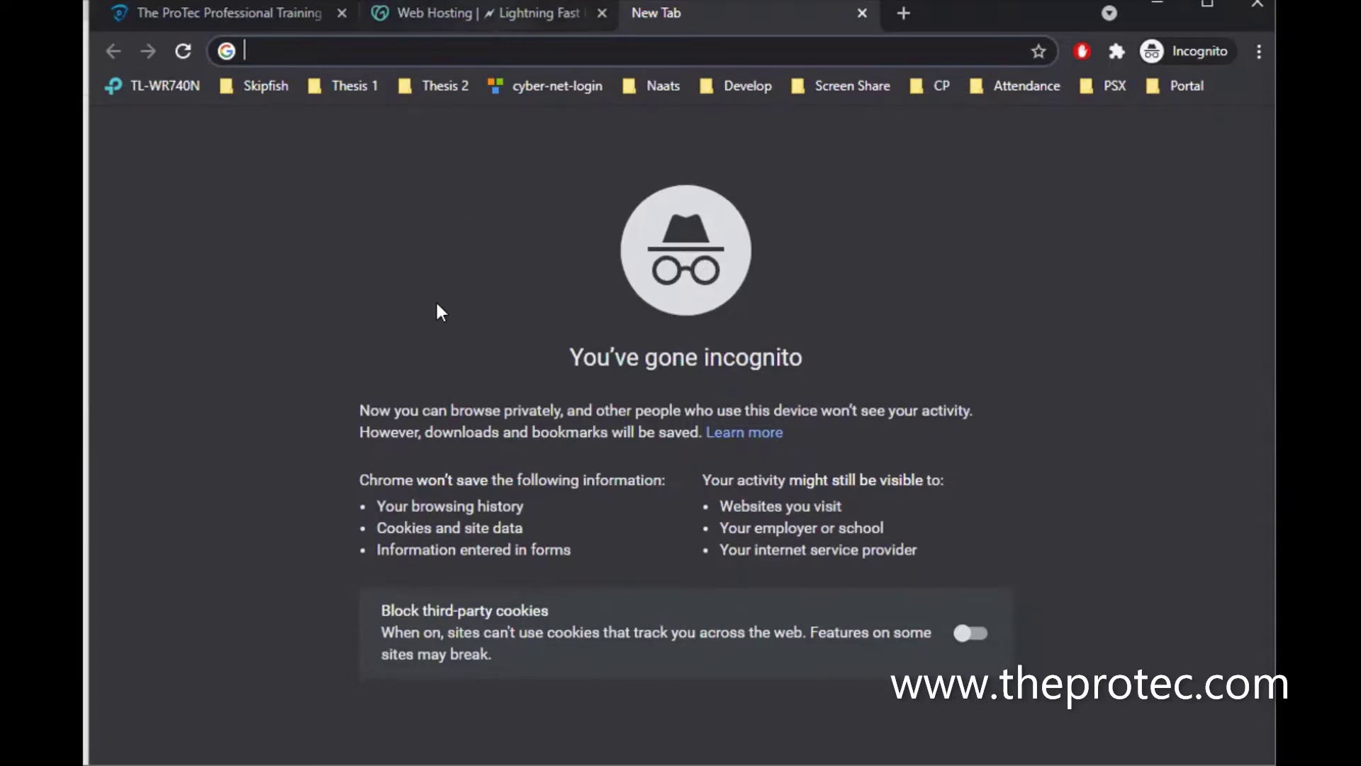
scroll(433, 367, "down", 3)
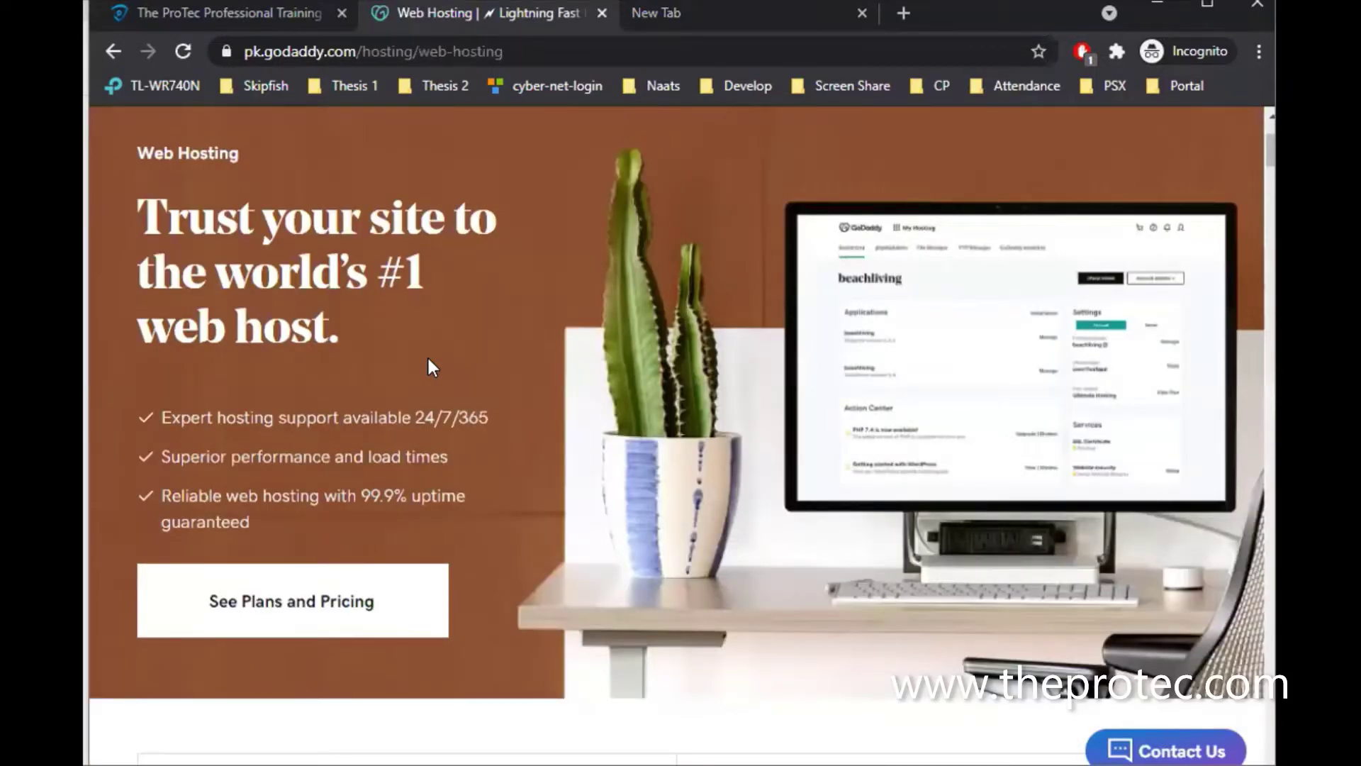
scroll(428, 359, "up", 1)
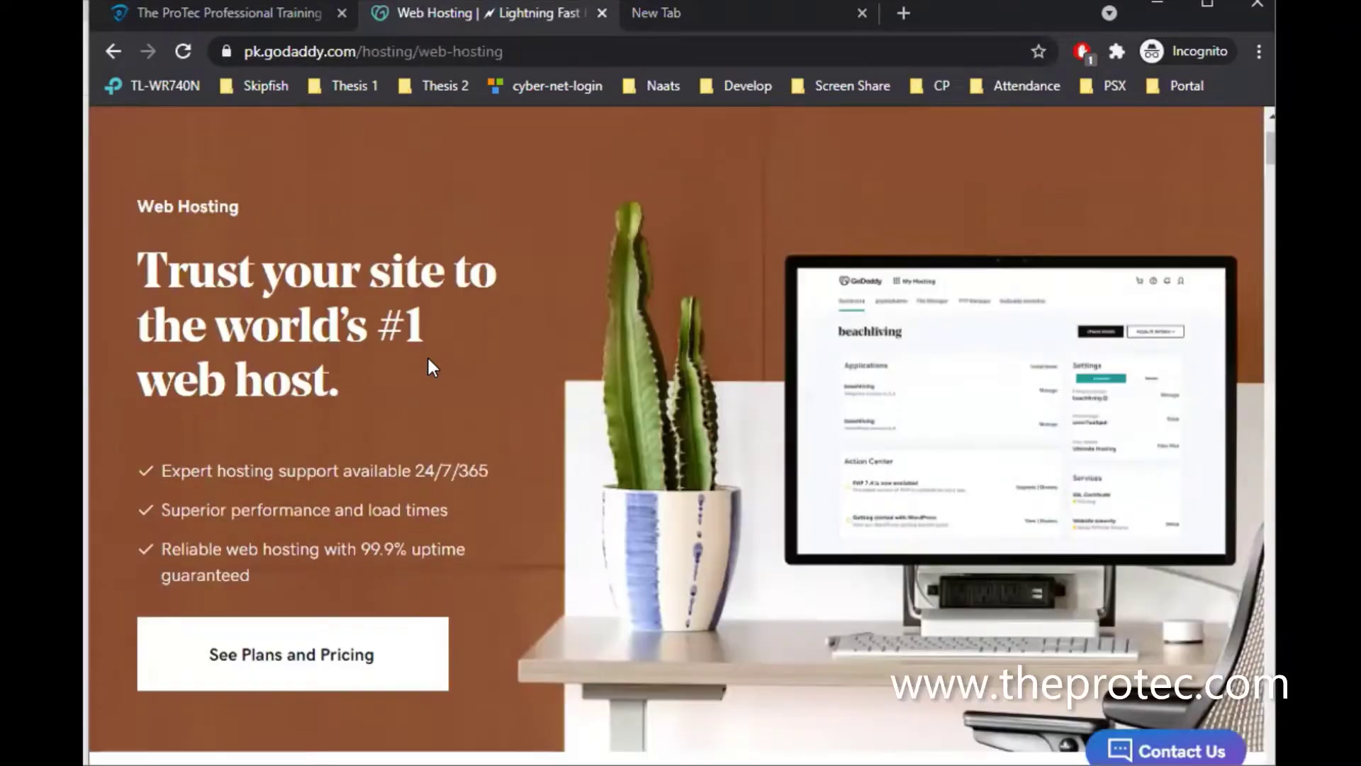
scroll(569, 190, "up", 2)
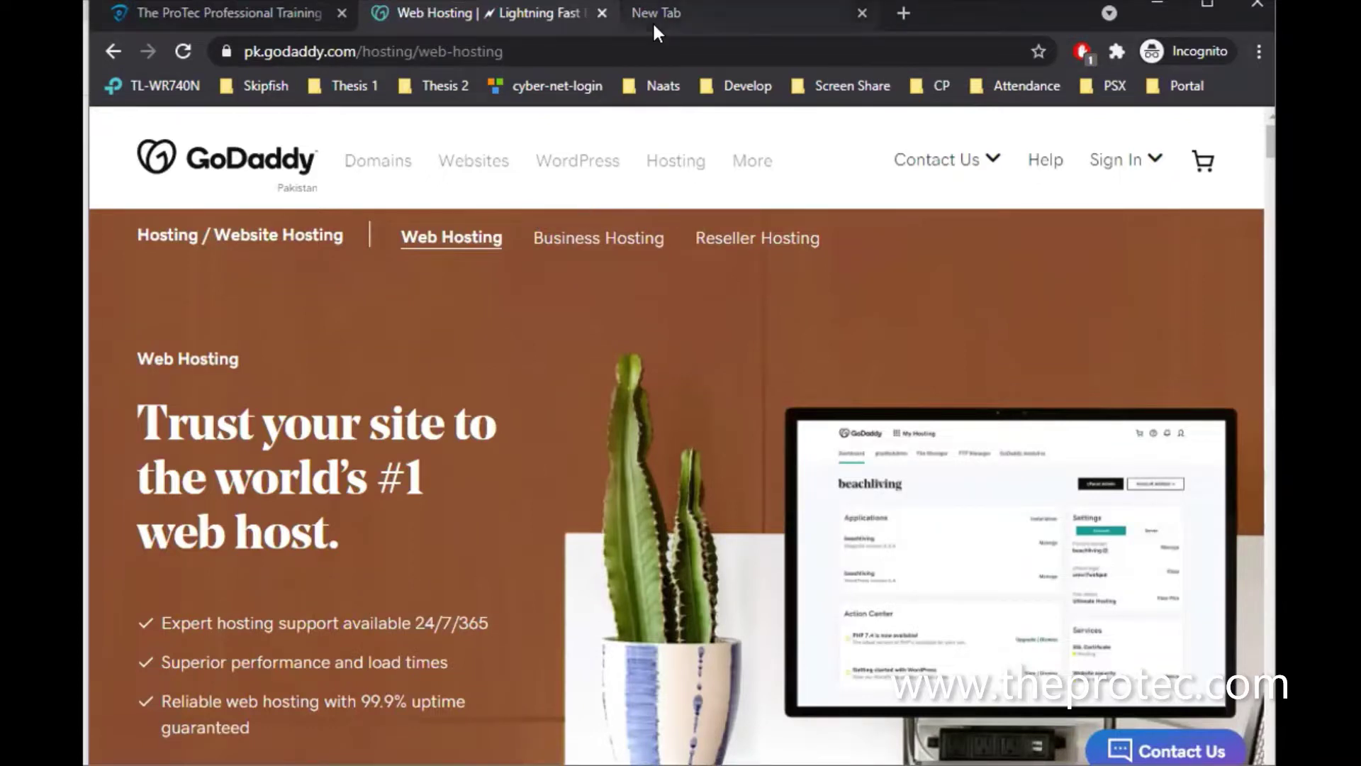
On the theprotec.com tab, minimize the chat panel and select the site address
left_click(269, 12)
left_click(1214, 295)
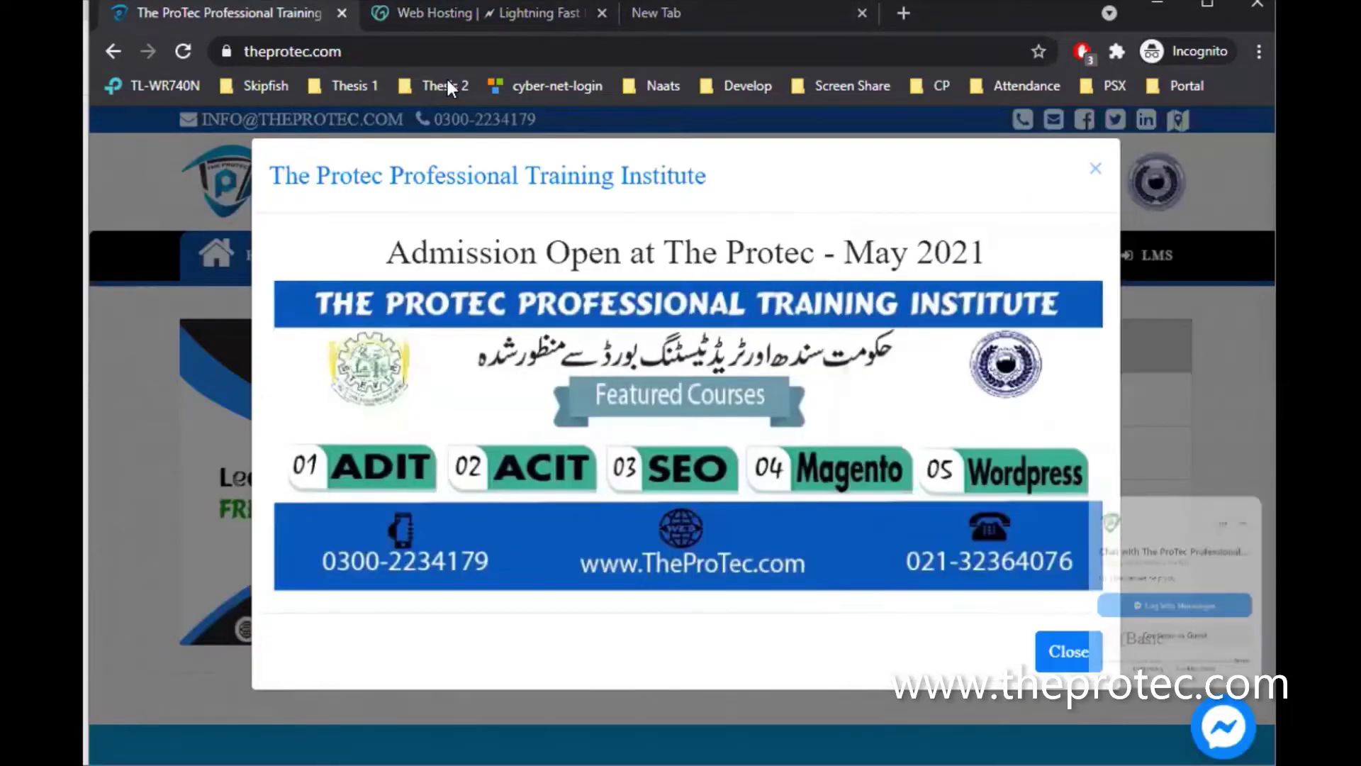
left_click(381, 54)
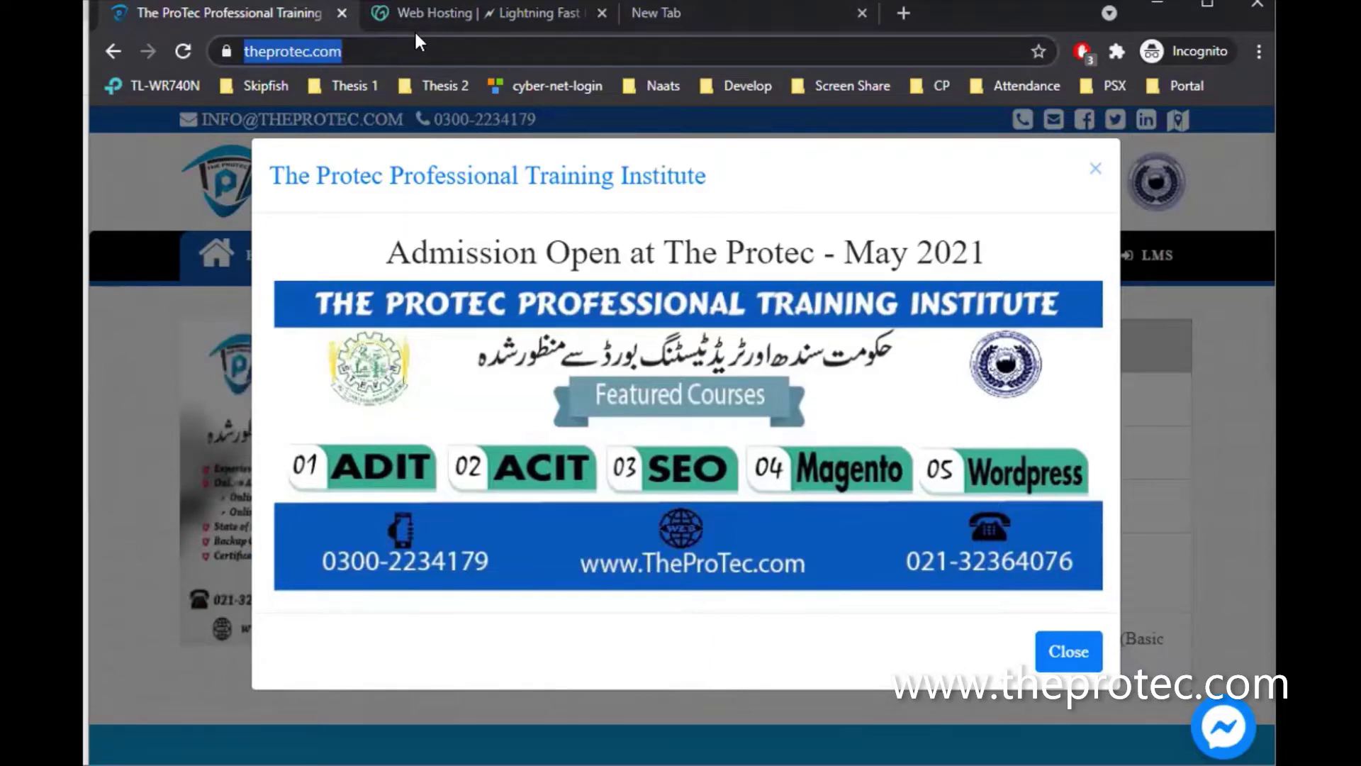
Load google.com in the extra blank tab, then close that tab
left_click(745, 21)
type("goo")
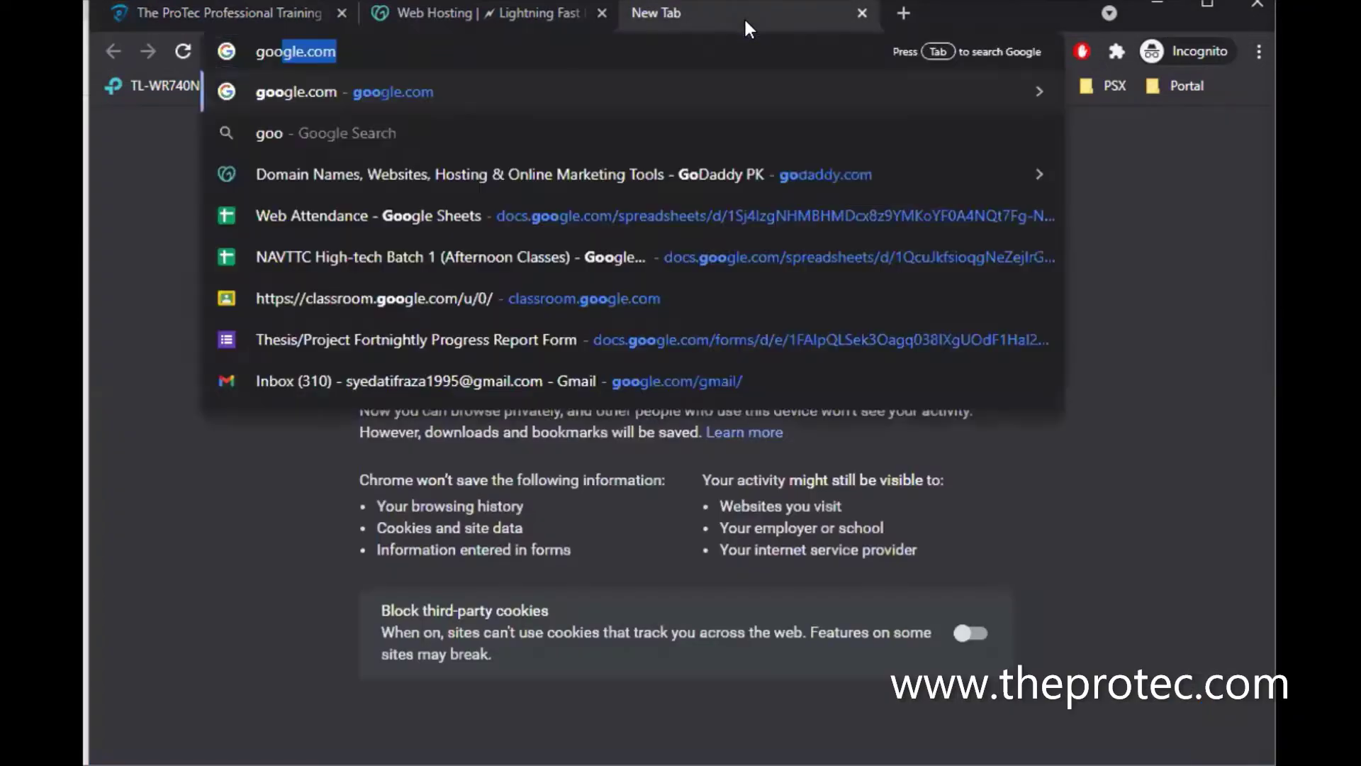
key("Return")
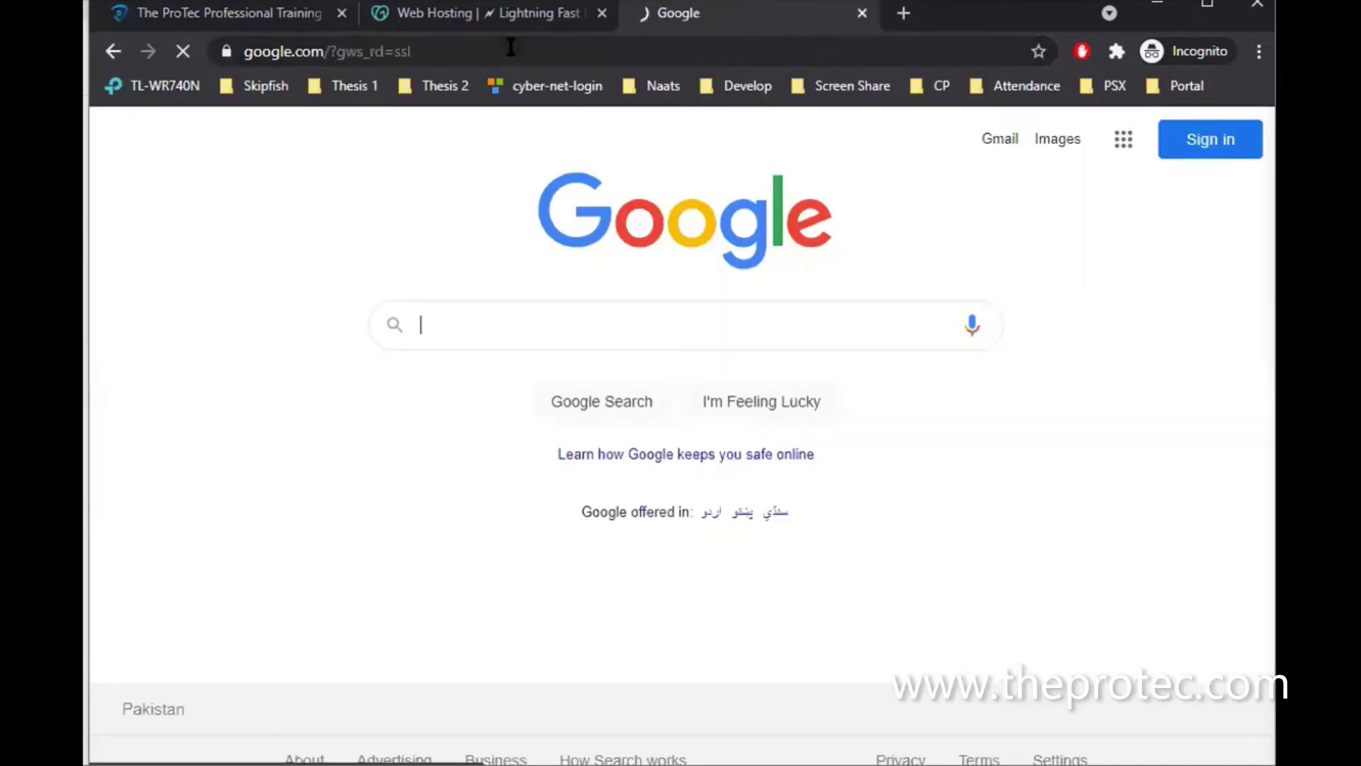
left_click(861, 14)
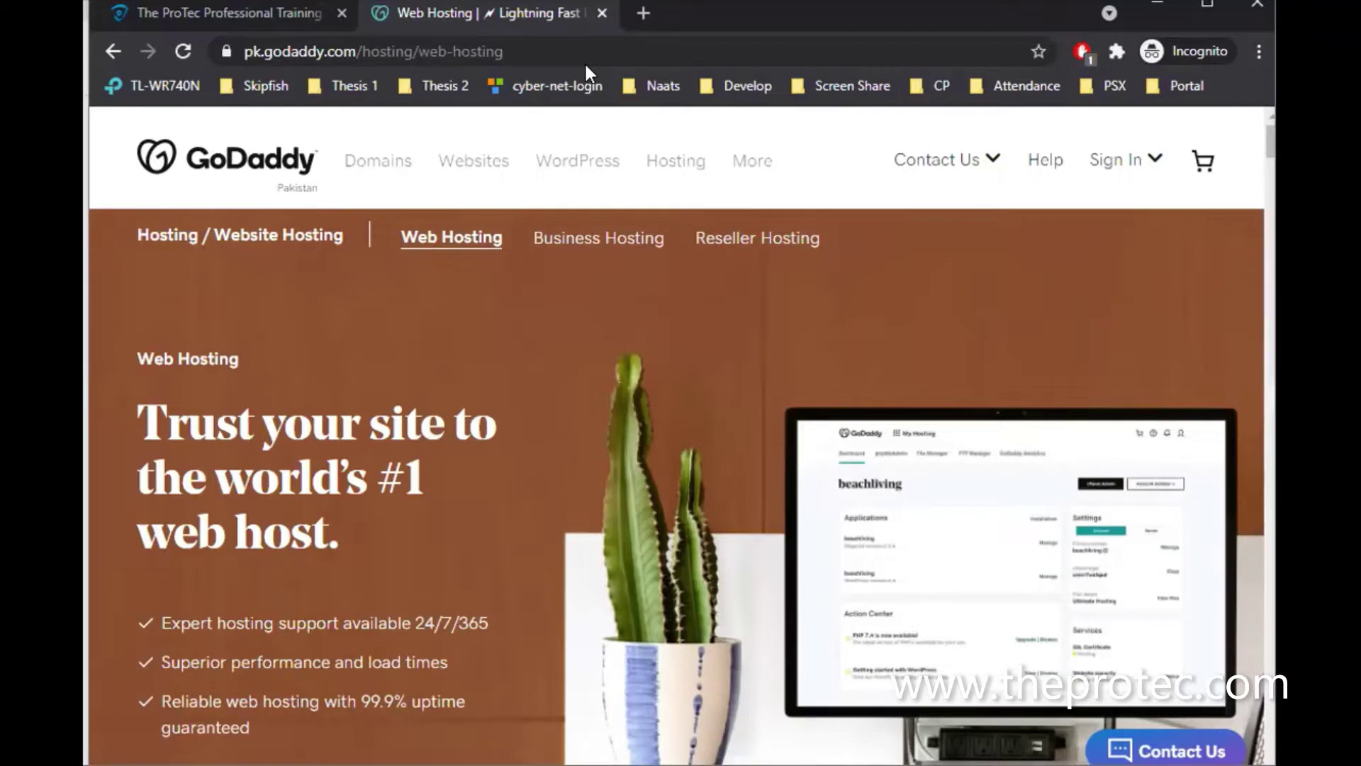
Add a new tab, then open GoDaddy's Domain Name Search page from the Domains menu
left_click(643, 14)
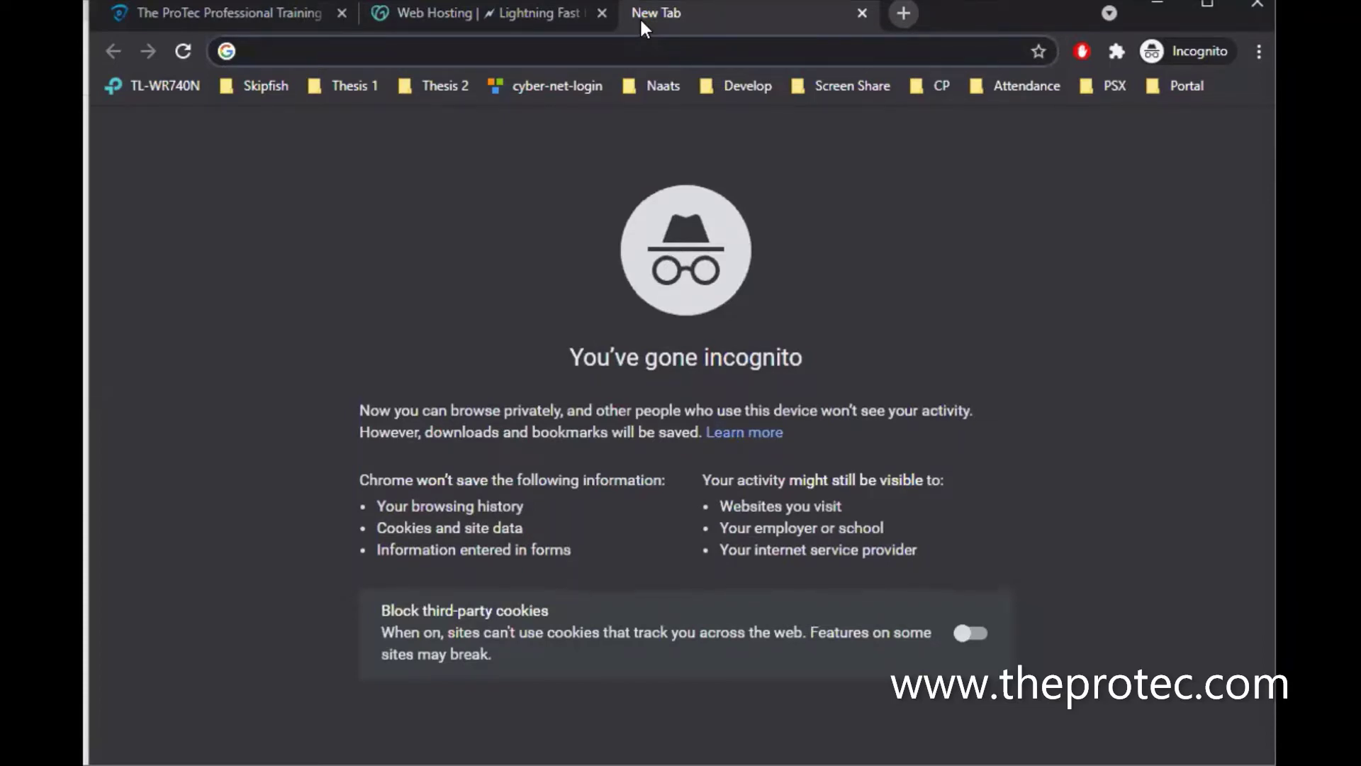
left_click(512, 13)
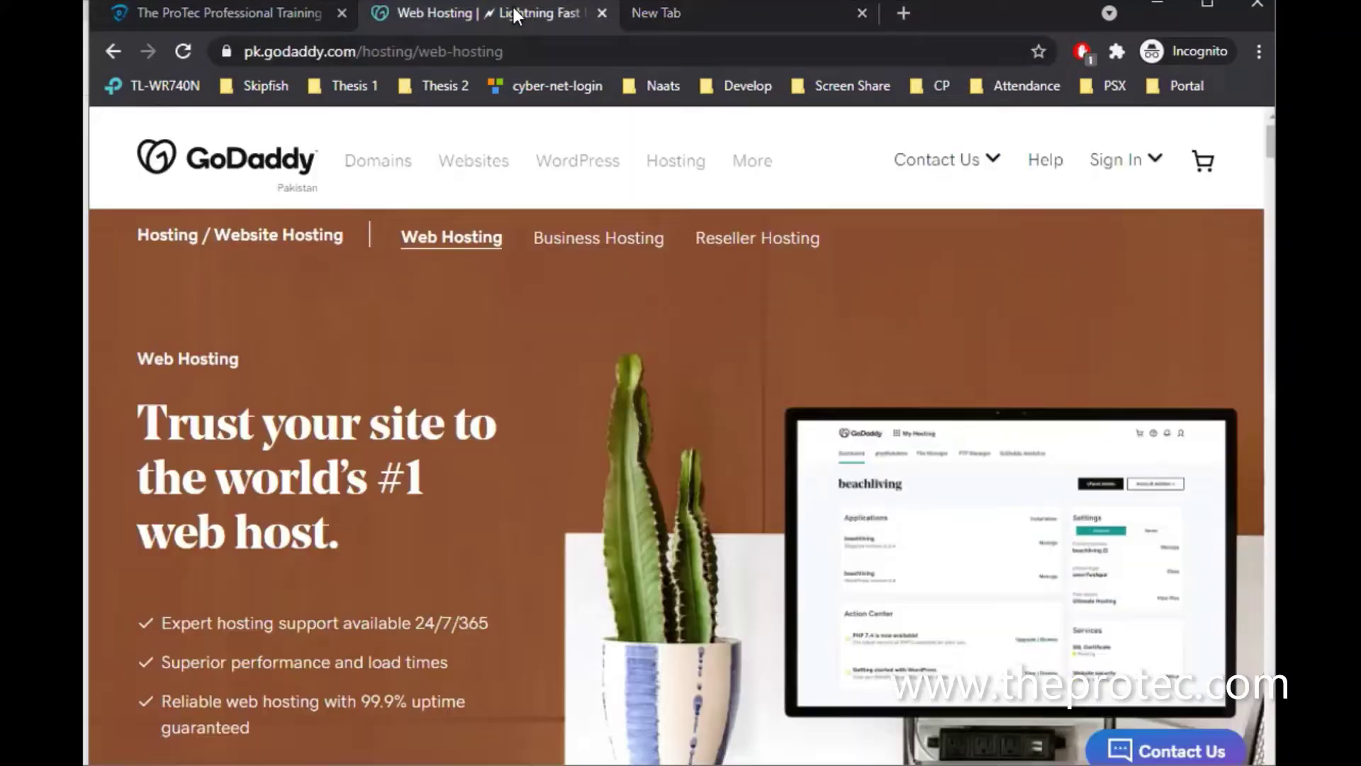
left_click(390, 170)
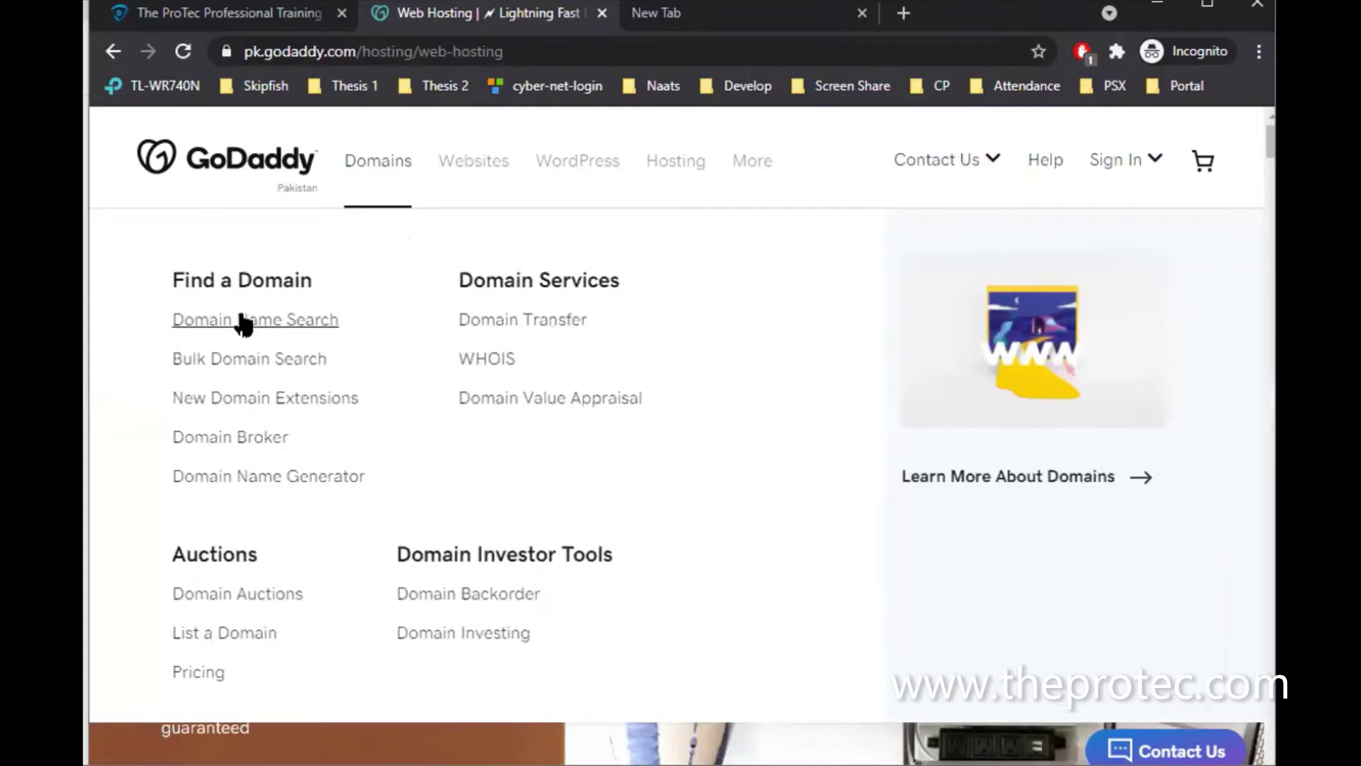
left_click(244, 320)
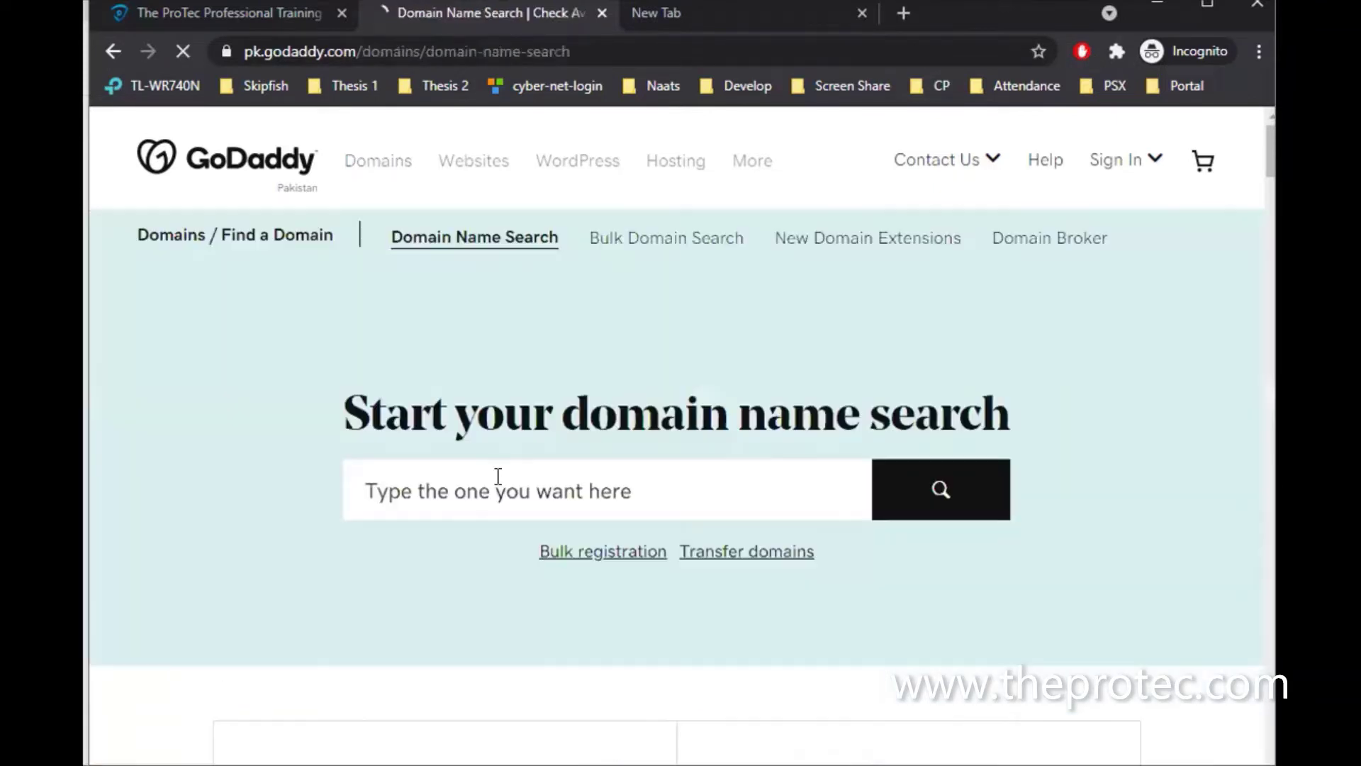
Search GoDaddy for a domain built from the presenter's name
left_click(498, 490)
type("syedat")
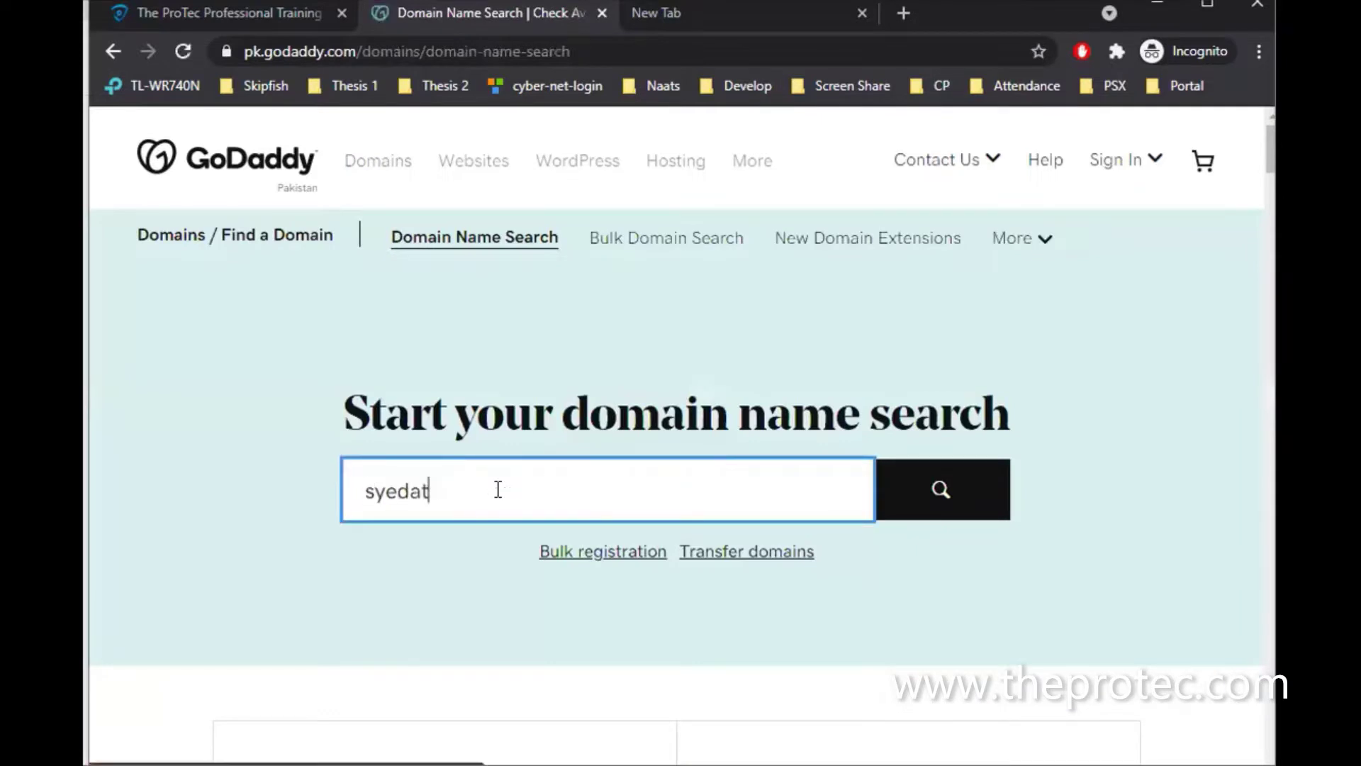
type("ifraza")
key("Return")
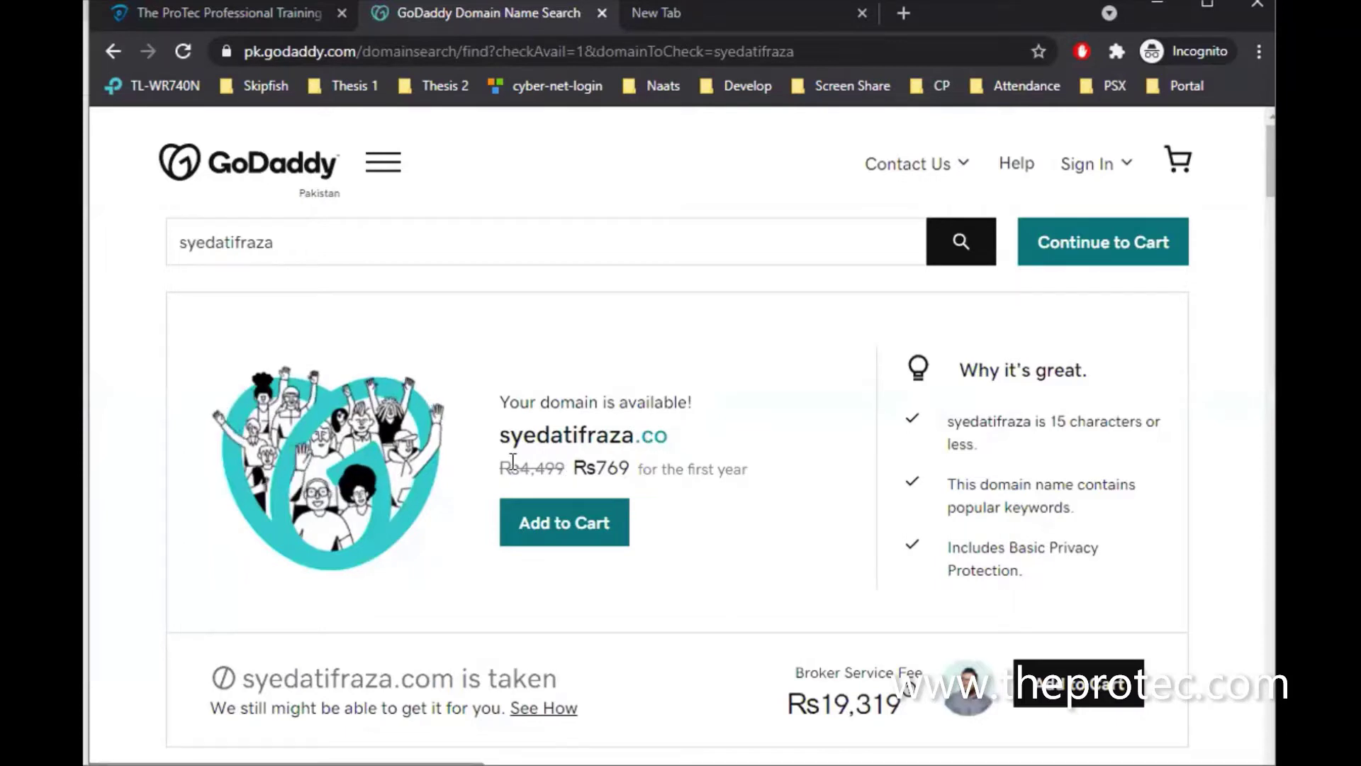
Highlight the .co result's Rs769 first-year price and the original Rs4,499 price
left_click_drag(513, 461, 556, 461)
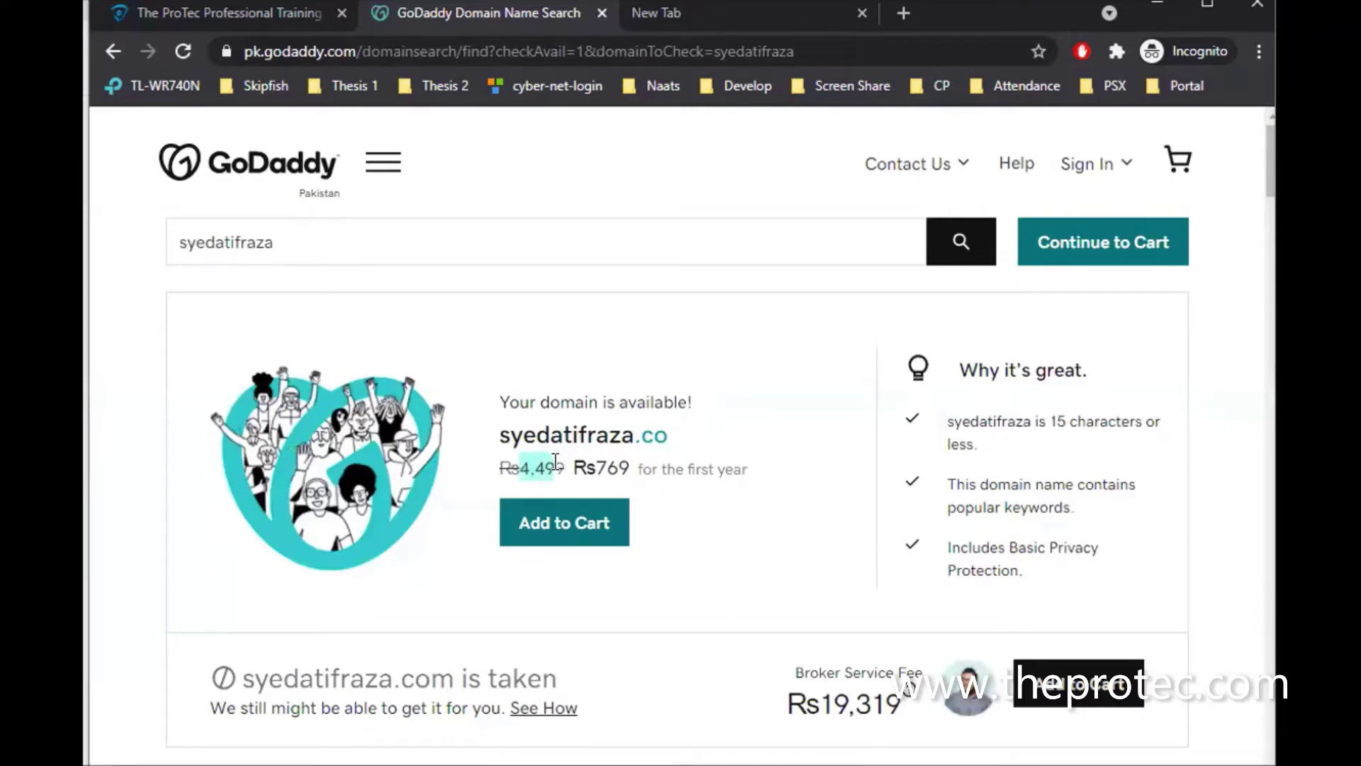
left_click(599, 462)
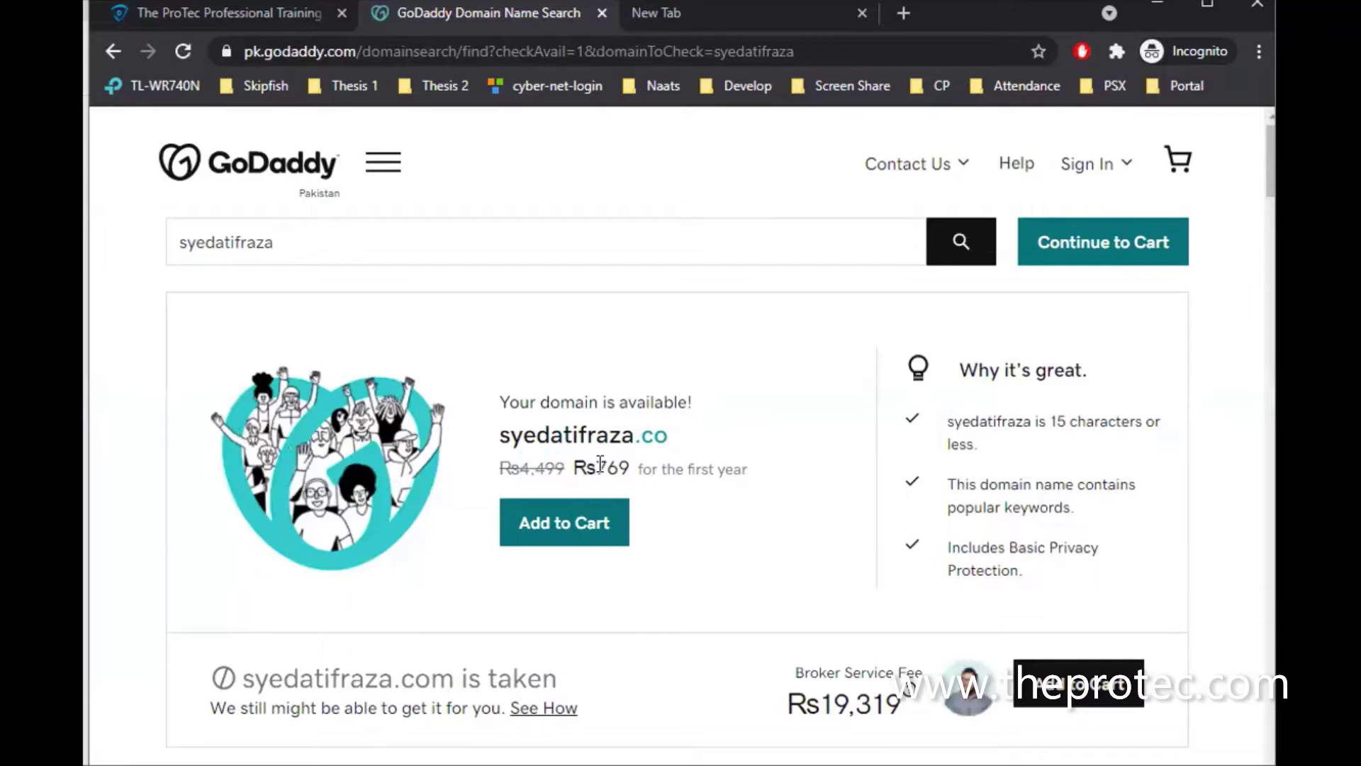
double_click(624, 462)
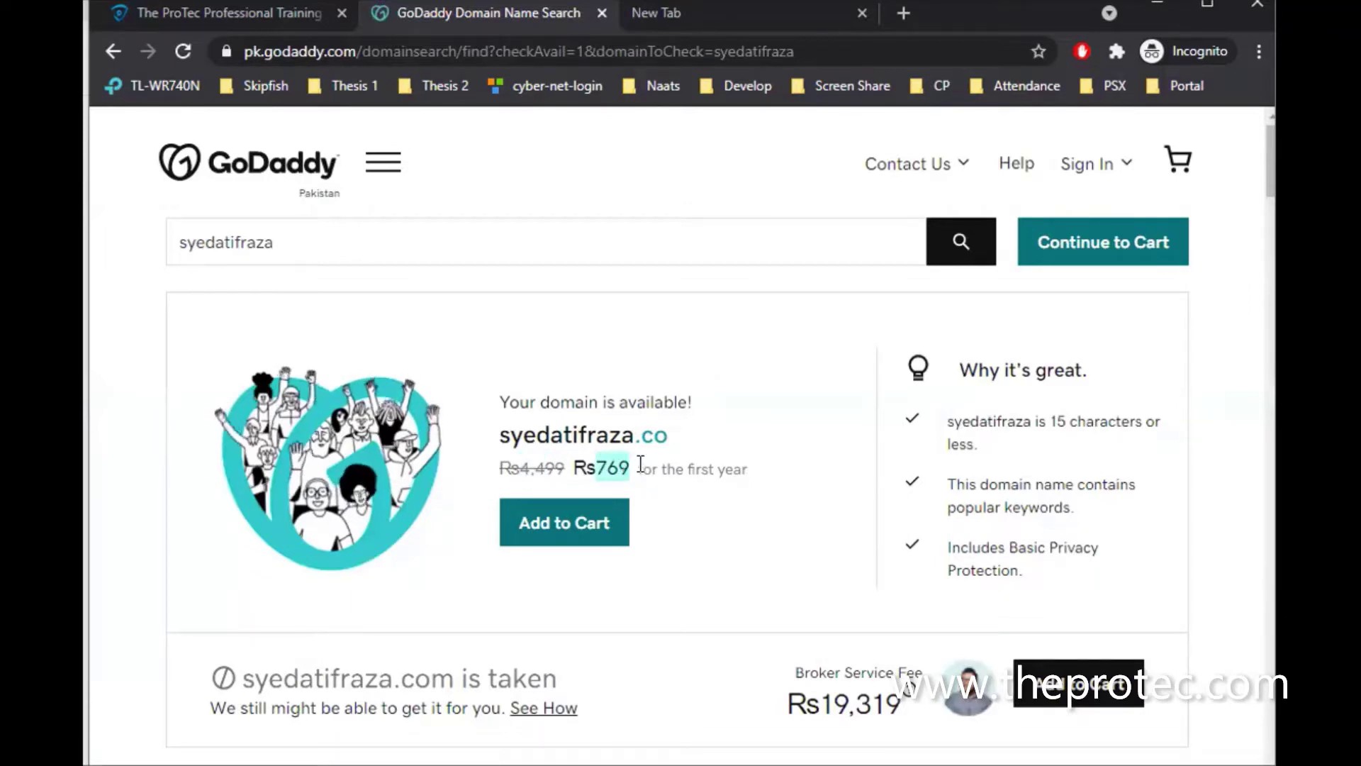
left_click(677, 467)
left_click_drag(704, 466, 638, 468)
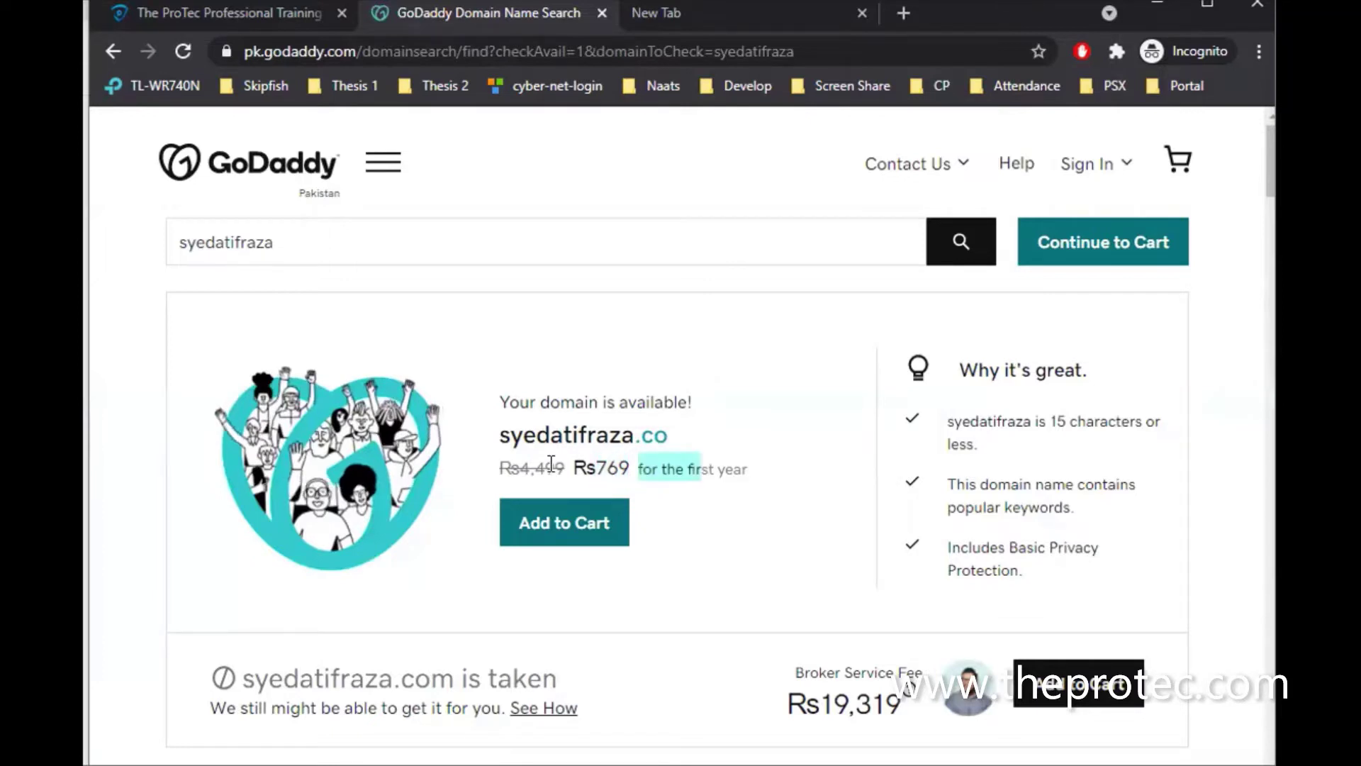
double_click(503, 468)
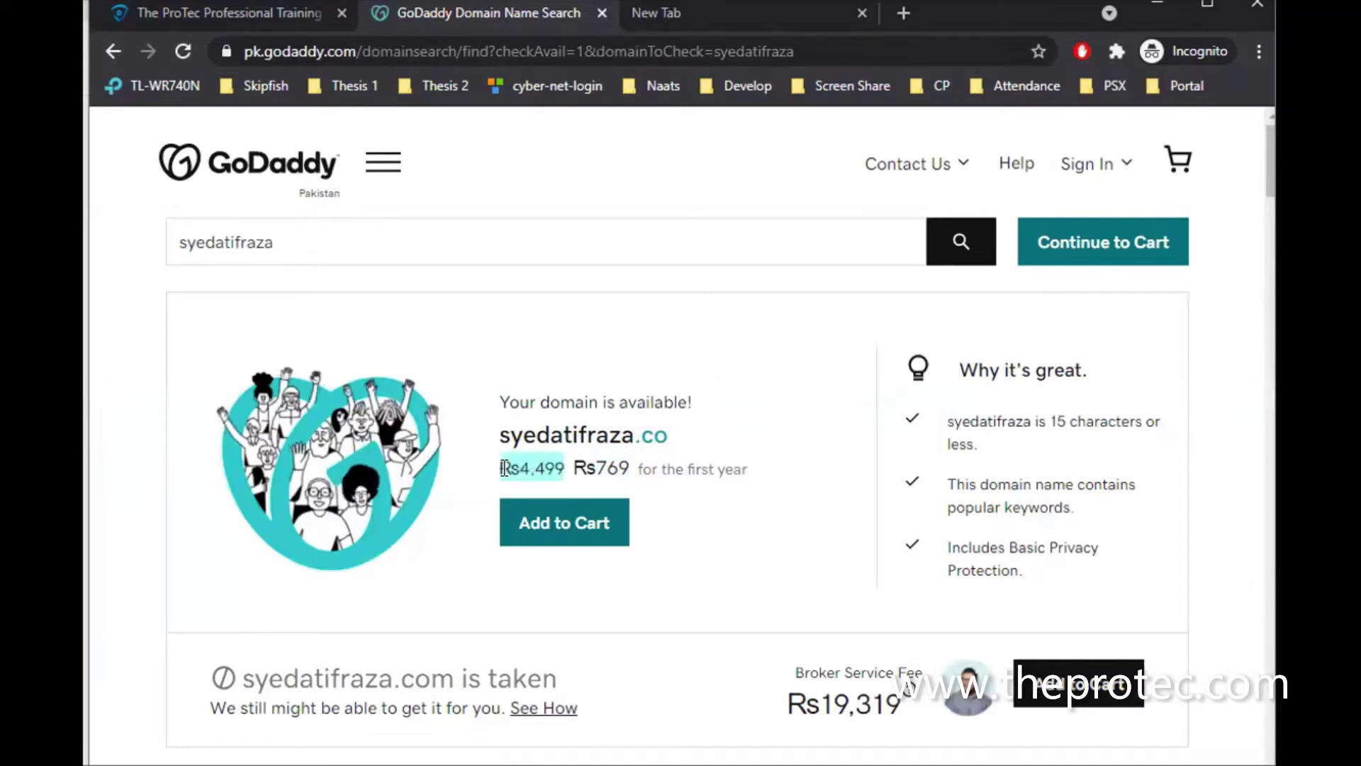
scroll(504, 473, "down", 6)
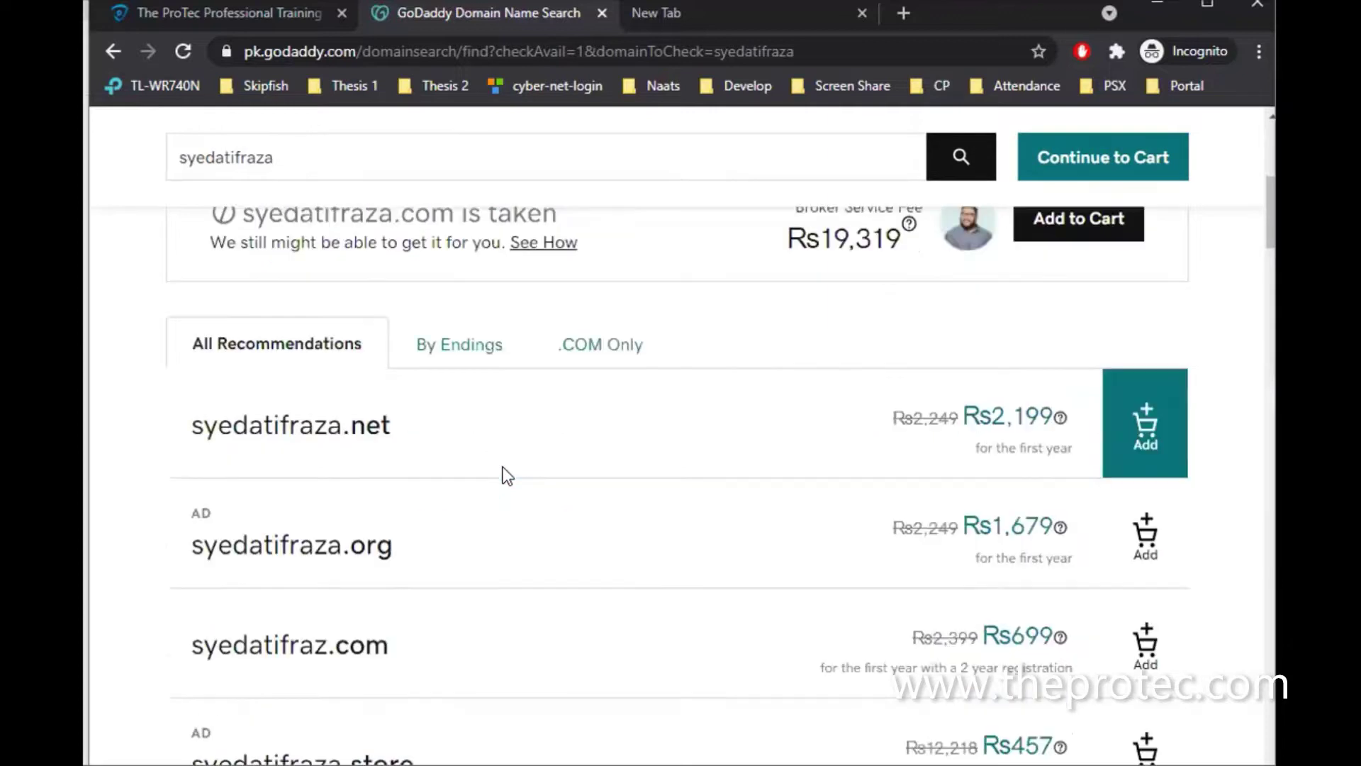
scroll(368, 276, "up", 2)
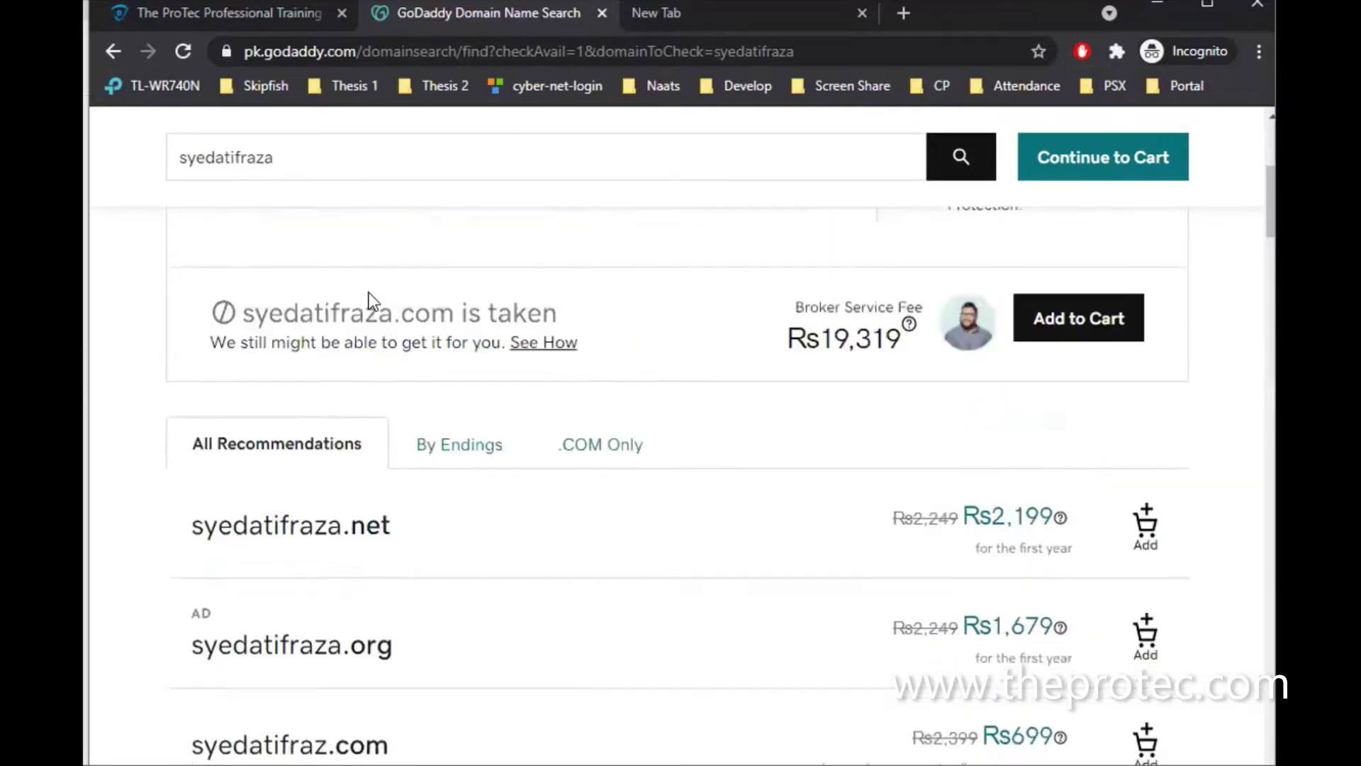
scroll(376, 375, "up", 1)
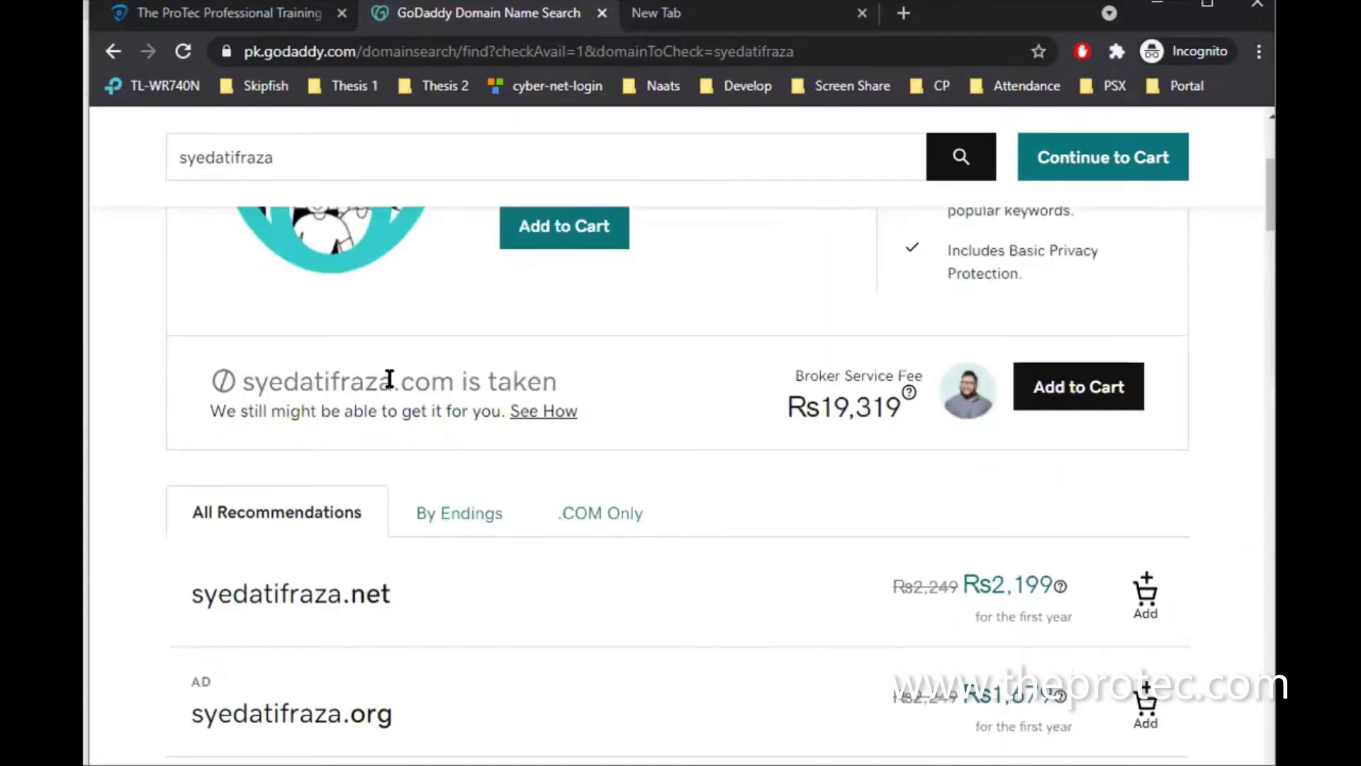
scroll(390, 379, "down", 4)
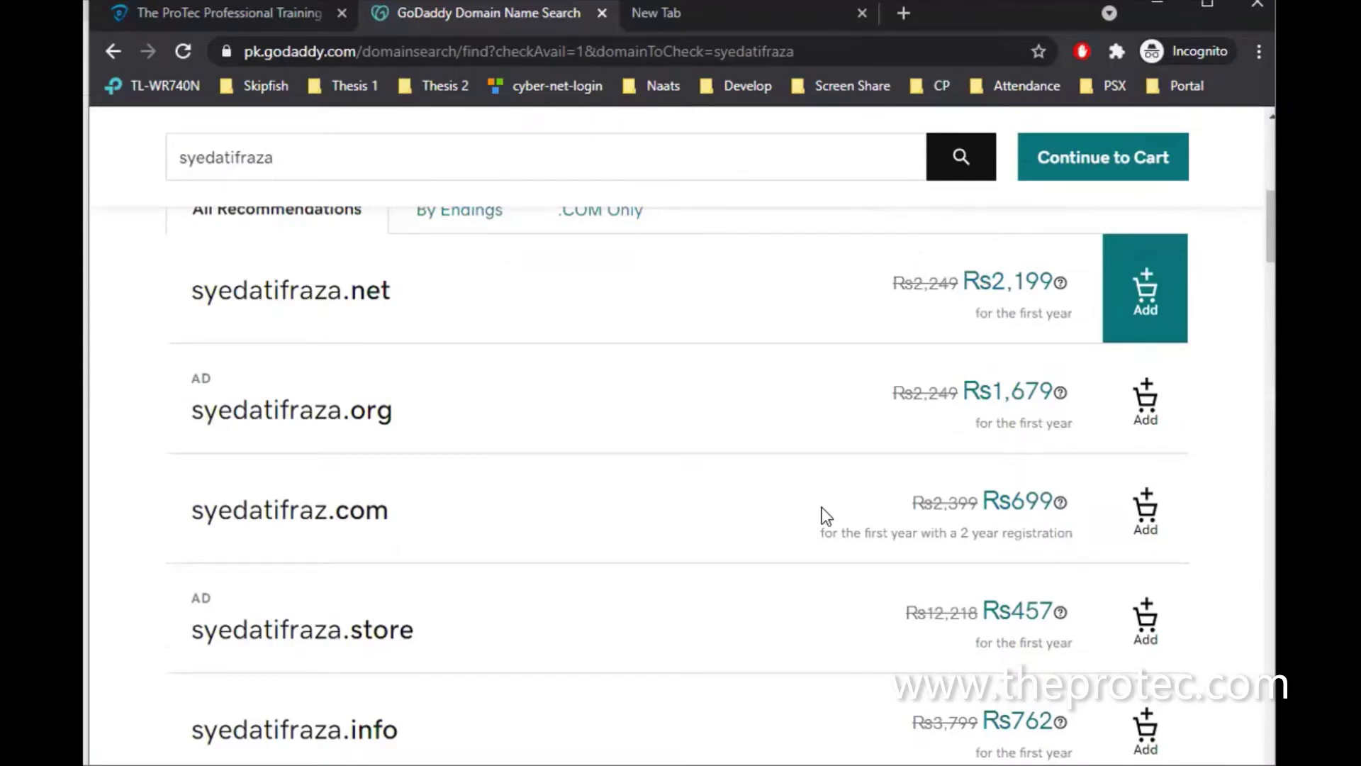
scroll(823, 514, "down", 5)
scroll(822, 516, "up", 5)
scroll(492, 562, "up", 3)
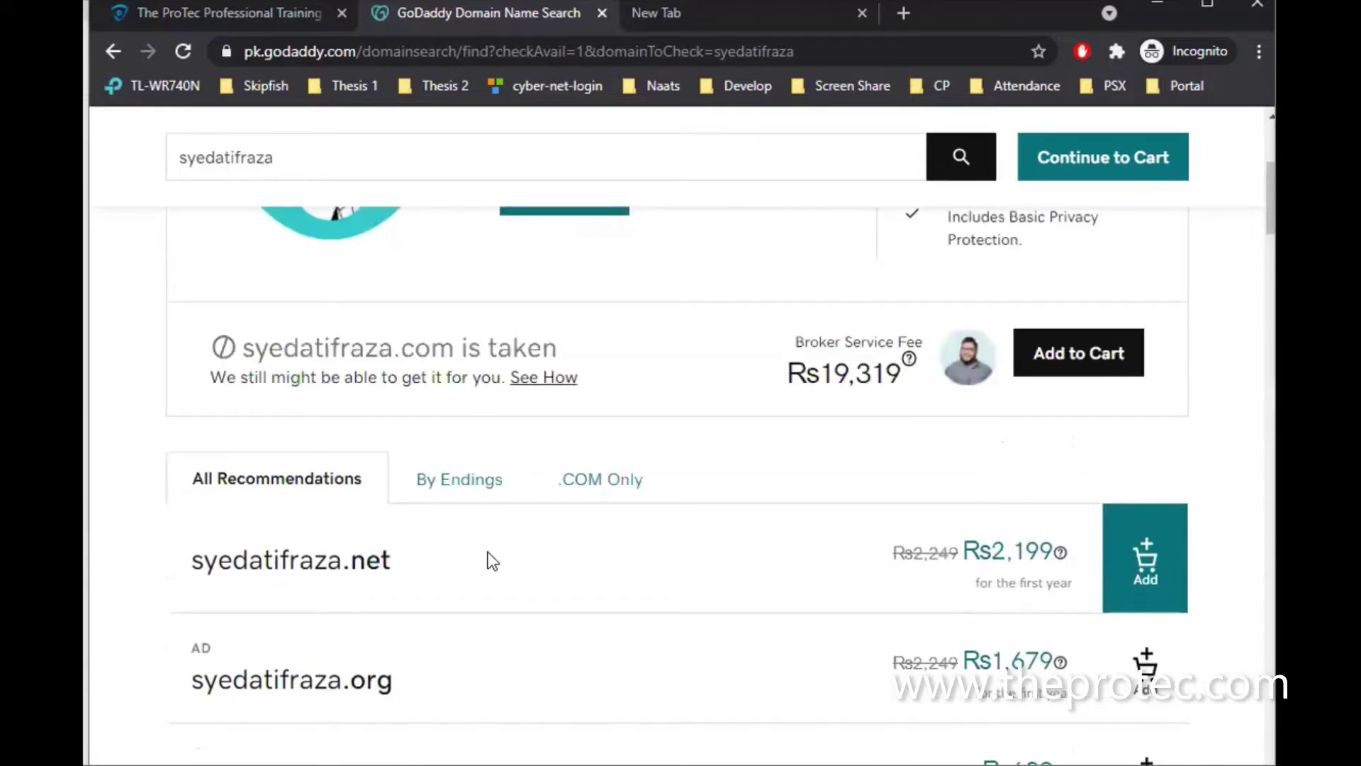
scroll(493, 561, "up", 4)
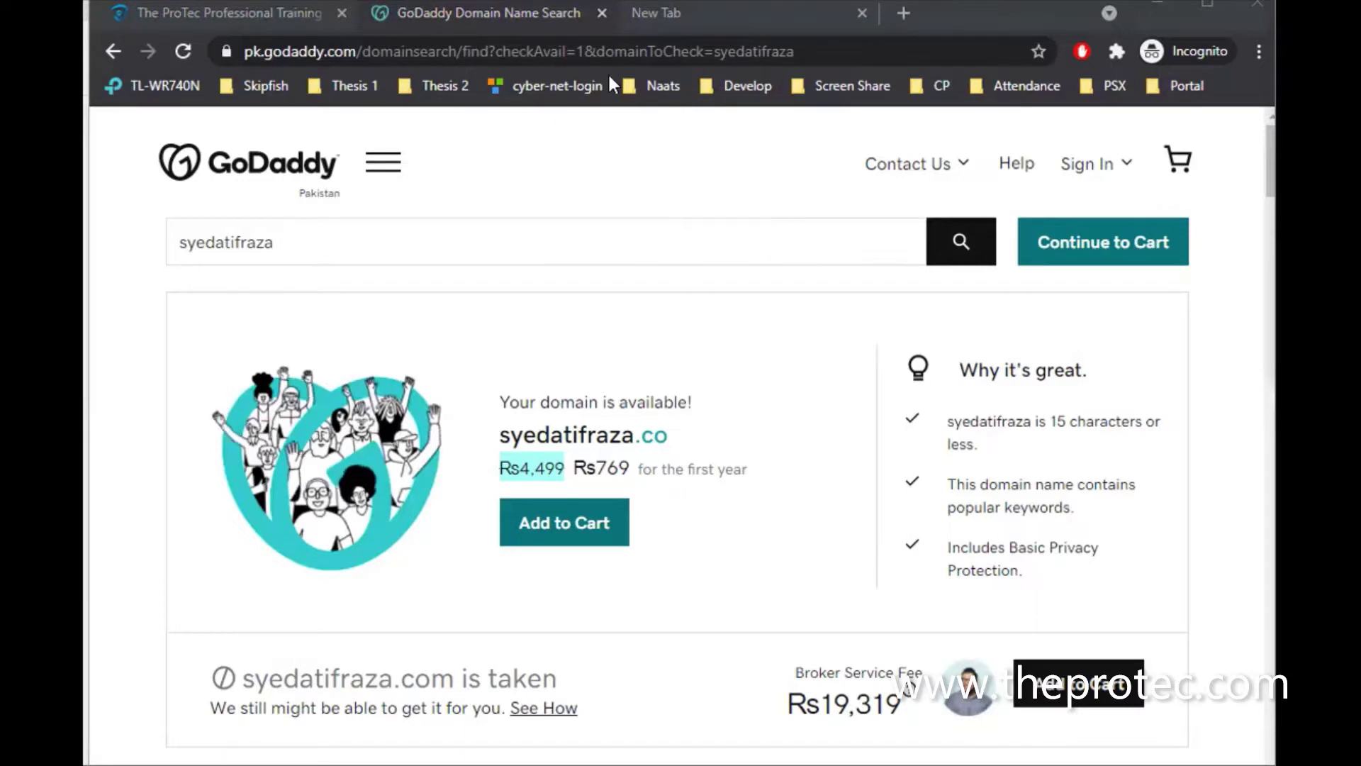
left_click(654, 51)
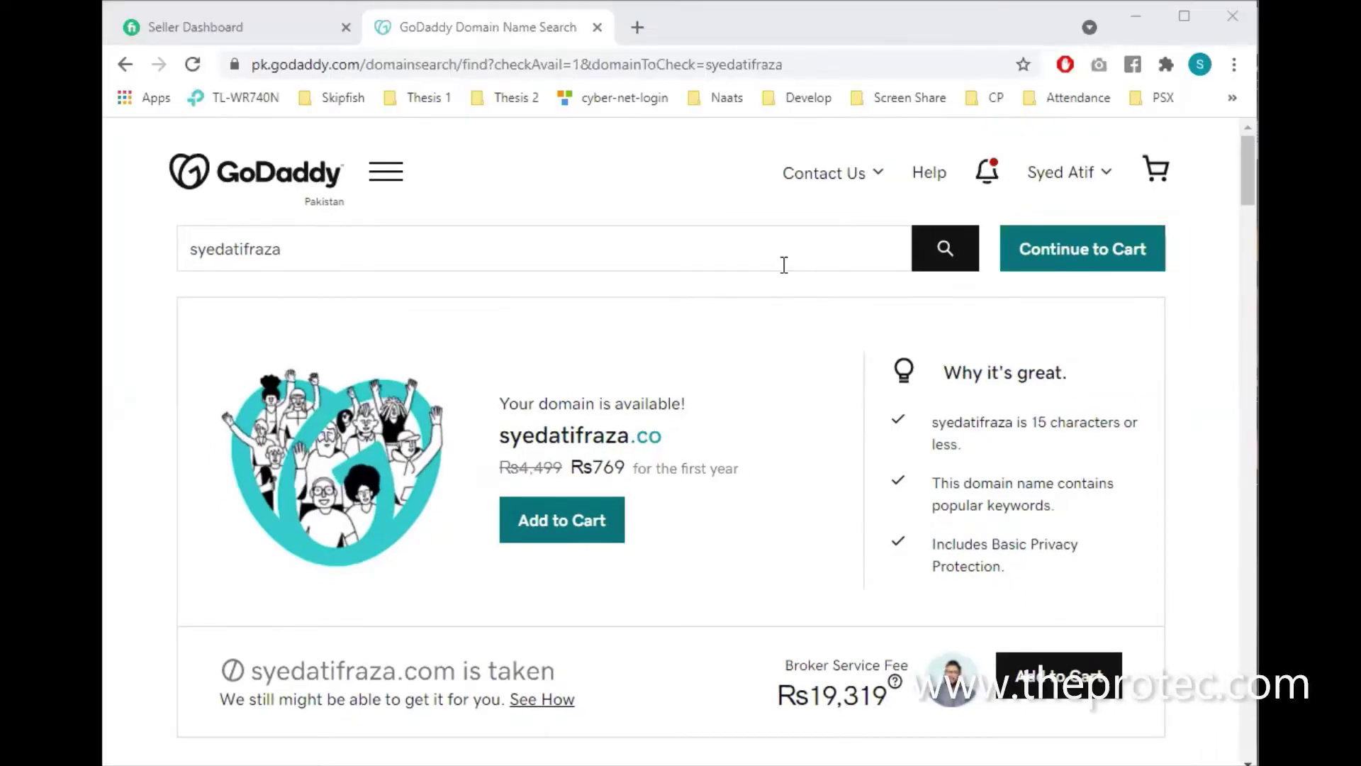
Focus the GoDaddy domain search field, then open a blank new tab with Ctrl+T
left_click(784, 264)
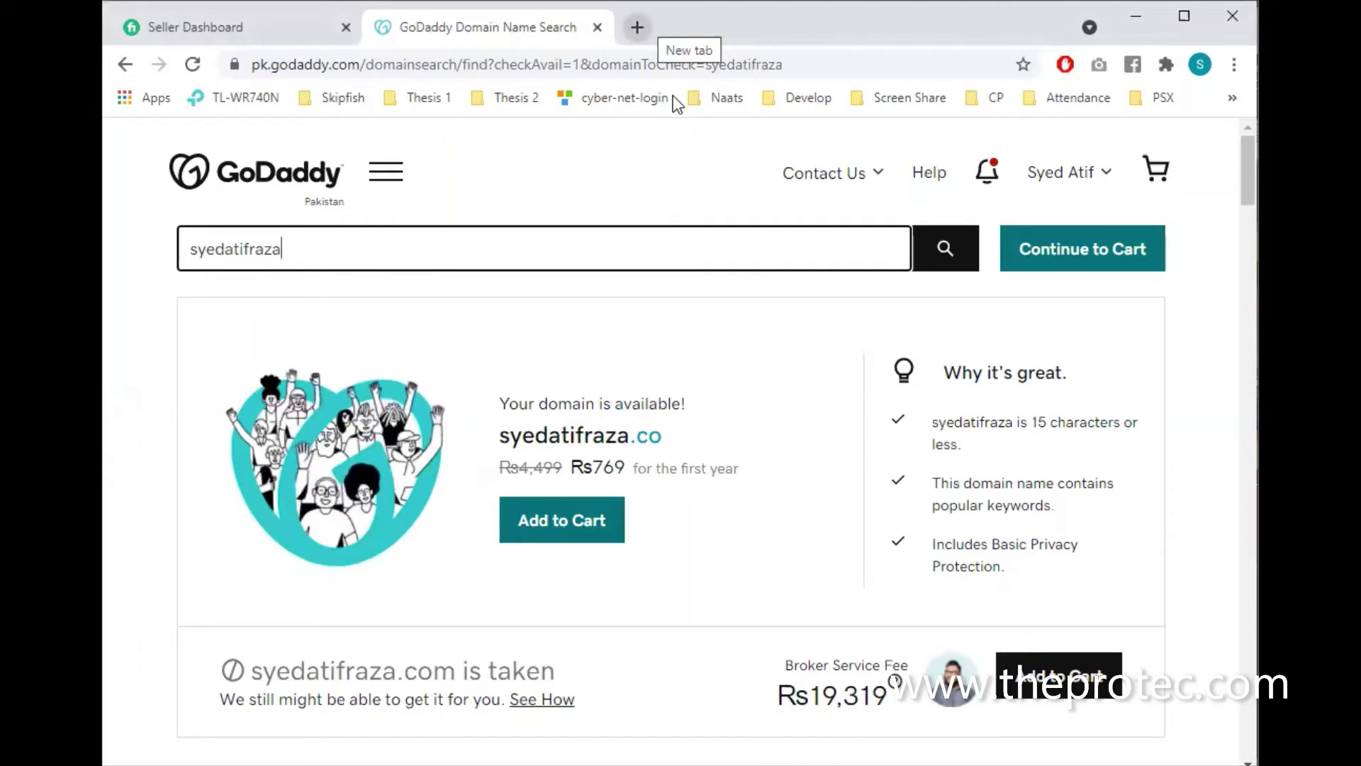
key("ctrl+t")
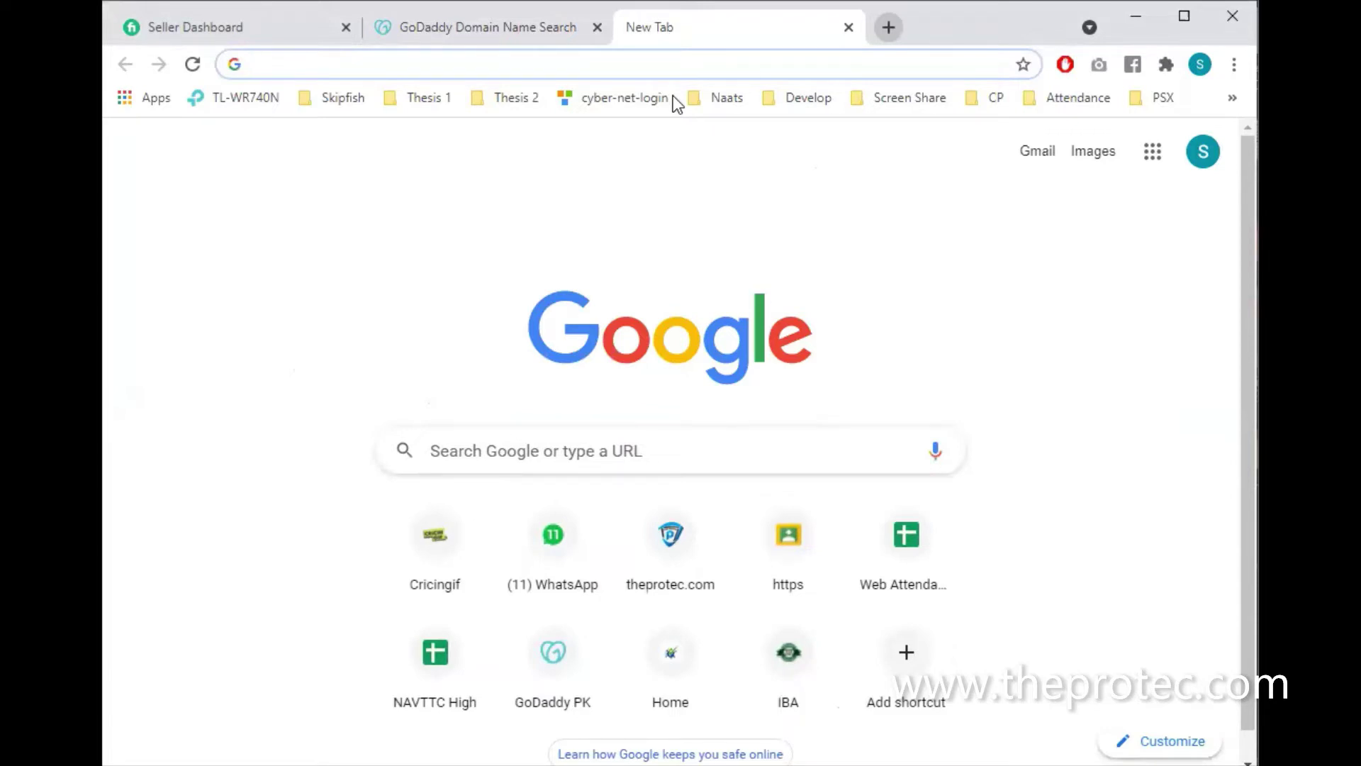
On pknic.net.pk, run a WHOIS lookup for the presenter's name as a .pk domain
type("pkni")
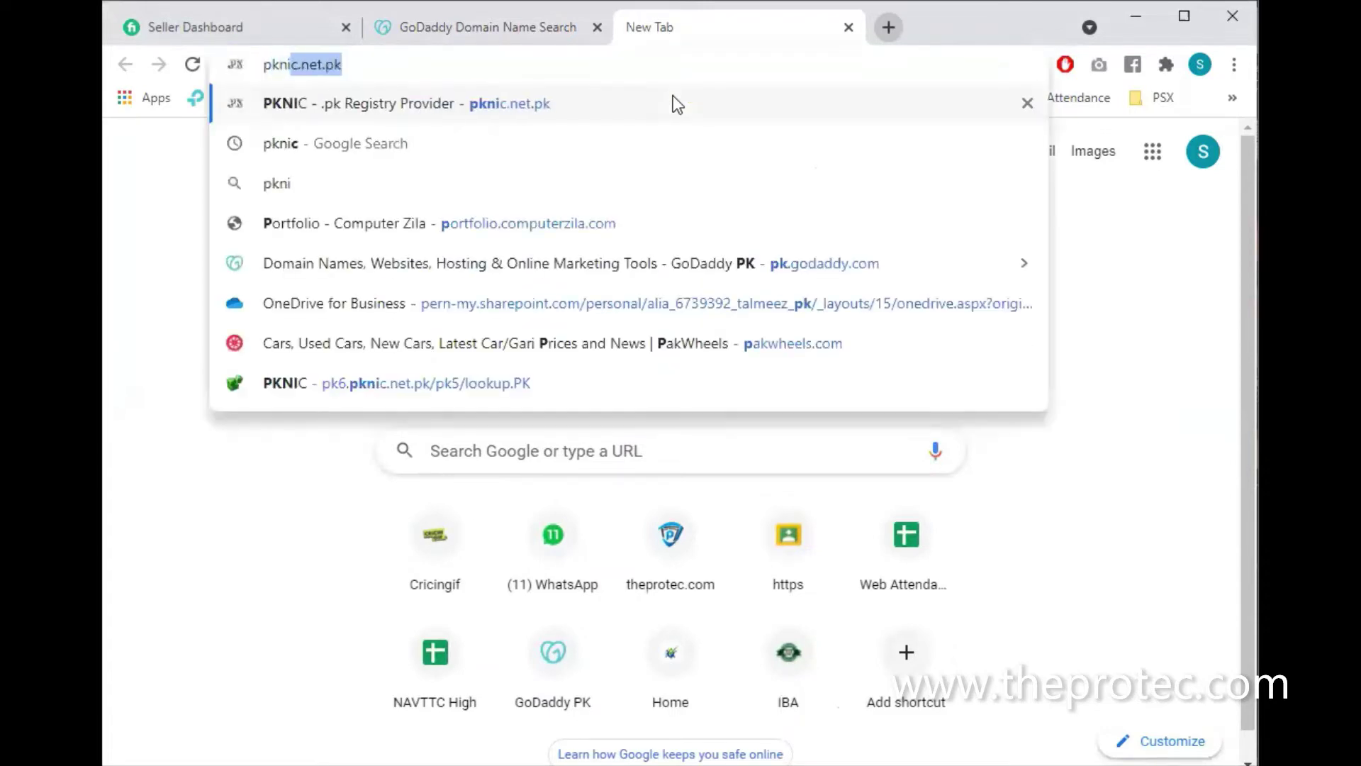
type("c.net.pk")
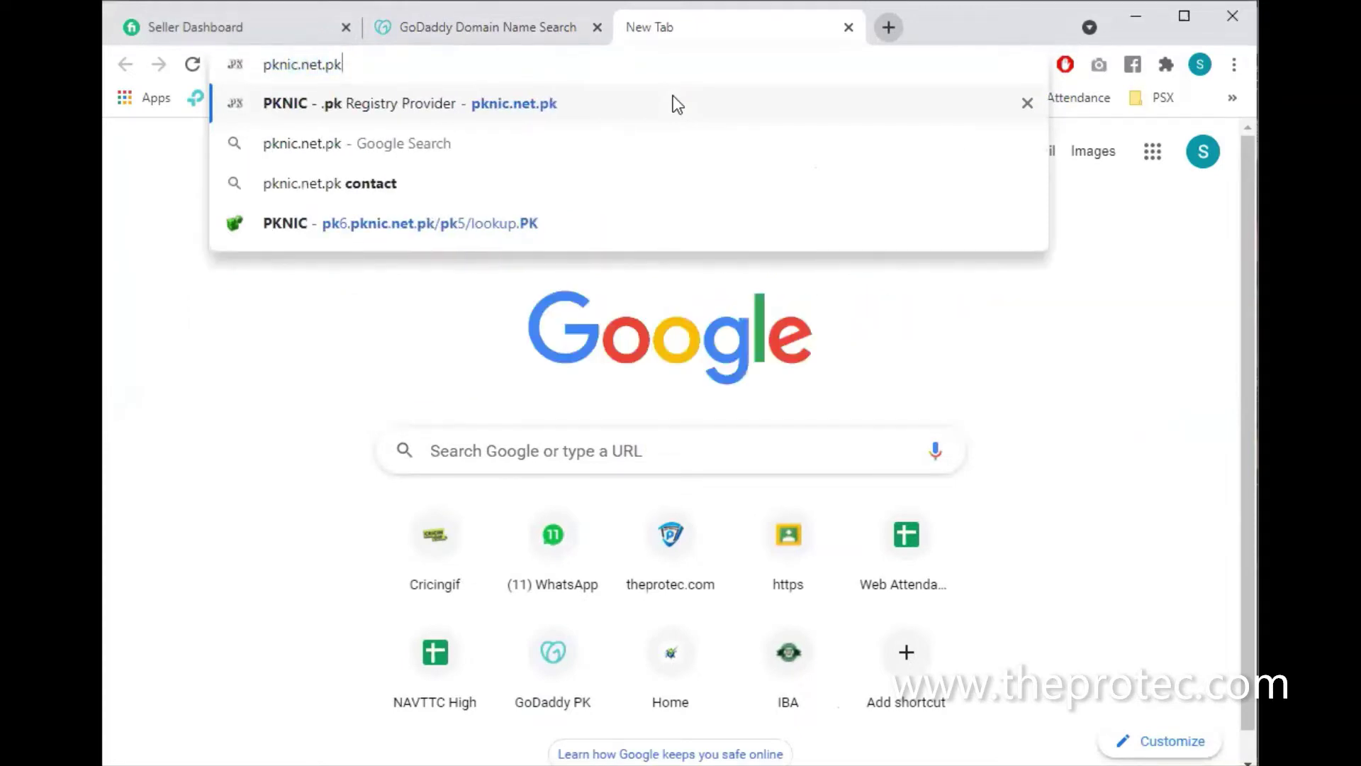
key("Return")
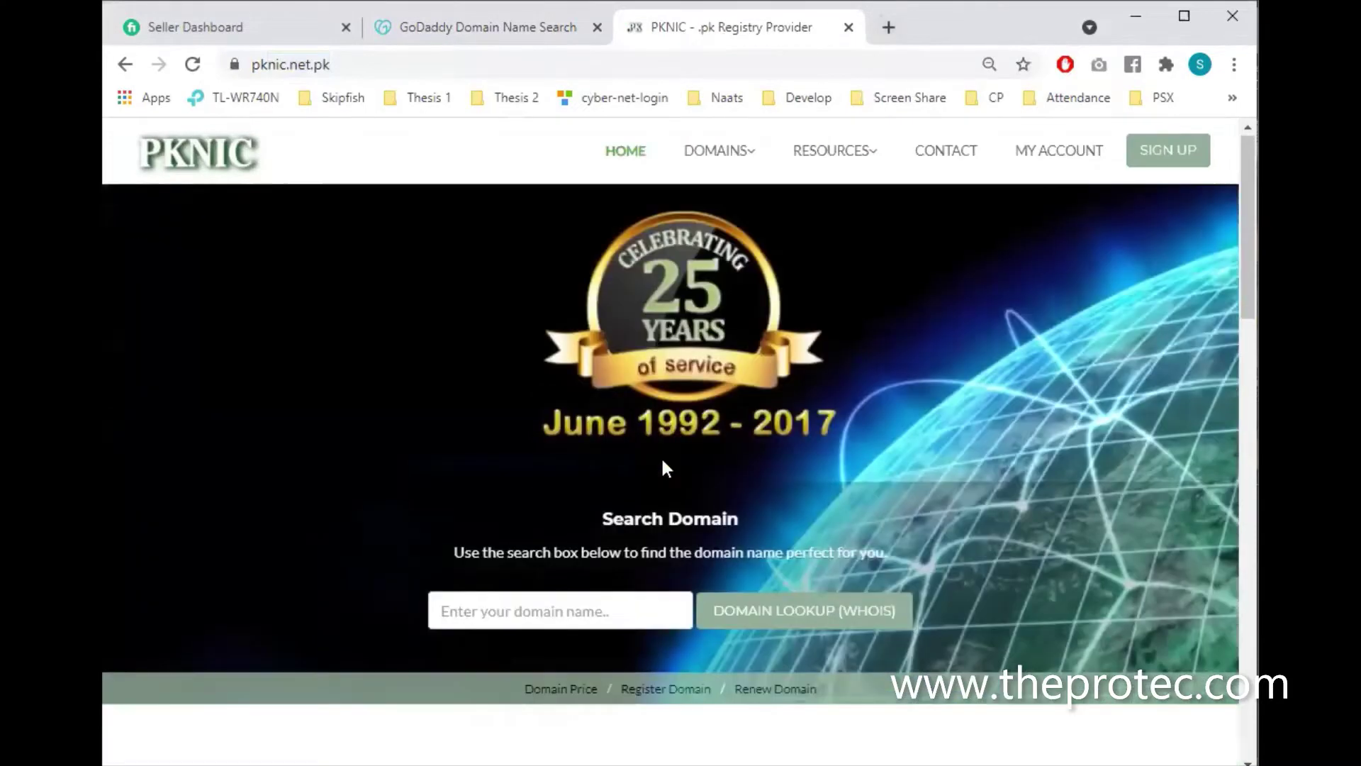
scroll(663, 461, "down", 3)
left_click(615, 431)
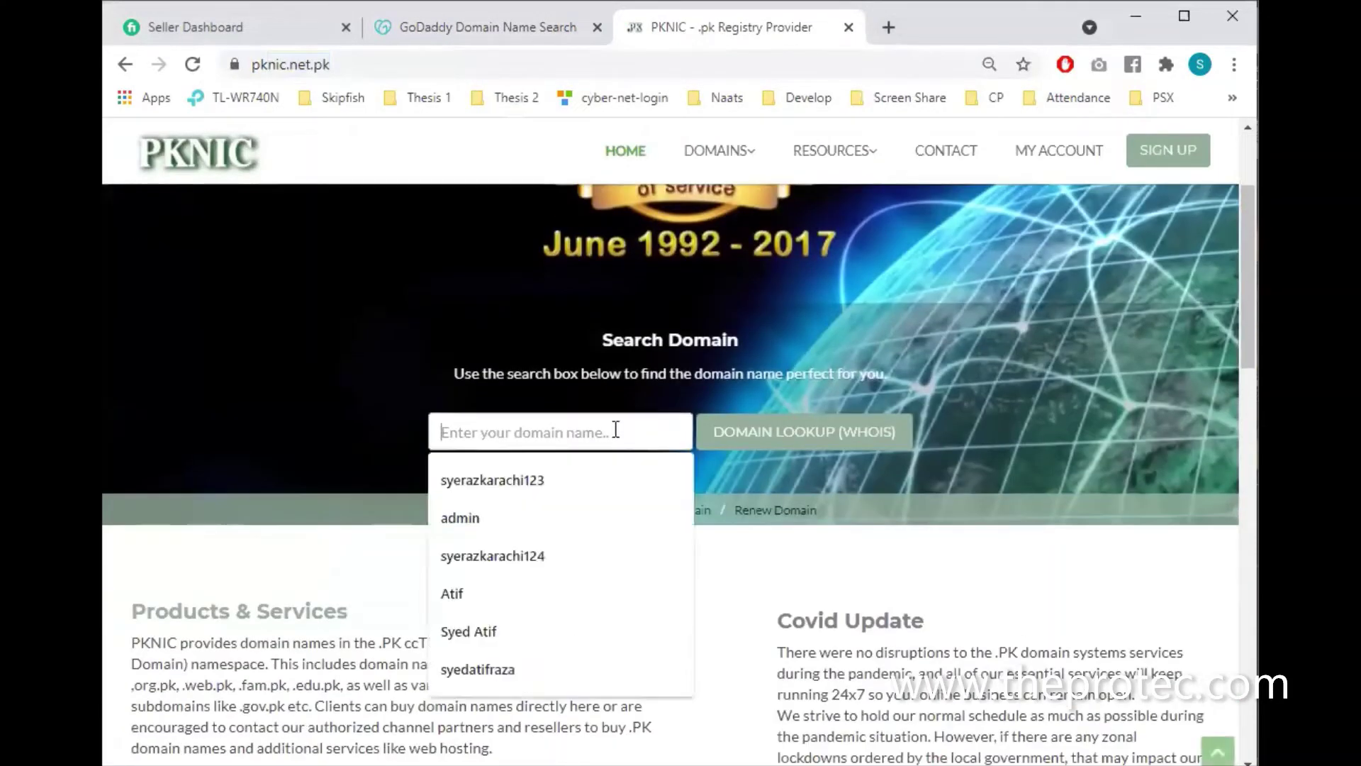
type("syed")
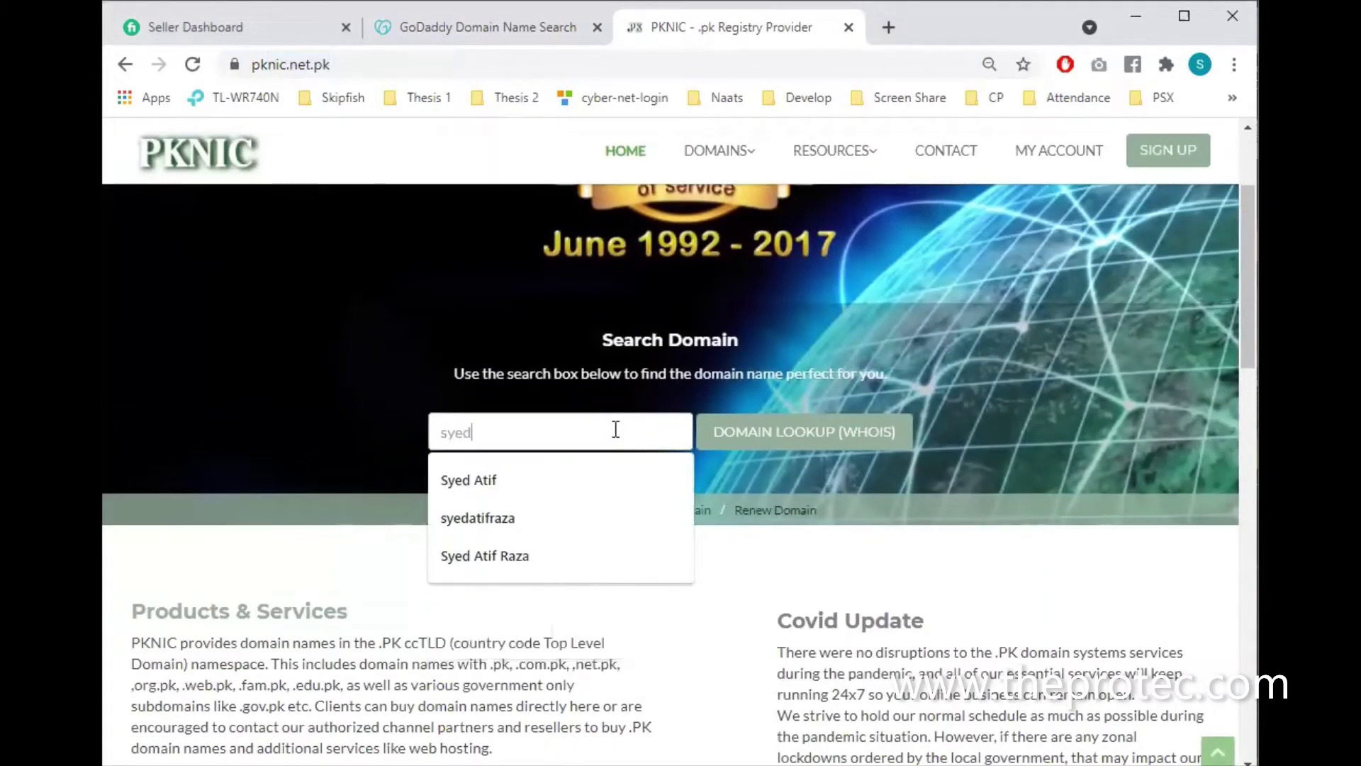
type("atifraza")
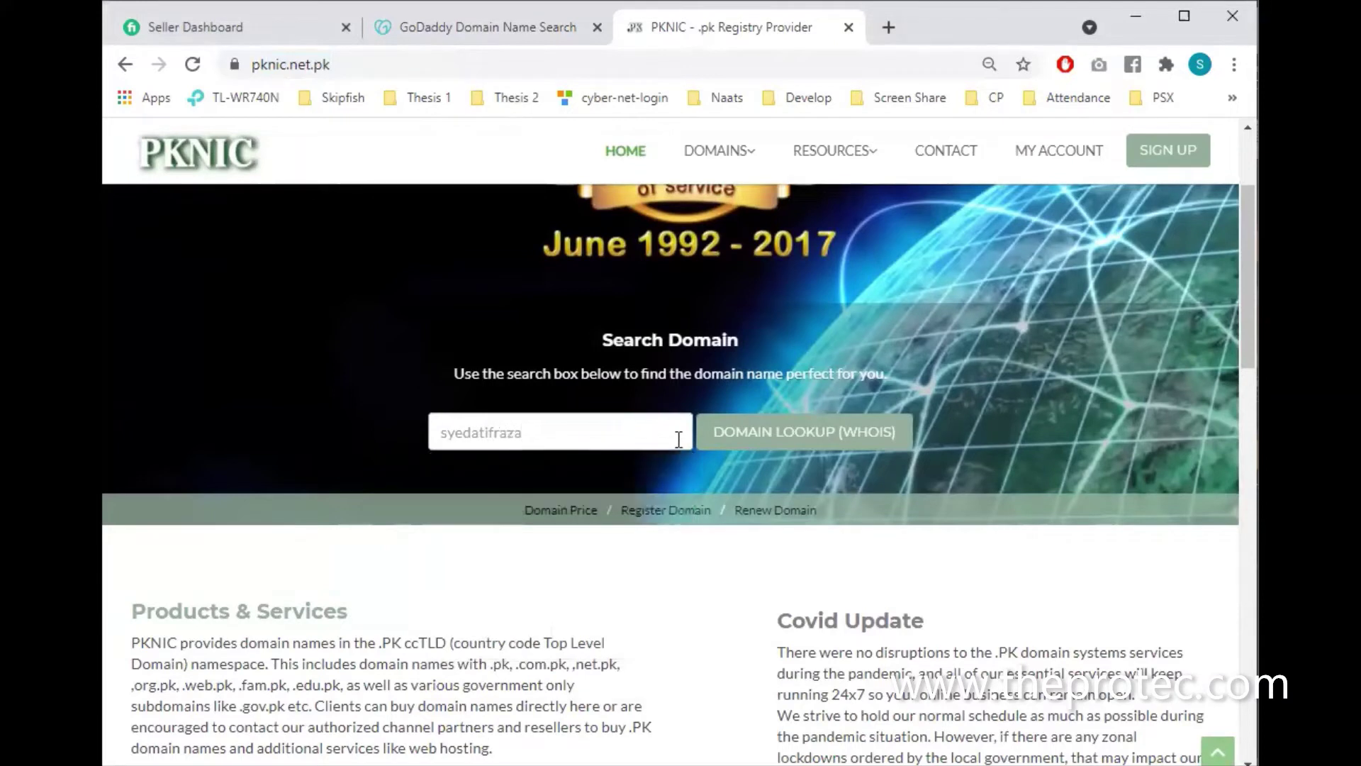
left_click(741, 434)
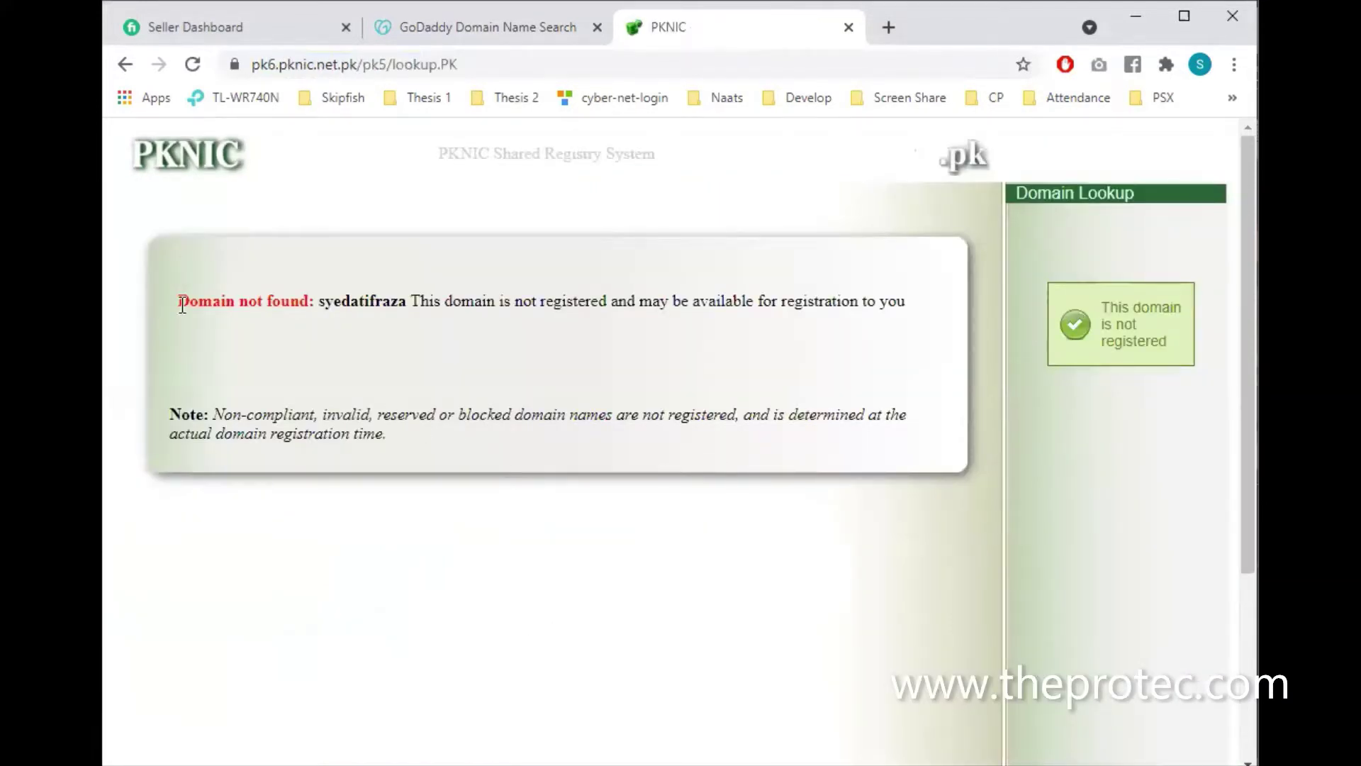
Highlight the 'Domain not found' and domain-available messages, then go back to the PKNIC home page
left_click_drag(177, 298, 310, 307)
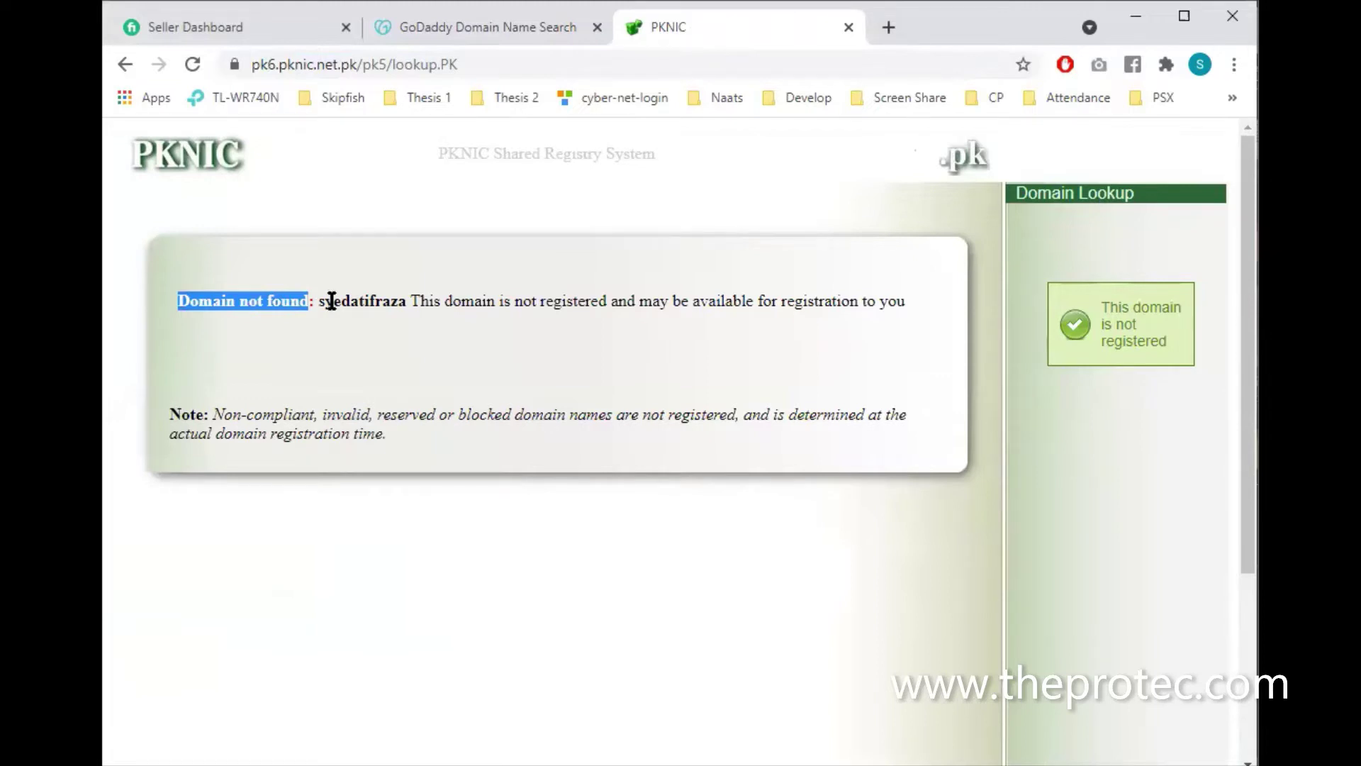
left_click(702, 298)
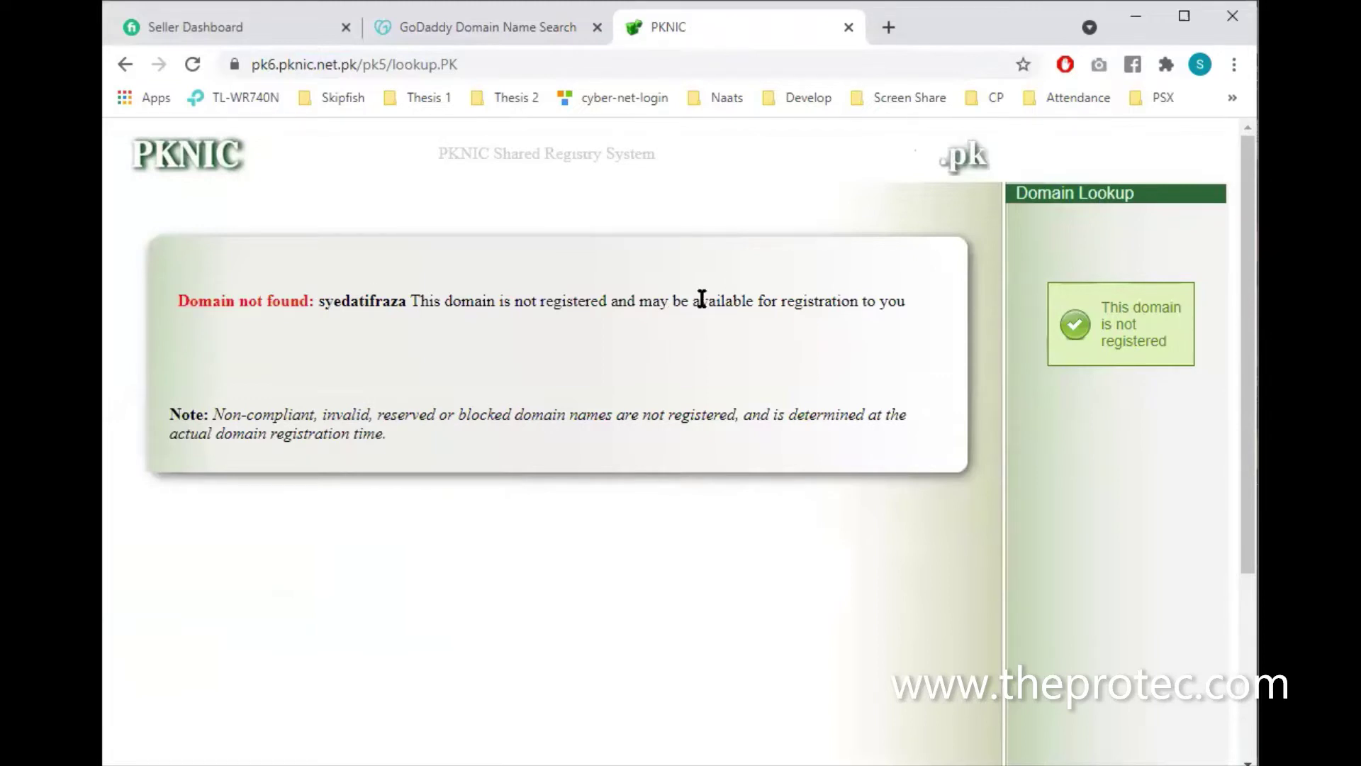
left_click_drag(672, 301, 854, 290)
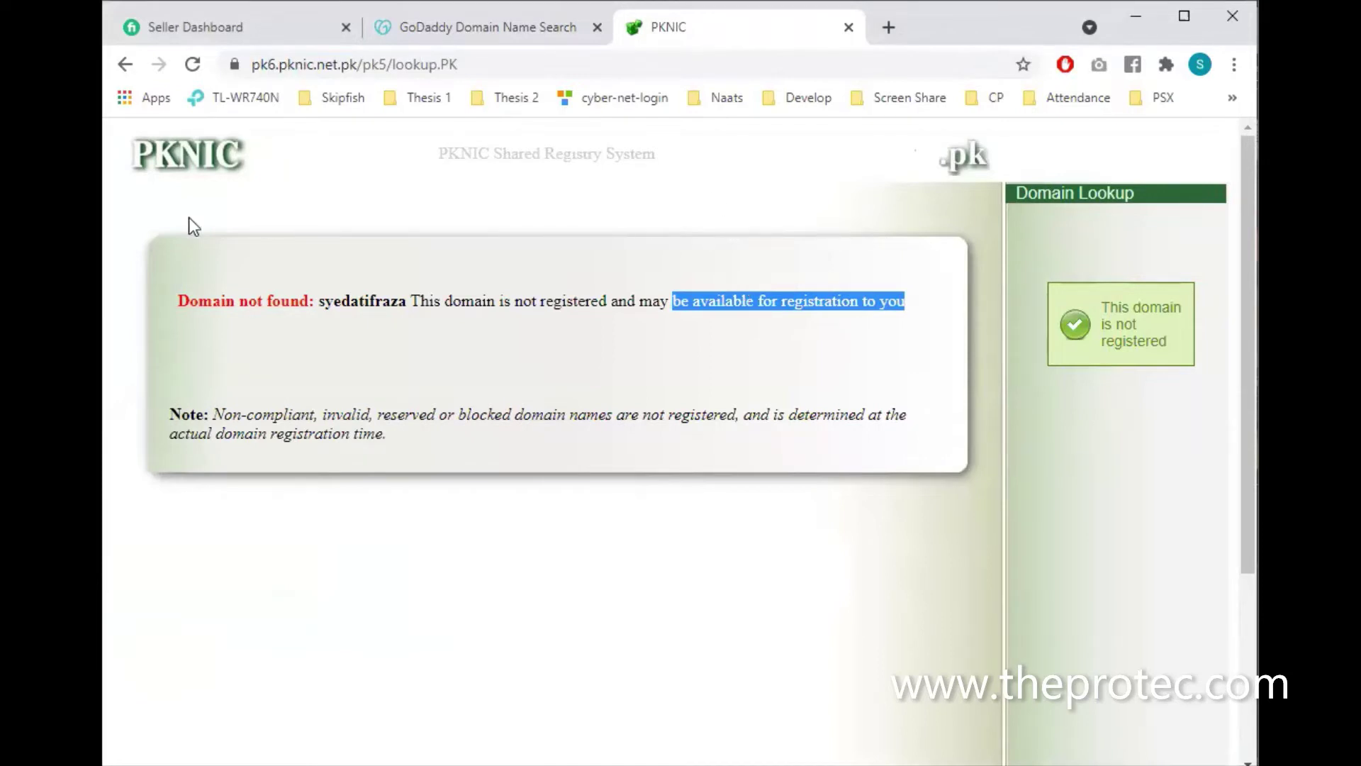
left_click(185, 162)
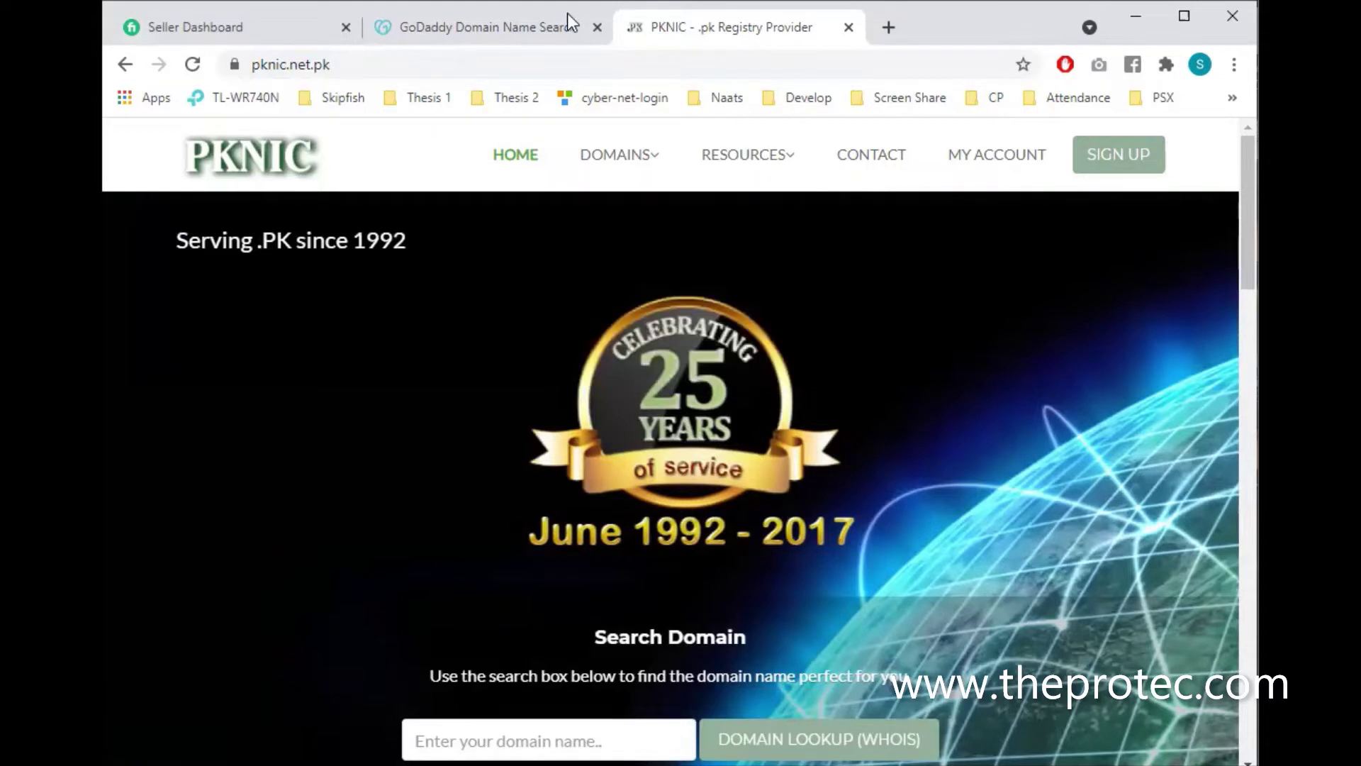
left_click(551, 28)
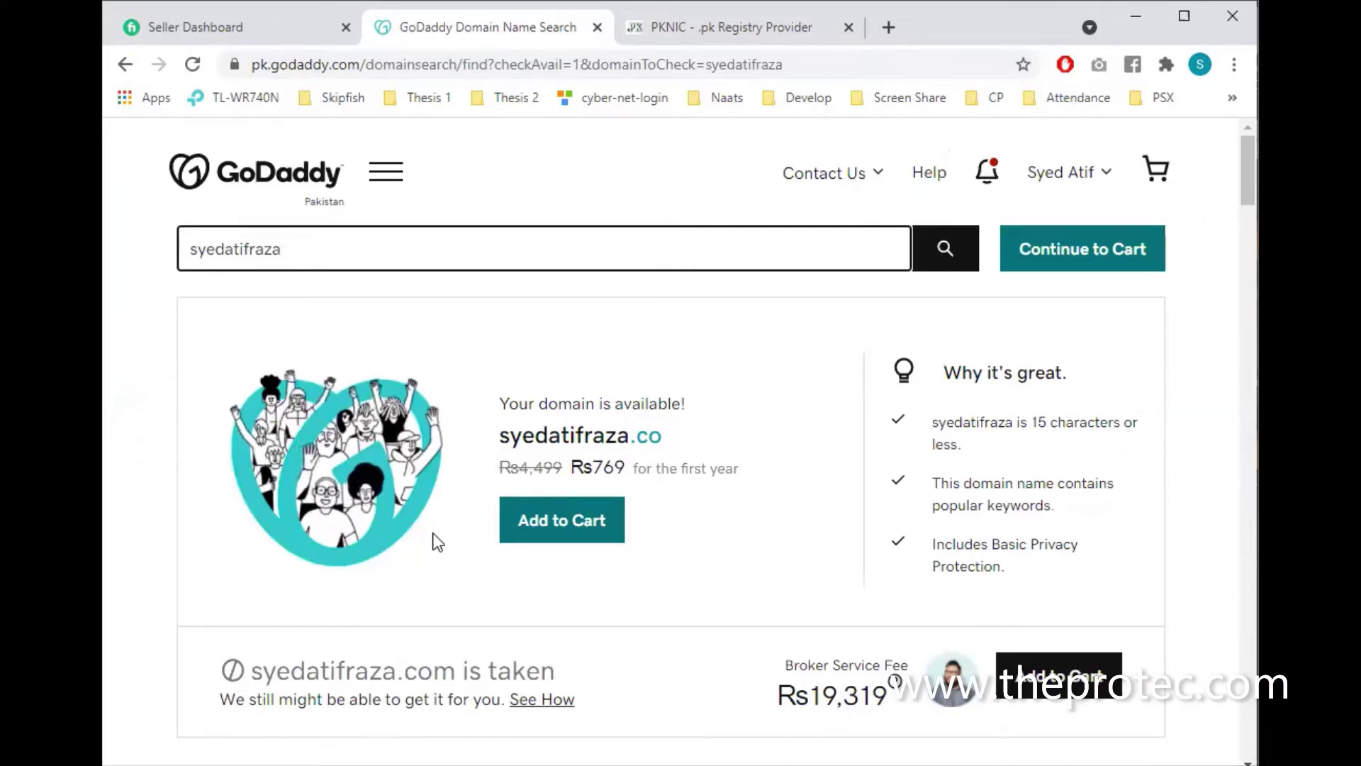
scroll(438, 543, "down", 4)
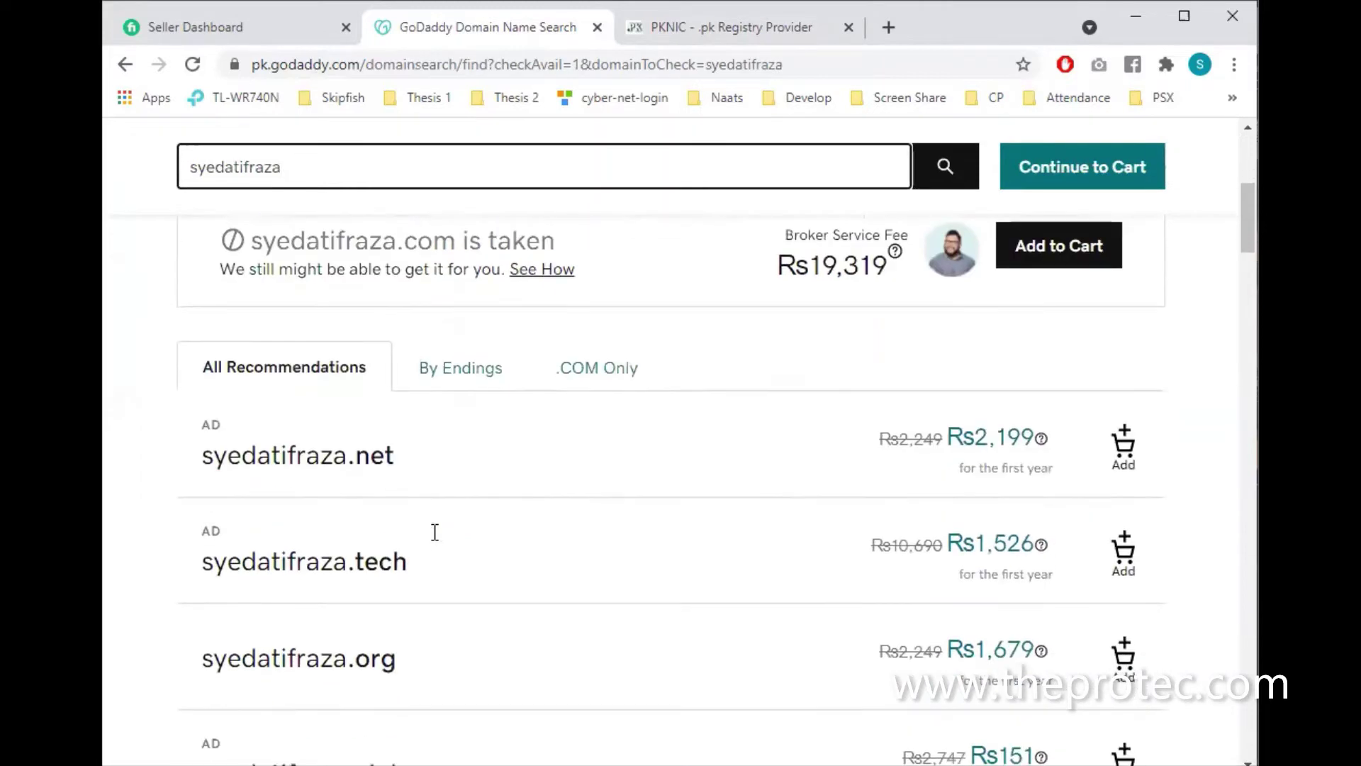
scroll(435, 533, "up", 6)
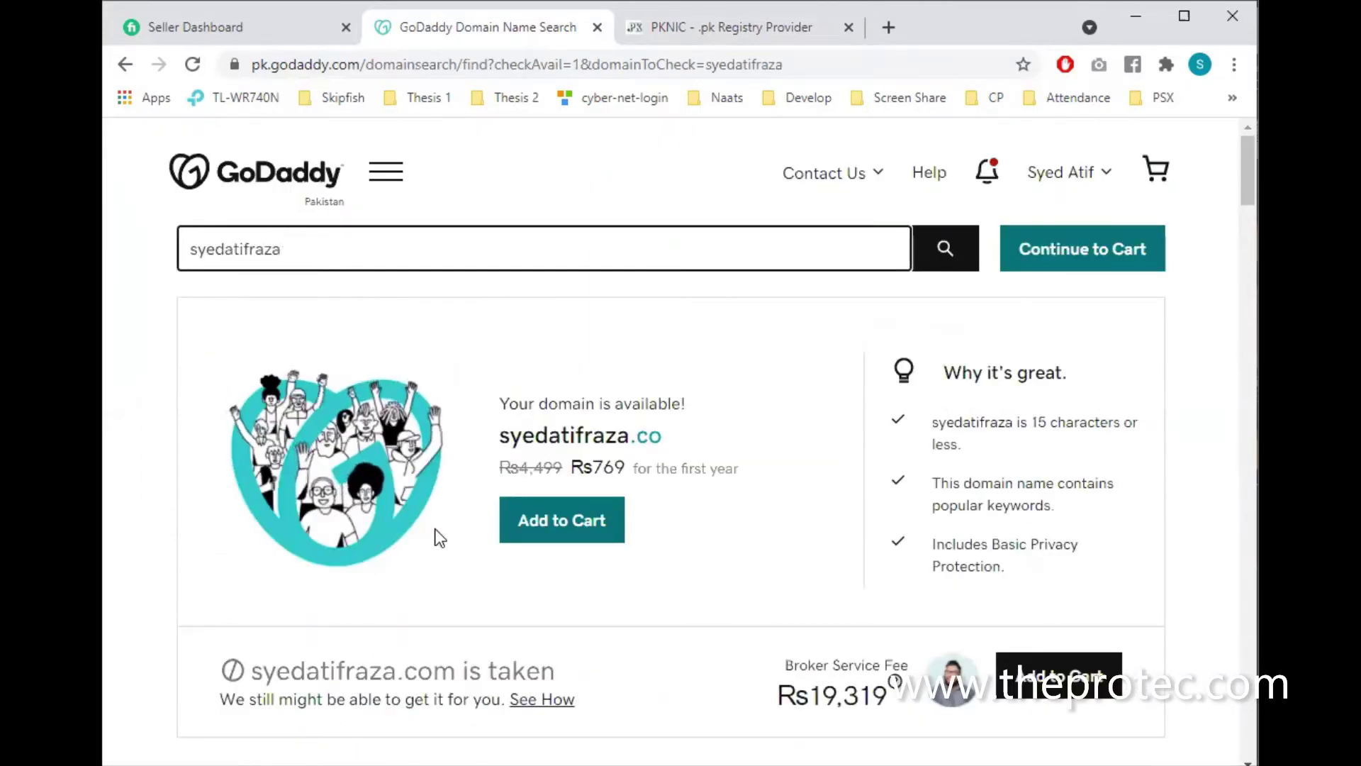
left_click_drag(500, 467, 562, 467)
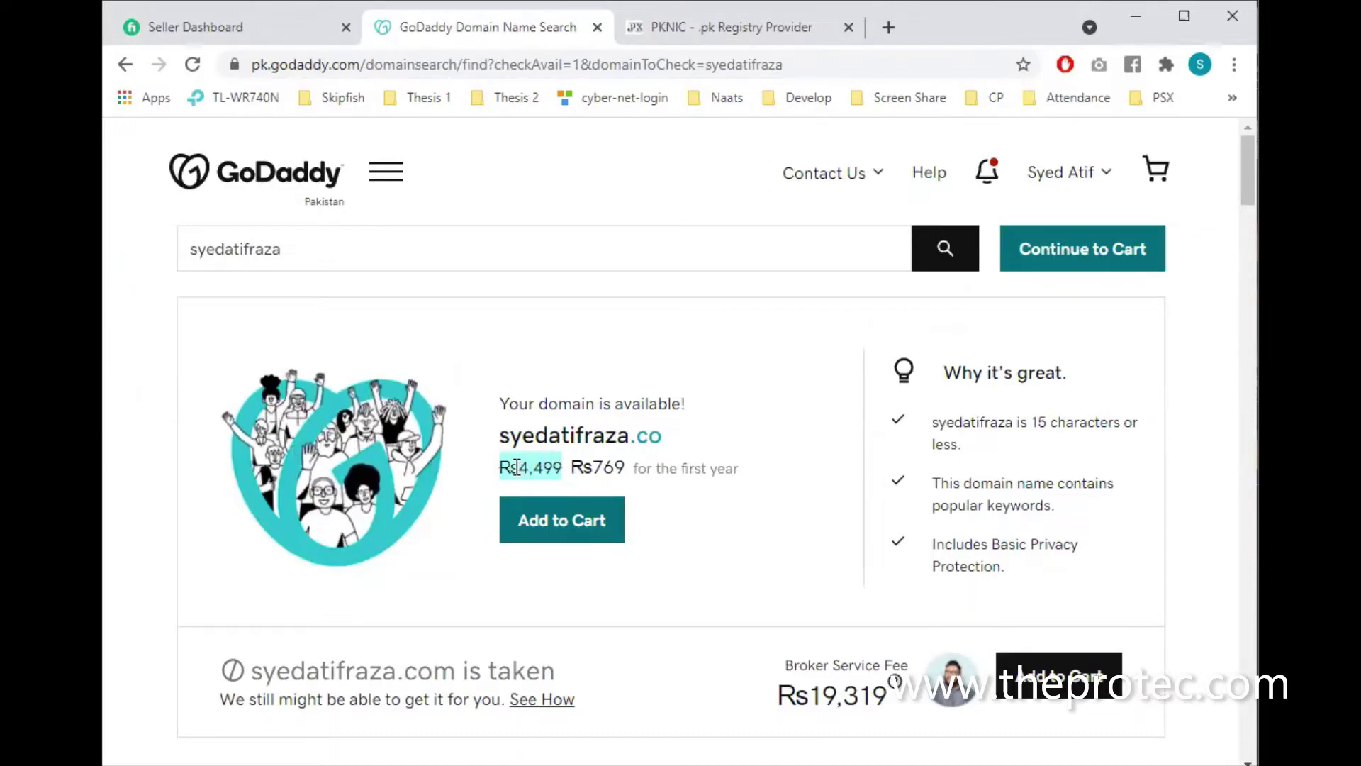
scroll(517, 468, "down", 5)
scroll(518, 473, "down", 3)
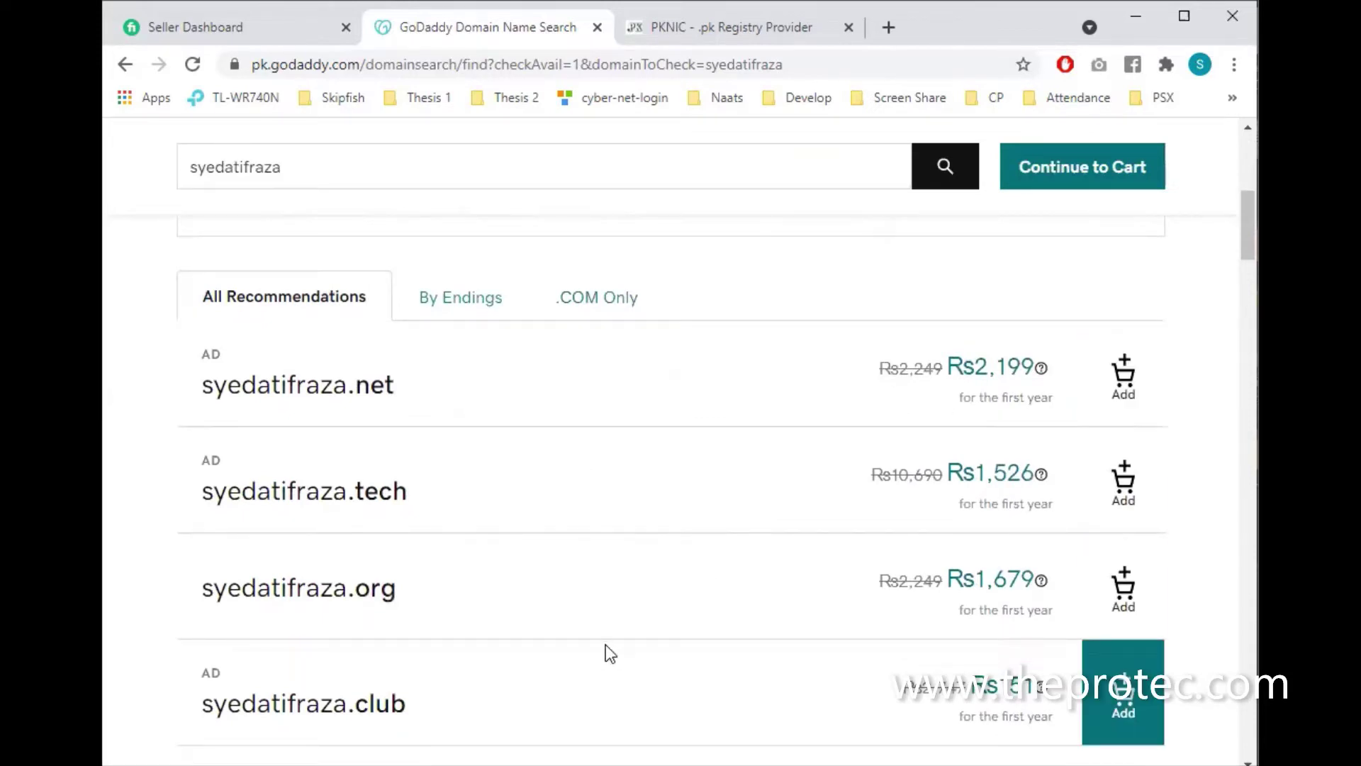
scroll(605, 644, "up", 8)
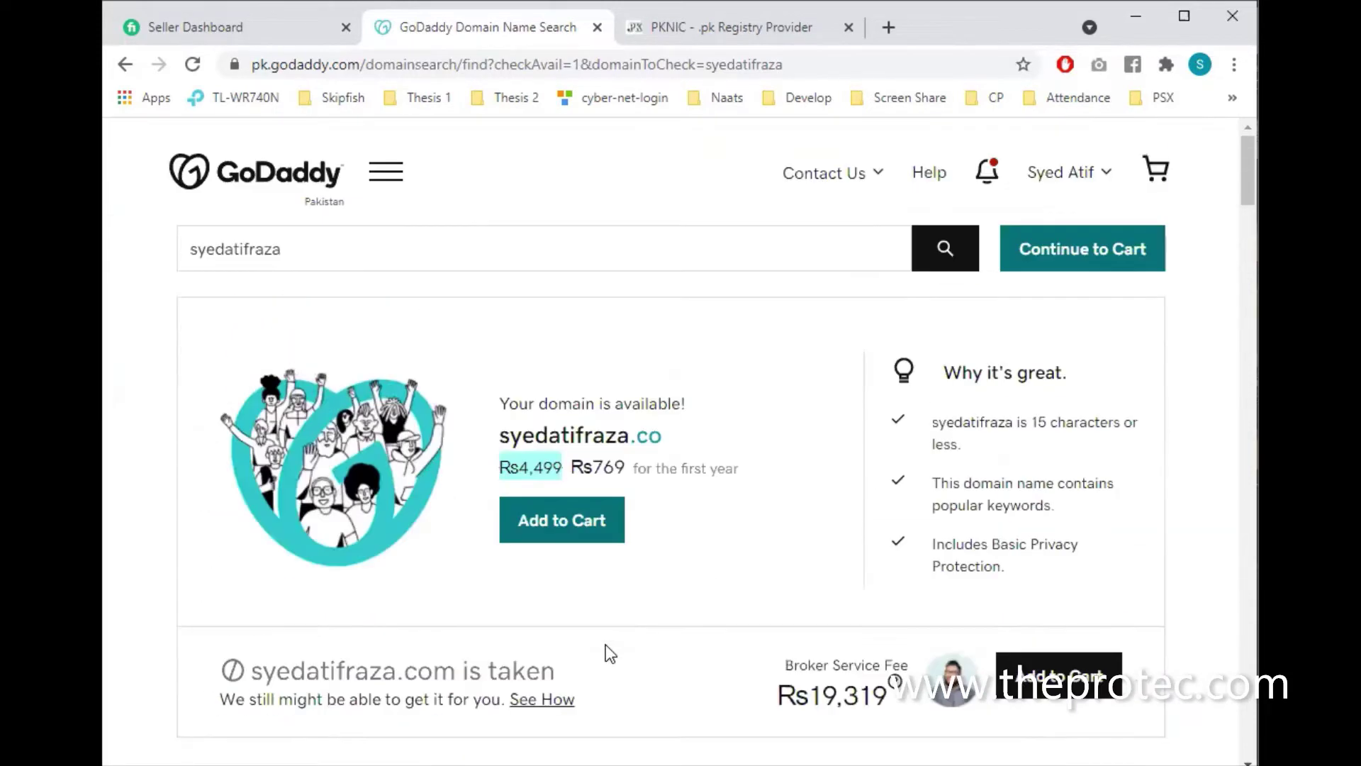
left_click(600, 35)
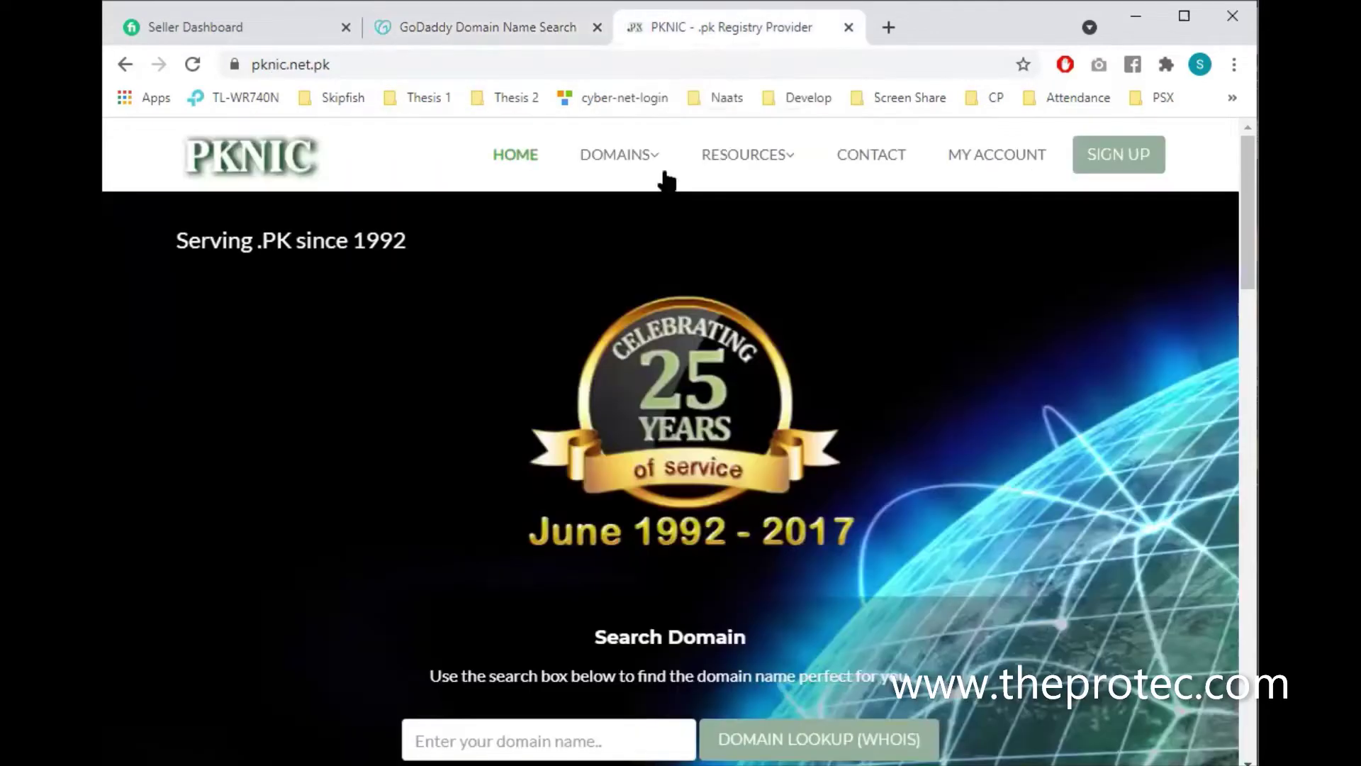
Scroll down the PKNIC home page and open Register Domain
scroll(618, 456, "down", 4)
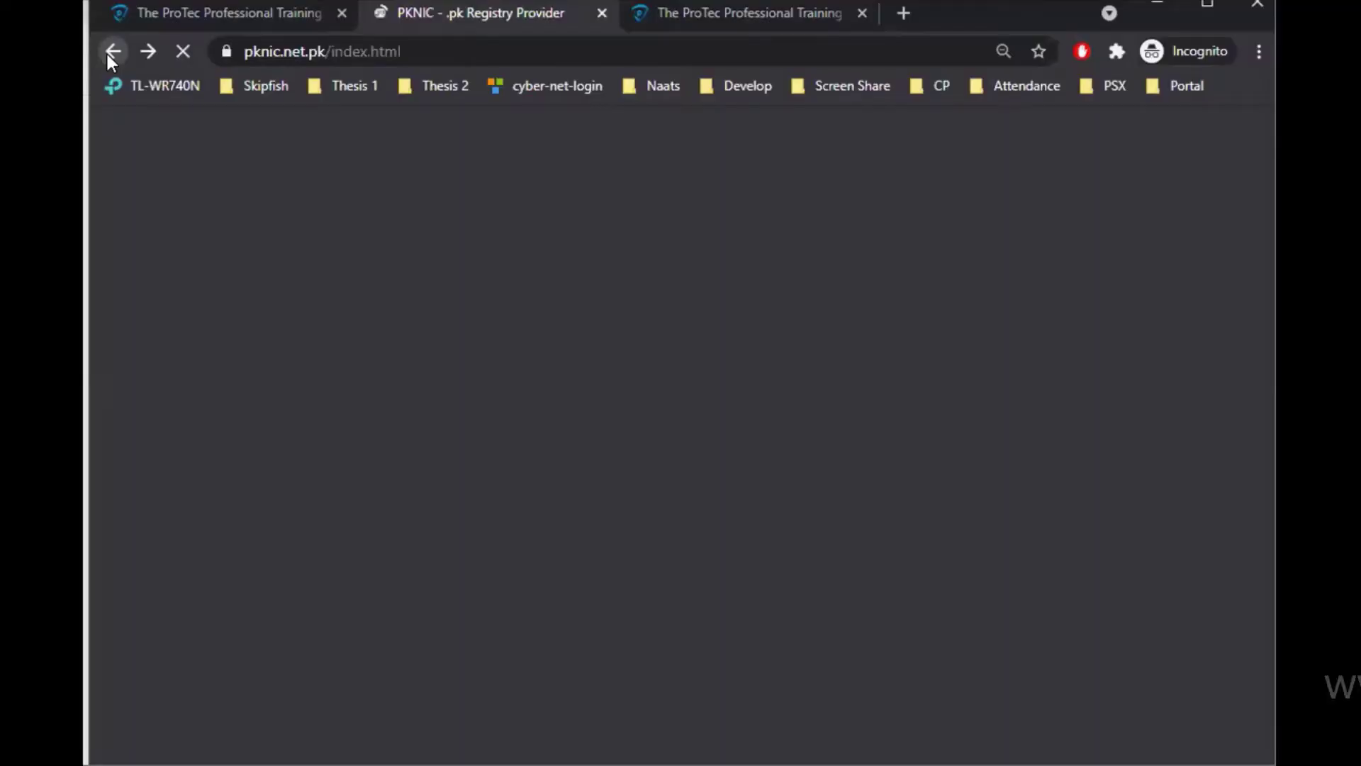
left_click(111, 52)
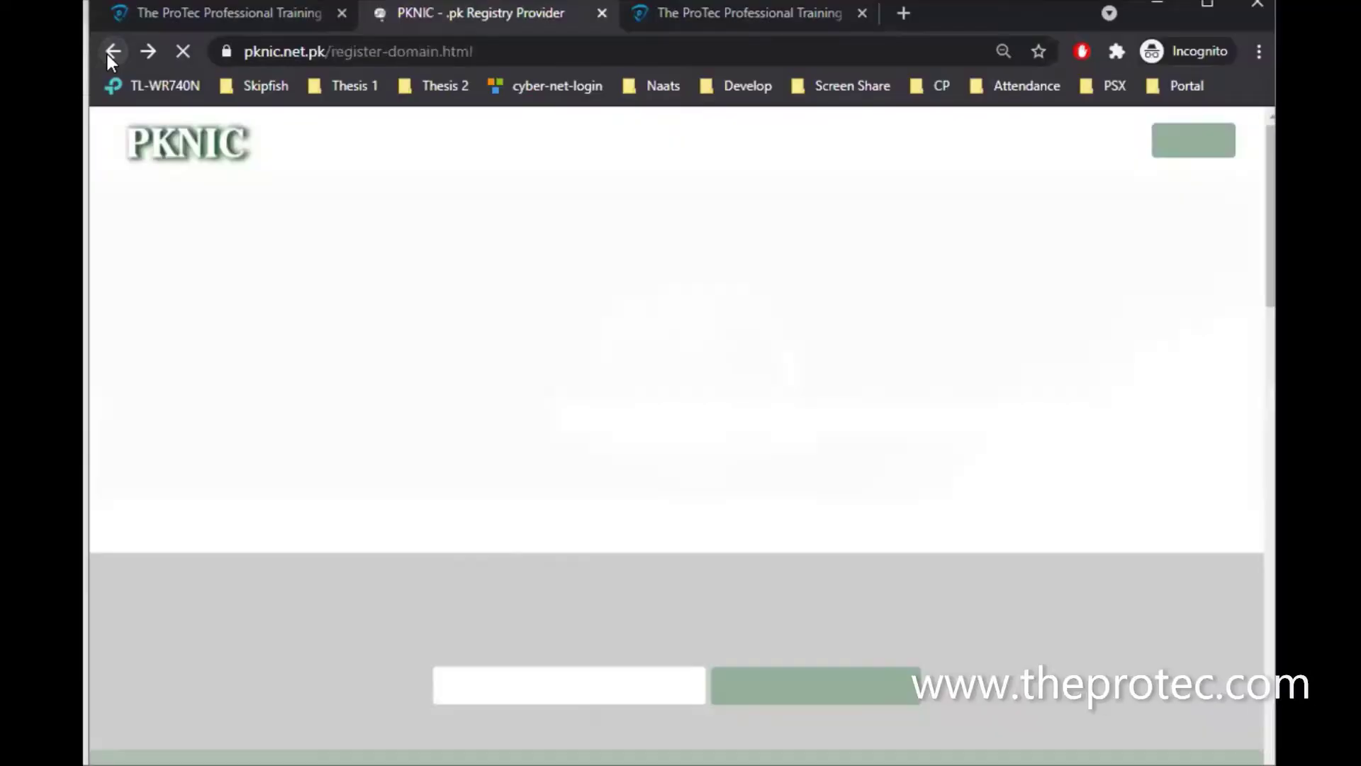
Go back twice to the Google results for 'pknic', browse them, then add a blank incognito tab
left_click(108, 54)
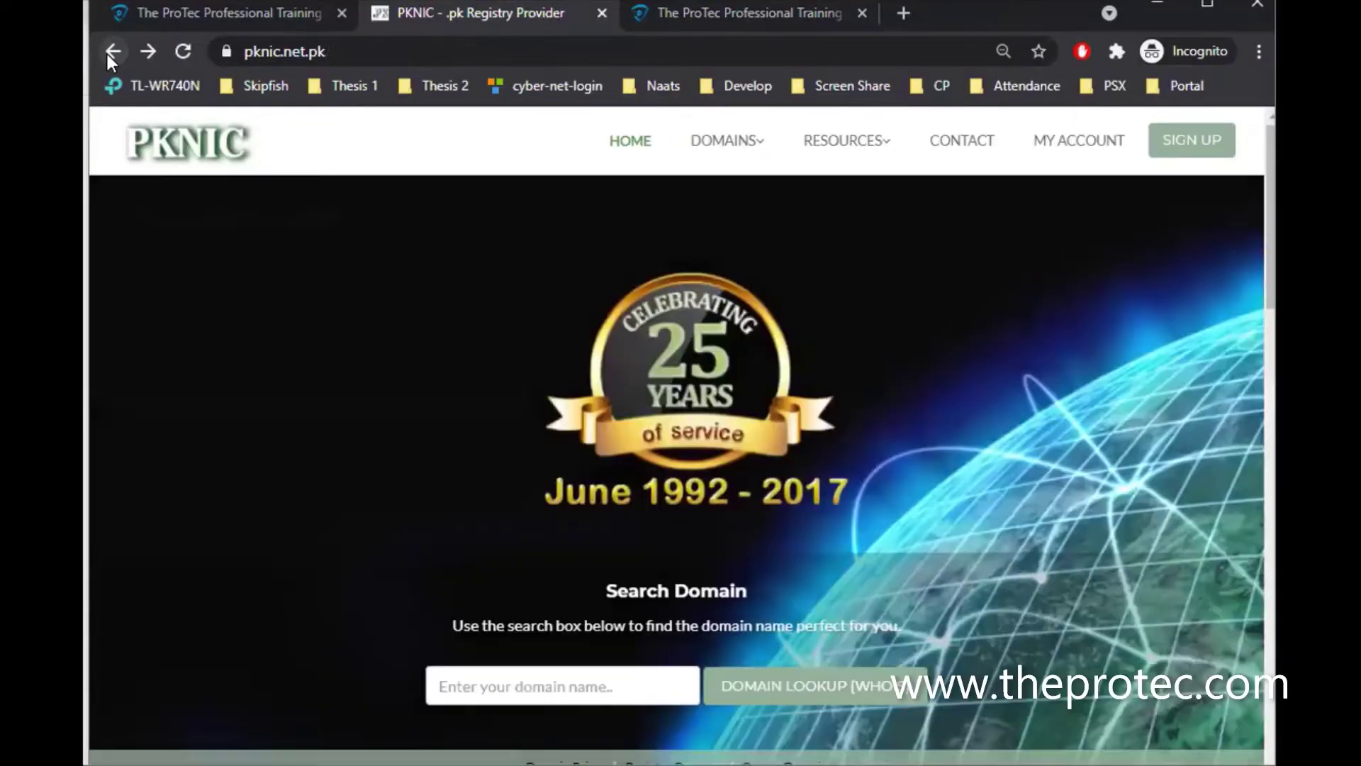
left_click(107, 54)
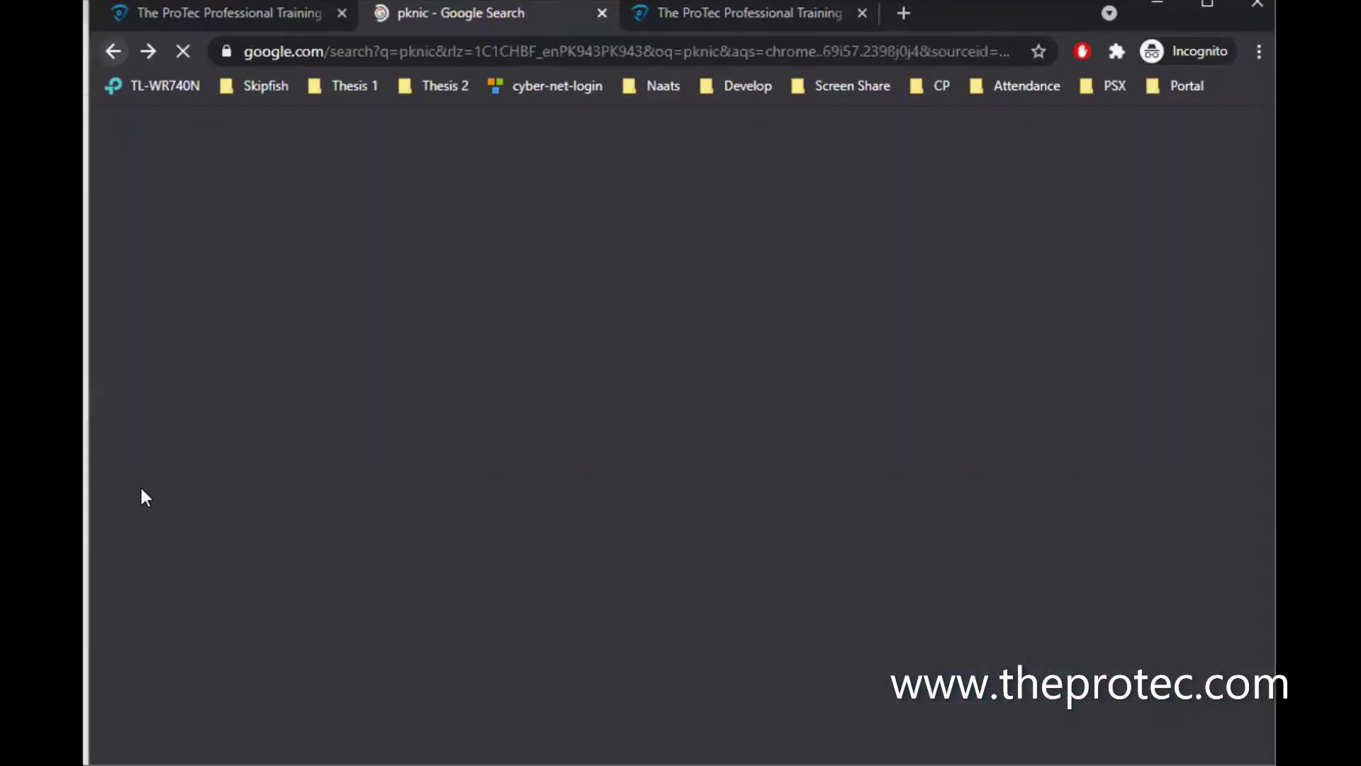
scroll(142, 489, "down", 5)
scroll(142, 490, "down", 5)
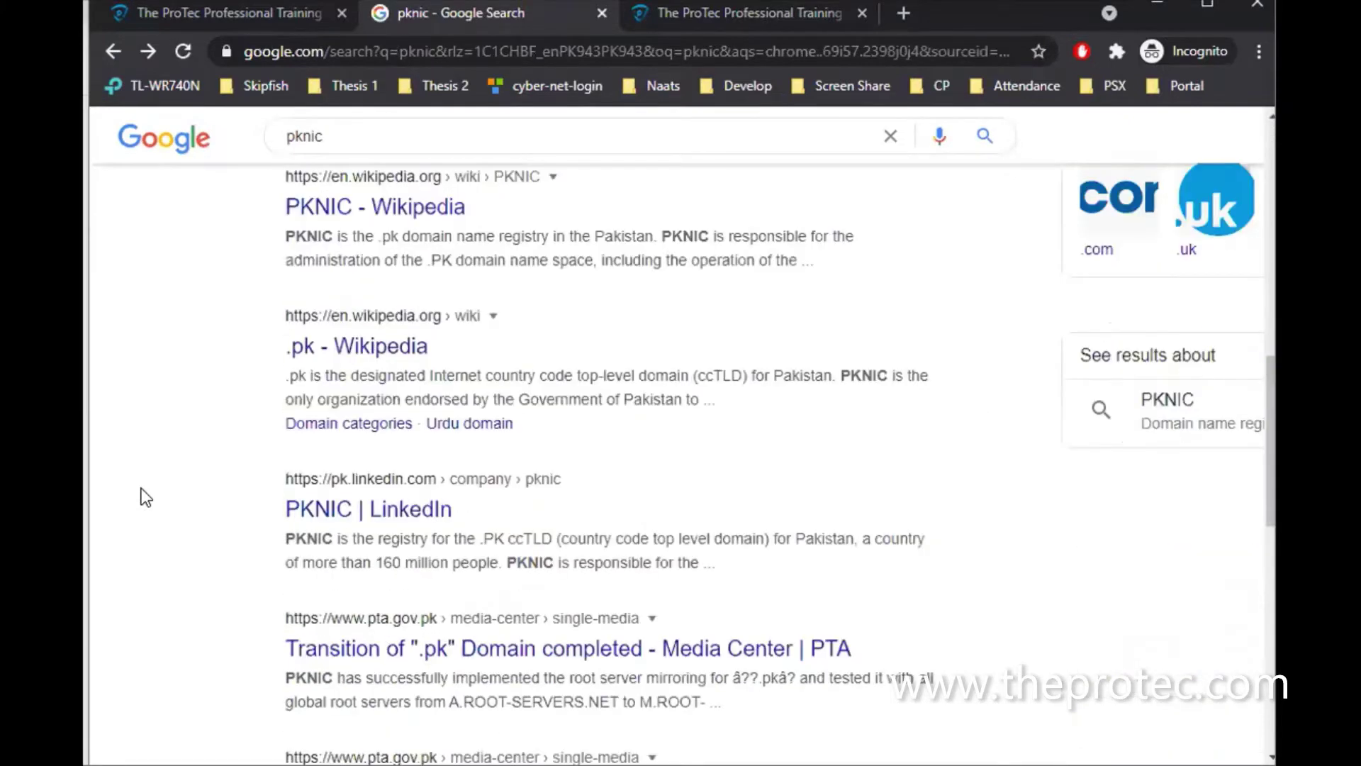
scroll(146, 497, "down", 3)
scroll(146, 497, "down", 2)
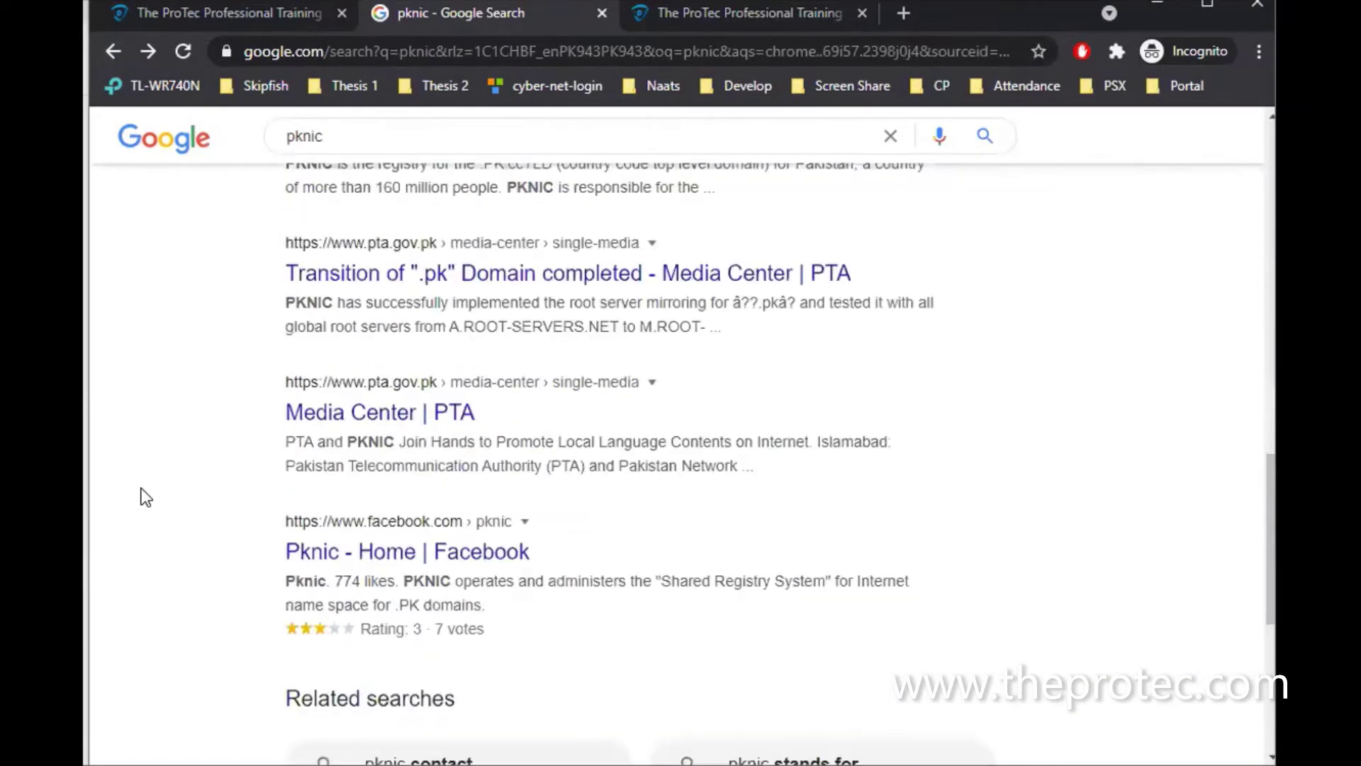
scroll(142, 488, "up", 10)
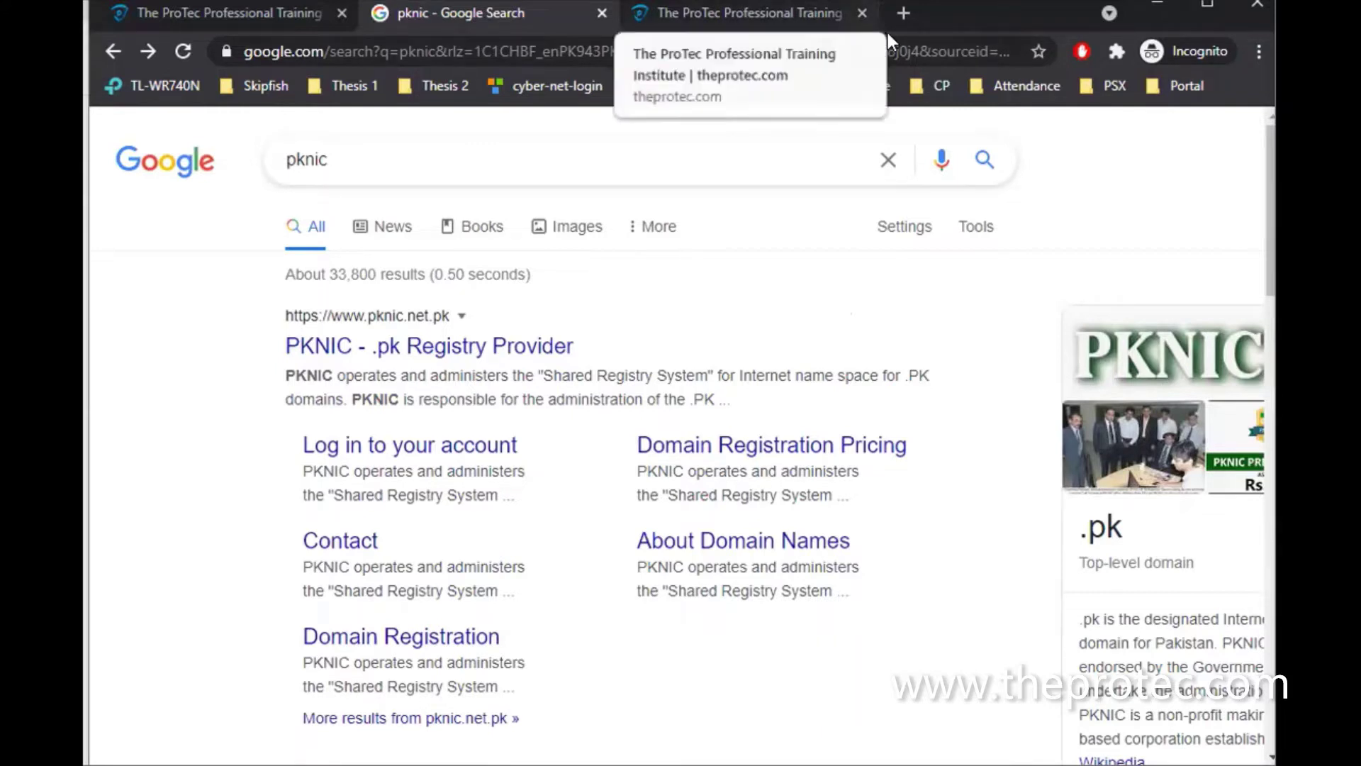
left_click(903, 14)
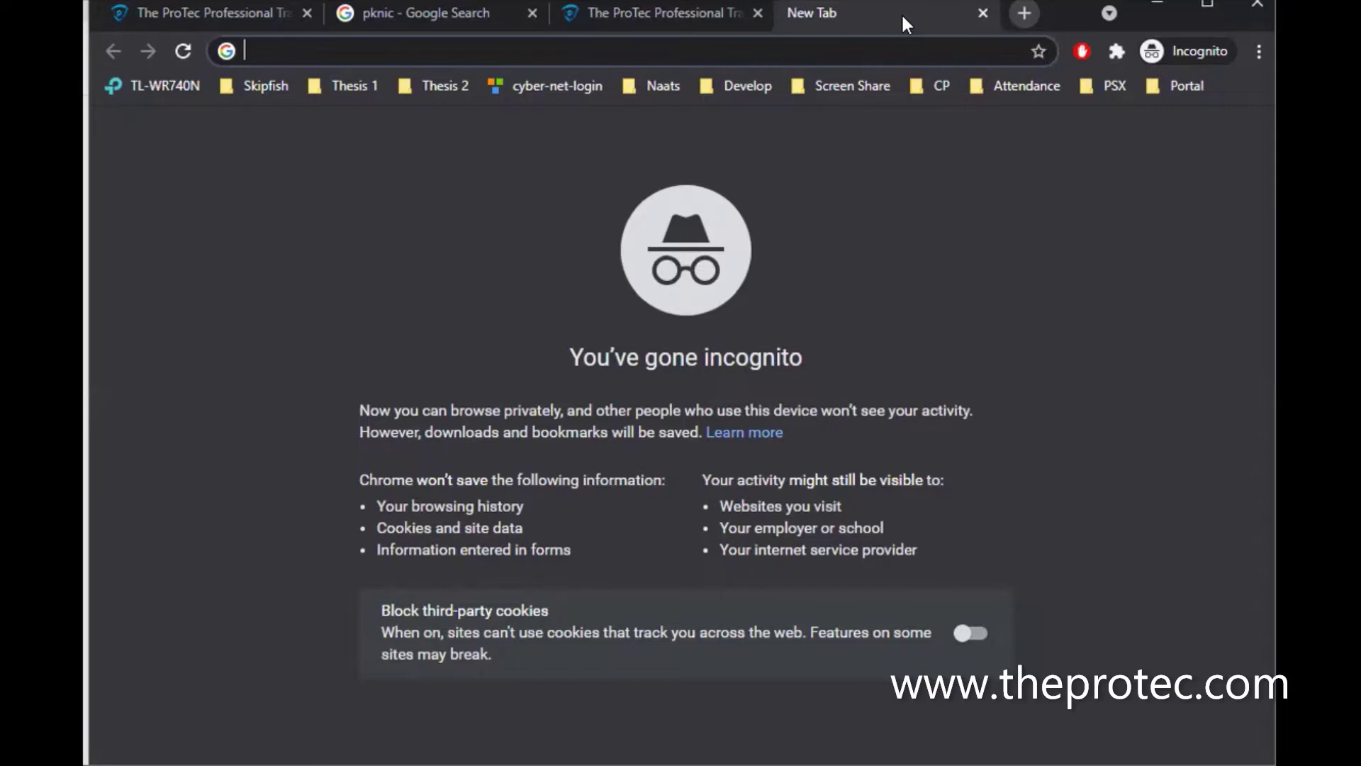
Load 000webhost.com in the new tab and close the Hostinger promotional pop-up
type("000")
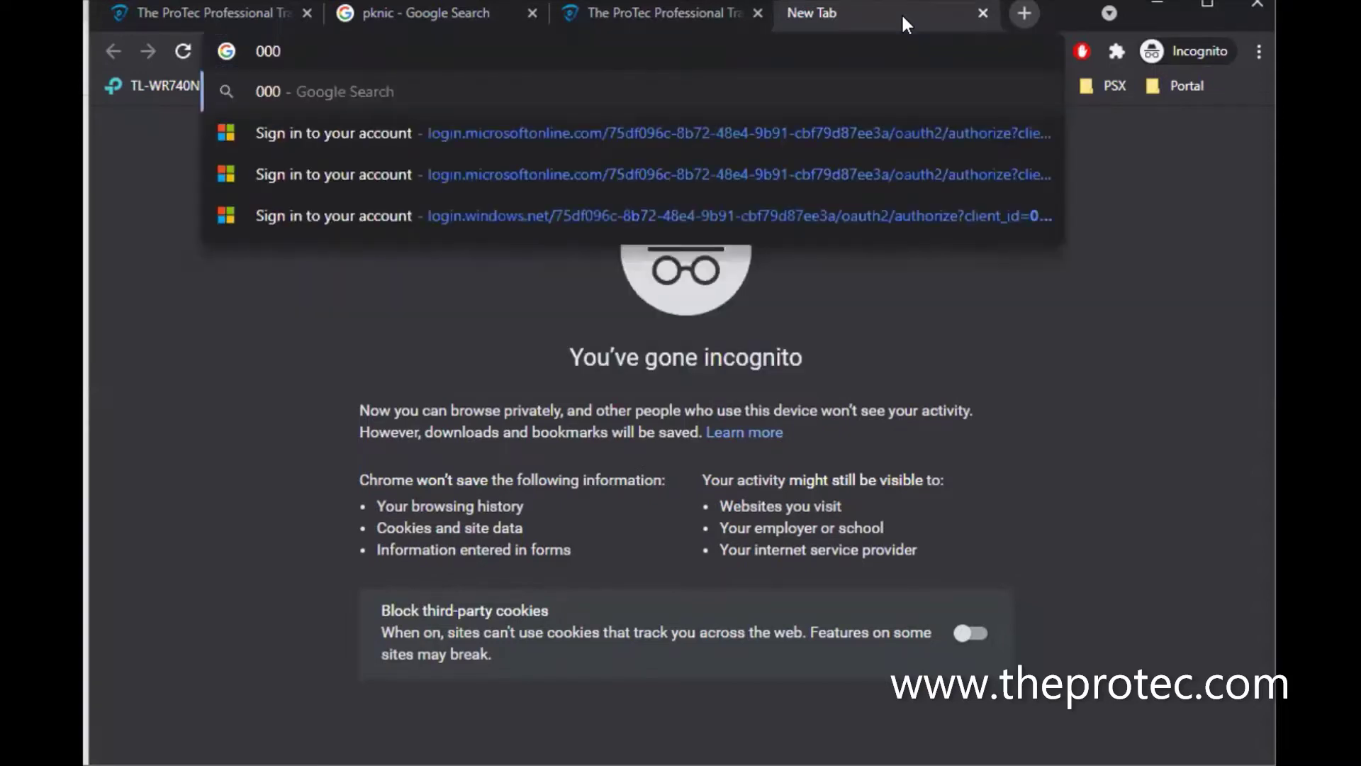
type("webh")
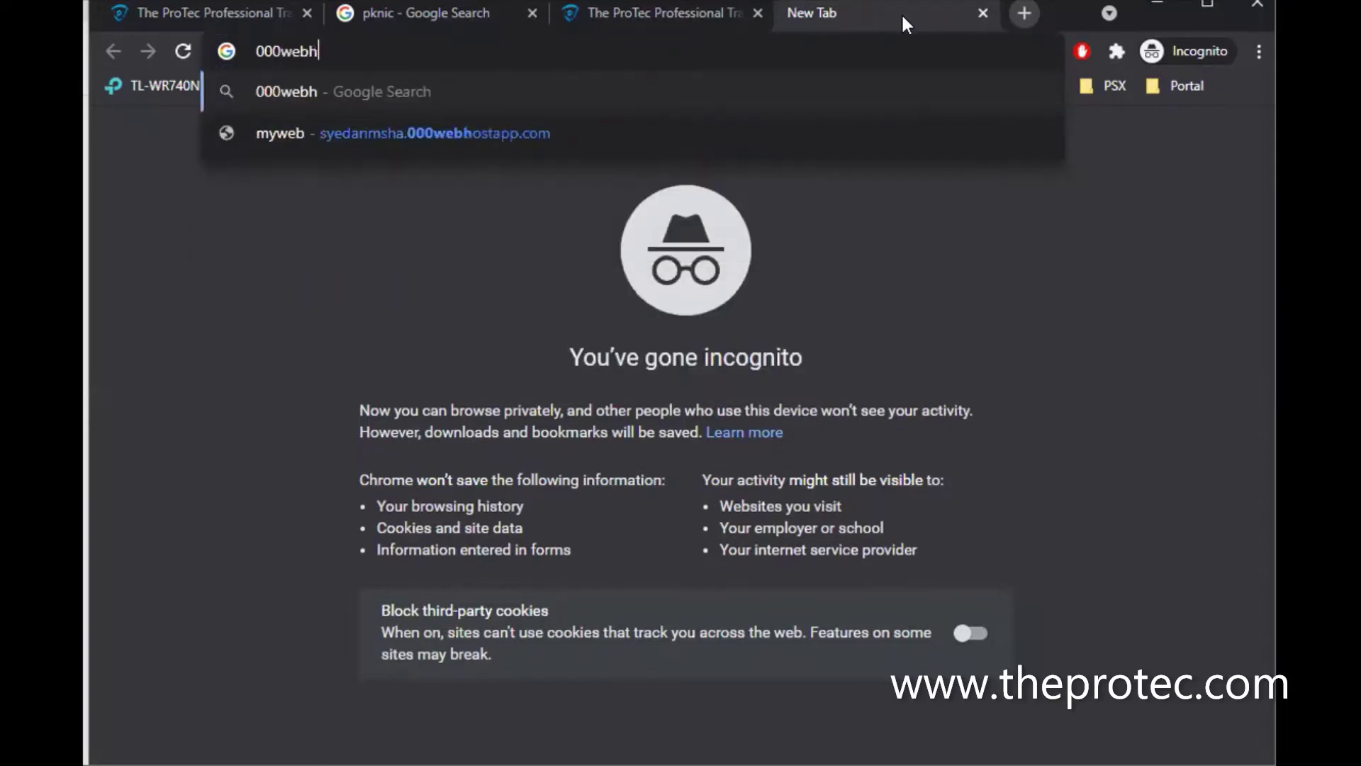
type("ost.com")
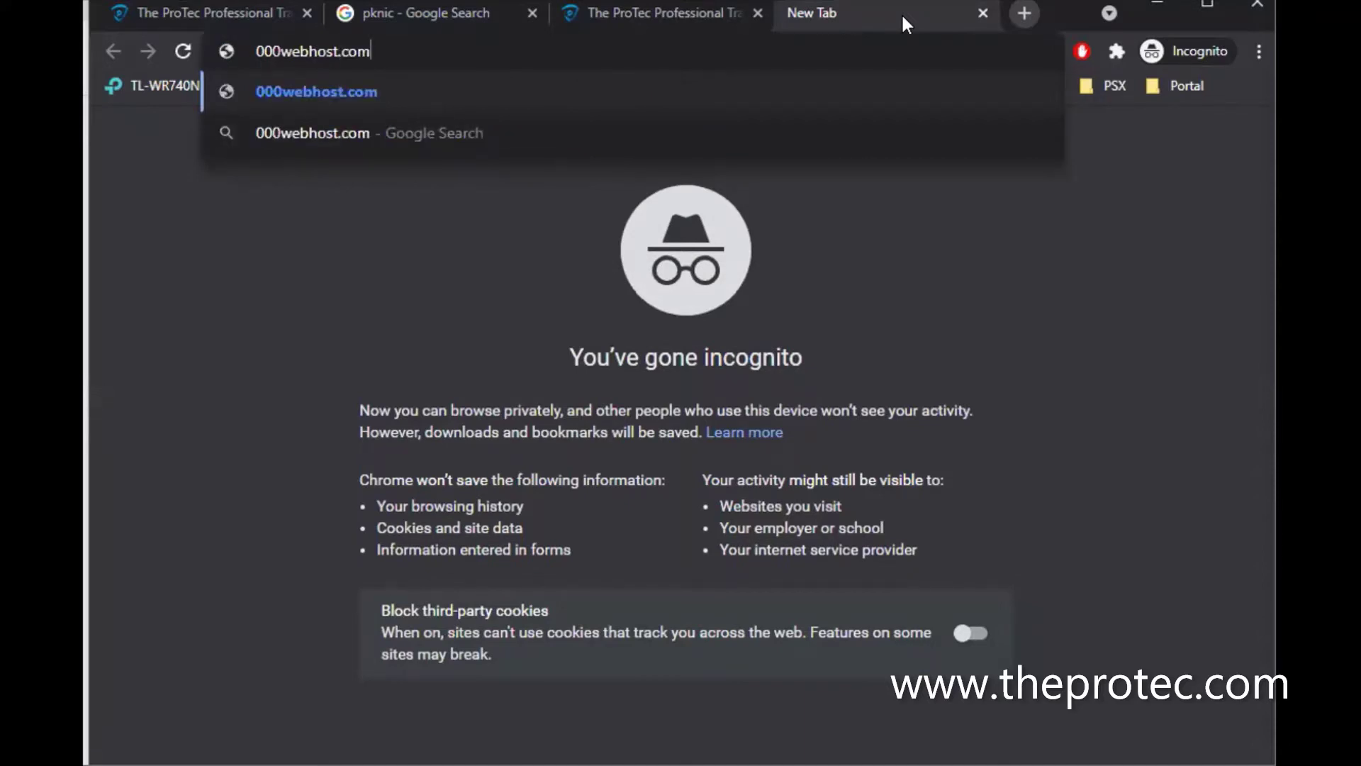
key("Return")
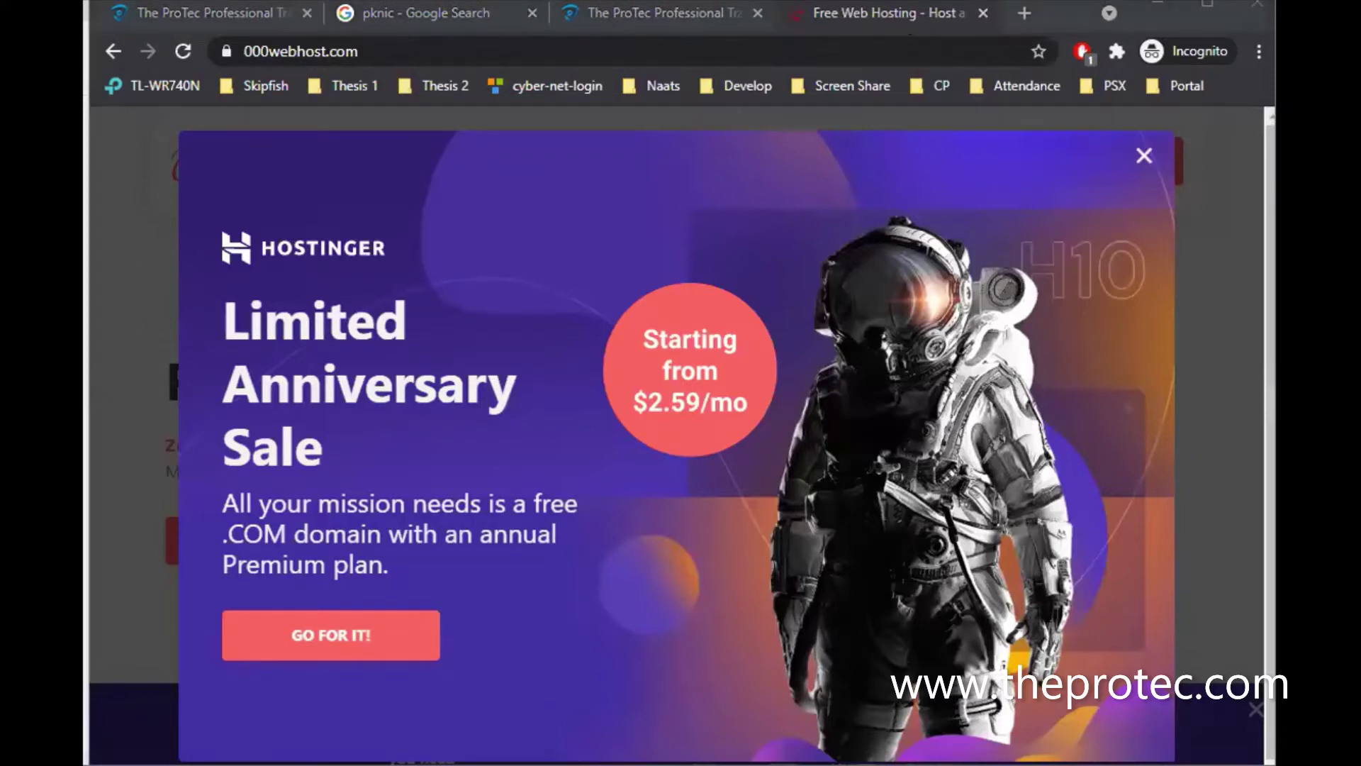
left_click(1120, 163)
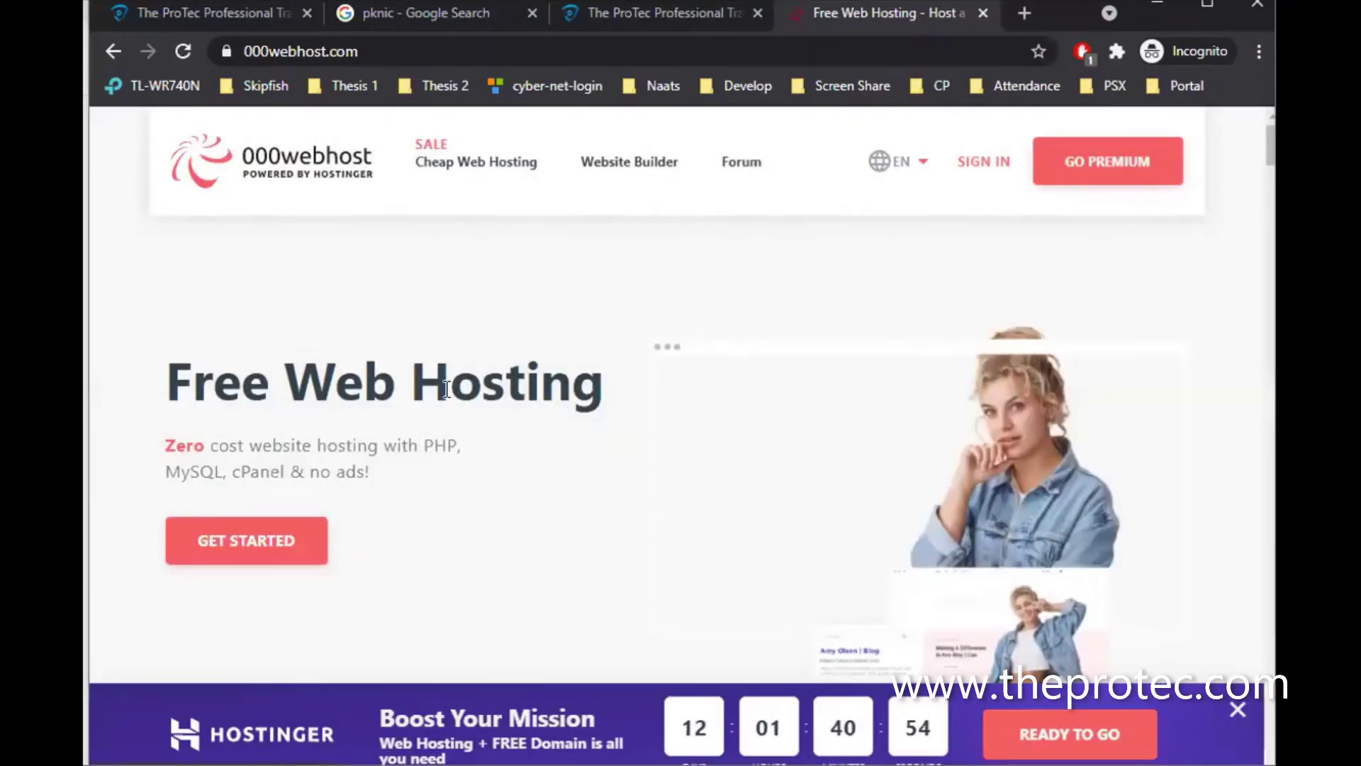
Jump to the hosting plans, close the countdown banner, and choose FREE SIGN UP under Free Web Hosting
left_click(267, 546)
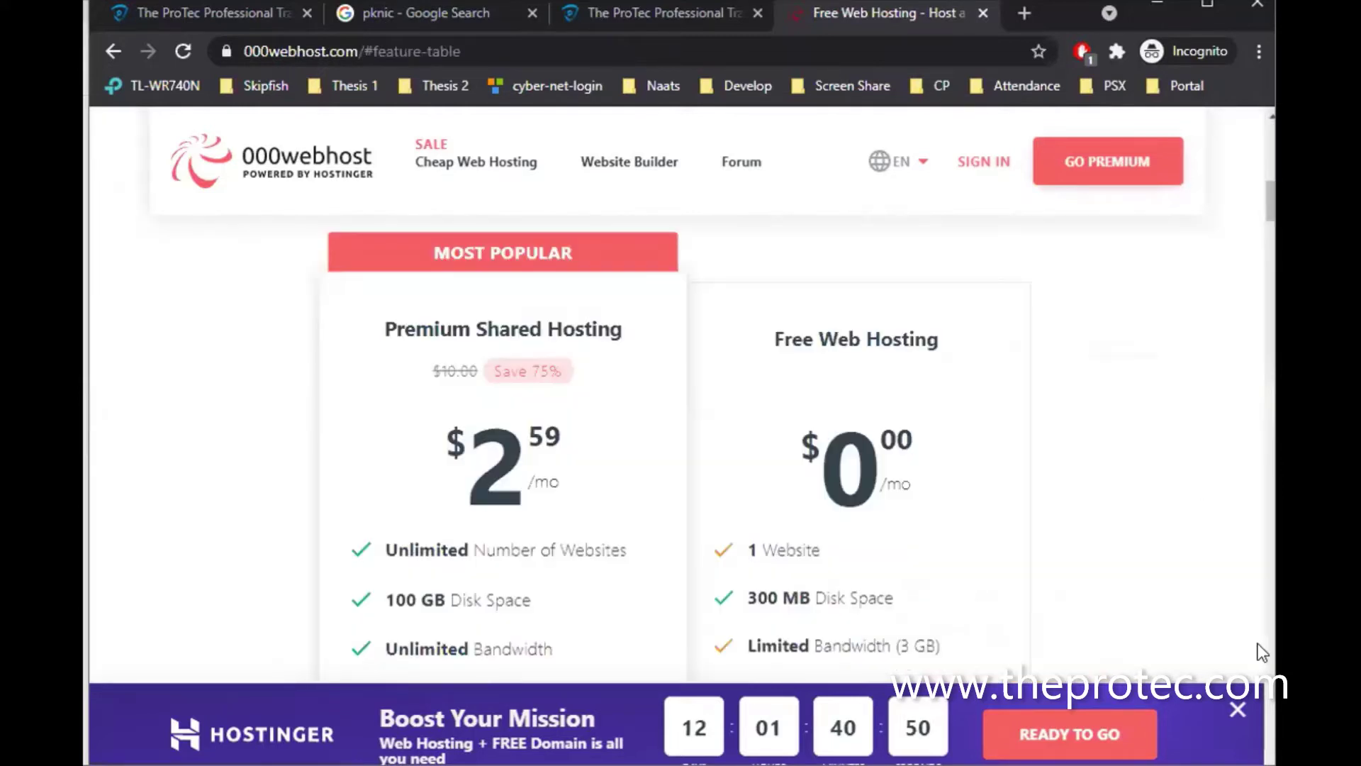
left_click(1238, 707)
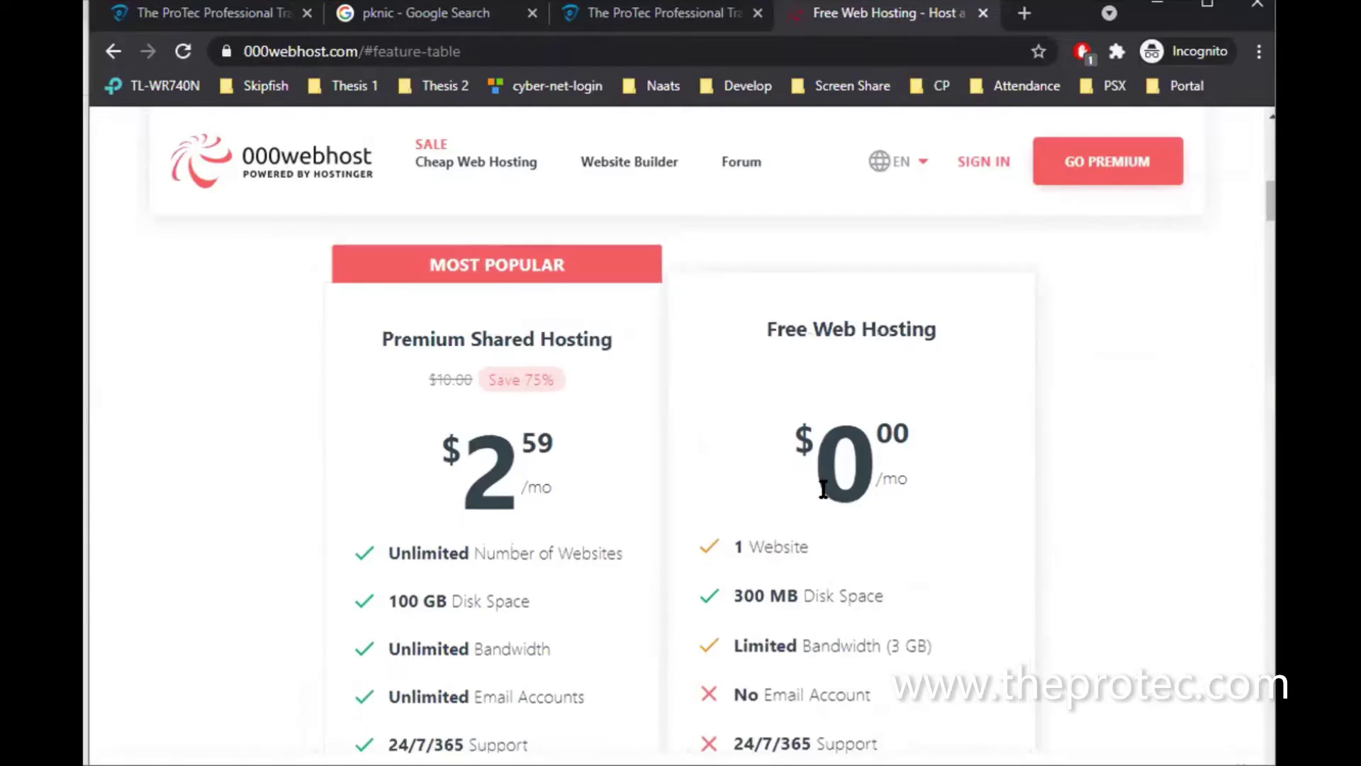
scroll(823, 488, "down", 3)
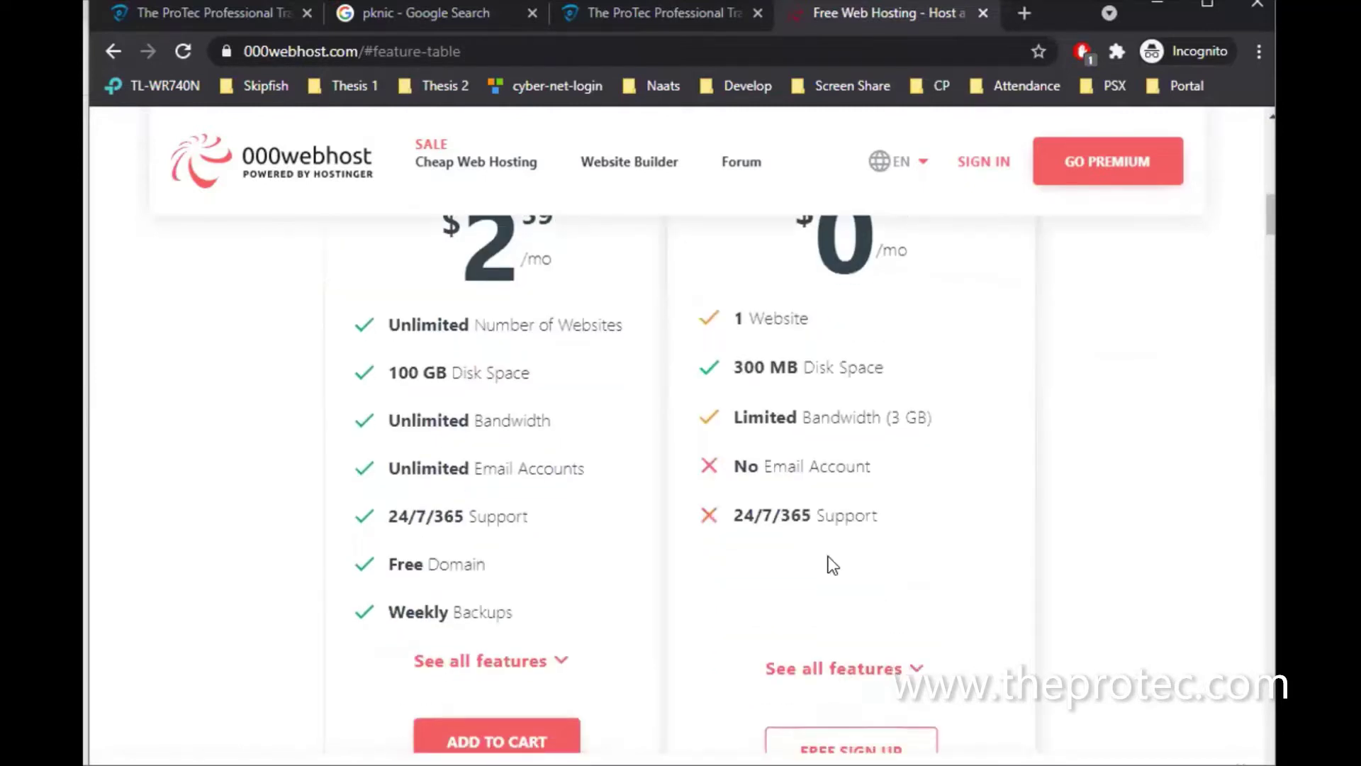
scroll(848, 480, "down", 4)
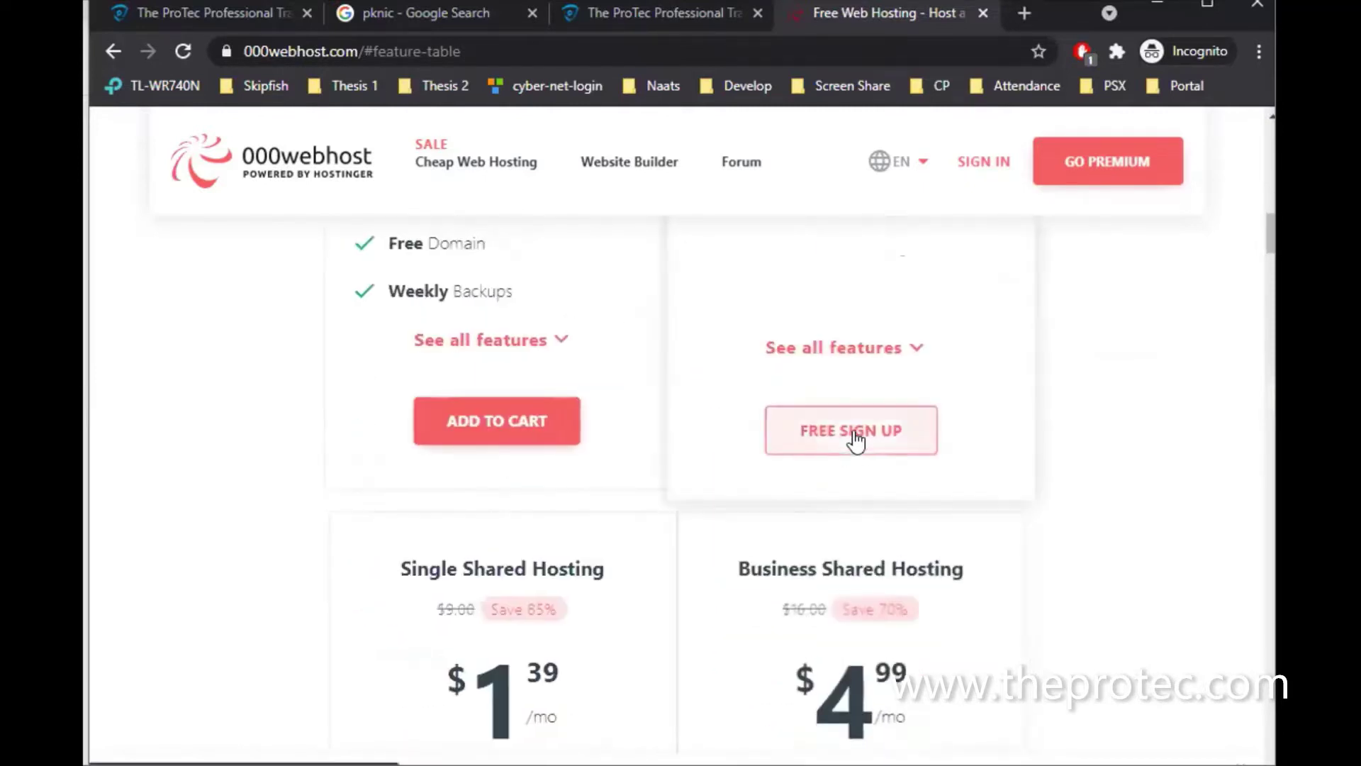
left_click(856, 441)
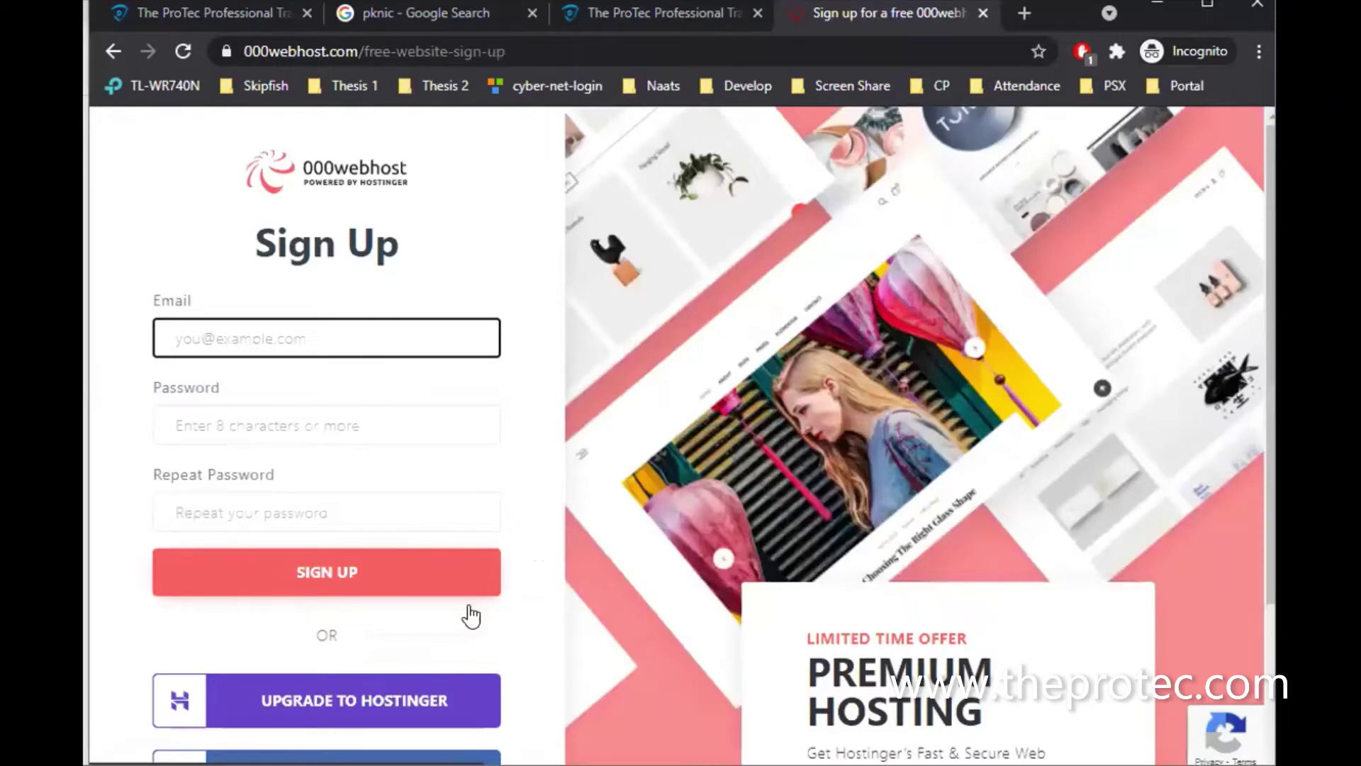
On the Sign Up page, choose LOG IN WITH GOOGLE to register
scroll(471, 615, "down", 3)
scroll(472, 615, "up", 2)
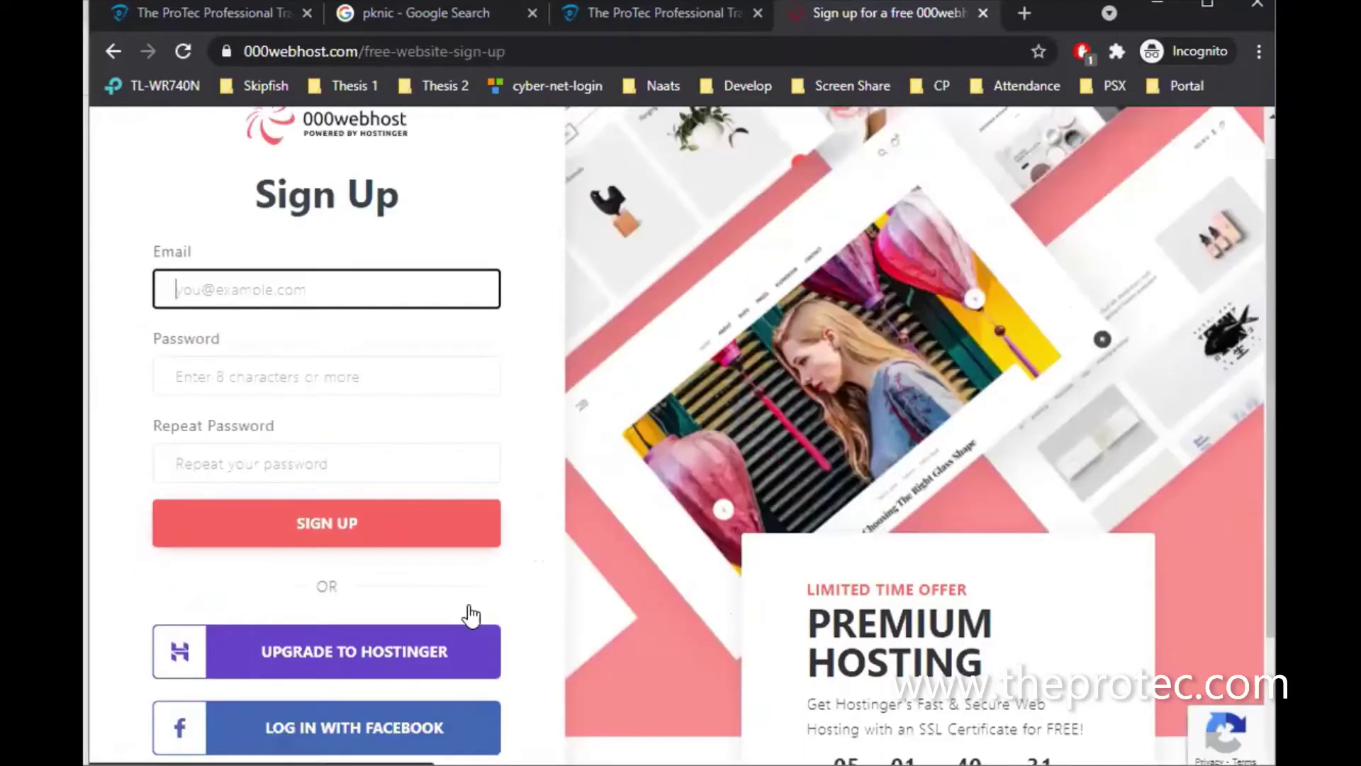
scroll(471, 615, "down", 2)
scroll(471, 614, "up", 3)
scroll(348, 405, "up", 1)
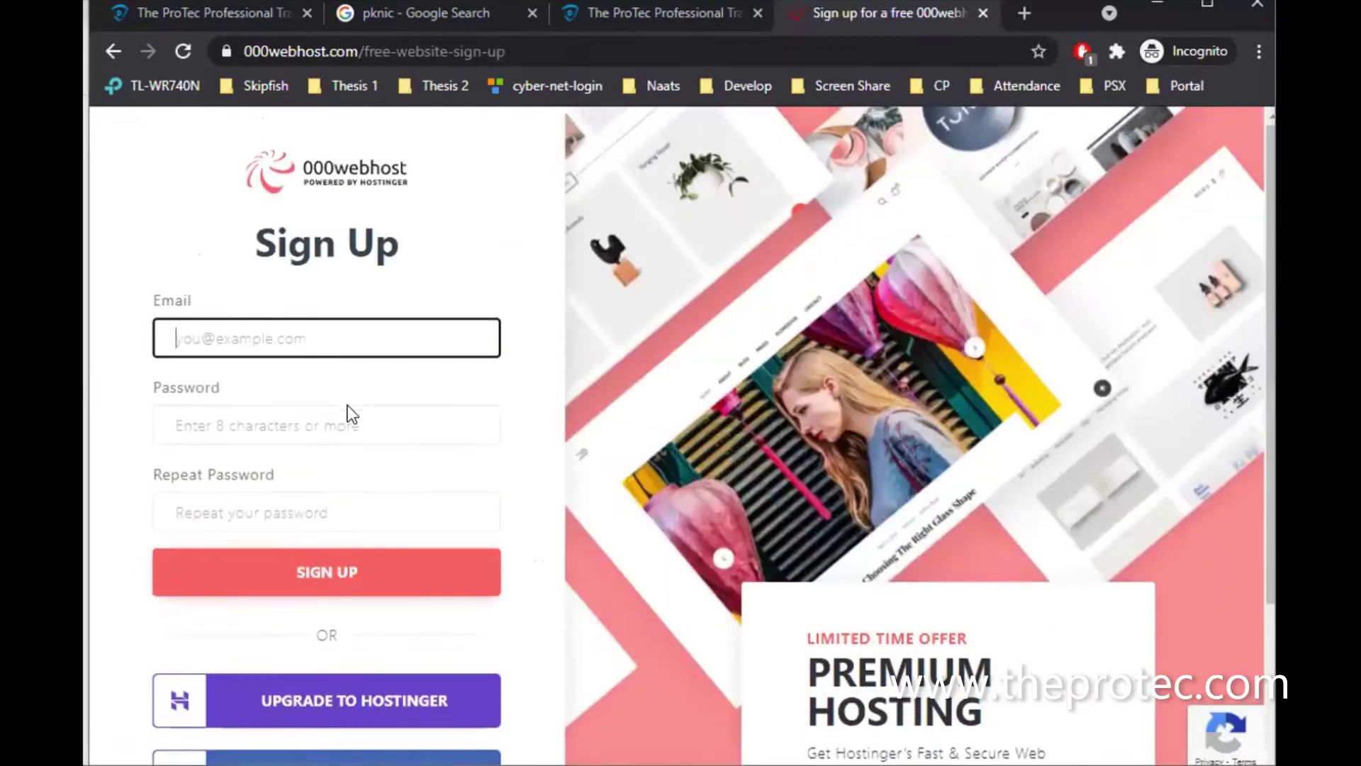
scroll(326, 516, "down", 3)
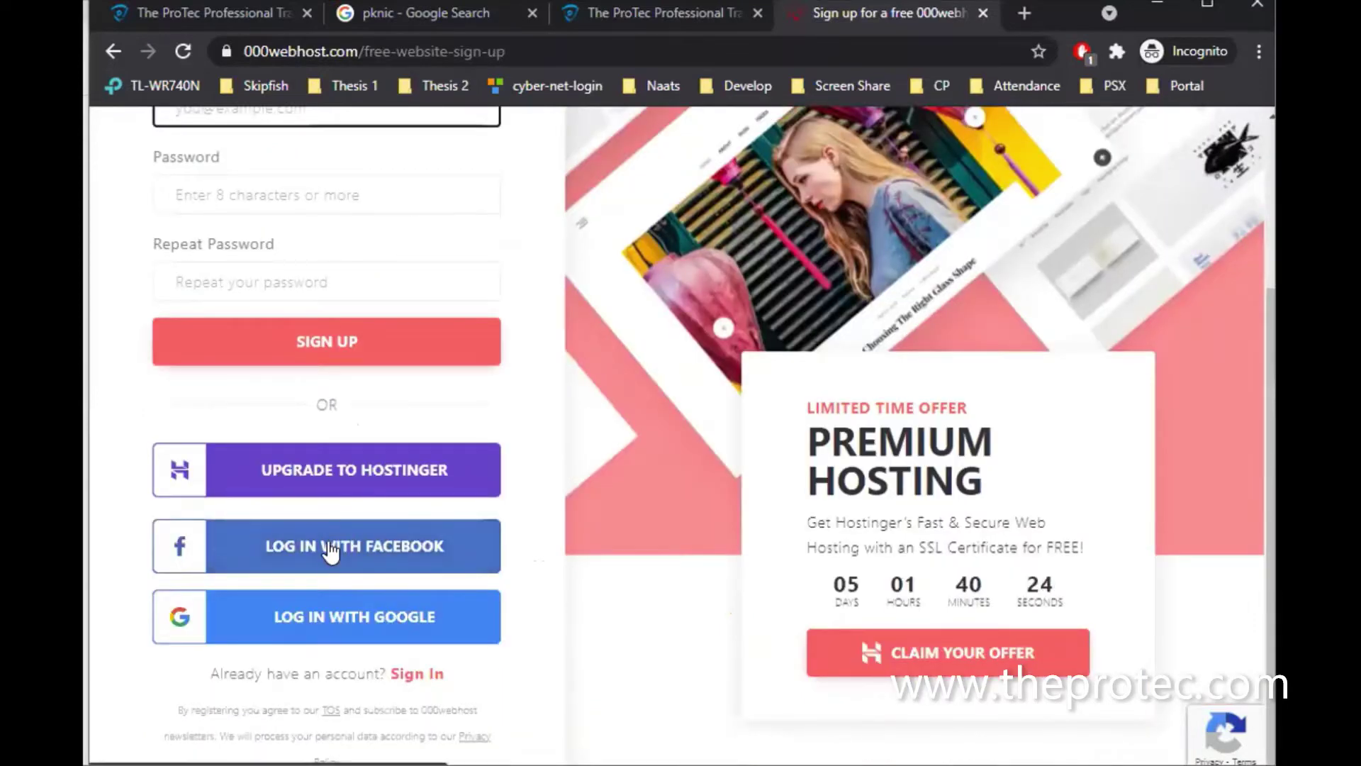
scroll(314, 614, "up", 1)
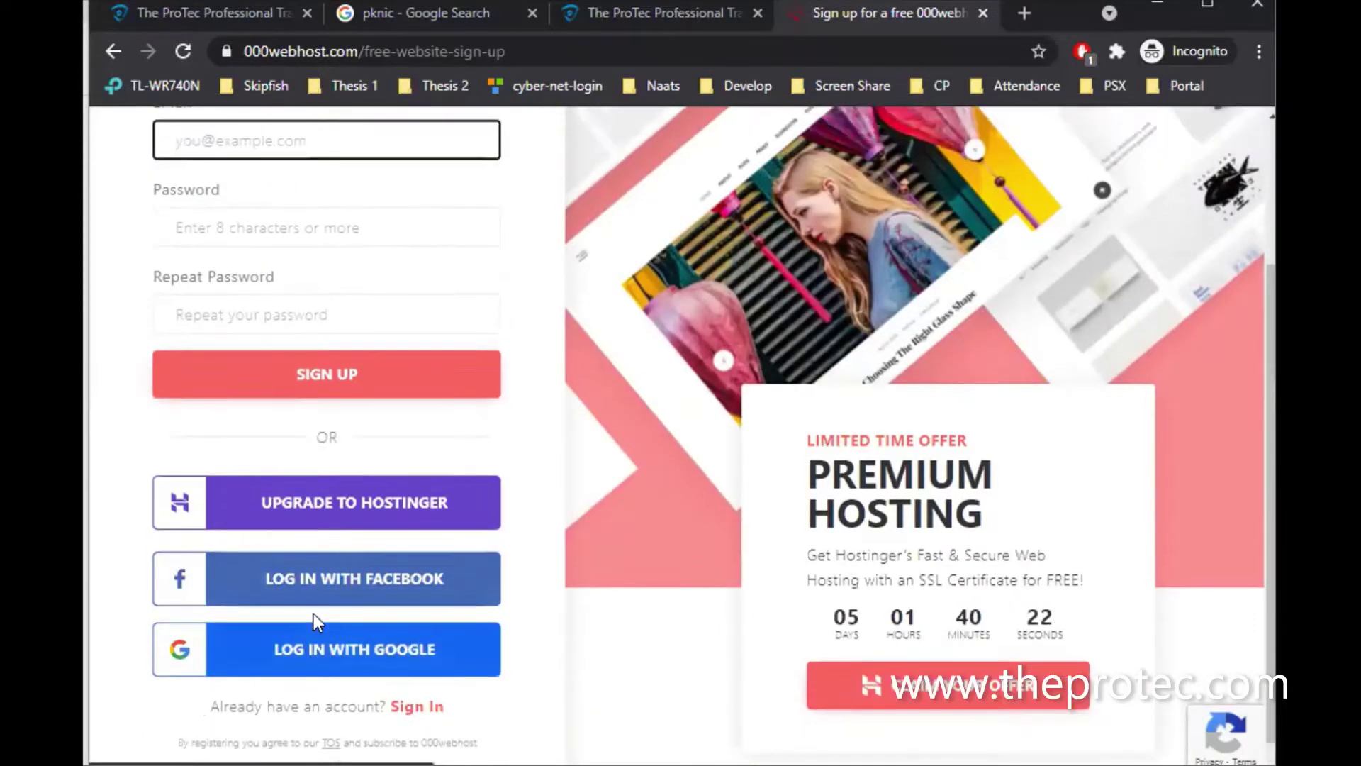
scroll(304, 426, "up", 2)
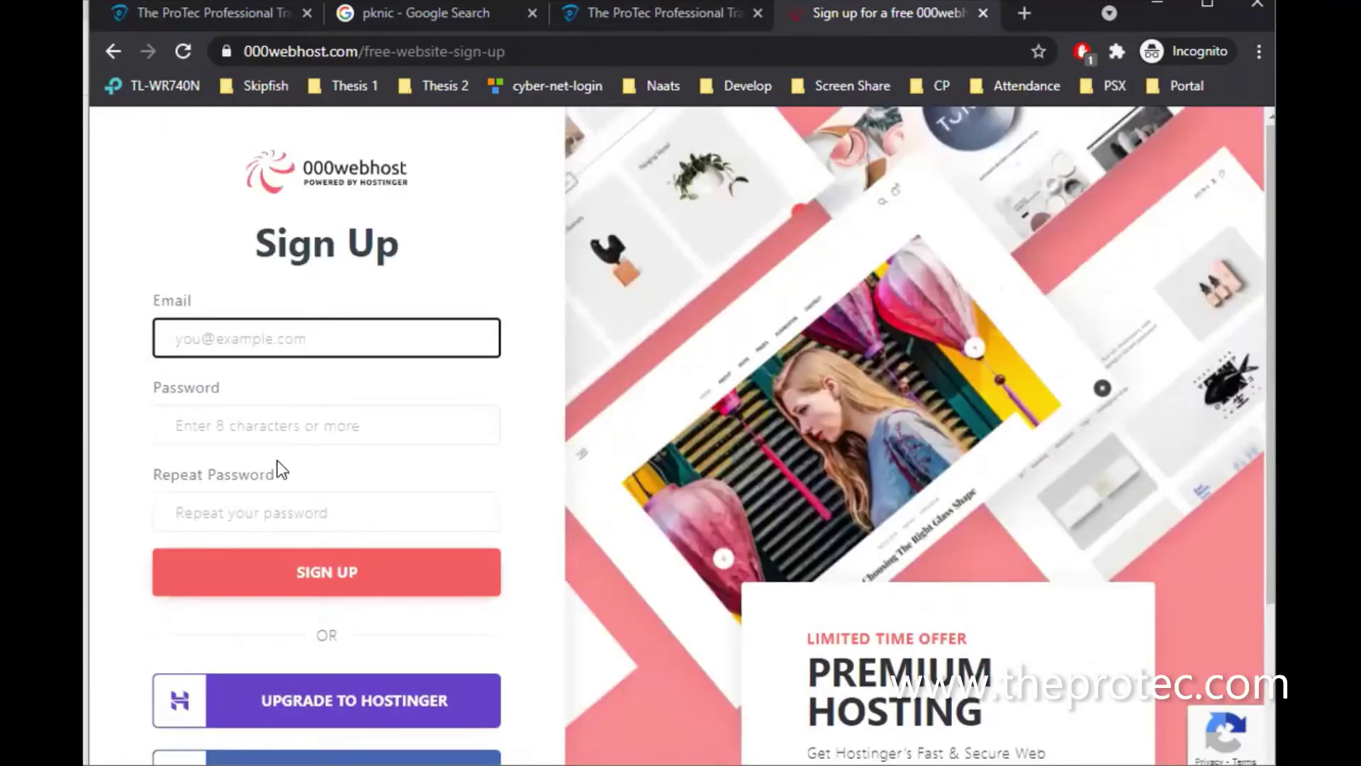
scroll(274, 486, "down", 3)
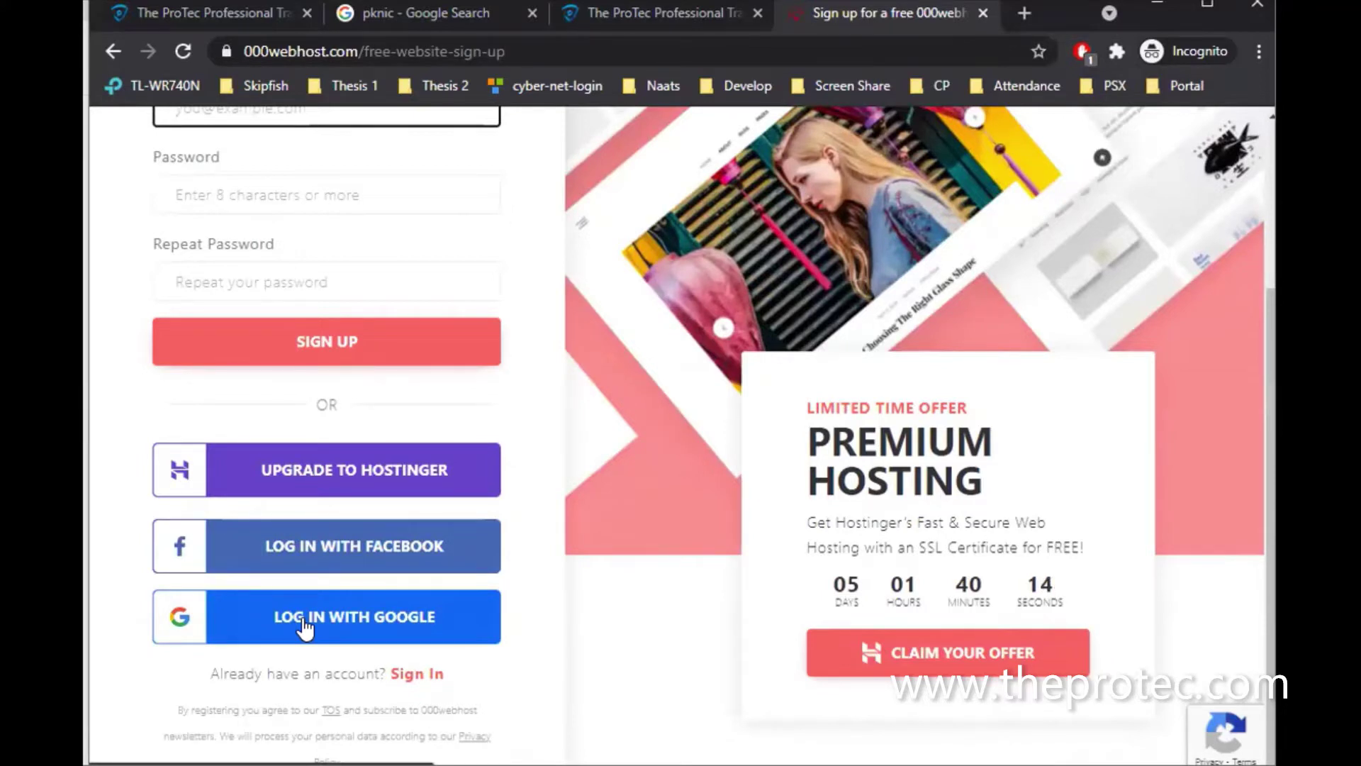
left_click(305, 627)
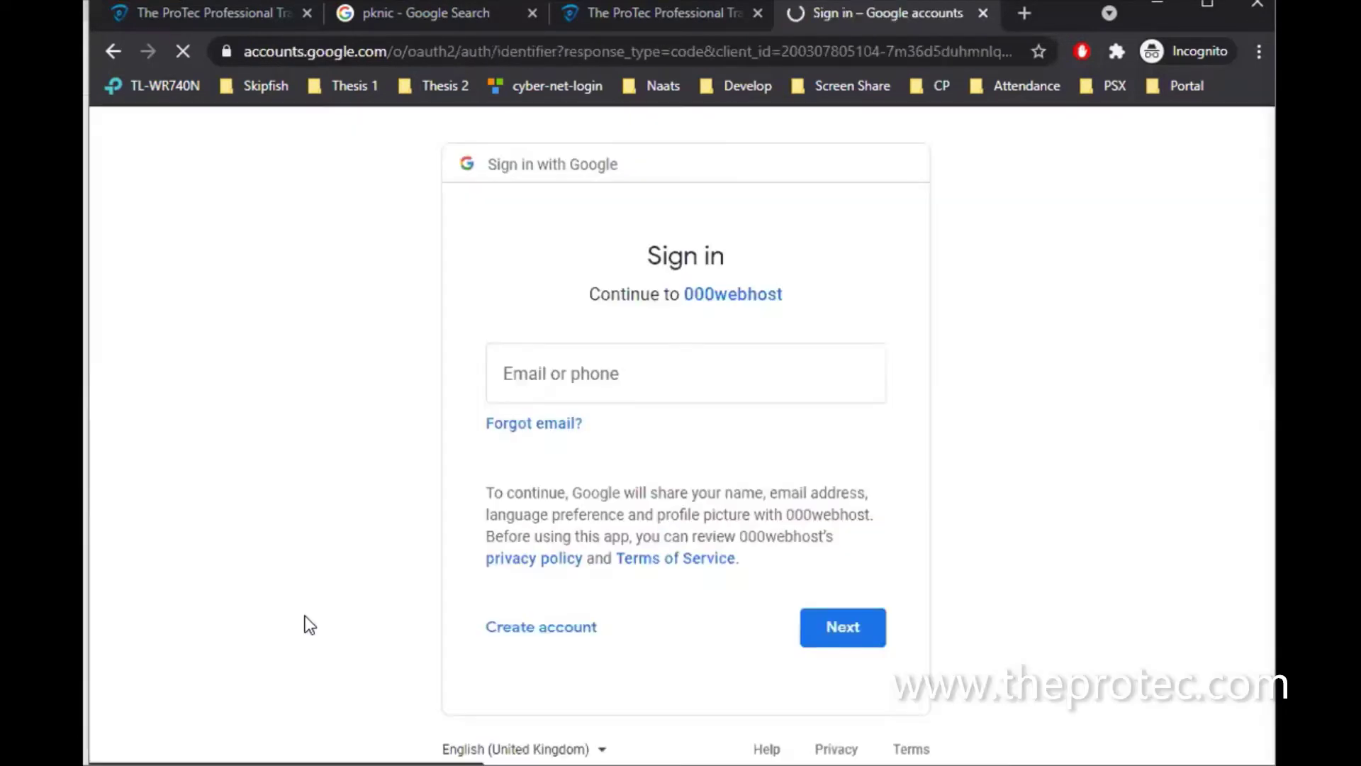
Enter the Google account's e-mail address in the Email or phone field and submit it
left_click(588, 372)
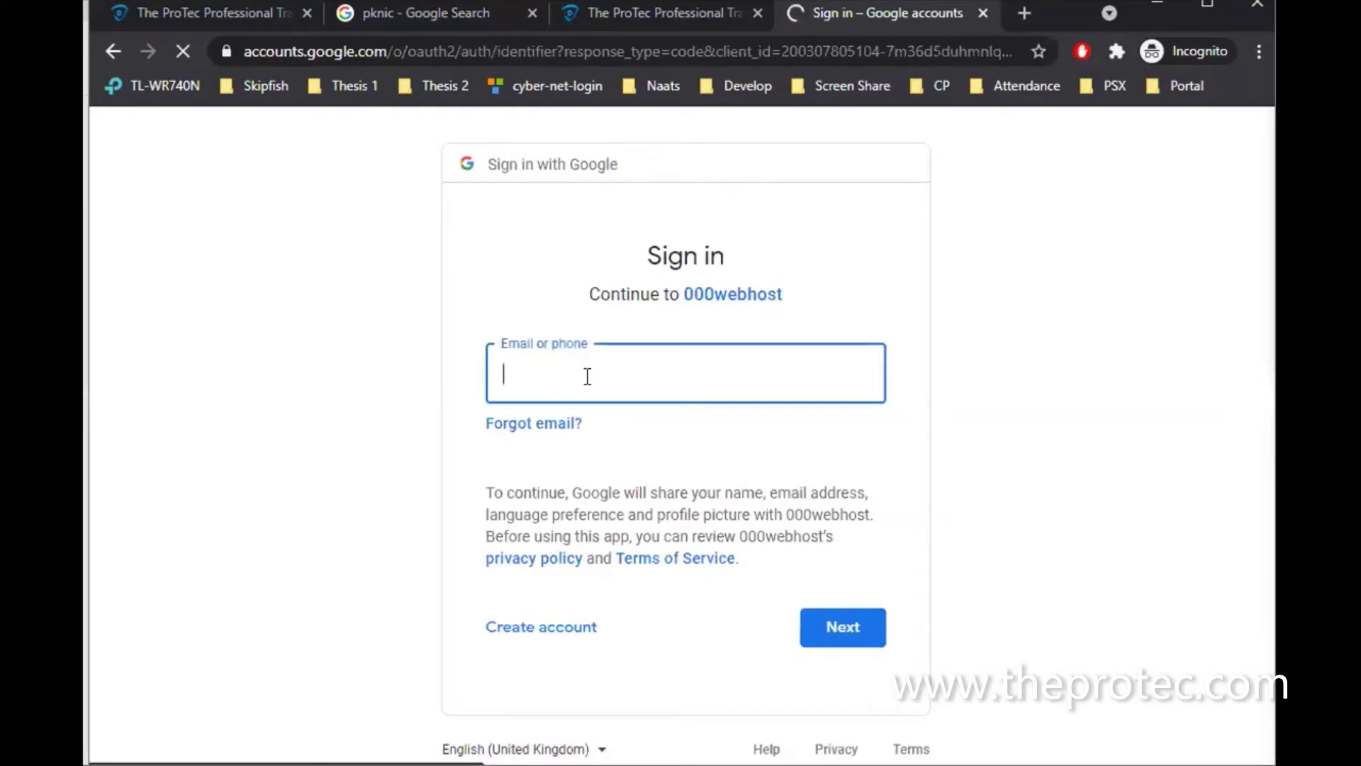
left_click(588, 376)
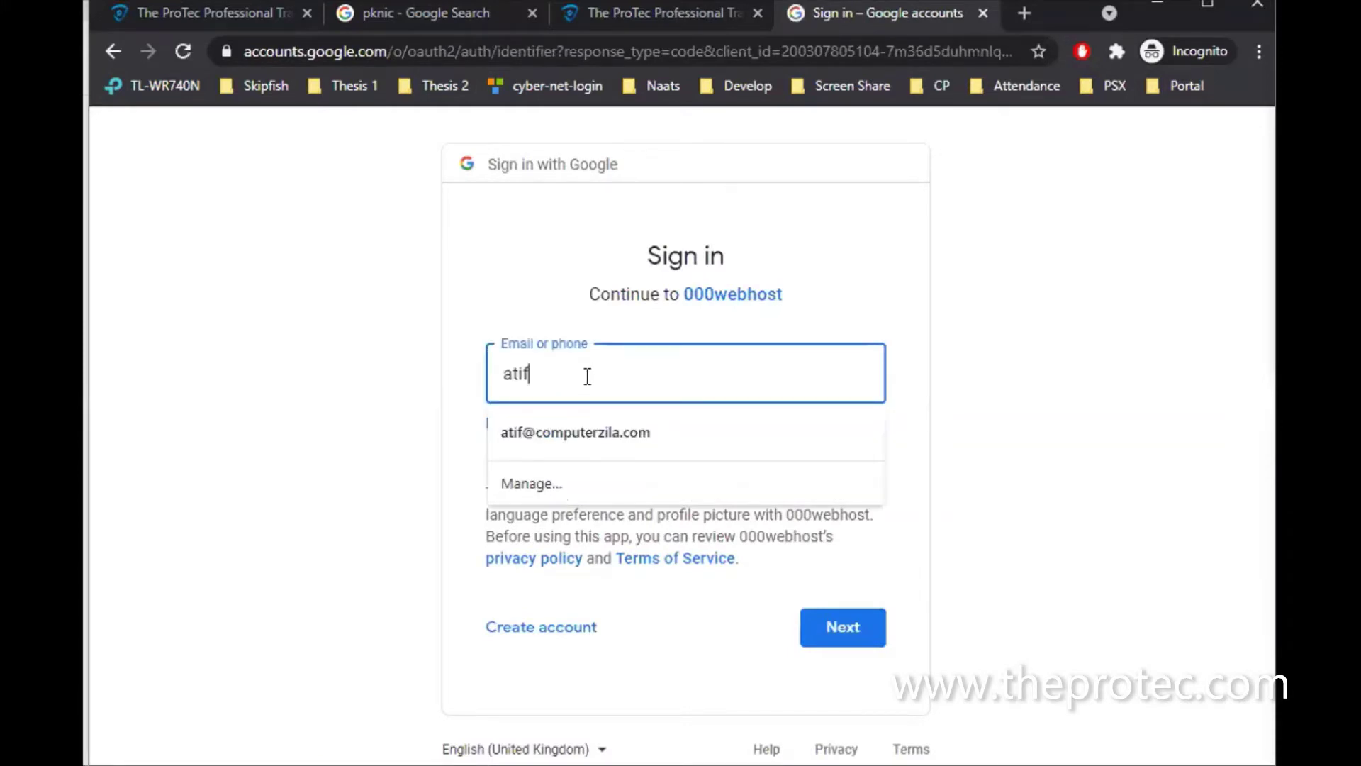
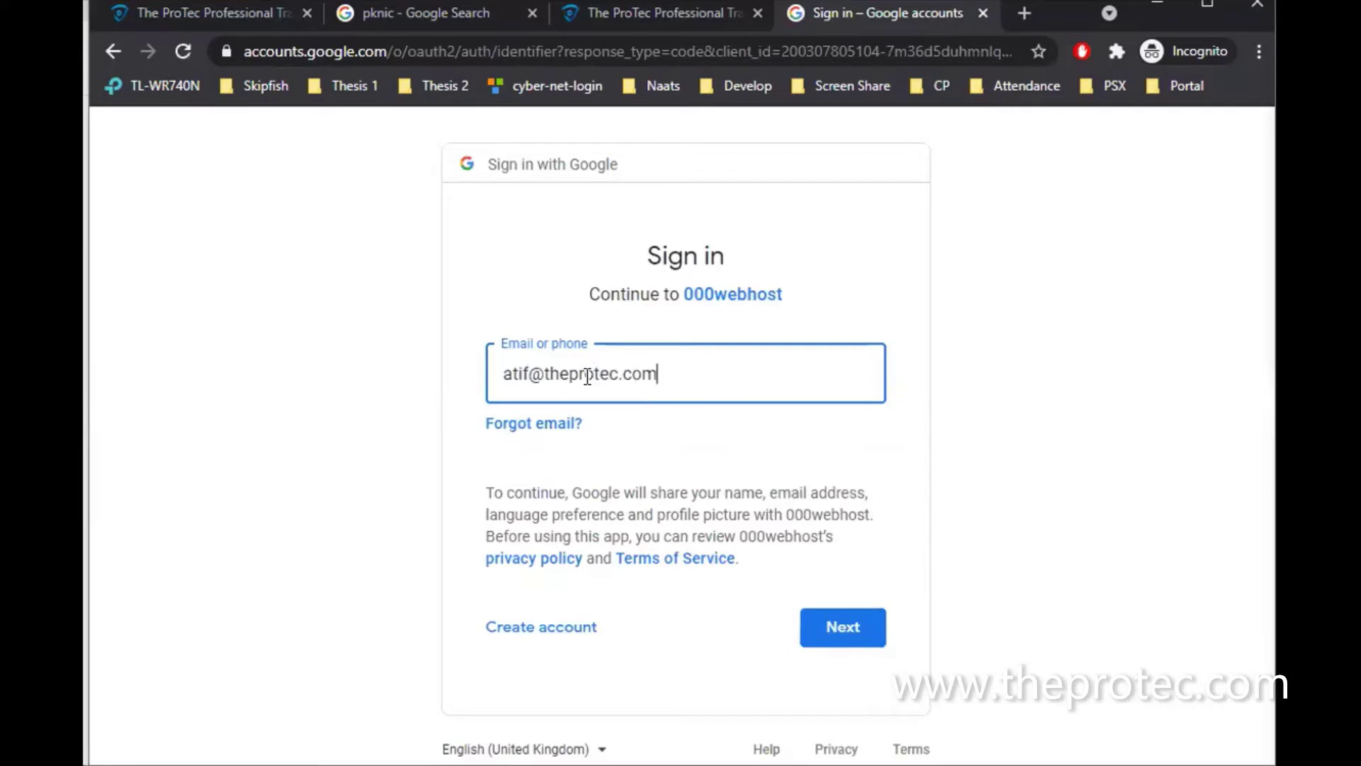
key("Return")
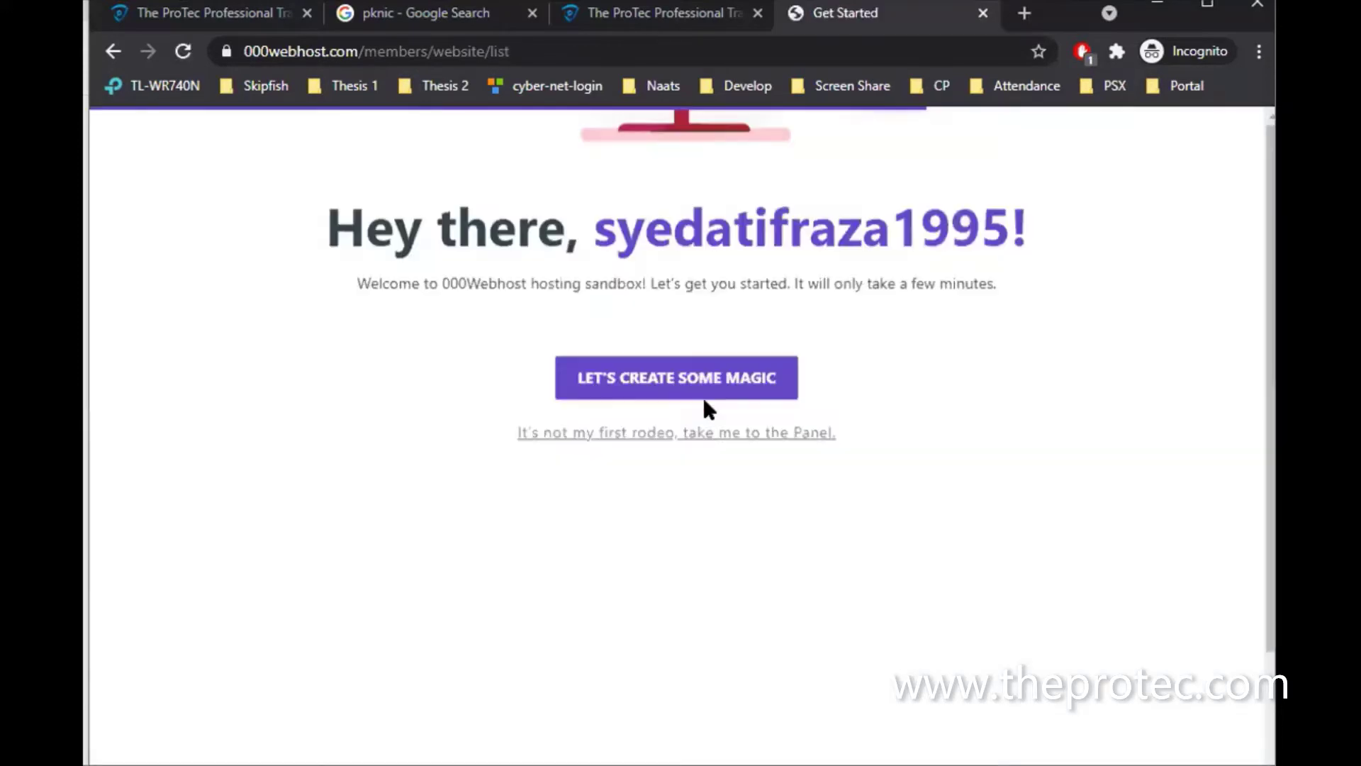
Launch the setup wizard with LET'S CREATE SOME MAGIC on the welcome page
scroll(706, 408, "down", 2)
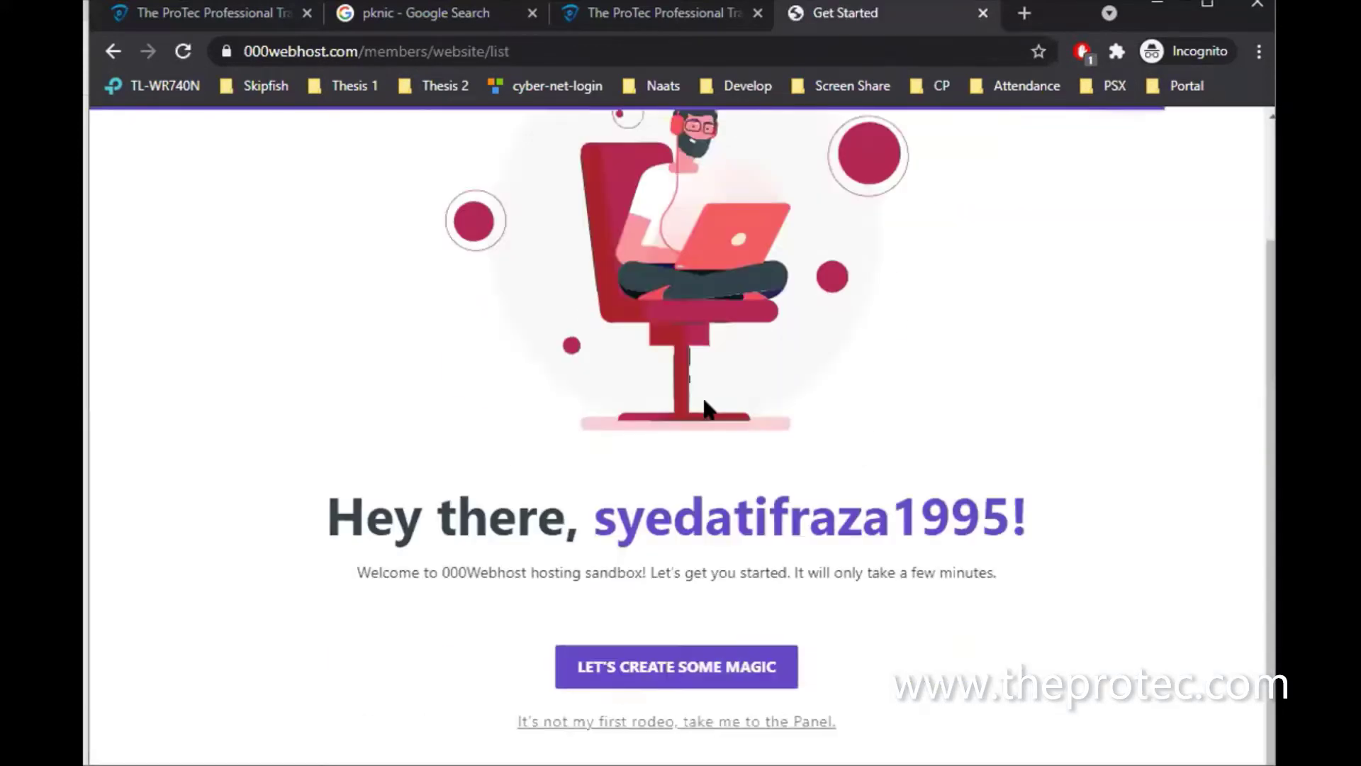
scroll(707, 407, "up", 2)
scroll(688, 525, "down", 2)
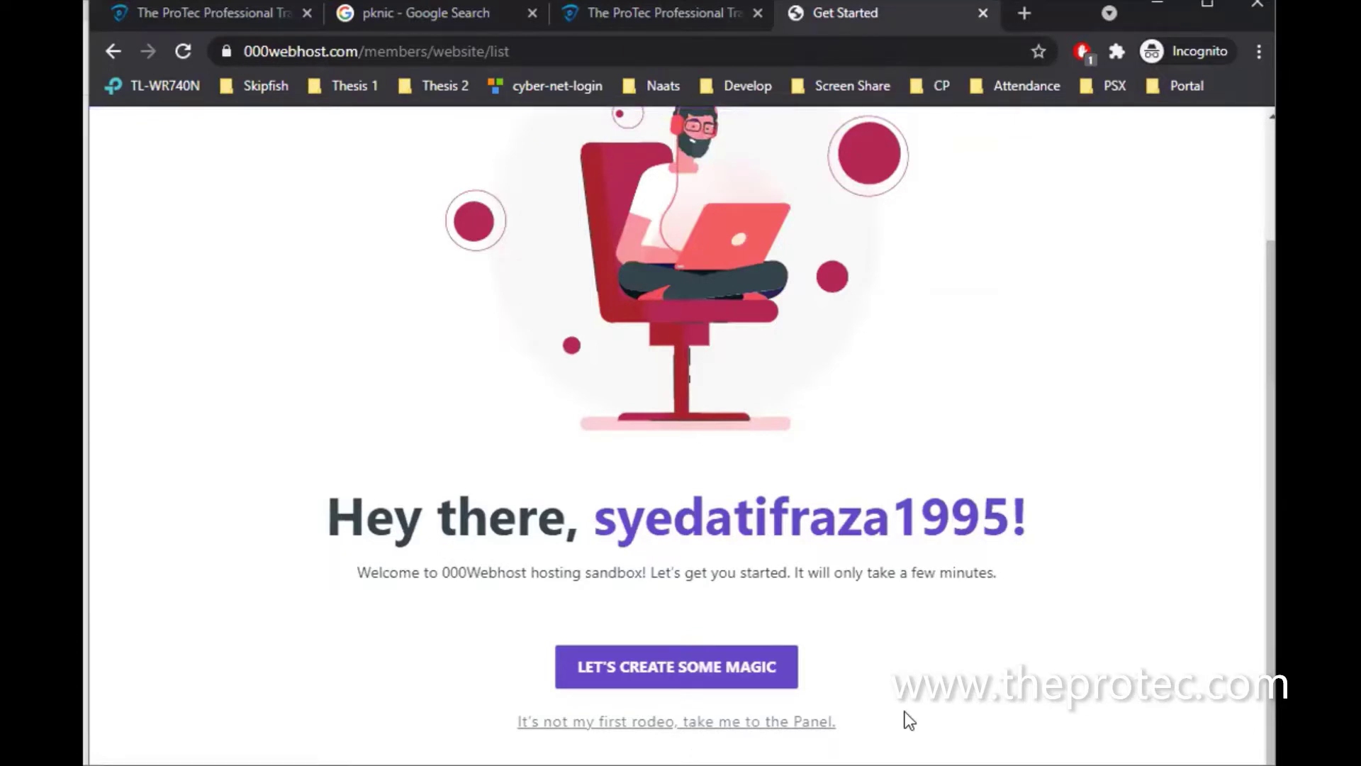
left_click(742, 675)
scroll(840, 637, "up", 2)
scroll(839, 629, "down", 2)
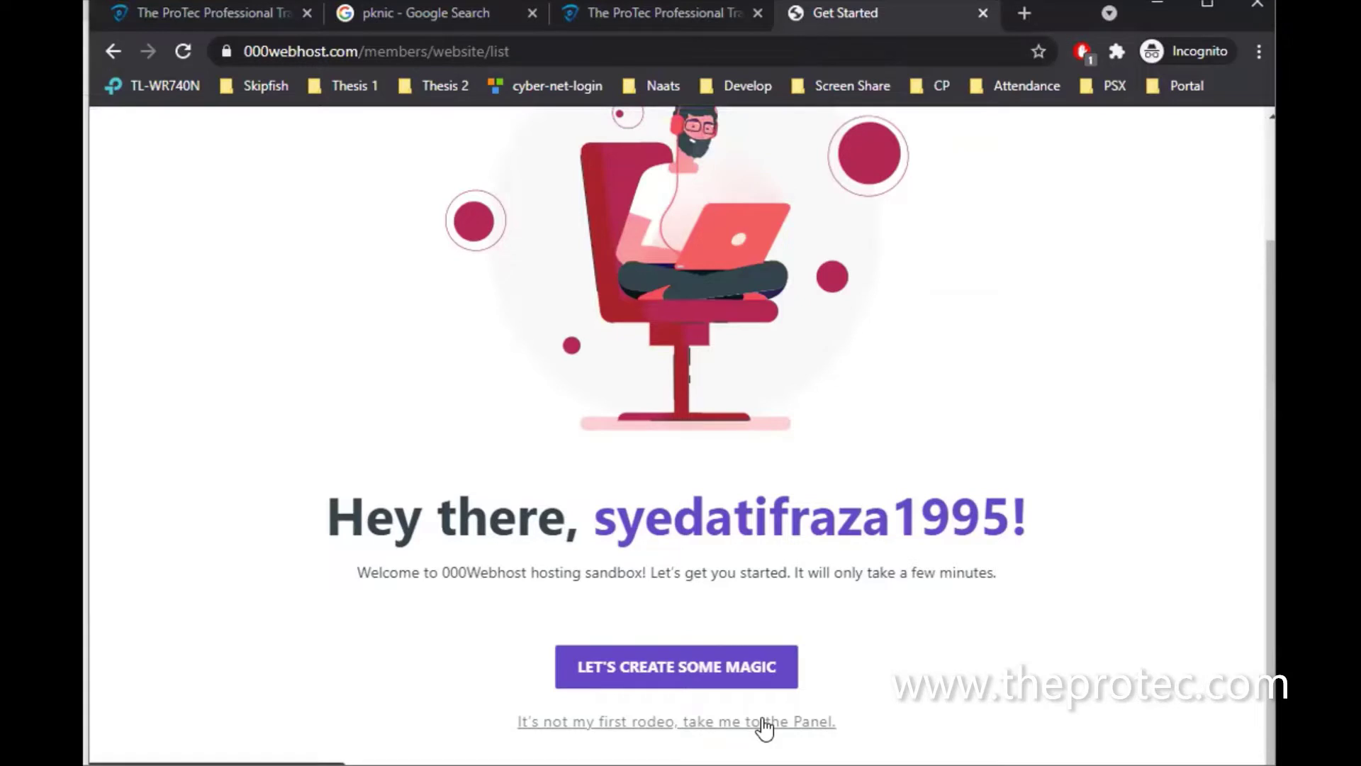
left_click(743, 674)
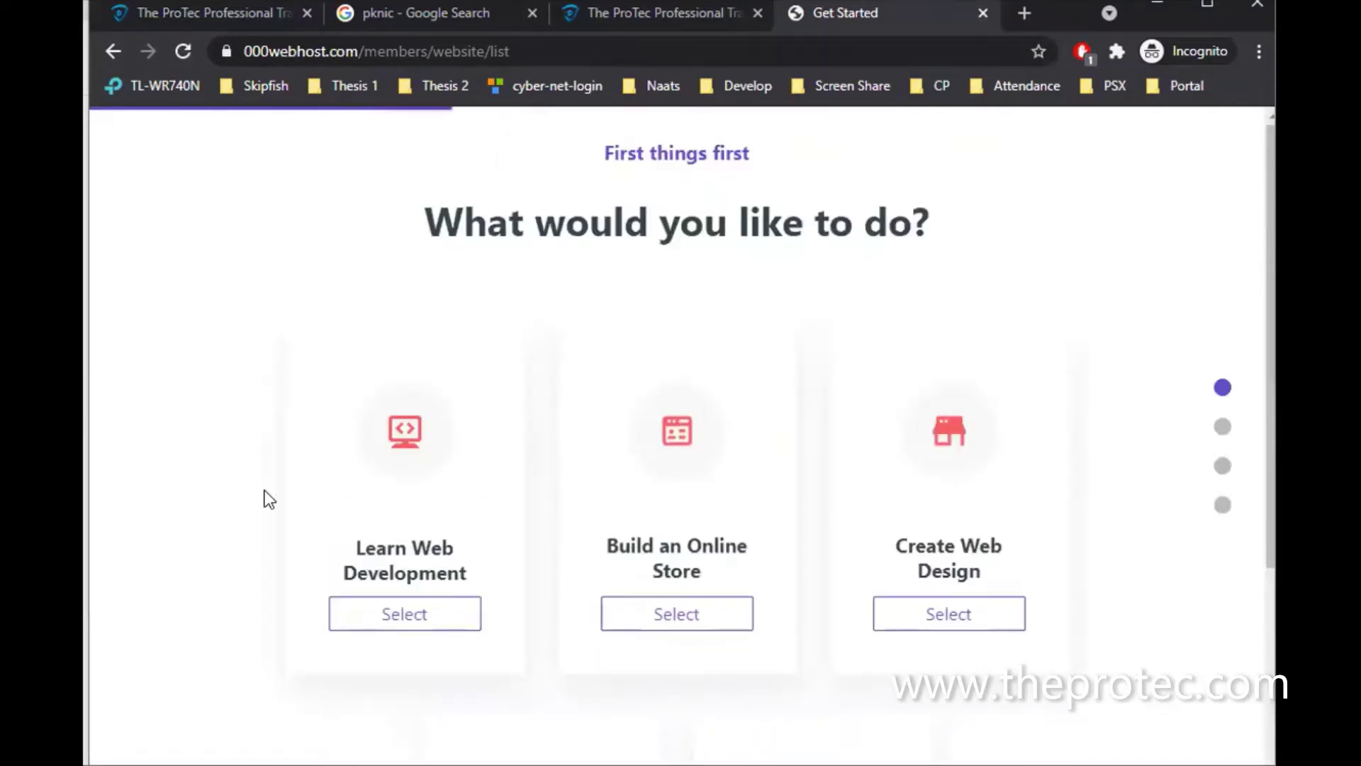
Choose Select under the Learn Web Development option card
scroll(264, 491, "down", 4)
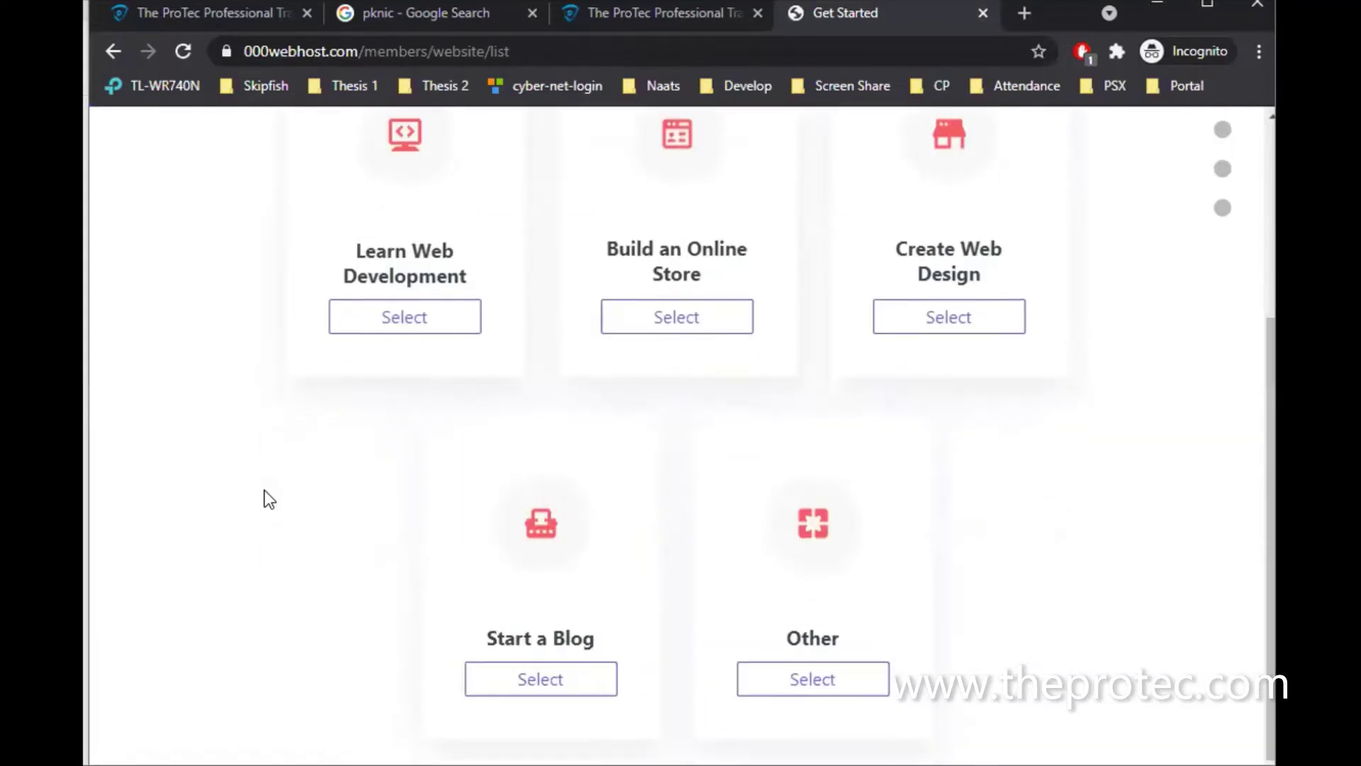
scroll(699, 516, "up", 4)
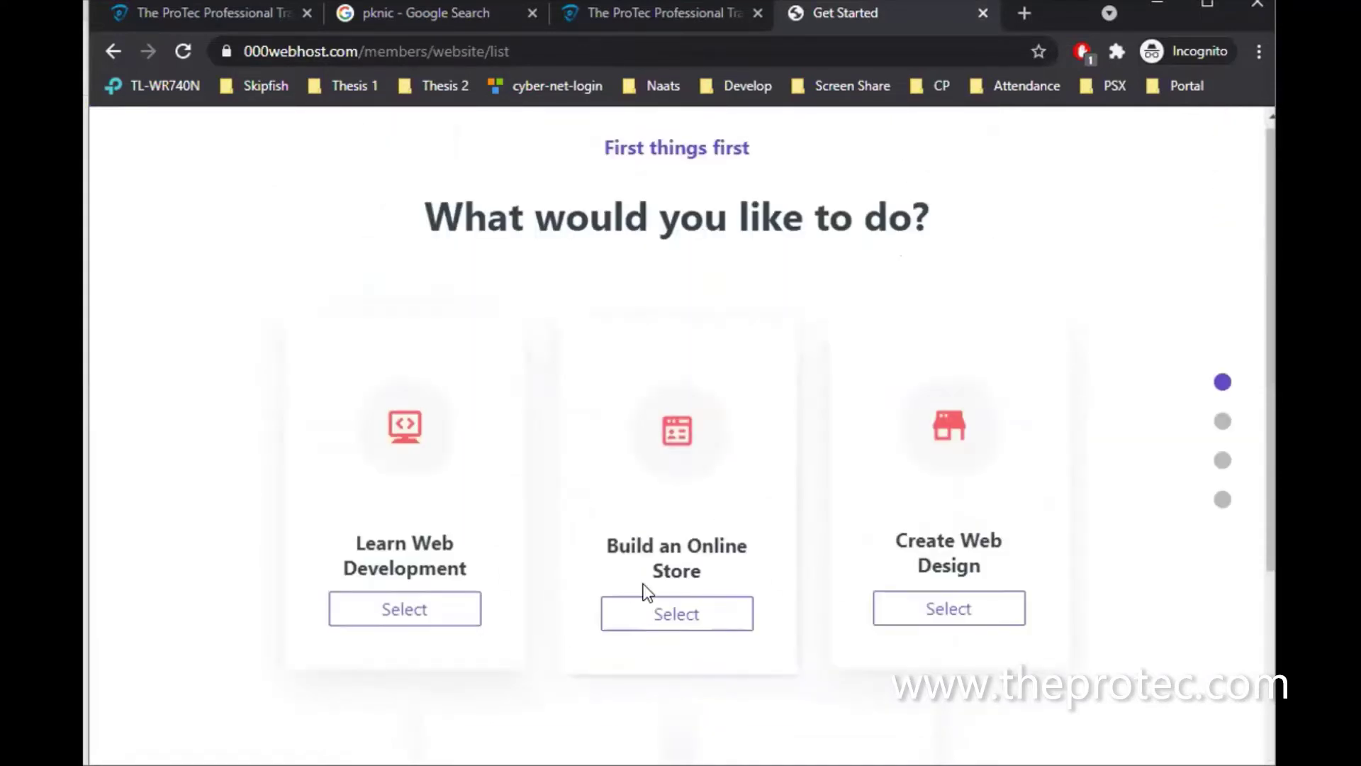
left_click(958, 609)
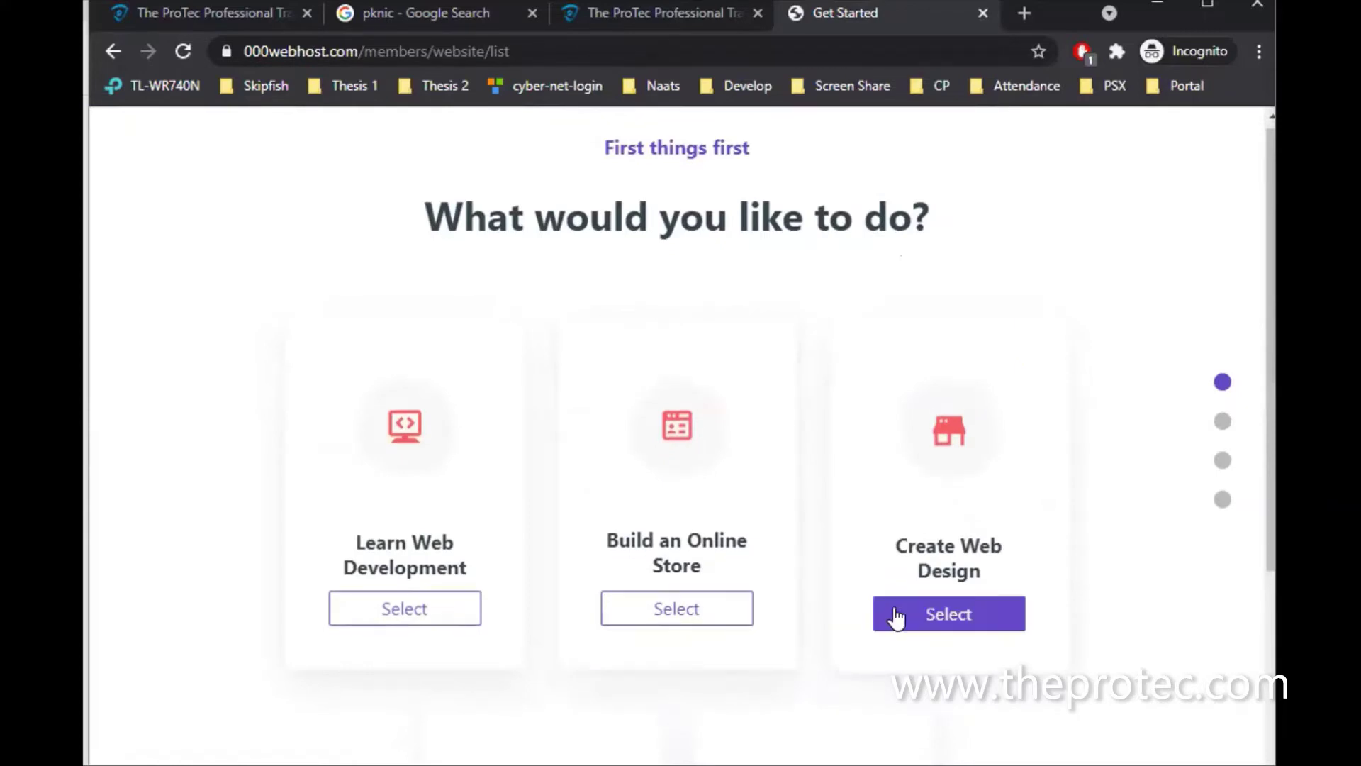
scroll(786, 639, "down", 4)
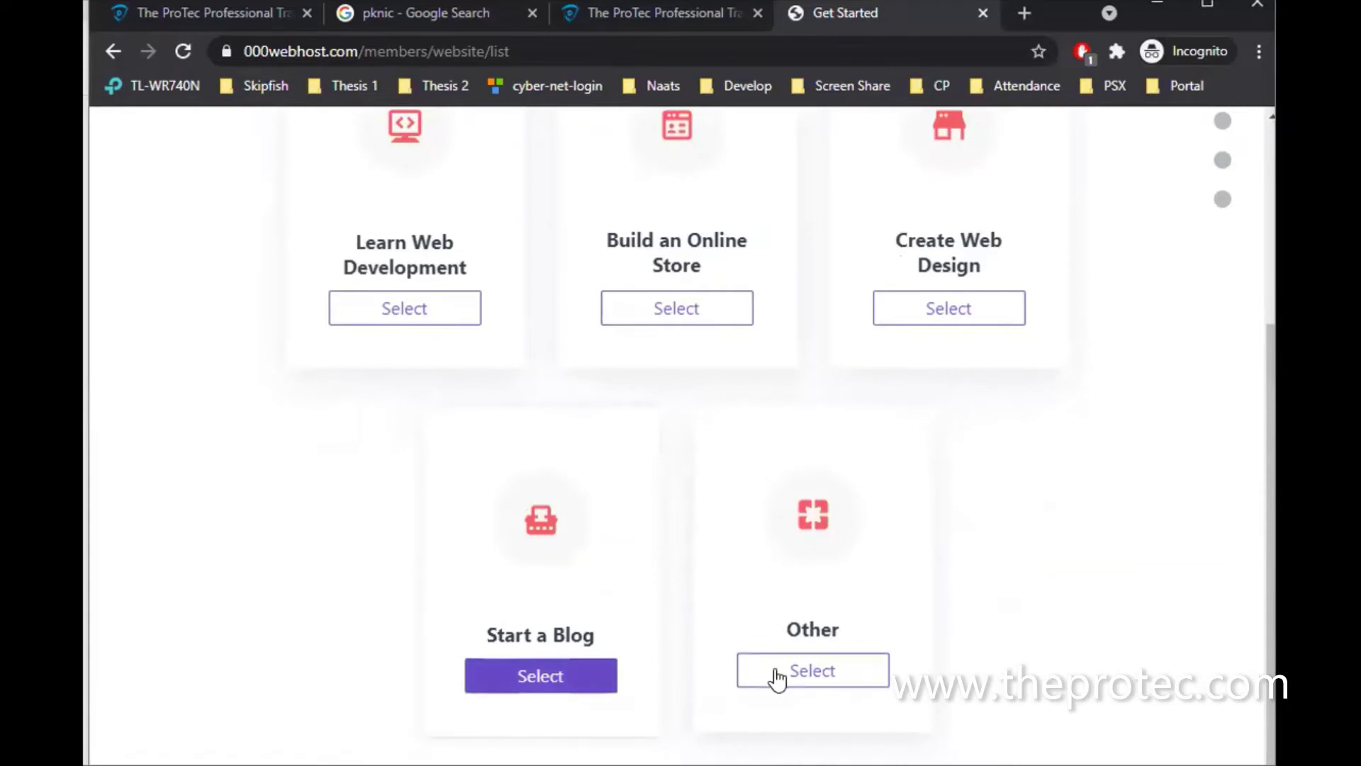
left_click(440, 317)
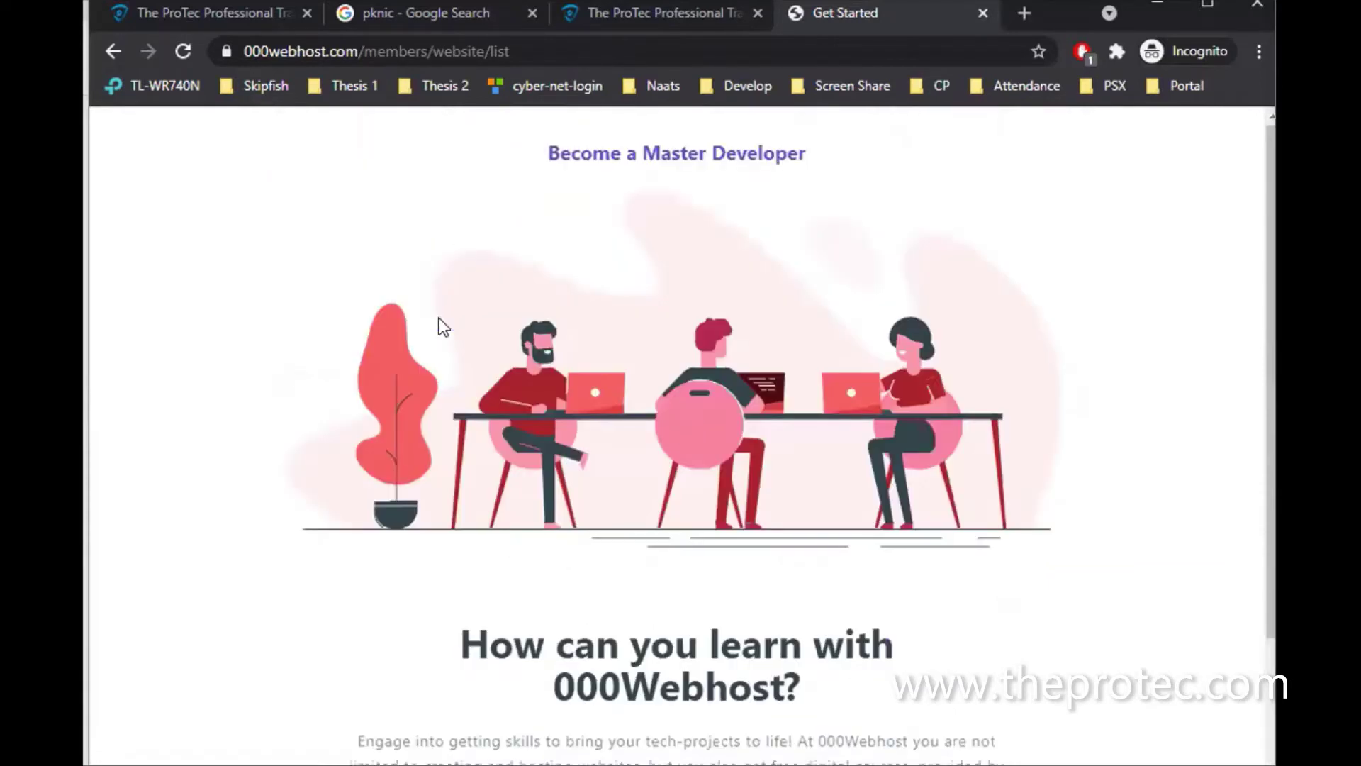
Scroll down the Become a Master Developer page and press CONTINUE
scroll(615, 422, "down", 2)
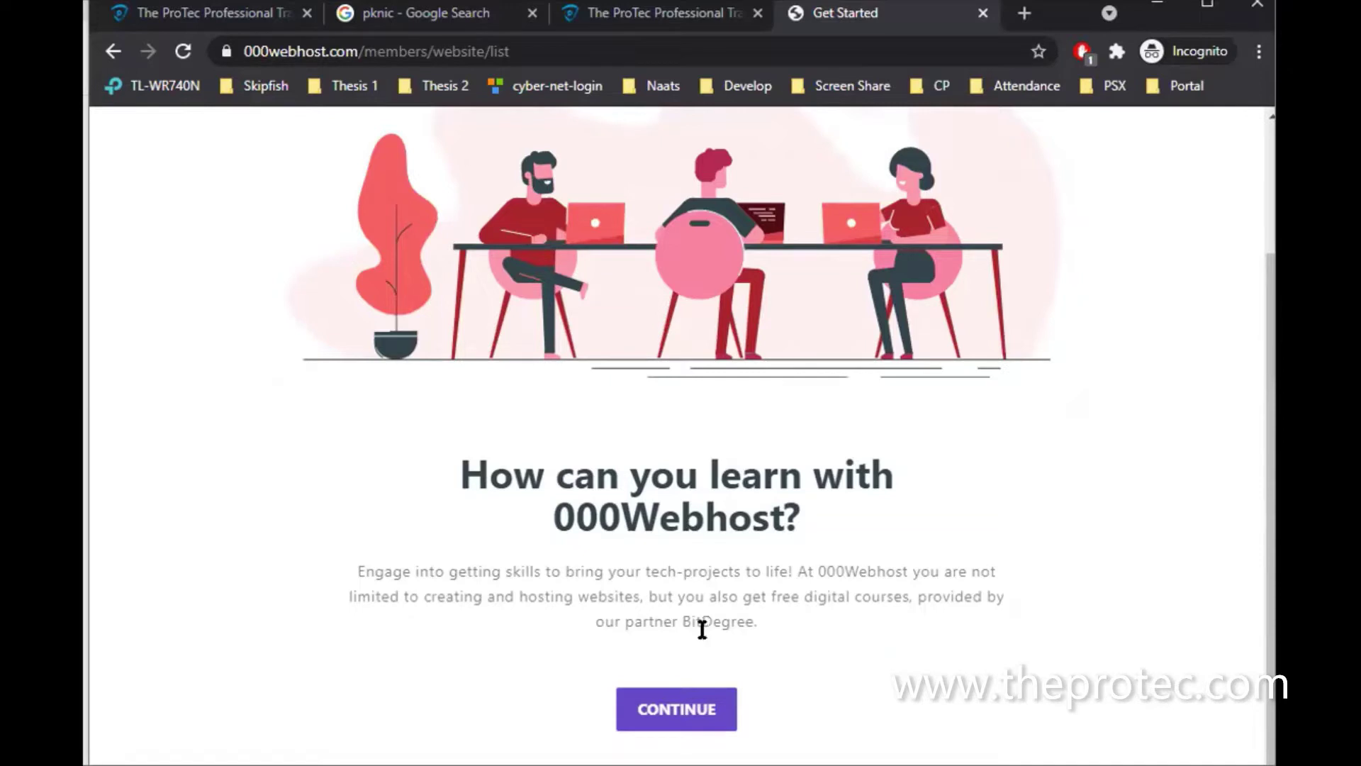
left_click(662, 705)
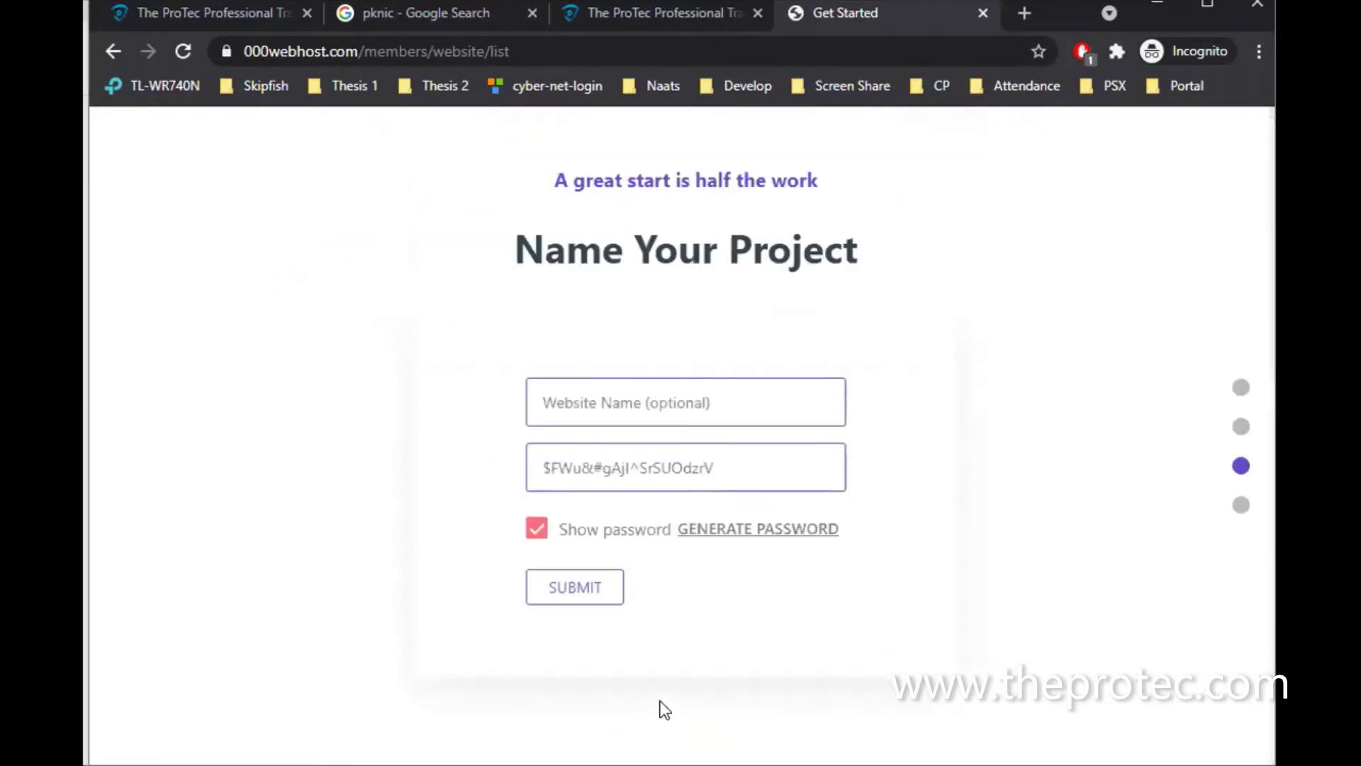
Enter the website's name, generate and reveal a random password, and submit the project details
left_click(681, 413)
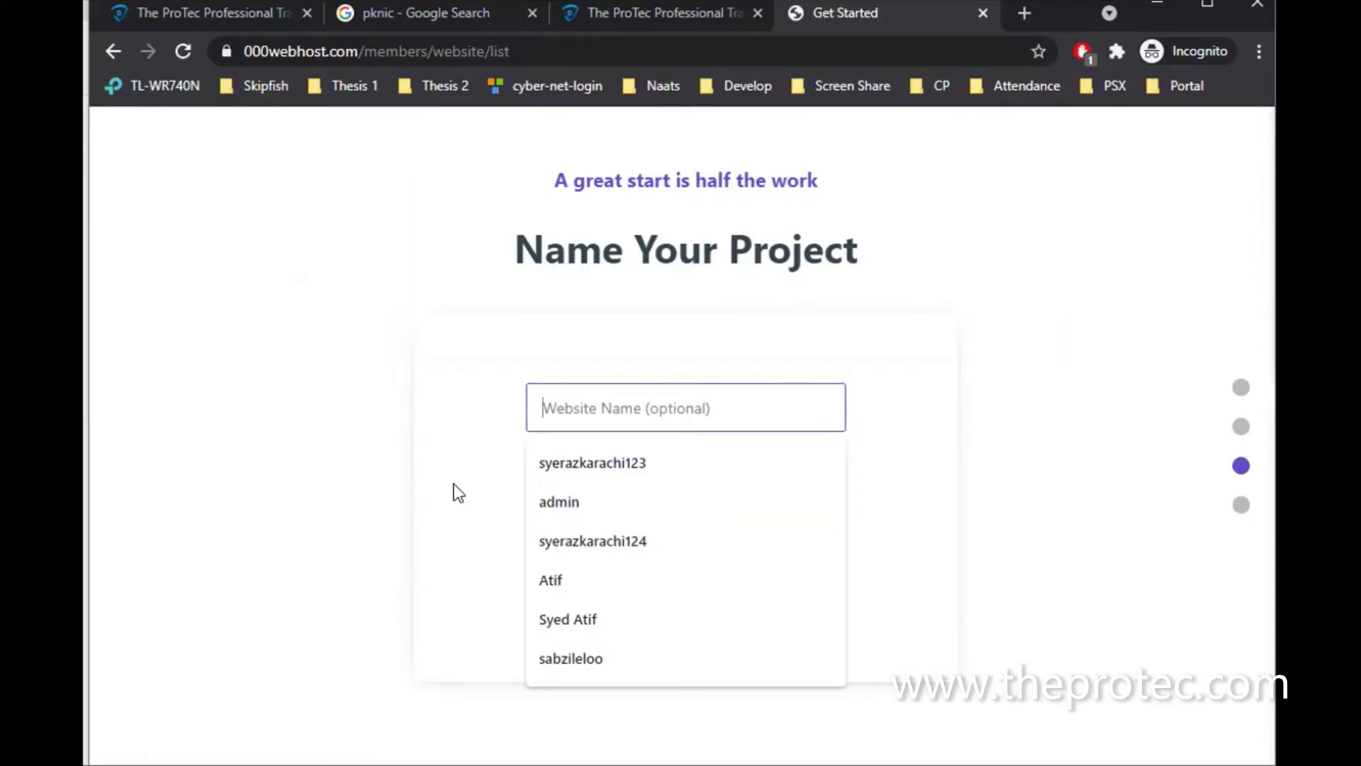
type("syed")
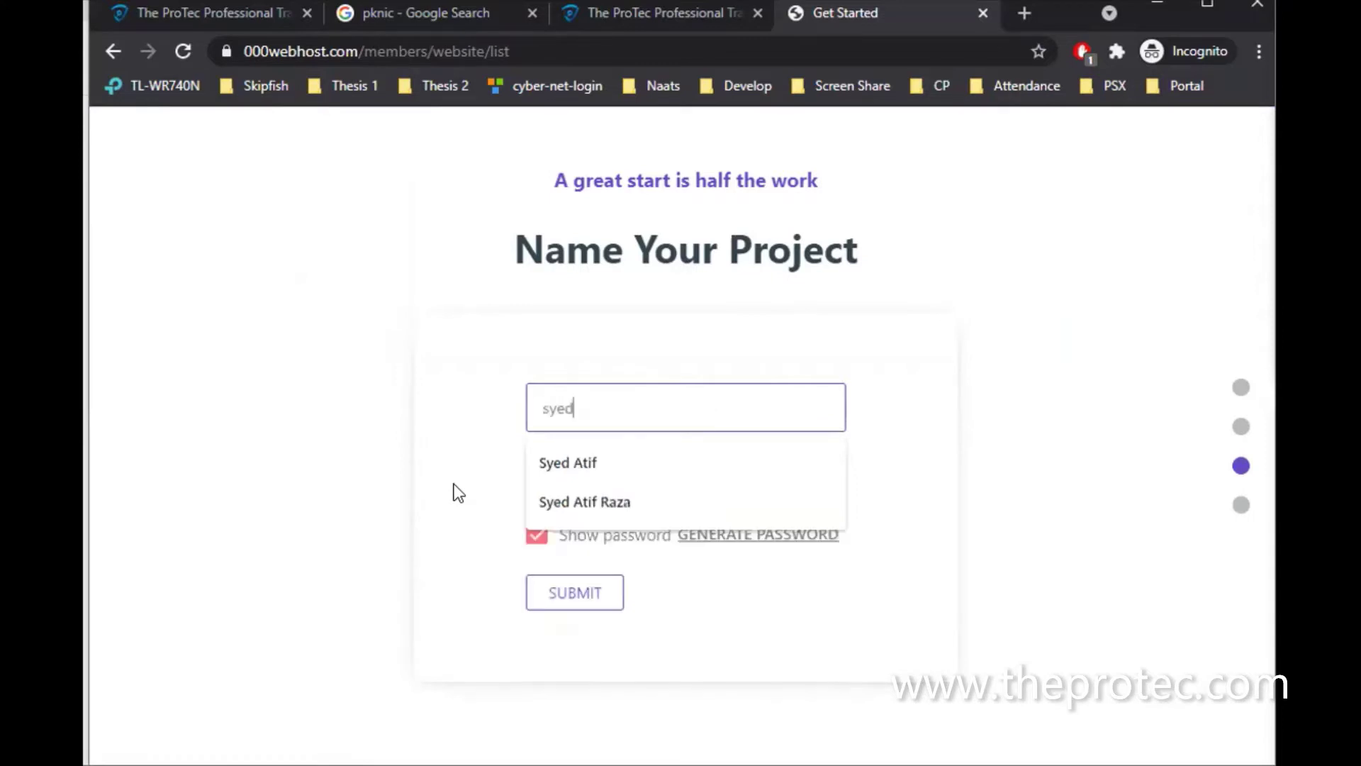
type("atif")
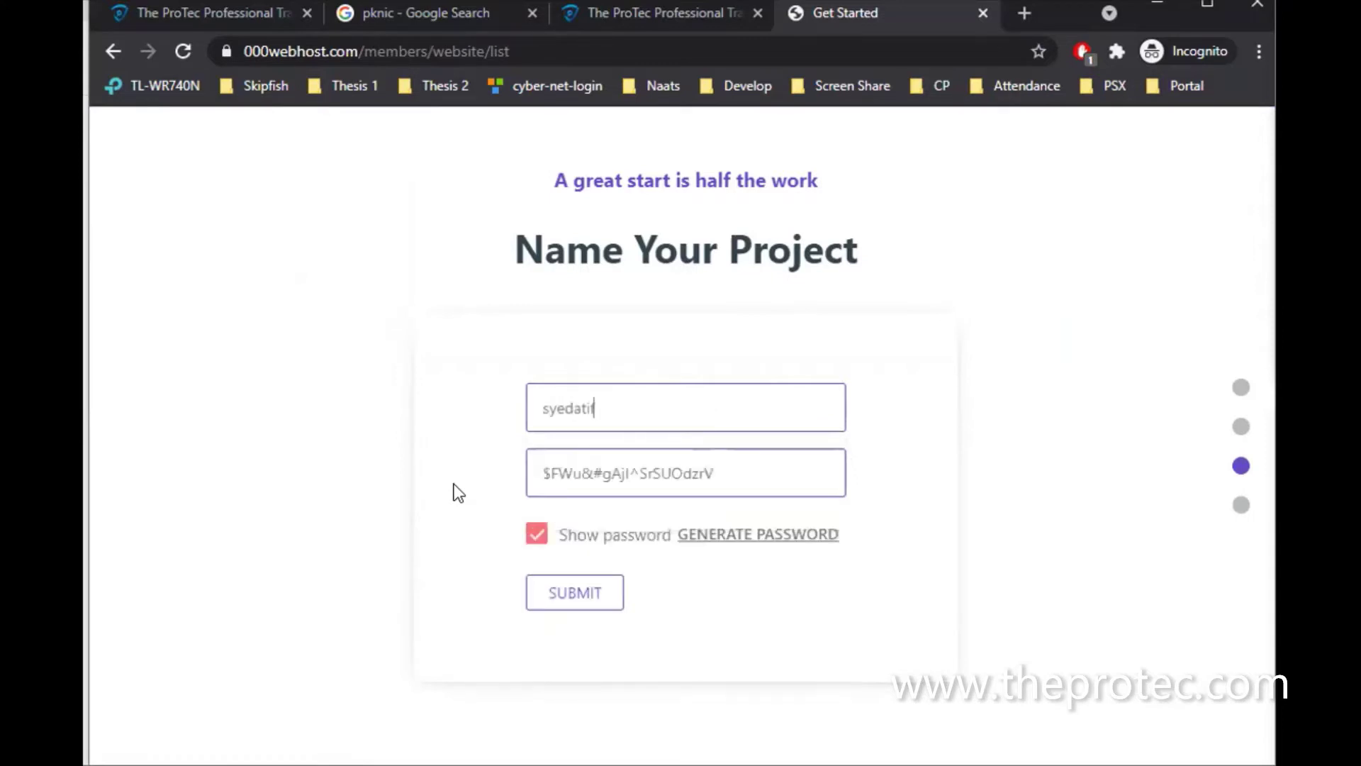
type("raza22")
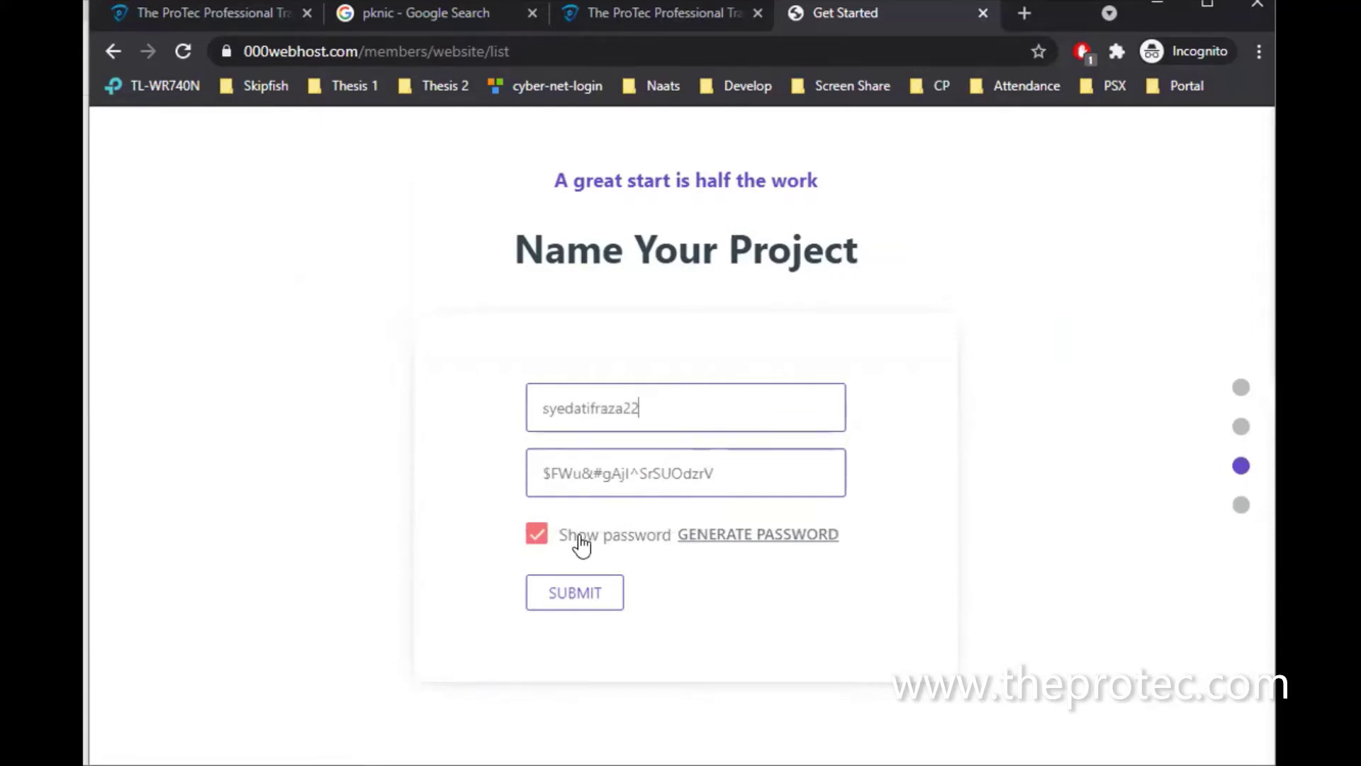
left_click(536, 533)
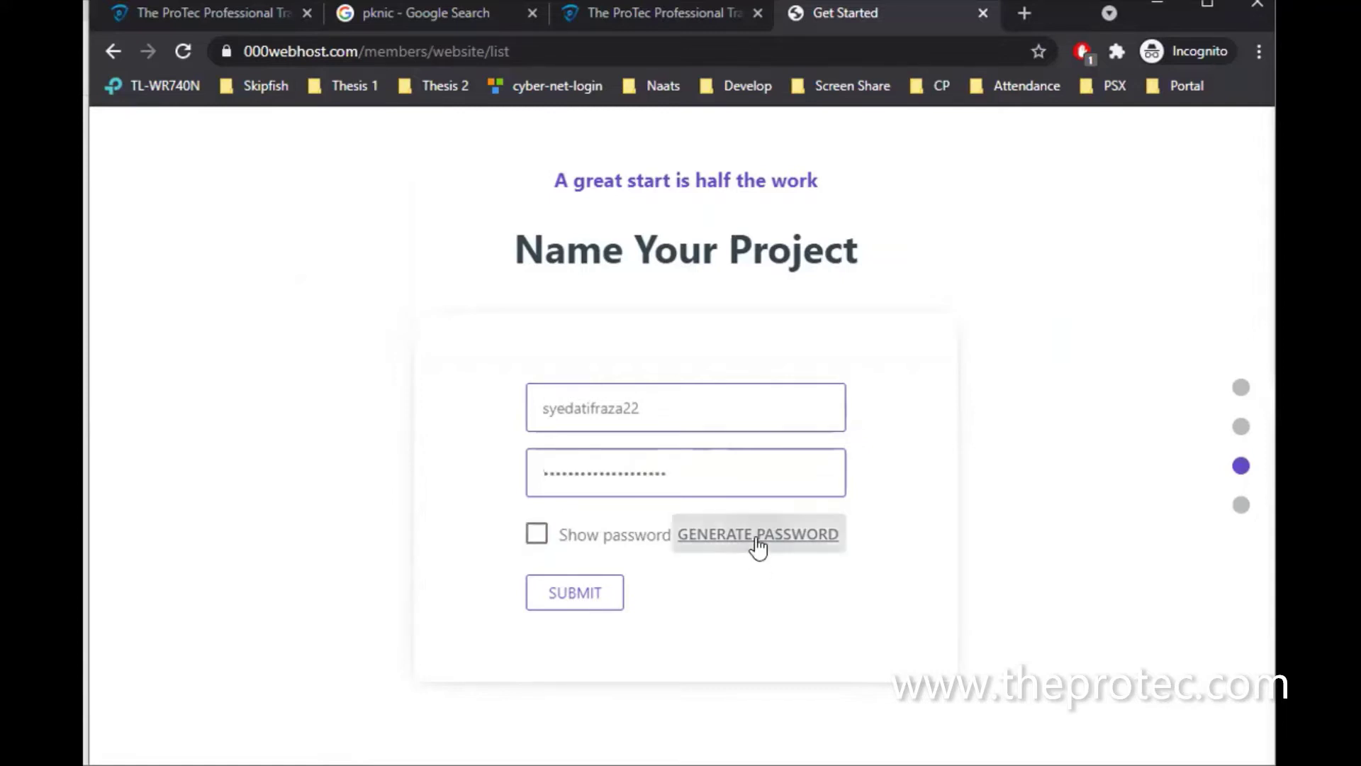
left_click(647, 536)
left_click(721, 529)
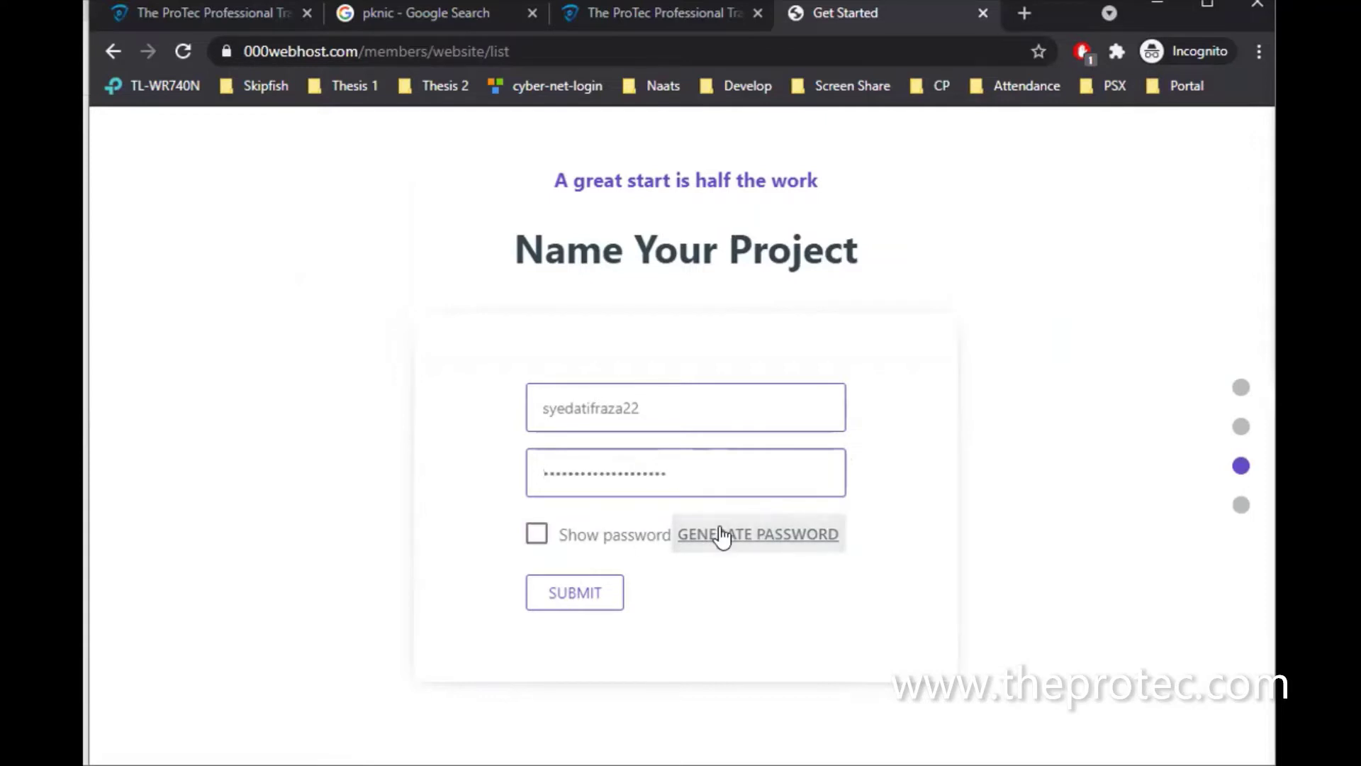
left_click(646, 543)
left_click(604, 589)
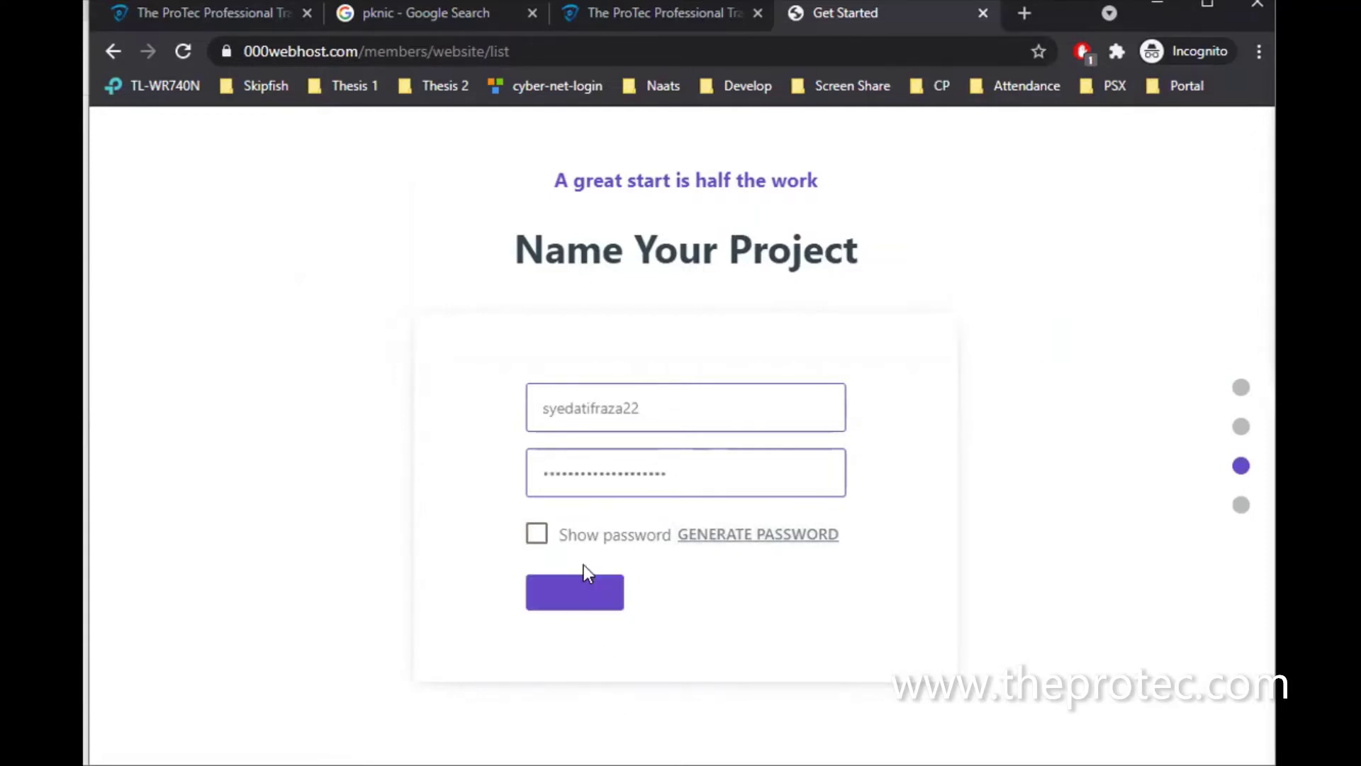
left_click(582, 601)
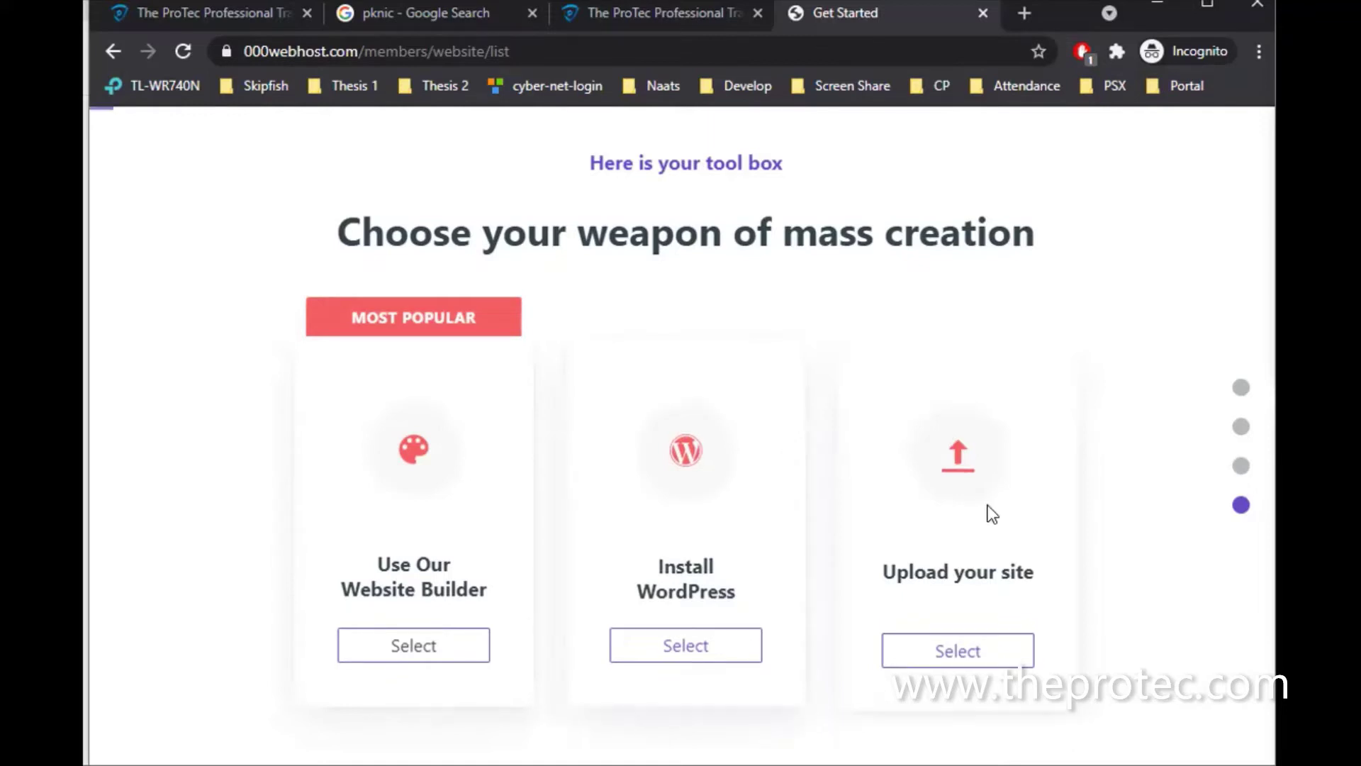
Choose 'Upload your site' on the tool box page to open the File Manager
left_click(975, 661)
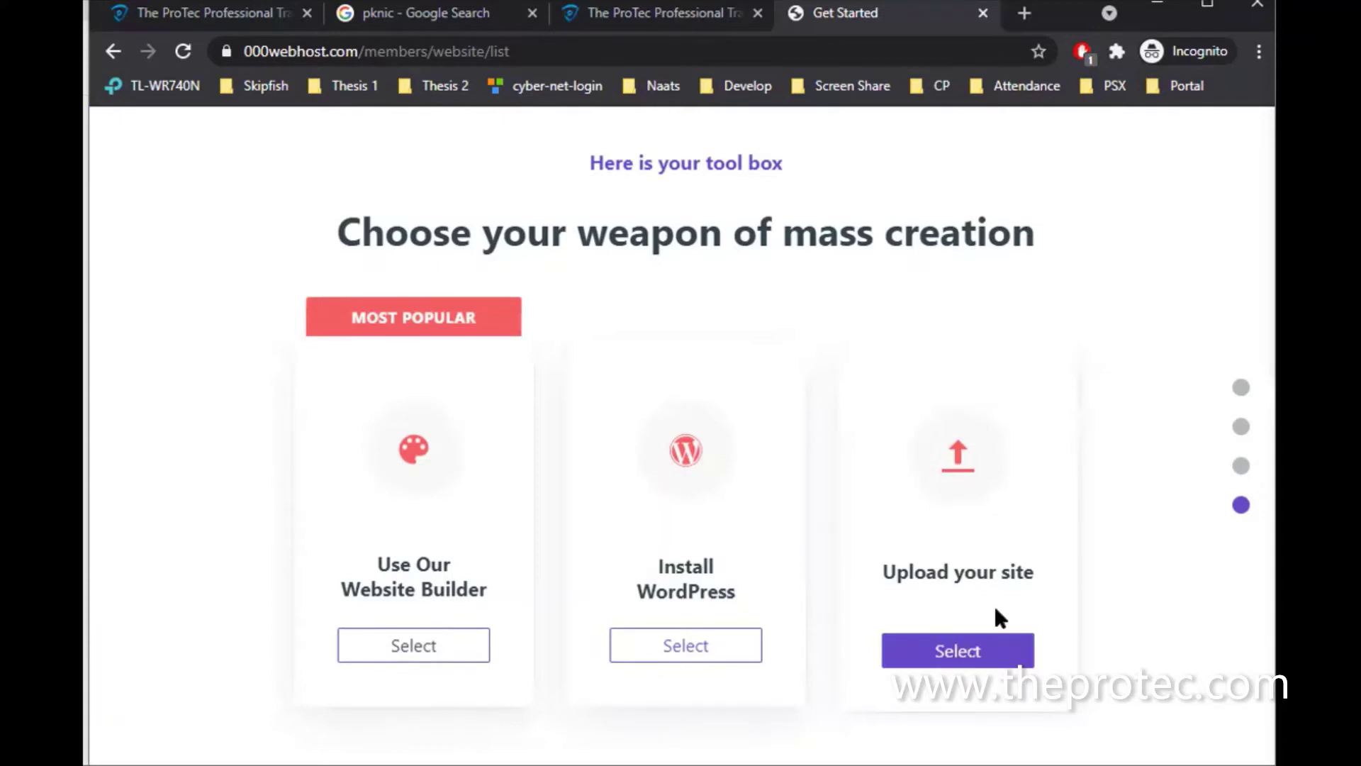
left_click(964, 650)
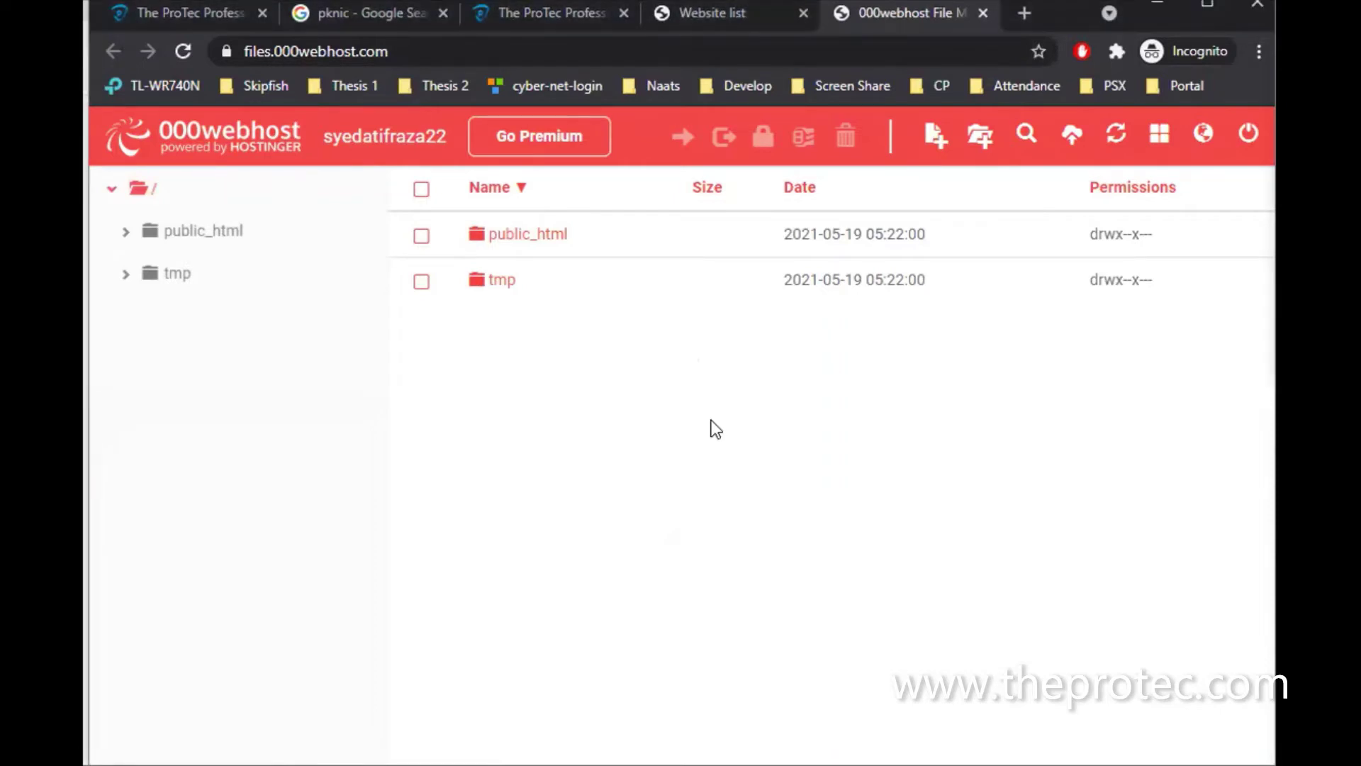
Select and open the public_html folder in the File Manager
left_click(528, 239)
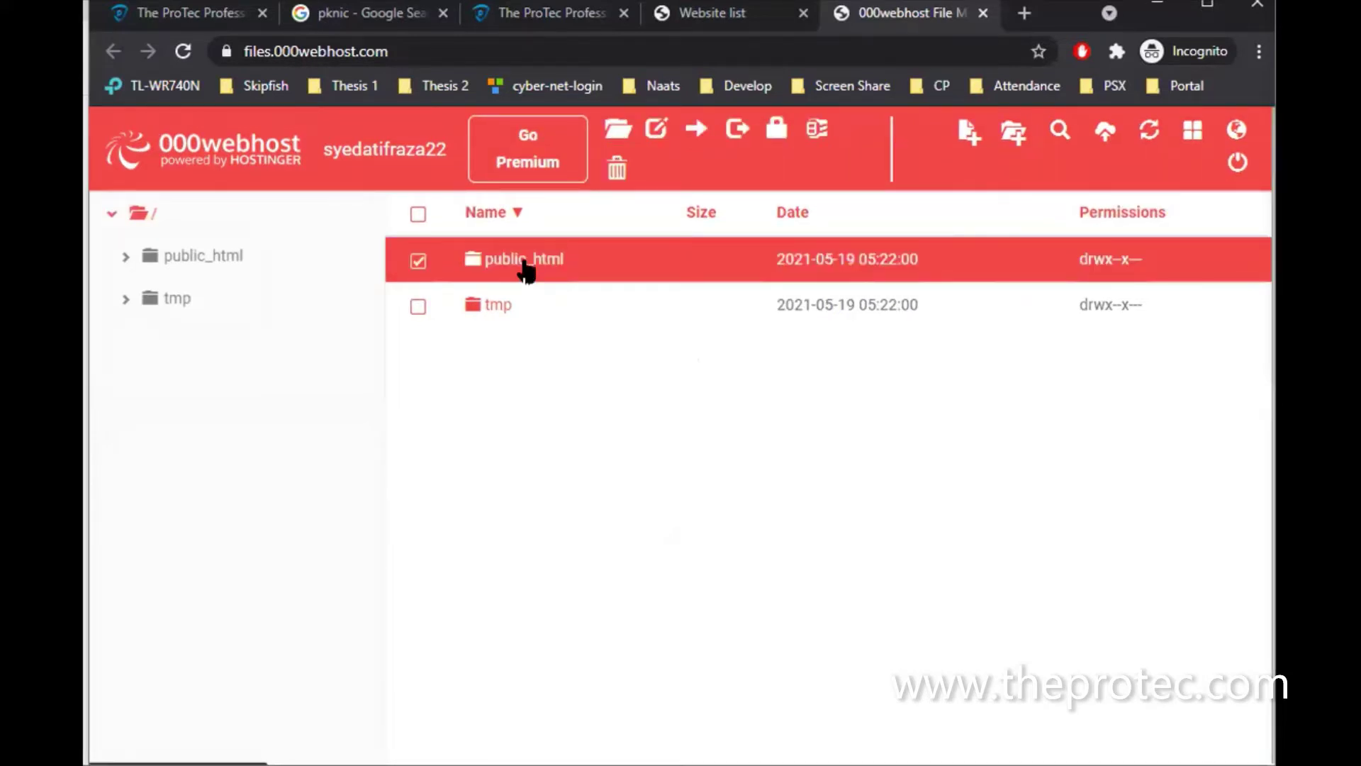
double_click(524, 268)
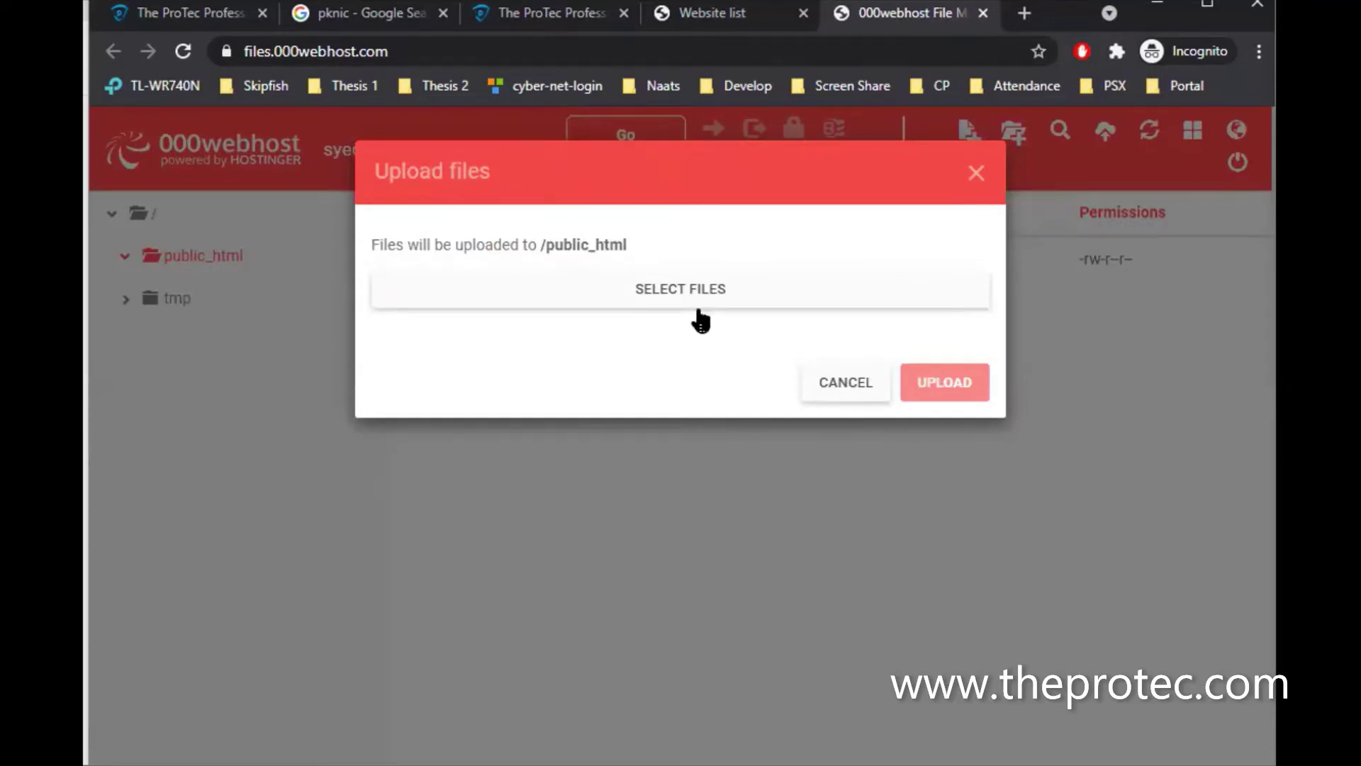
Drag learning-bootstrap.html from the local giz2021-s1 folder into the upload list and upload it
mouse_move(638, 763)
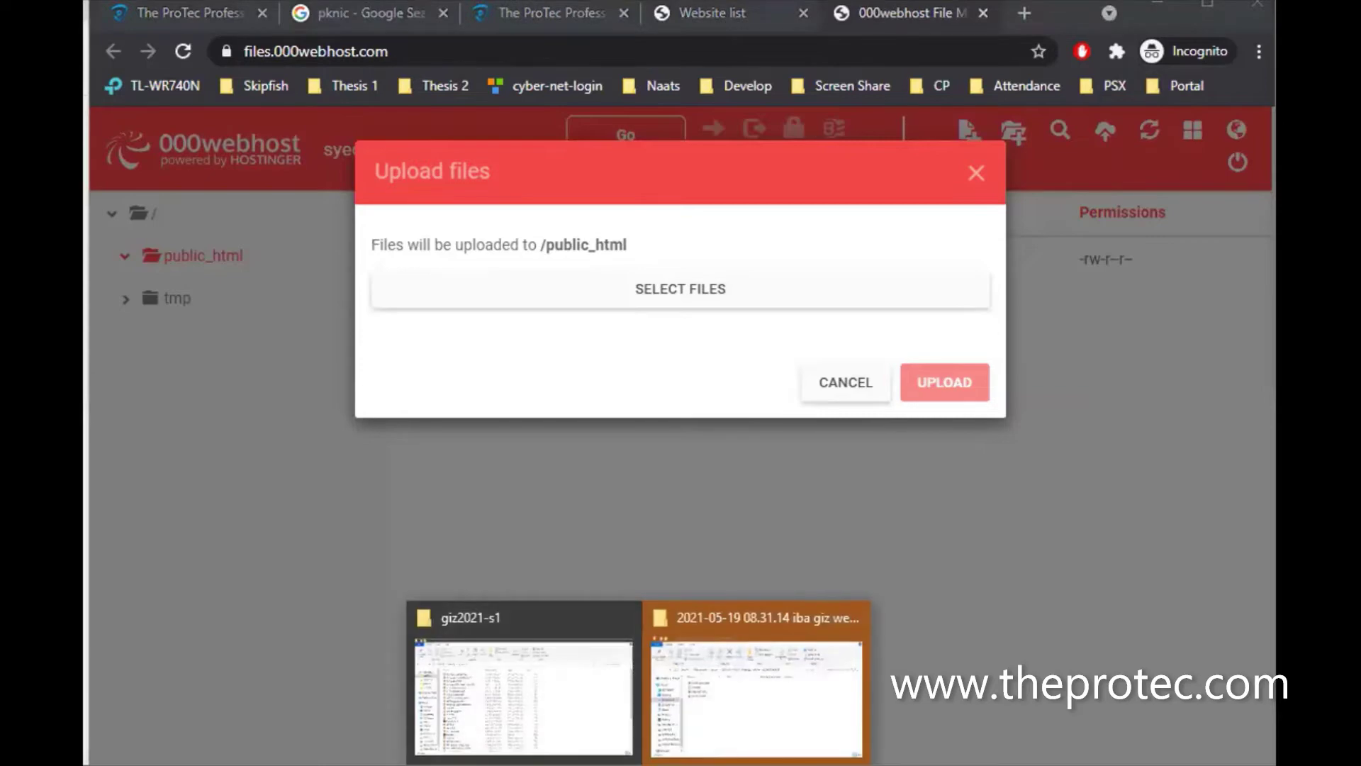
left_click(594, 726)
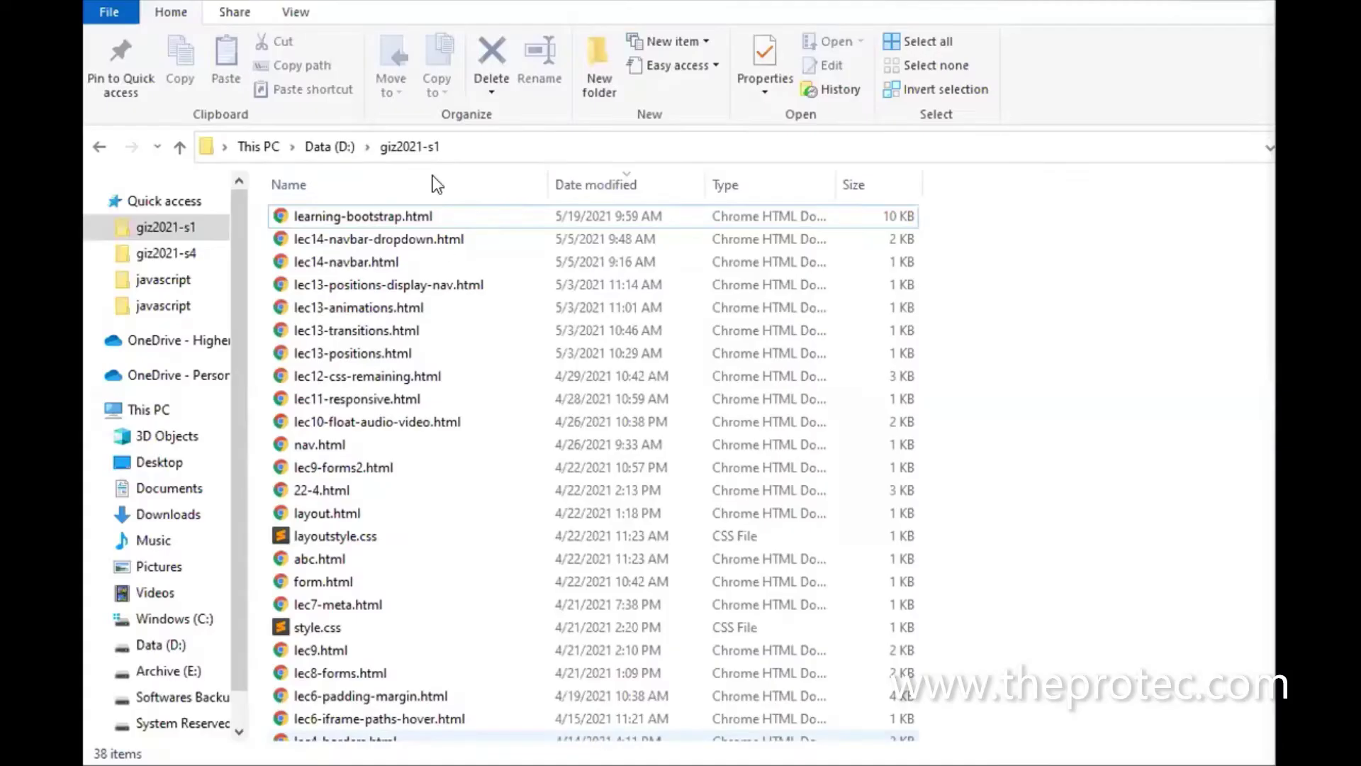
left_click_drag(387, 224, 674, 305)
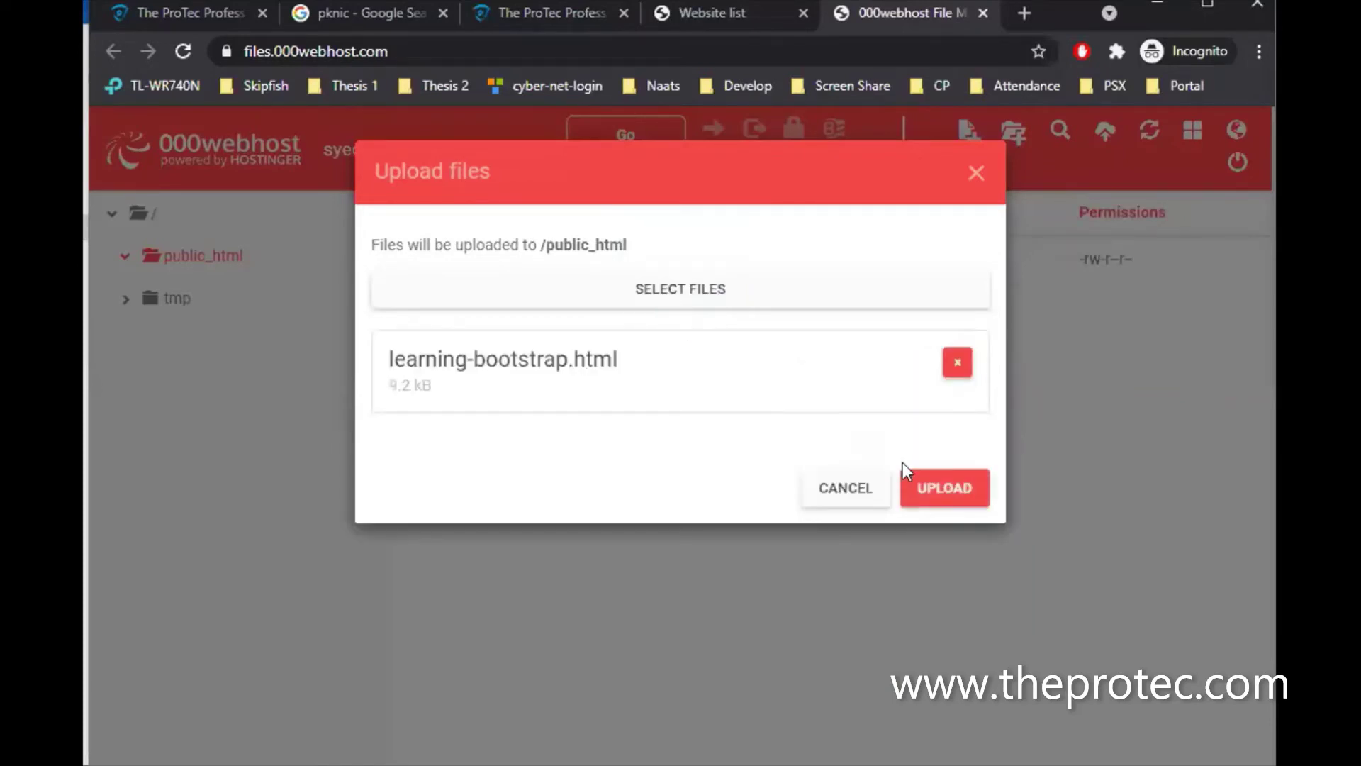
left_click(934, 482)
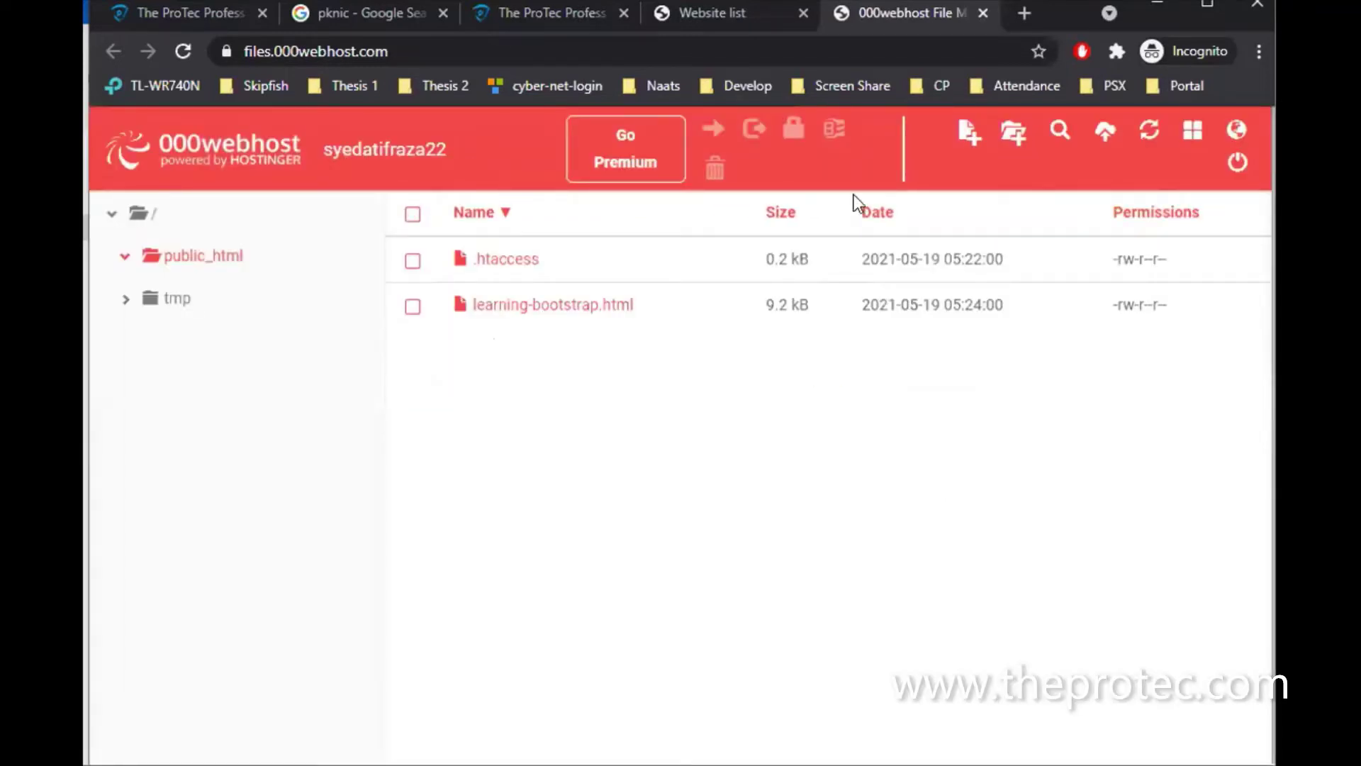
Return to the My Websites list and locate the new site's address
left_click(712, 10)
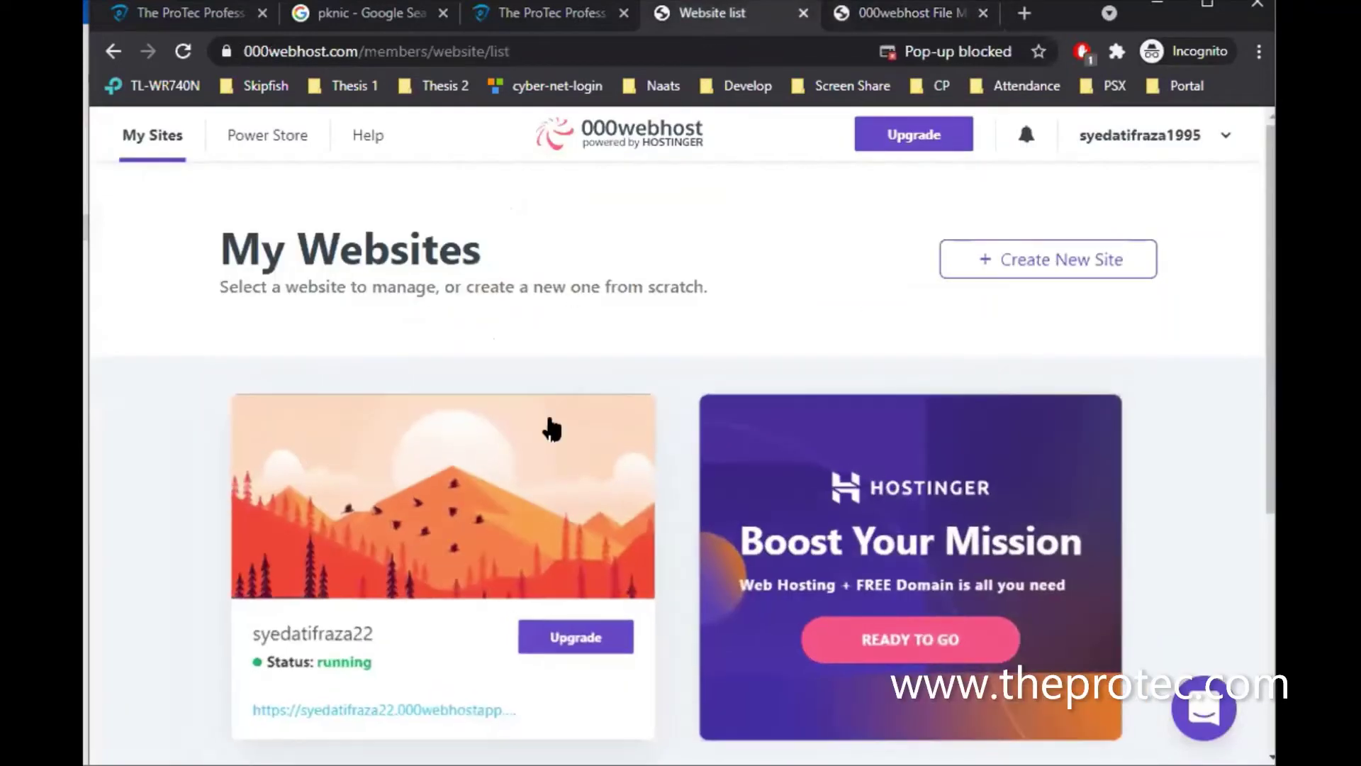
mouse_move(554, 440)
scroll(554, 440, "down", 2)
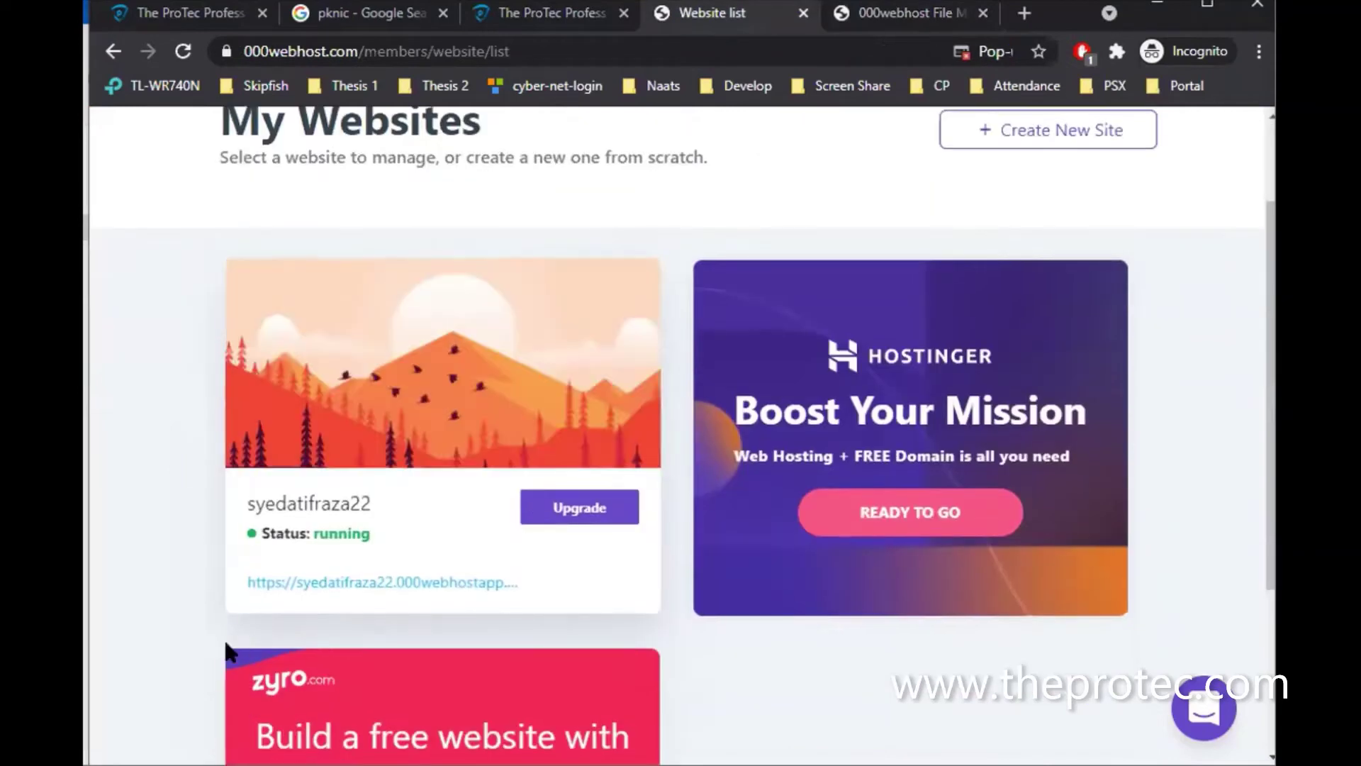
scroll(228, 651, "down", 1)
scroll(224, 636, "down", 3)
scroll(225, 647, "up", 5)
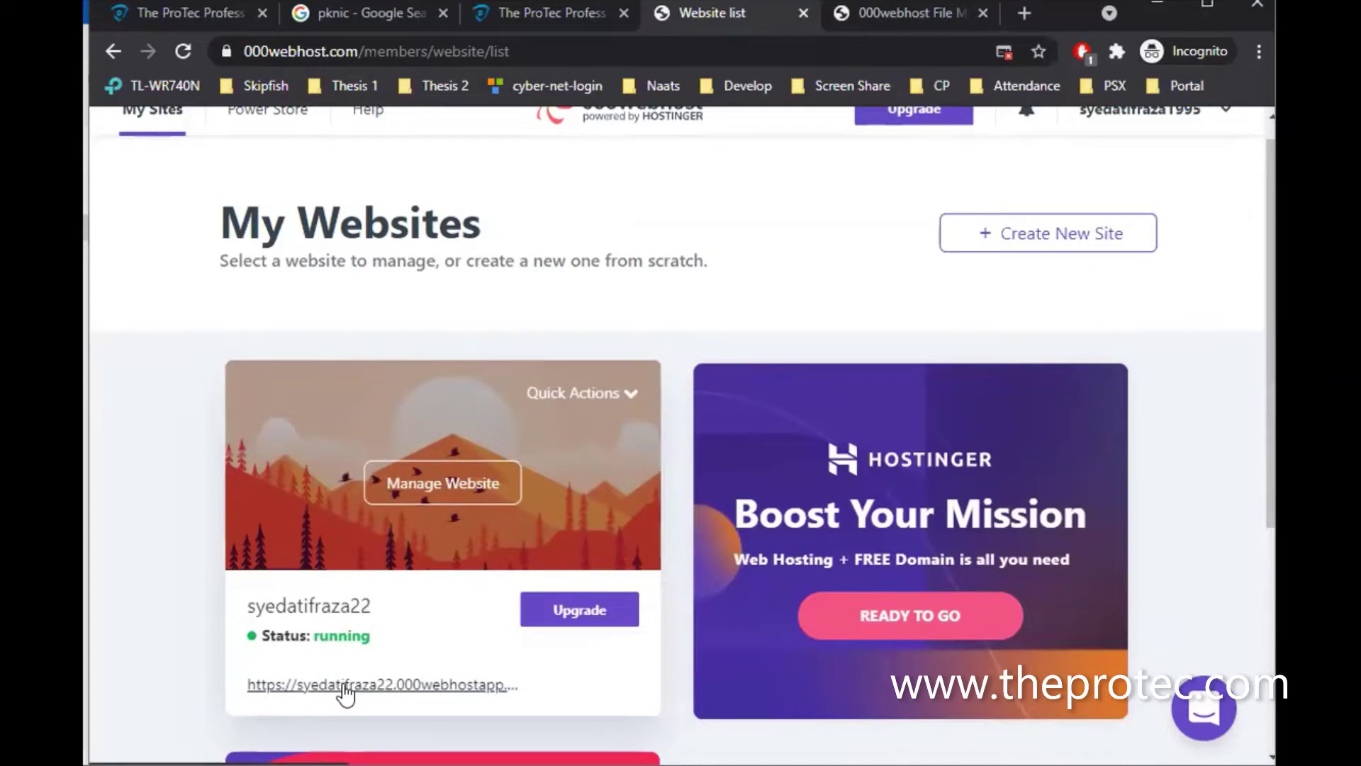
Open the site URL in a new tab, showing 000webhost's default welcome page
right_click(345, 688)
left_click(419, 480)
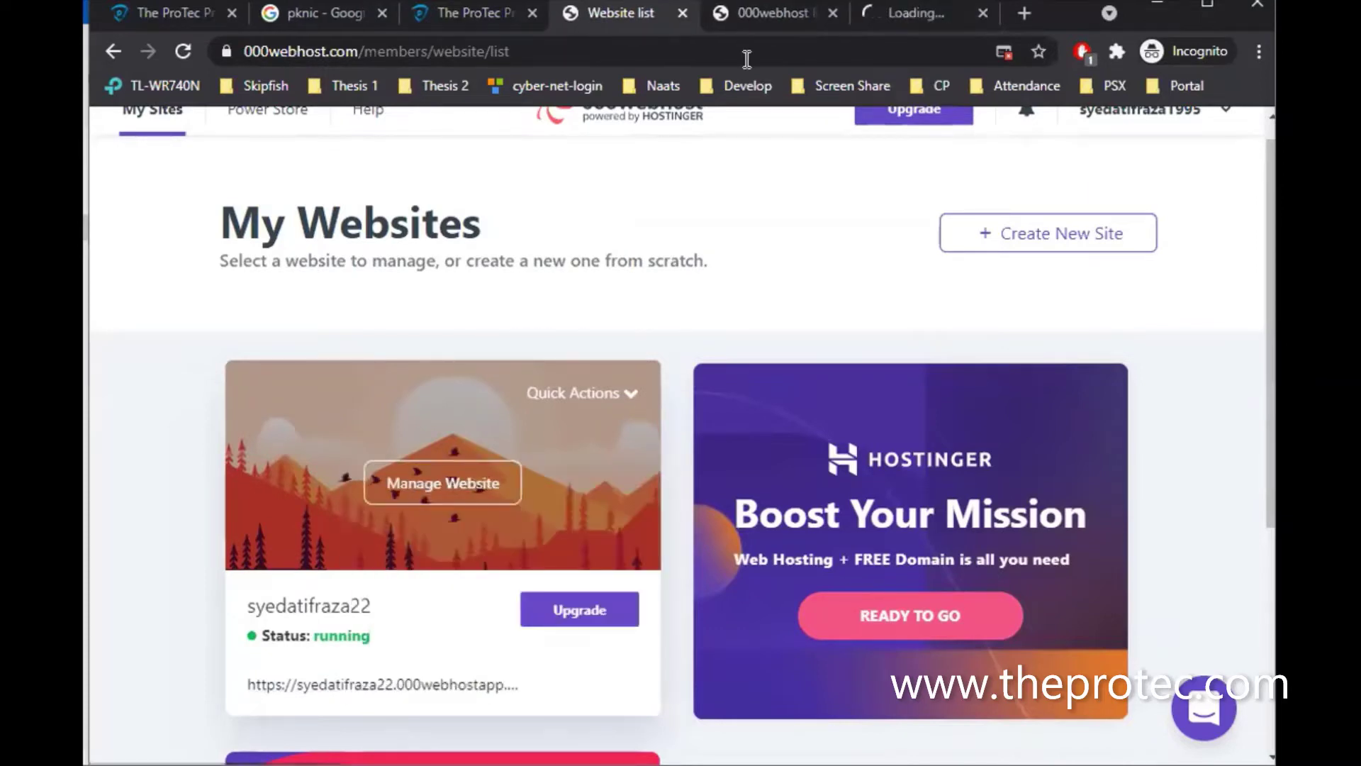
left_click(896, 14)
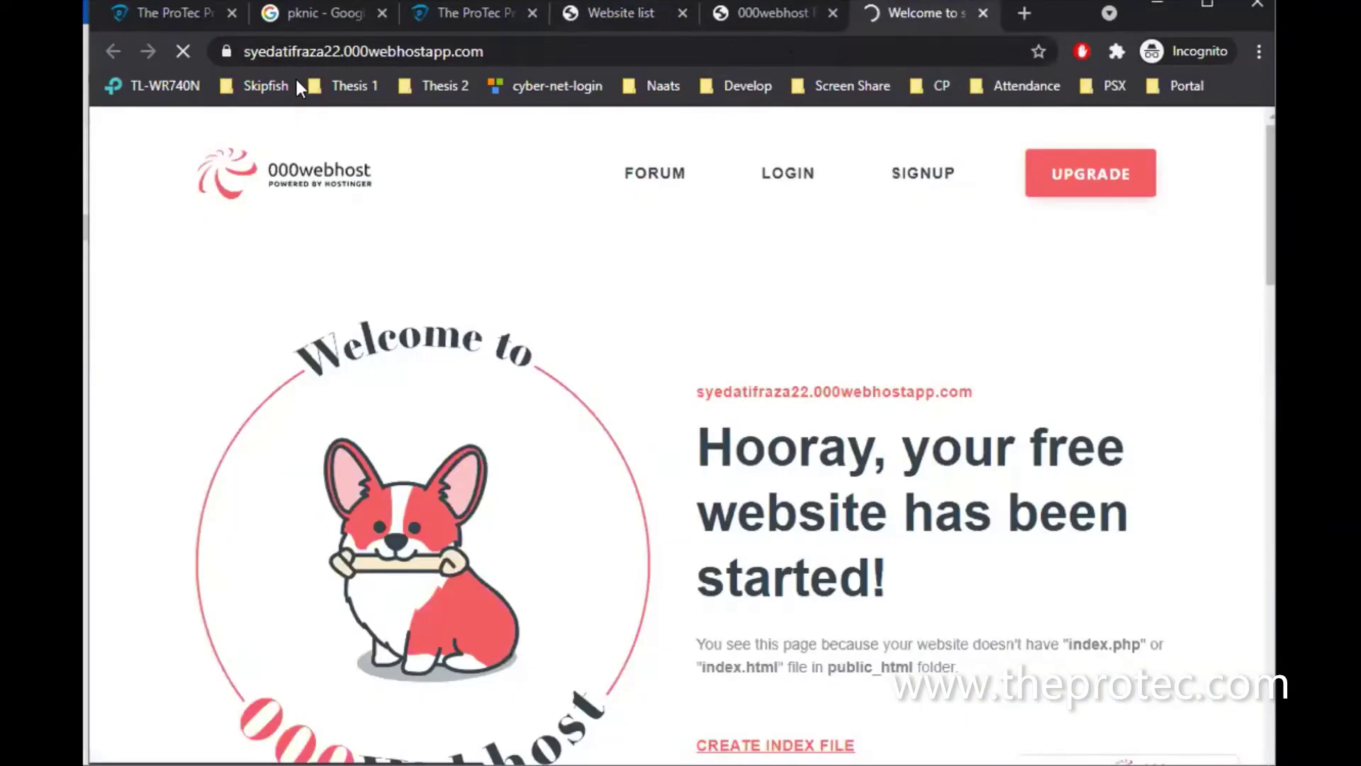
left_click(523, 51)
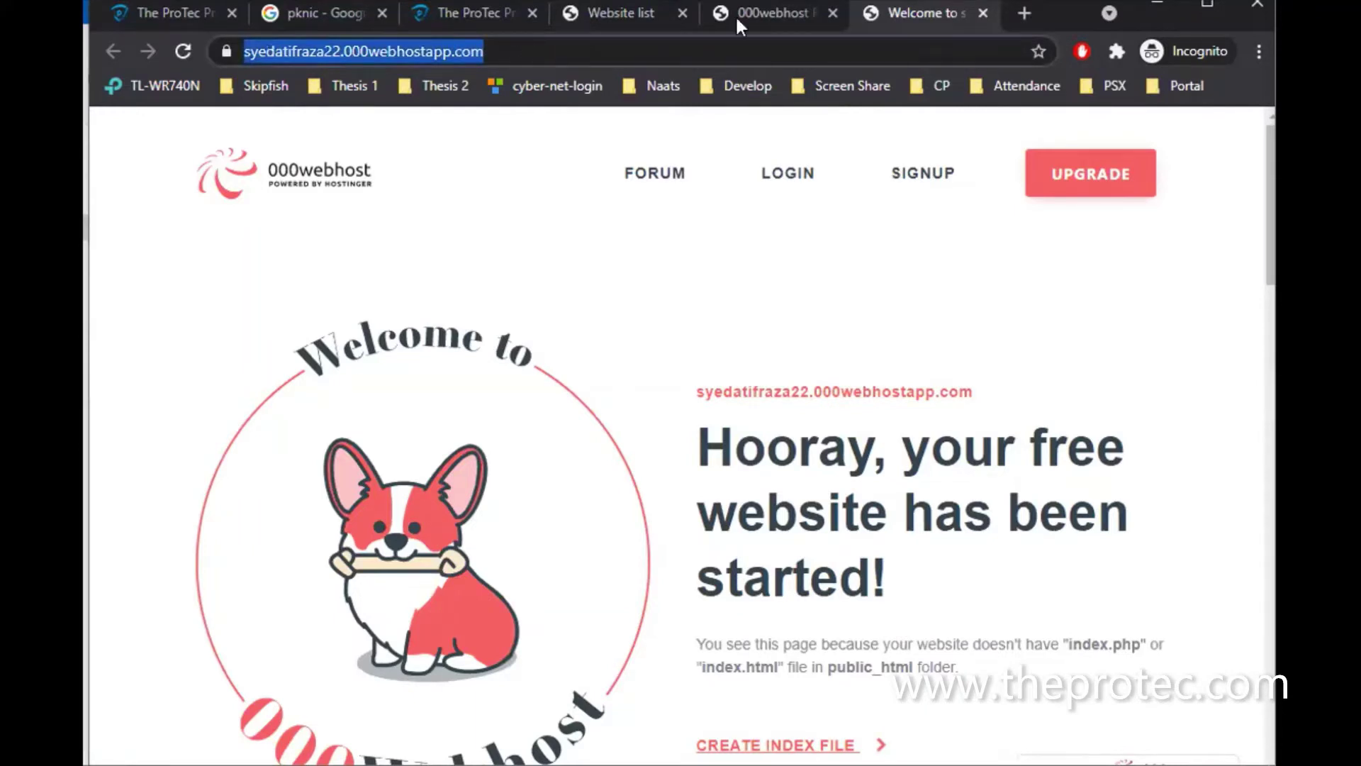
left_click(773, 14)
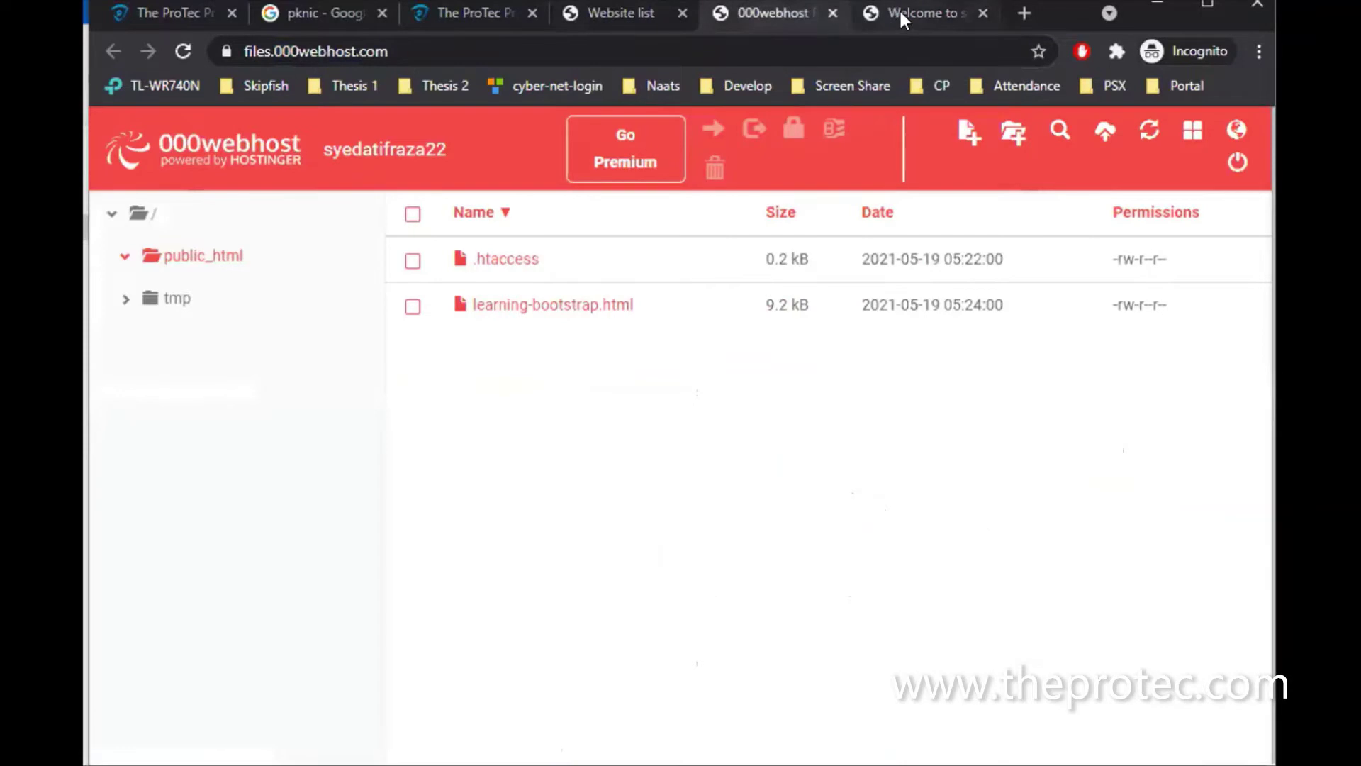
left_click(899, 10)
left_click(521, 51)
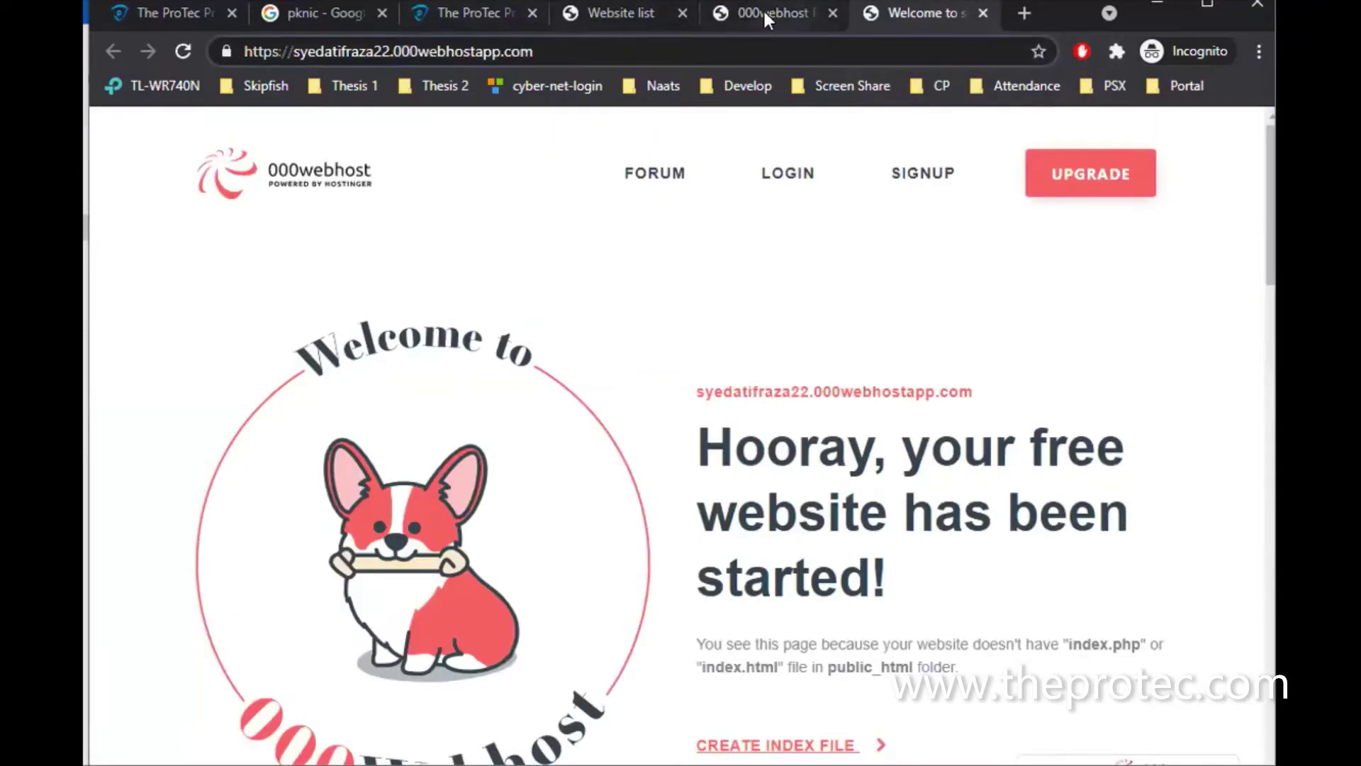
left_click(763, 10)
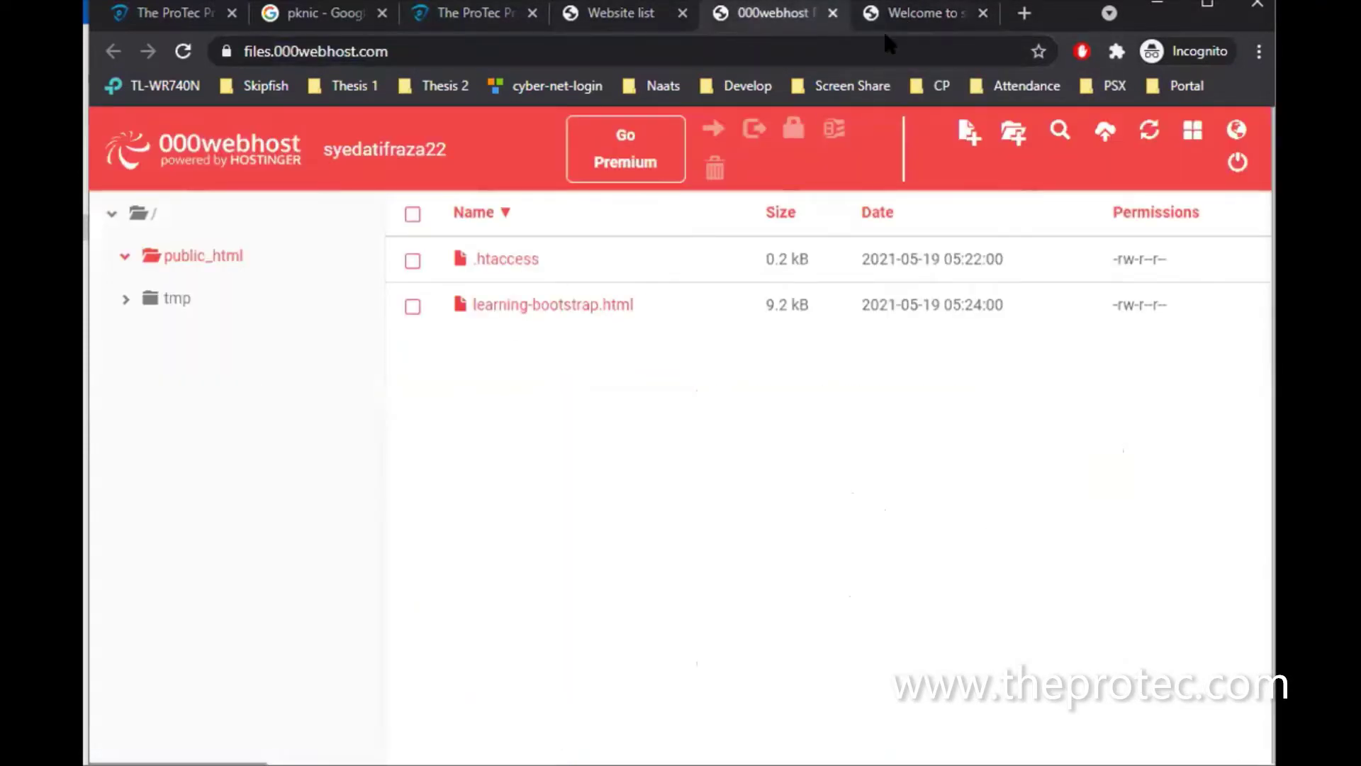
left_click(917, 11)
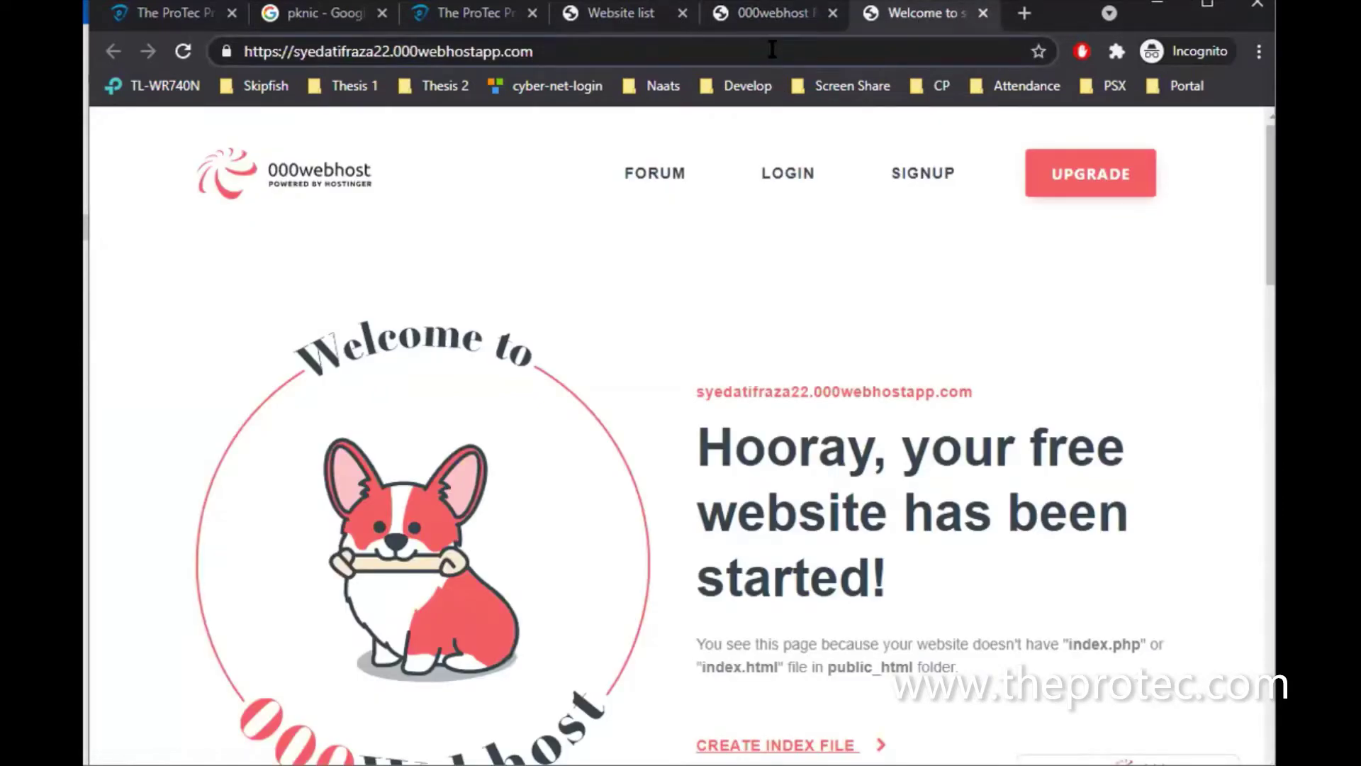
Load /learning-bootstrap.html on the live site and scroll through the unstyled page
type("/")
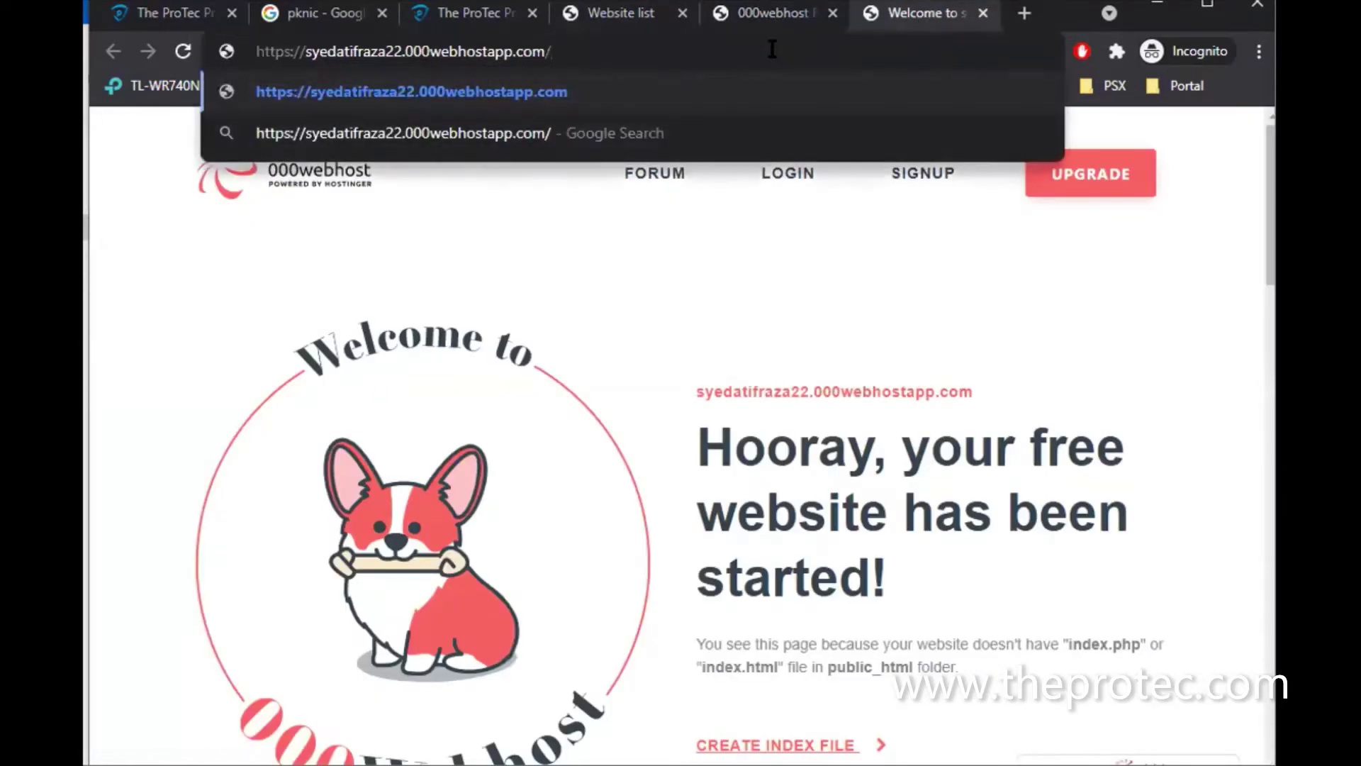
type("learning")
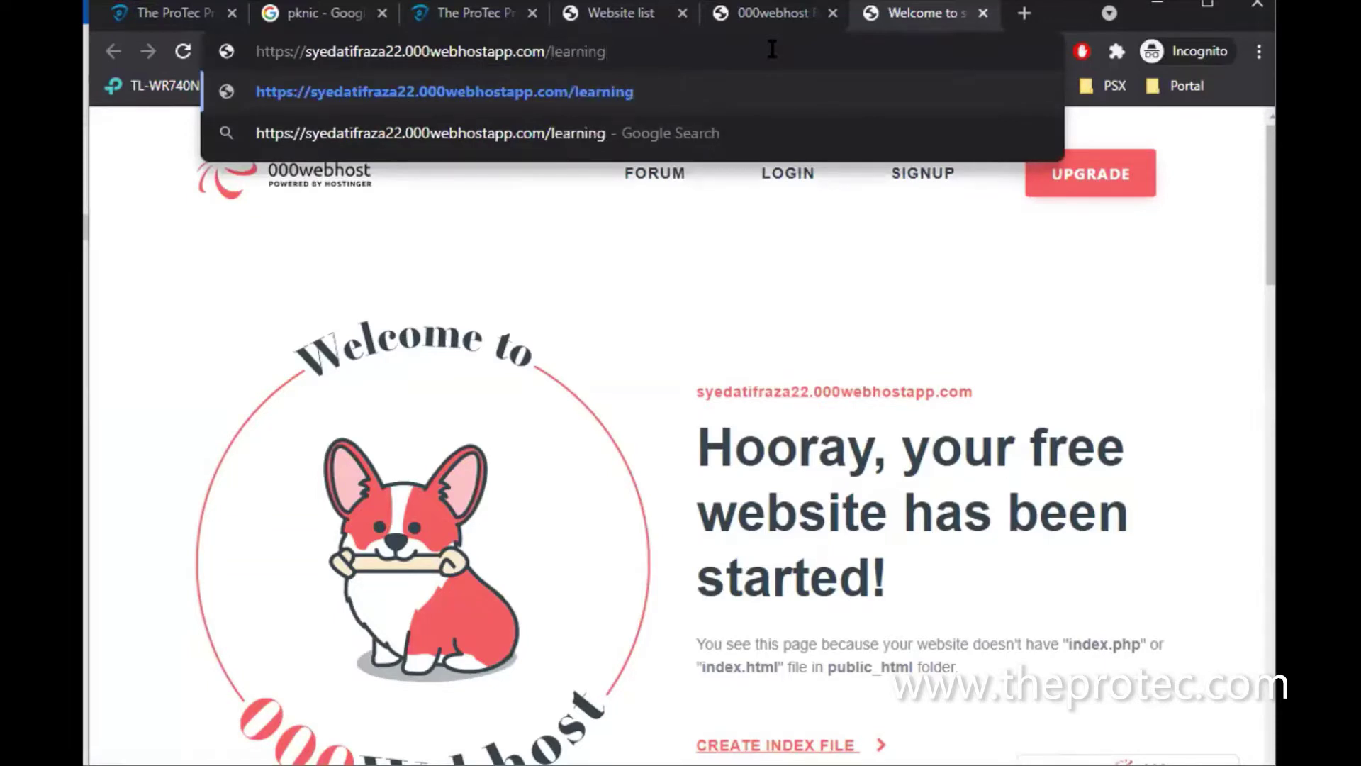
type("-bootst")
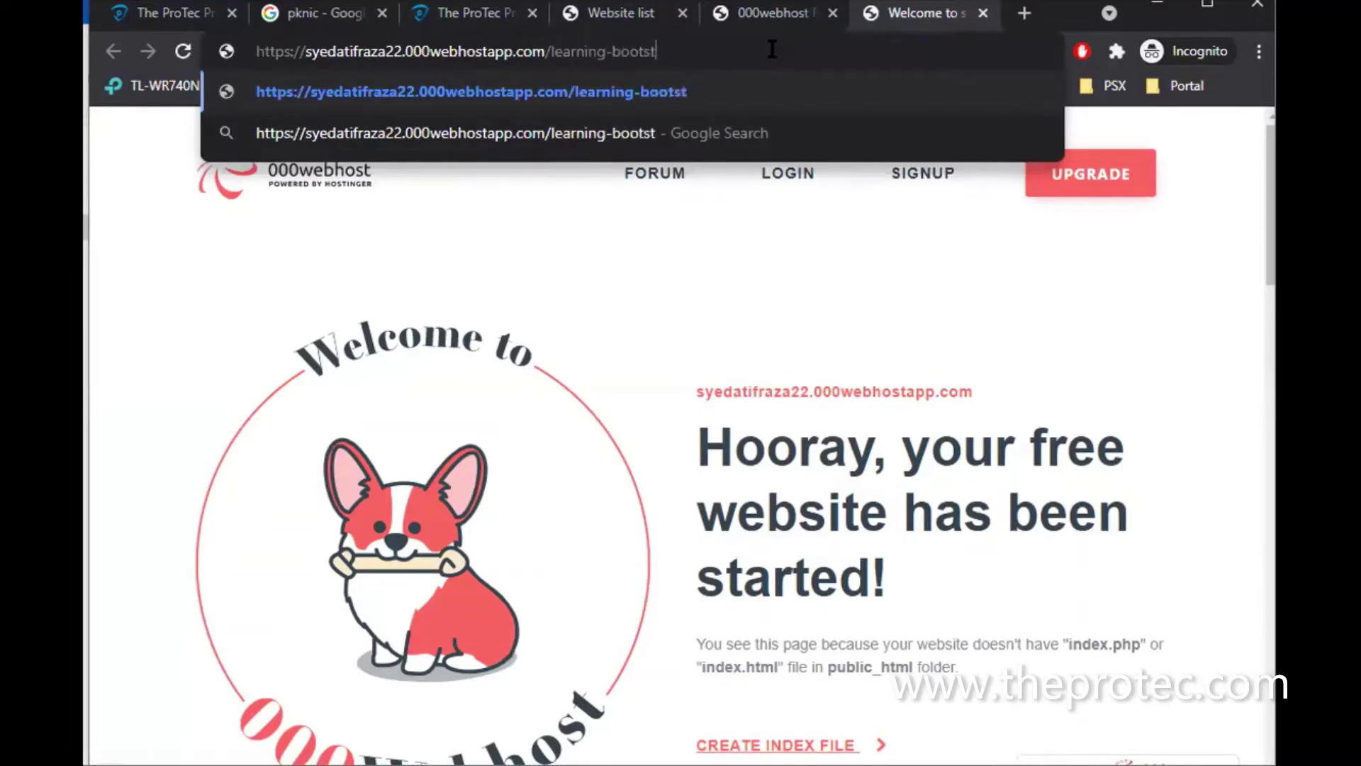
type("rap.html")
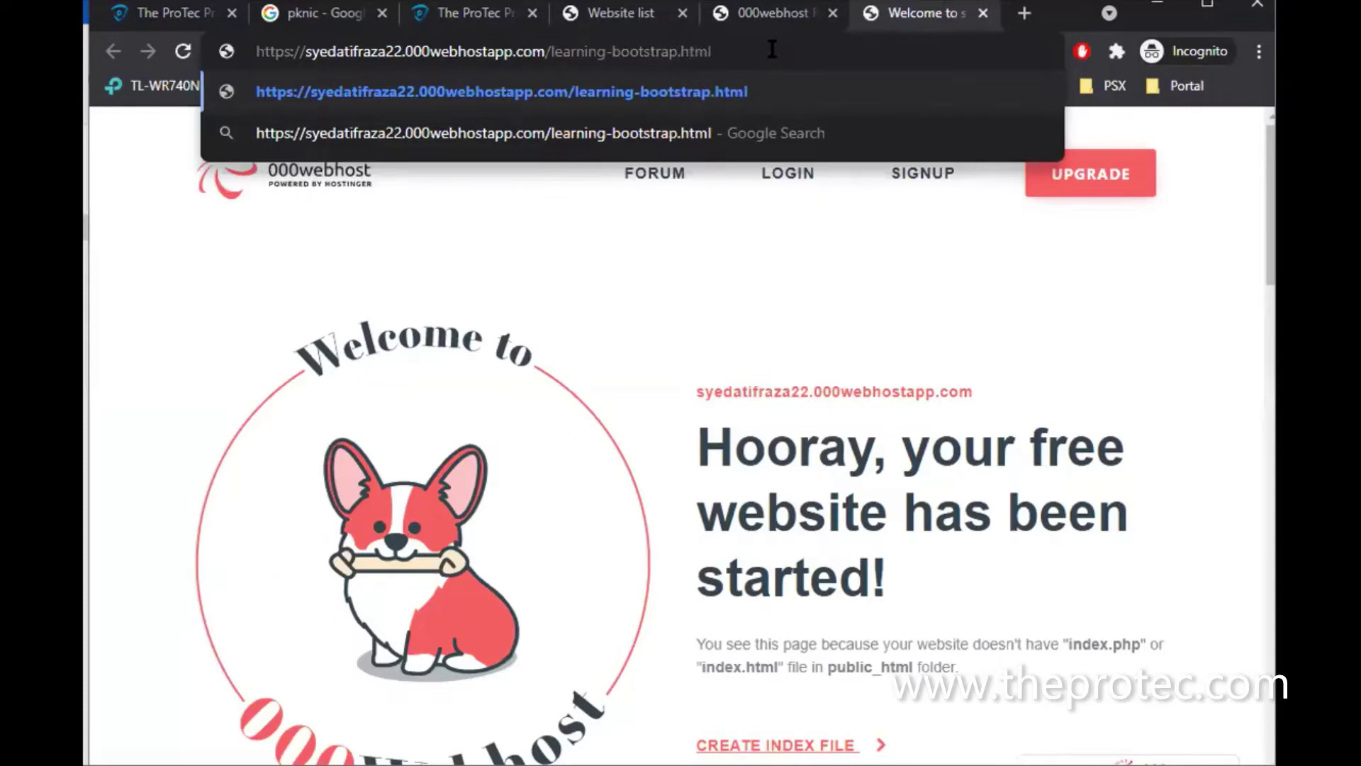
key("Return")
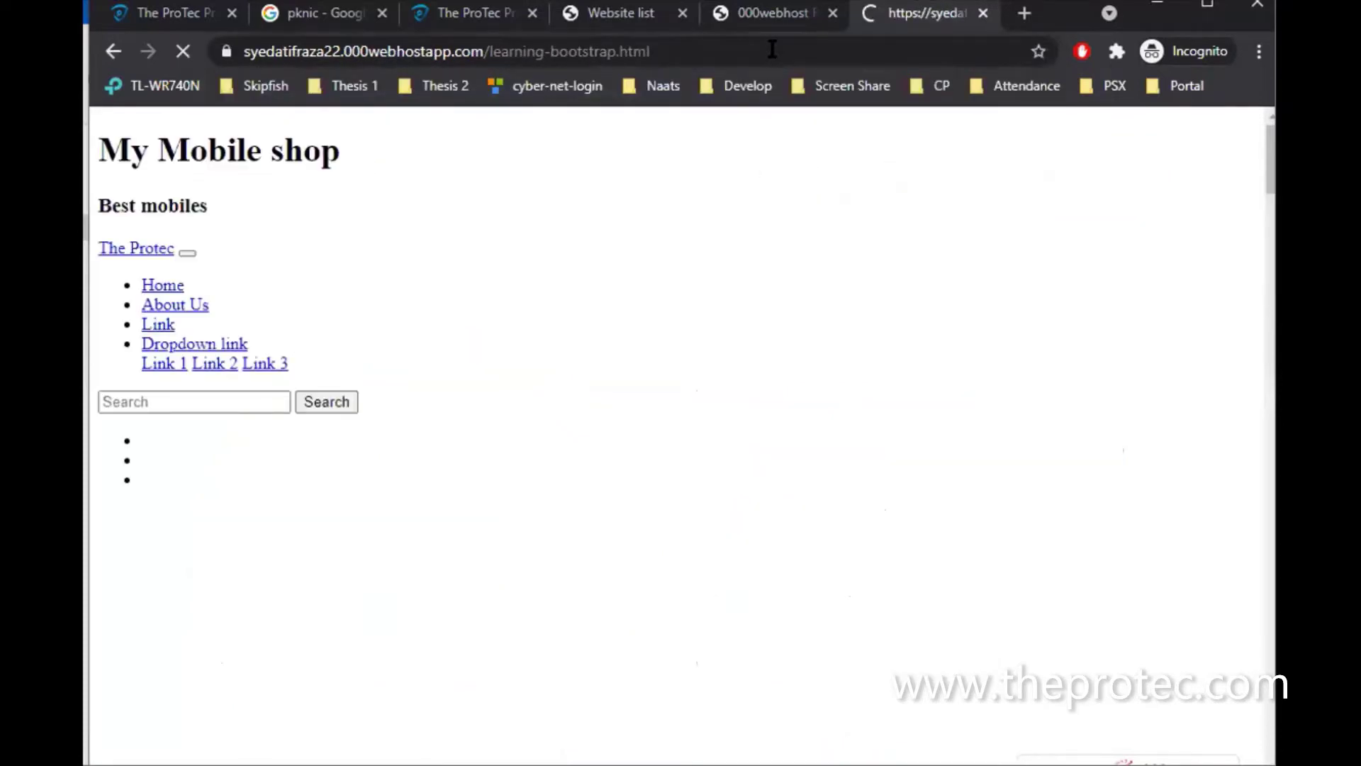
scroll(686, 432, "down", 8)
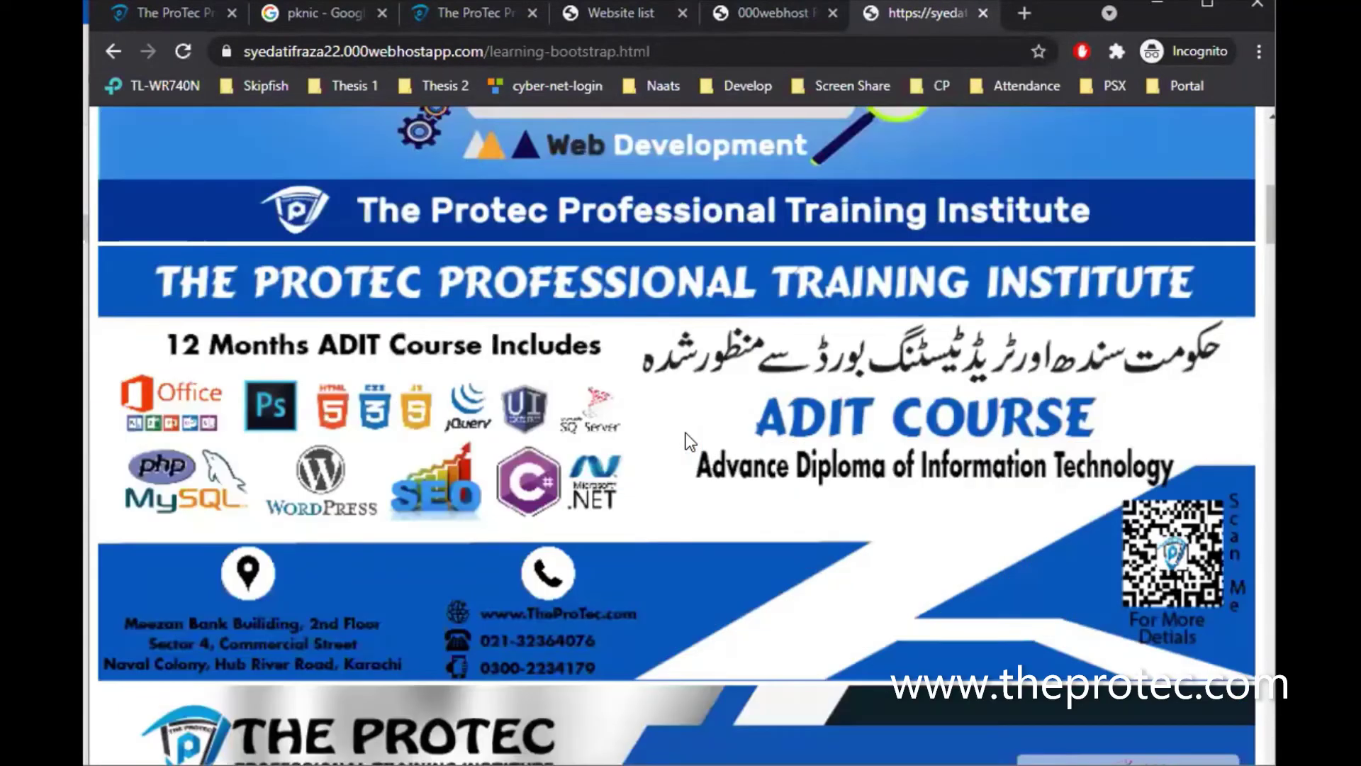
scroll(687, 434, "down", 20)
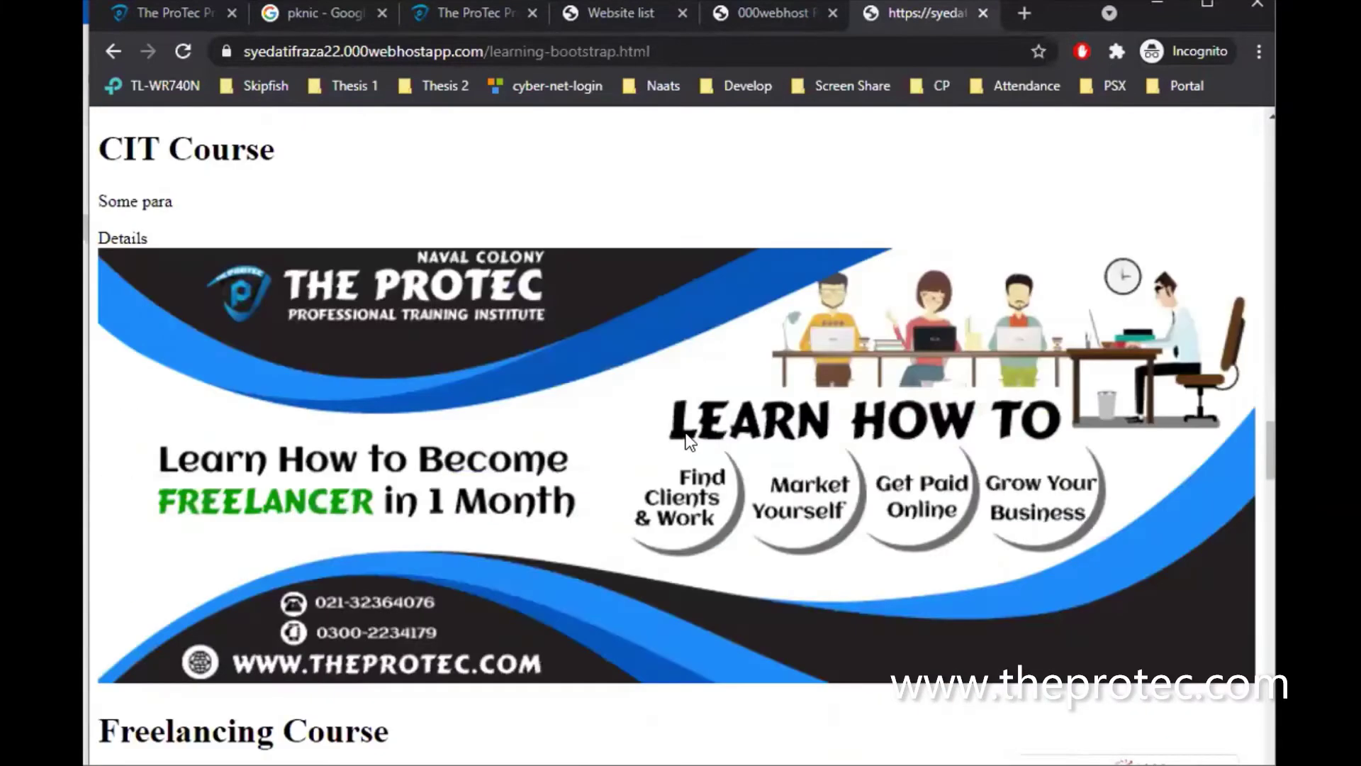
scroll(685, 433, "down", 20)
scroll(685, 433, "up", 4)
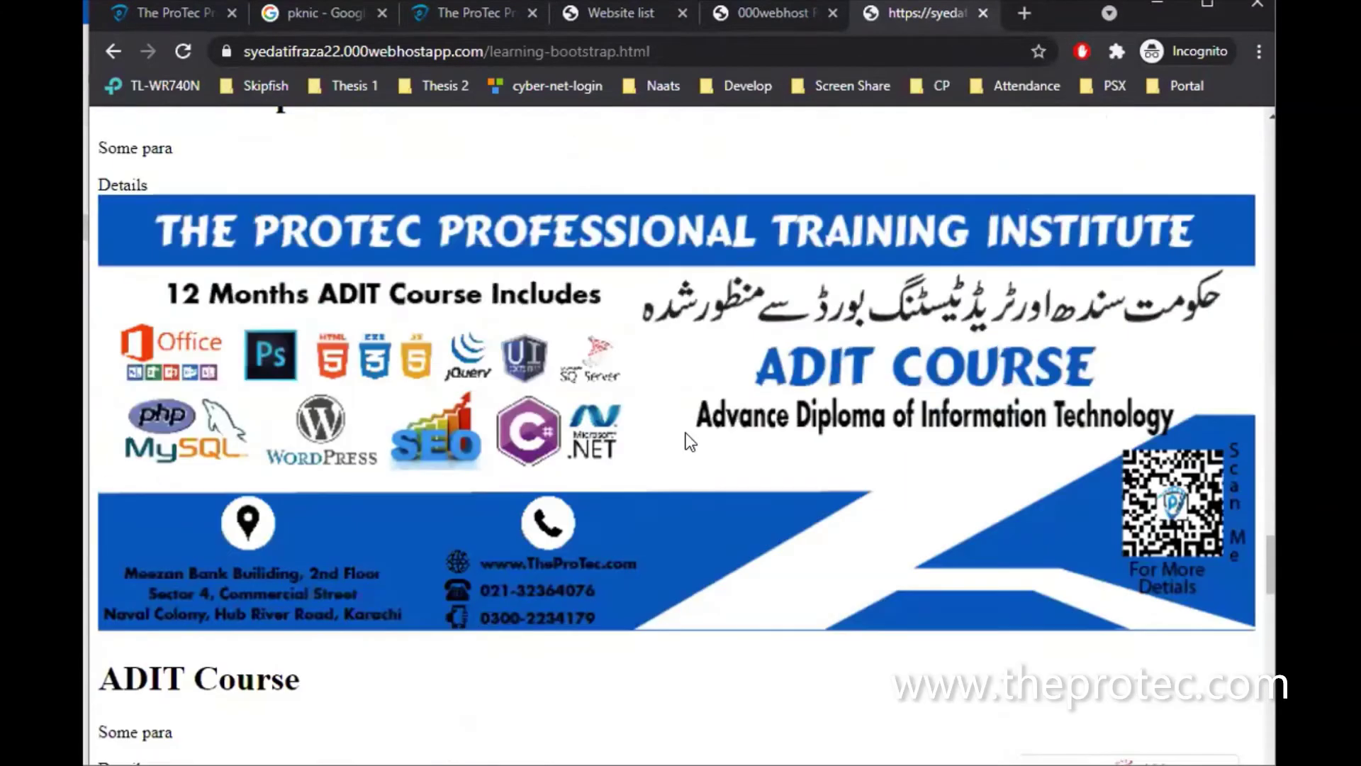
scroll(686, 434, "up", 15)
scroll(686, 434, "down", 12)
scroll(687, 434, "up", 12)
scroll(686, 434, "down", 12)
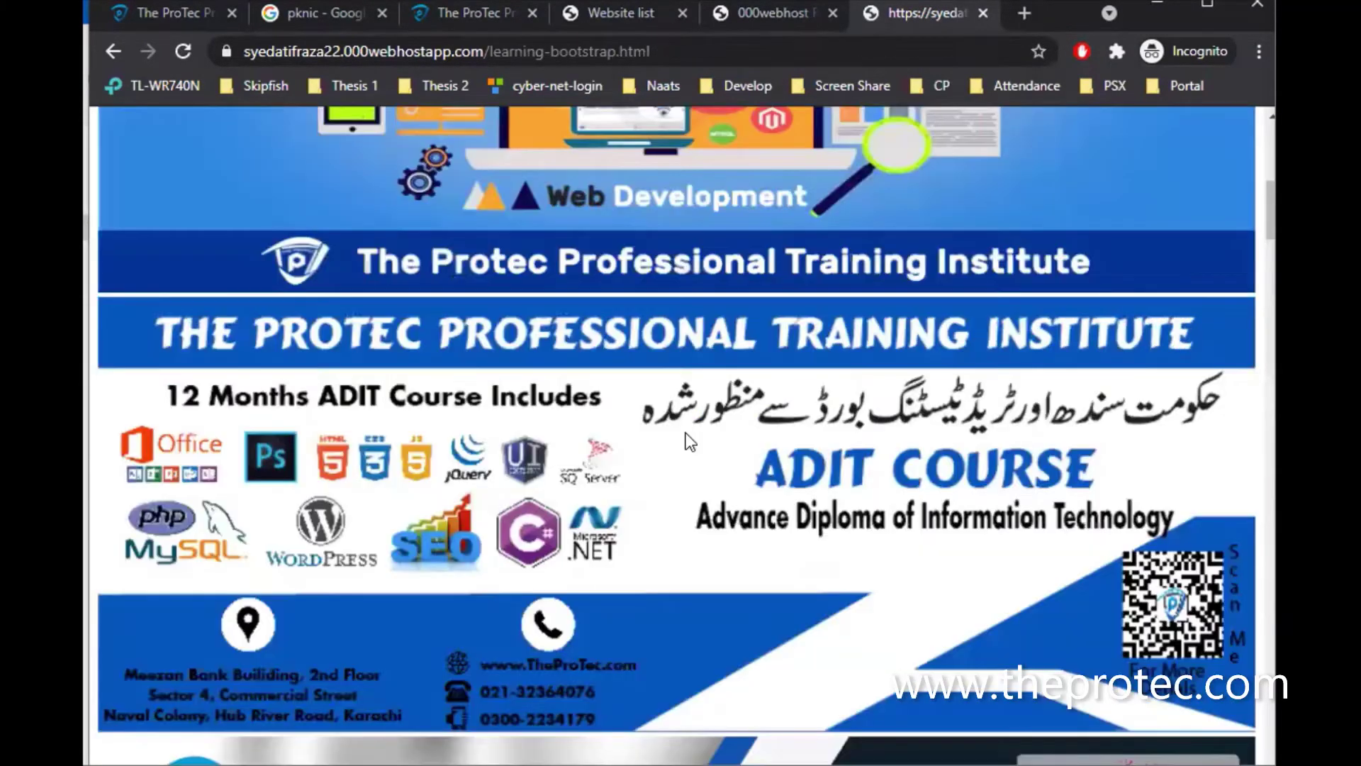
scroll(689, 441, "up", 10)
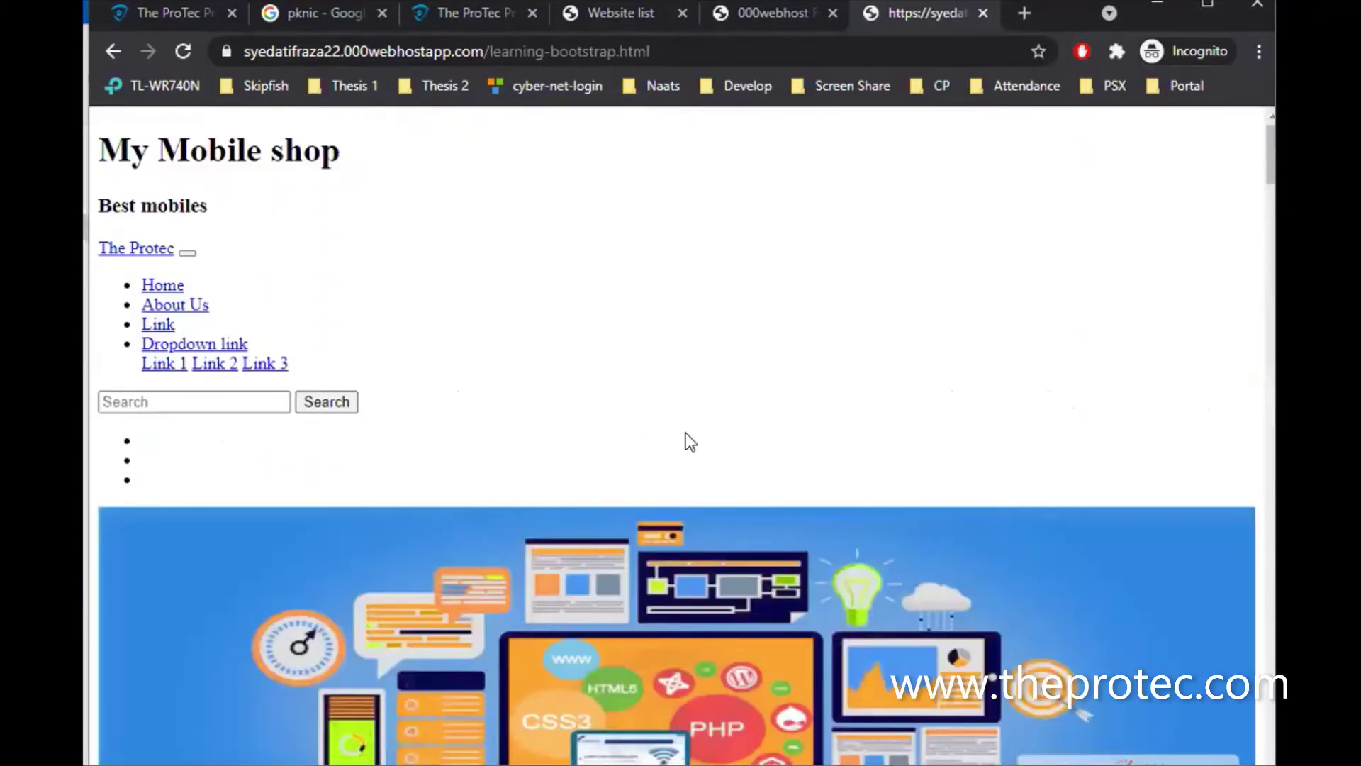
Open learning-bootstrap.html in the editor, inspect the bootstrap paths on lines 7–9, and close unchanged
left_click(738, 11)
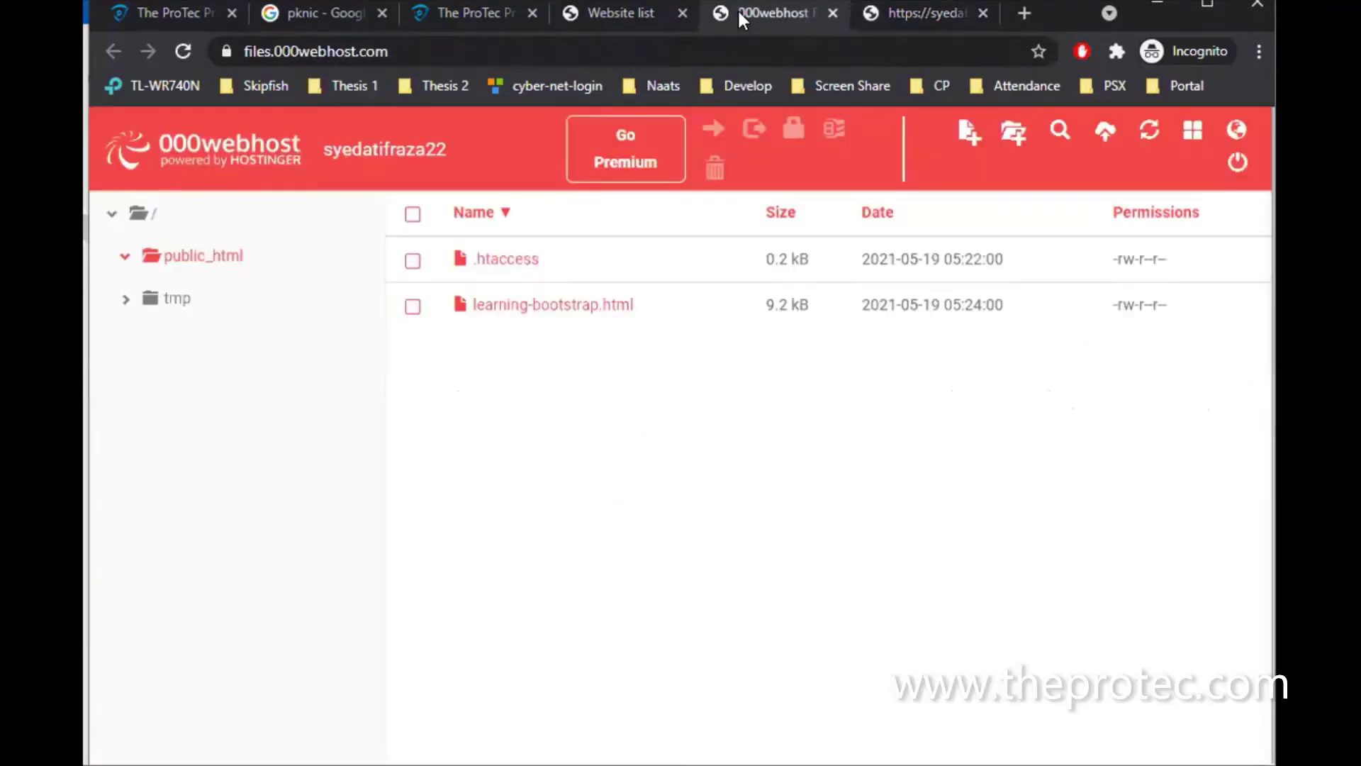
left_click(533, 312)
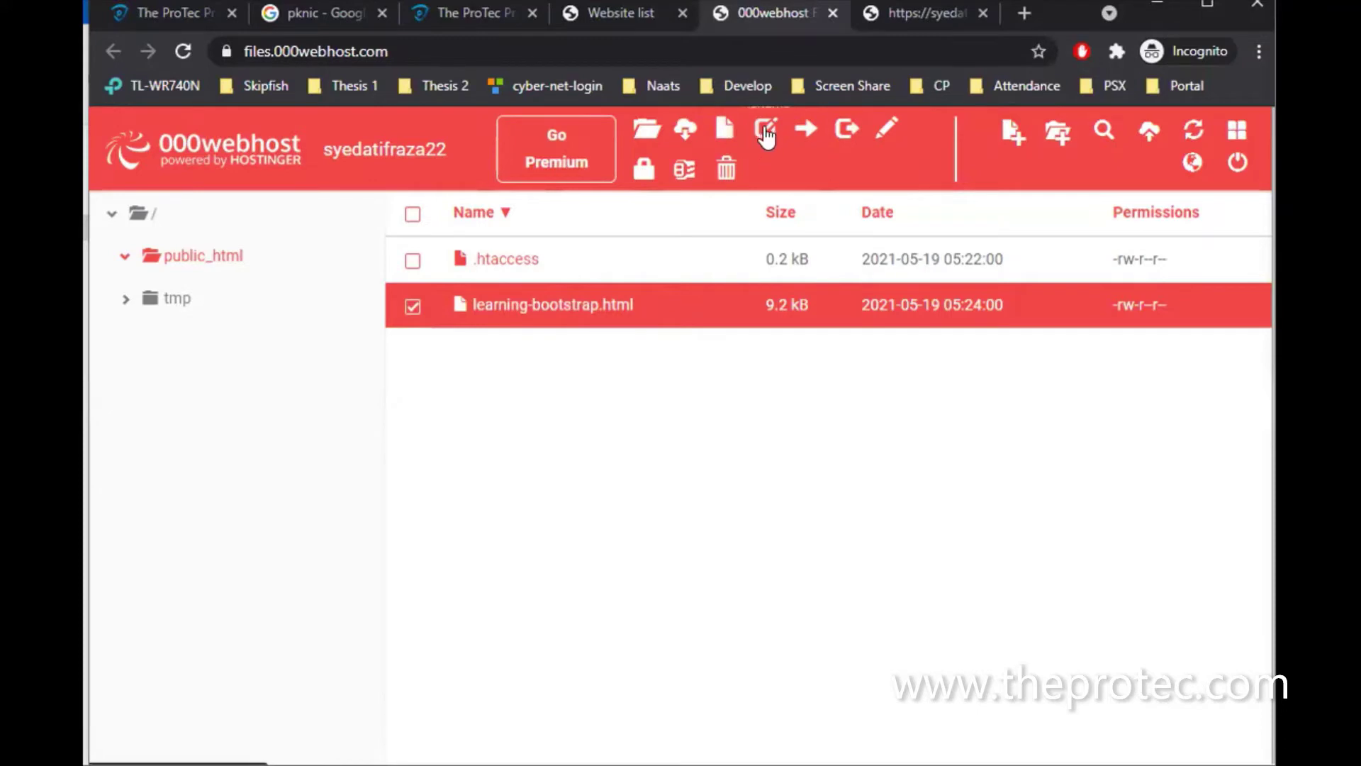
left_click(886, 131)
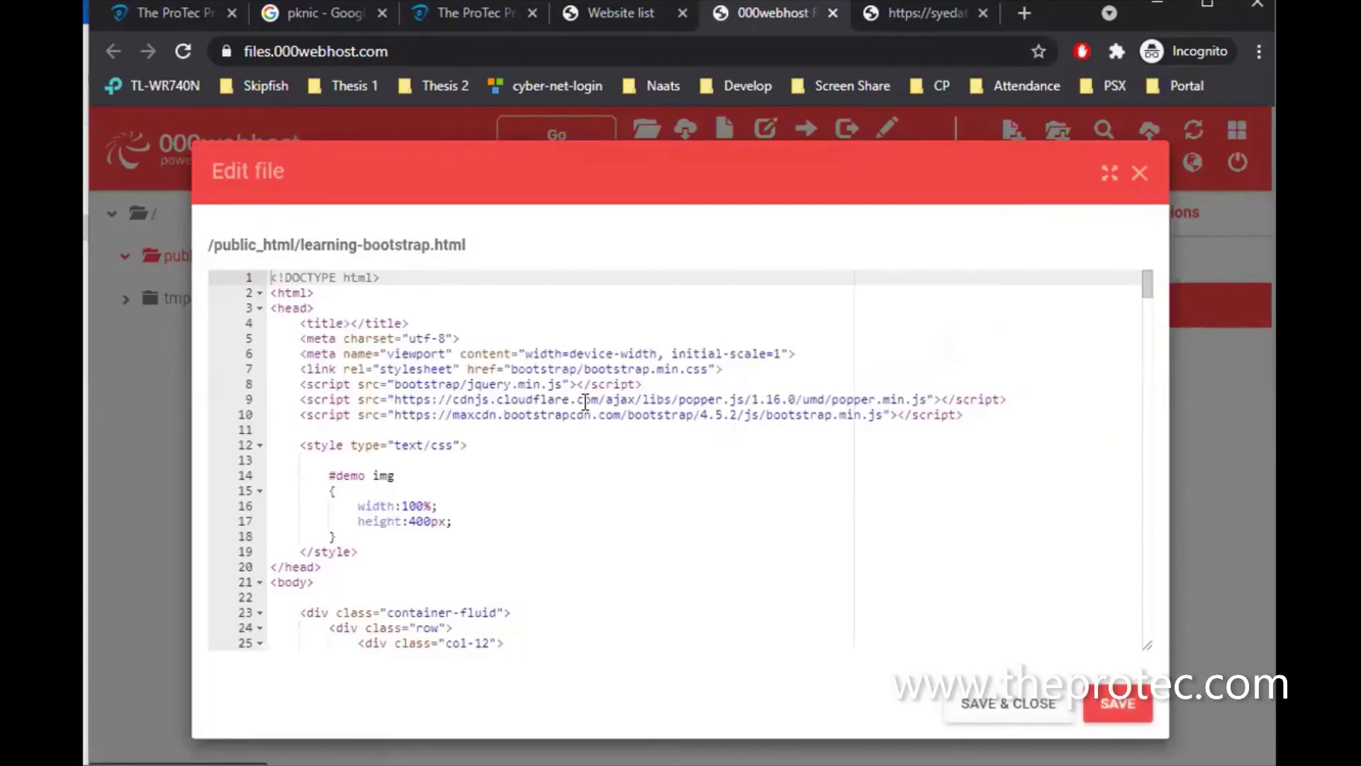
left_click(401, 384)
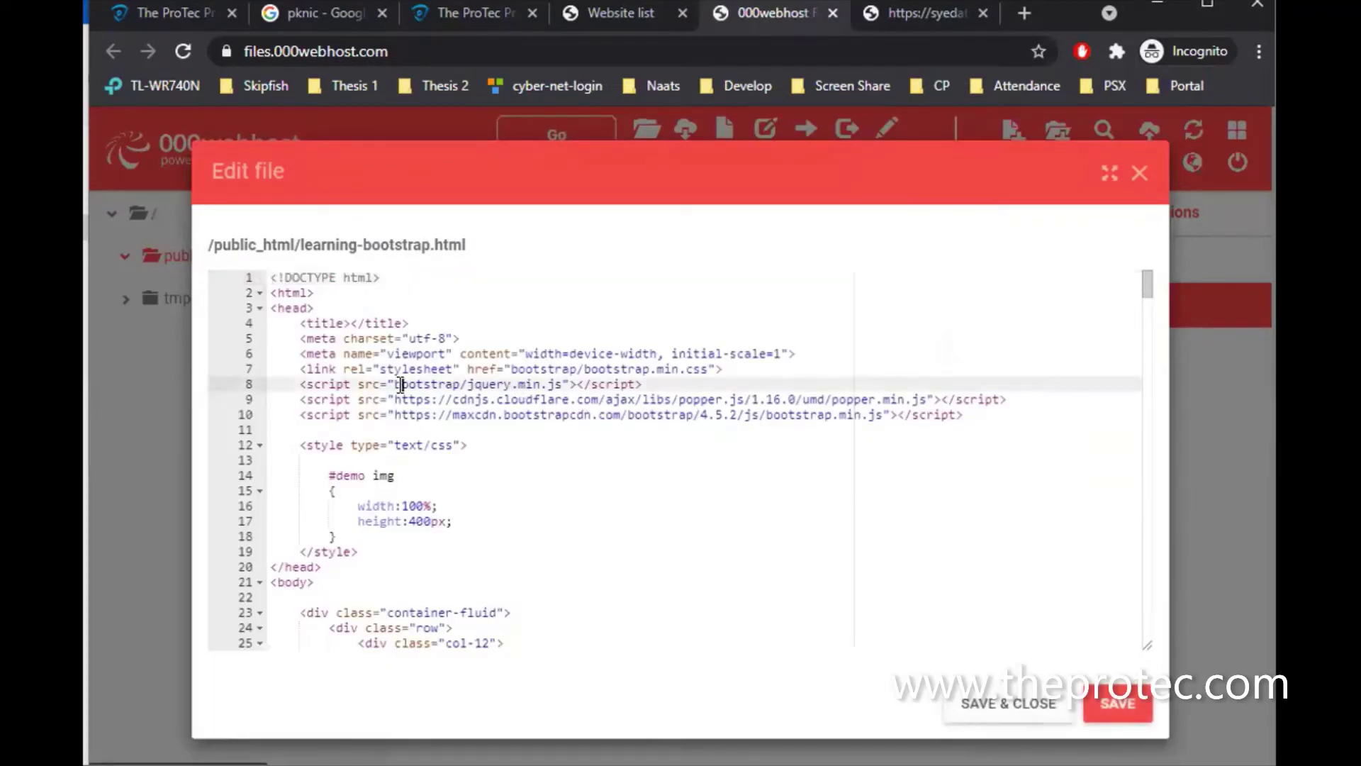
left_click(397, 367)
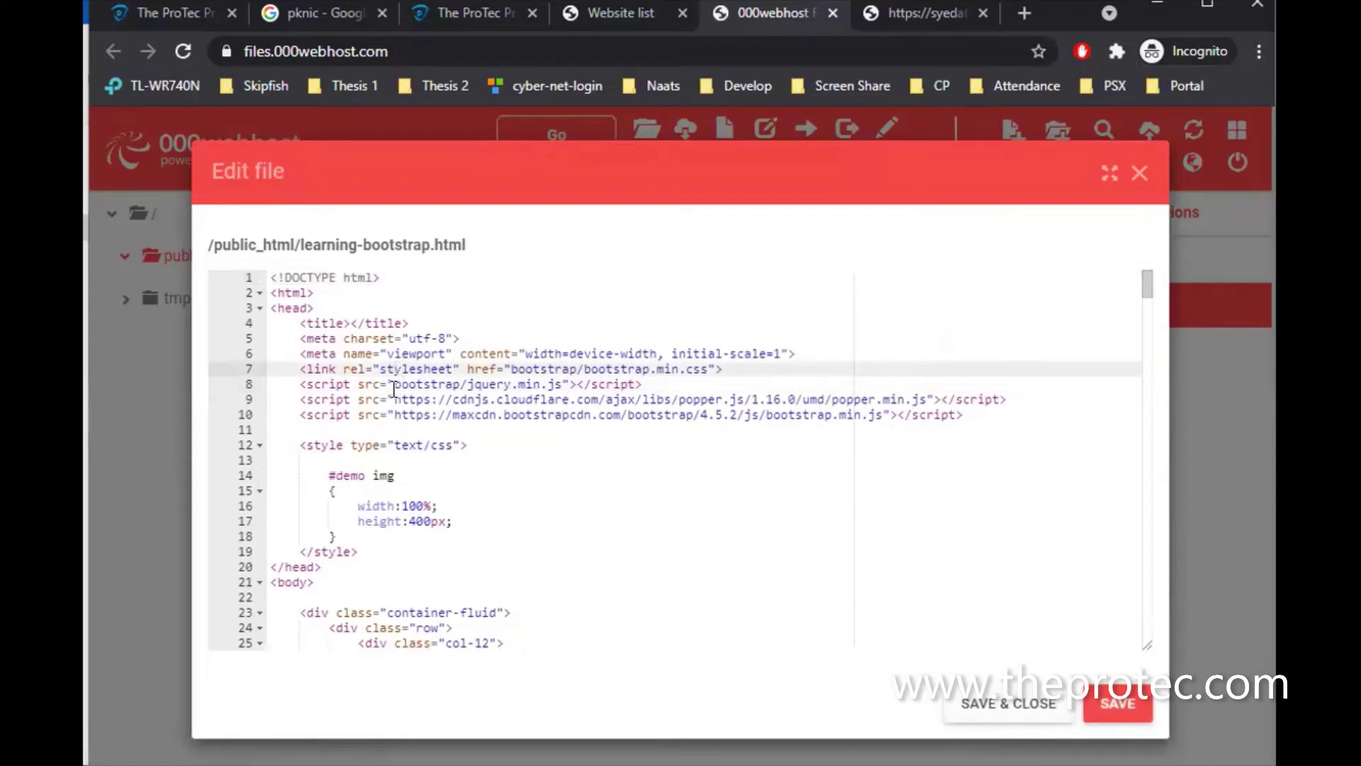
left_click(395, 387)
left_click_drag(394, 387, 563, 382)
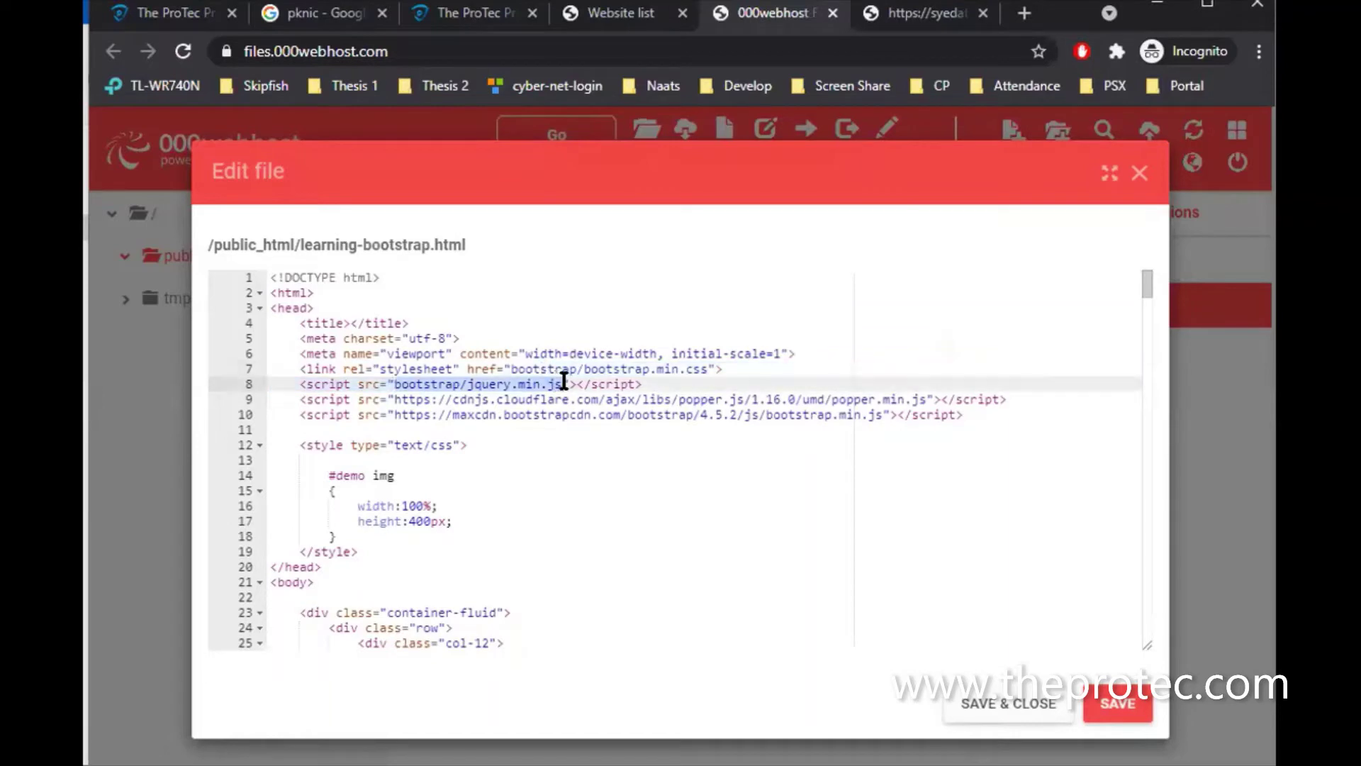
left_click_drag(438, 399, 926, 392)
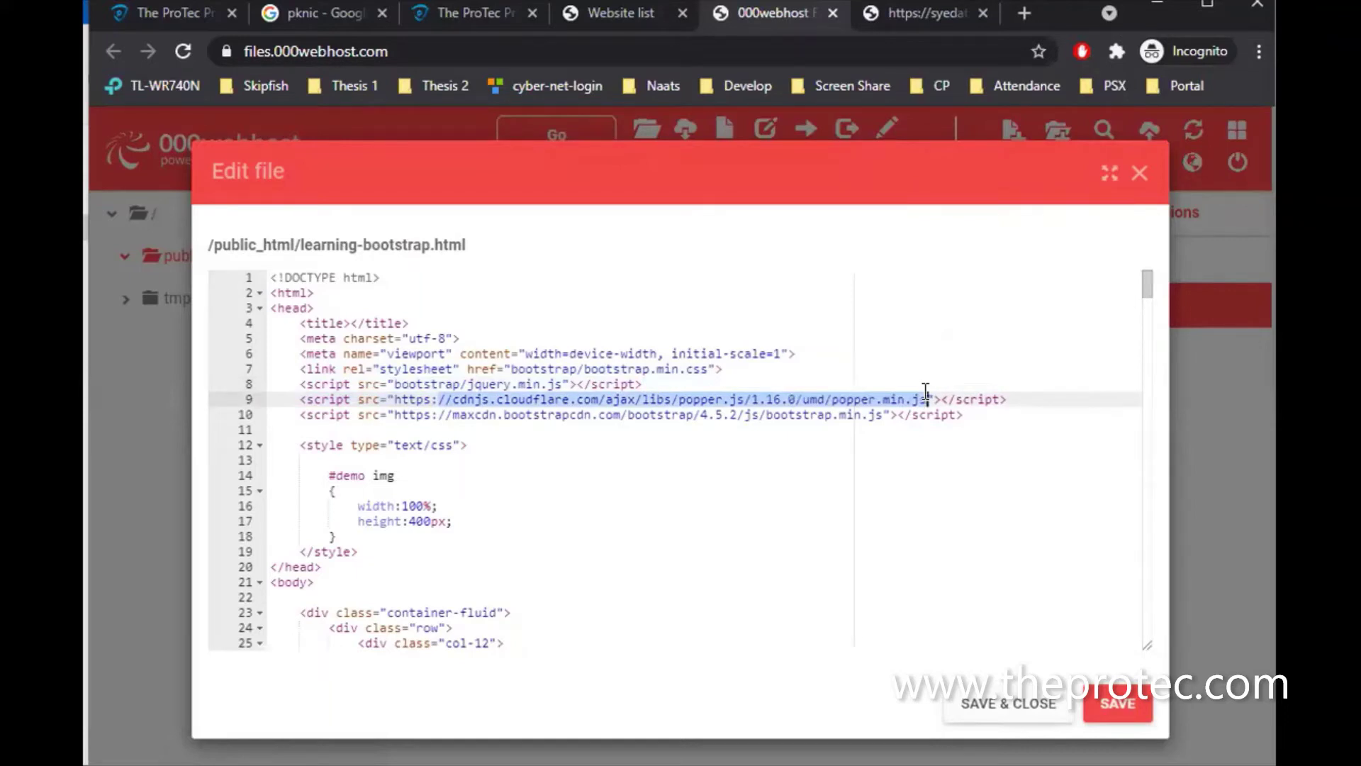
left_click(875, 416)
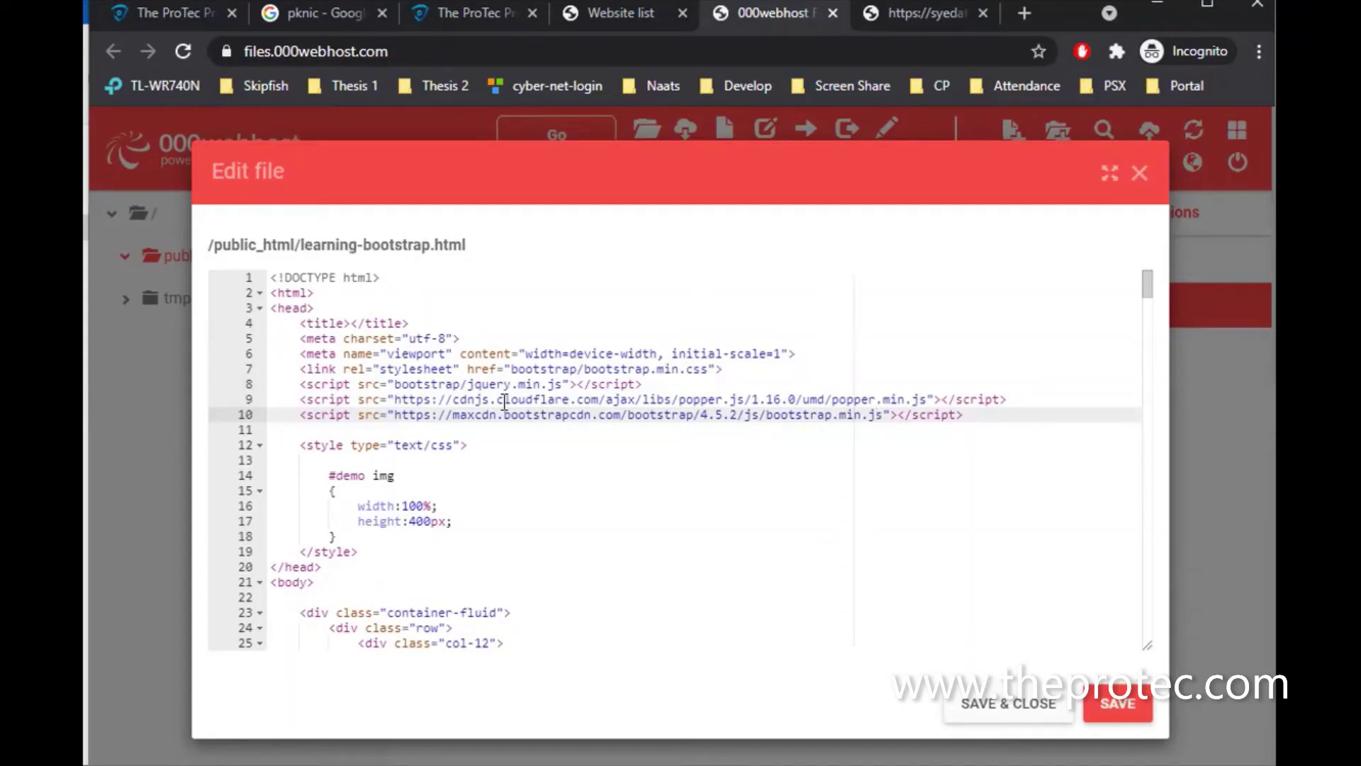
left_click_drag(394, 384, 560, 380)
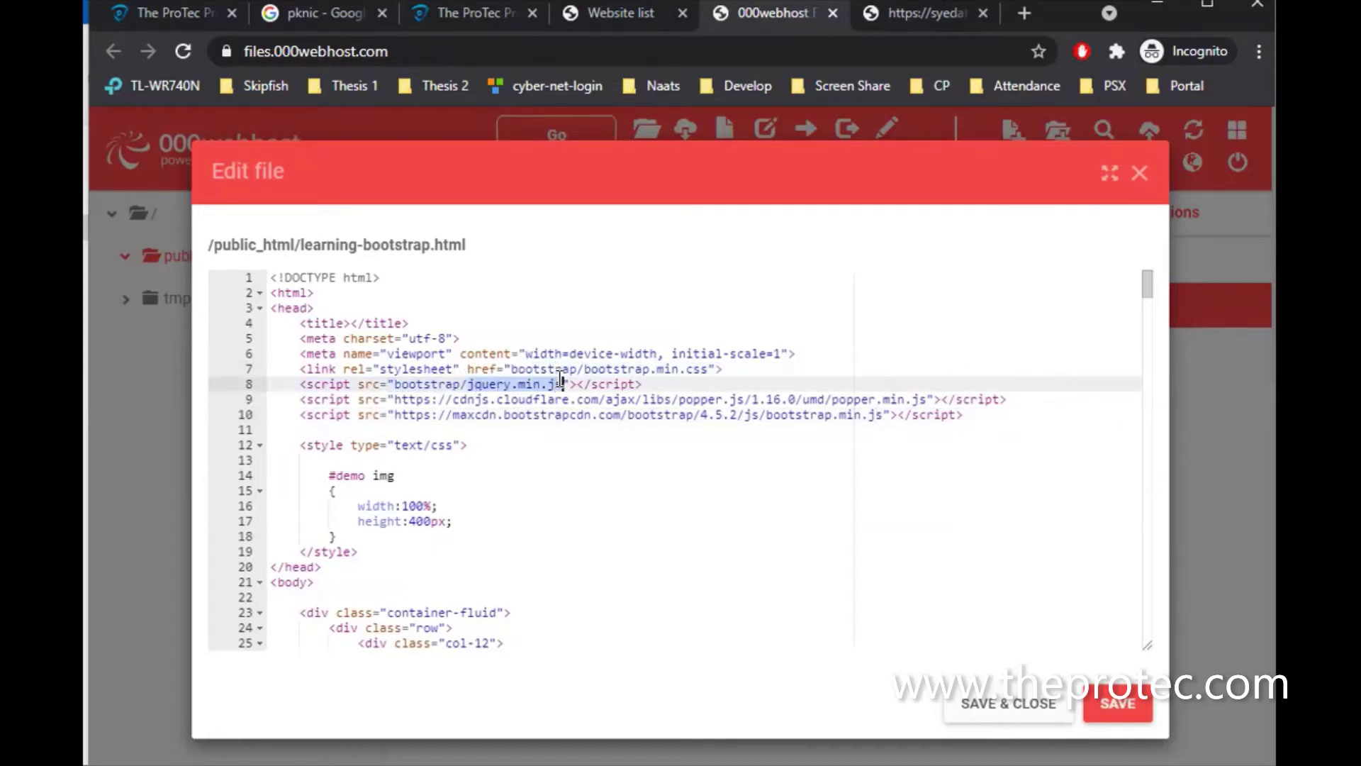
left_click(1140, 174)
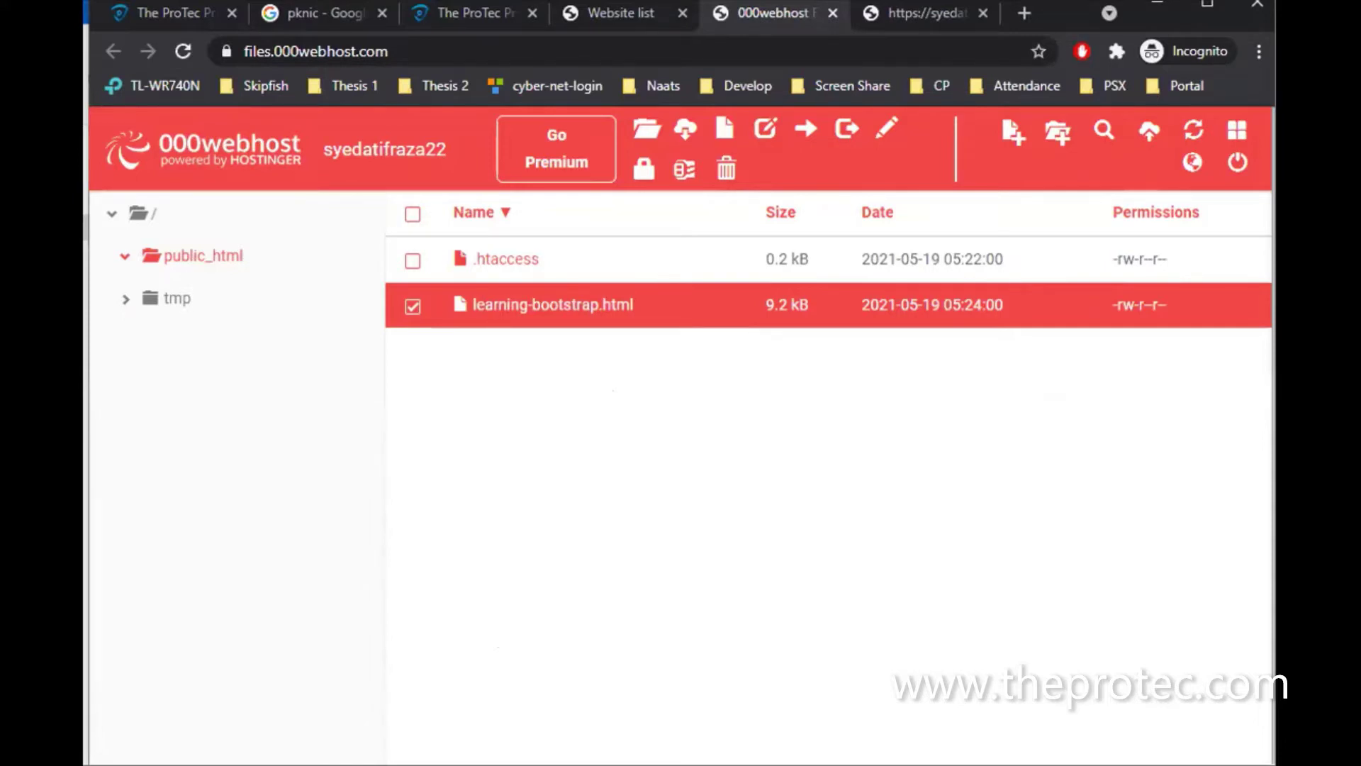
mouse_move(638, 764)
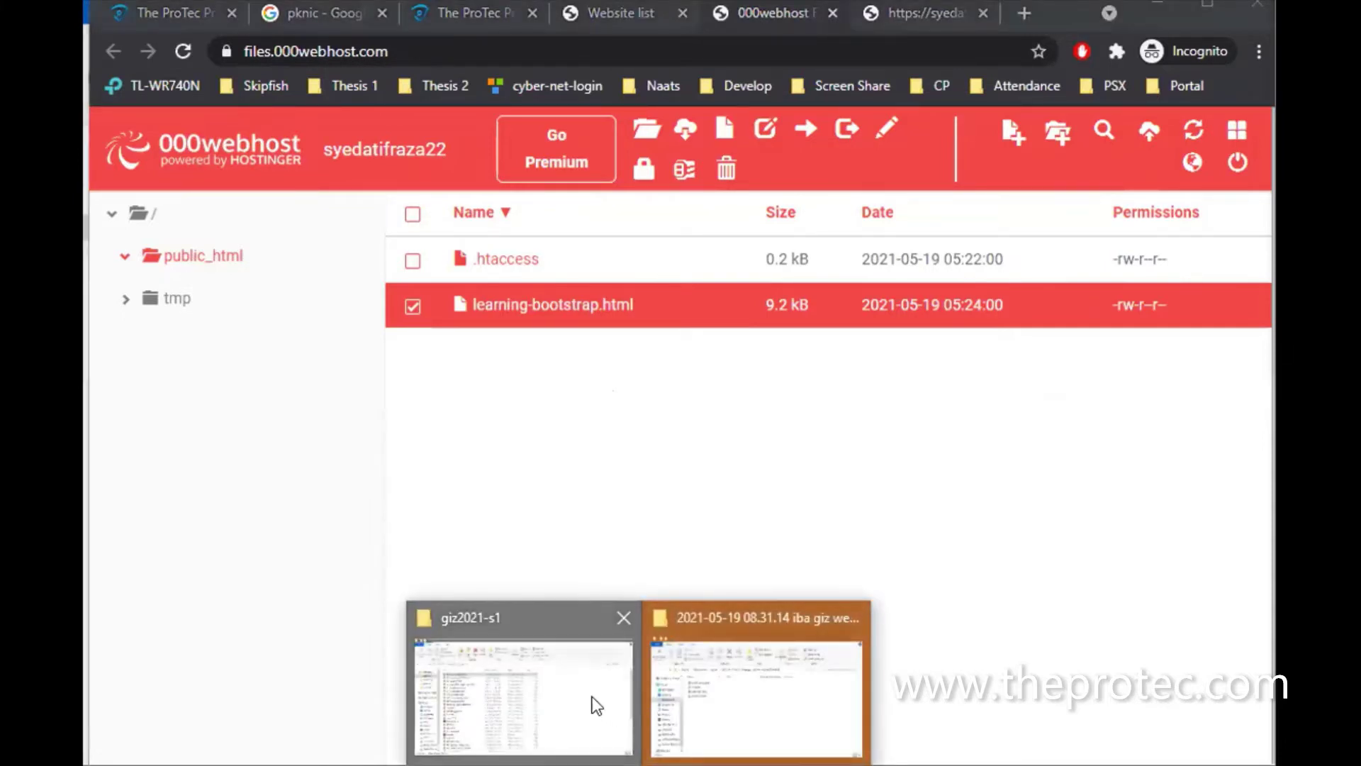
left_click(593, 696)
scroll(475, 518, "down", 5)
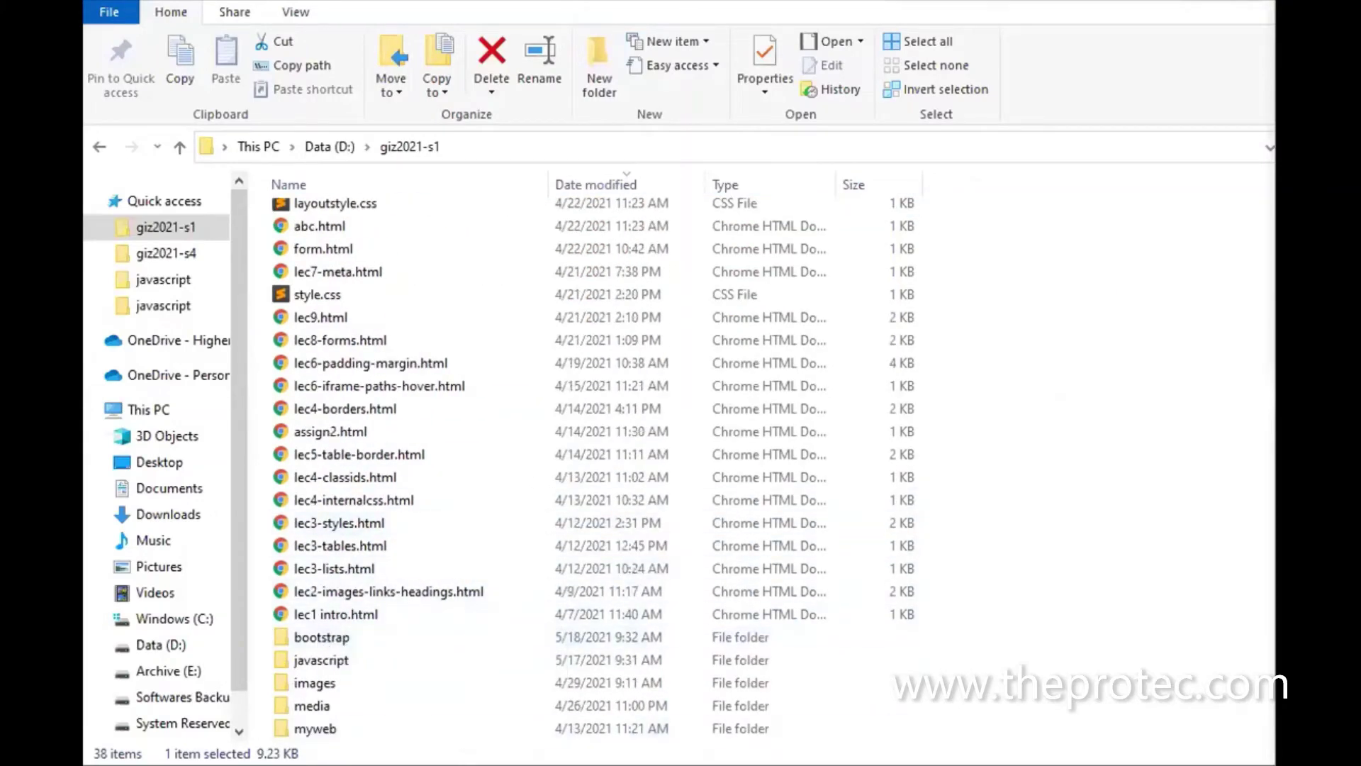
mouse_move(815, 765)
left_click(823, 716)
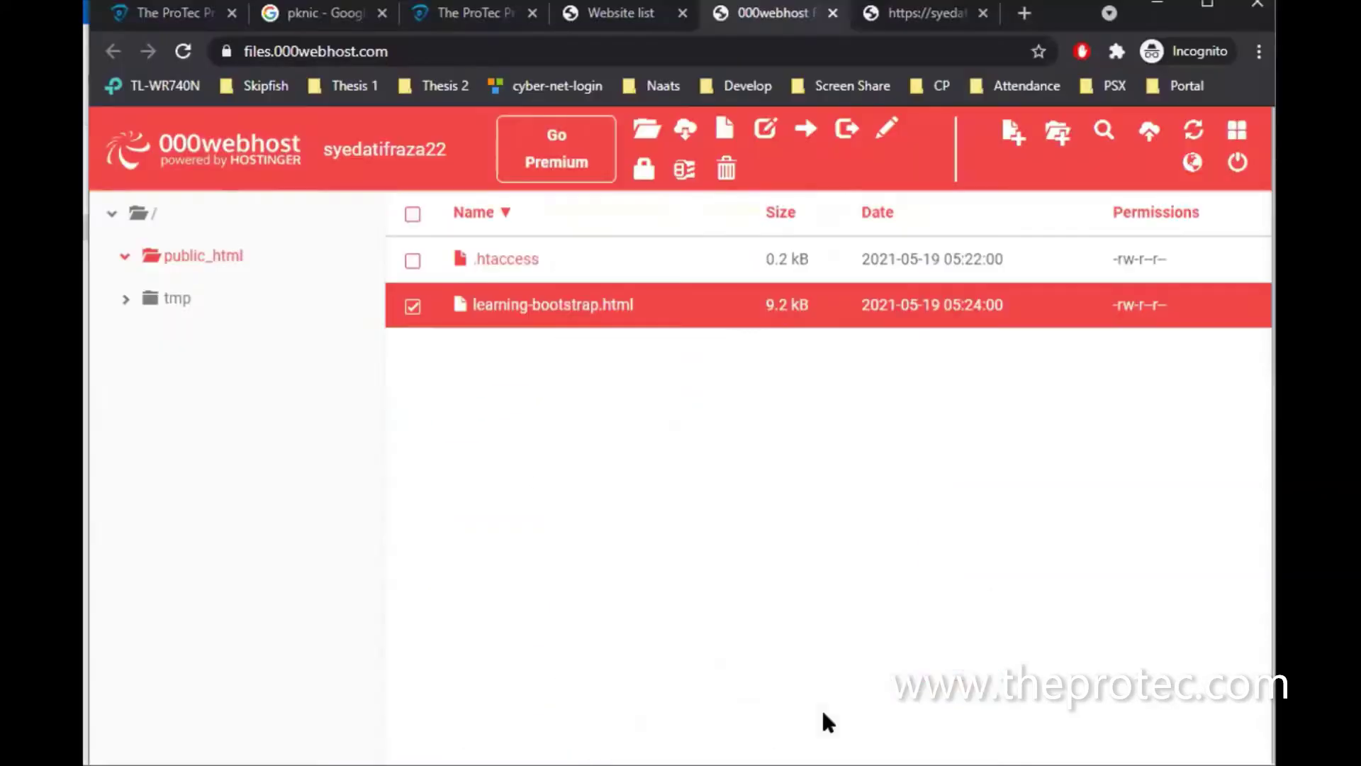
Upload the local bootstrap folder into public_html and open it to find bootstrap.min.css and jquery.min.js
left_click(1150, 131)
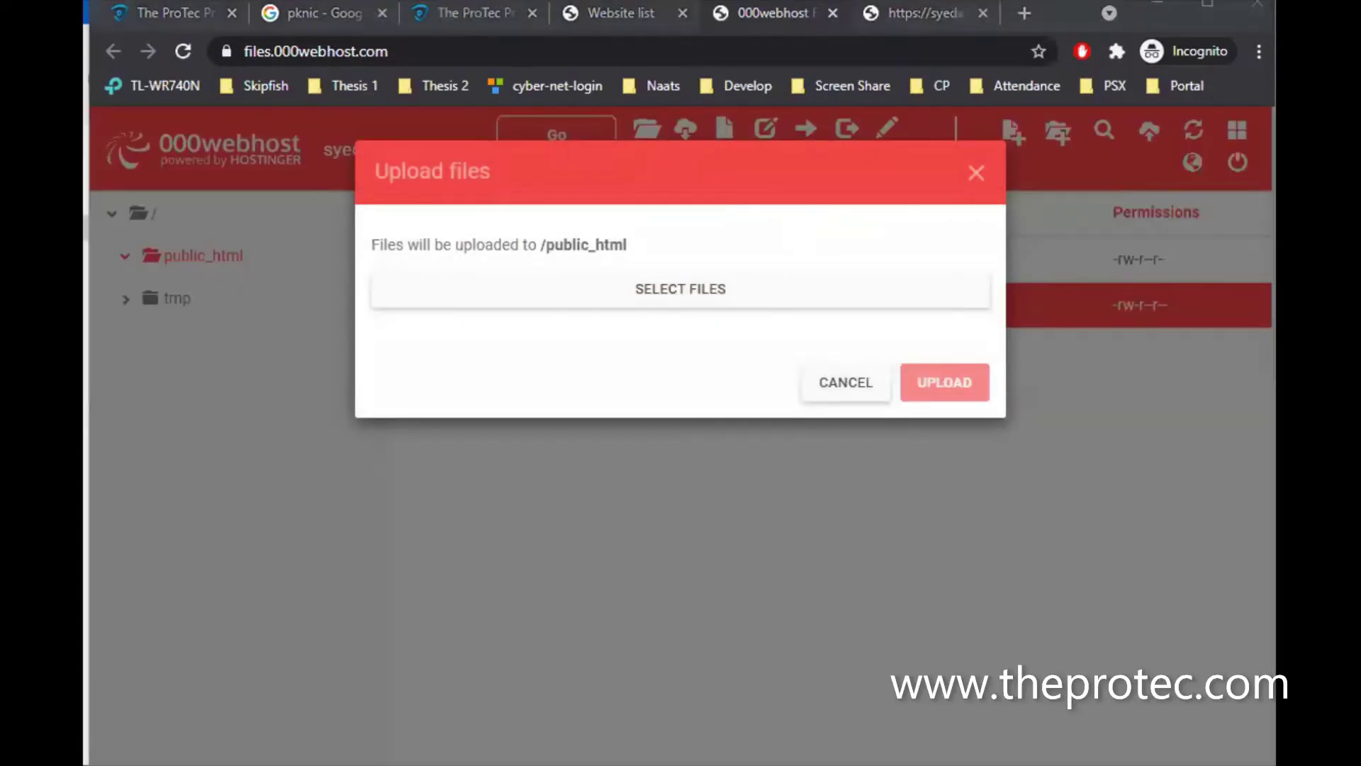
mouse_move(638, 763)
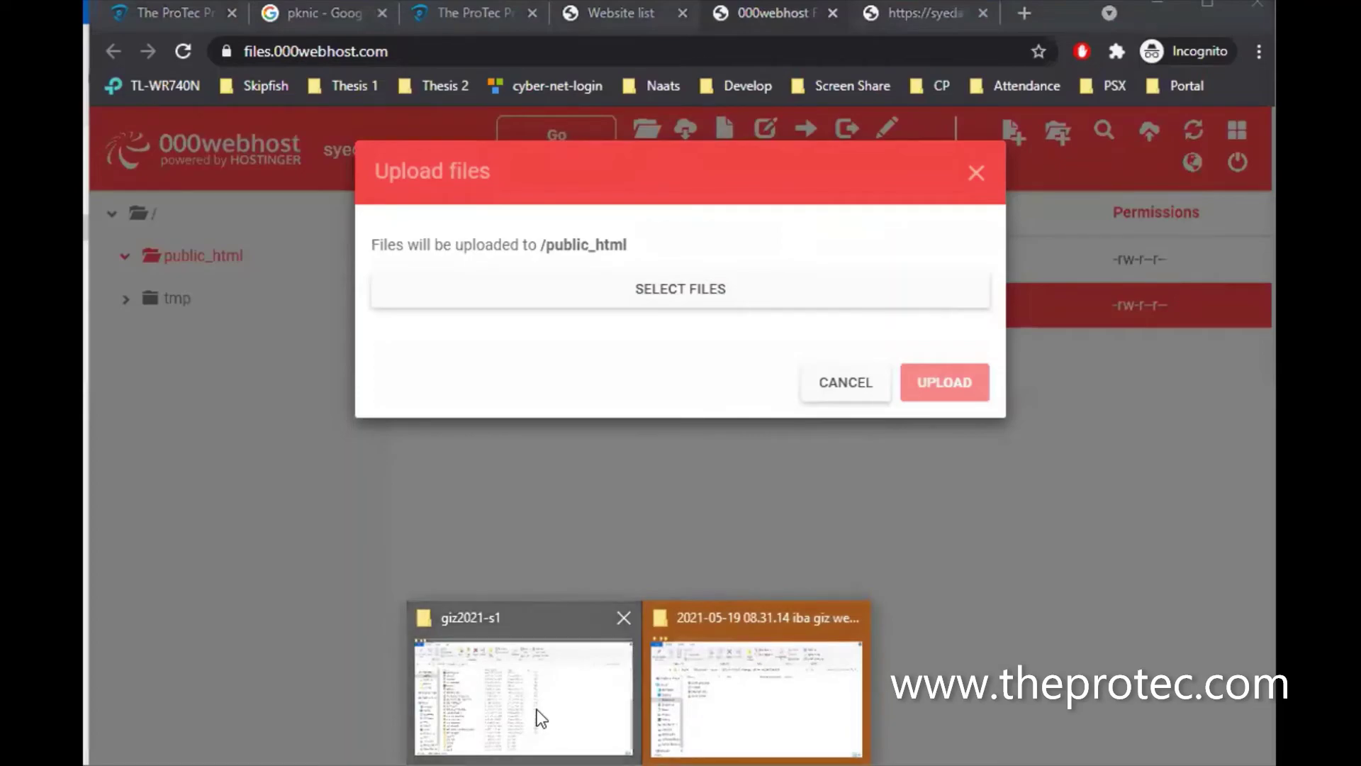
left_click(538, 709)
left_click_drag(320, 641, 666, 305)
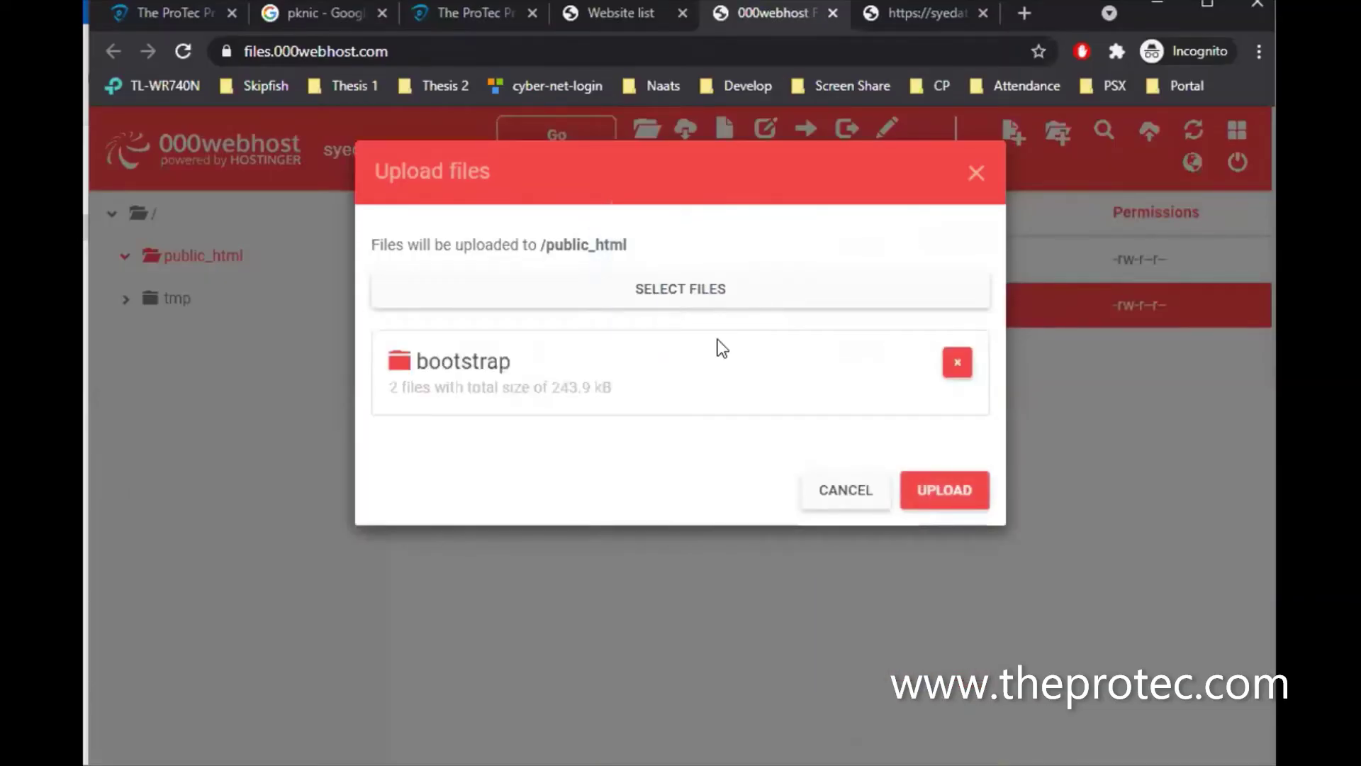
left_click(954, 490)
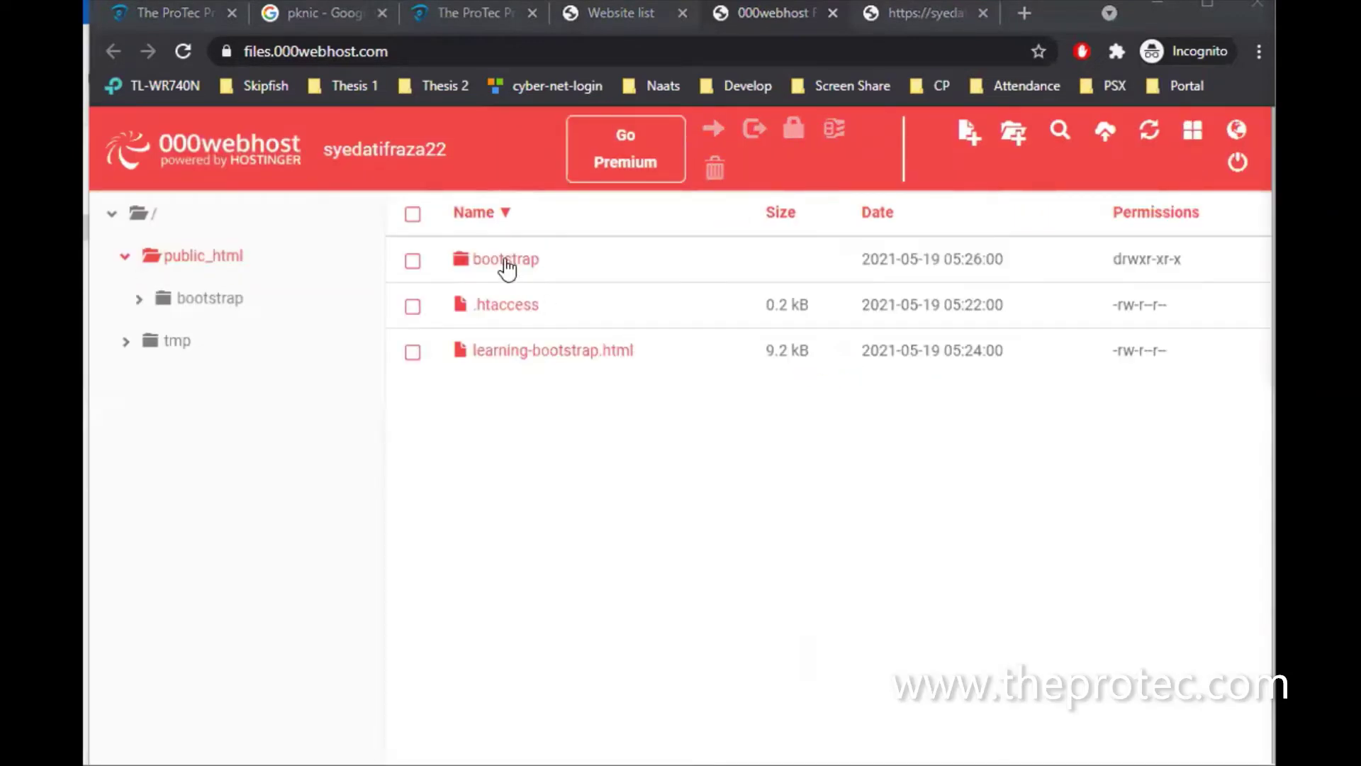
double_click(504, 263)
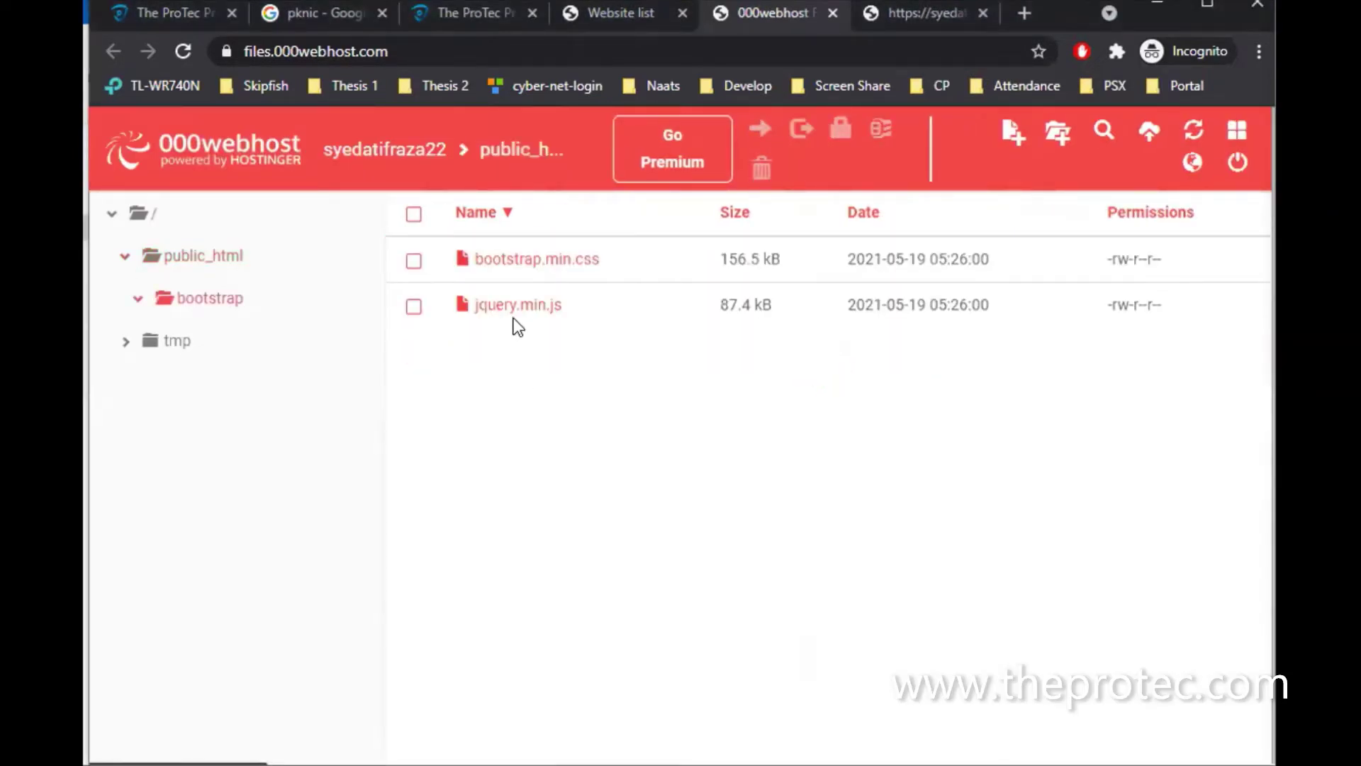
Reload learning-bootstrap.html on the live site and scroll through the now-styled page
left_click(921, 11)
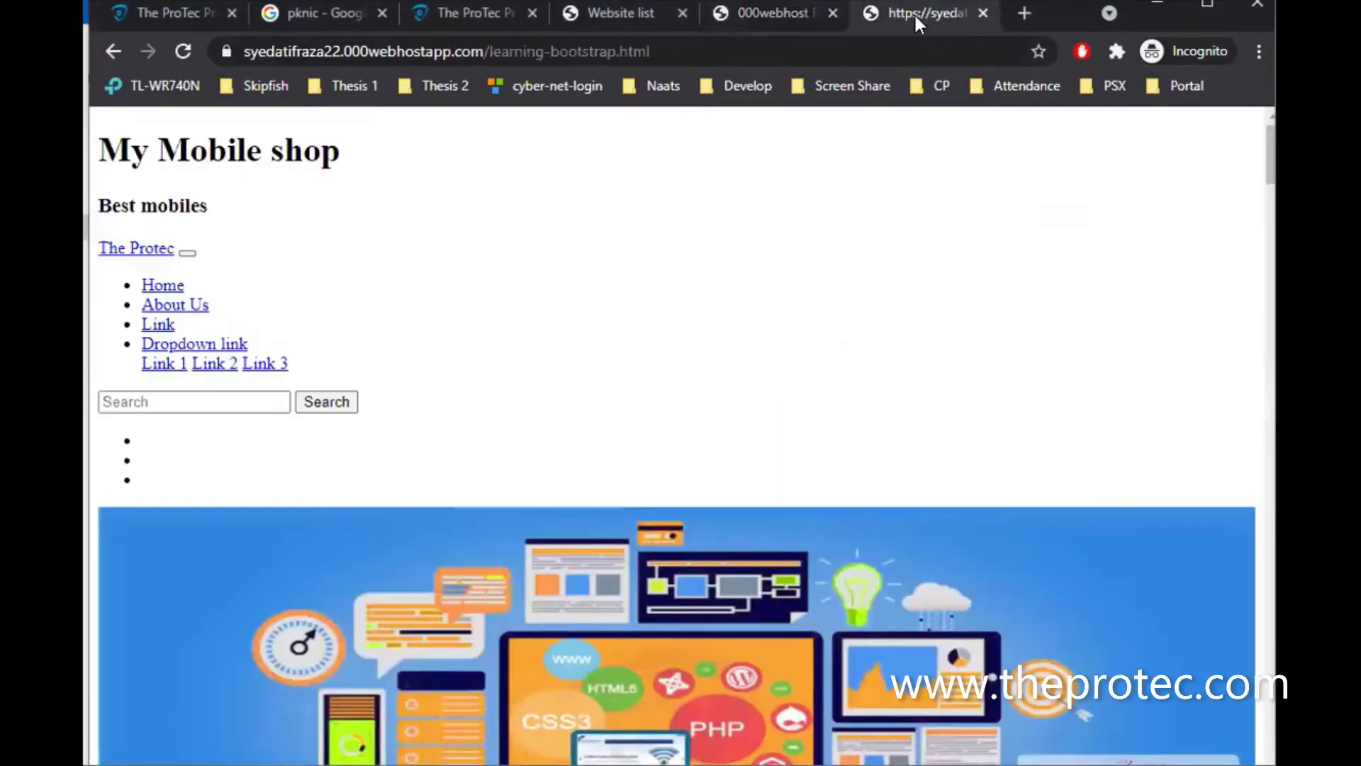
left_click(892, 42)
key("Return")
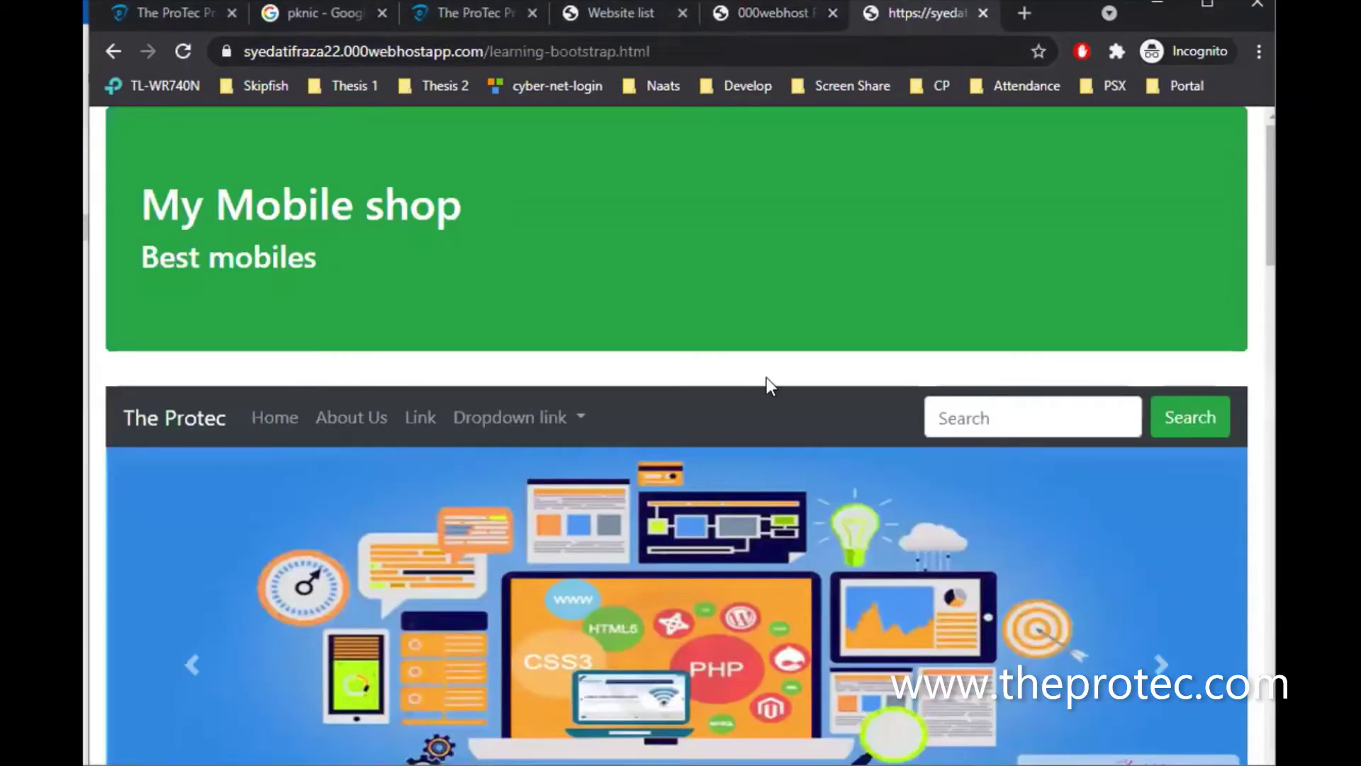
scroll(766, 378, "down", 15)
scroll(767, 377, "down", 10)
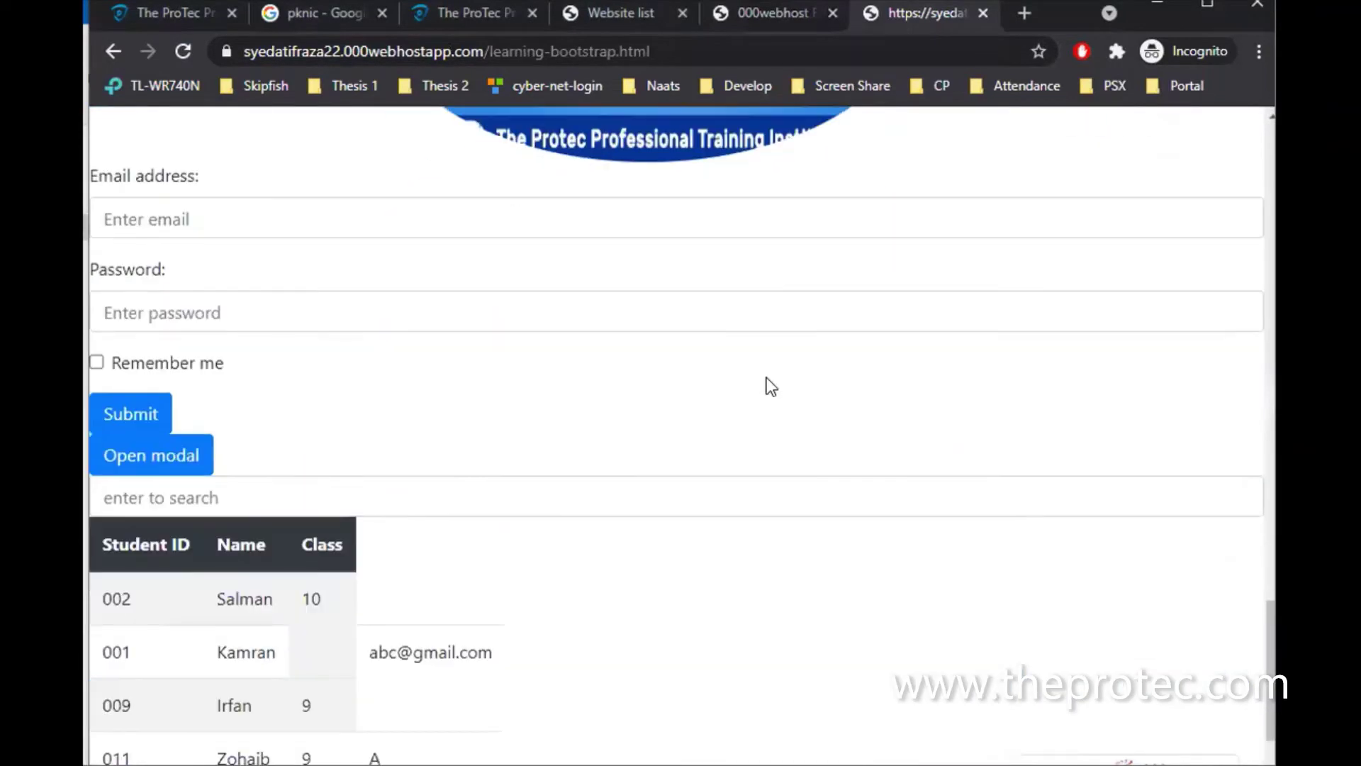
scroll(767, 377, "up", 12)
scroll(768, 376, "up", 15)
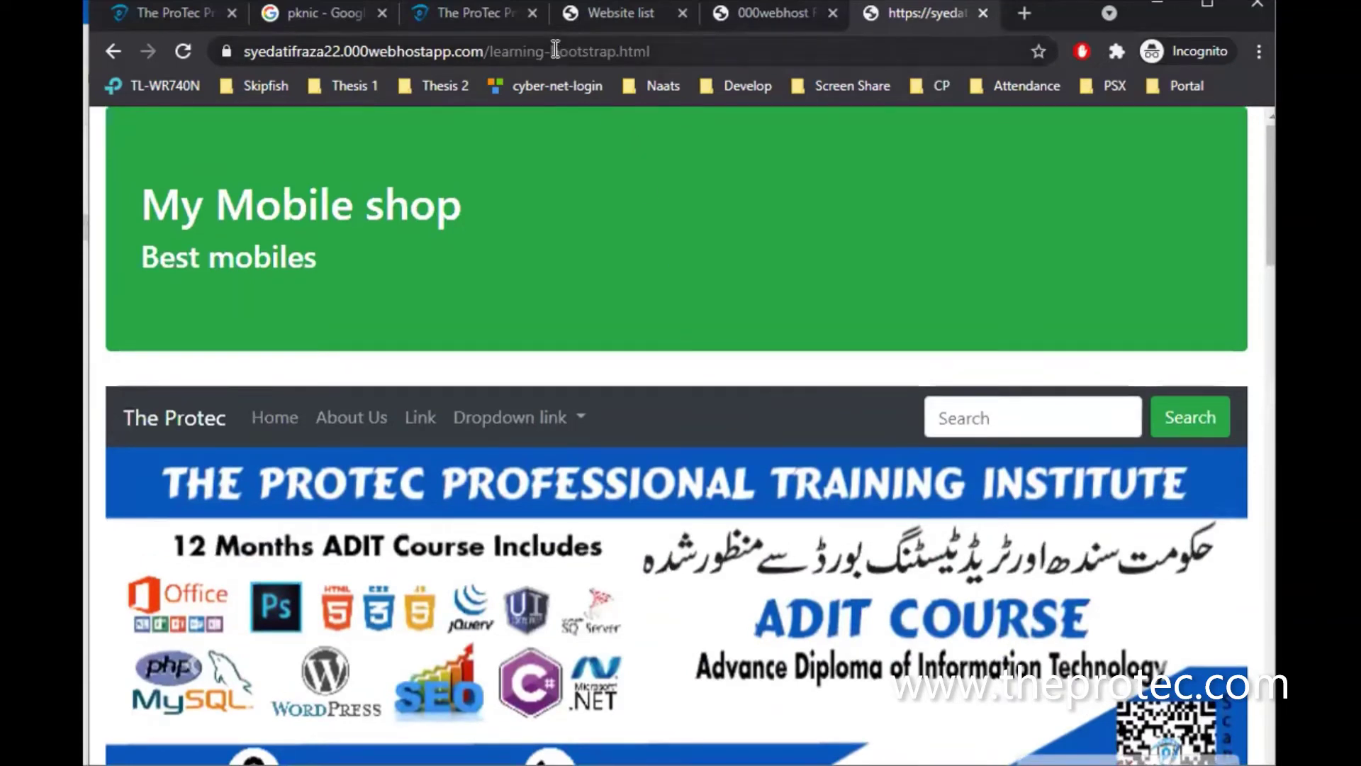
scroll(581, 319, "down", 7)
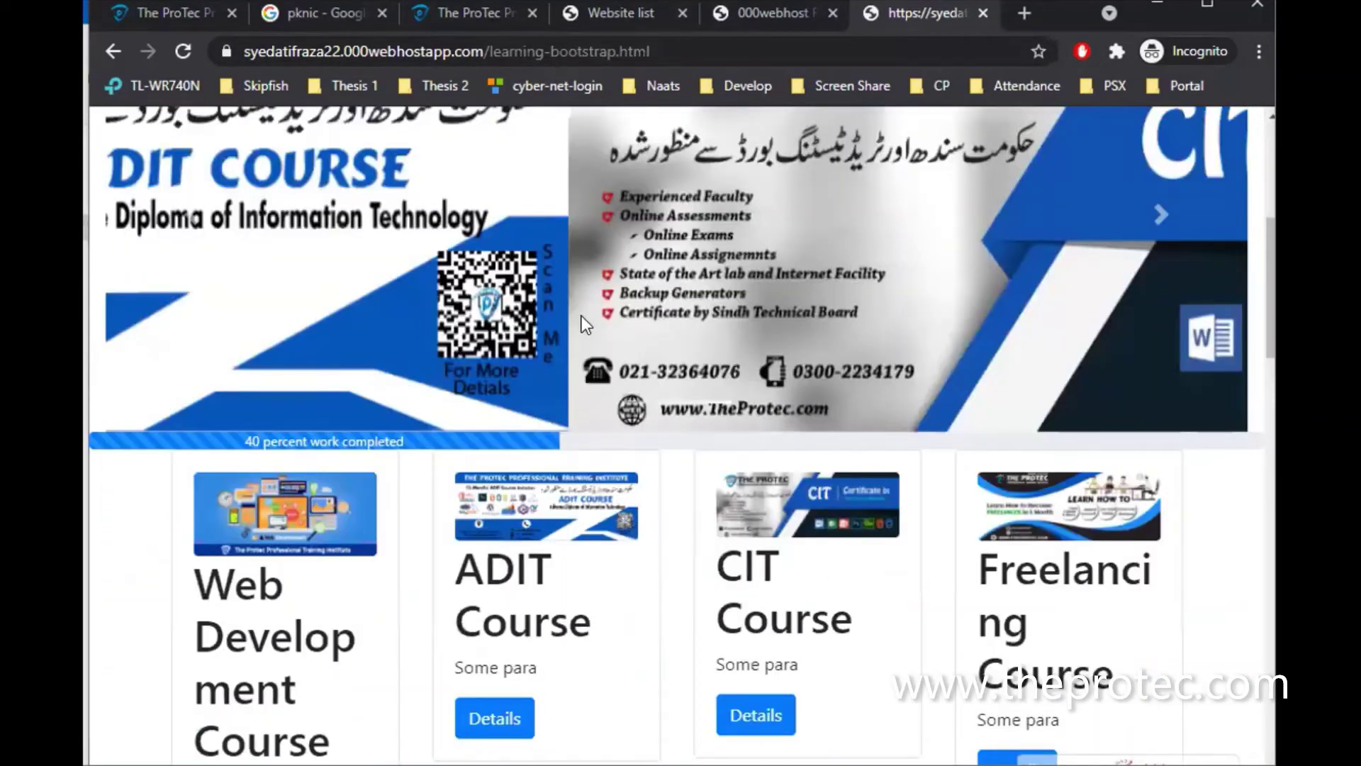
scroll(581, 317, "down", 2)
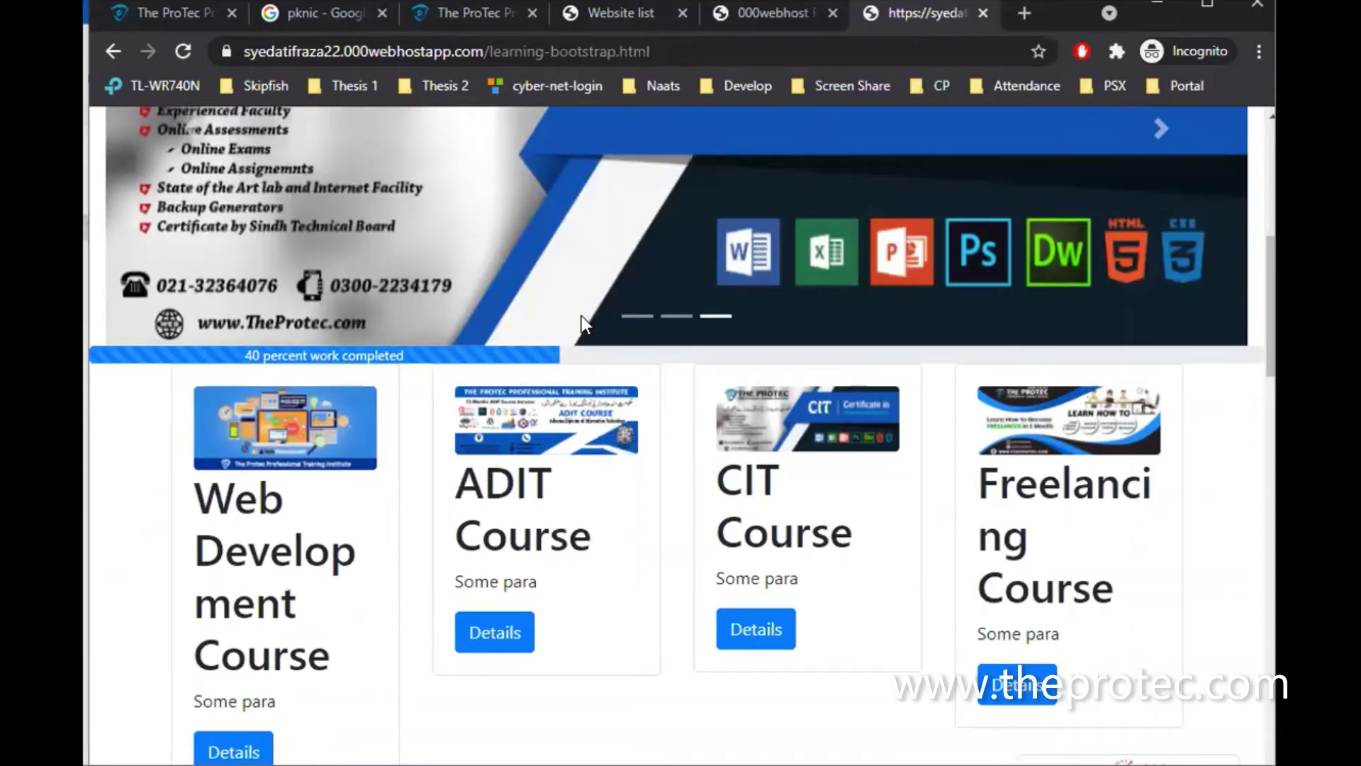
scroll(581, 316, "up", 1)
scroll(582, 316, "up", 5)
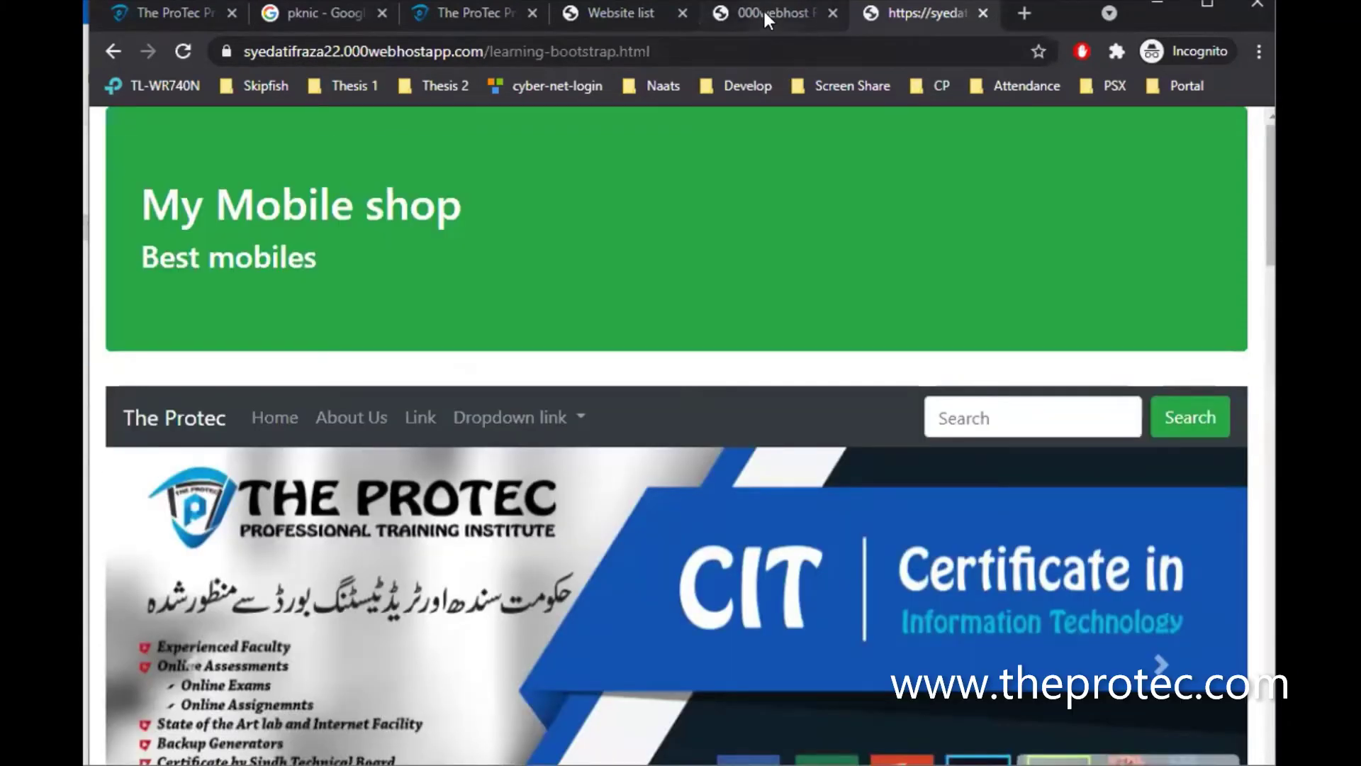
Review the page once more and select /learning-bootstrap.html in the address bar
left_click(764, 10)
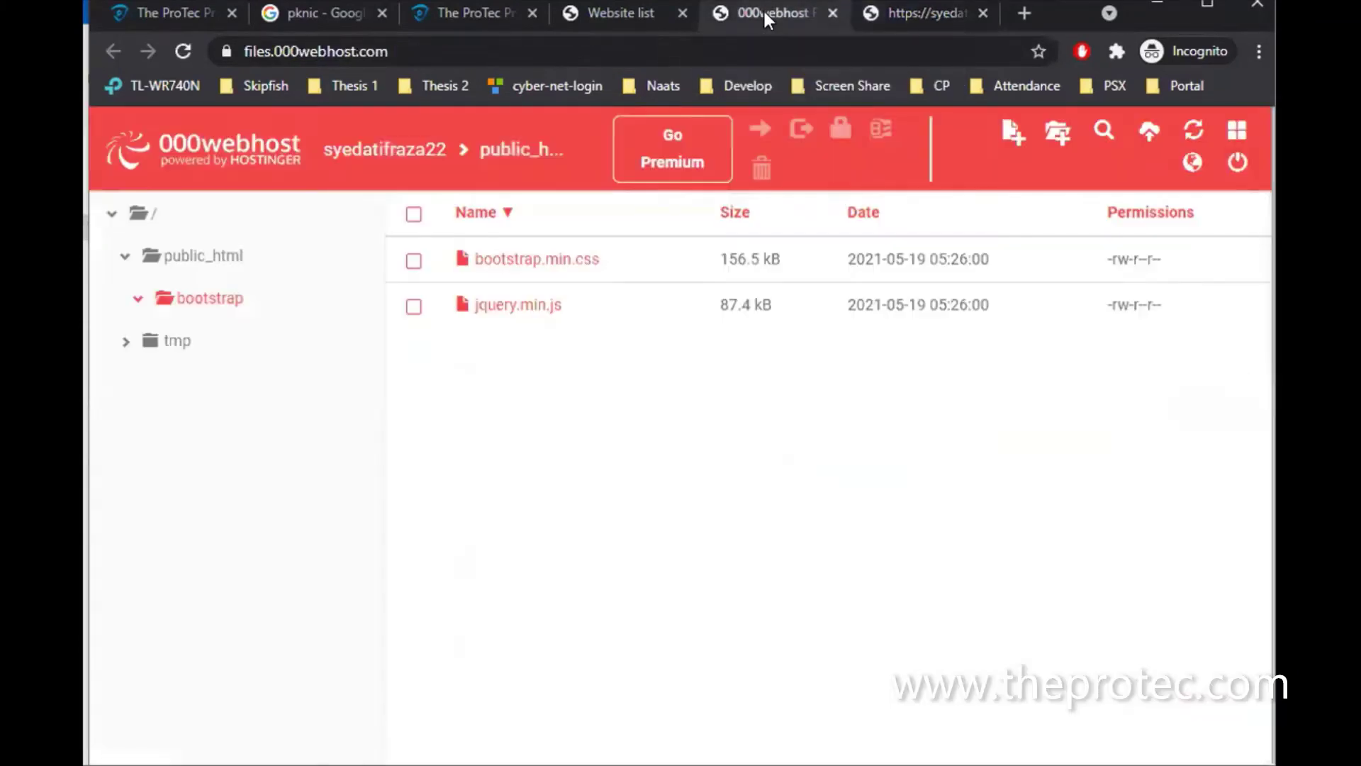
left_click(907, 10)
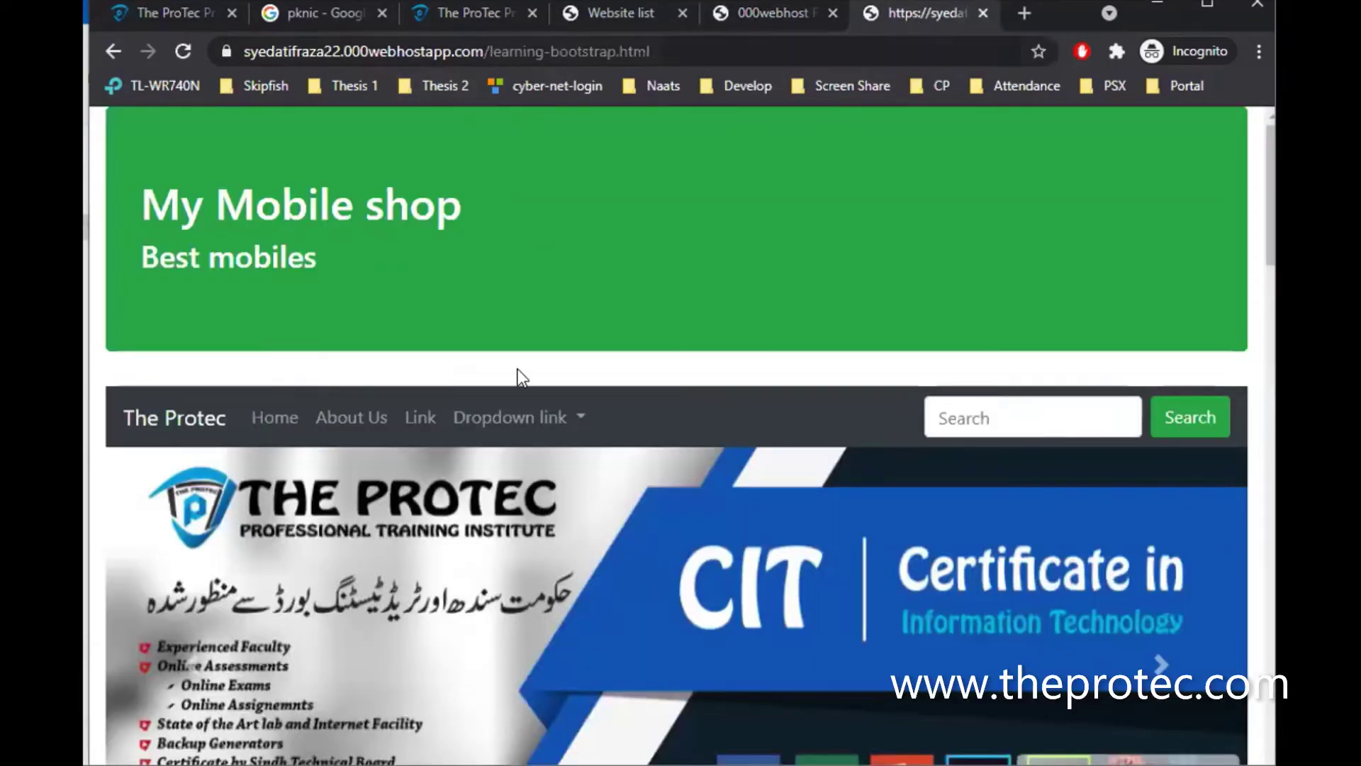
scroll(498, 632, "down", 5)
scroll(499, 632, "down", 5)
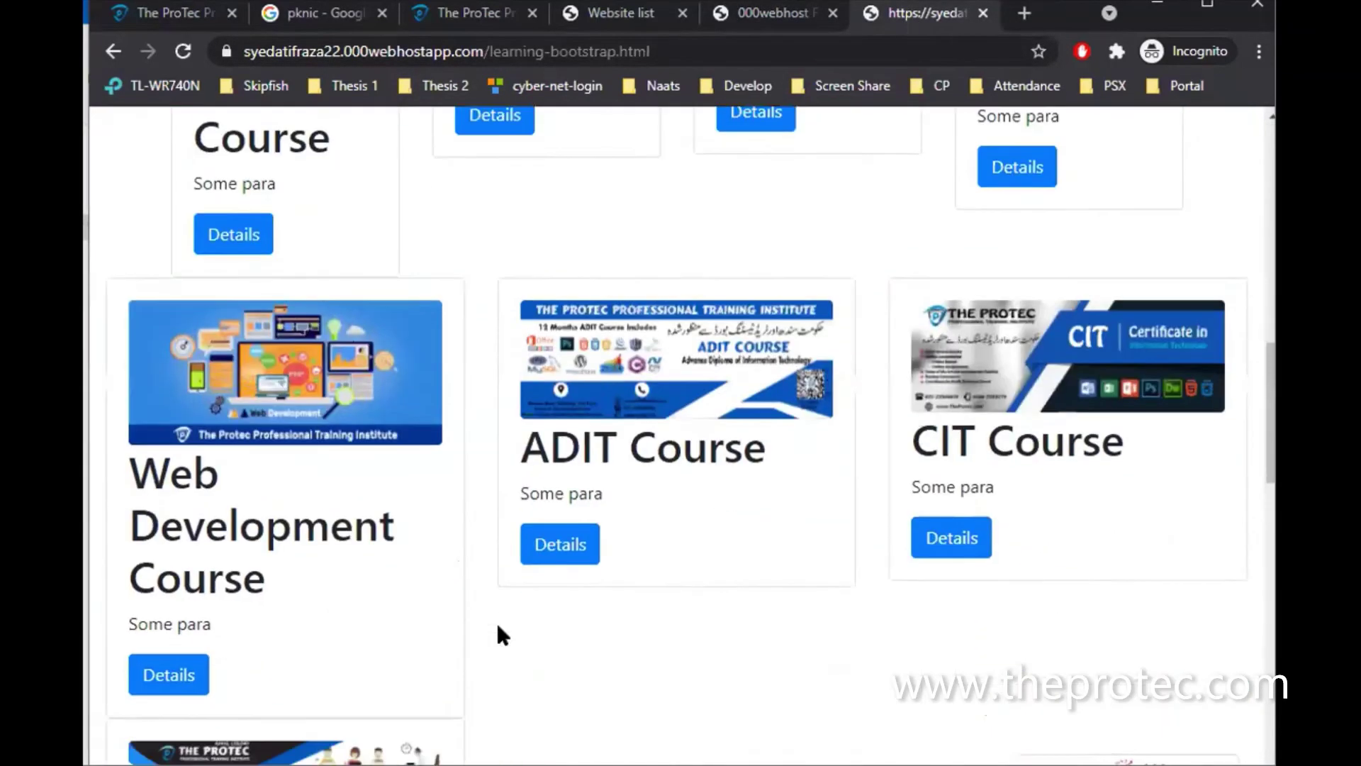
scroll(498, 630, "up", 10)
scroll(498, 630, "down", 10)
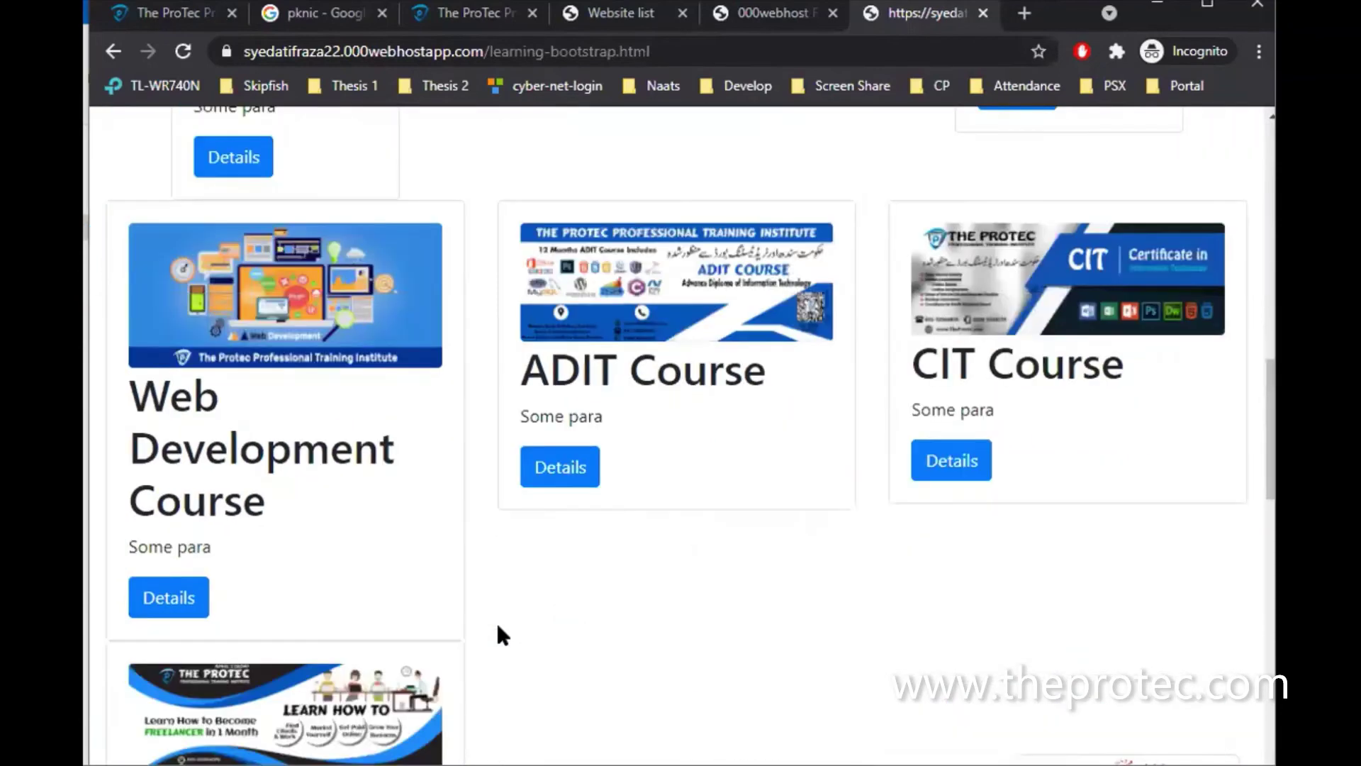
scroll(496, 635, "up", 10)
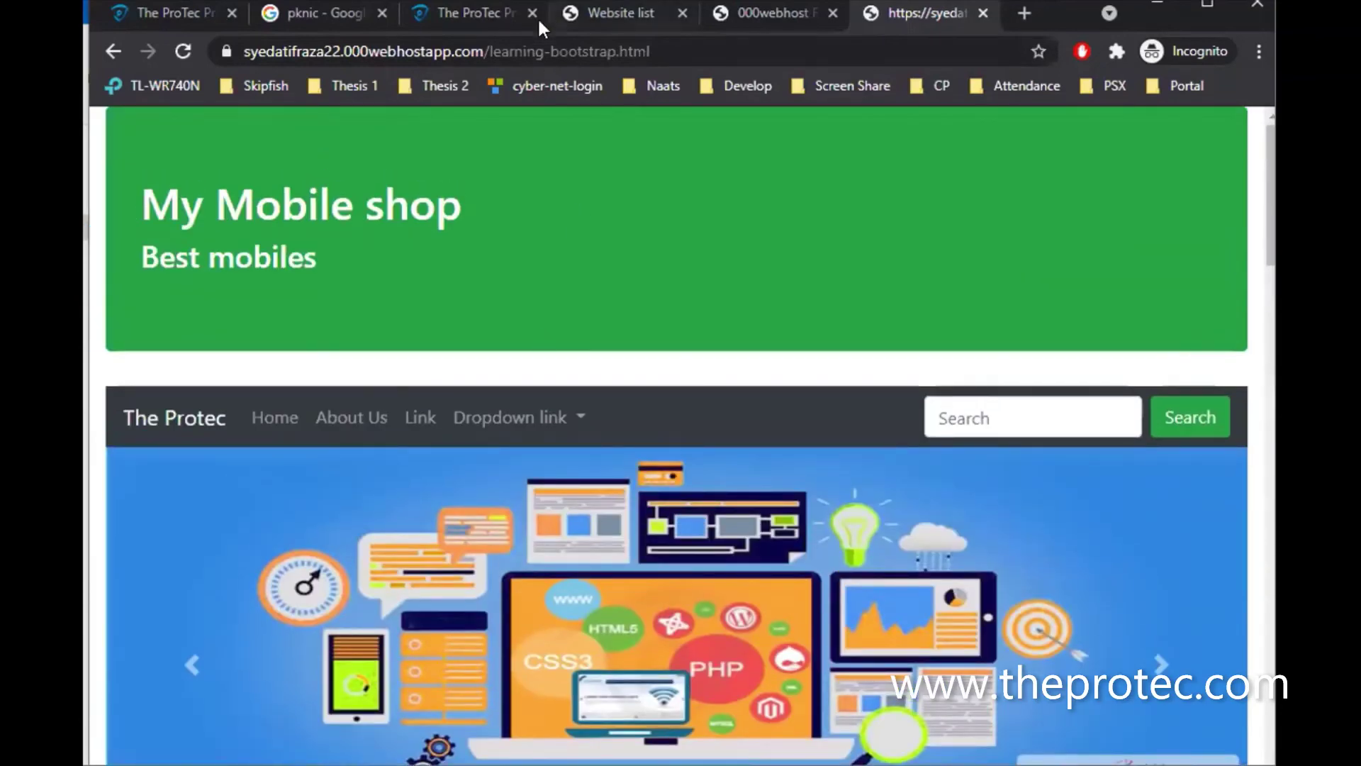
left_click_drag(488, 47, 732, 53)
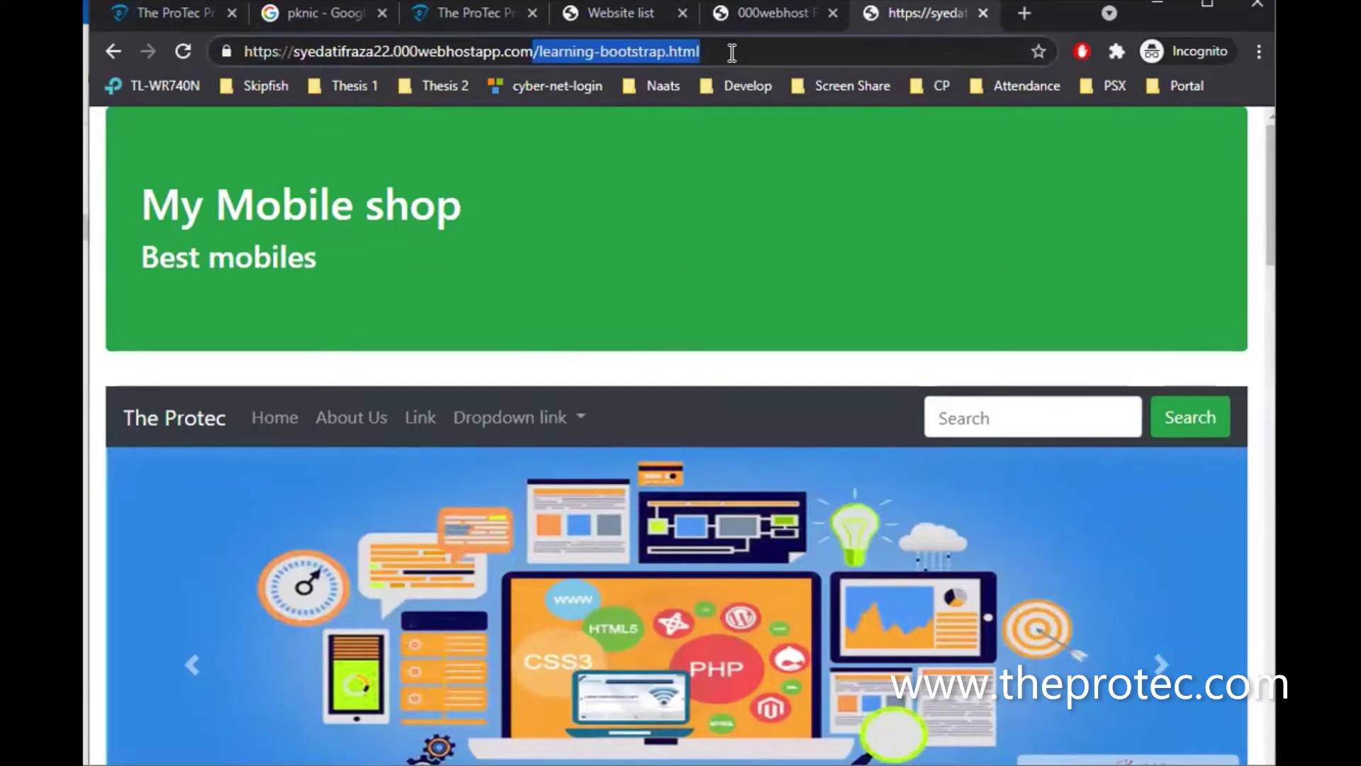
Load the site's root address, then open public_html in the File Manager and select learning-bootstrap.html
key("BackSpace")
key("Return")
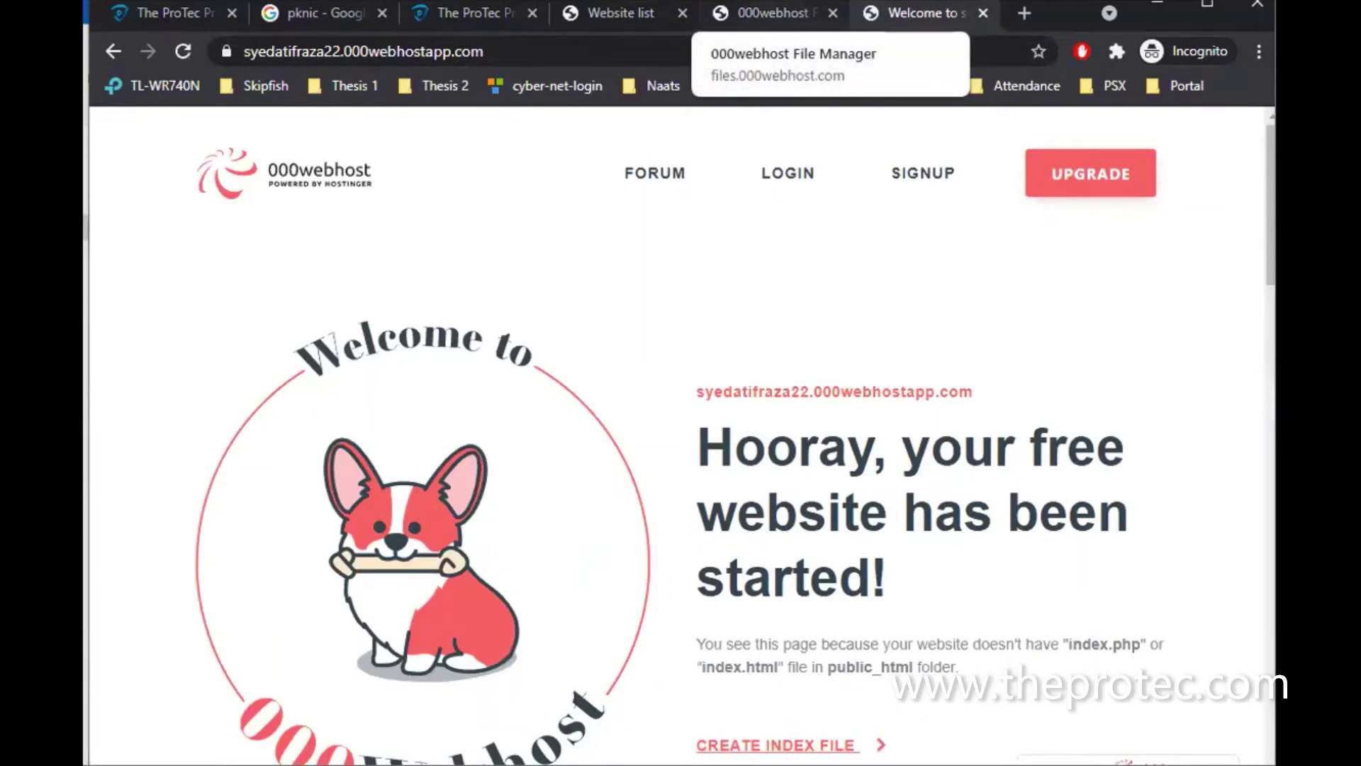
left_click(773, 12)
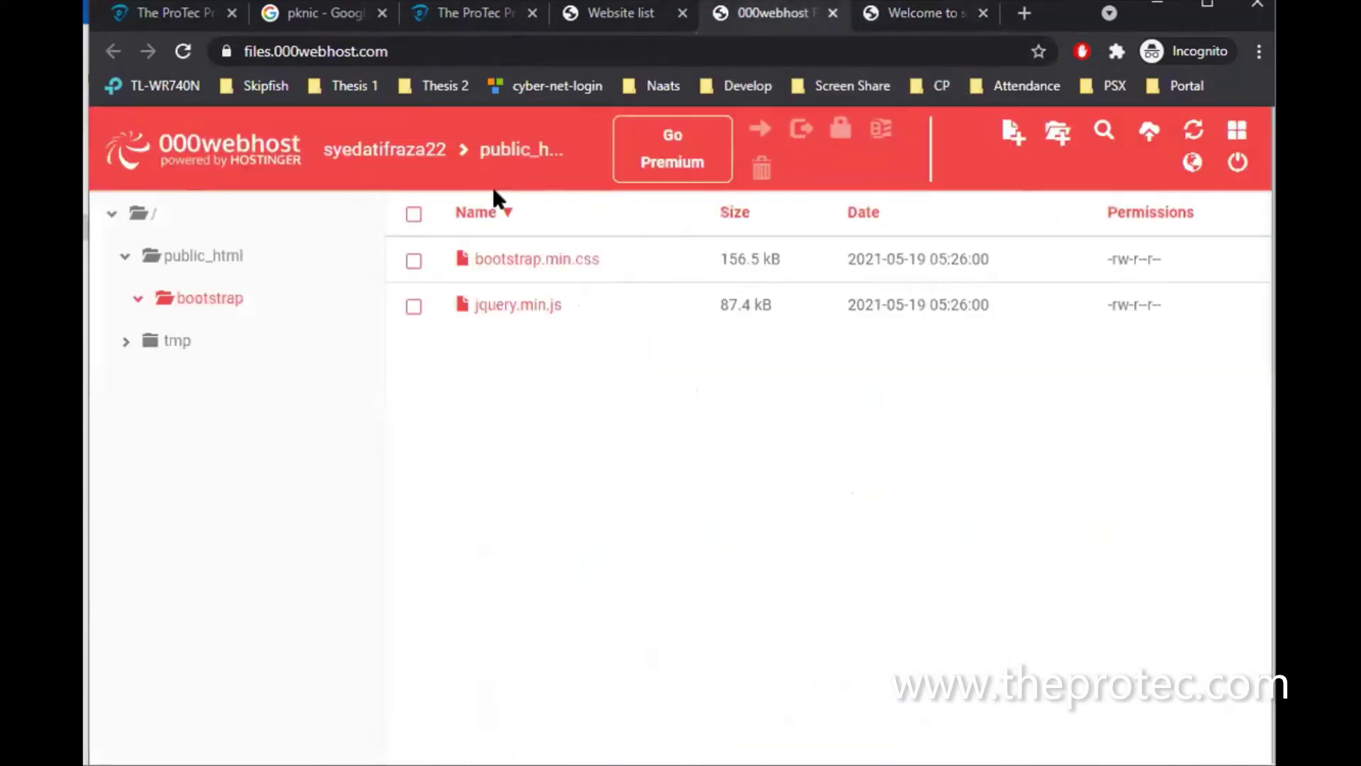
left_click(181, 256)
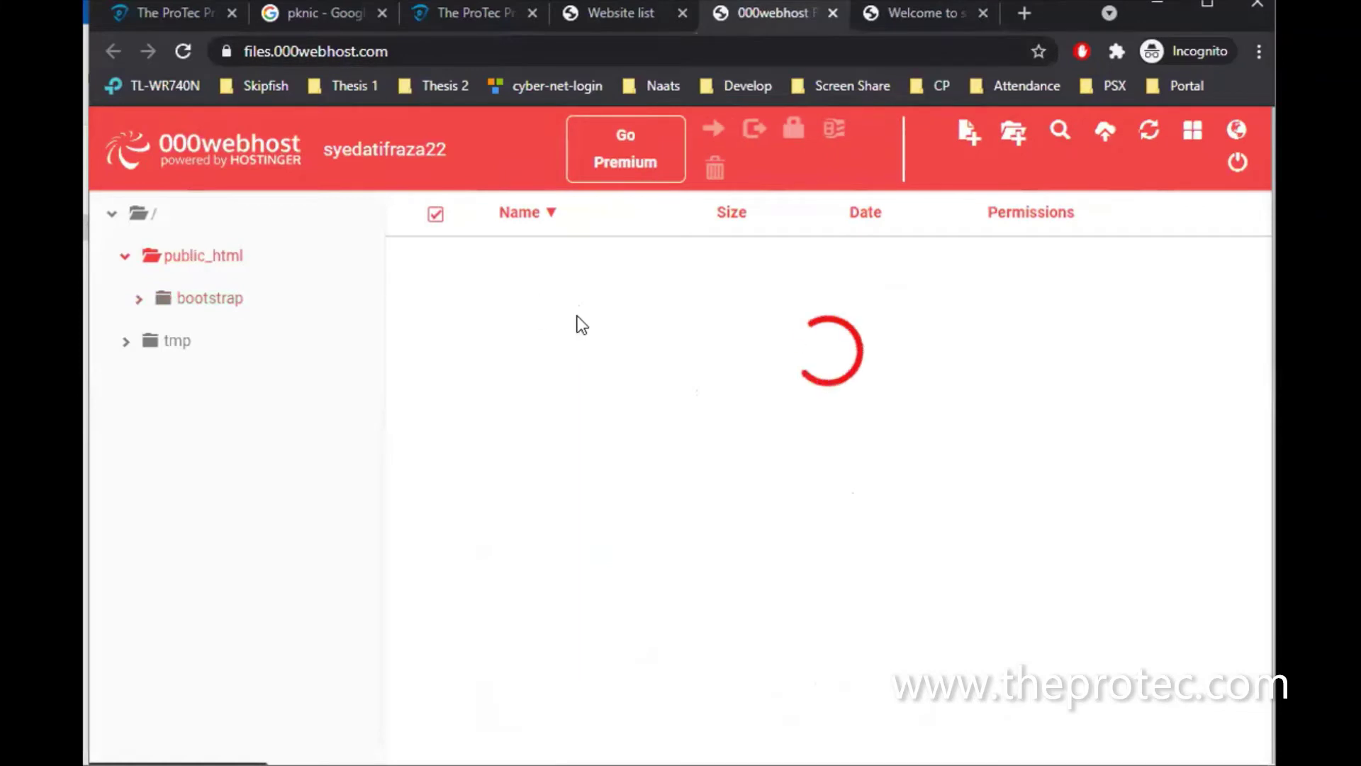
left_click(533, 355)
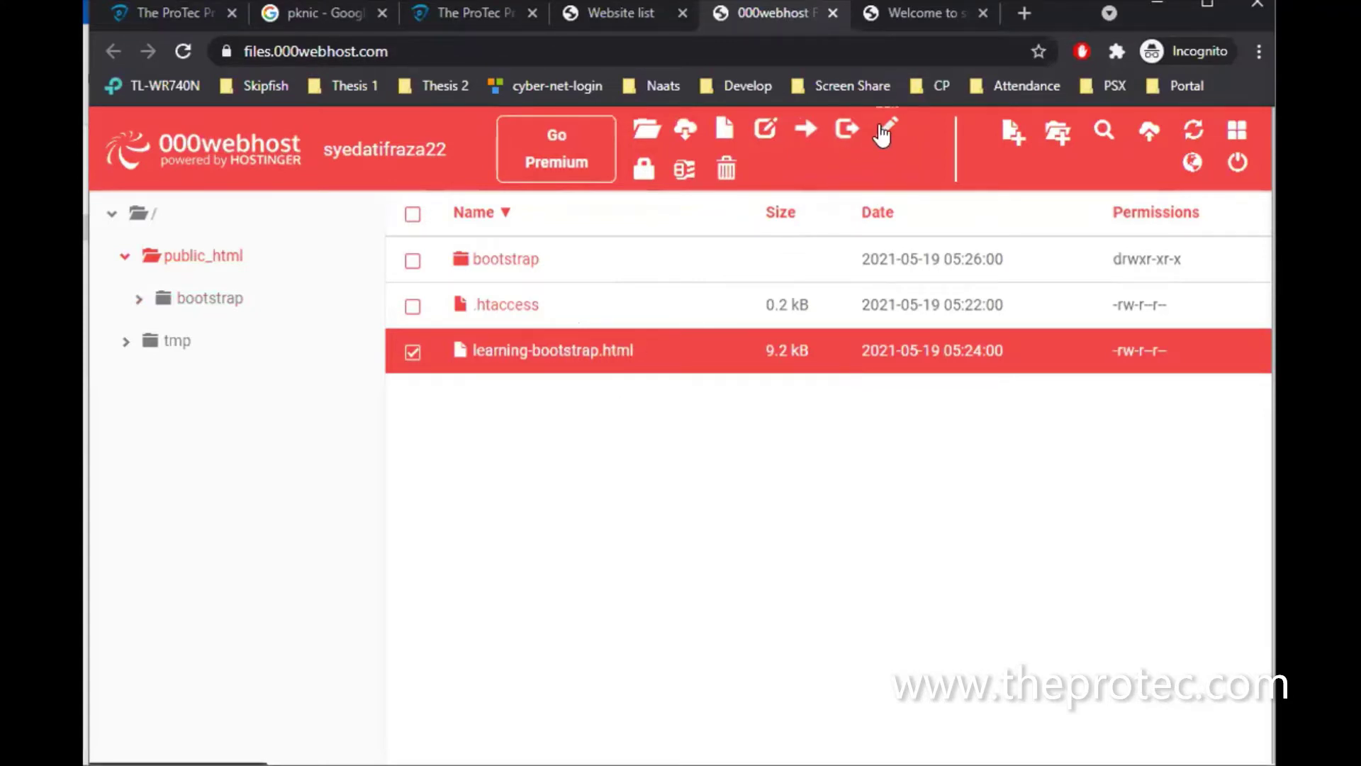
Rename learning-bootstrap.html to index.html and reload the site's root address to see the page
left_click(765, 133)
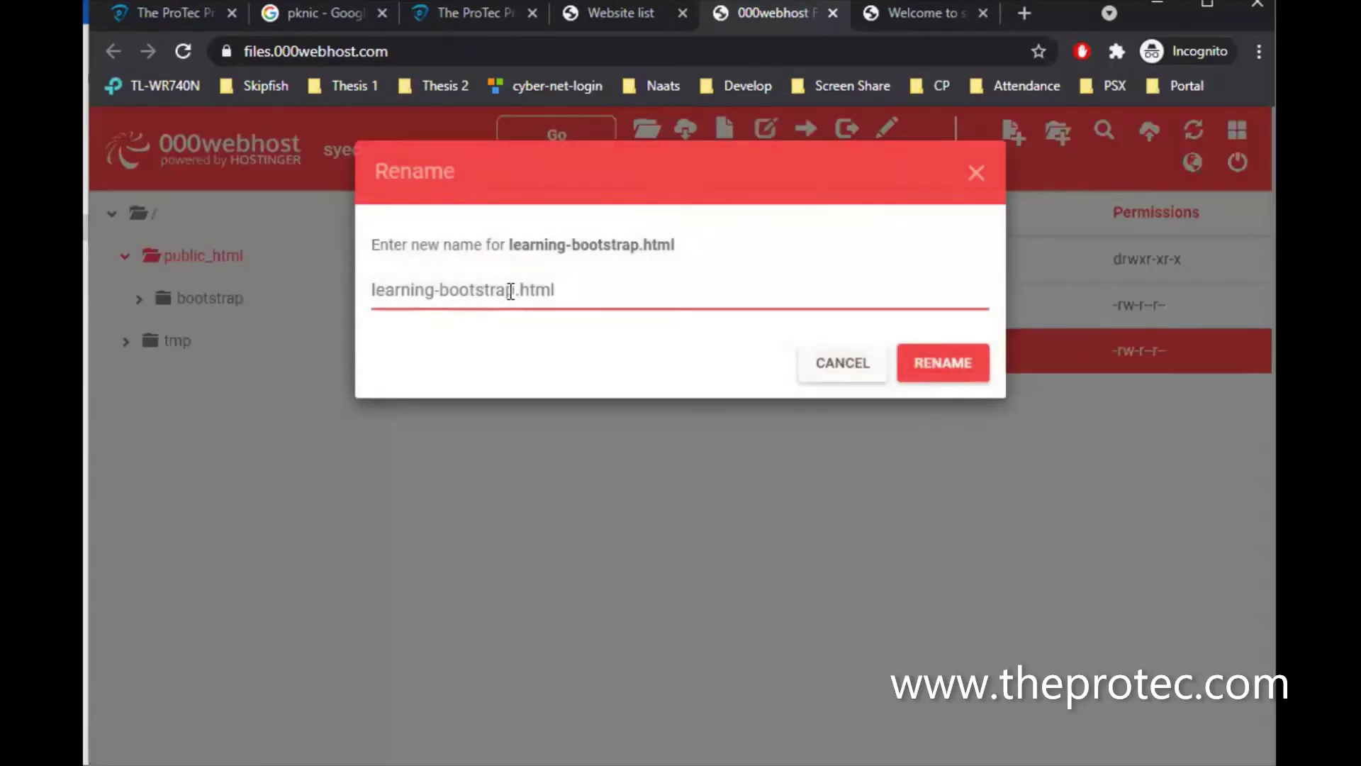
left_click_drag(517, 291, 348, 301)
type("ind")
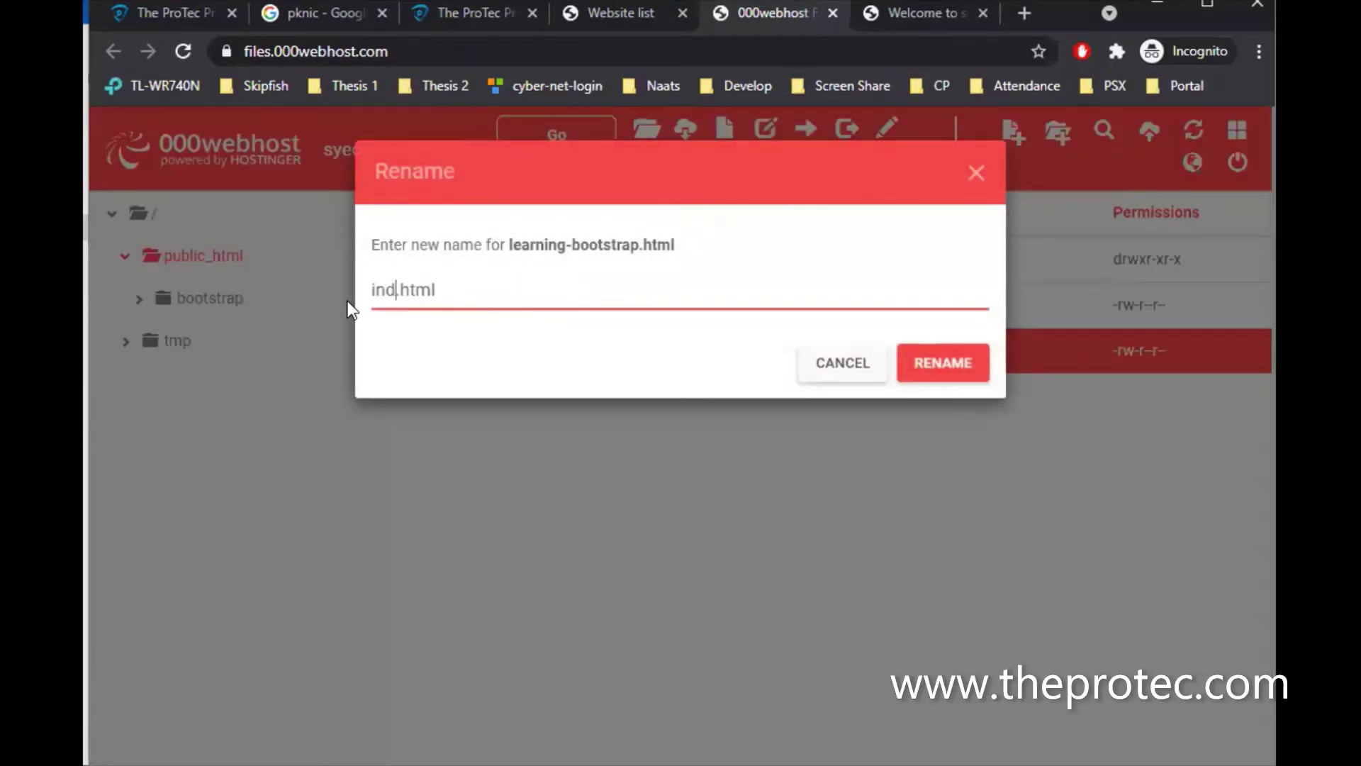
type("ex")
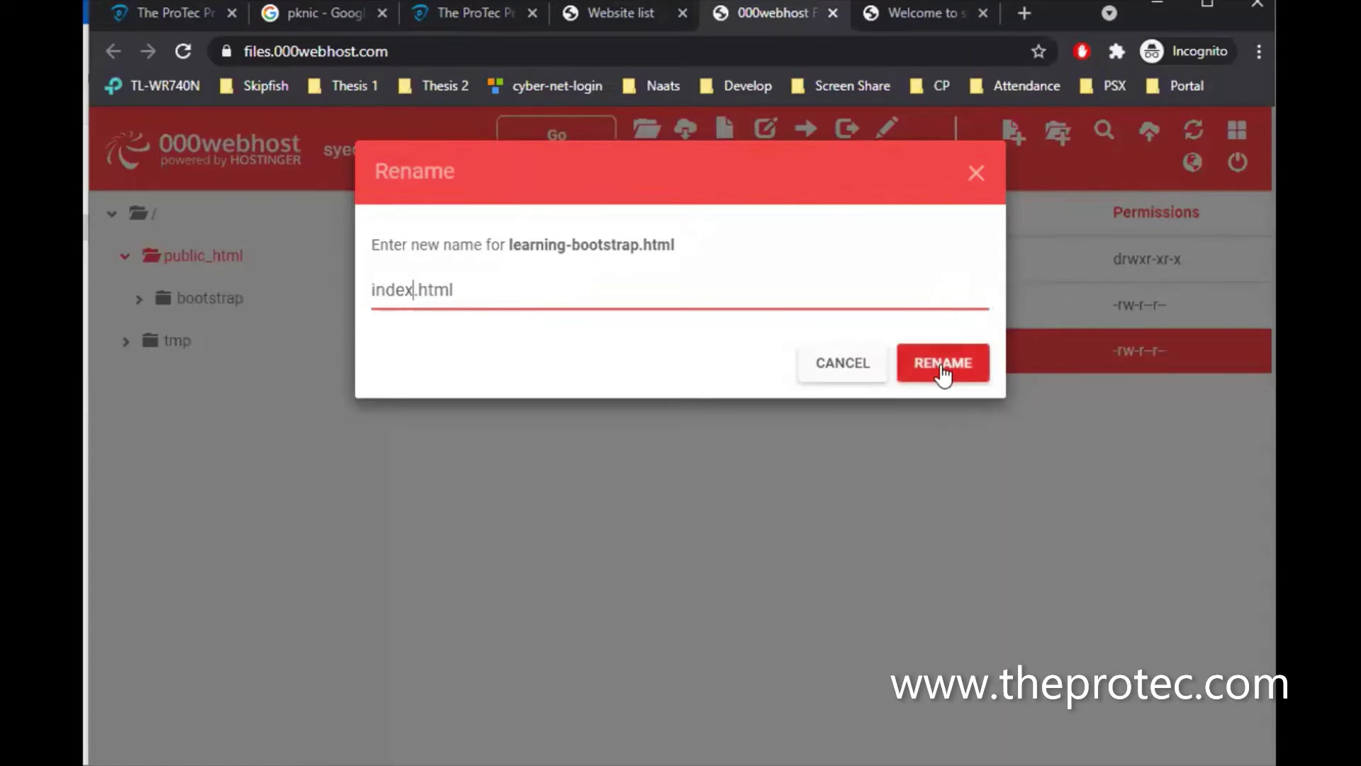
left_click(943, 371)
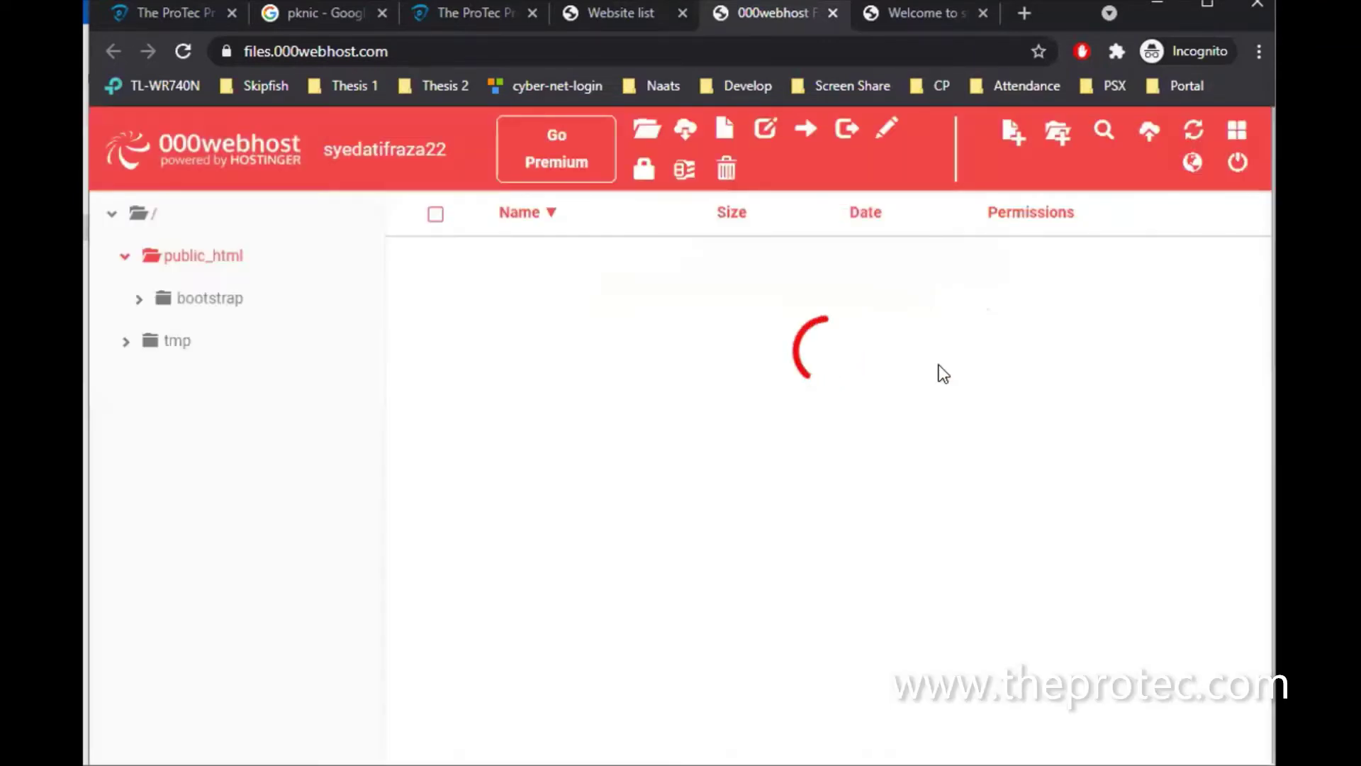
left_click(925, 10)
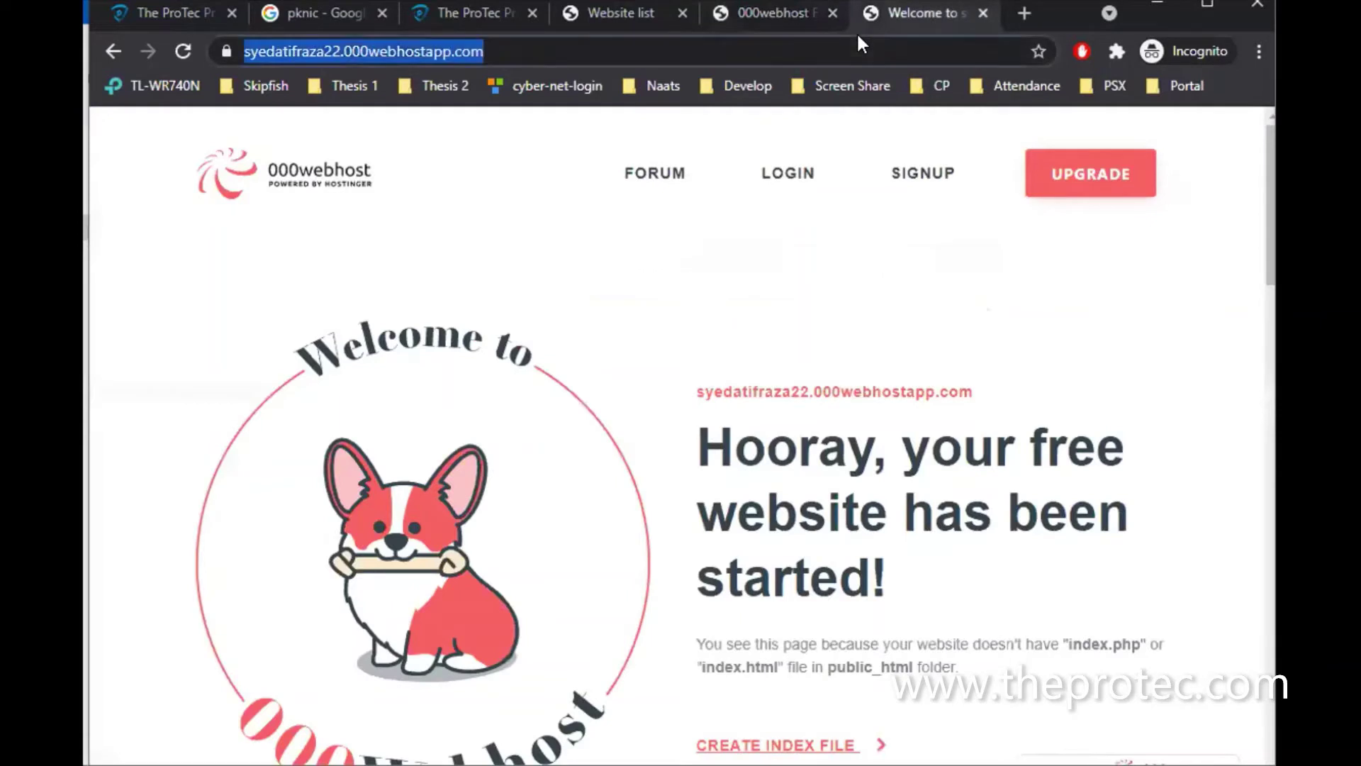
key("Return")
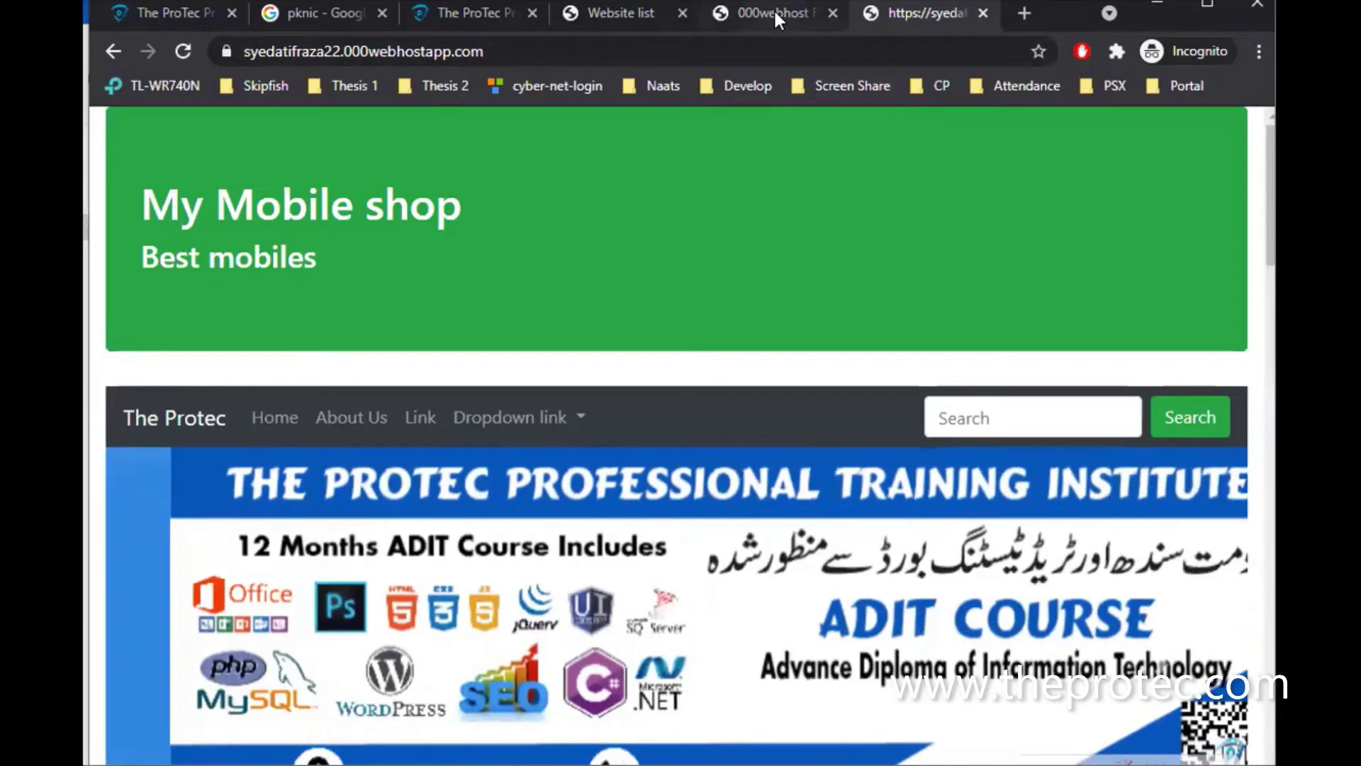
Switch back to the file manager tab, then glance at the websites list
left_click(771, 13)
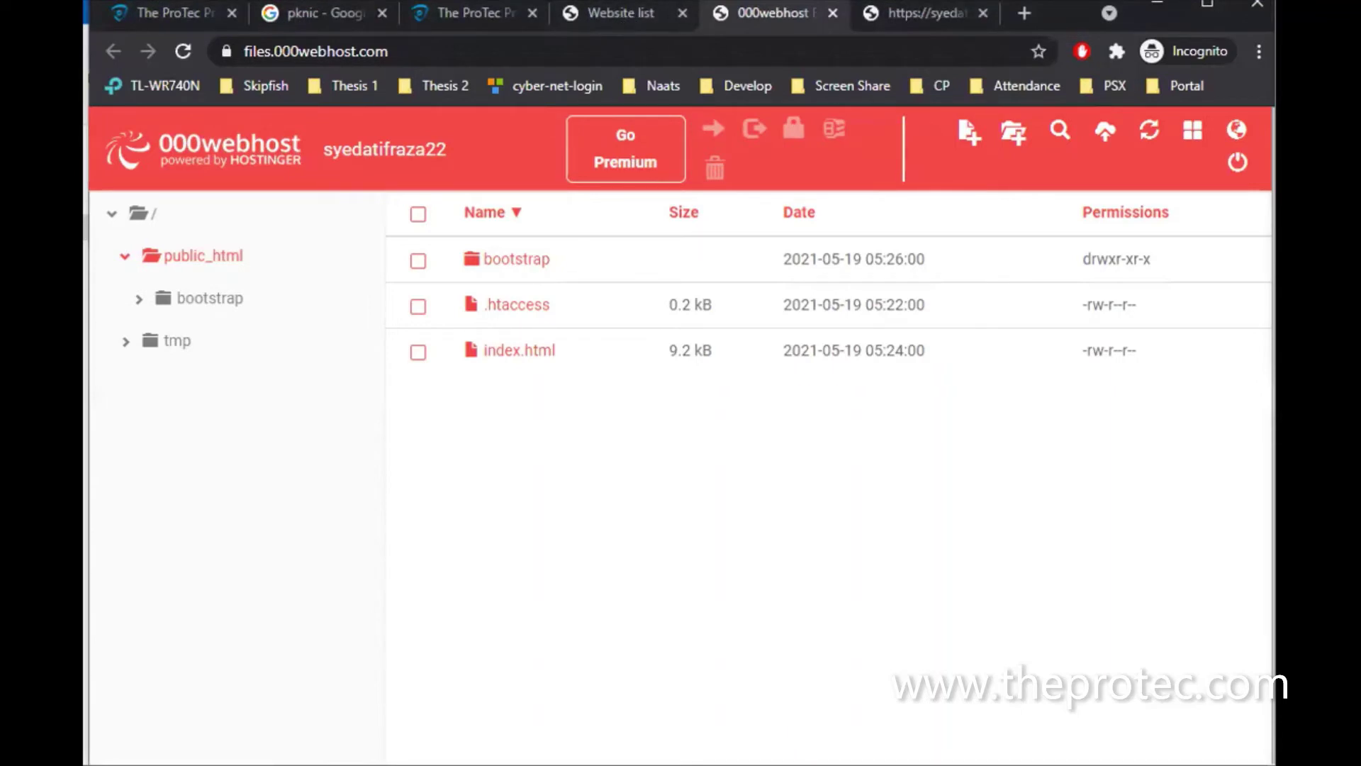
left_click(632, 14)
Create a new file named page2.html in public_html
left_click(764, 17)
left_click(969, 136)
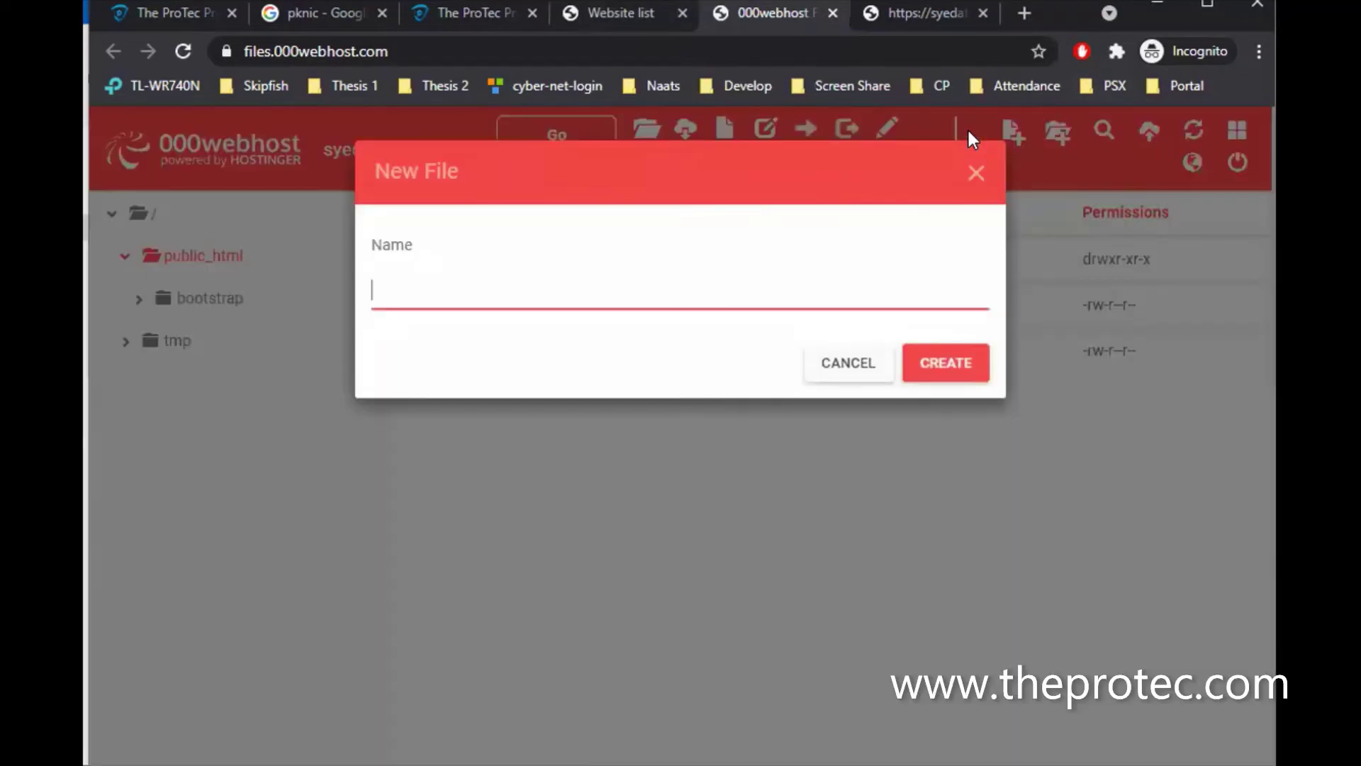
type("page2.html")
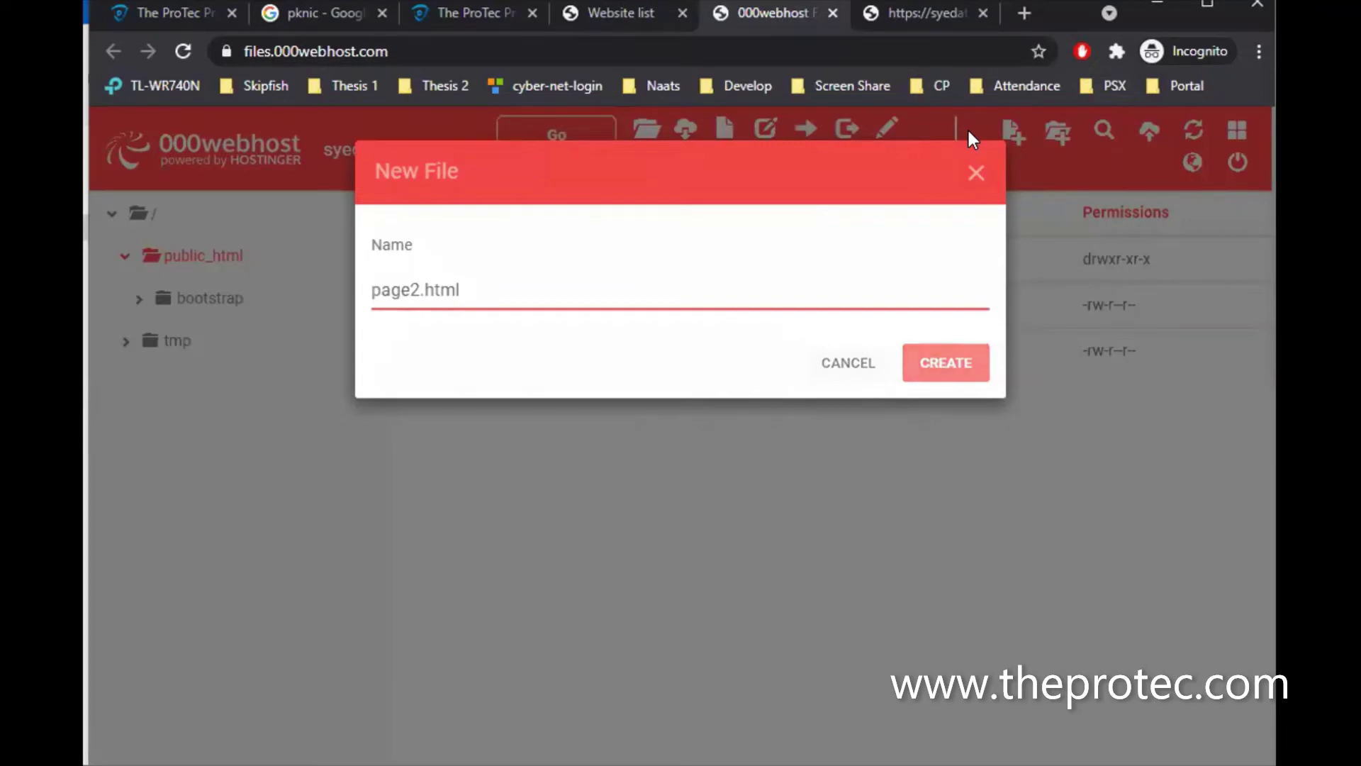
left_click(943, 360)
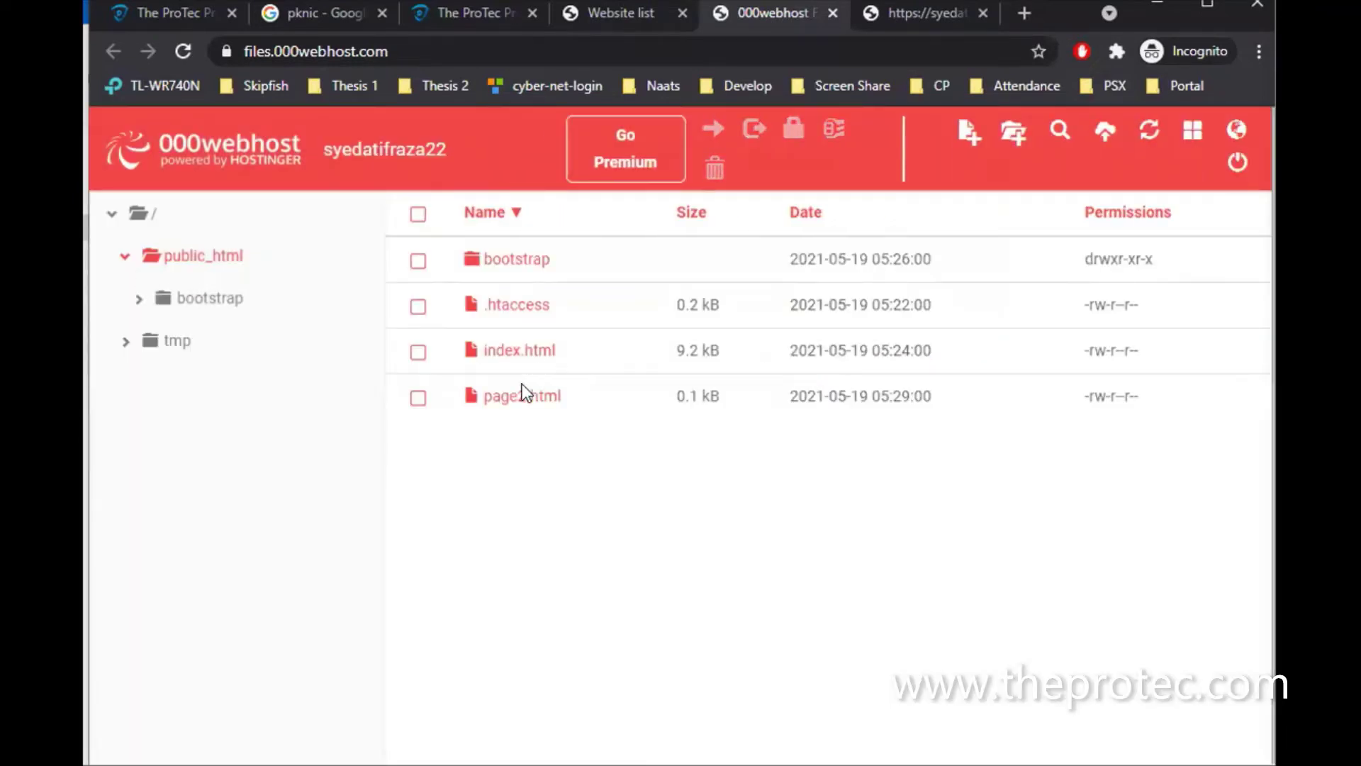
Edit page2.html to contain '<h1>Welcome to my website' and save it
left_click(518, 401)
left_click(884, 131)
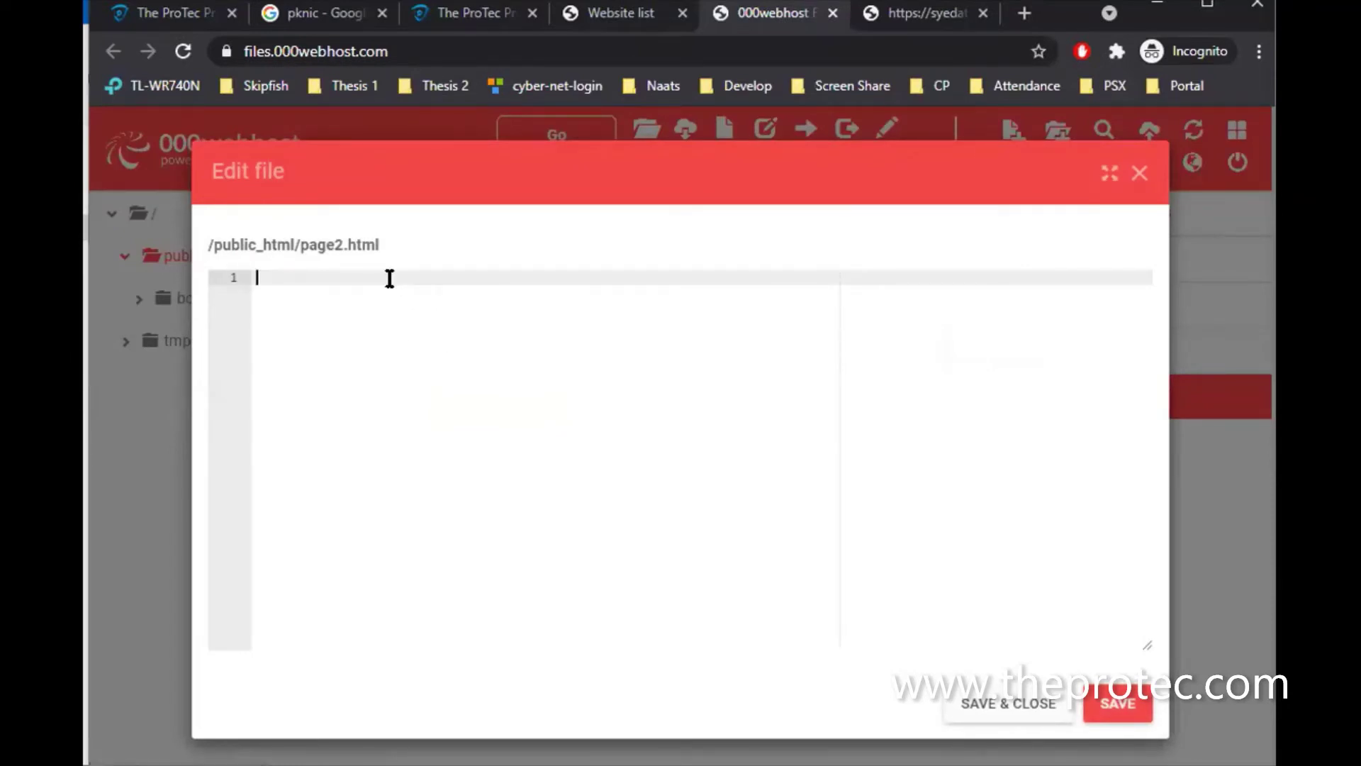
type("<h1>Welcome to my website</h1>")
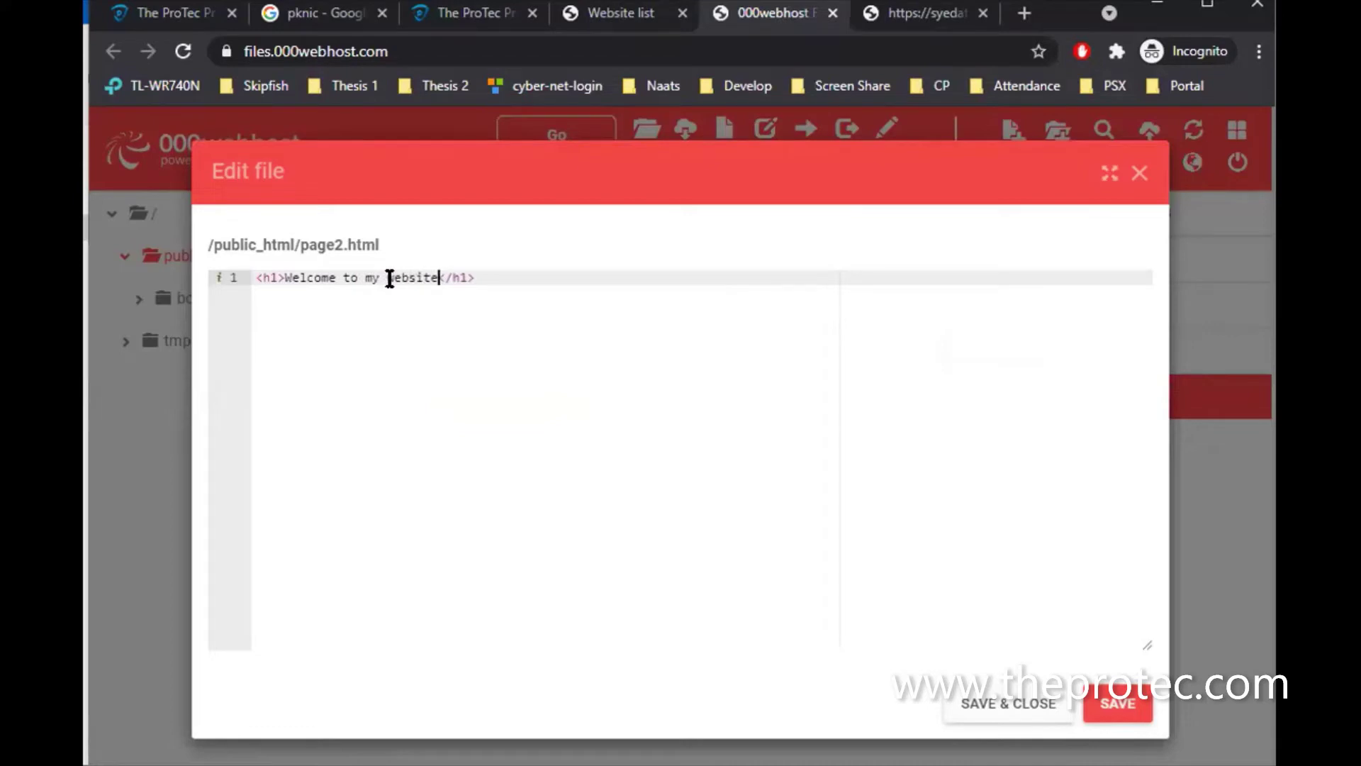
left_click(1111, 705)
left_click(922, 12)
Load /page2.html on the live site, go back, then close the page2.html editor
left_click(783, 53)
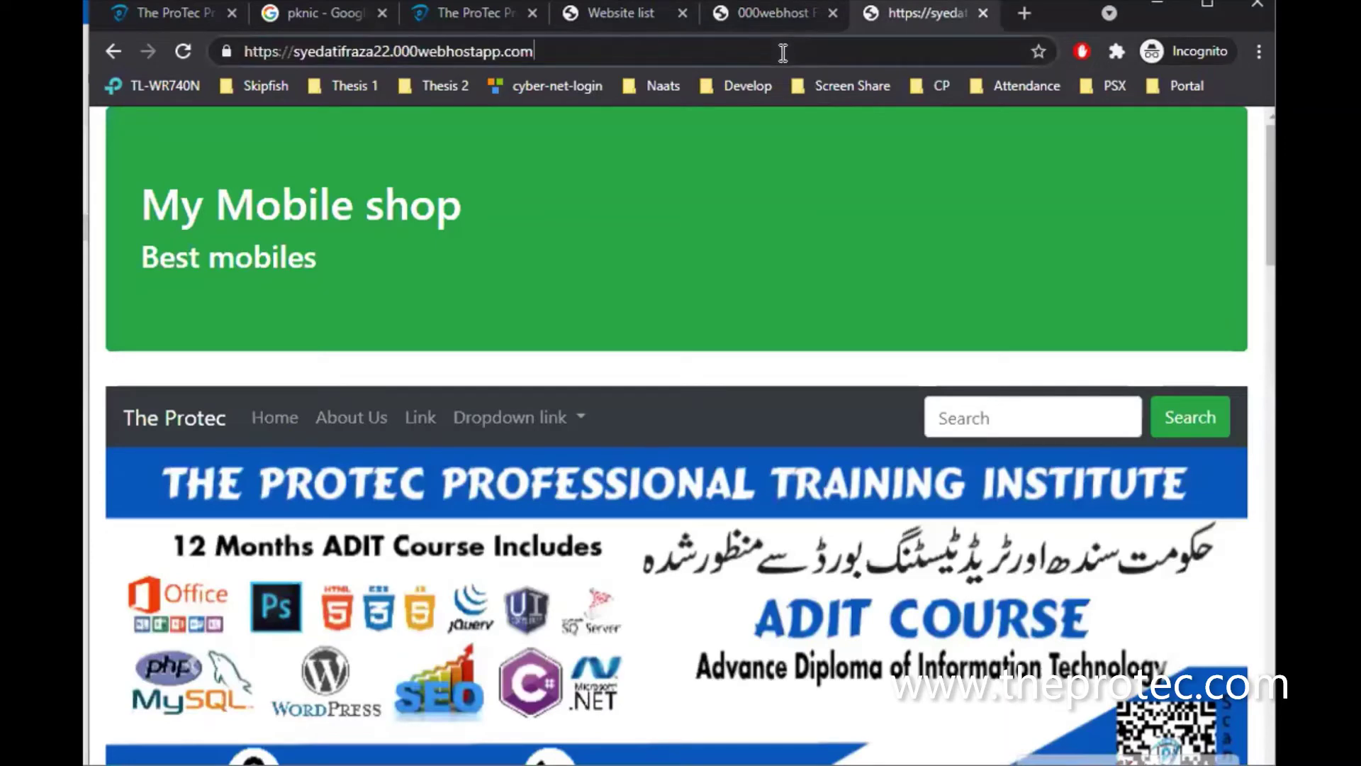
type("/page")
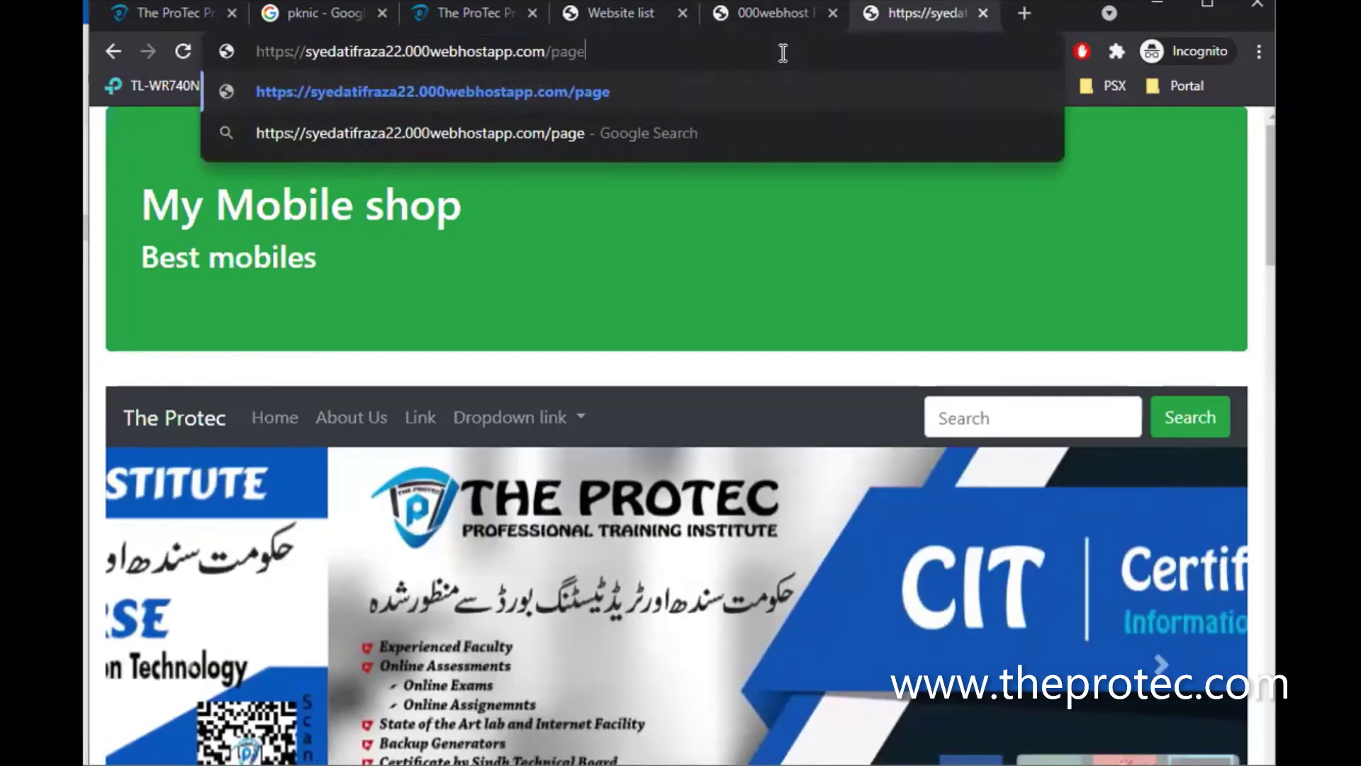
type("2.html")
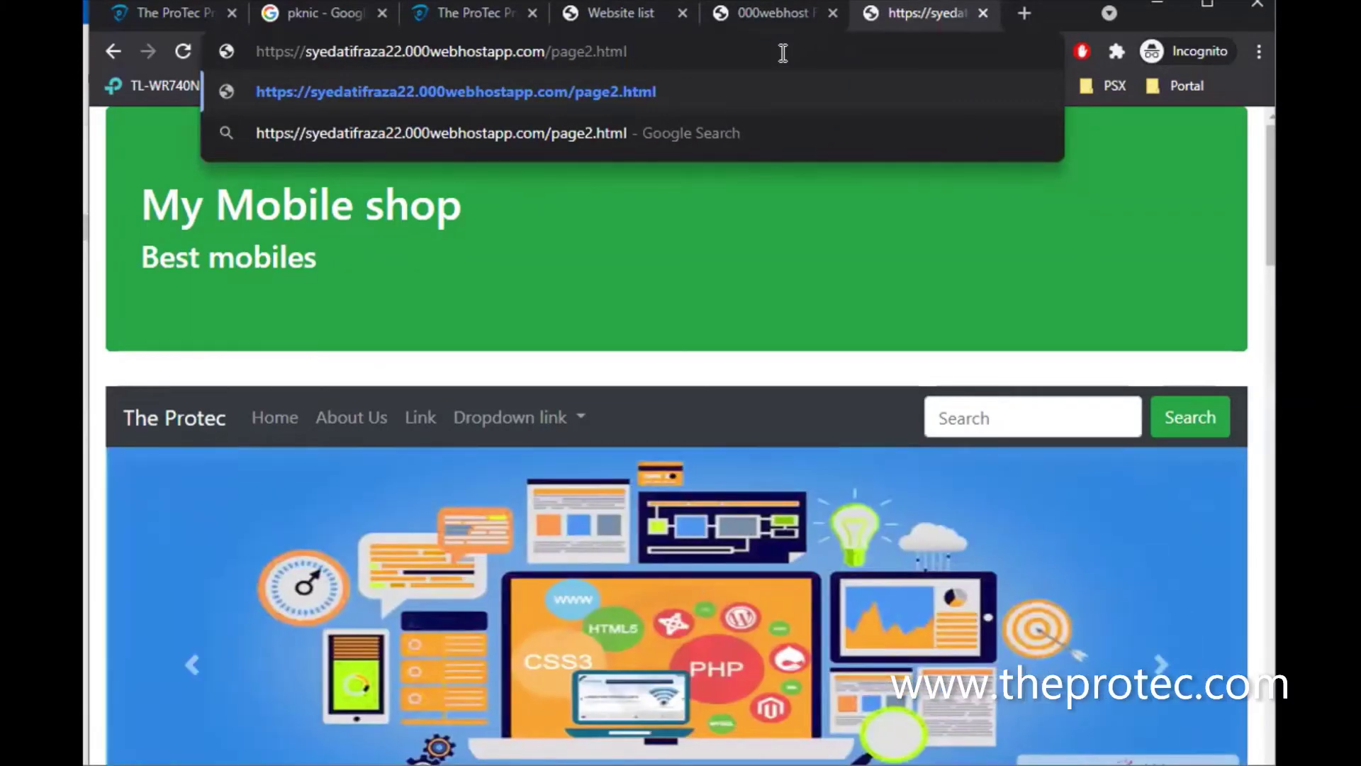
key("Return")
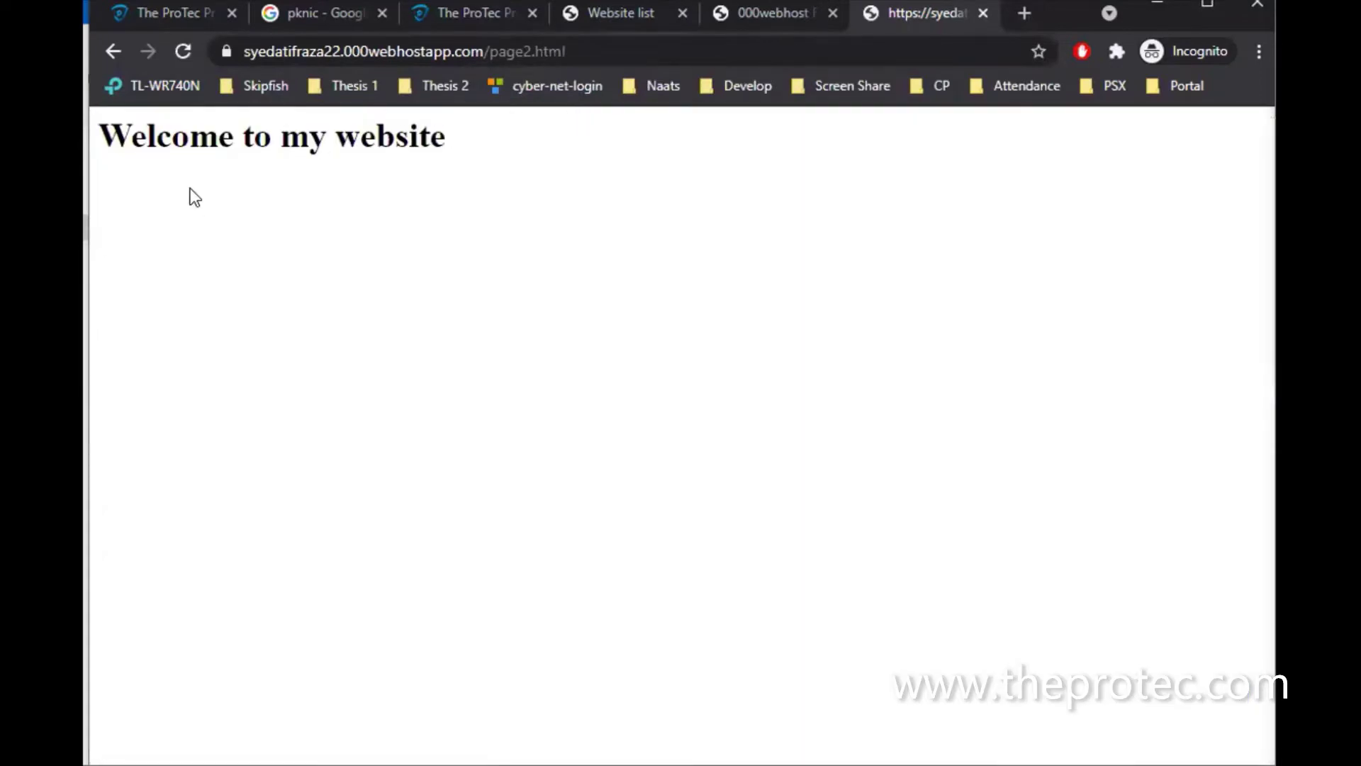
left_click(113, 53)
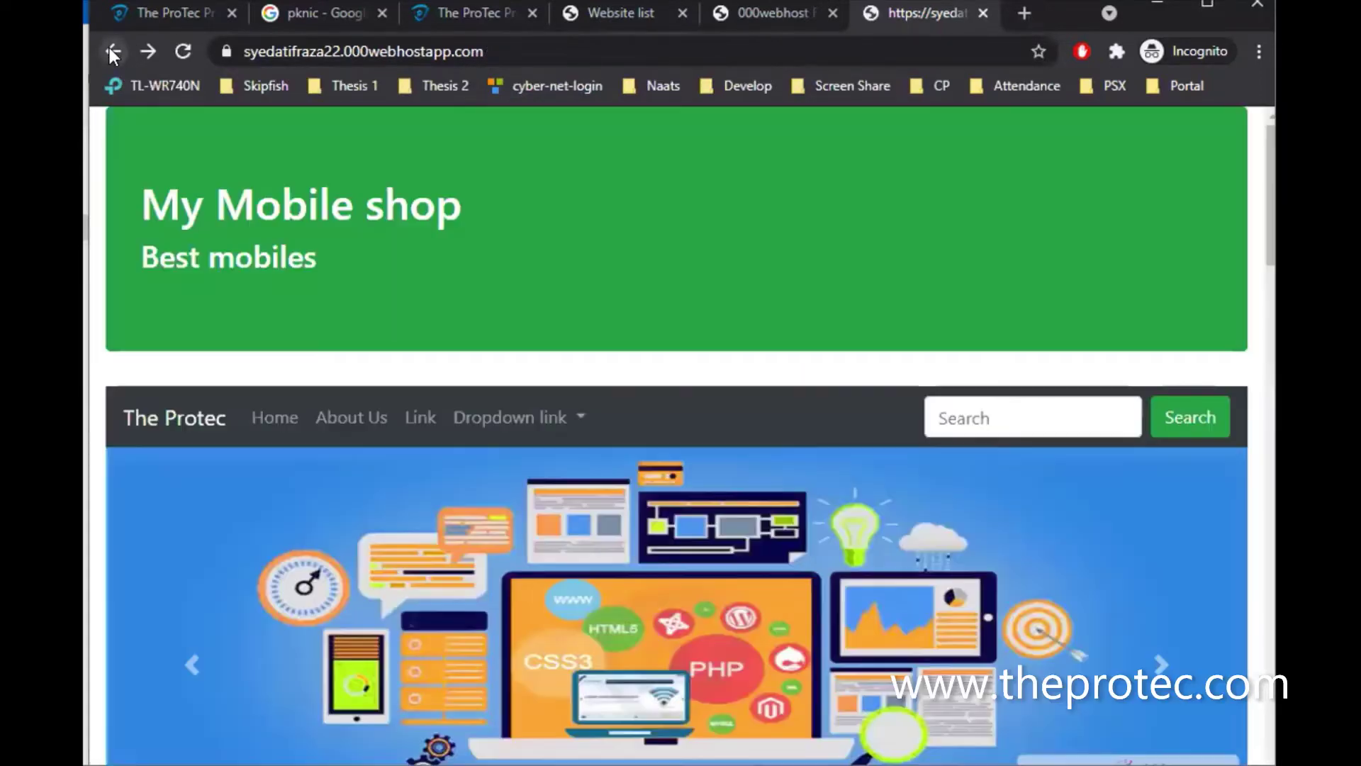
left_click(764, 13)
left_click(1140, 175)
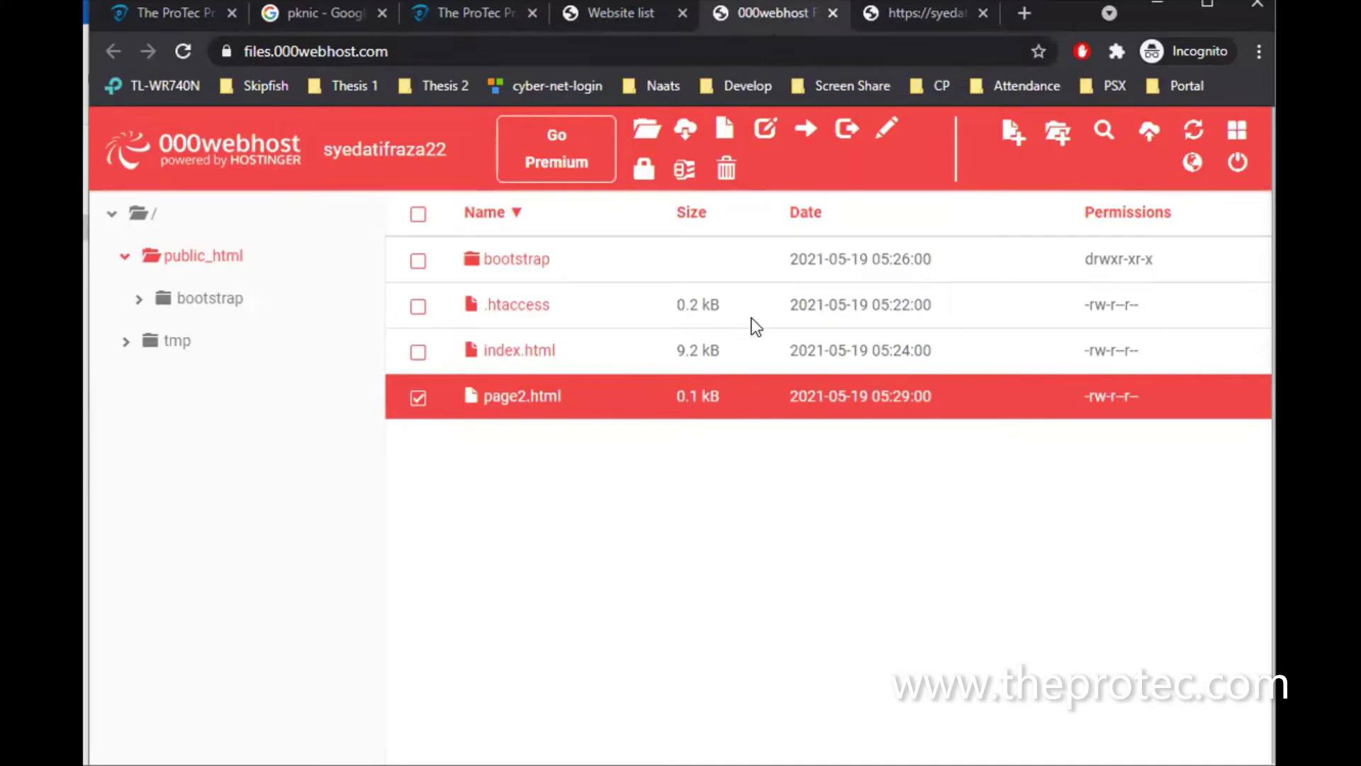
left_click(611, 14)
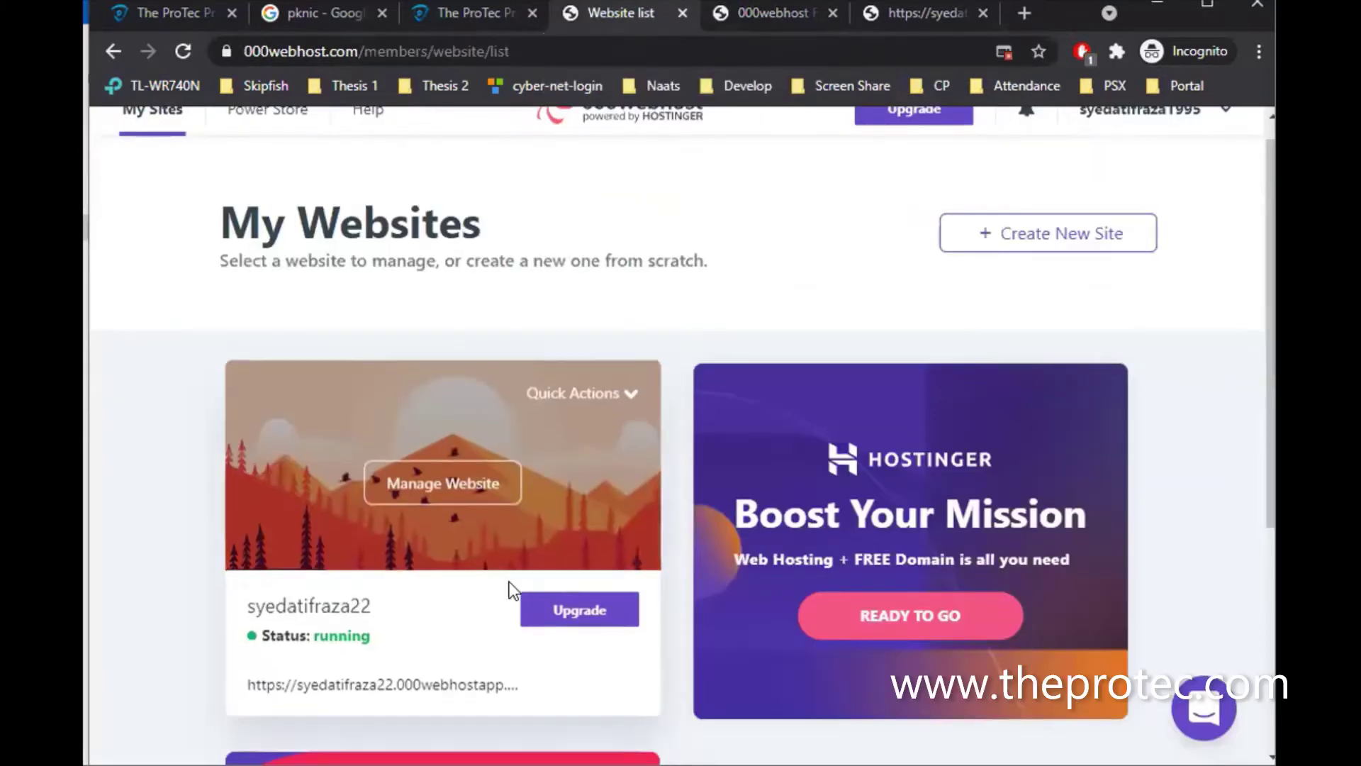
scroll(1117, 294, "up", 1)
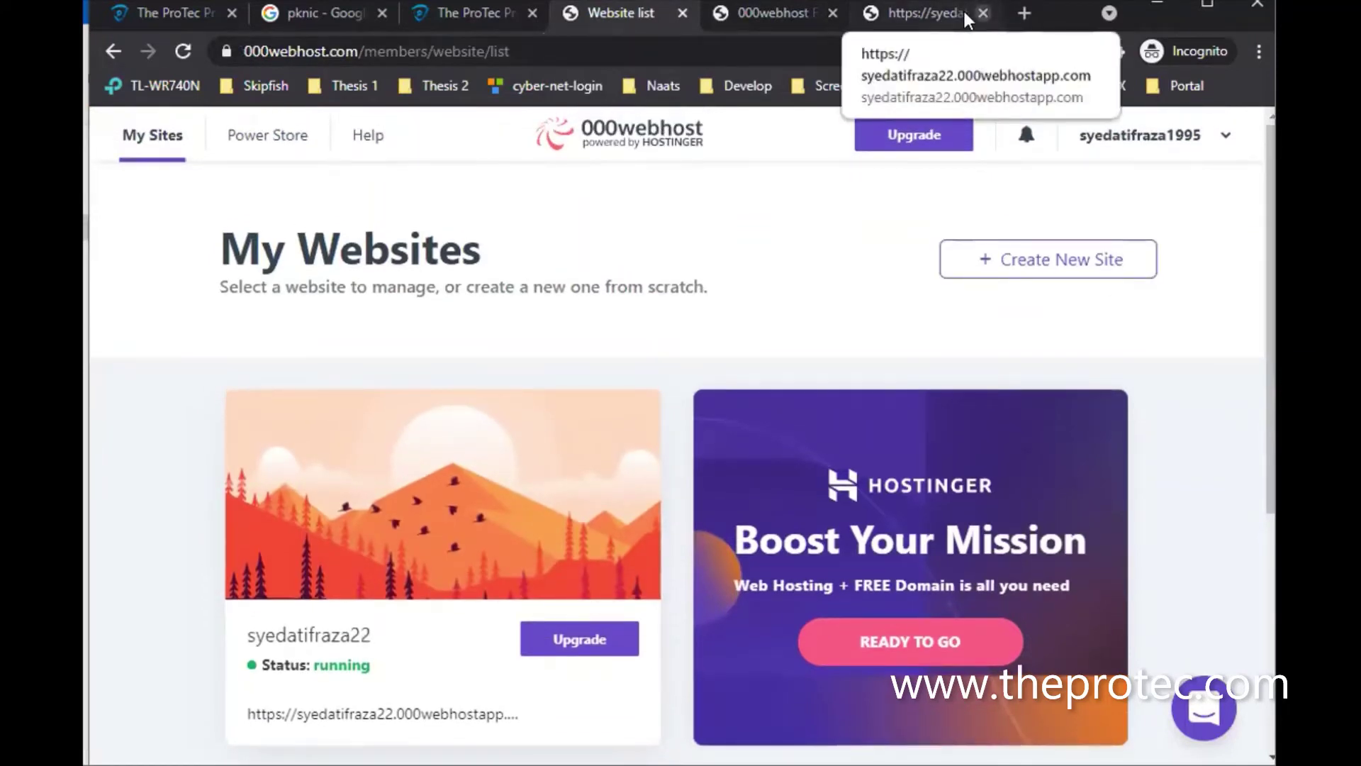
left_click(983, 12)
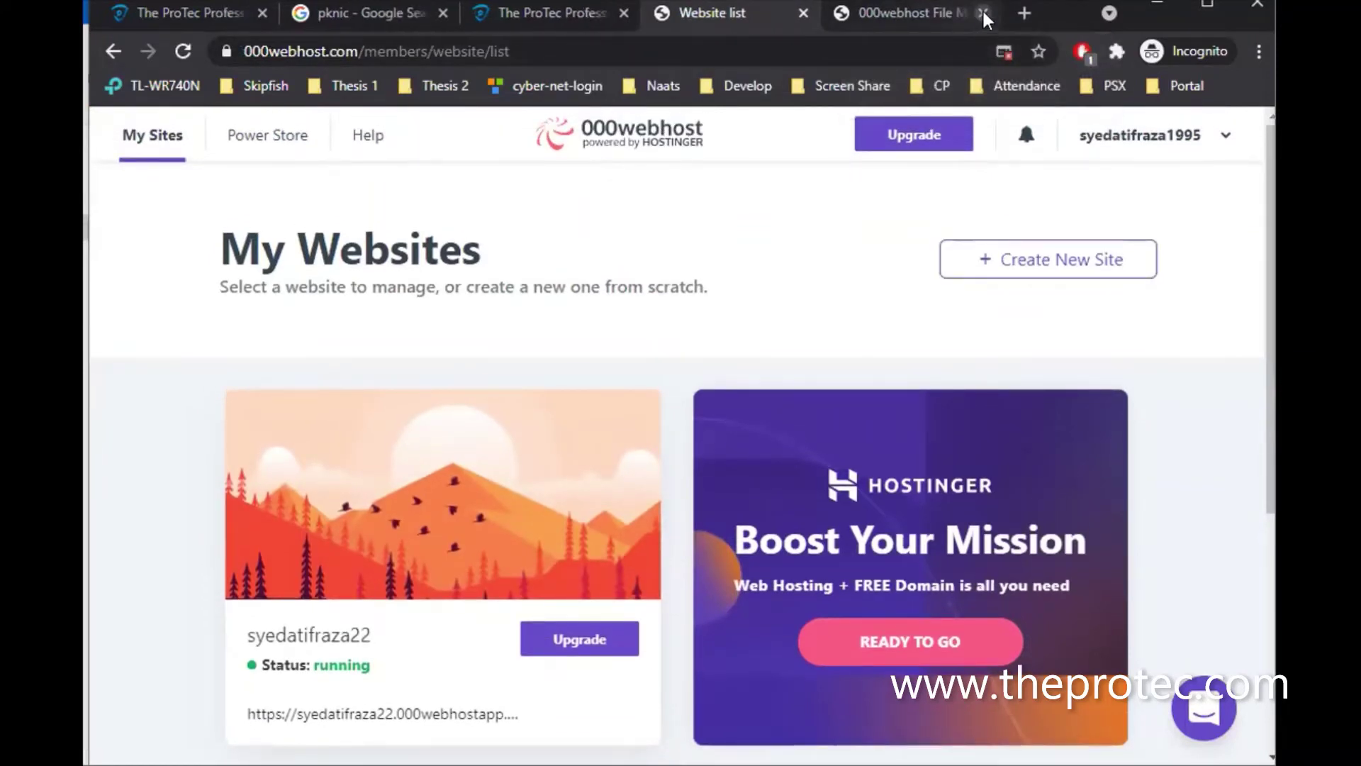
left_click(983, 13)
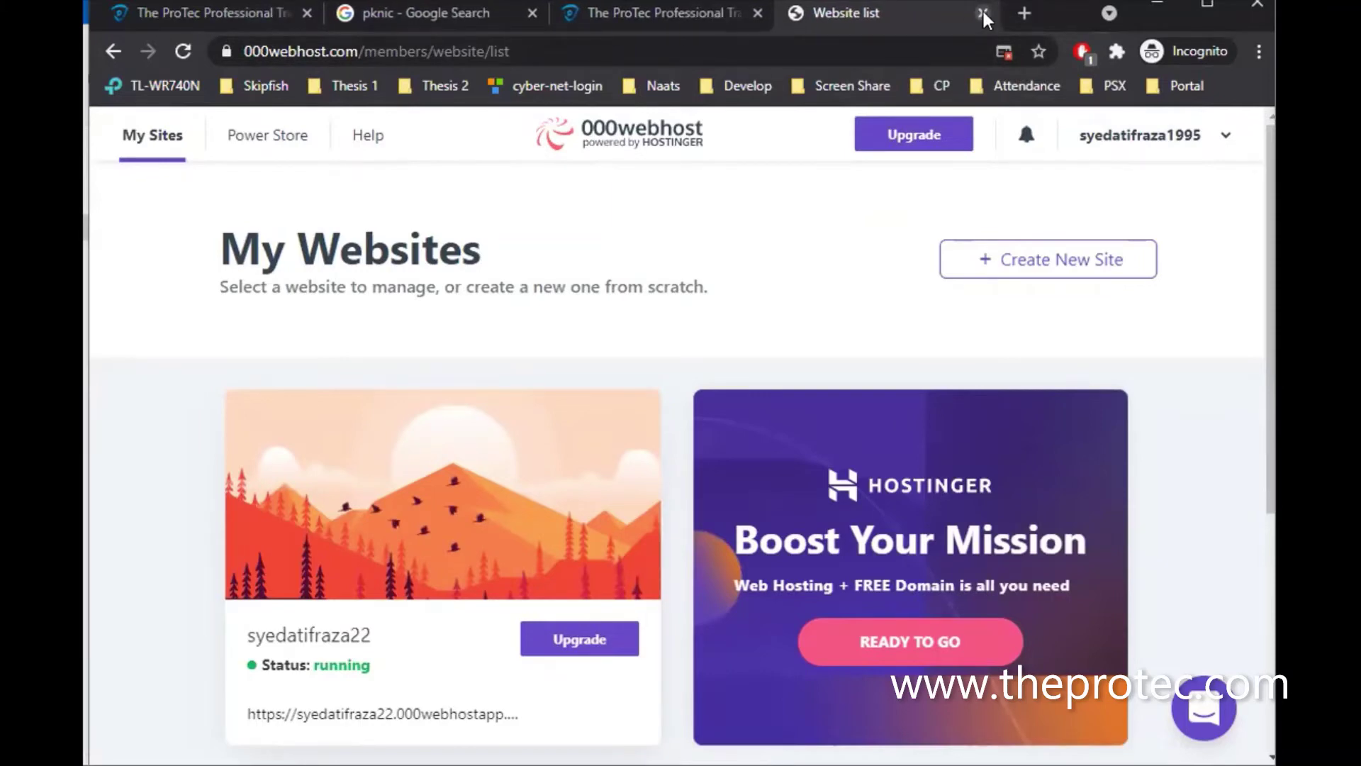
left_click(983, 13)
key("ctrl+t")
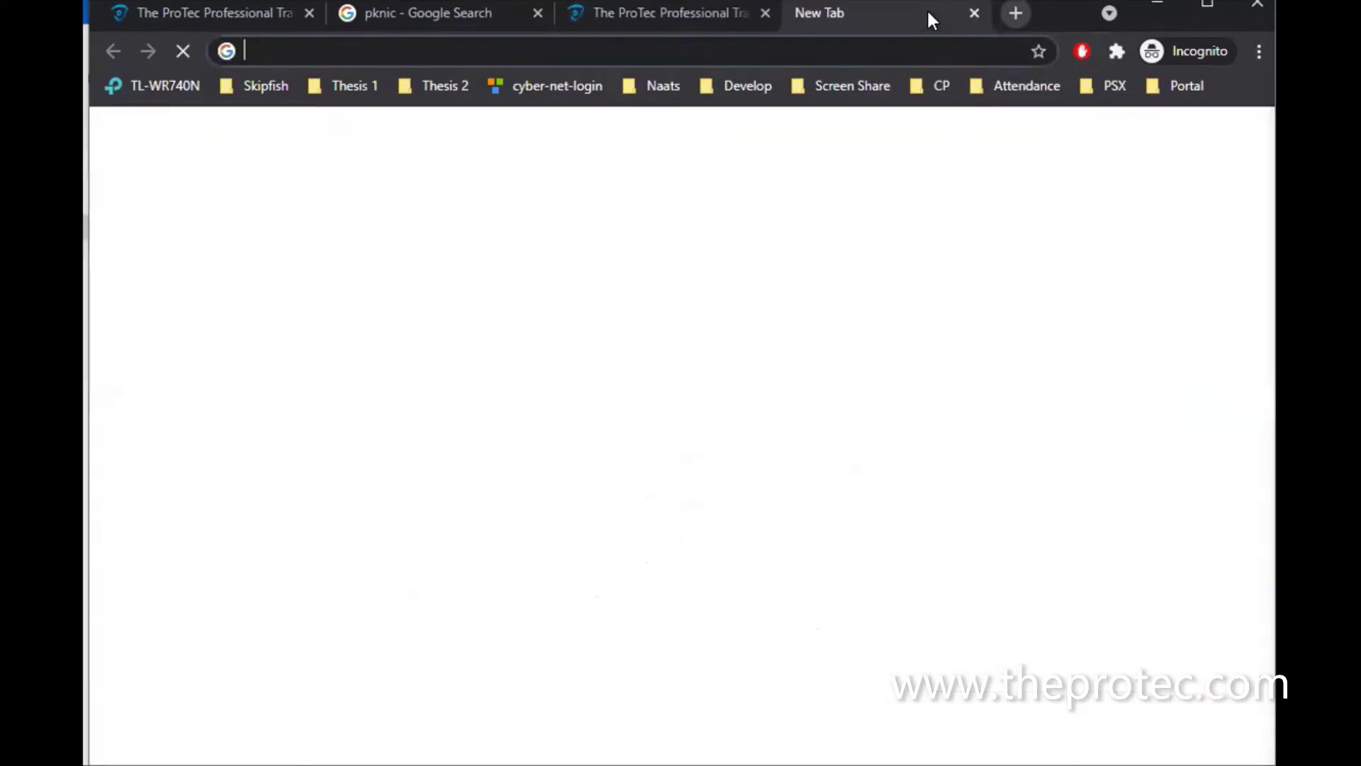
type("00")
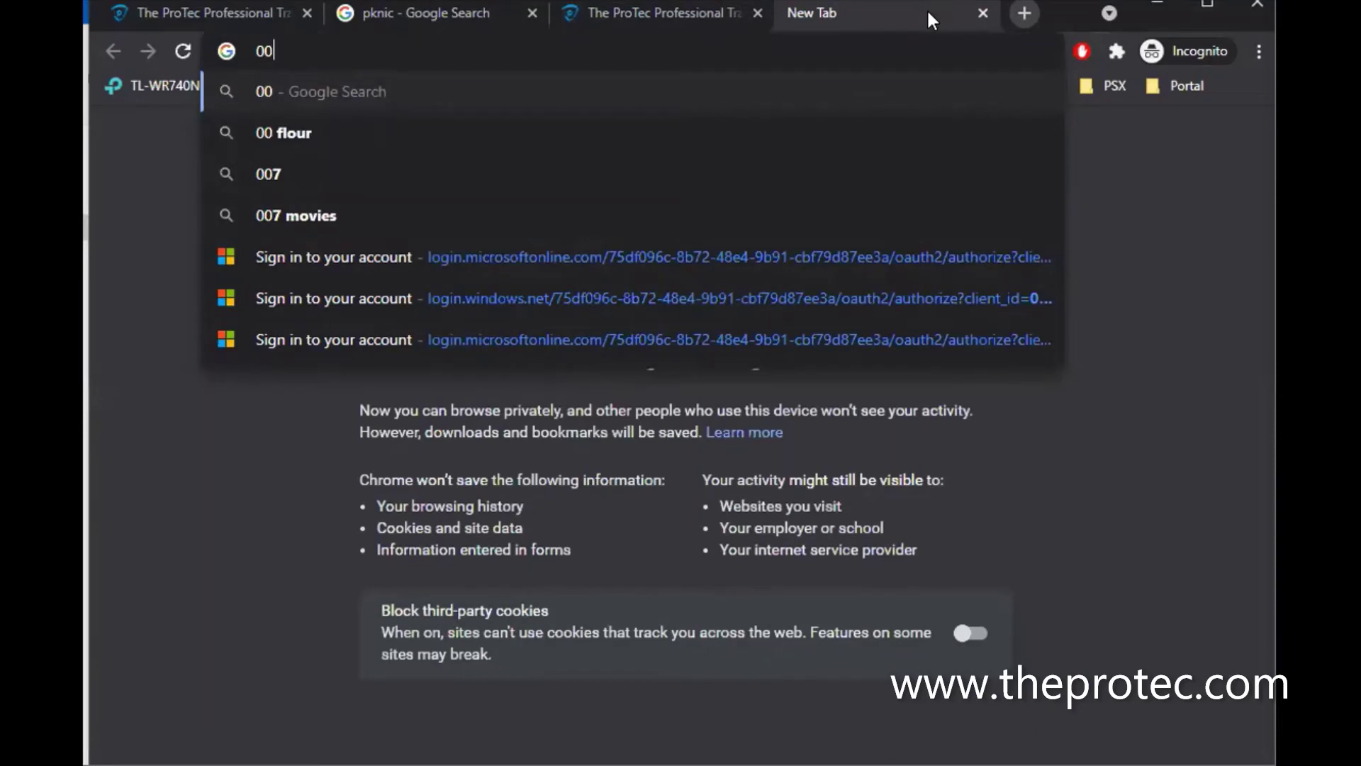
type("0webhost.com")
key("Return")
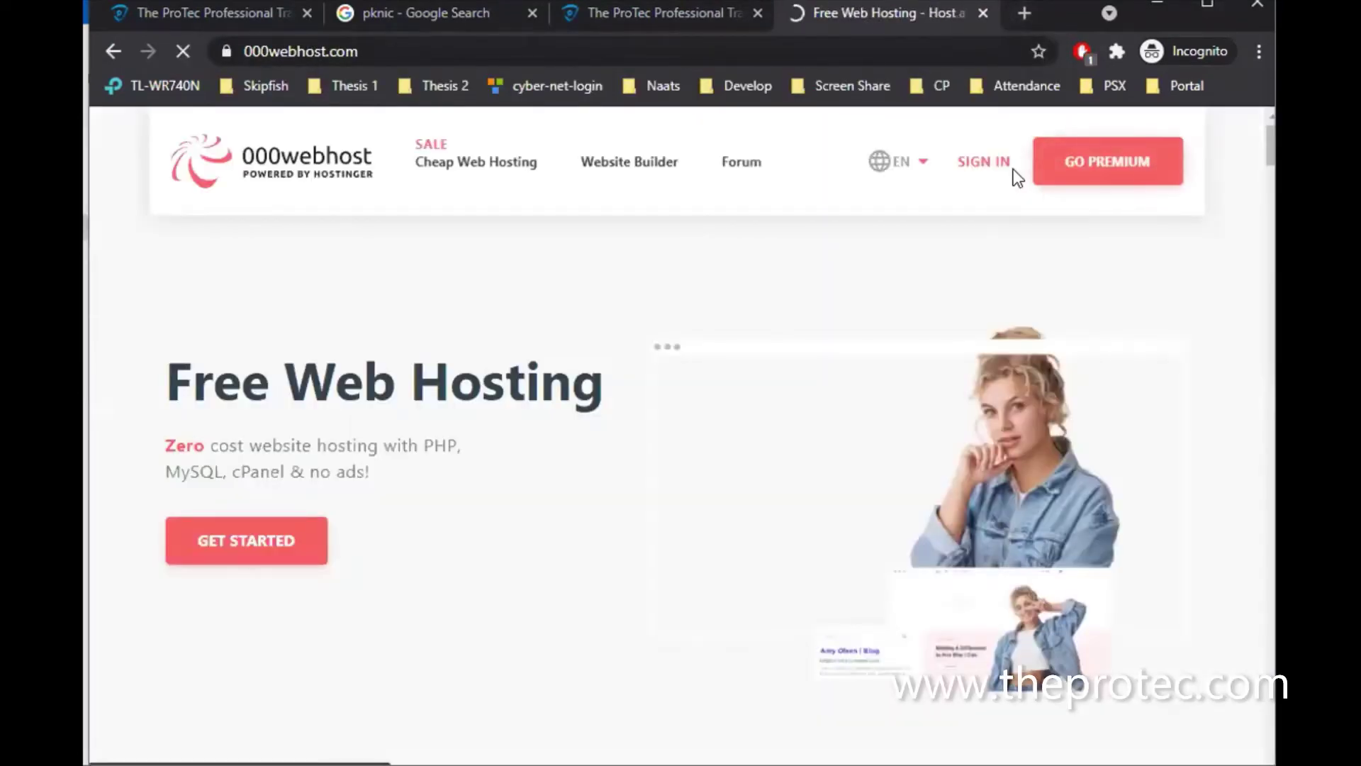
left_click(985, 164)
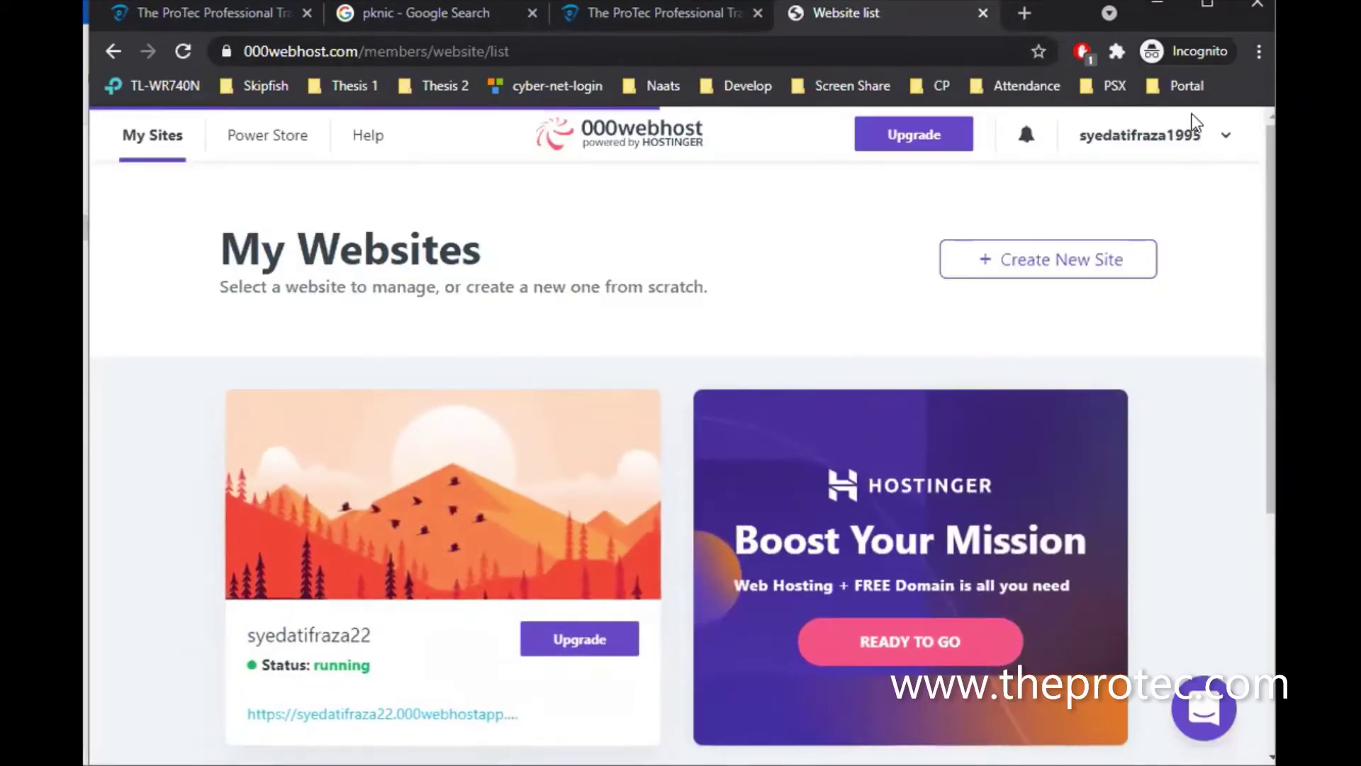
left_click(1224, 136)
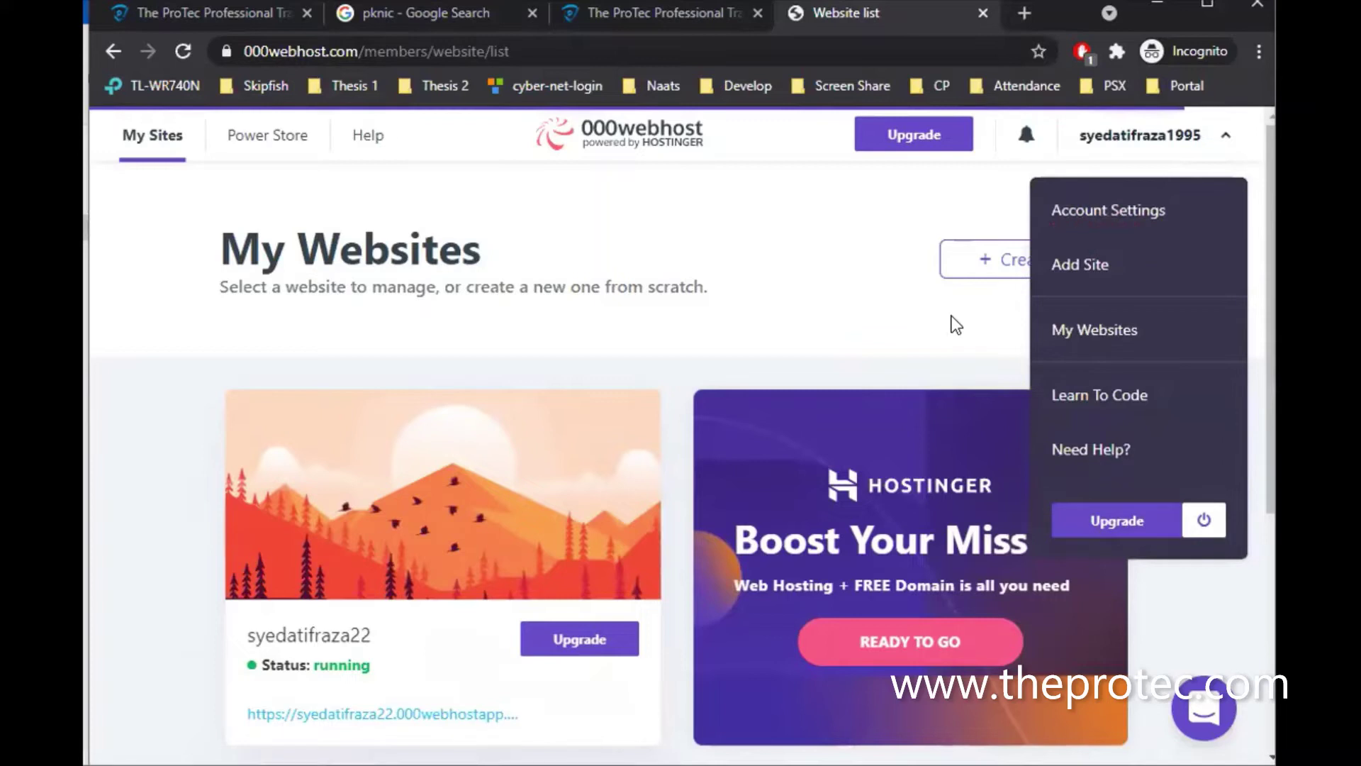
left_click(1134, 148)
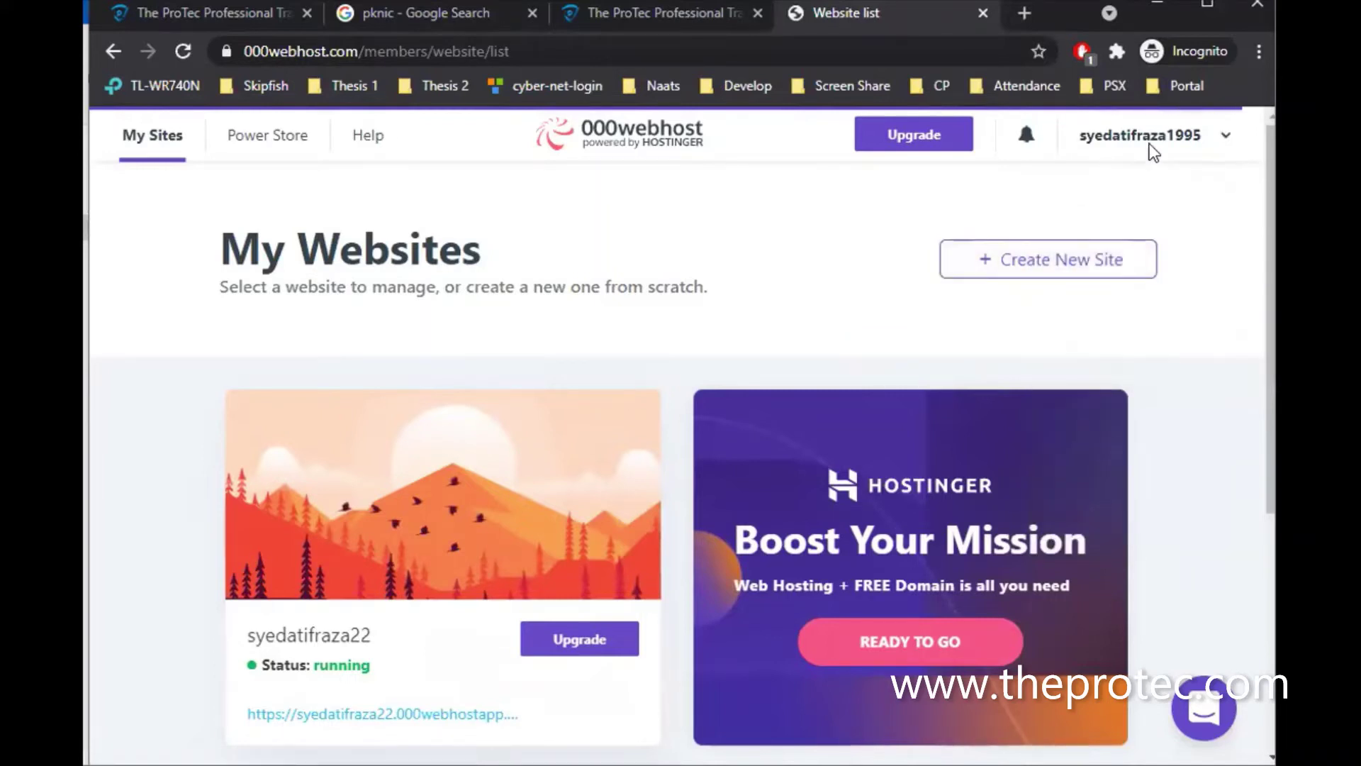
left_click(1175, 142)
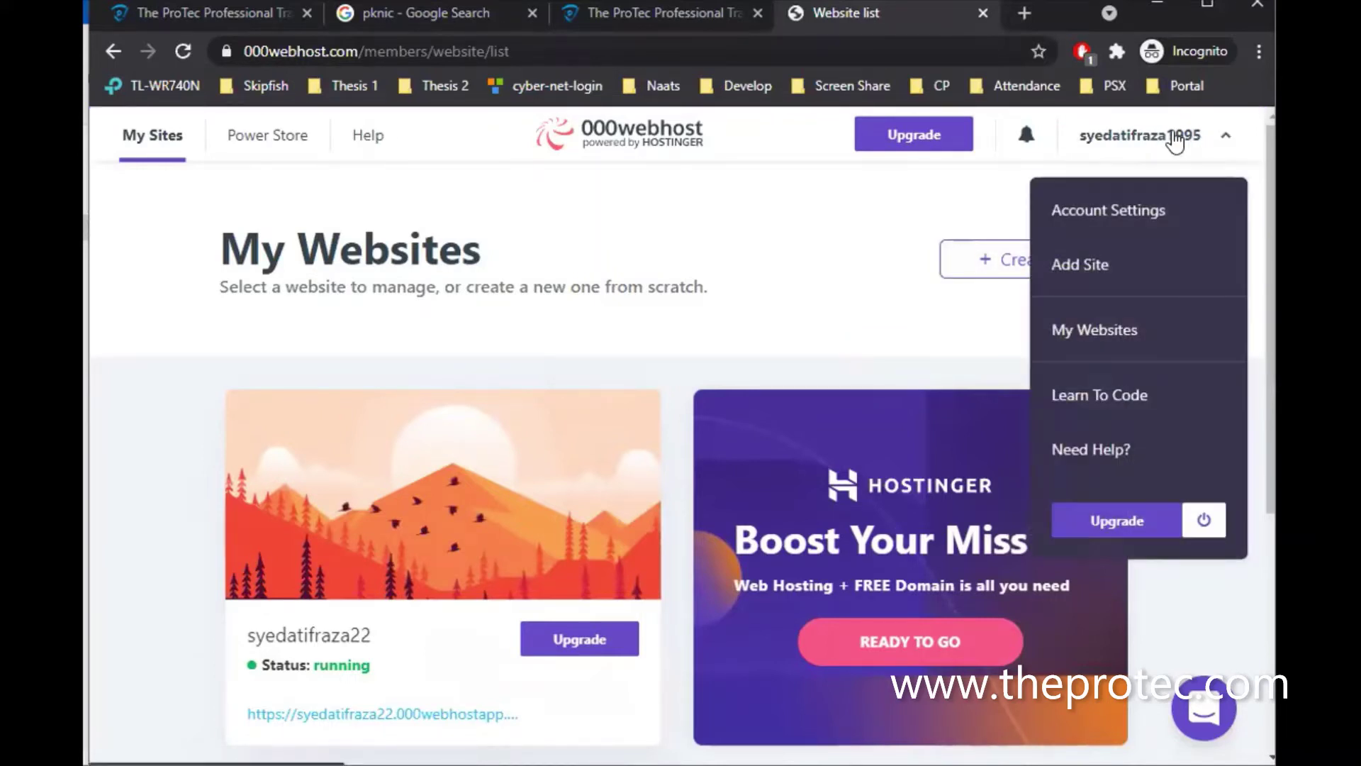
left_click(1209, 520)
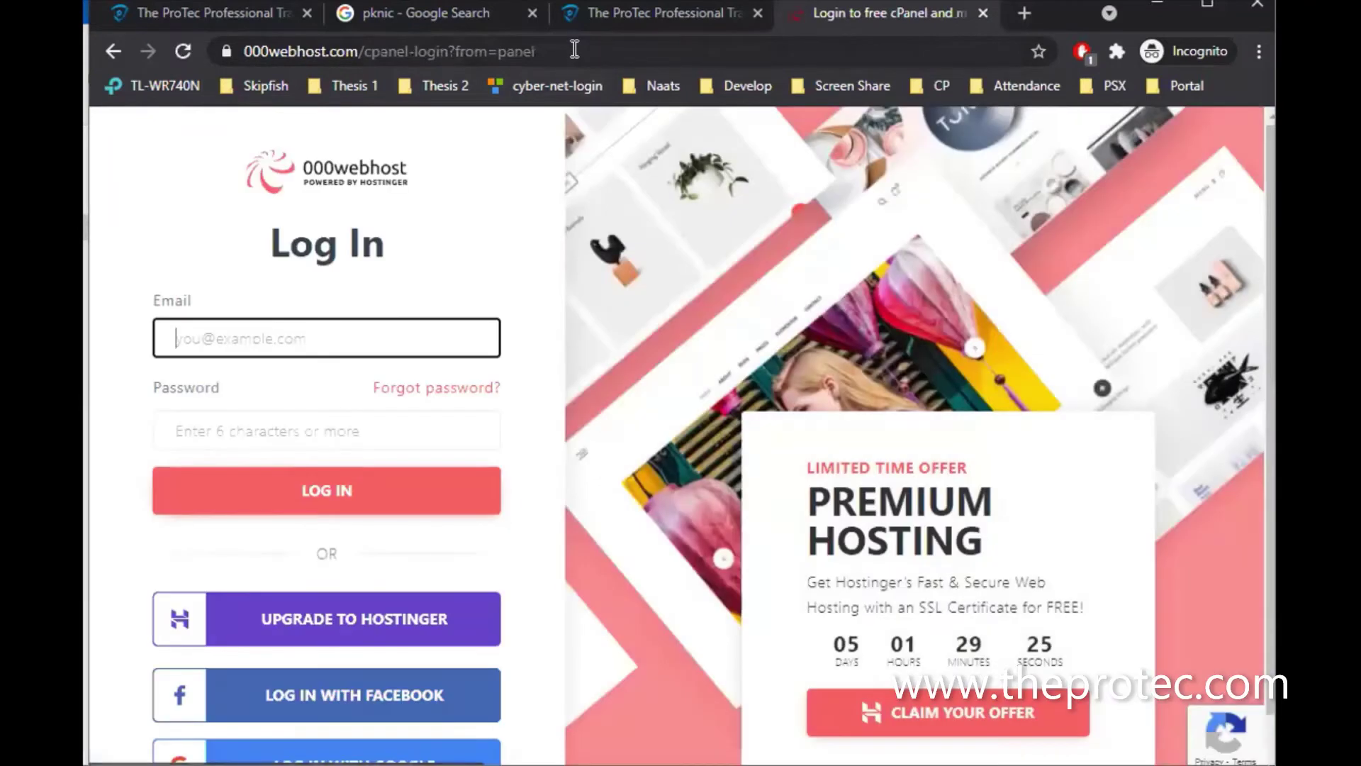
left_click_drag(575, 50, 364, 62)
key("BackSpace")
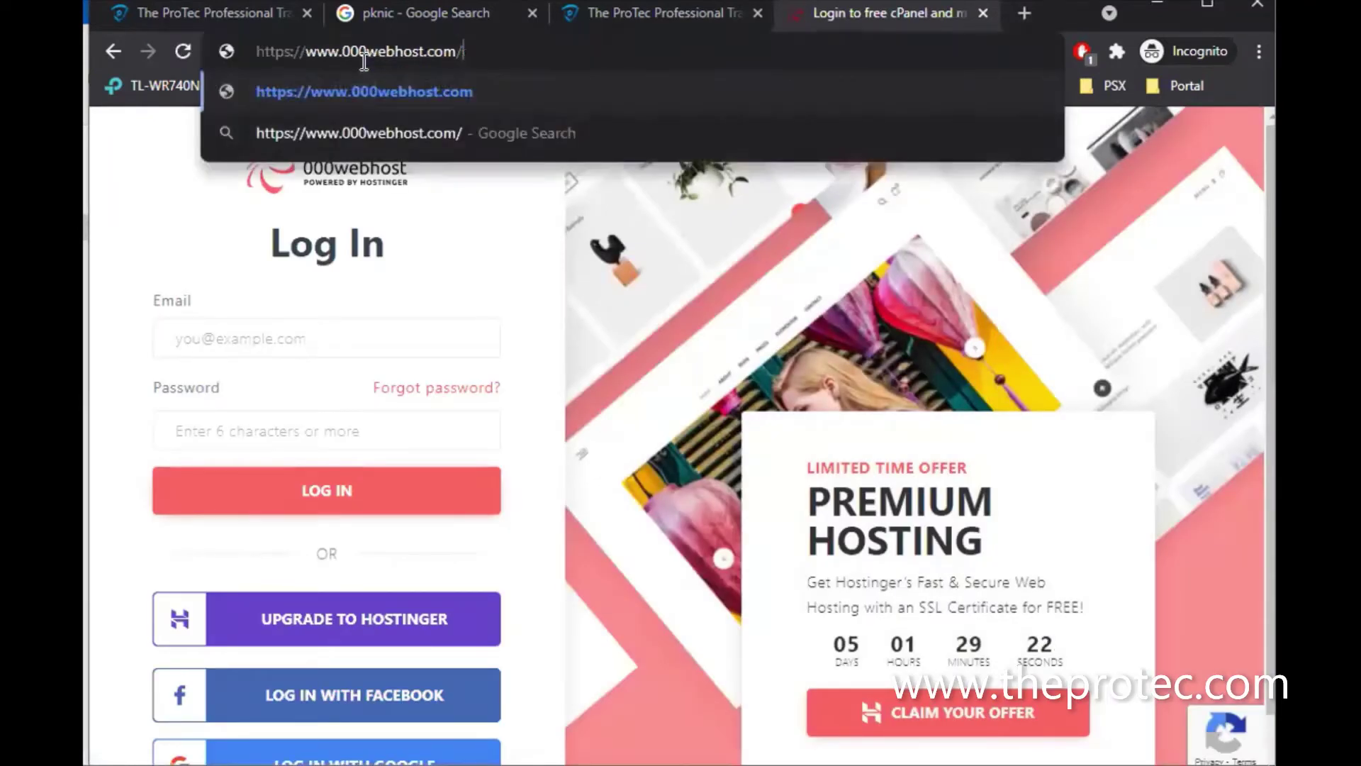
key("Return")
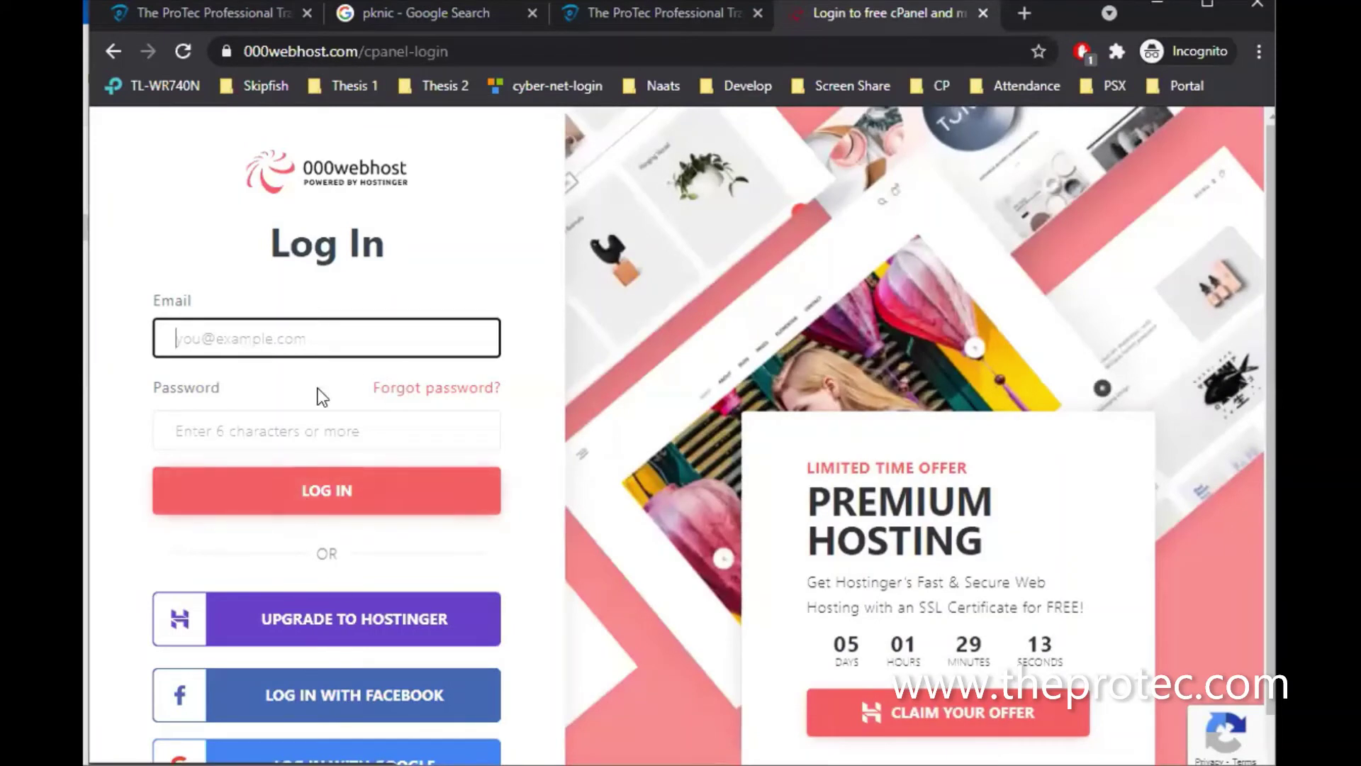
scroll(296, 426, "down", 1)
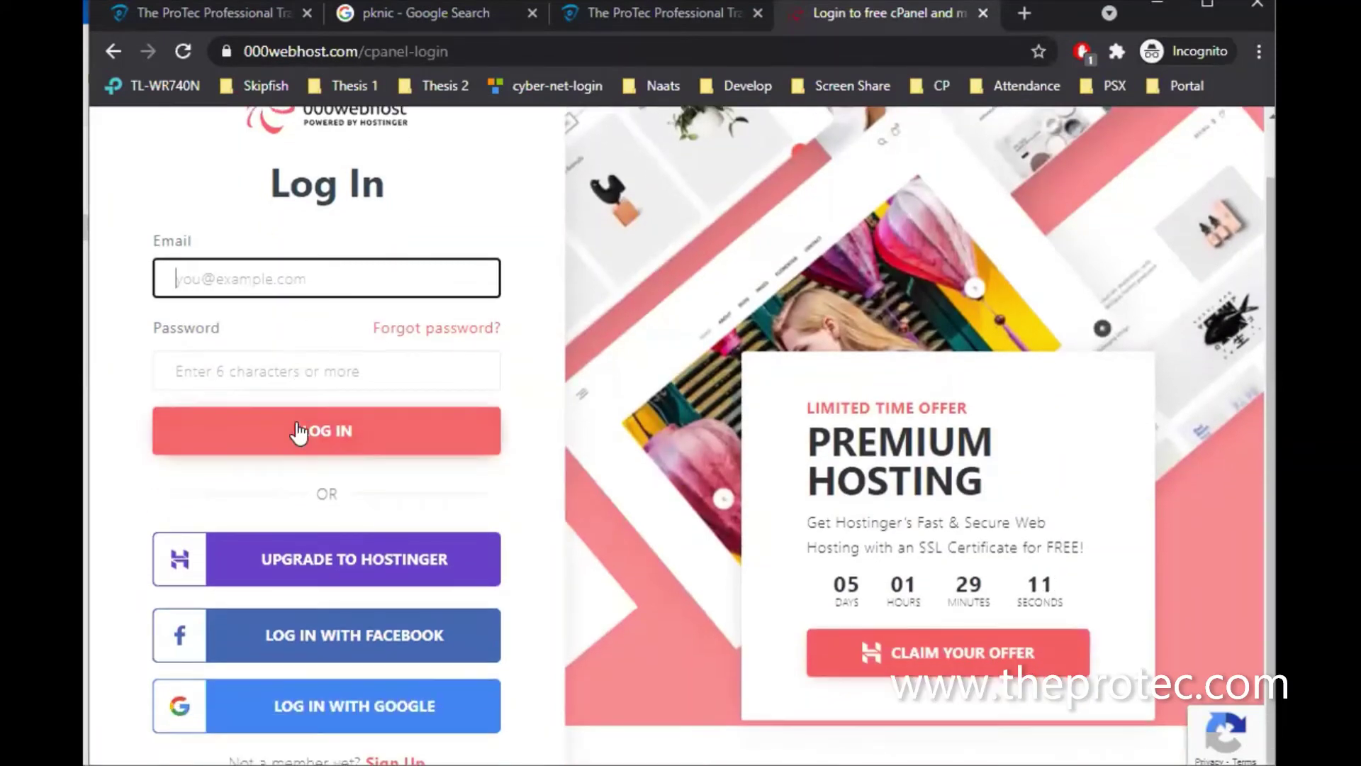
left_click(271, 713)
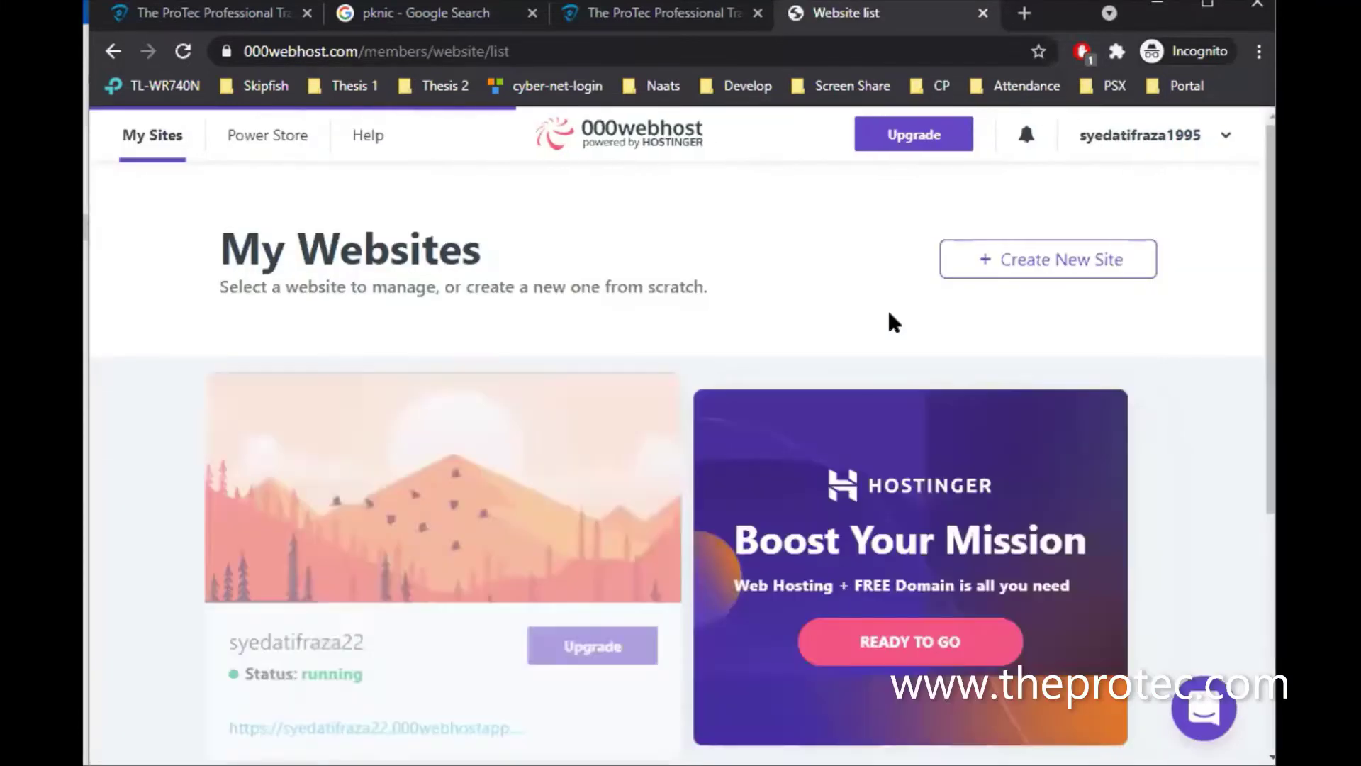
Open the File Manager from the site's Manage Website page and open the public_html folder
scroll(542, 504, "down", 4)
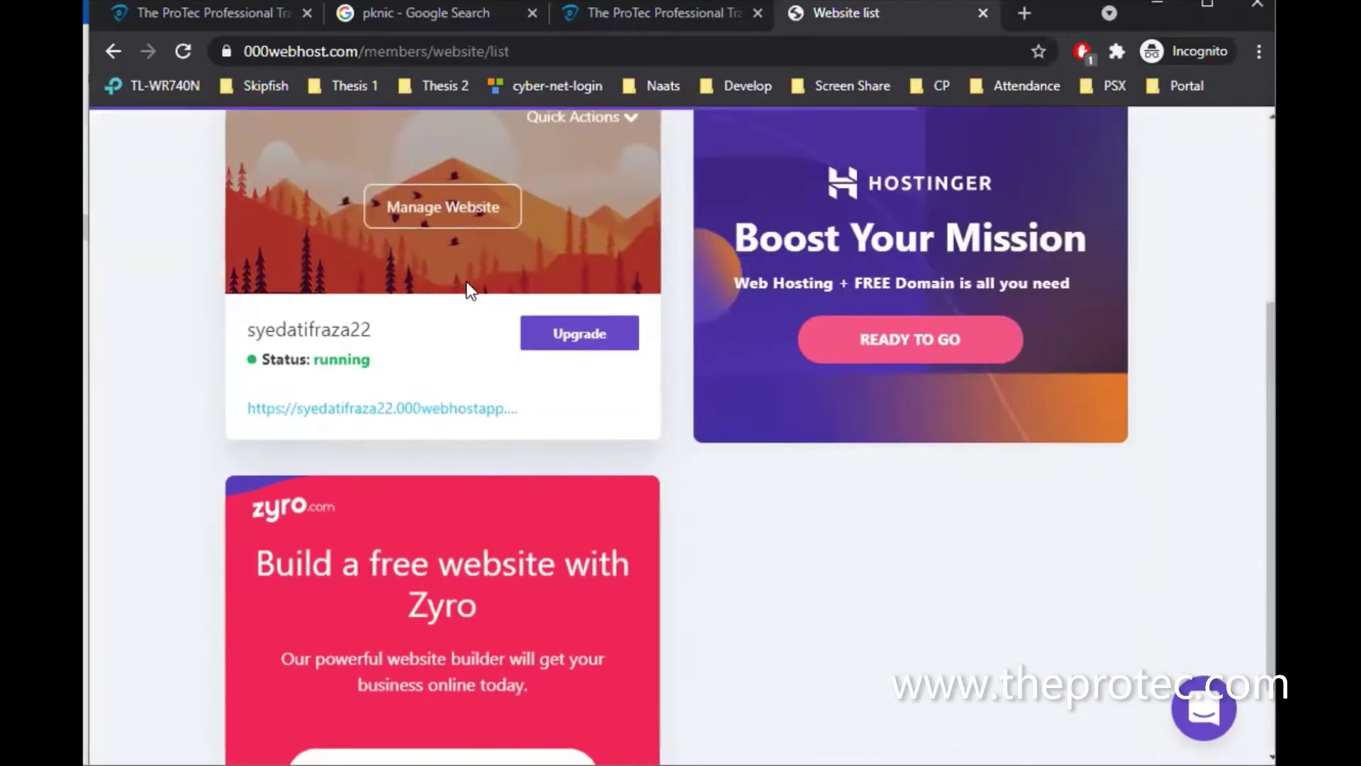
scroll(472, 291, "up", 4)
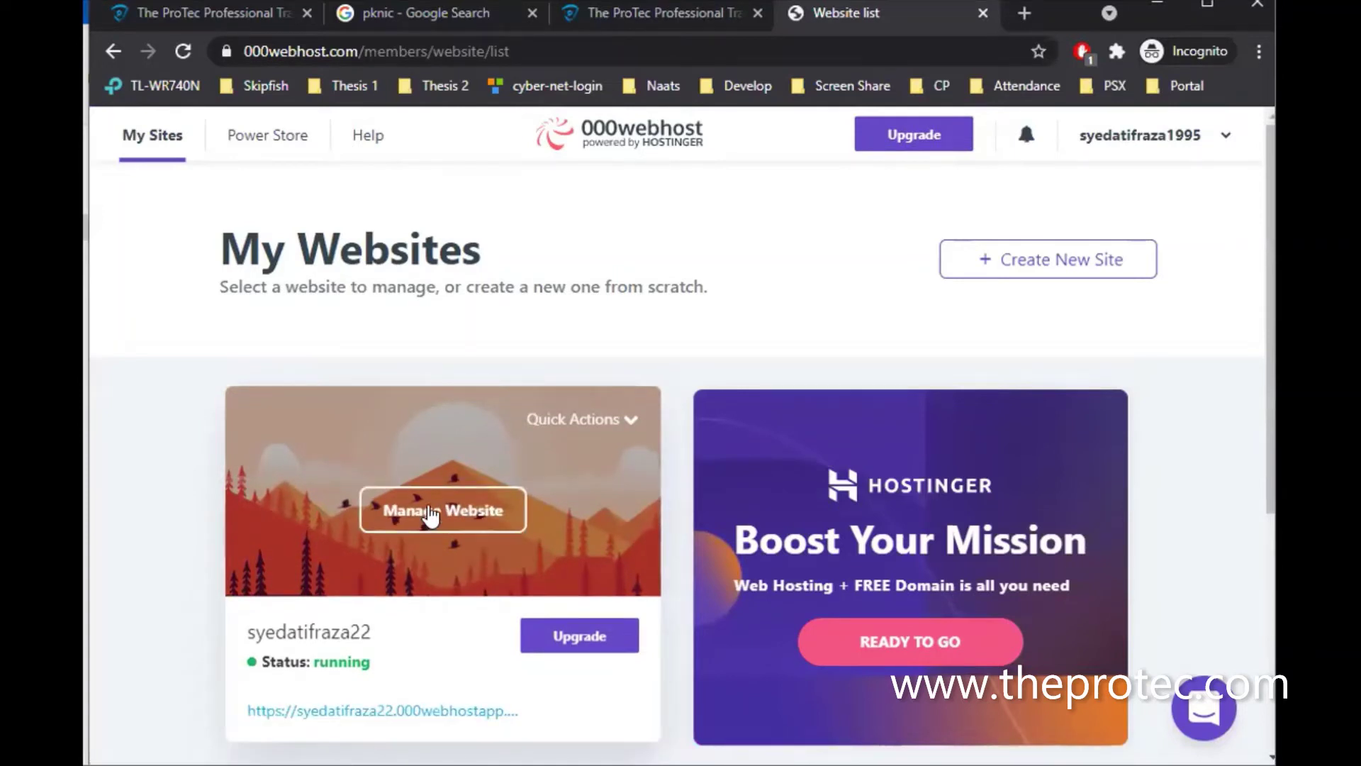
left_click(428, 504)
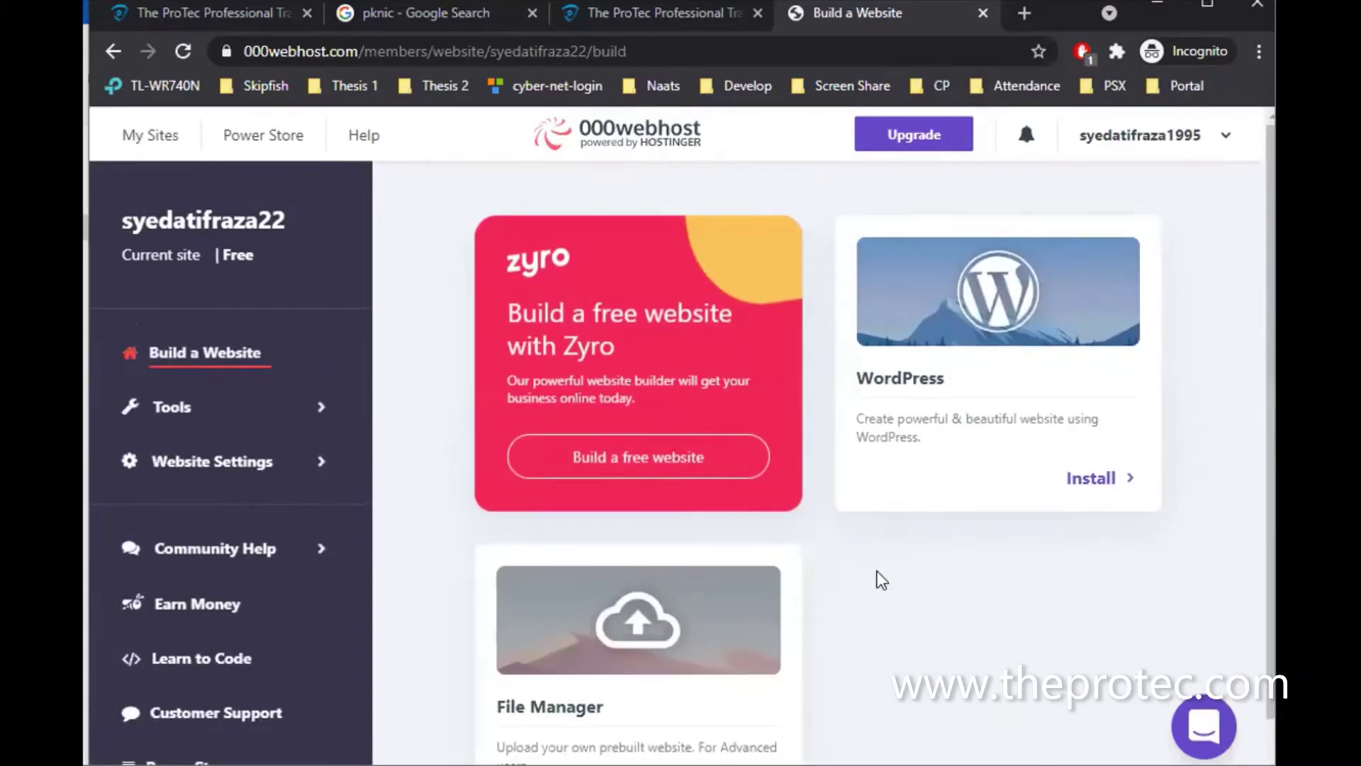
scroll(878, 571, "down", 1)
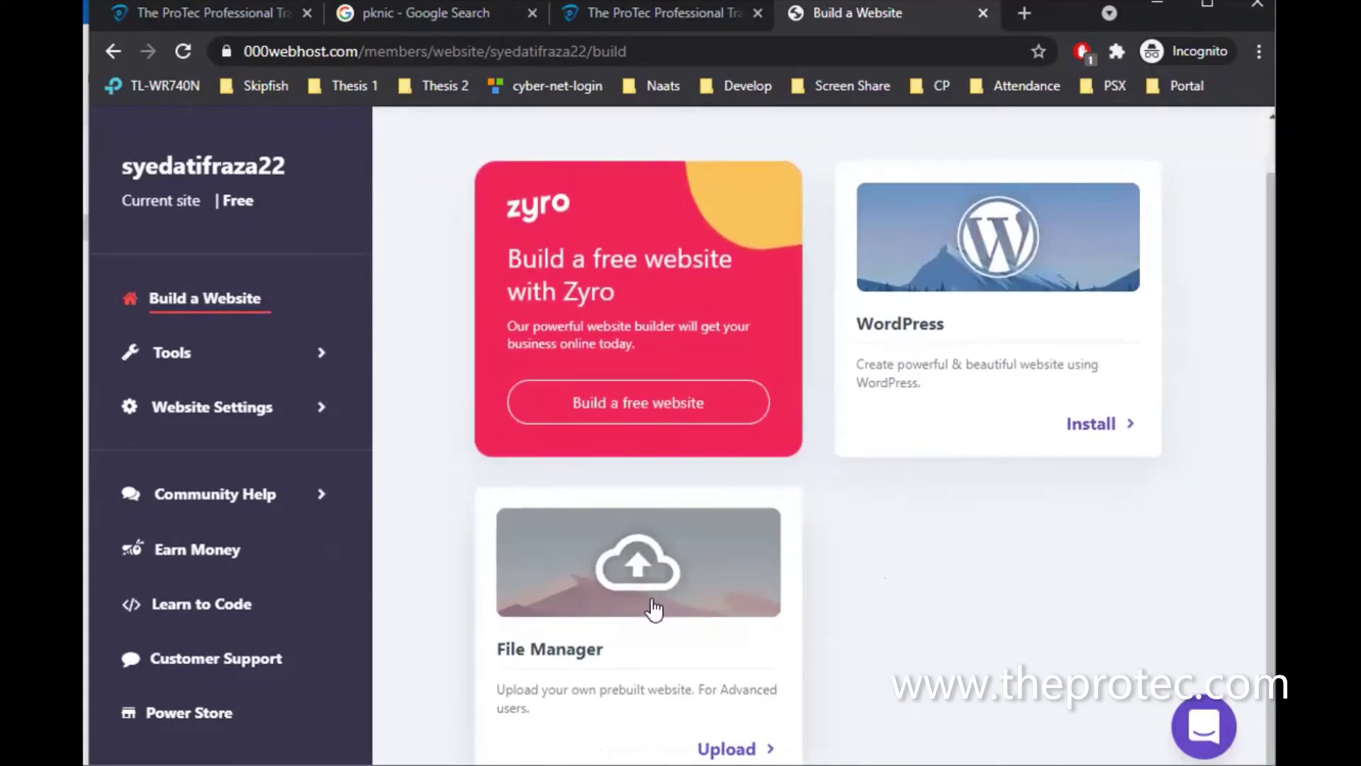
left_click(660, 576)
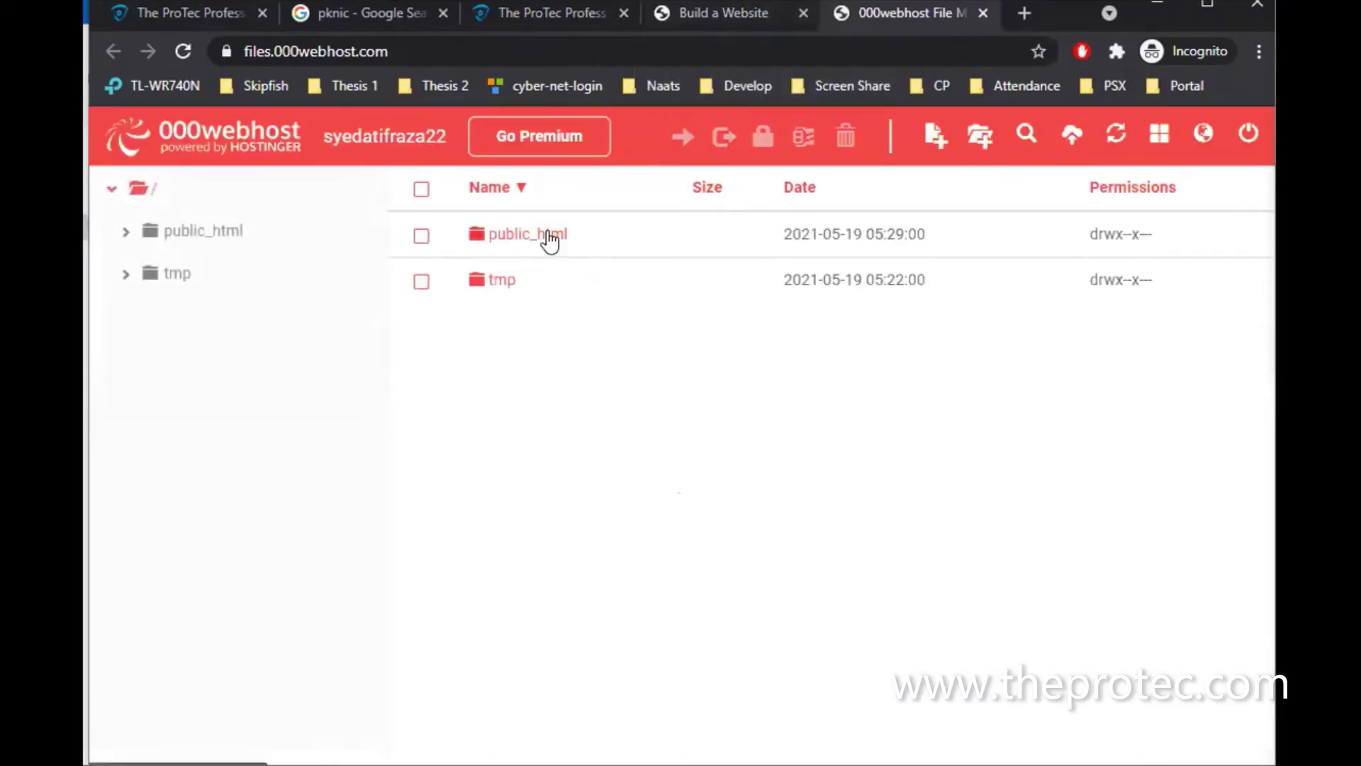
left_click(549, 234)
double_click(539, 266)
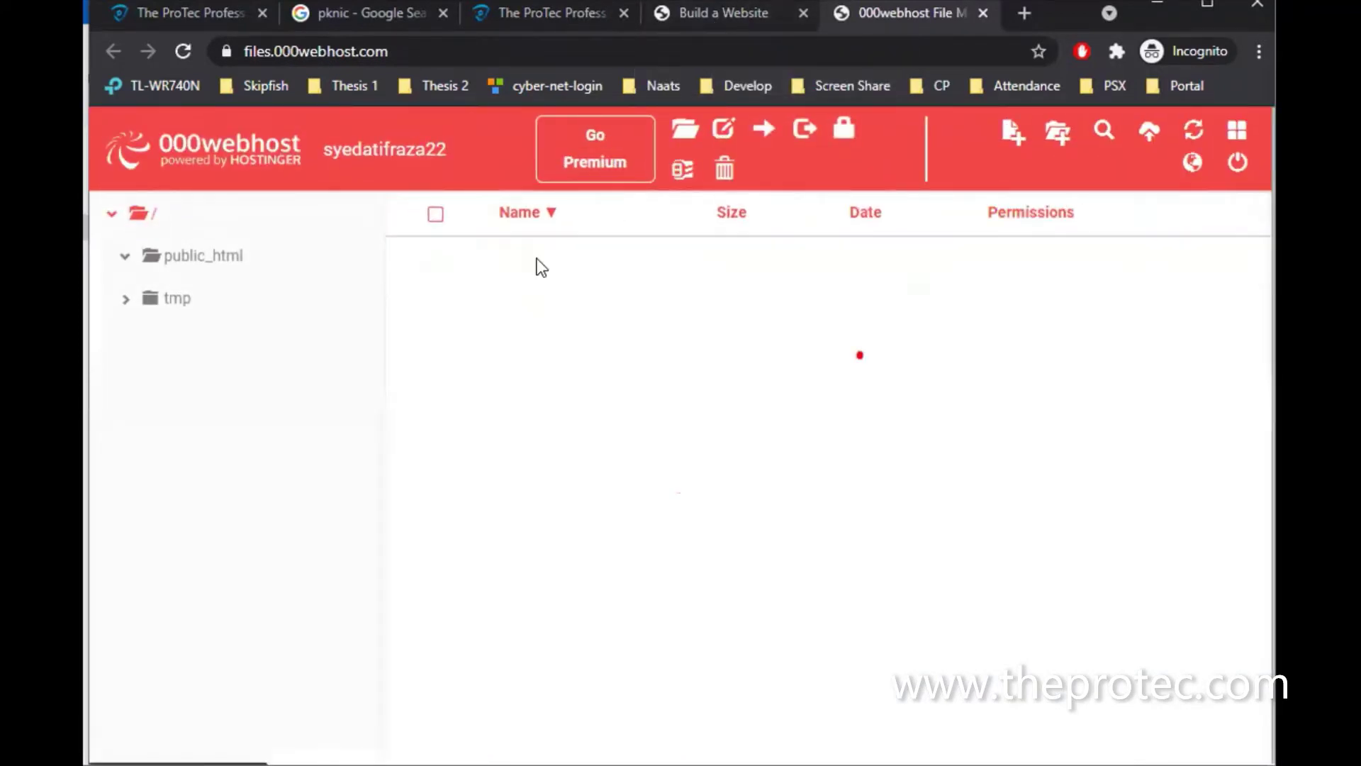
Open the site's Database Manager from the Tools section of the management page
left_click(704, 12)
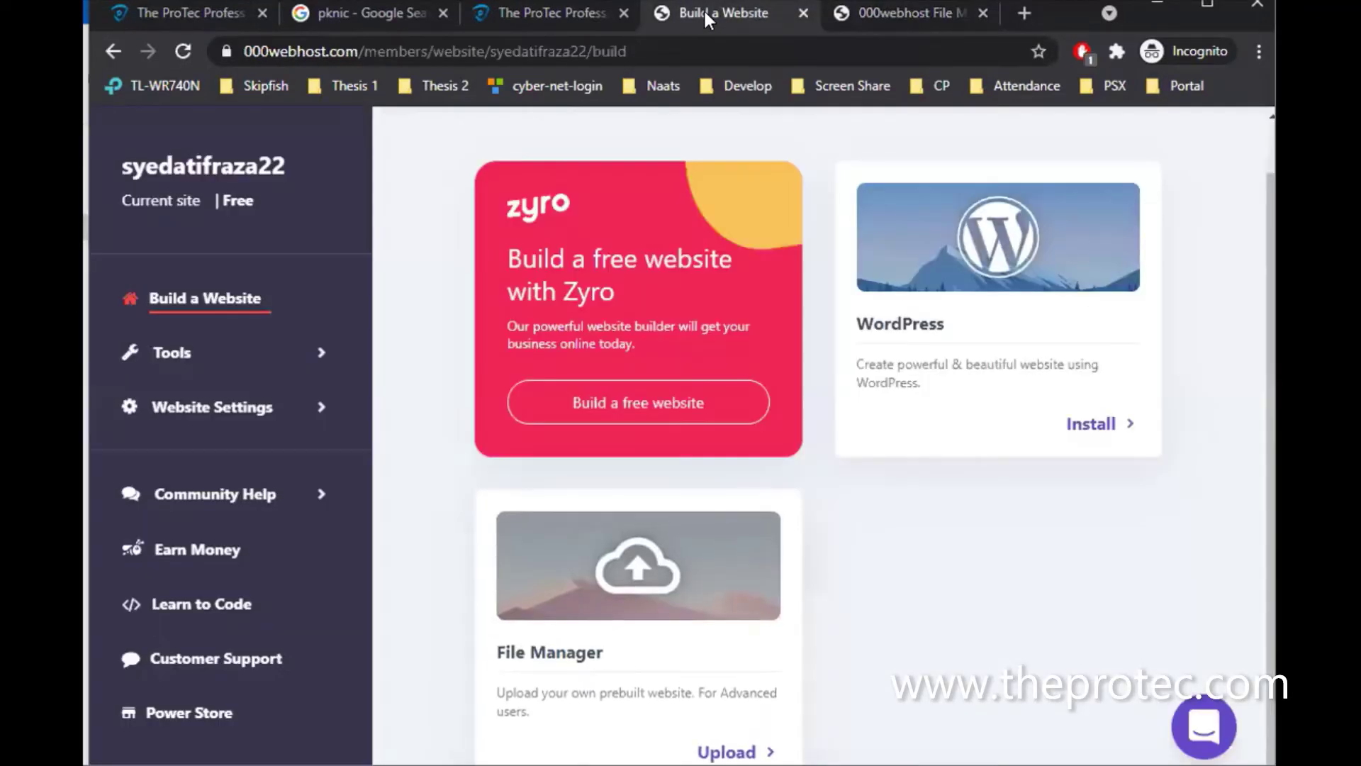
left_click(259, 354)
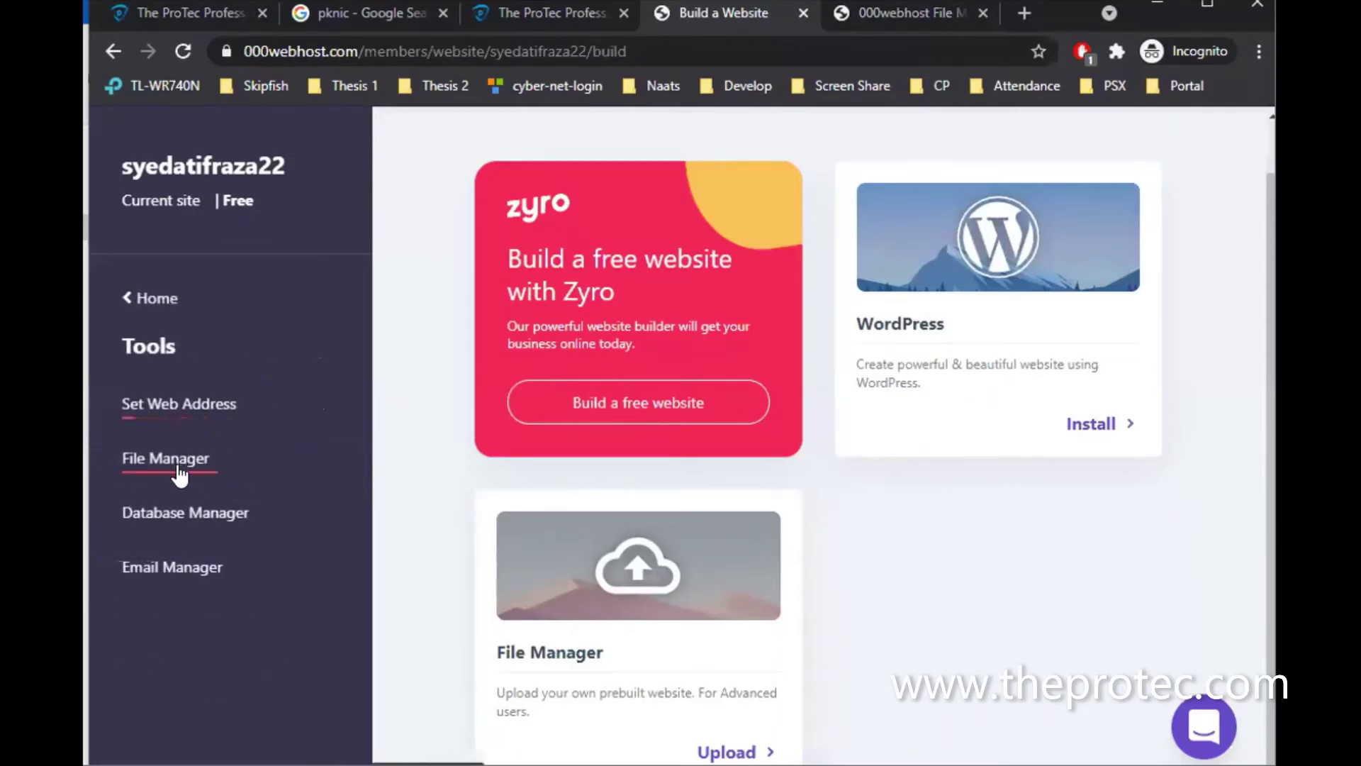
left_click(178, 564)
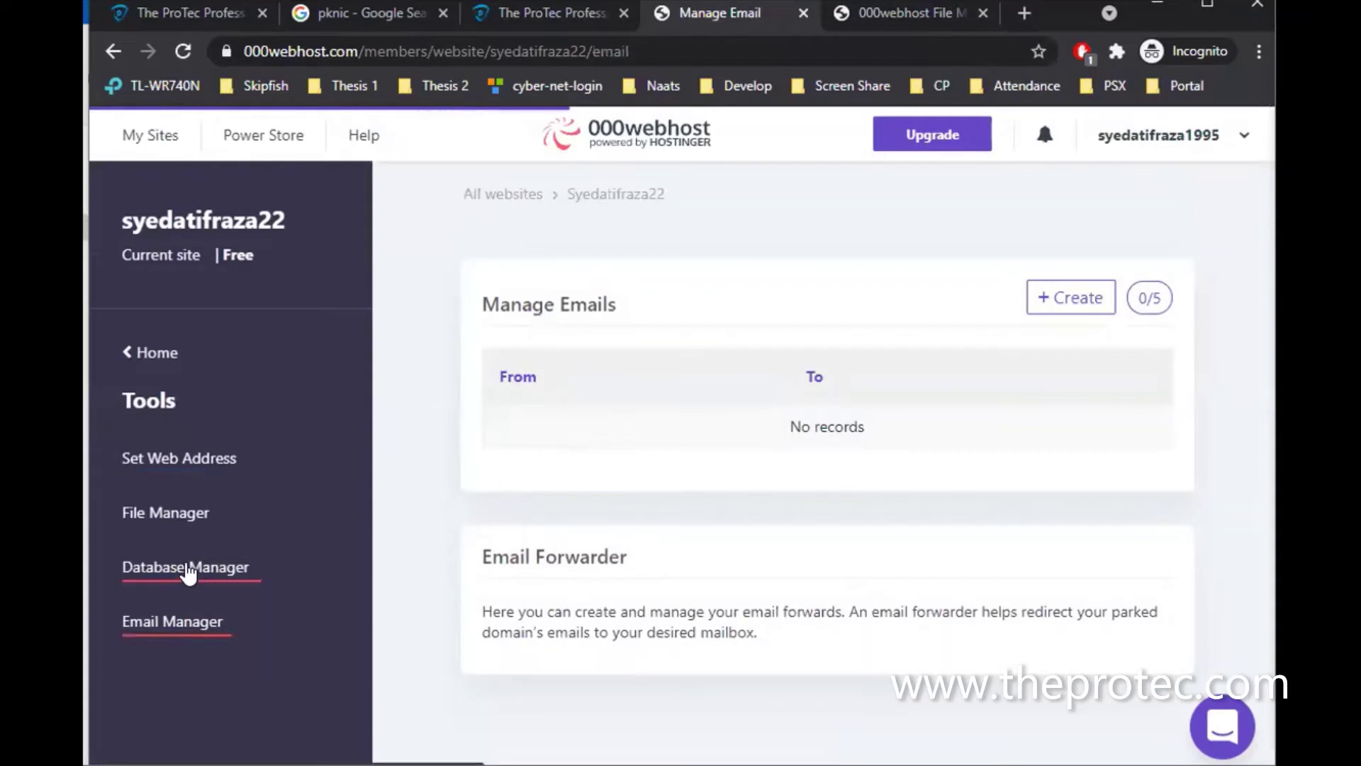
left_click(189, 565)
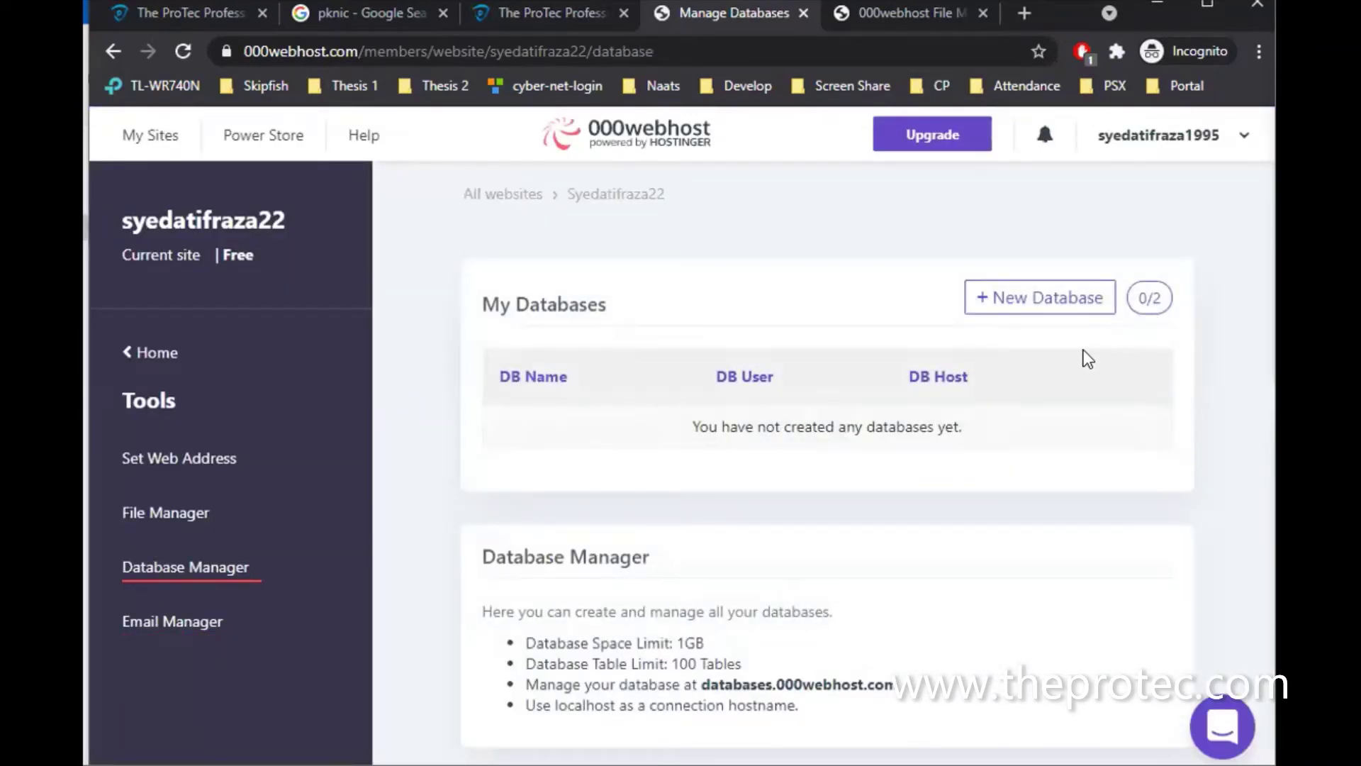
Create a new database, entering a database name and username and keeping the generated password
left_click(1049, 302)
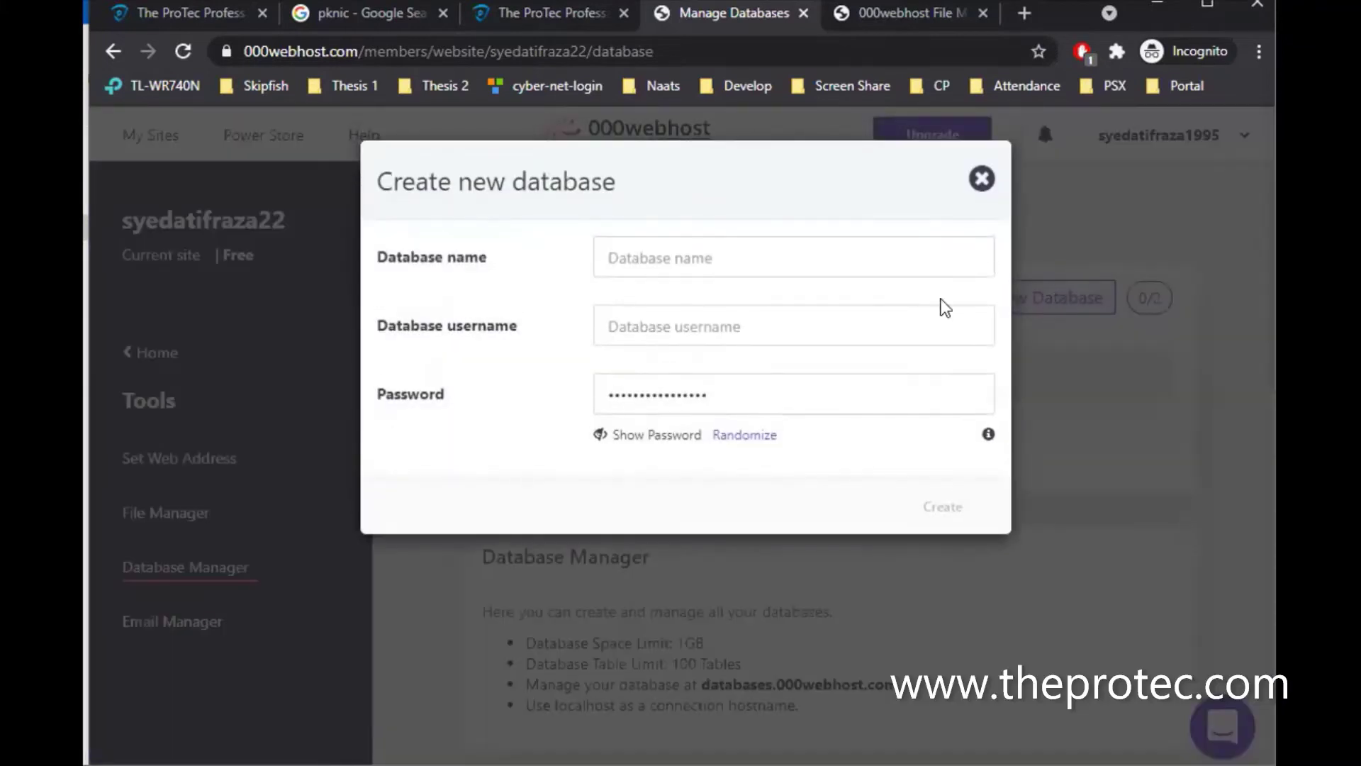
left_click(800, 267)
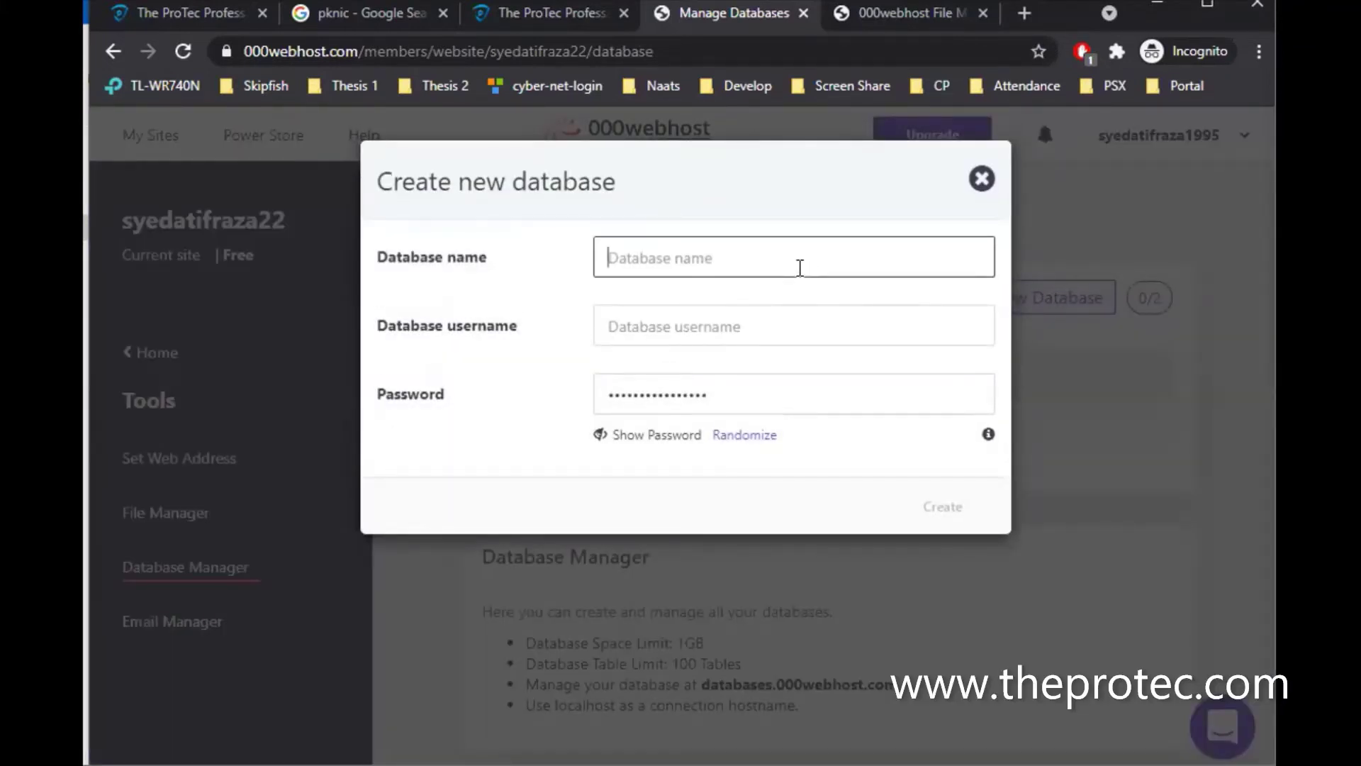
type("atif")
key("Tab")
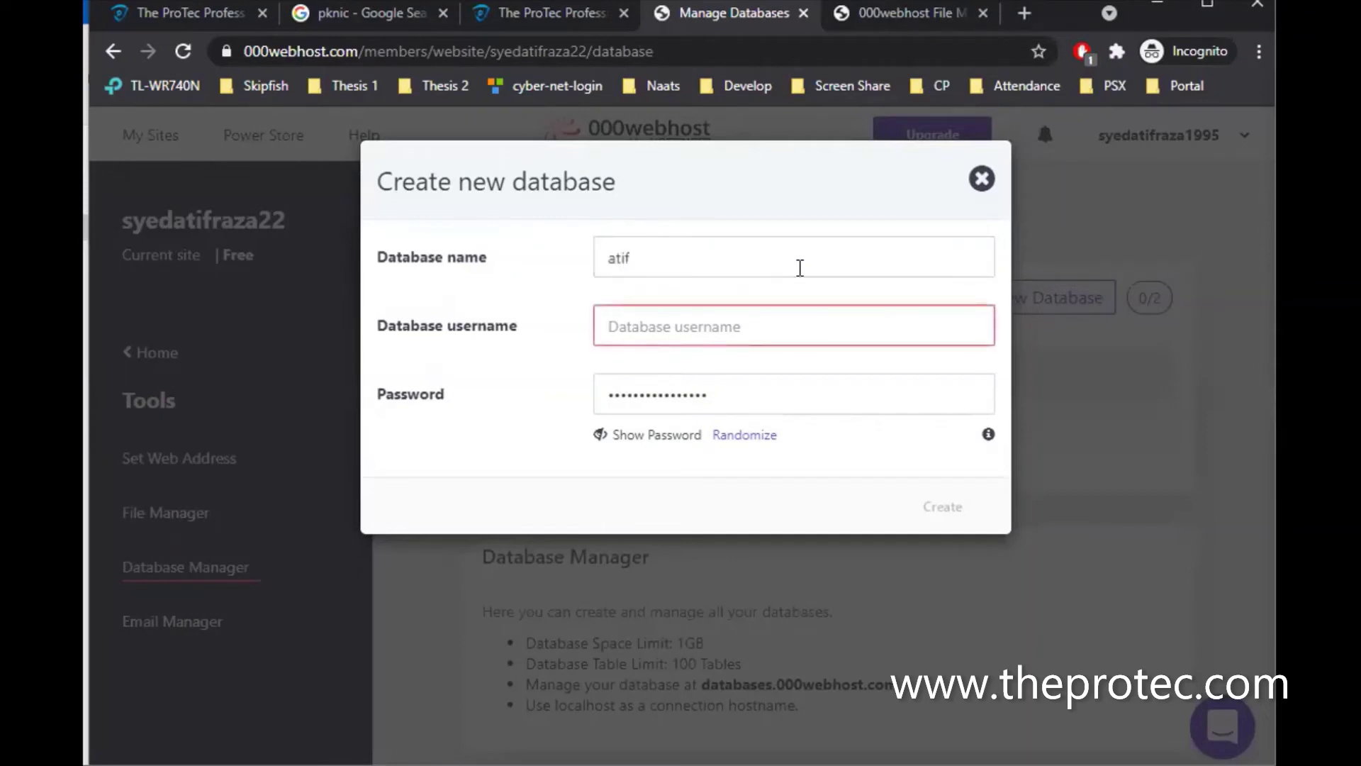
type("syedatif")
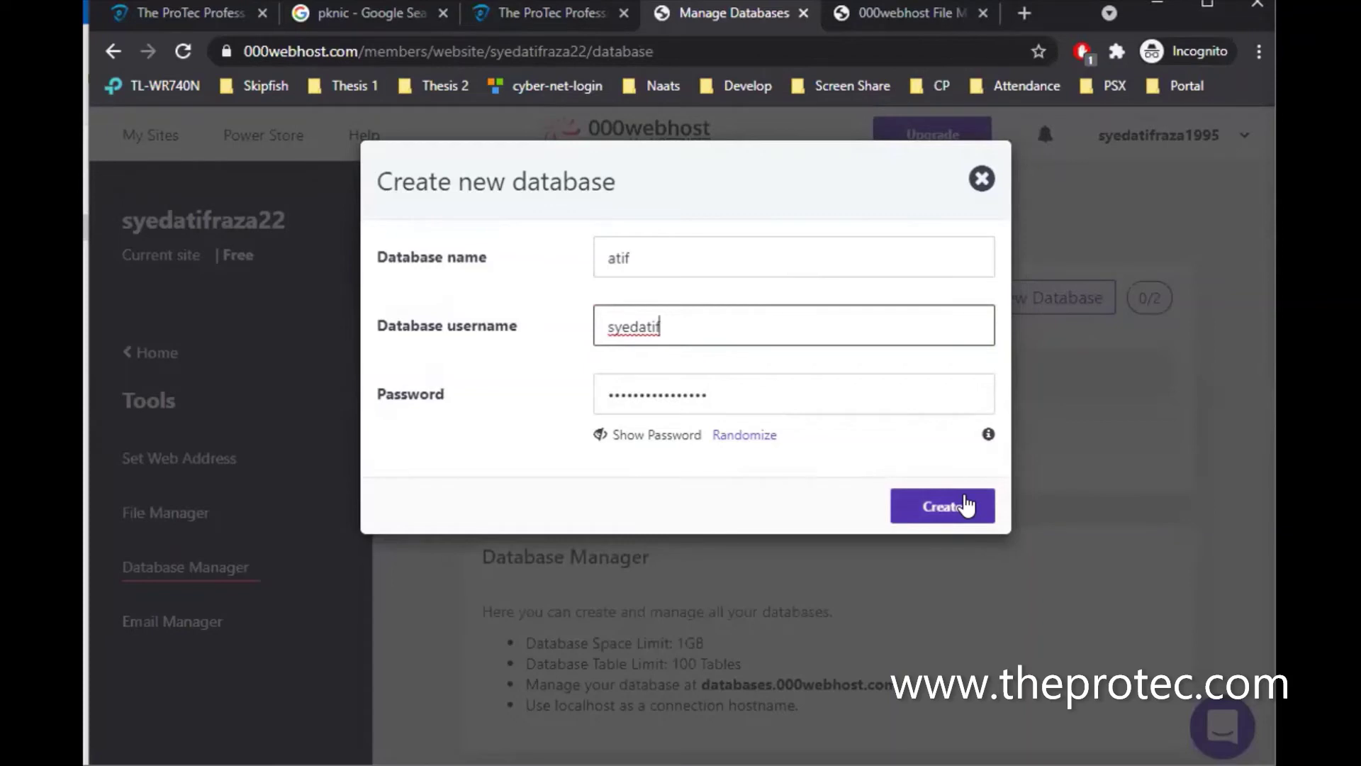
left_click(943, 506)
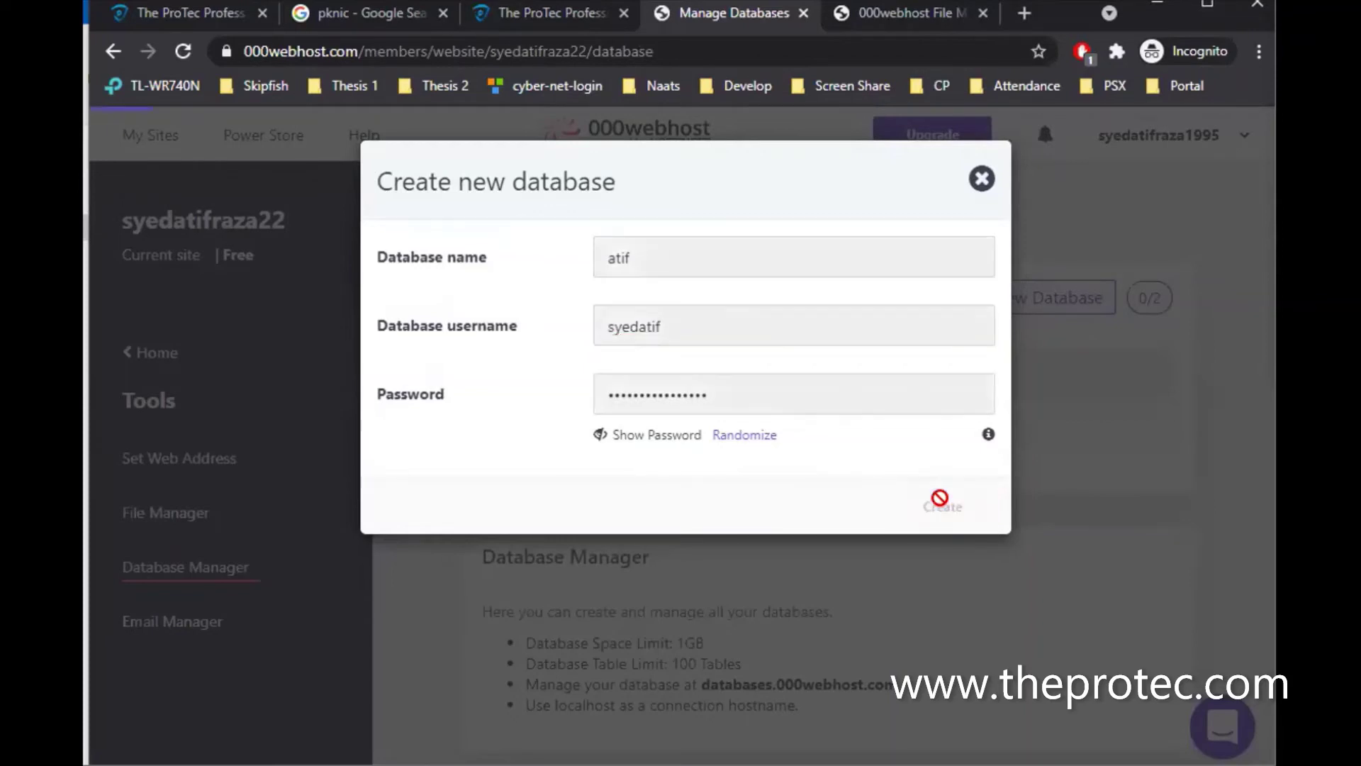
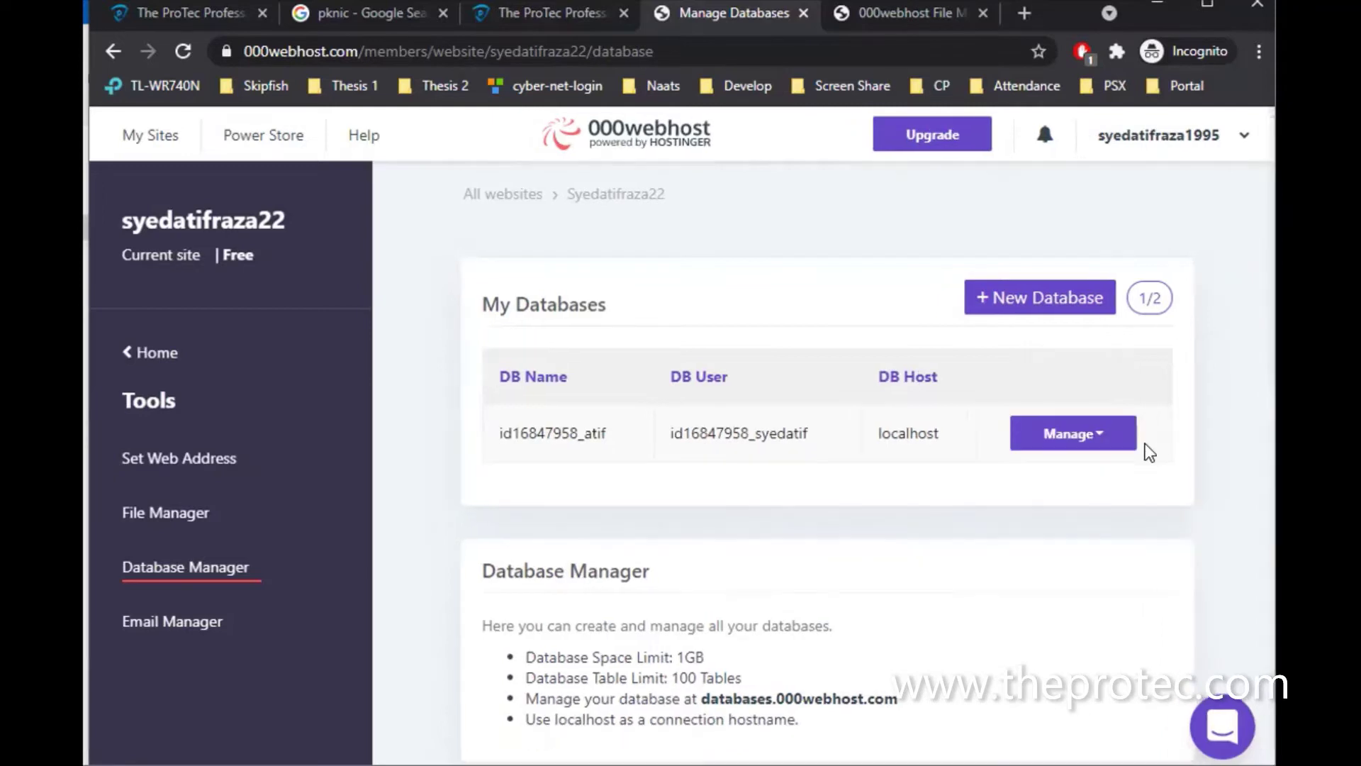
Open phpMyAdmin for the site's database from its Manage menu
left_click(1071, 438)
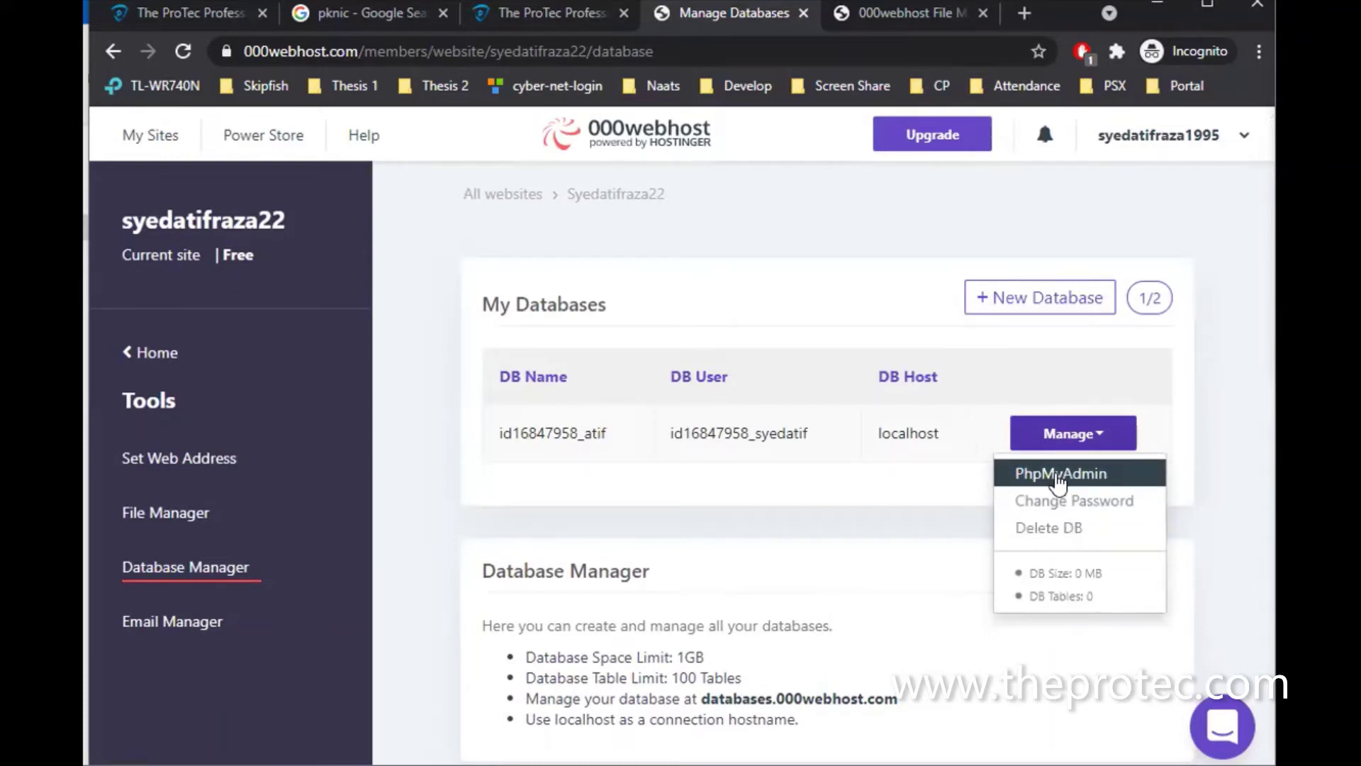
left_click(1058, 478)
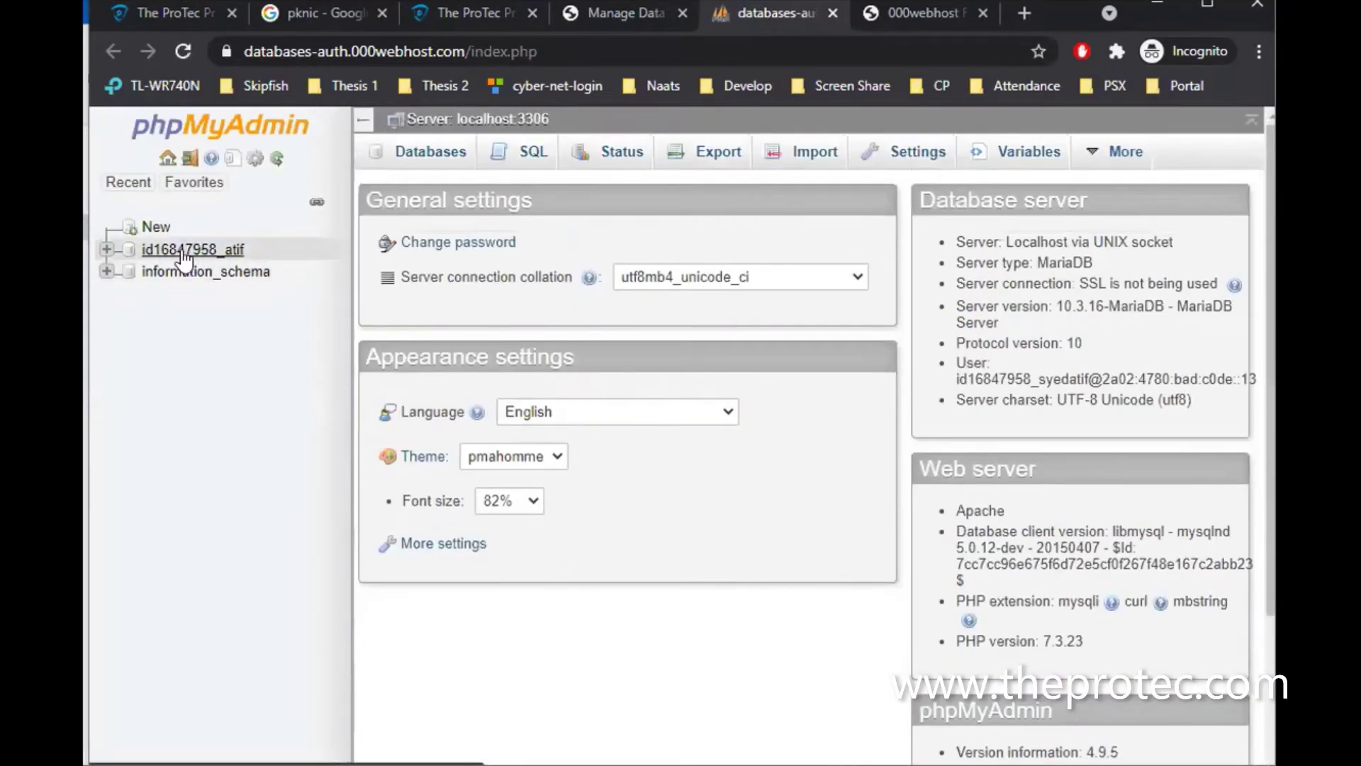
Run CREATE TABLE stuinfo: stuid int auto-increment primary key, stuname varchar(40), studob date
left_click(183, 252)
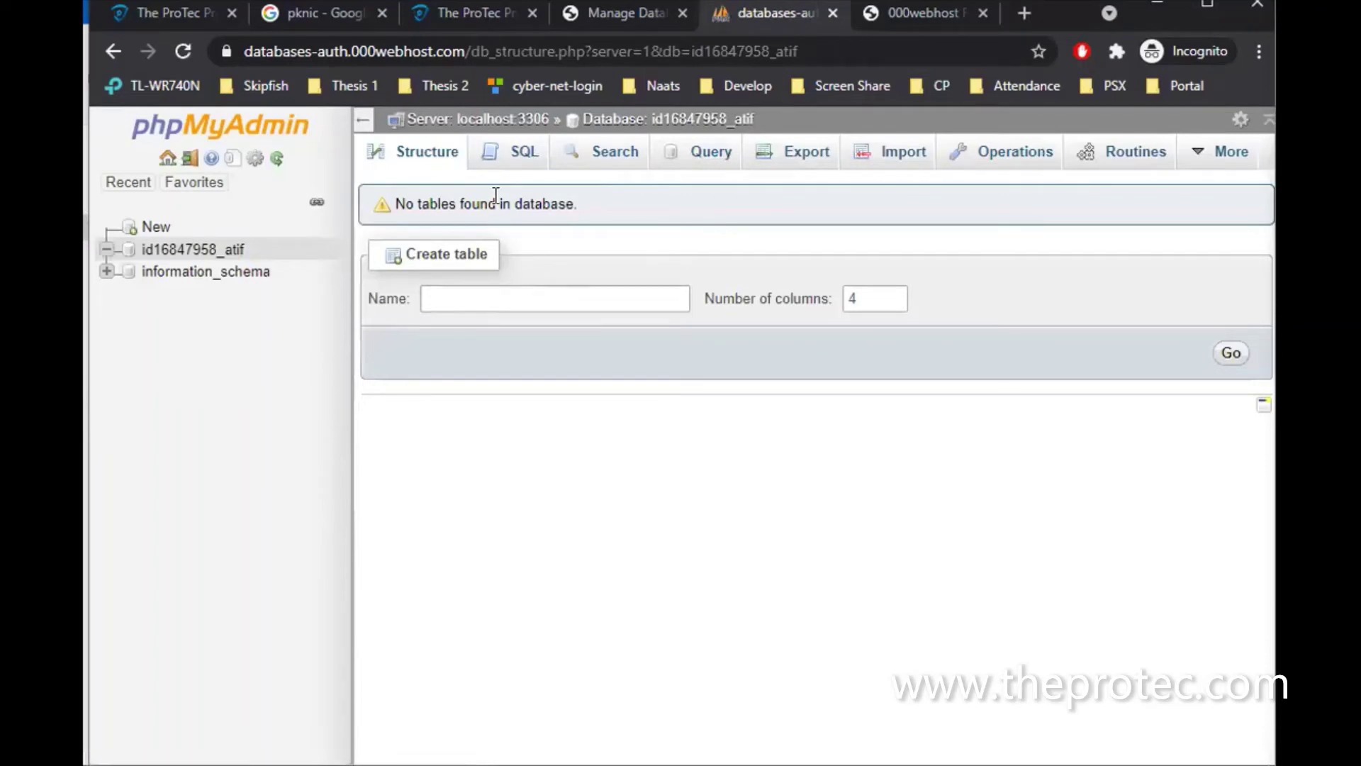
left_click(509, 153)
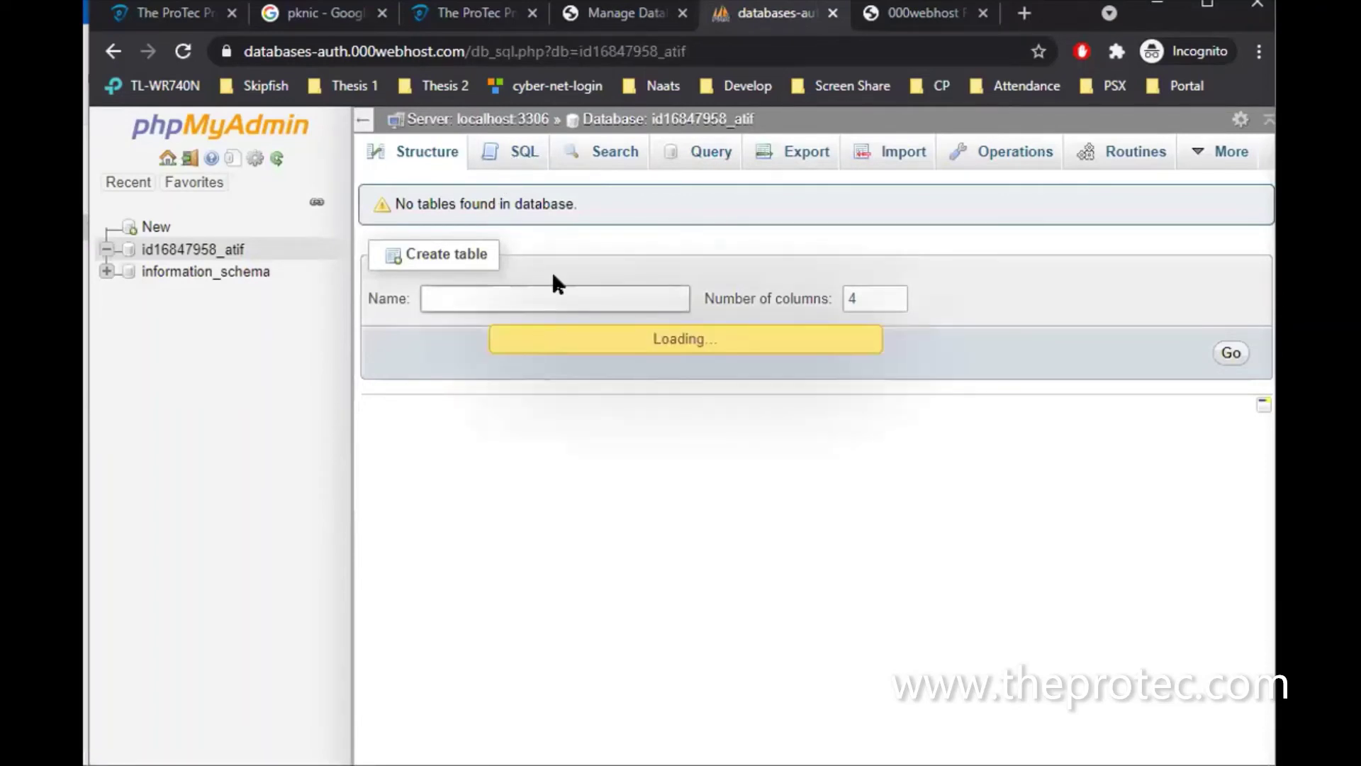
type("c")
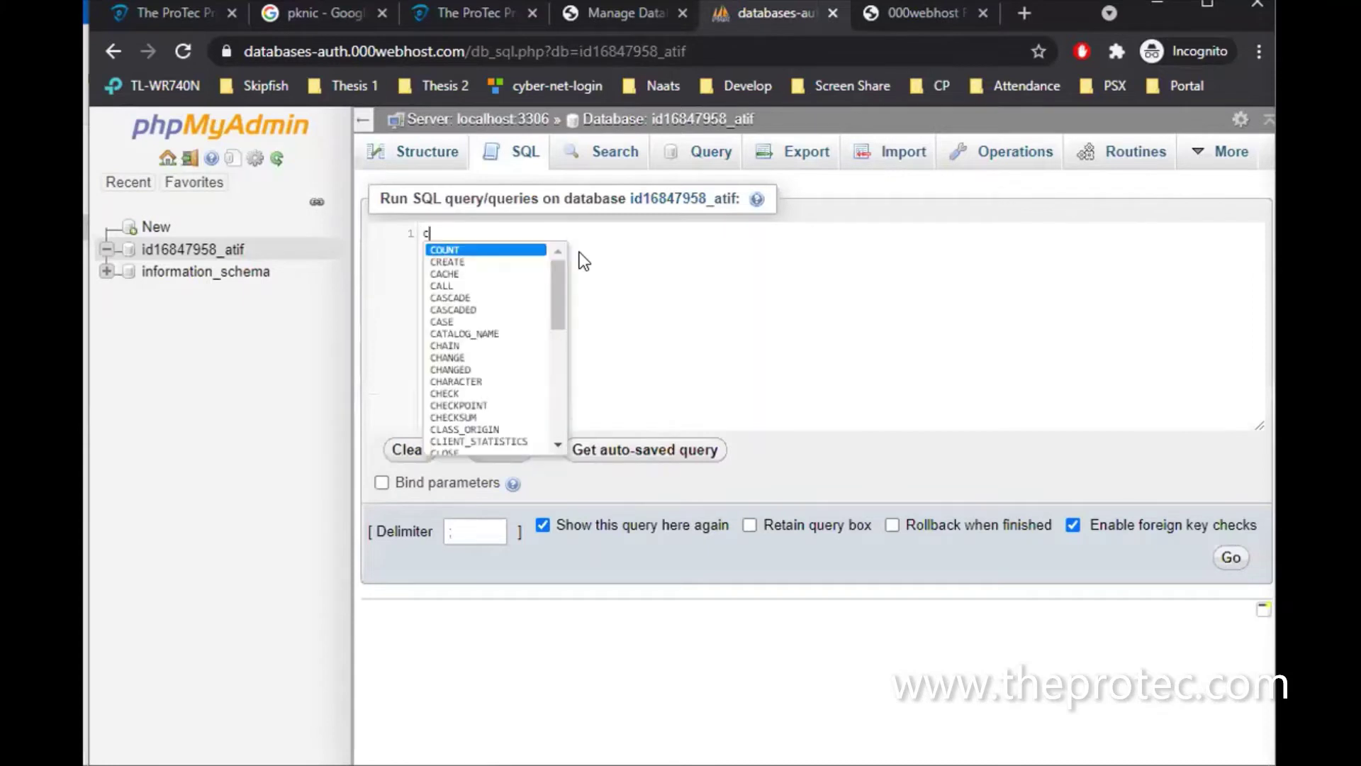
type("reate table stuinfo")
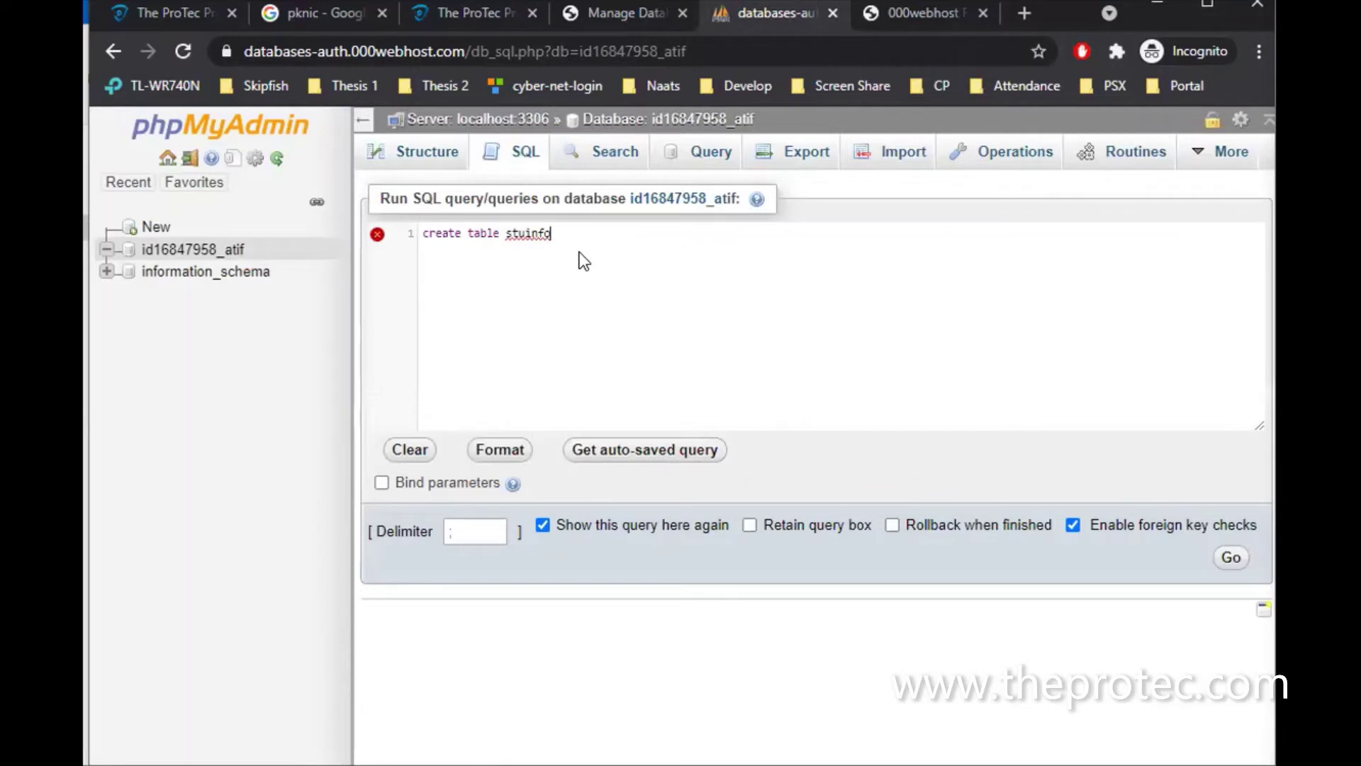
key("Return")
type("(")
key("Return")
type("stuid int")
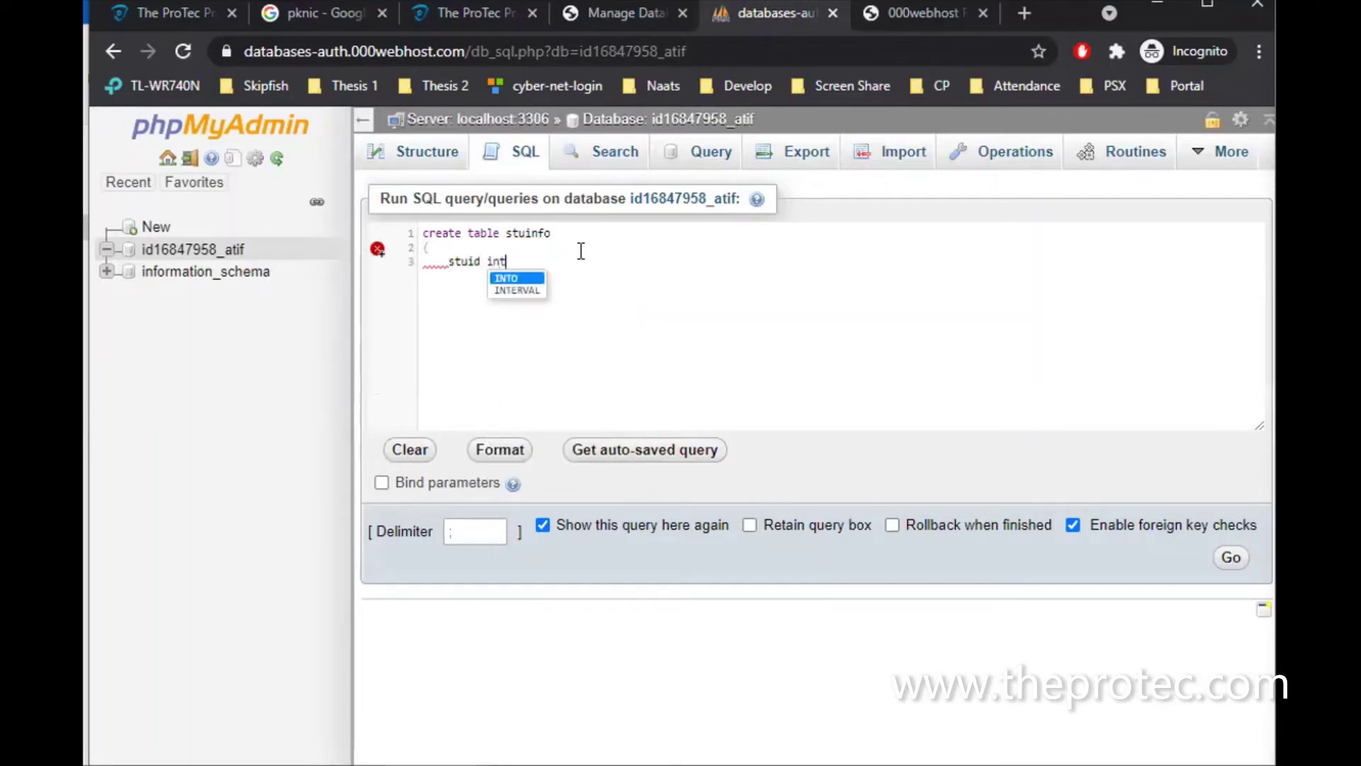
type(" primary key")
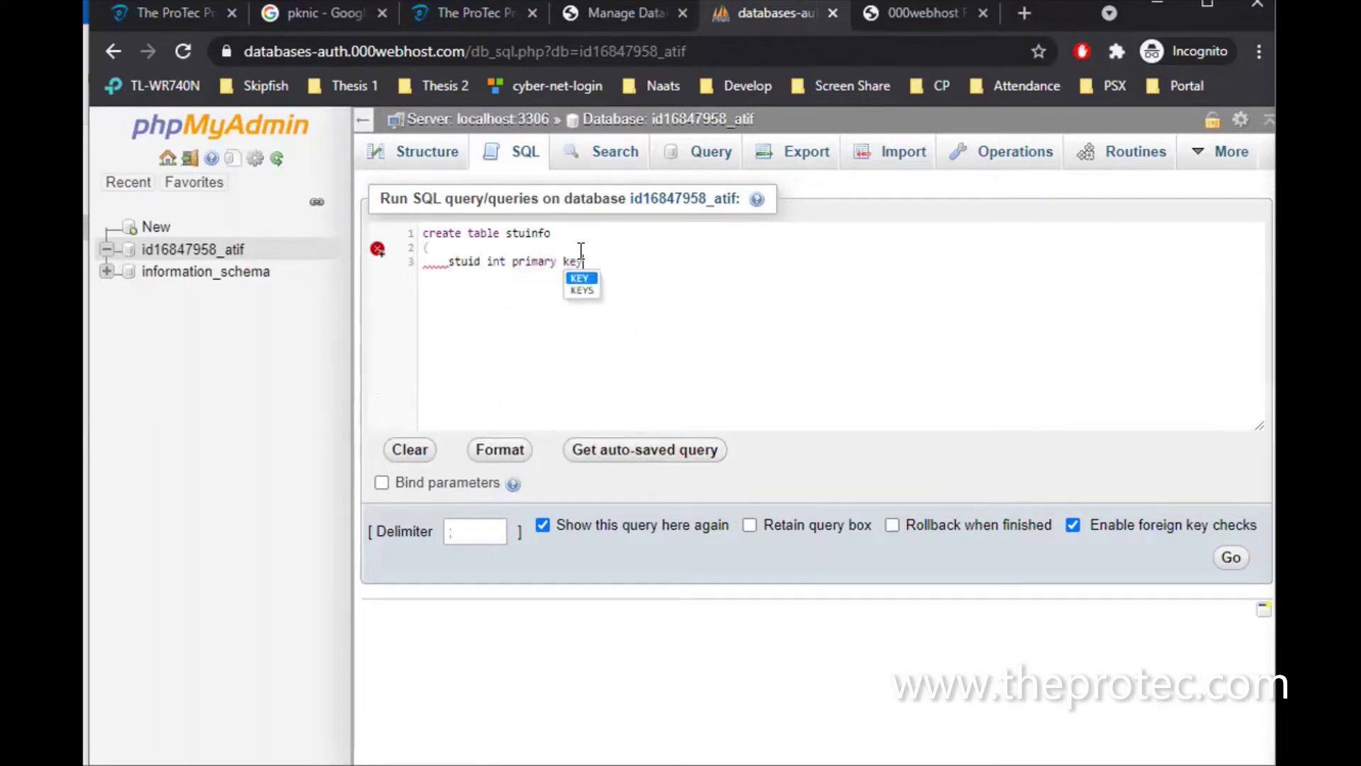
type(" auto")
key("Return")
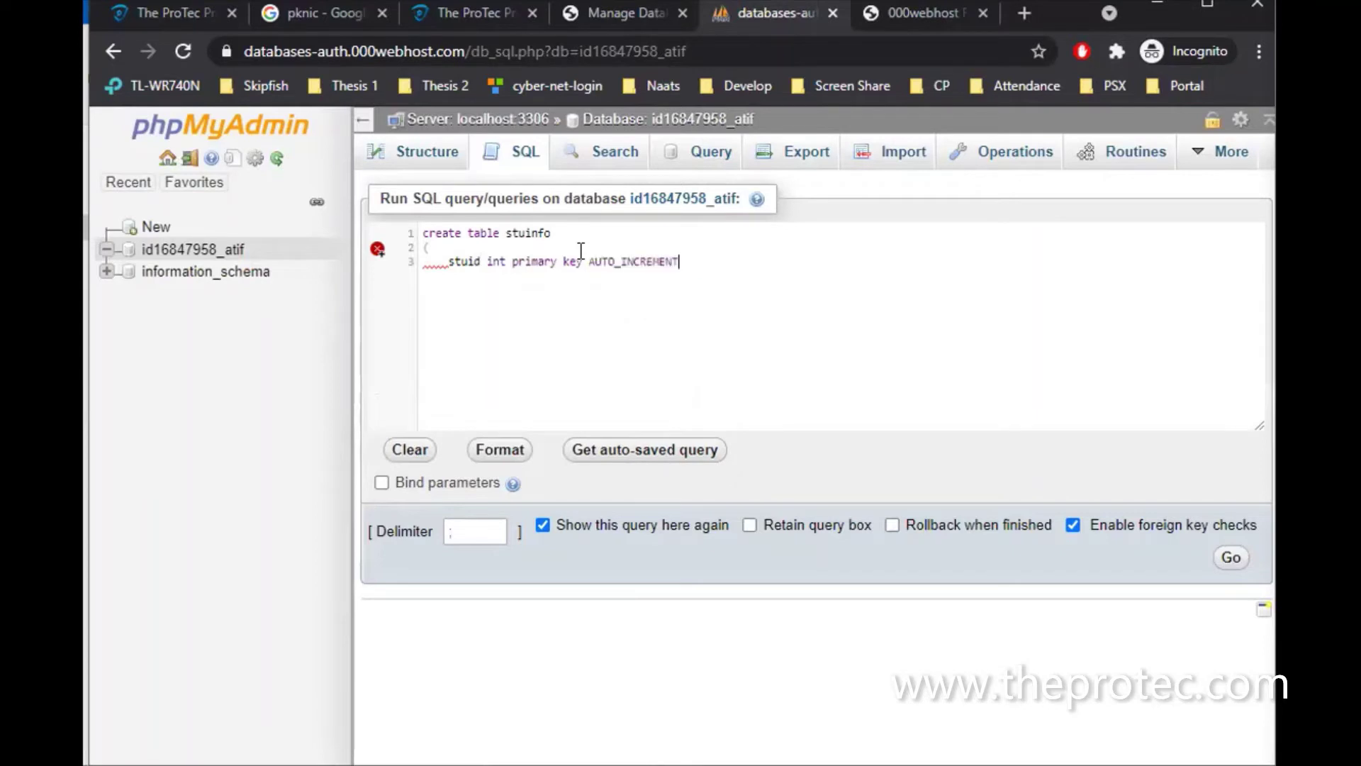
type("stuname varchar(40),     ")
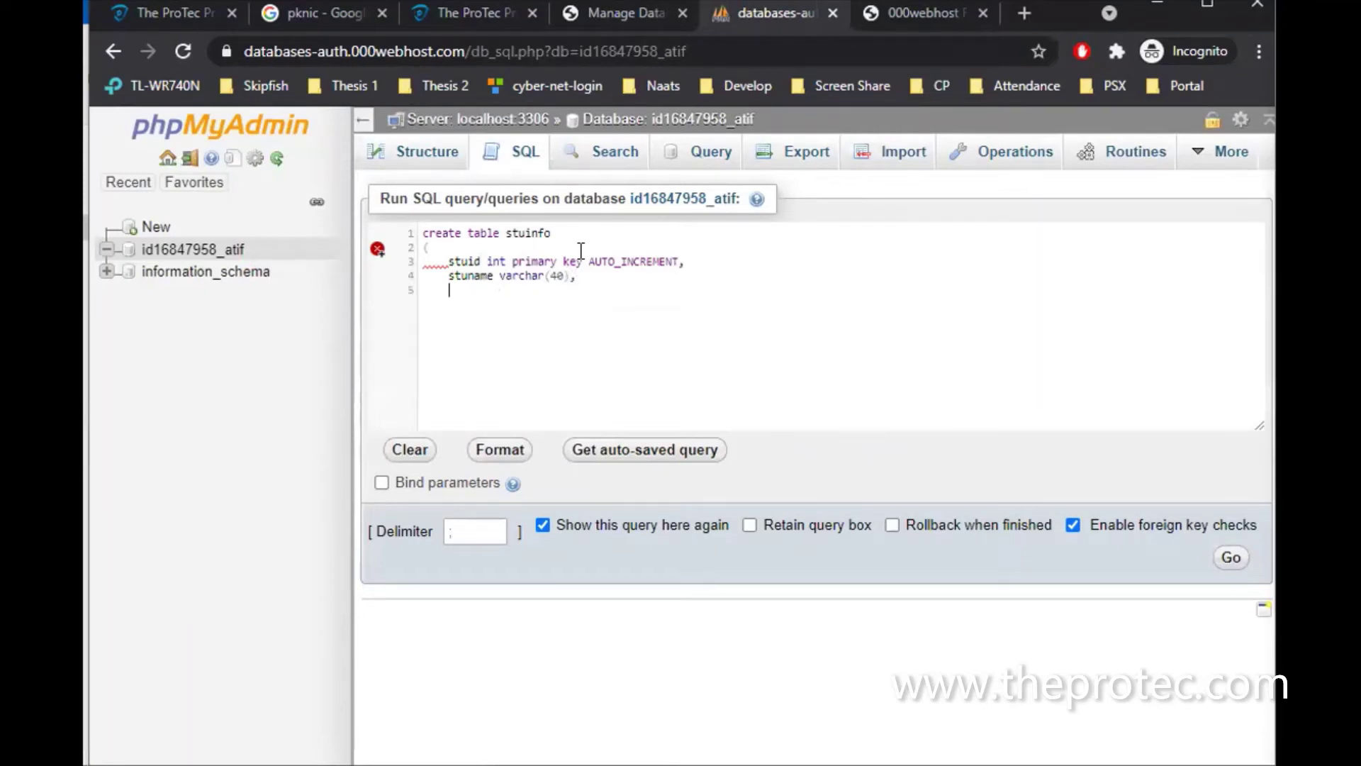
type("studob date")
key("Return")
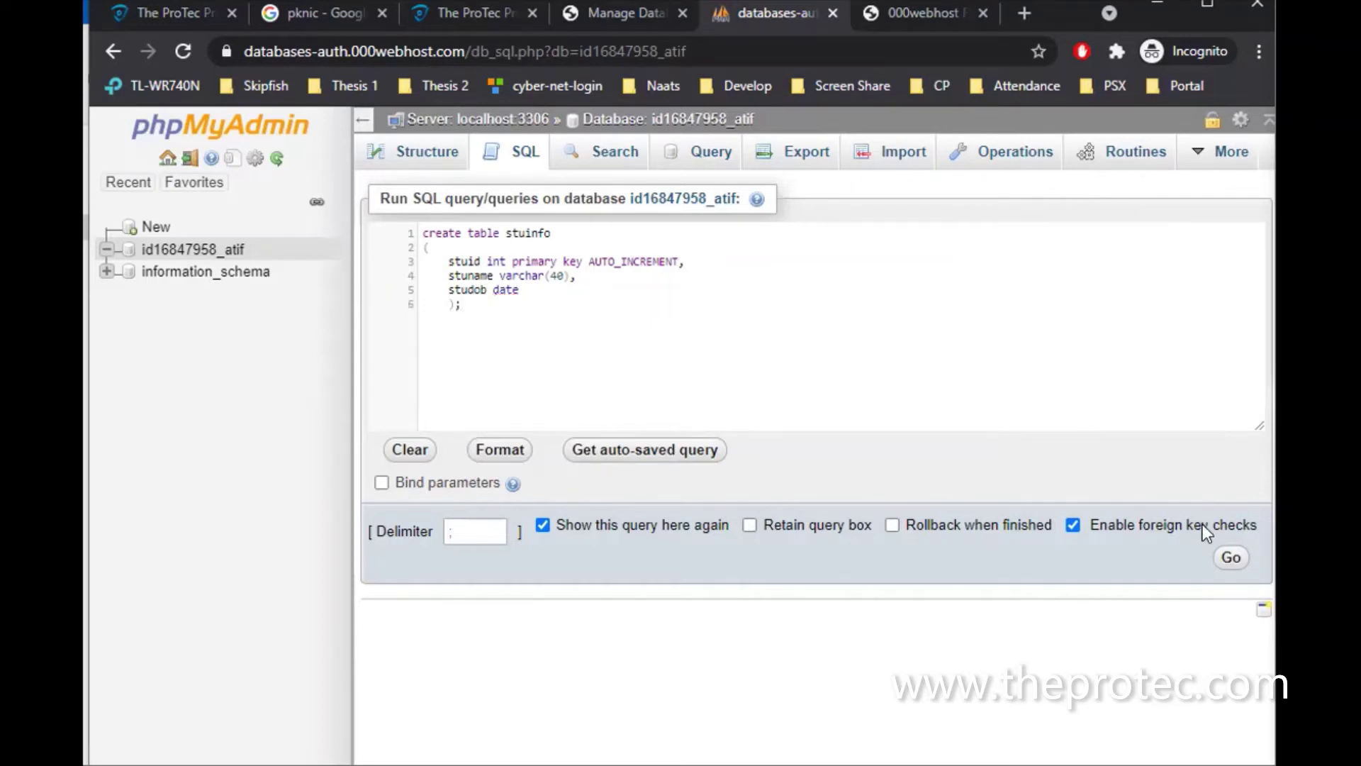
left_click(1233, 560)
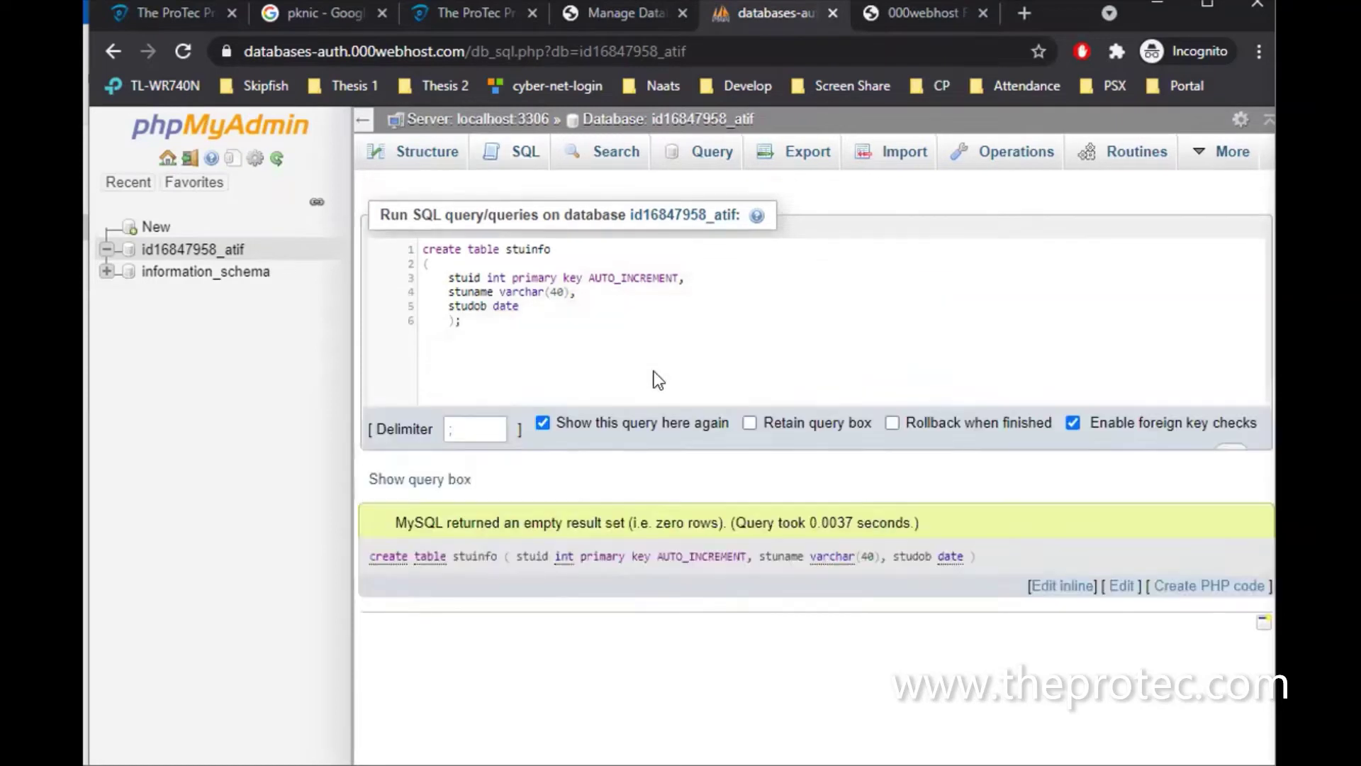
Insert a stuinfo row with a student name and studob 2021-05-02, then browse the table
left_click(212, 250)
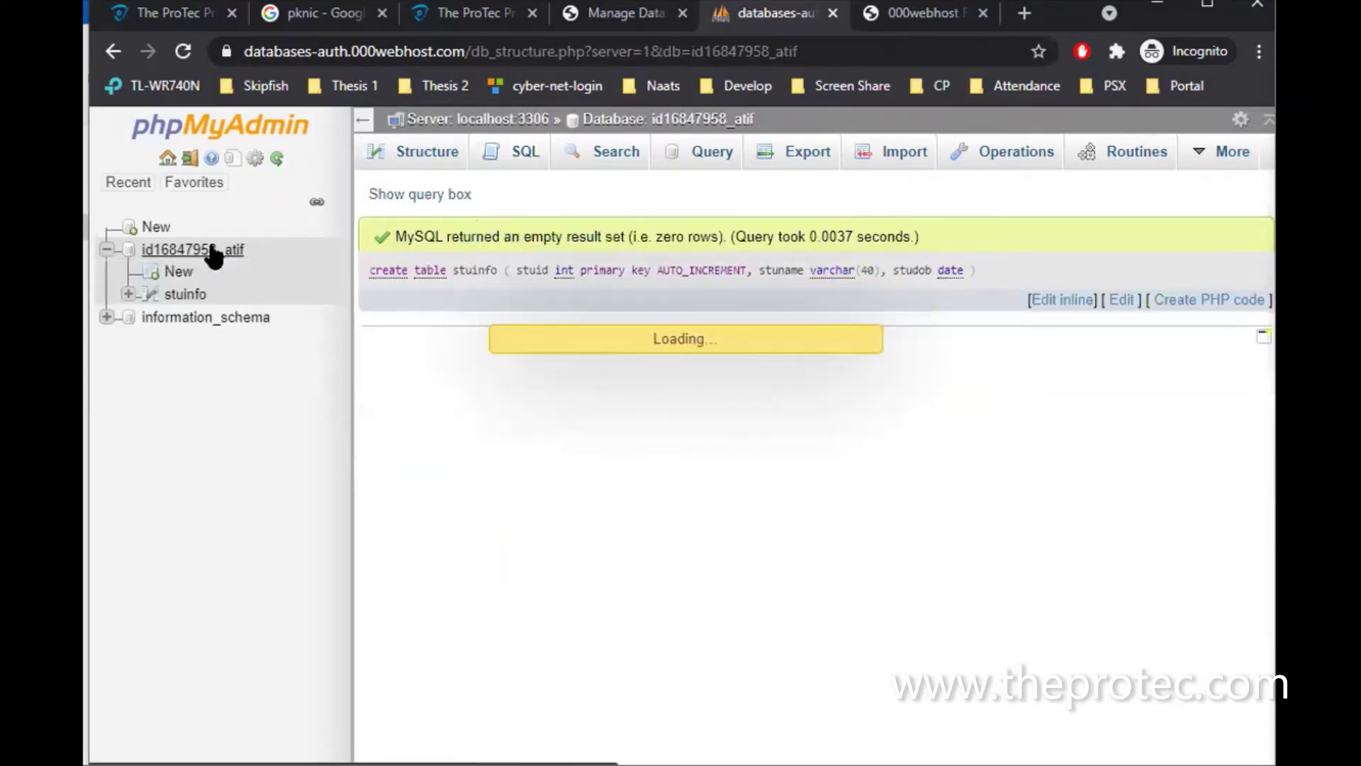
left_click(185, 294)
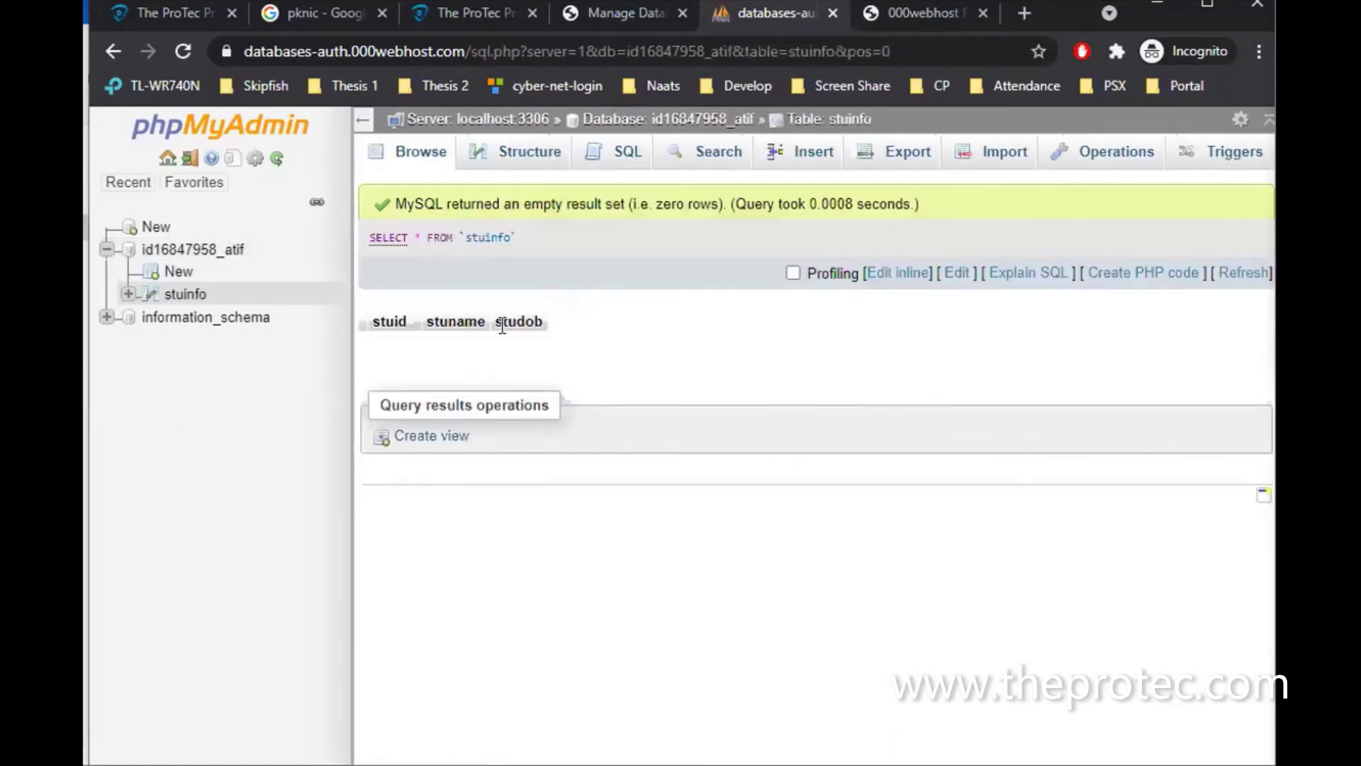
left_click(817, 162)
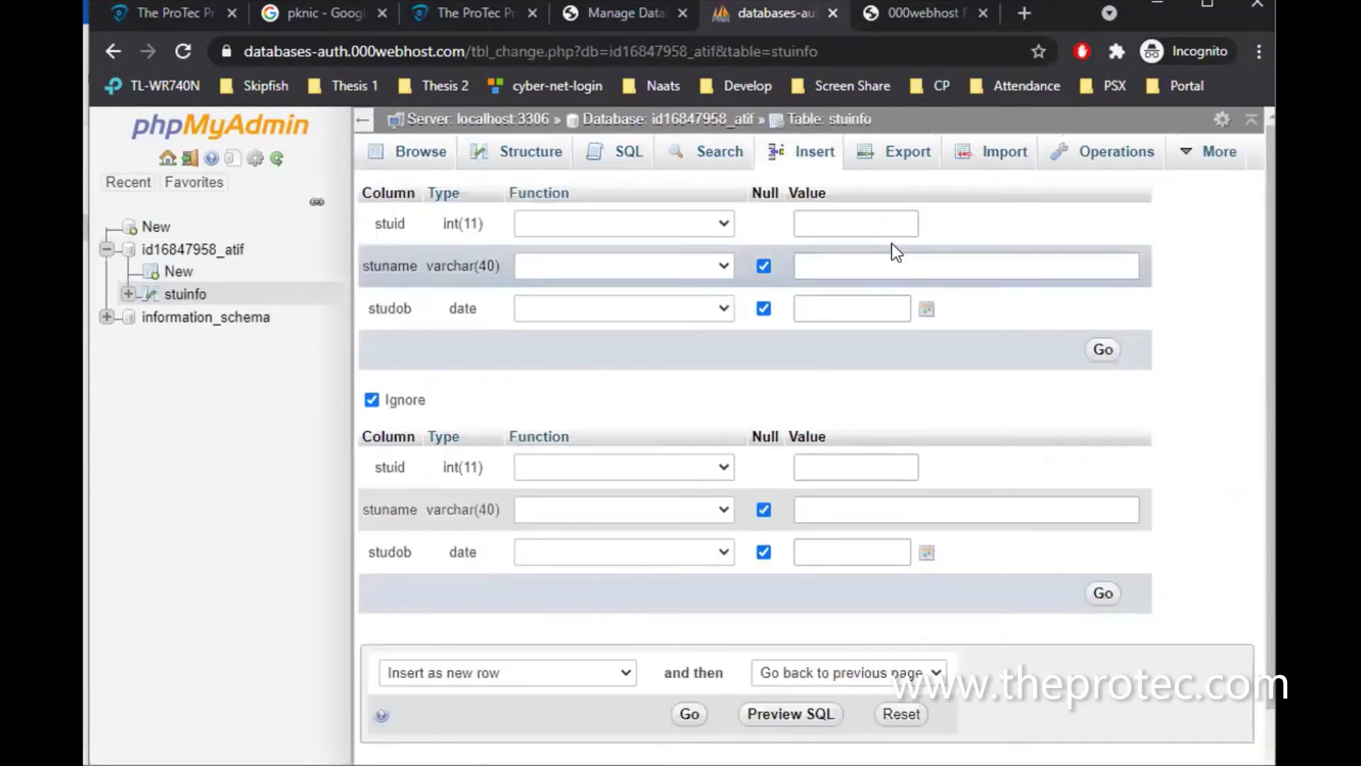
left_click(881, 266)
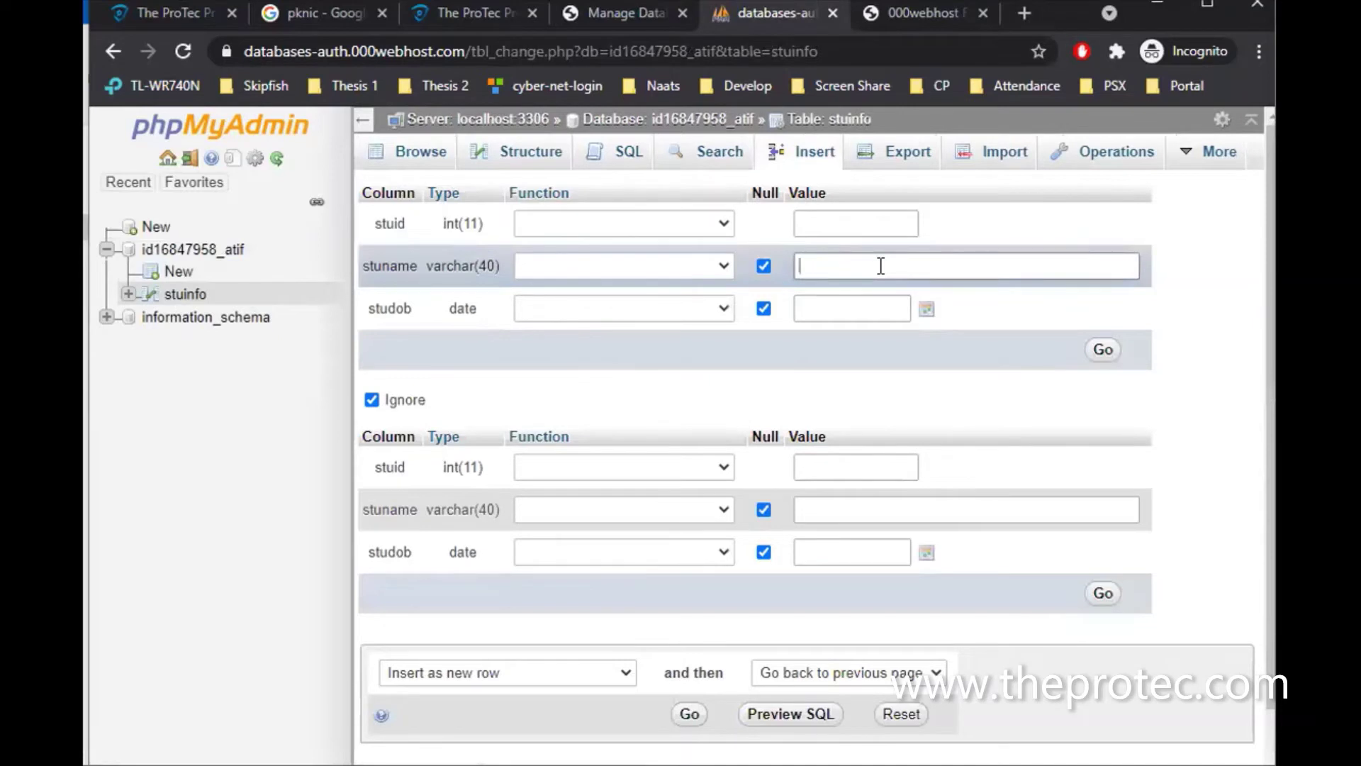
type("Kamran")
left_click(926, 307)
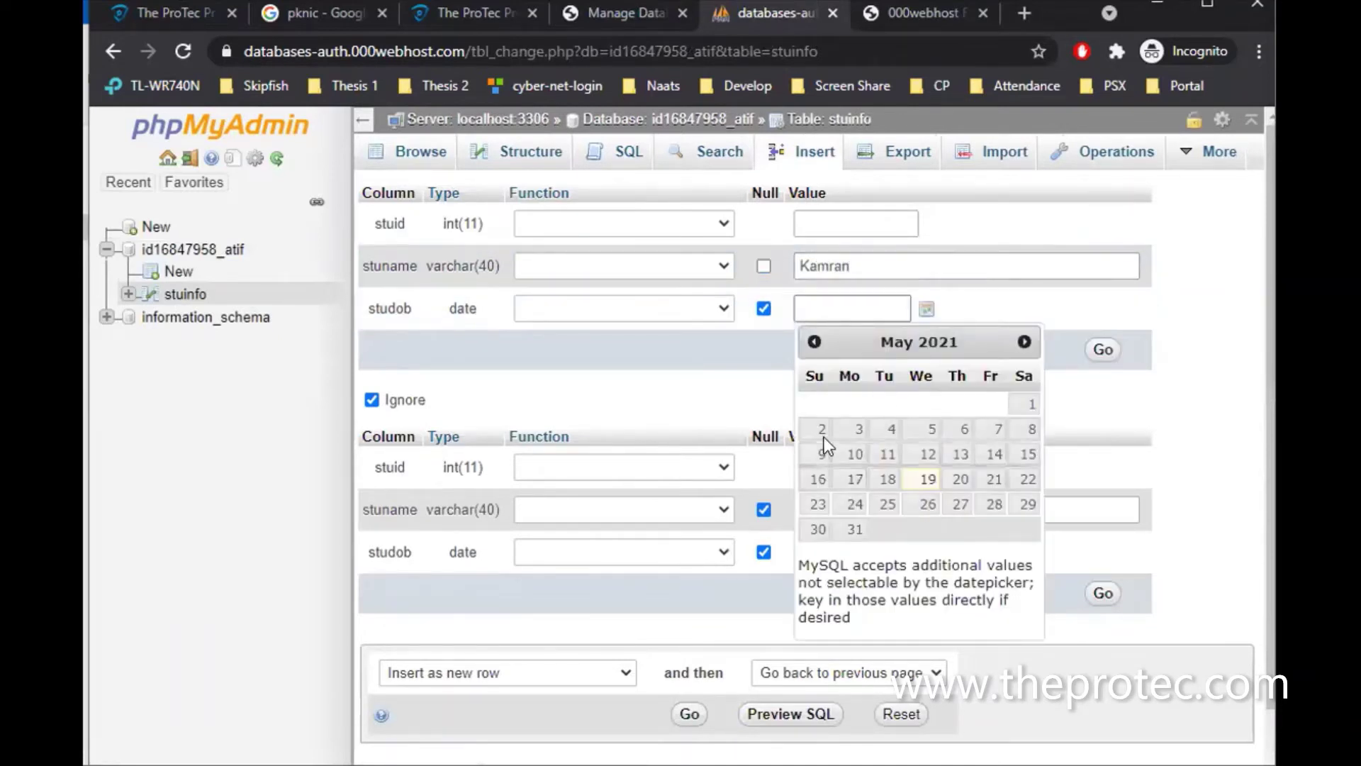
left_click(821, 429)
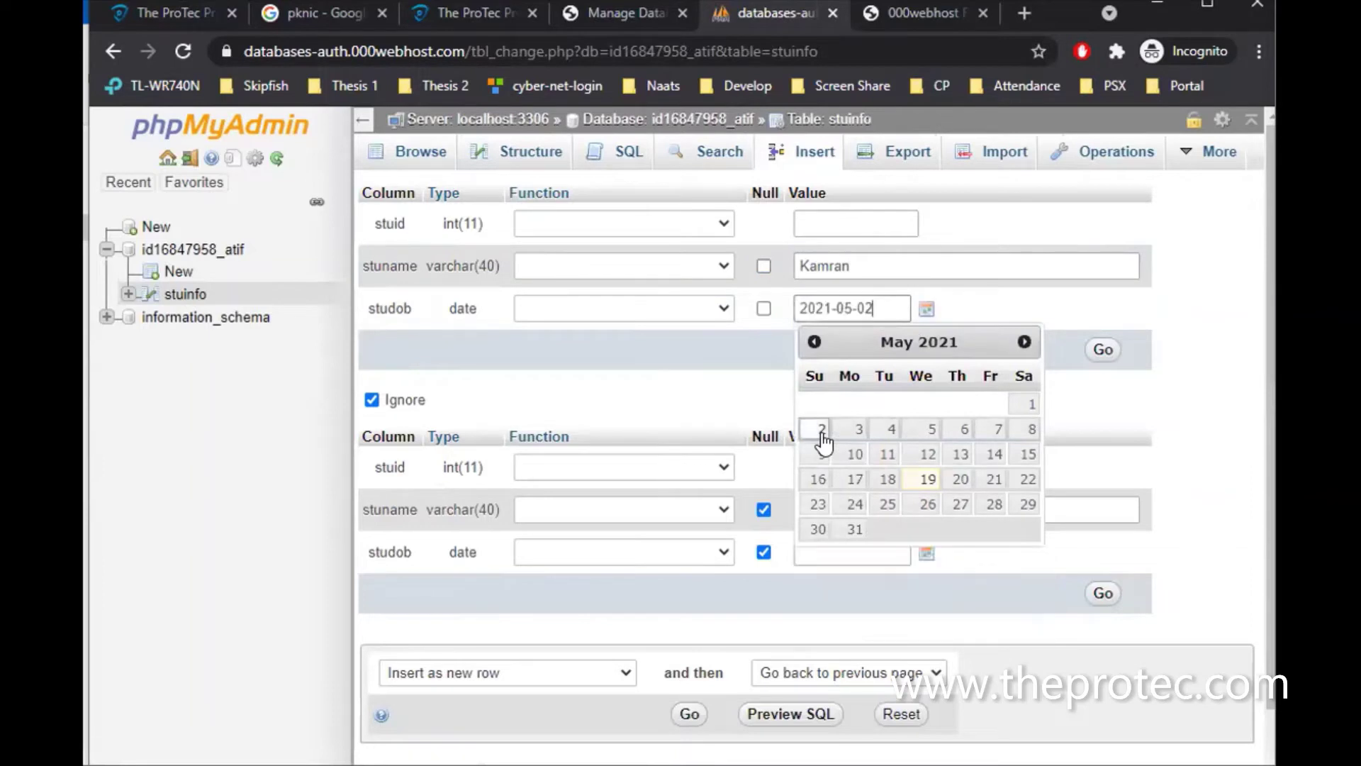
left_click(1104, 349)
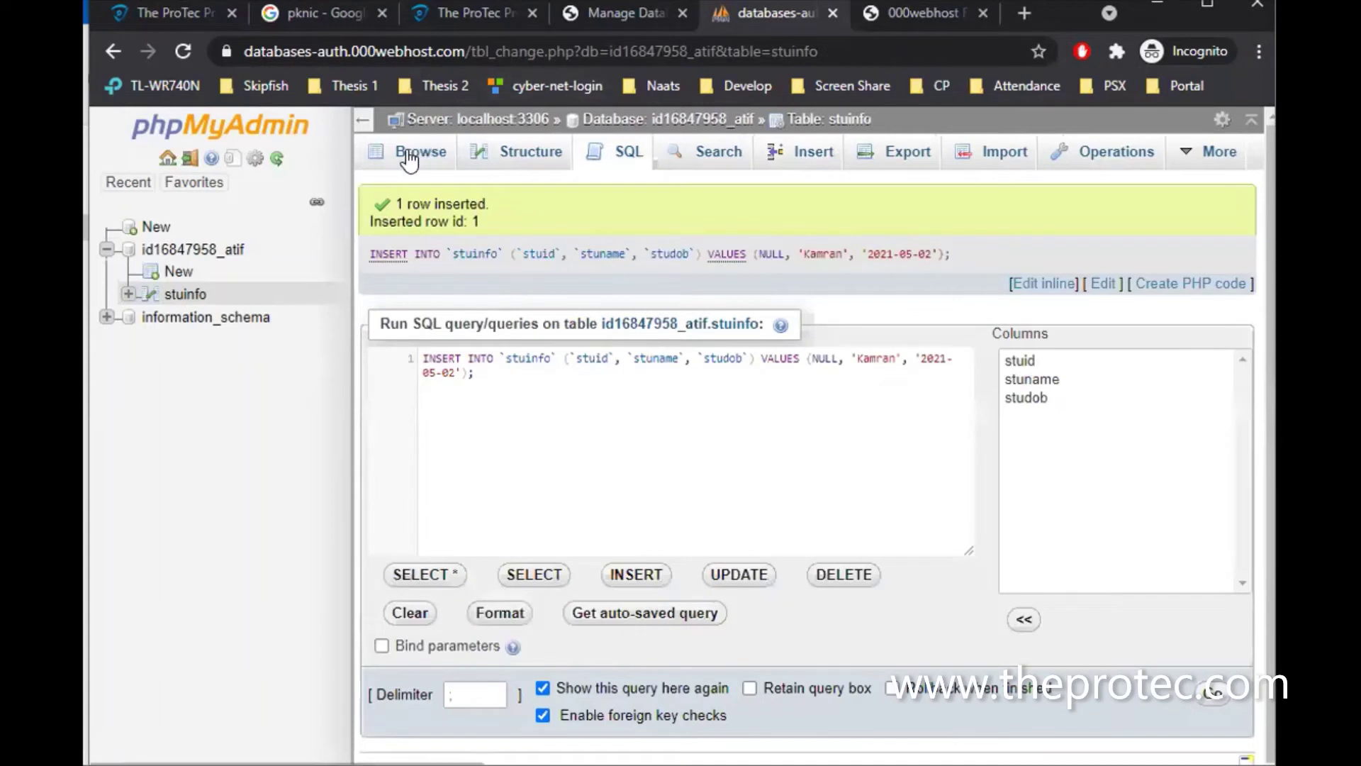
left_click(408, 153)
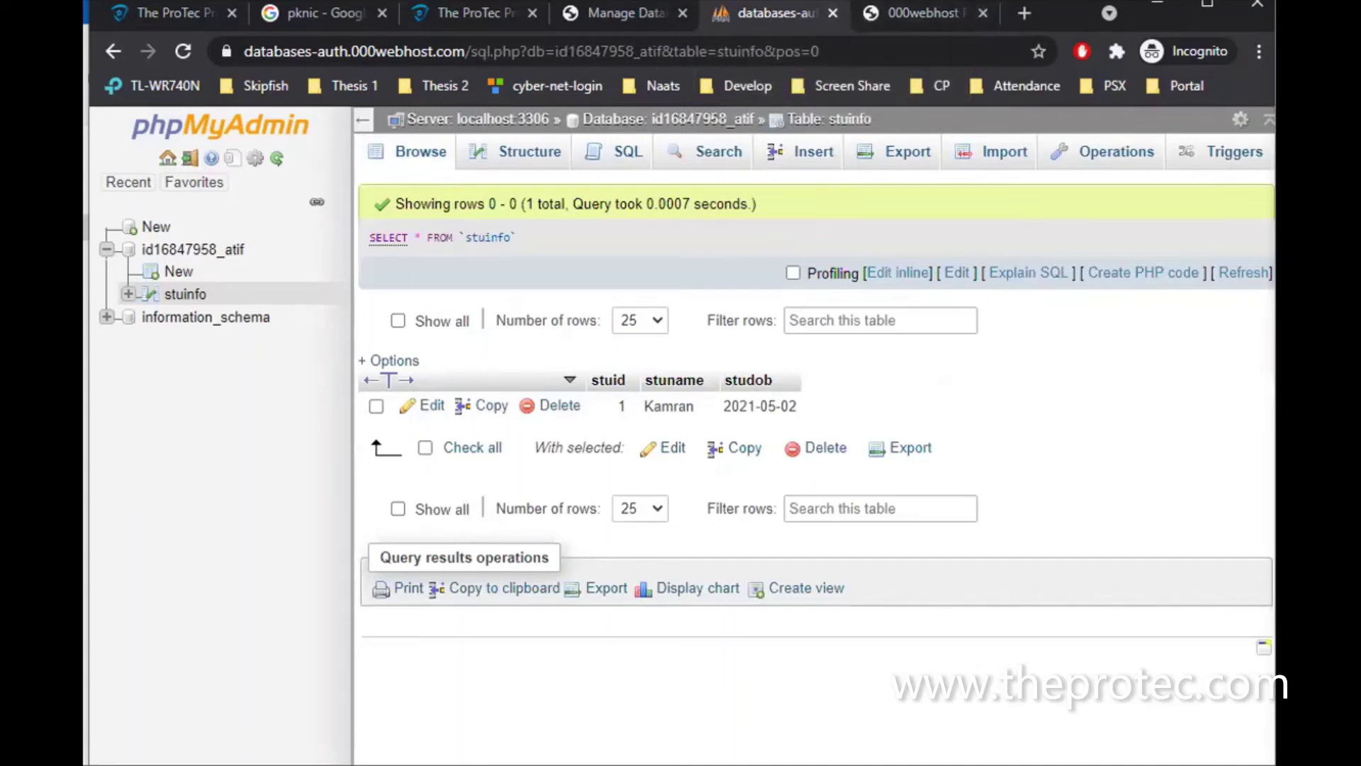
left_click(602, 14)
Go to Website Settings > General and review the FTP details, host files.000webhost.com
left_click_drag(426, 177, 876, 510)
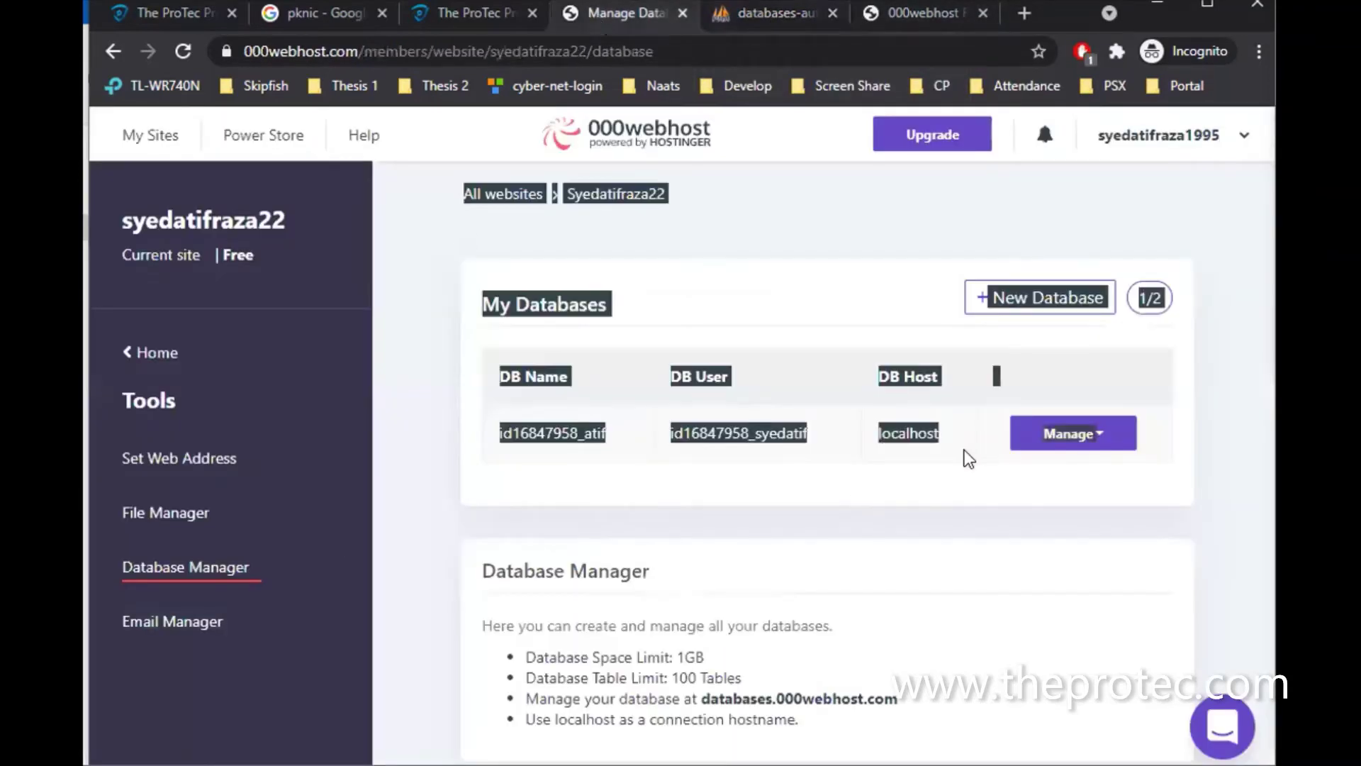
left_click(943, 462)
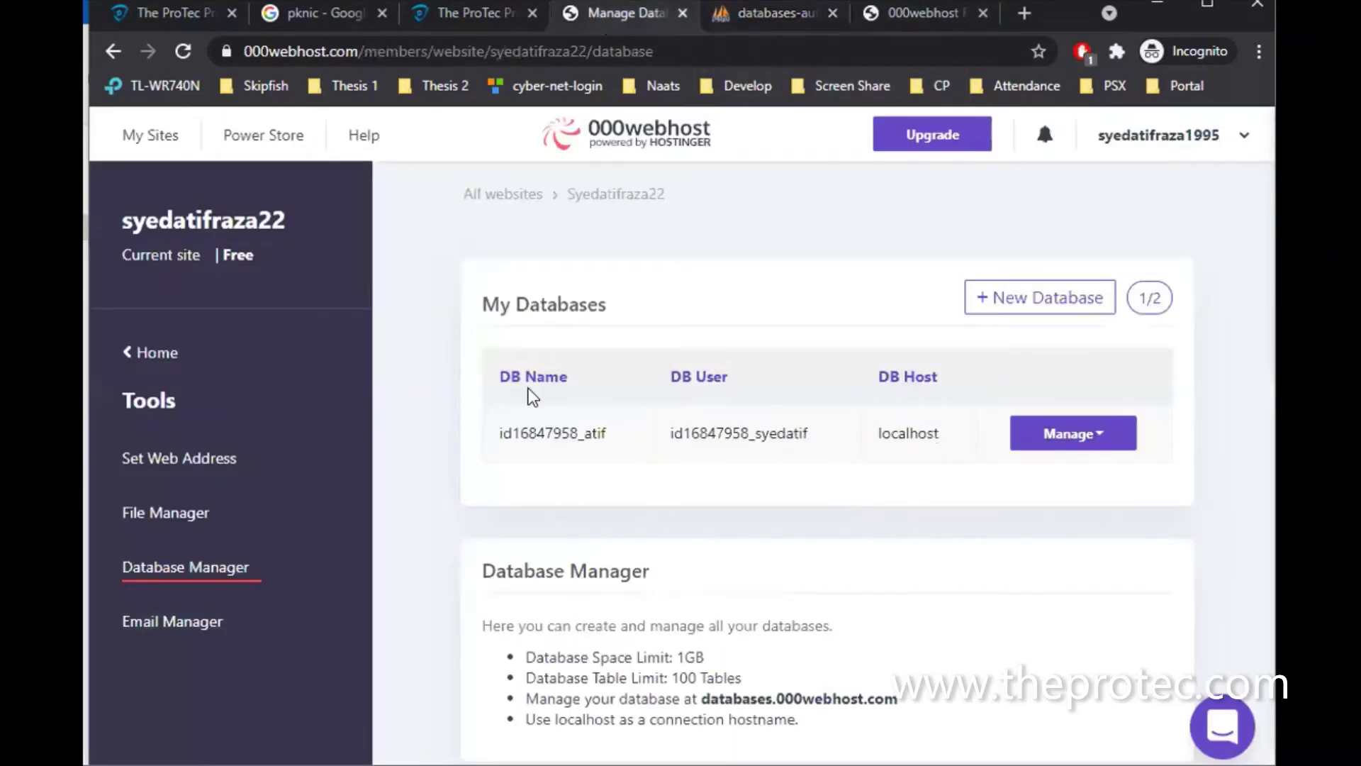
left_click(137, 352)
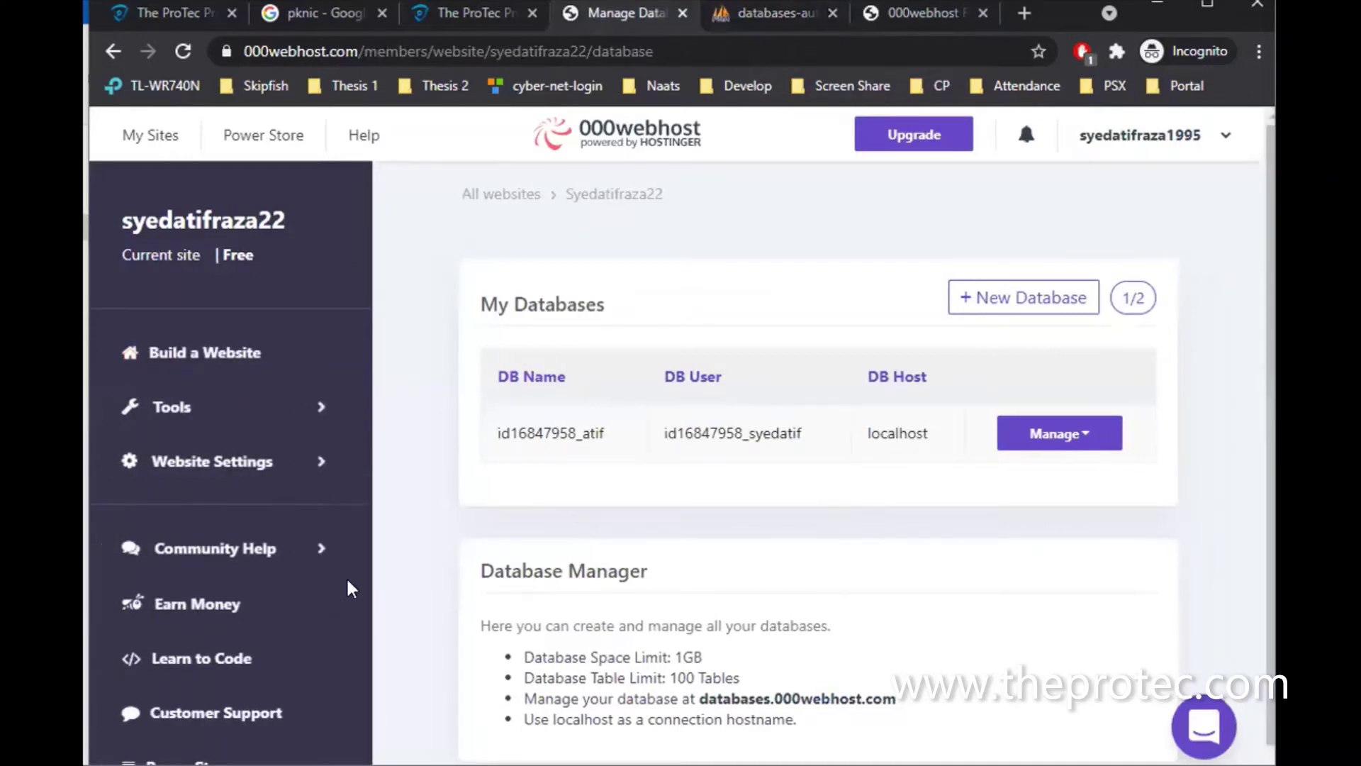
scroll(348, 587, "down", 1)
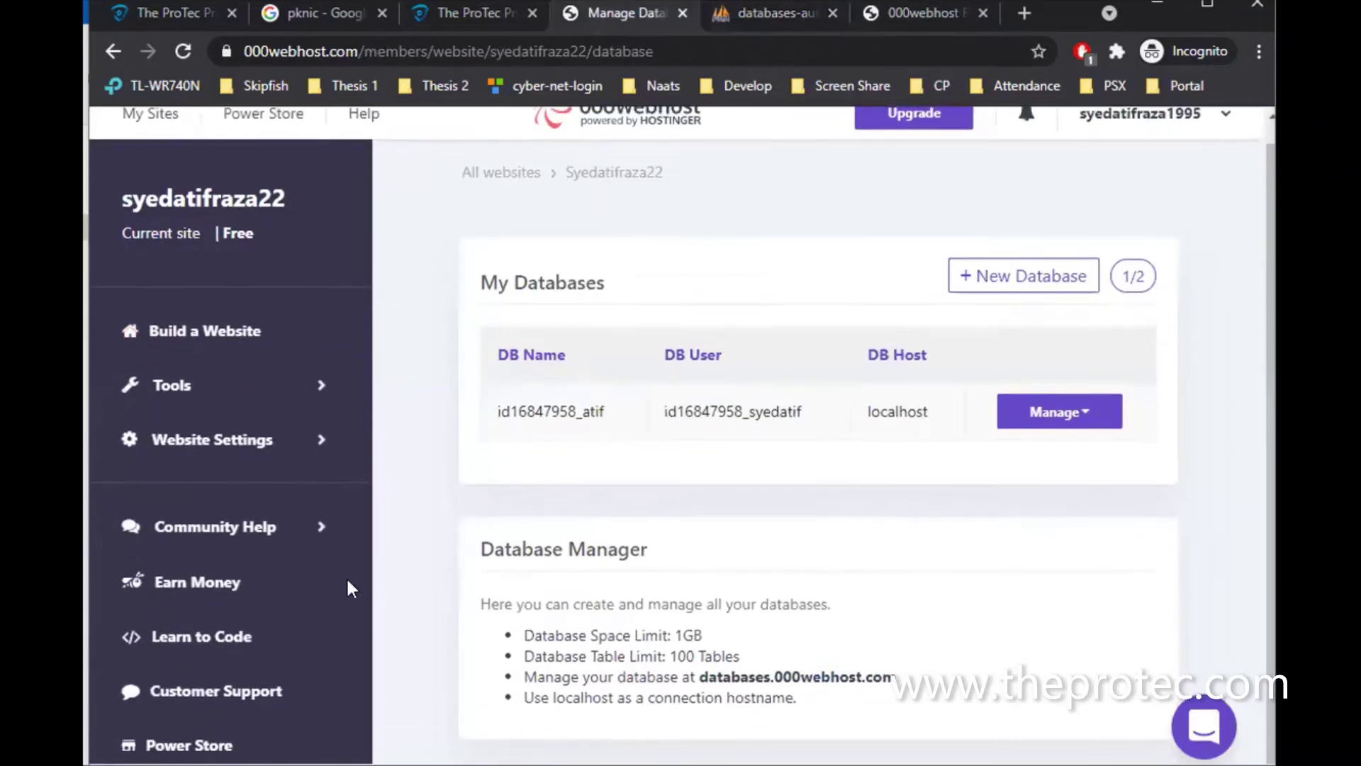
left_click(310, 445)
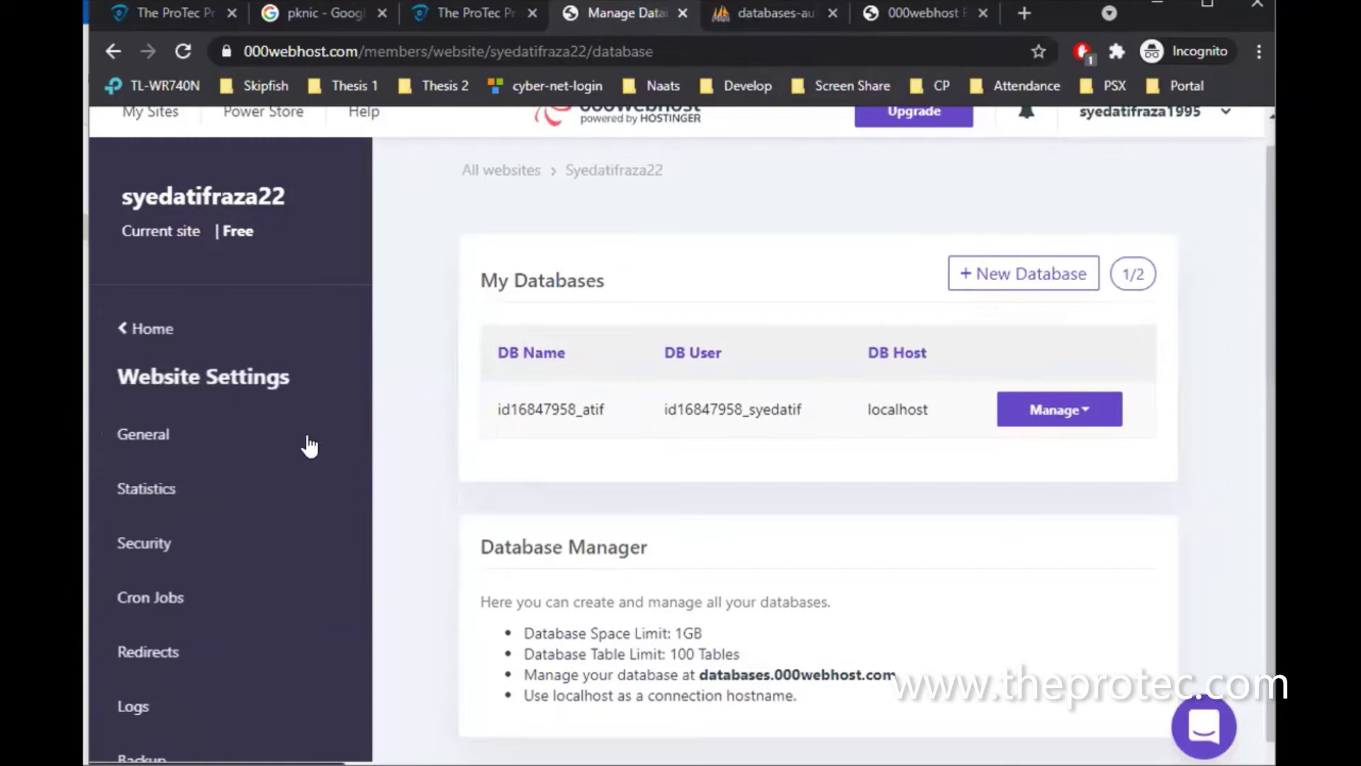
left_click(153, 436)
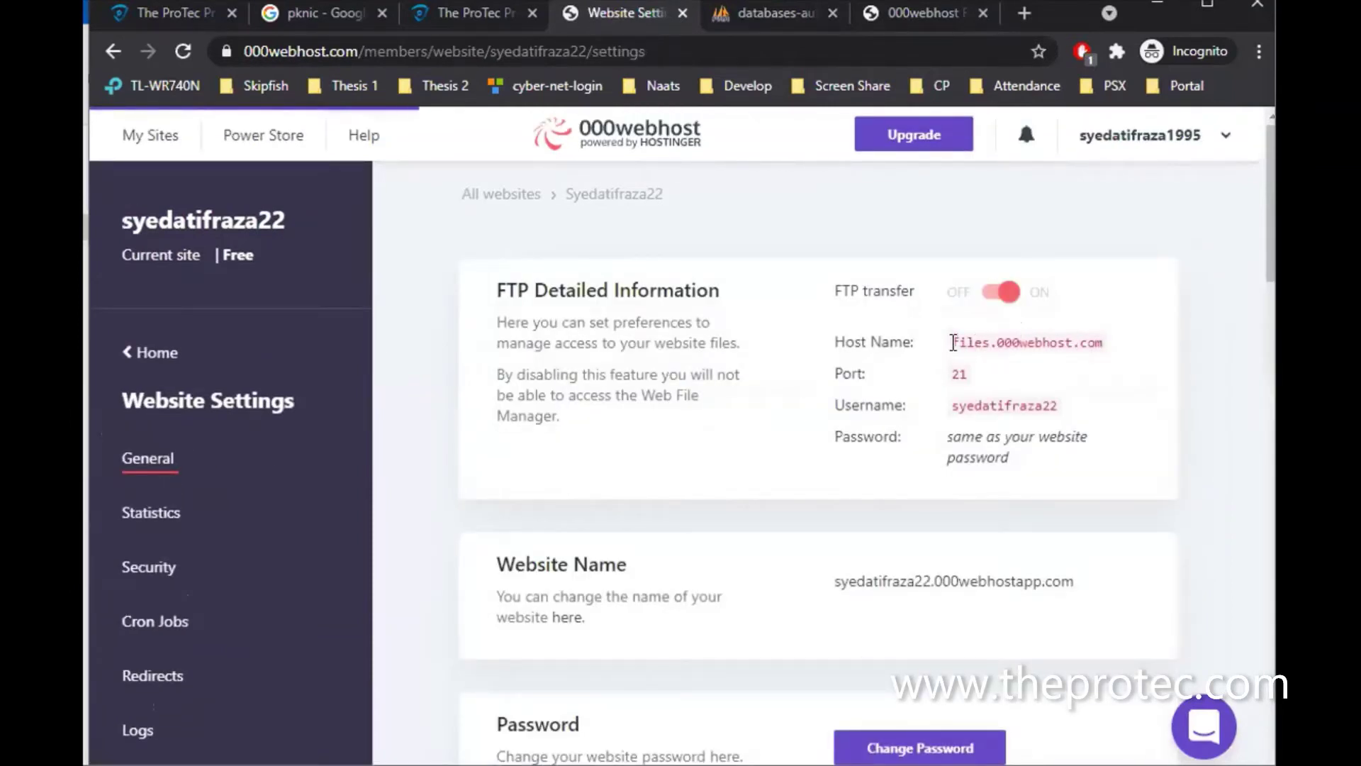
left_click_drag(951, 341, 1106, 344)
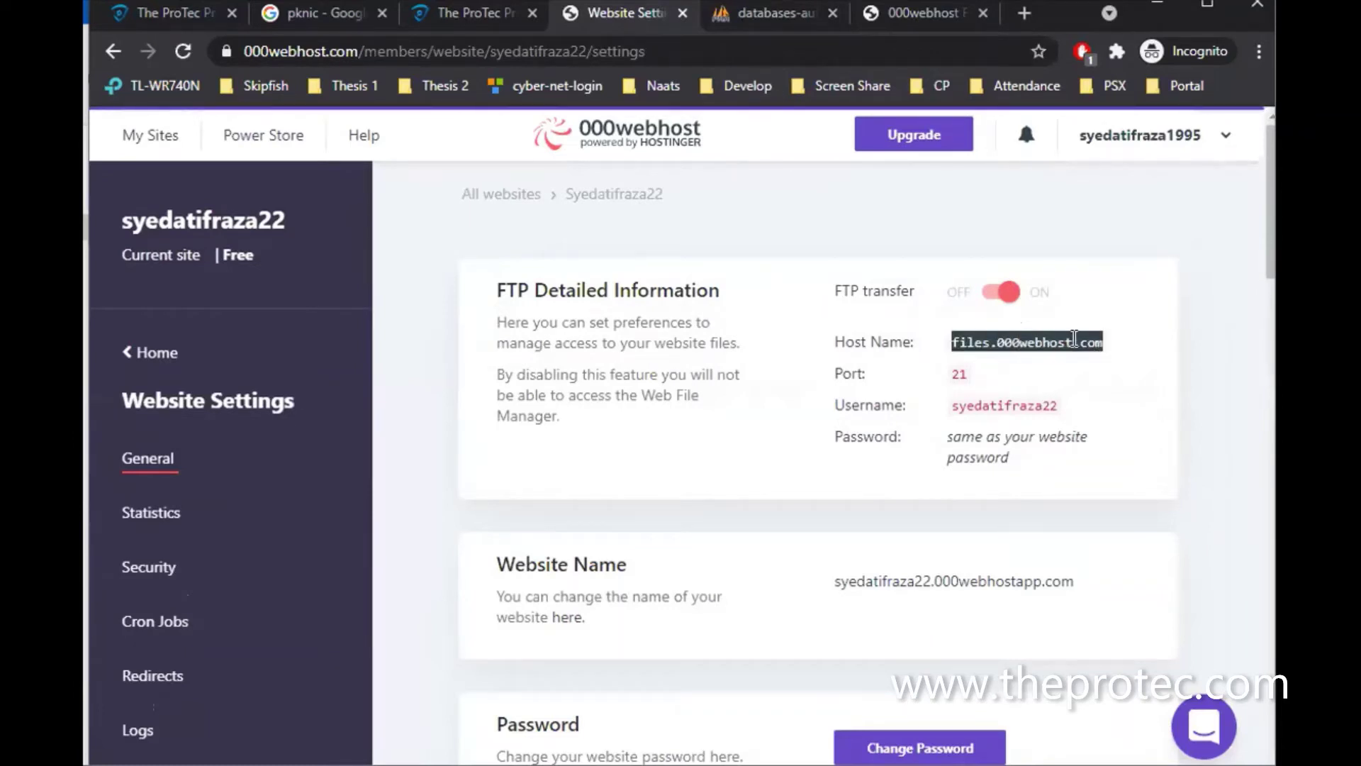
scroll(1002, 516, "down", 3)
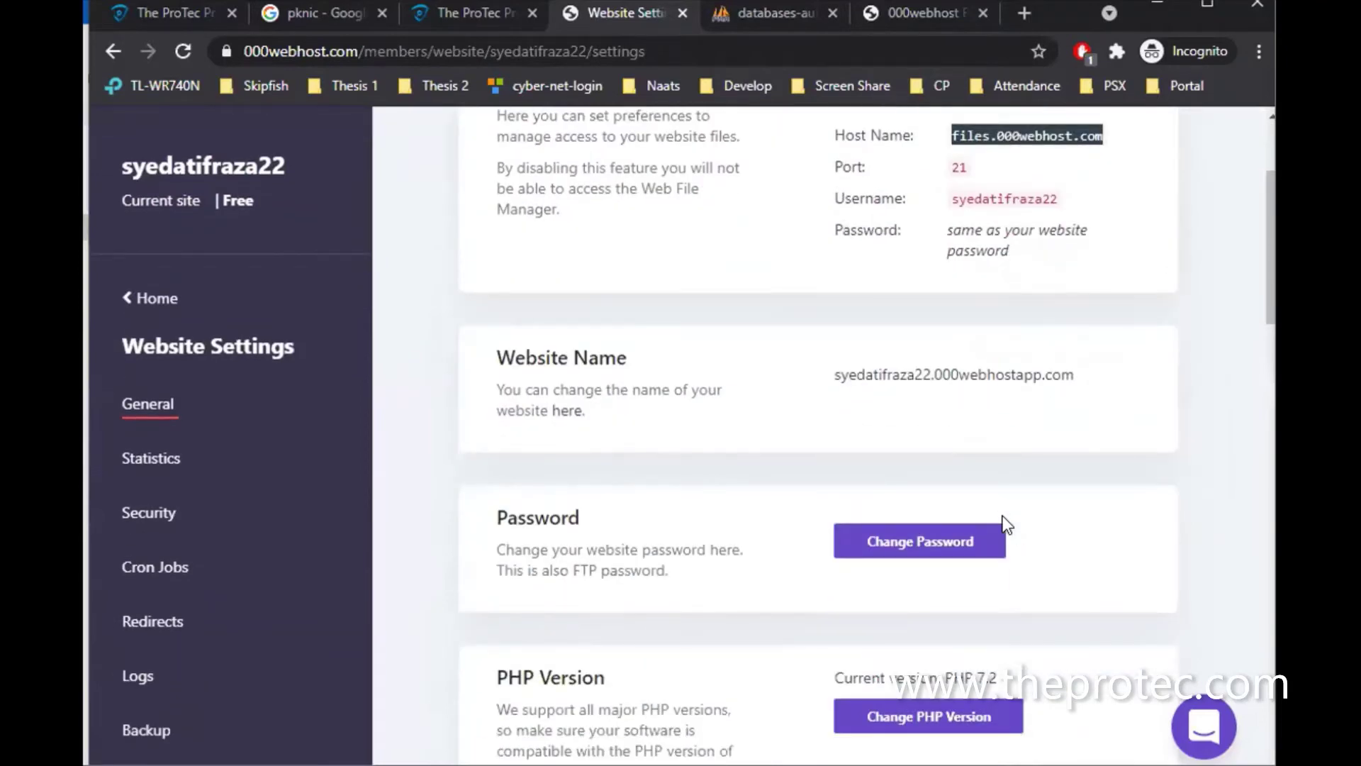
scroll(1003, 516, "up", 3)
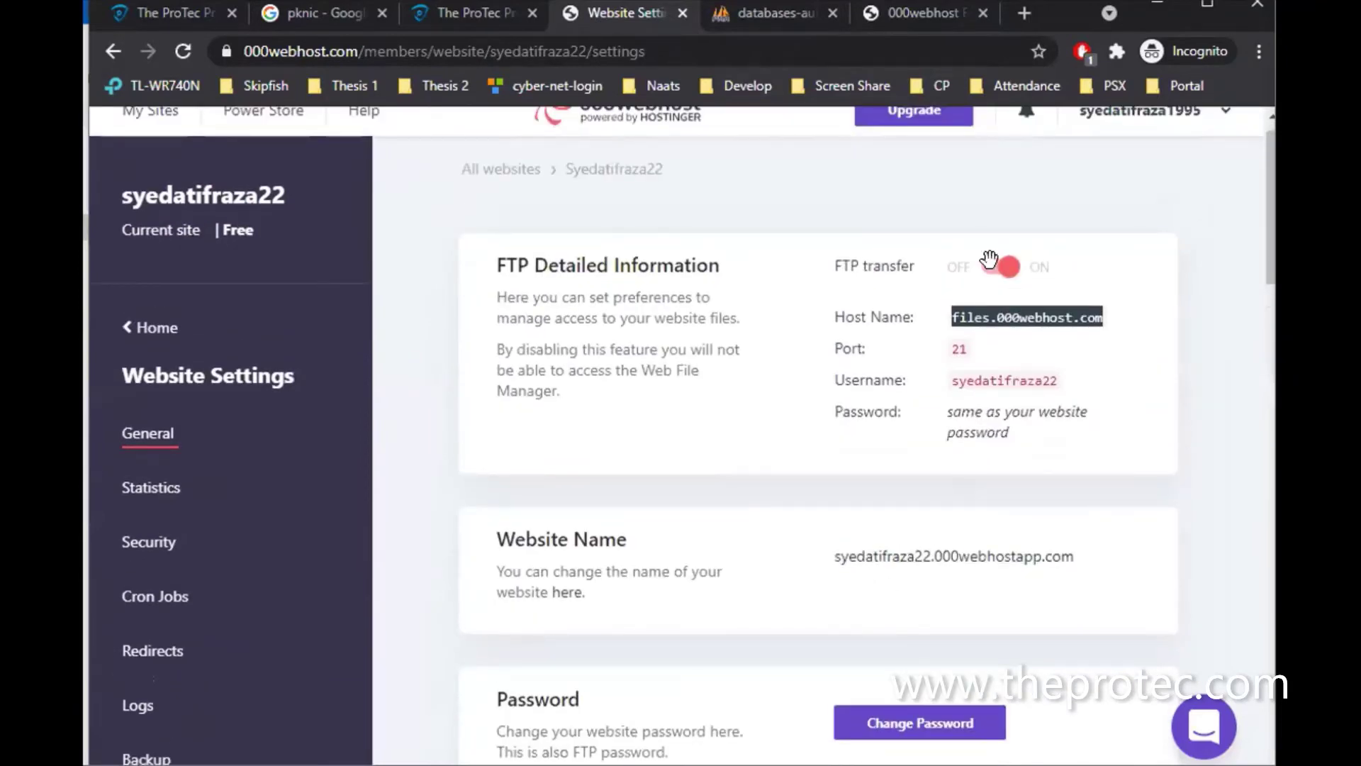
scroll(913, 418, "down", 3)
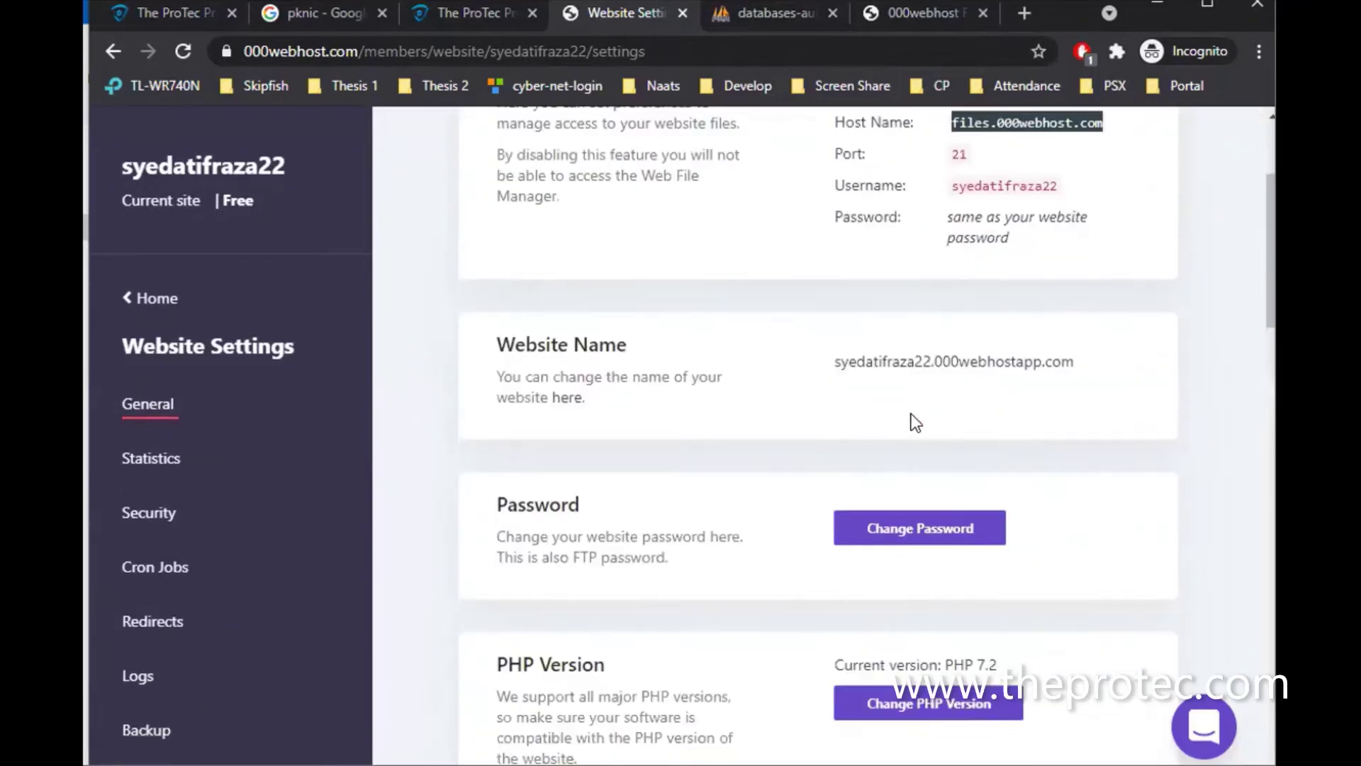
scroll(911, 414, "down", 1)
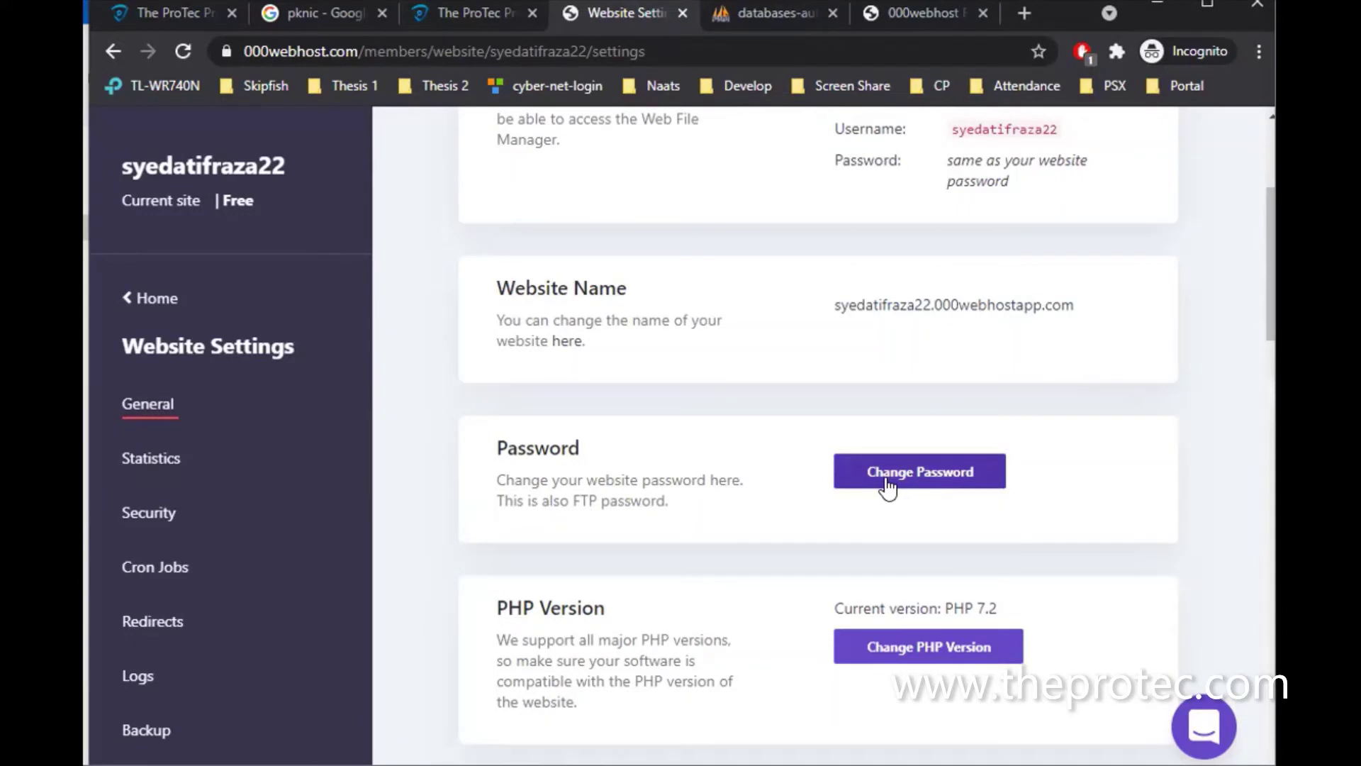
Enter and save a new website password
left_click(886, 477)
left_click(919, 497)
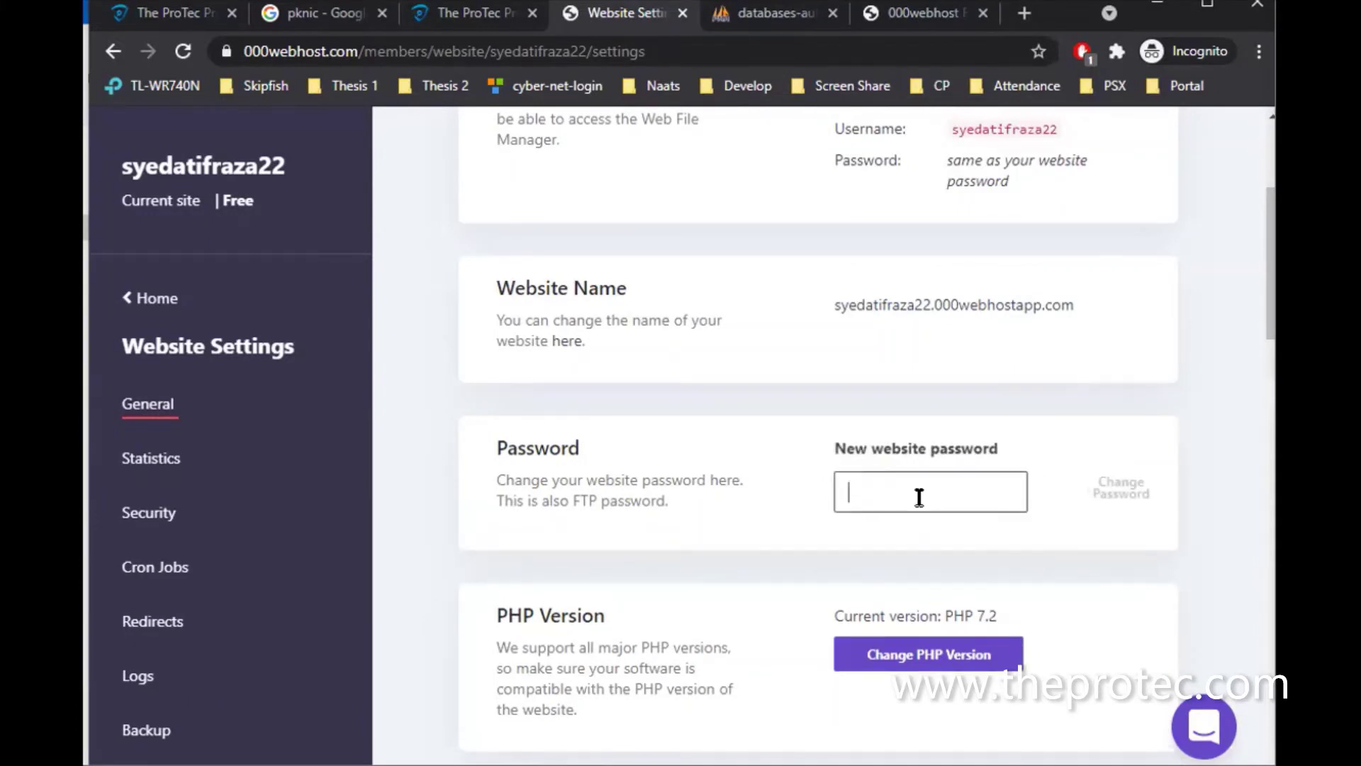
type("••••••••••••")
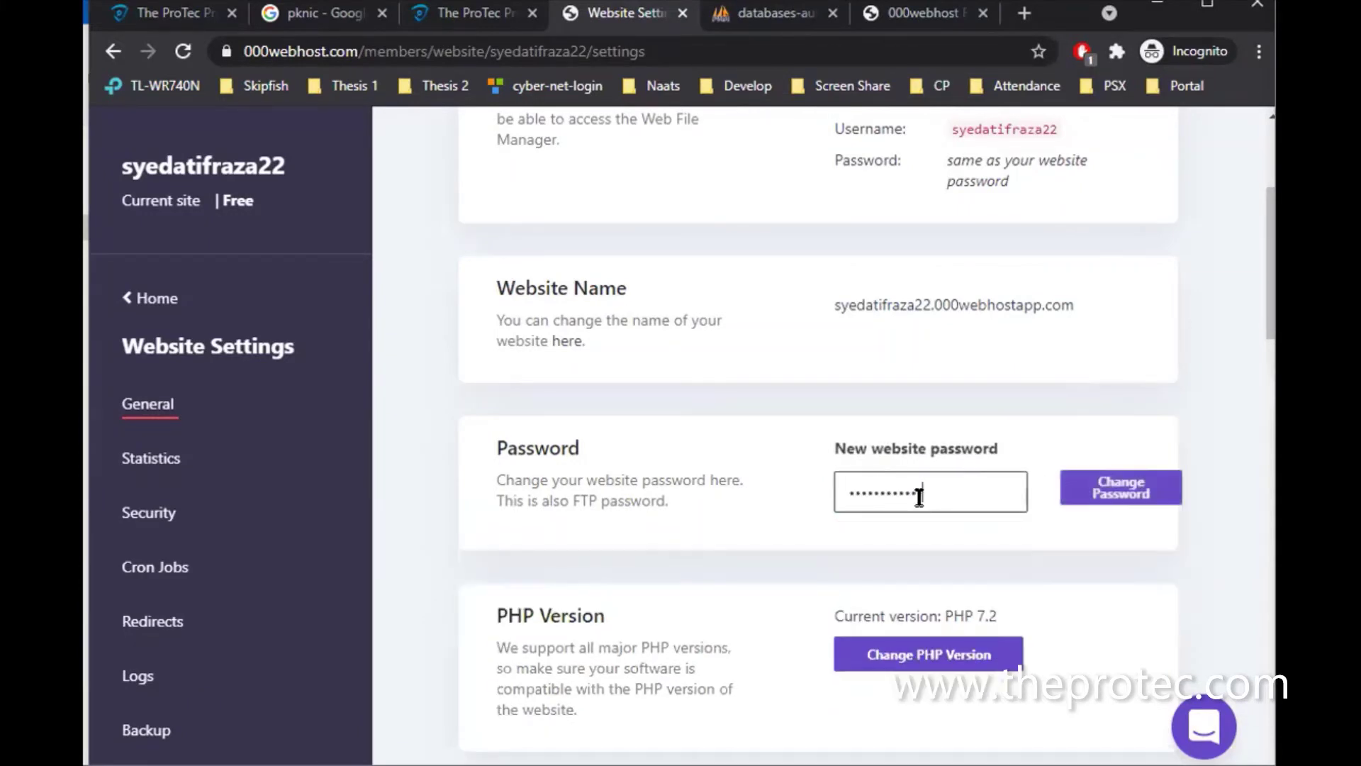
type("•••••")
left_click(1107, 502)
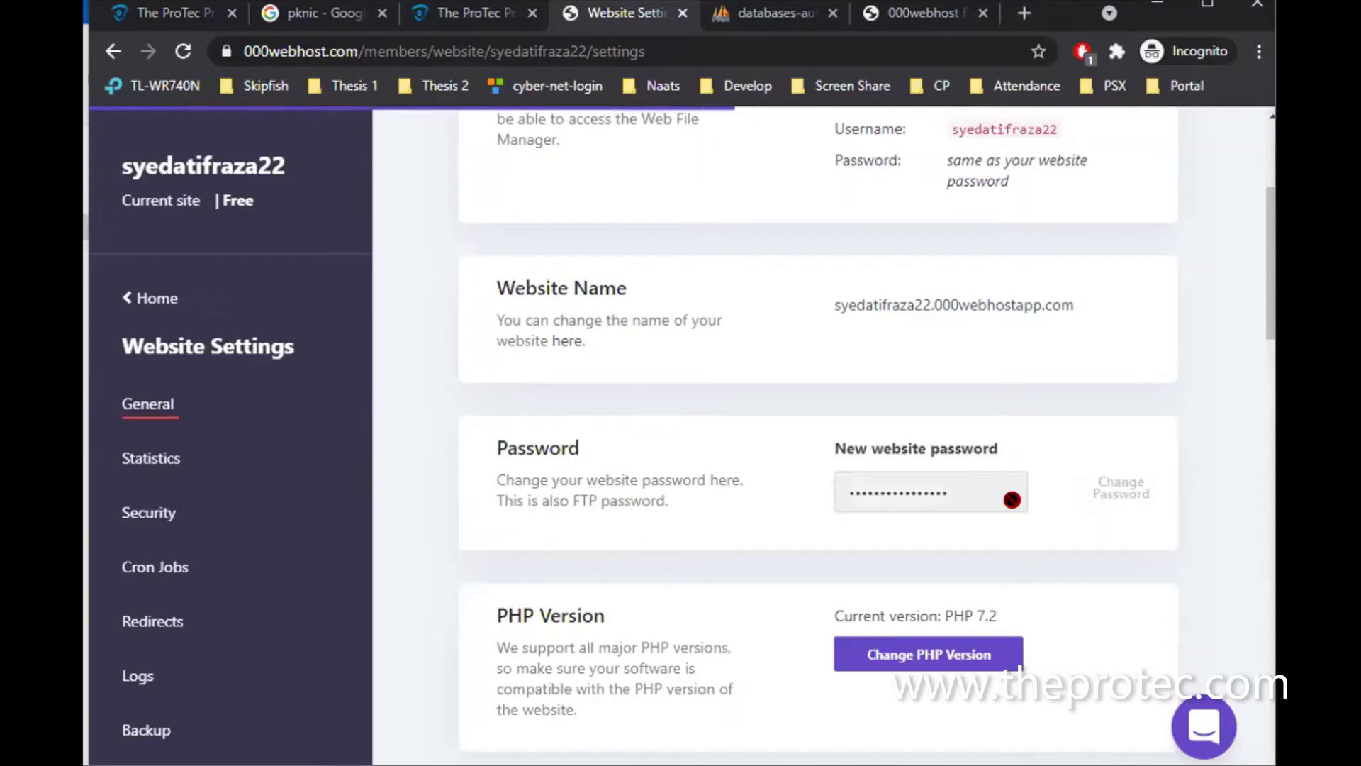
Look through the remaining general settings, including the PHP version option
scroll(1014, 500, "down", 3)
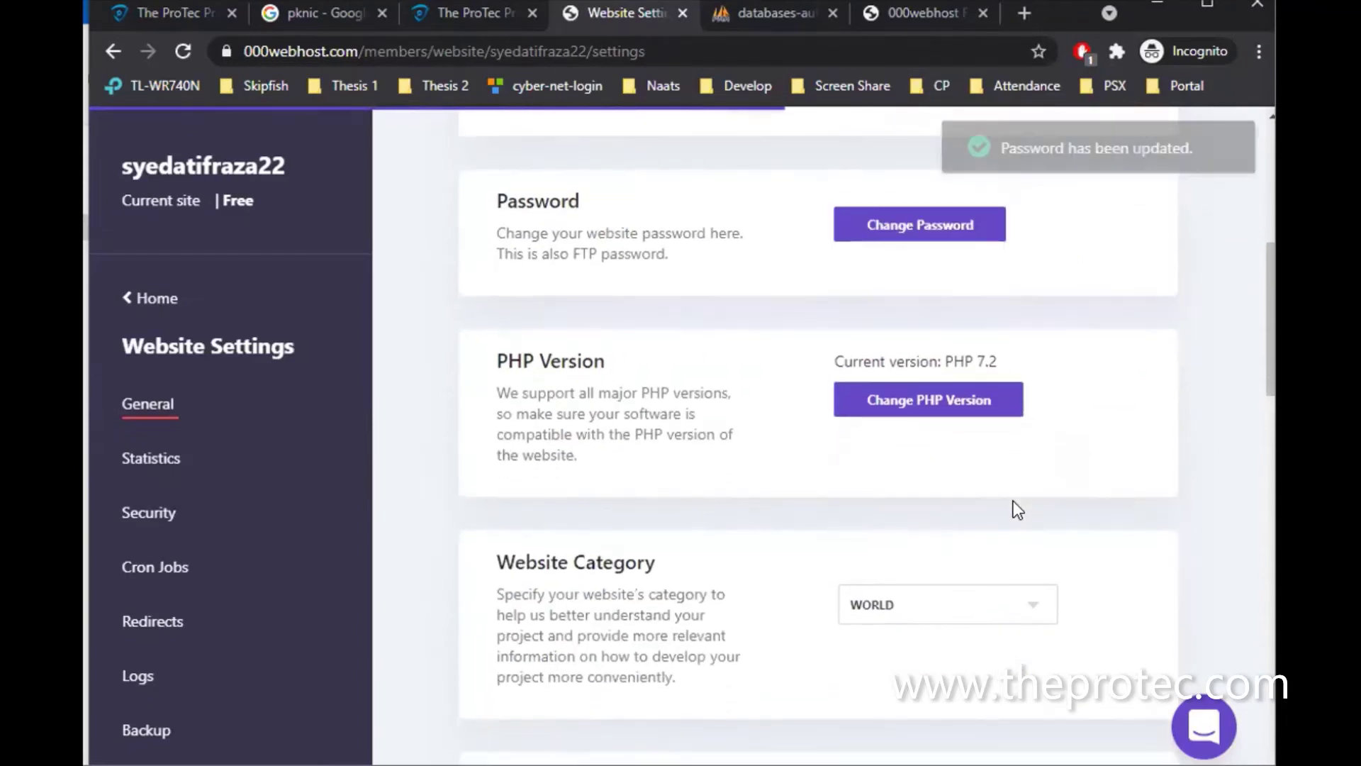
left_click(916, 402)
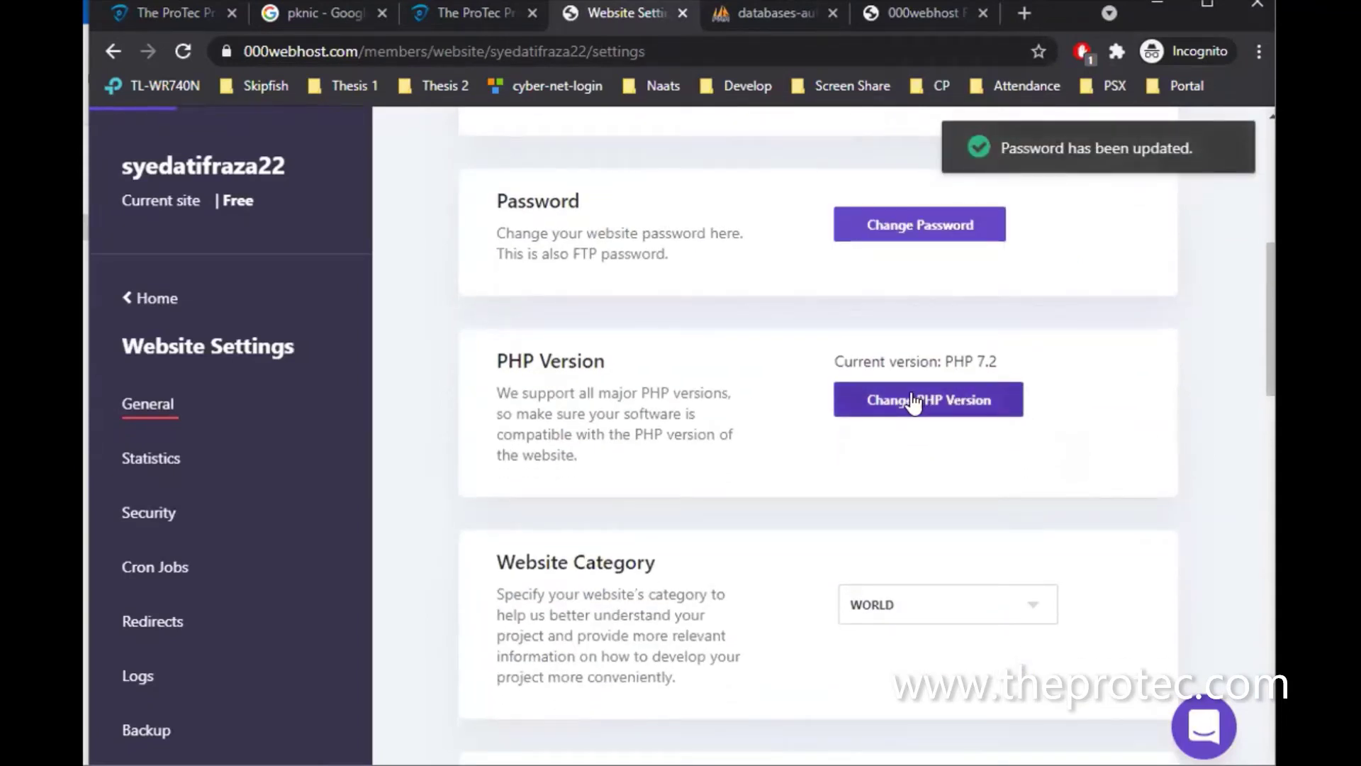
scroll(914, 403, "down", 5)
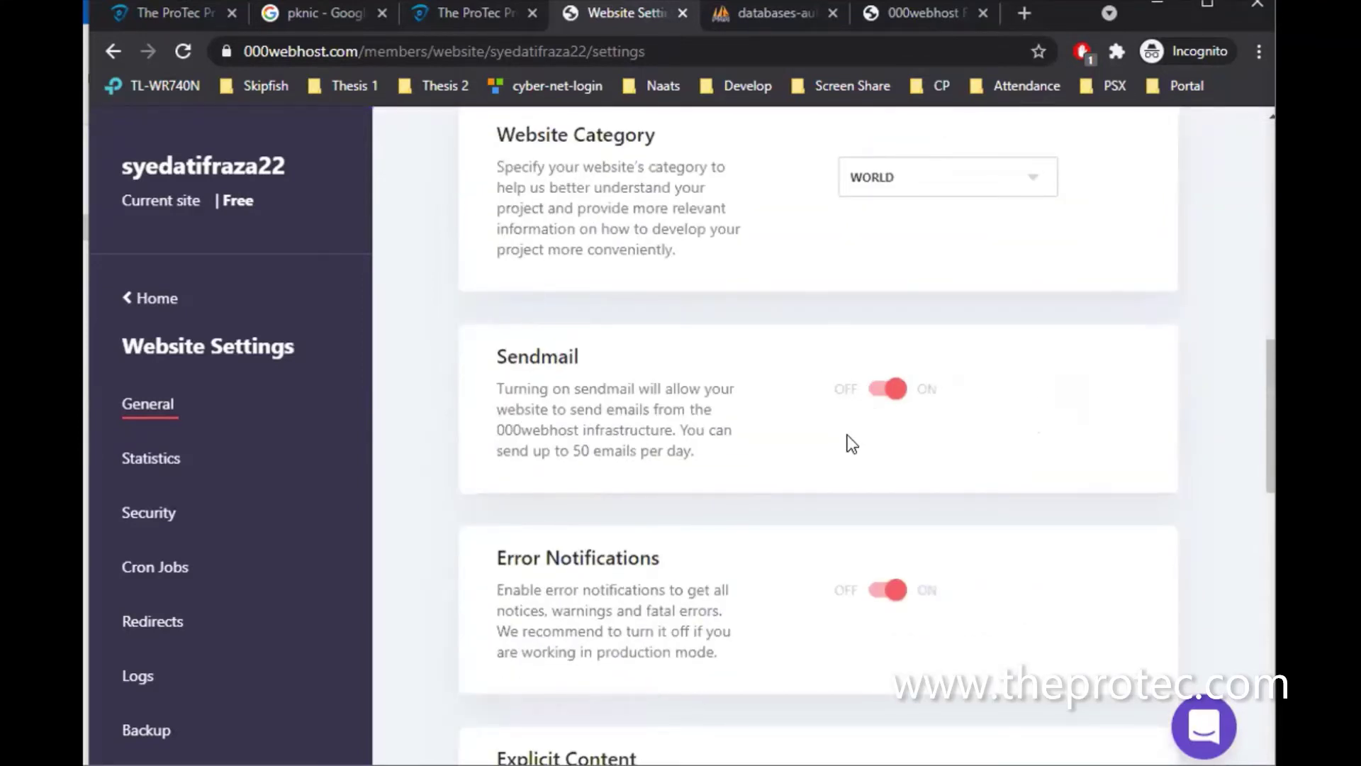
scroll(848, 444, "down", 3)
scroll(795, 606, "down", 4)
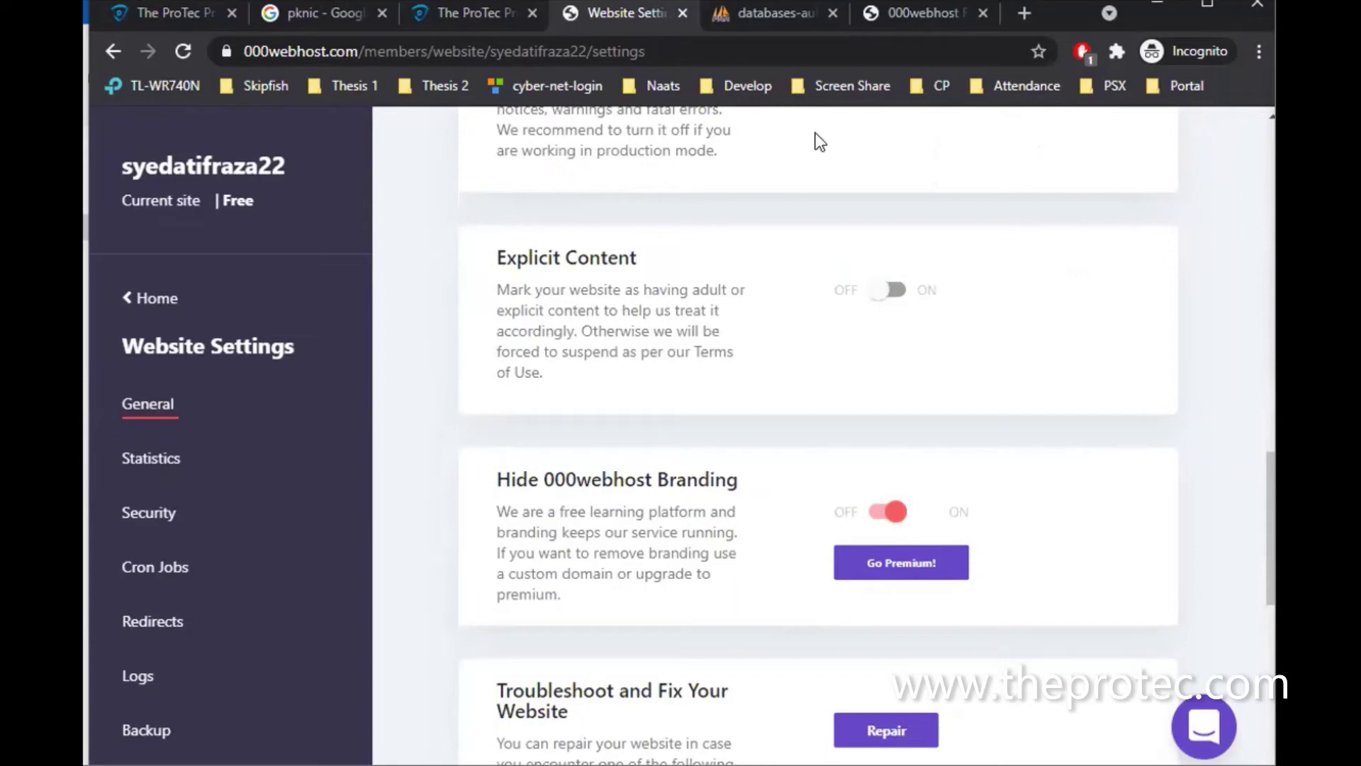
Load the site's 000webhostapp.com address in a new tab and scroll the My Mobile shop page
key("ctrl+t")
type("0")
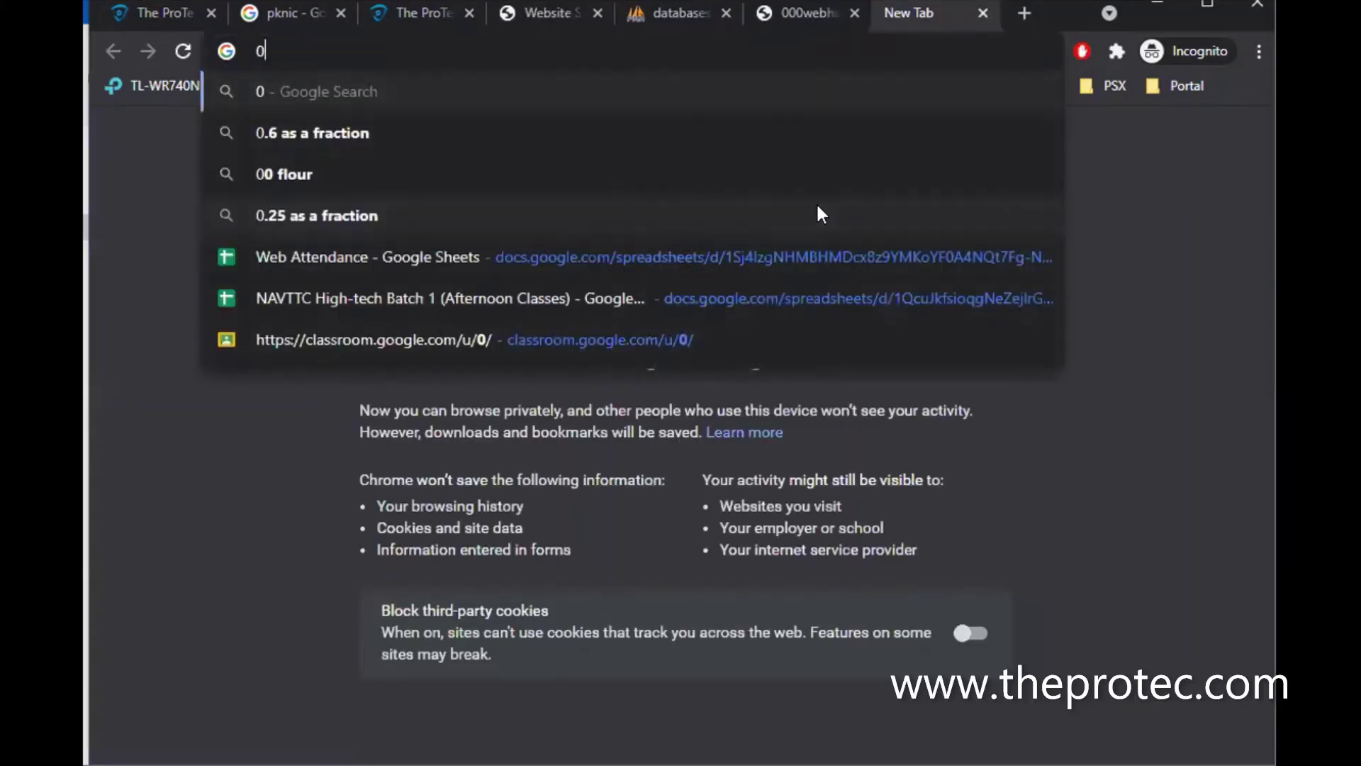
type("00webhos")
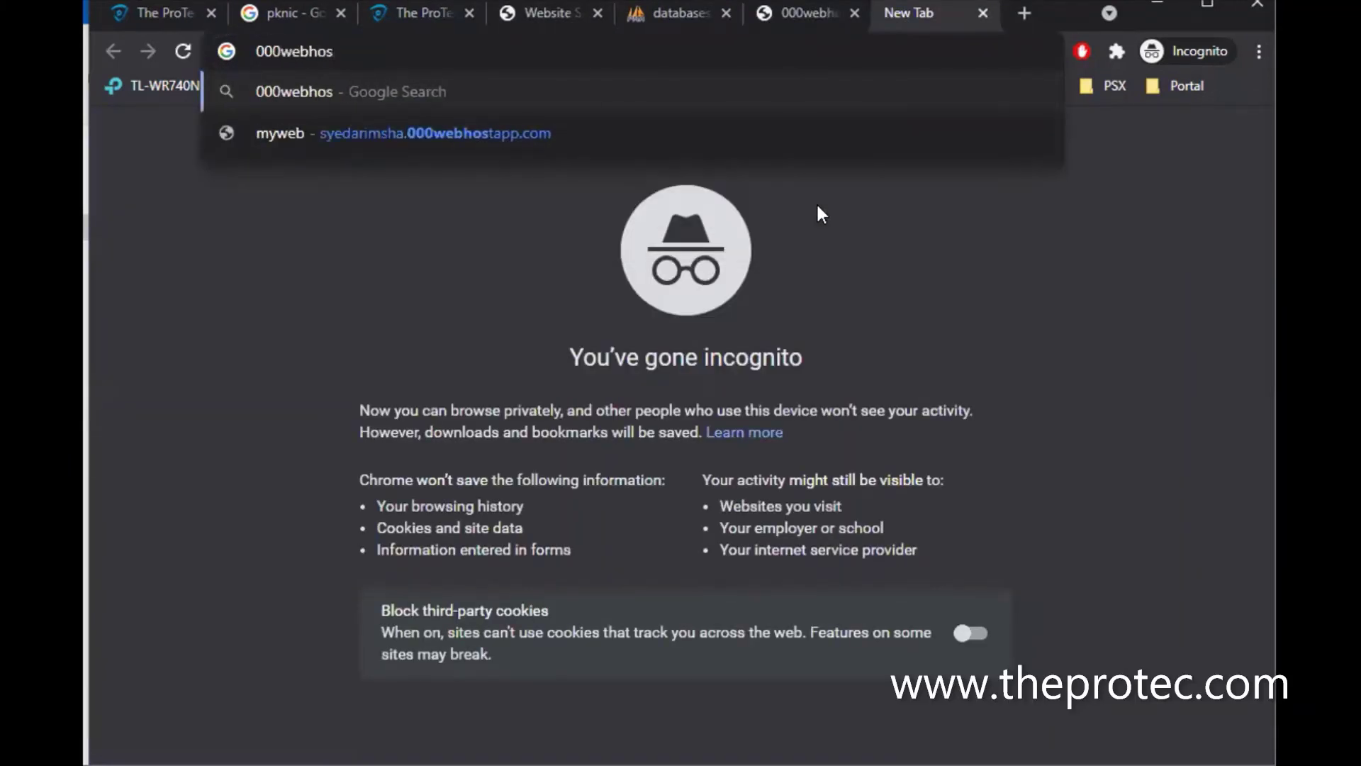
key("Down")
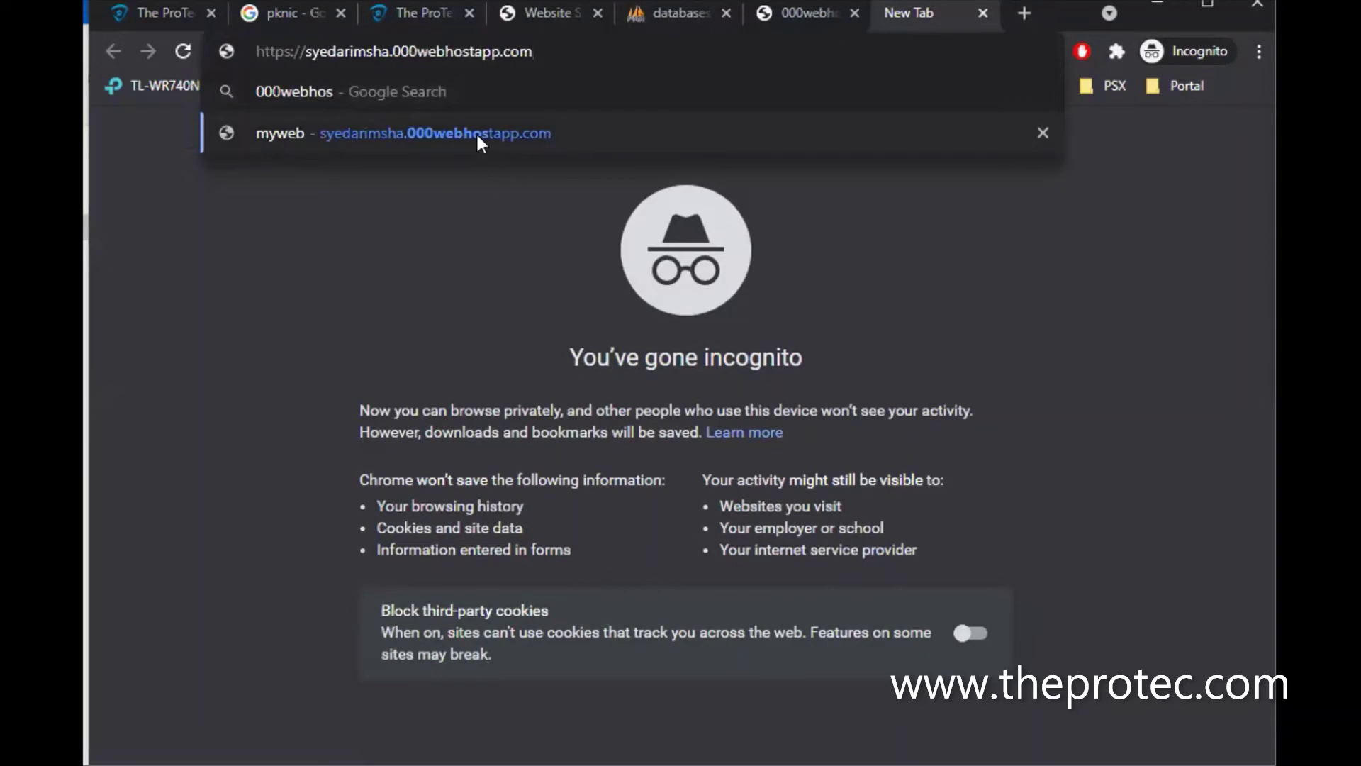
key("Return")
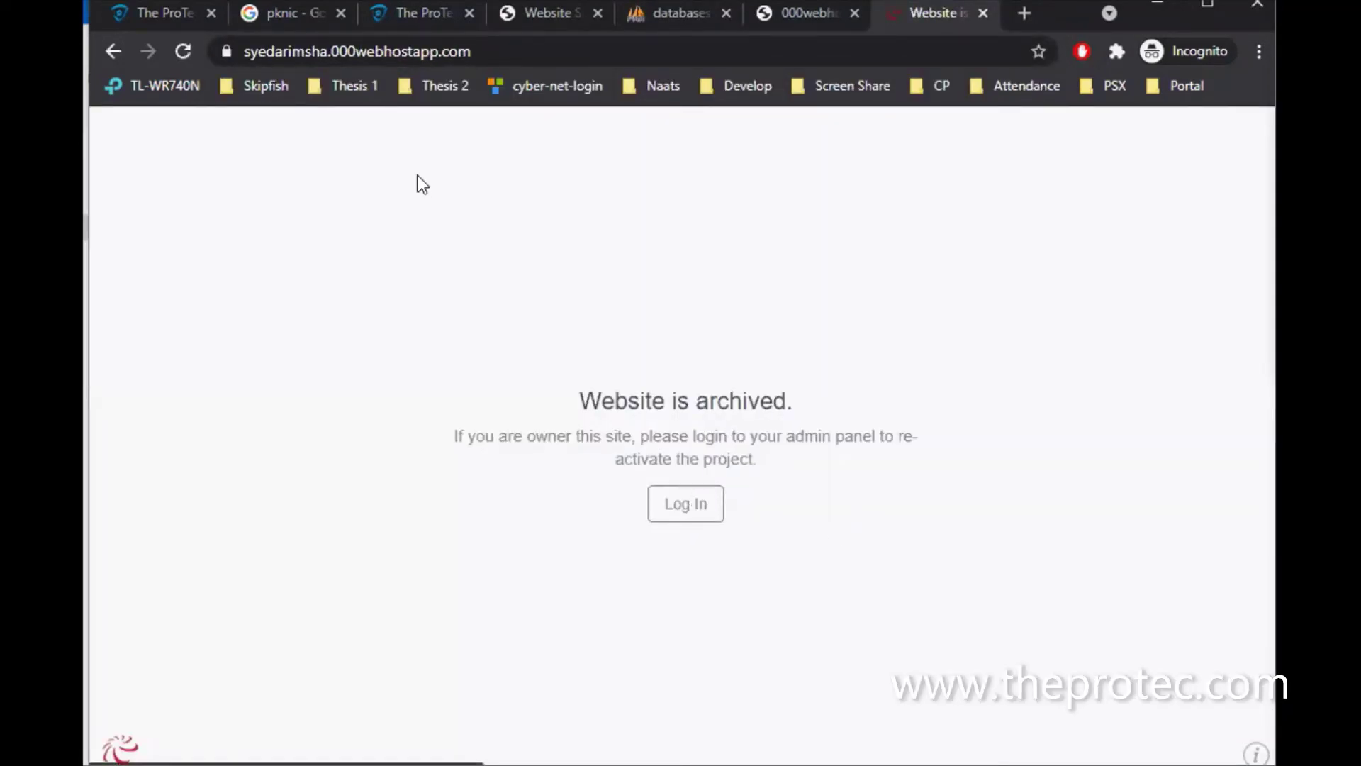
left_click(471, 54)
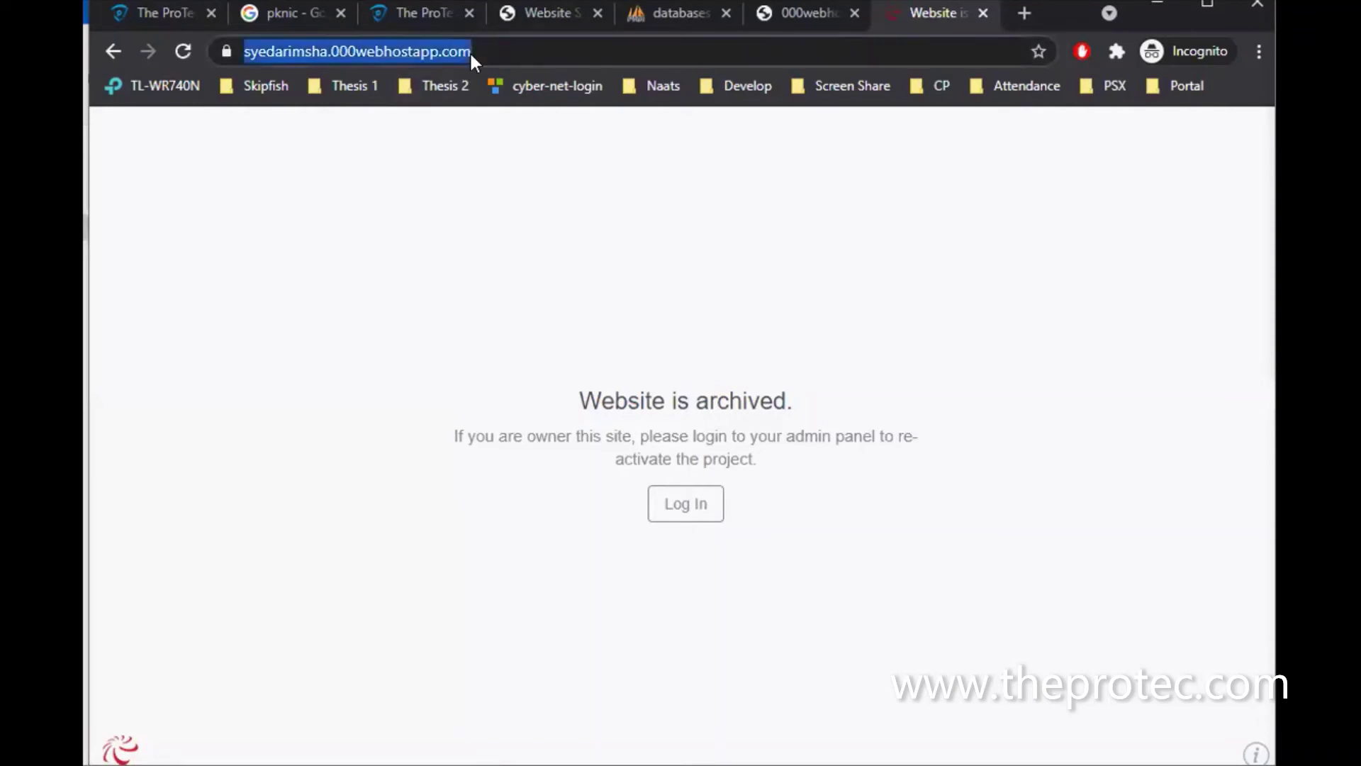
type("syedatifraz")
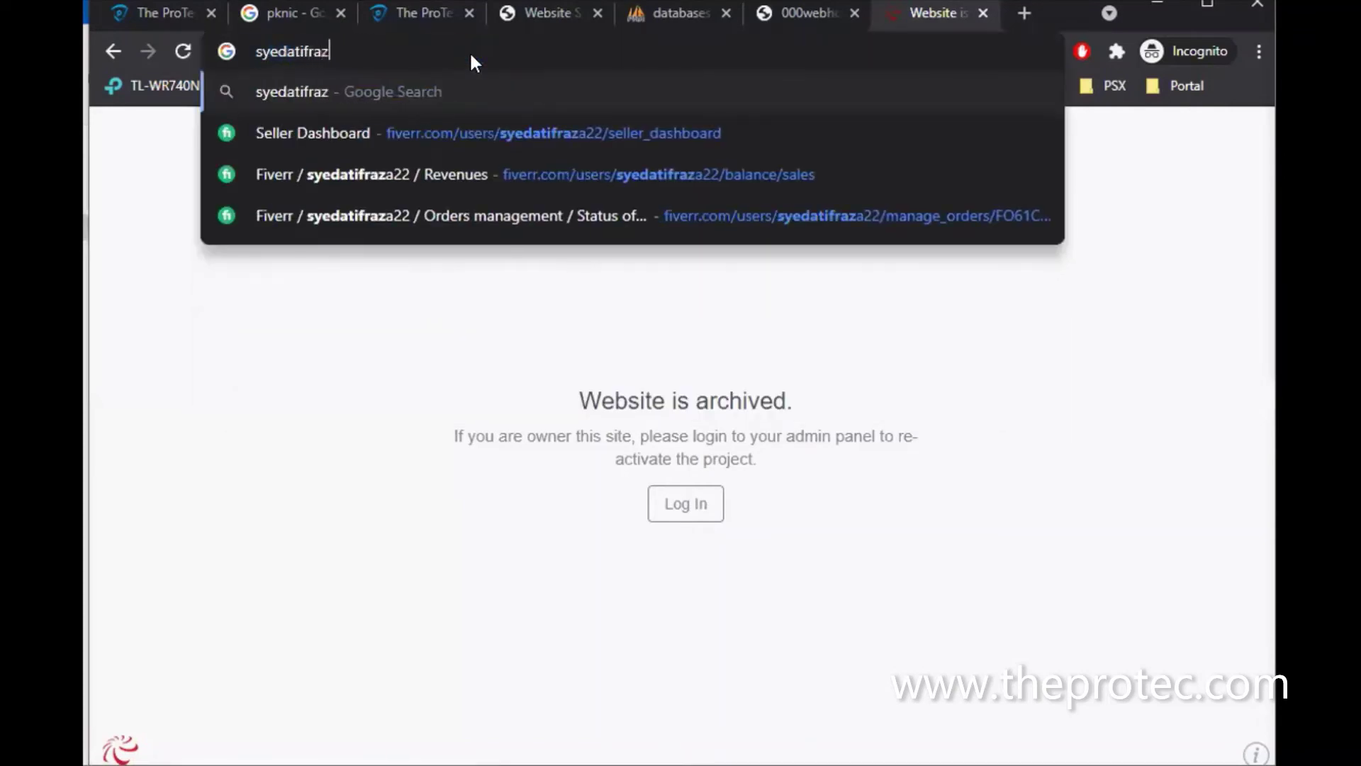
type("a22.0")
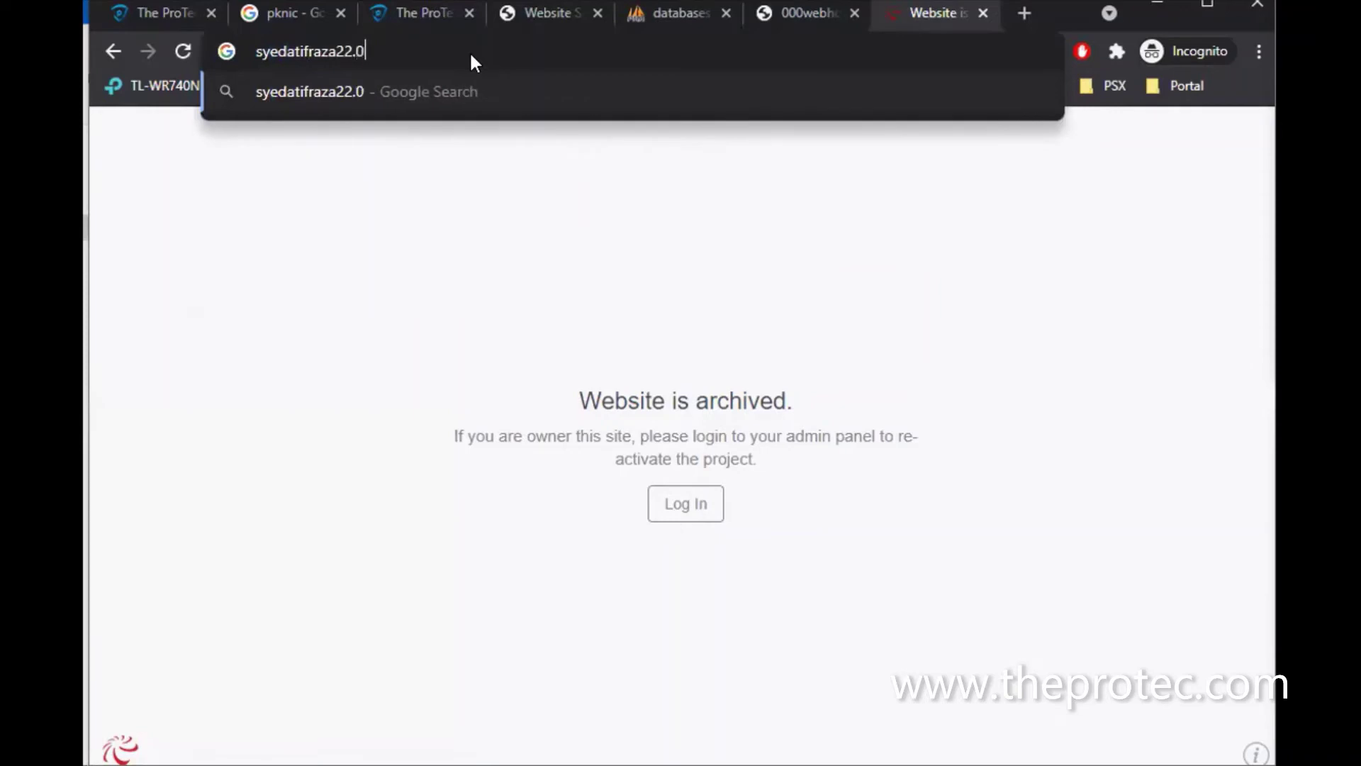
type("00webhost")
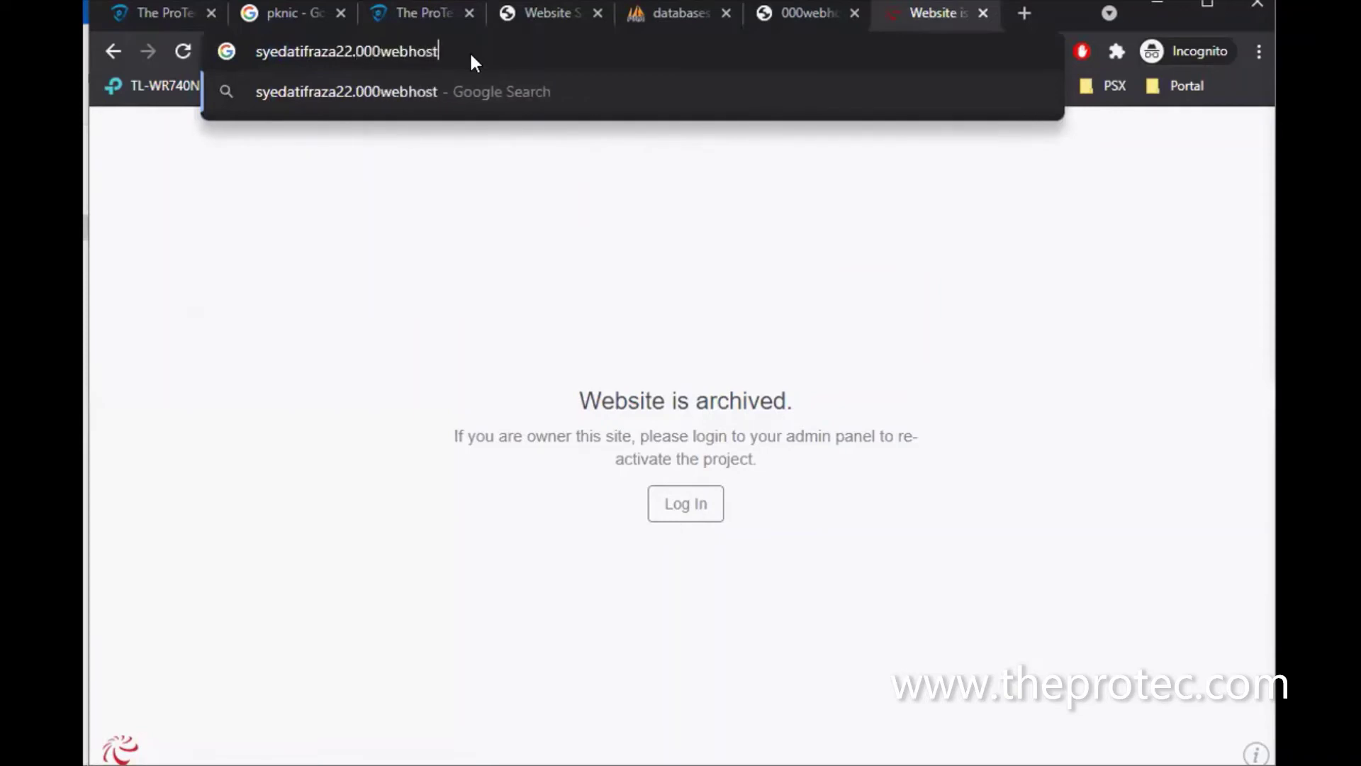
type("app.com")
key("Return")
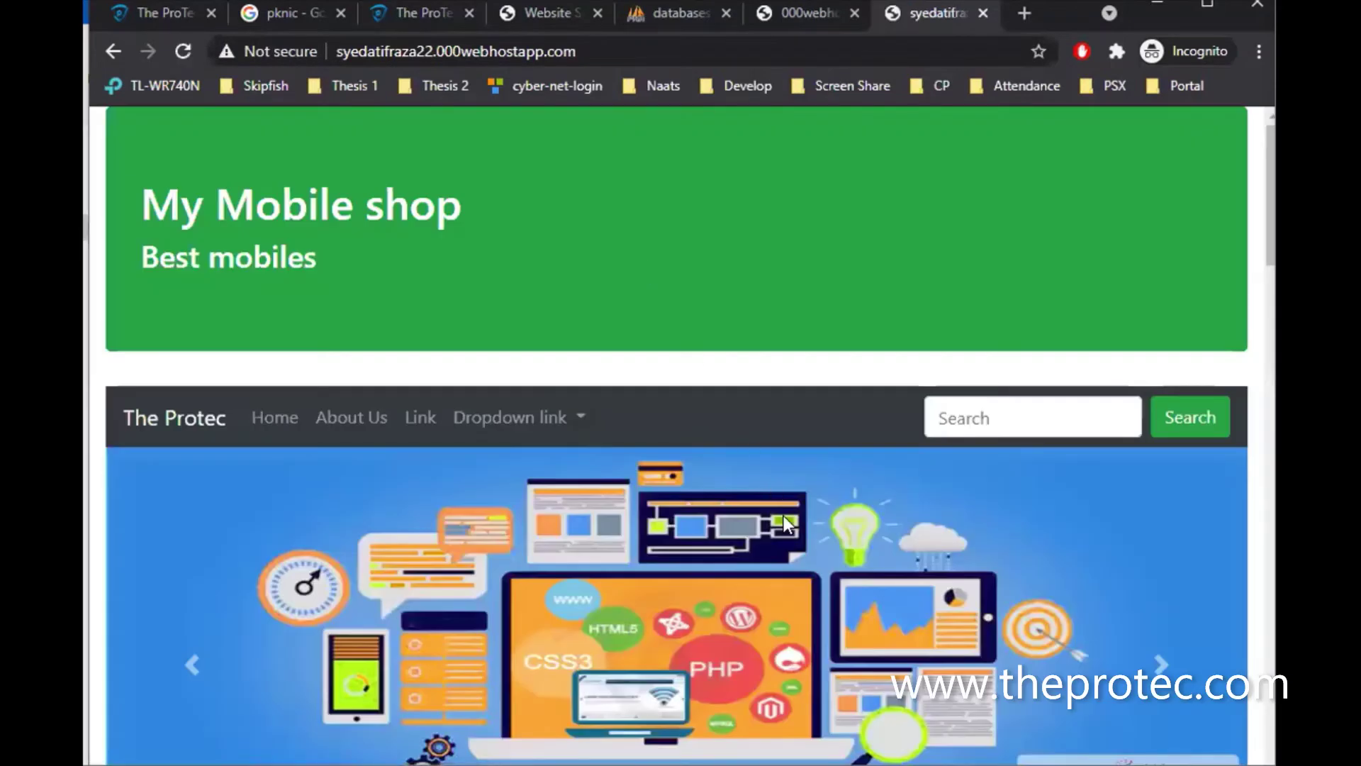
scroll(784, 516, "down", 20)
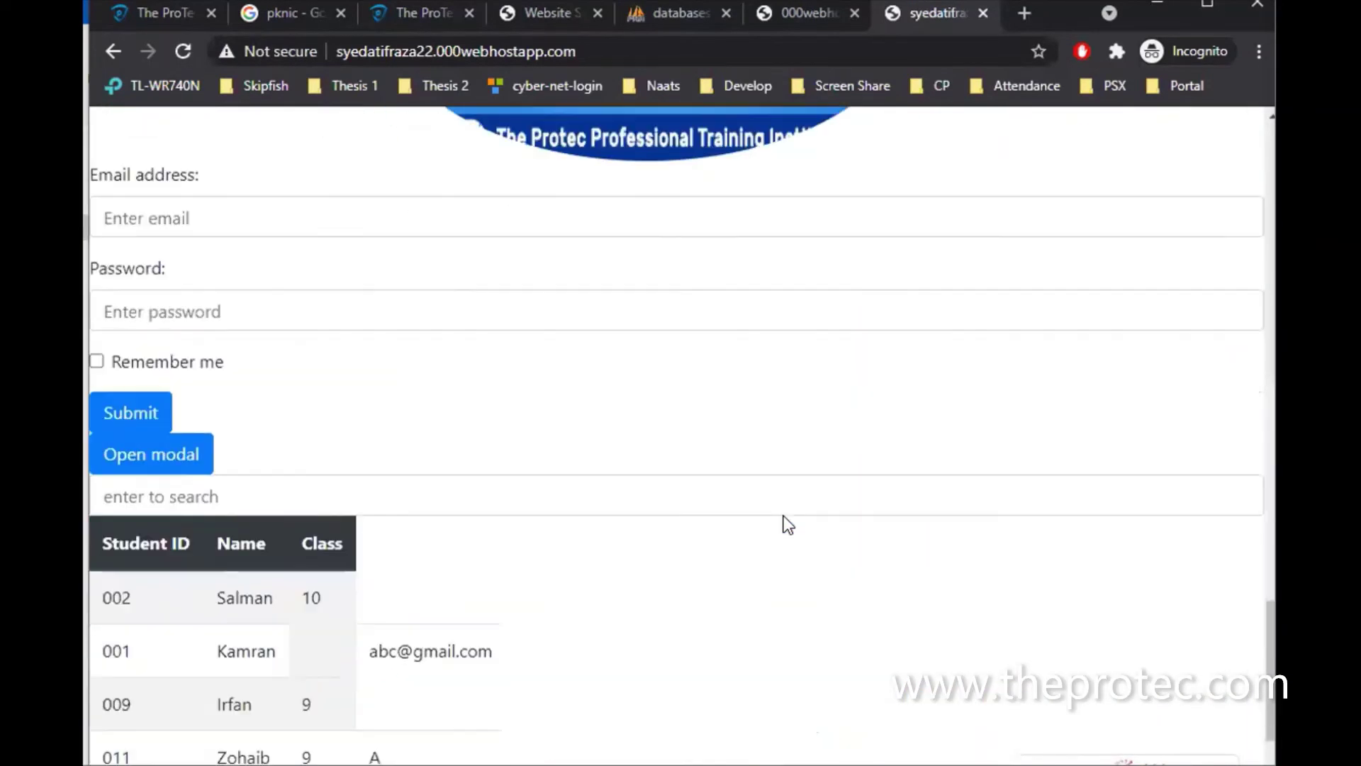
scroll(785, 517, "down", 2)
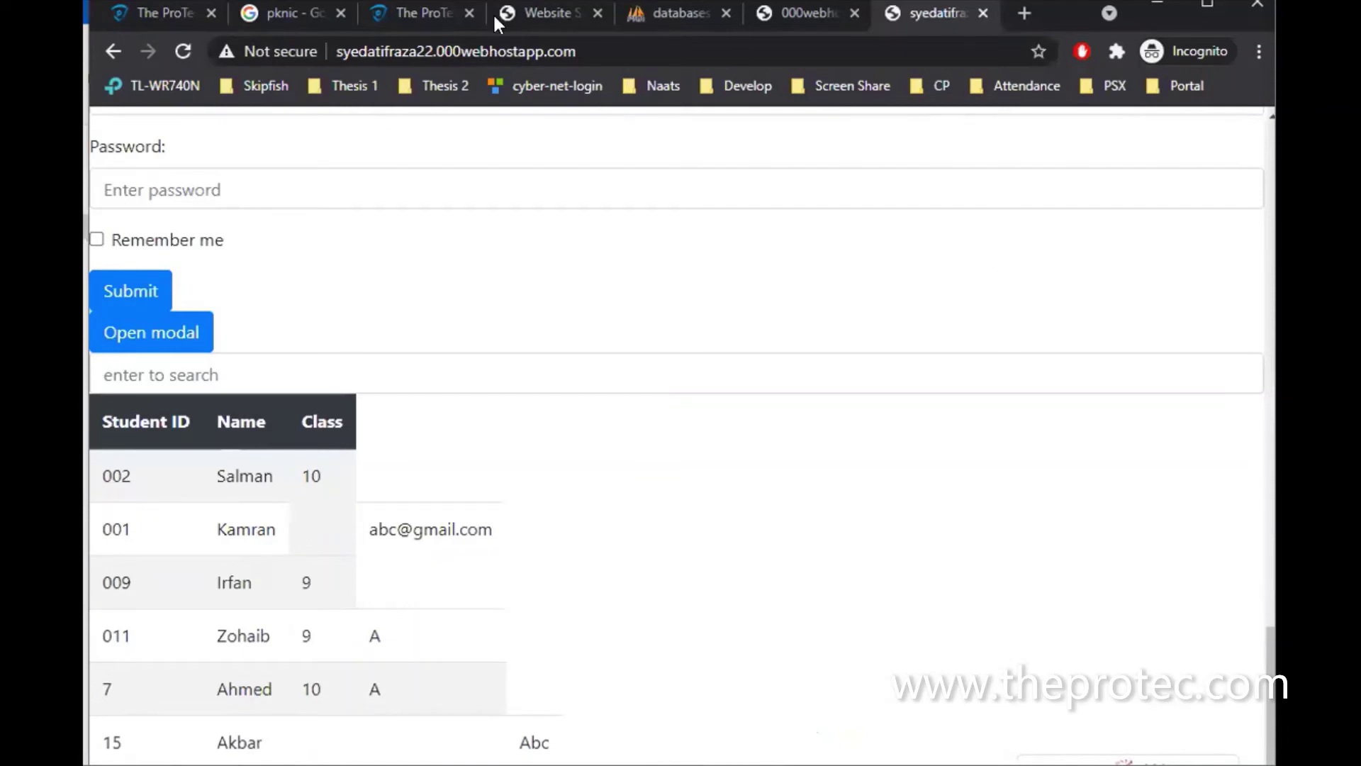
left_click(556, 15)
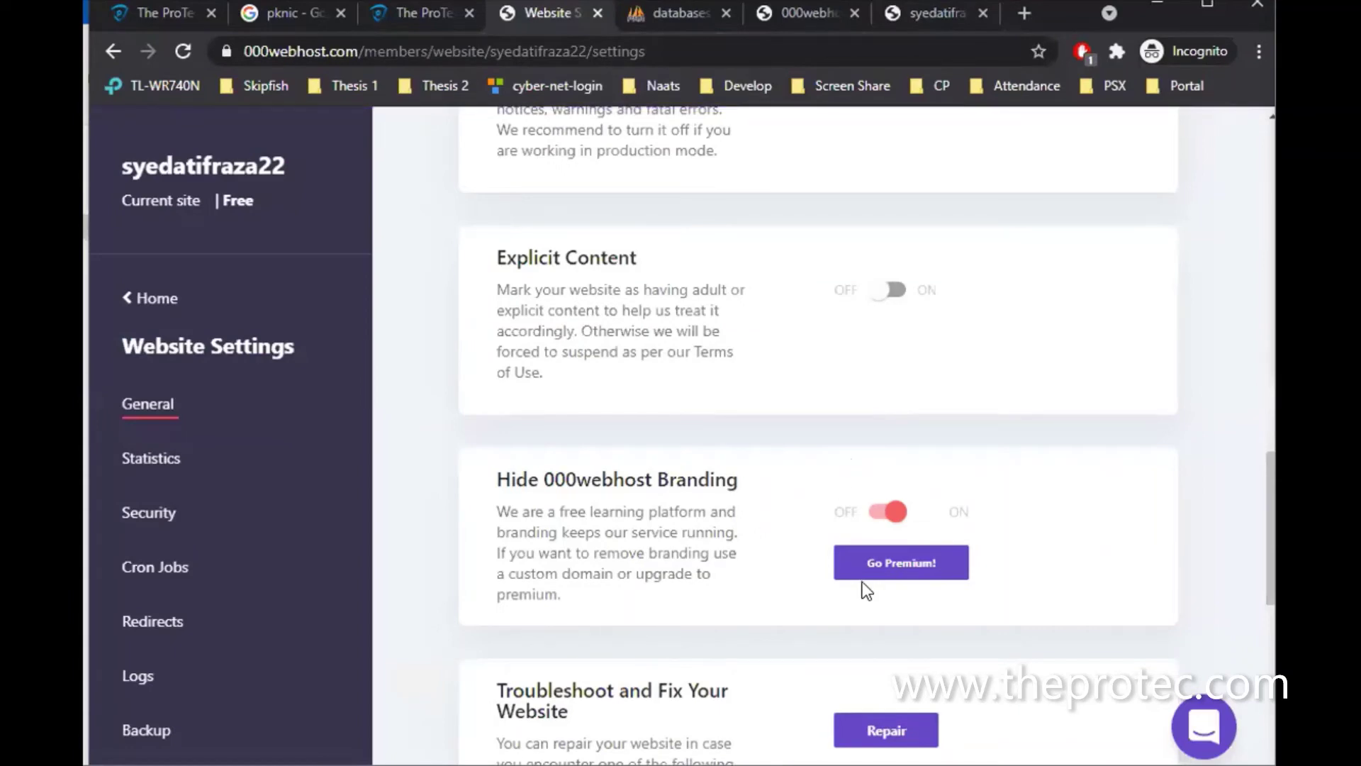
Check the Statistics page's requests-per-minute chart and bandwidth, disk, inode and sendmail quotas
scroll(726, 601, "down", 10)
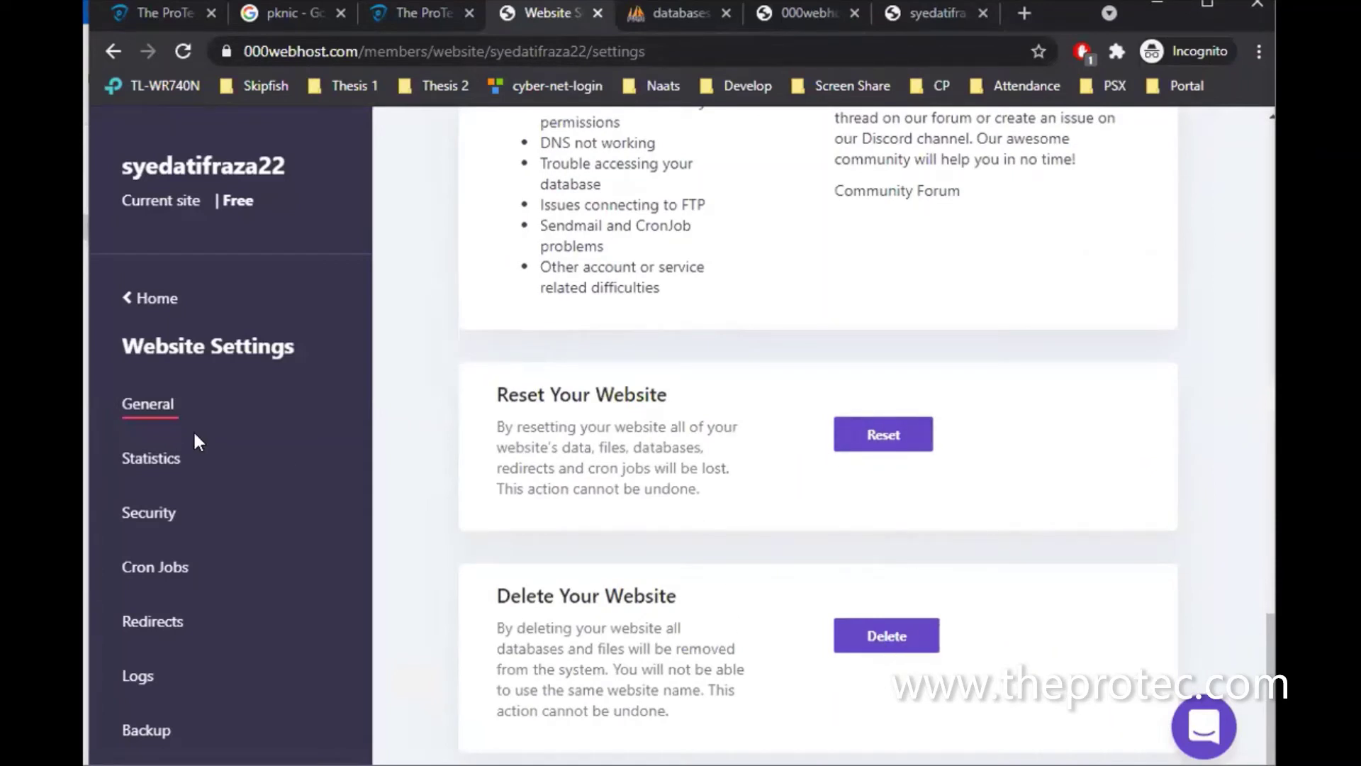
left_click(164, 460)
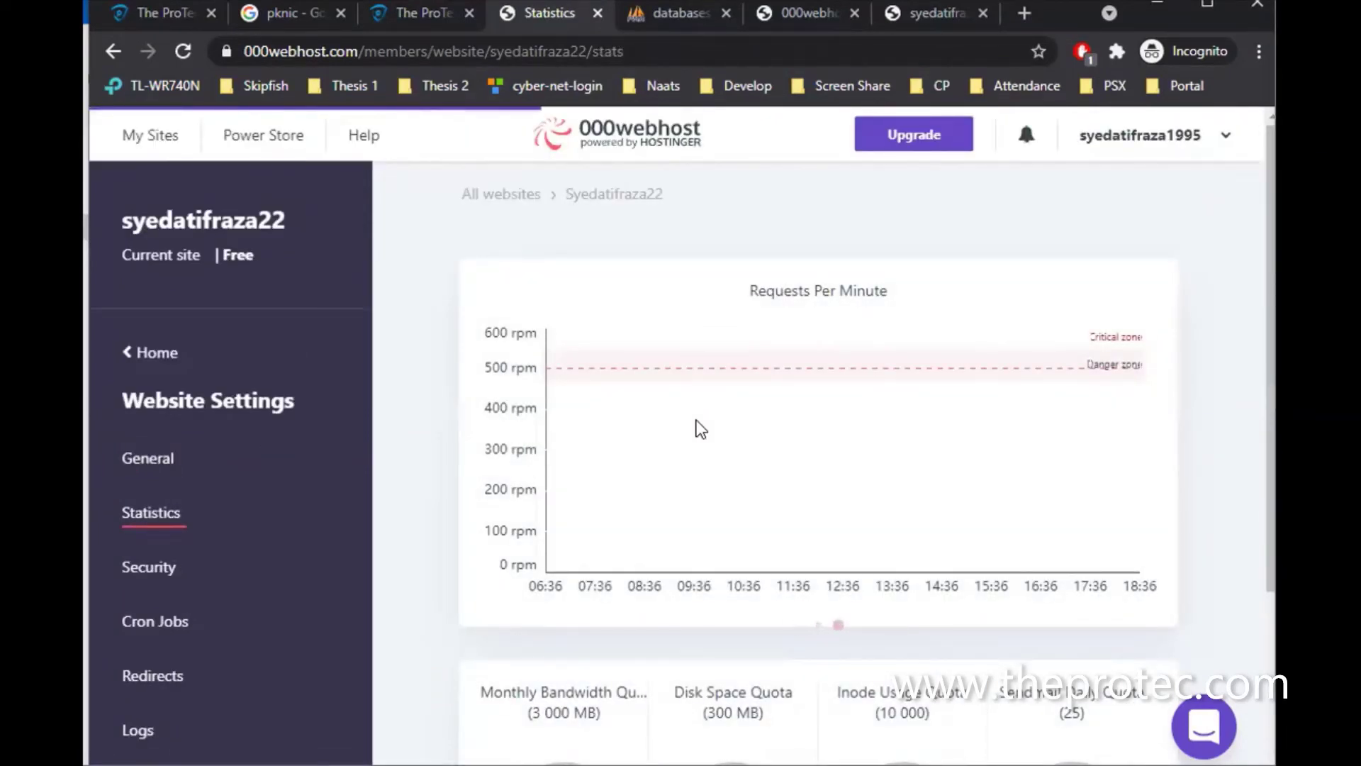
scroll(696, 419, "down", 3)
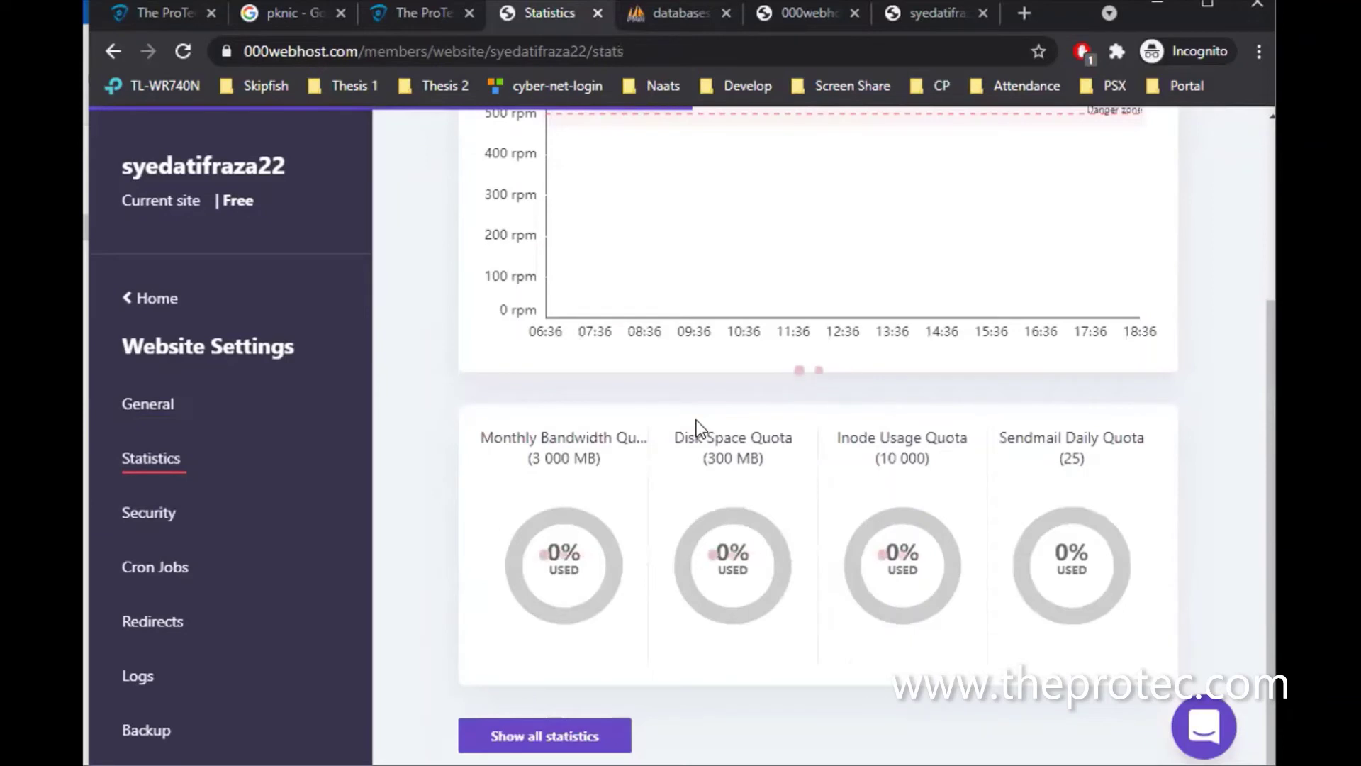
mouse_move(599, 623)
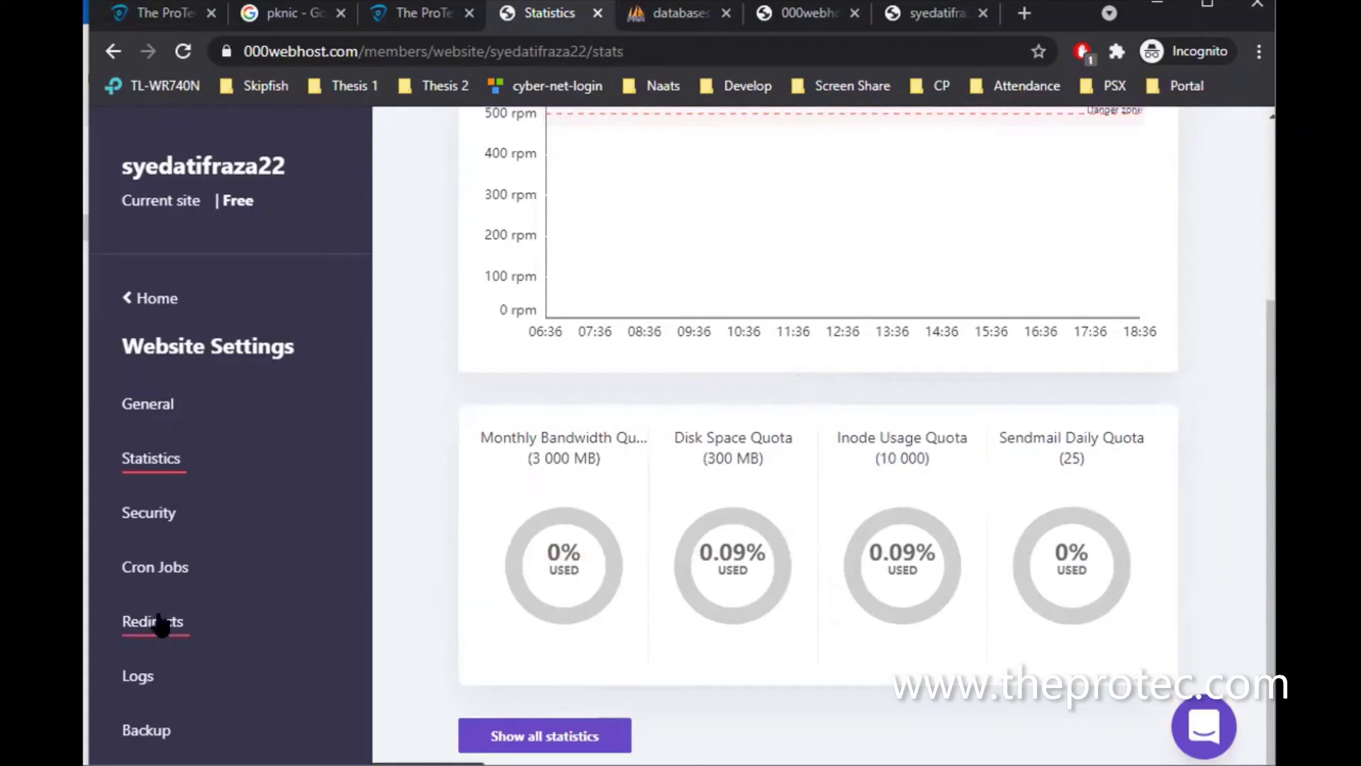
left_click(164, 570)
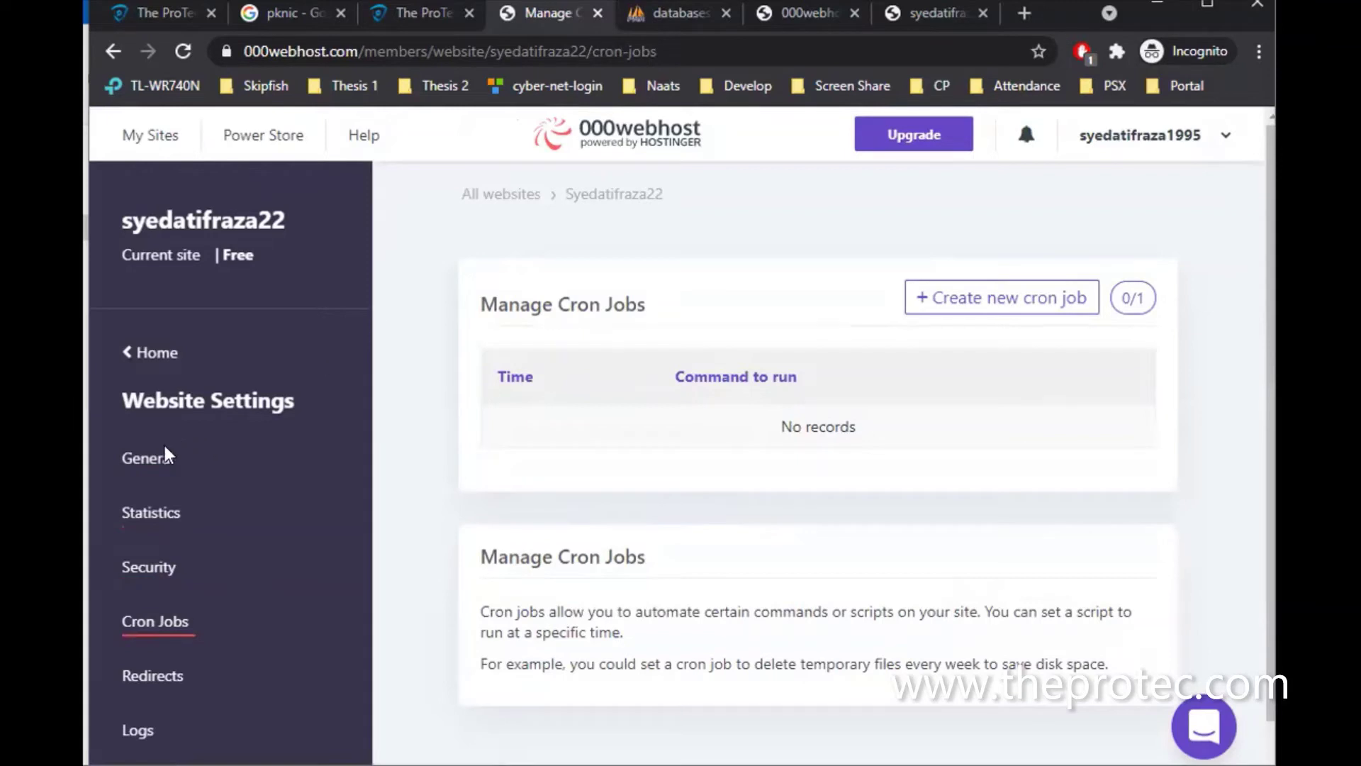
Confirm no cron jobs exist (0/1 used), then return to the live My Mobile shop tab
left_click(152, 350)
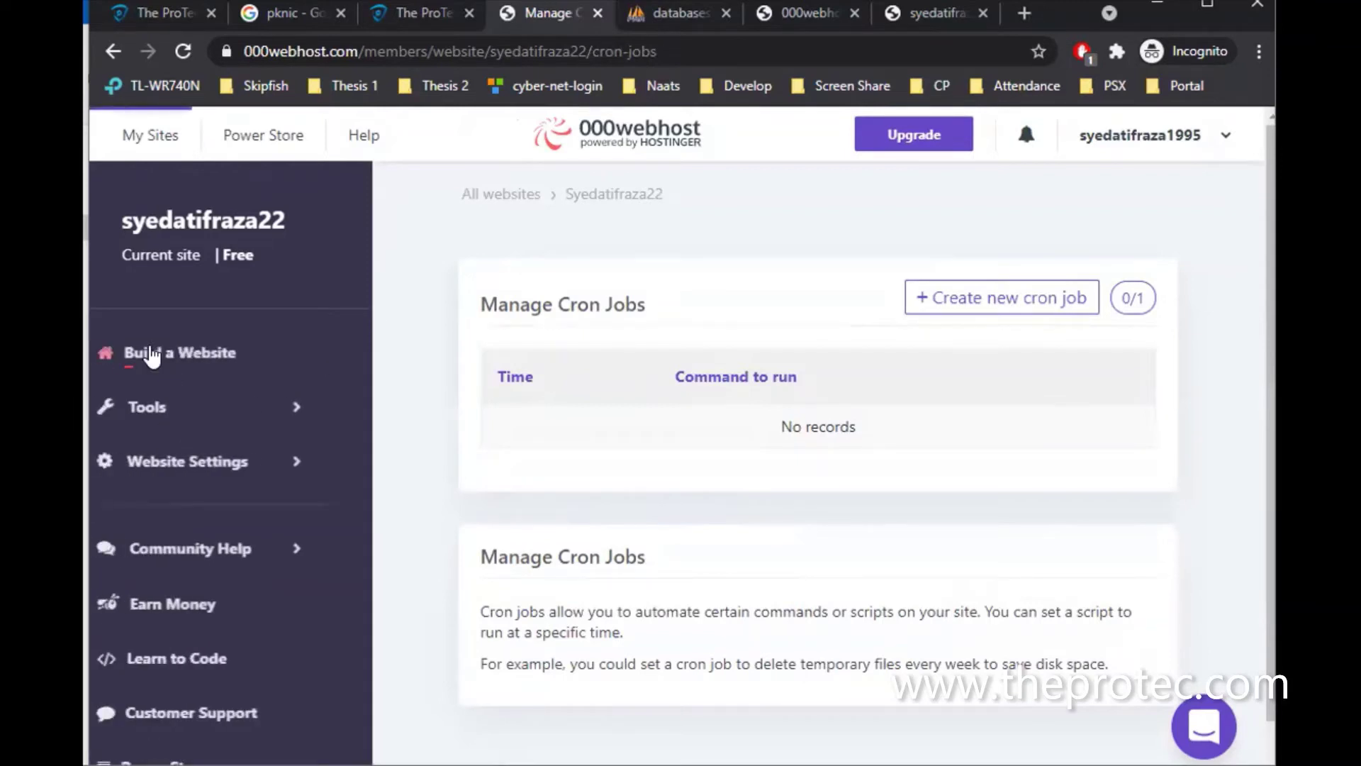
left_click(912, 7)
scroll(496, 375, "up", 20)
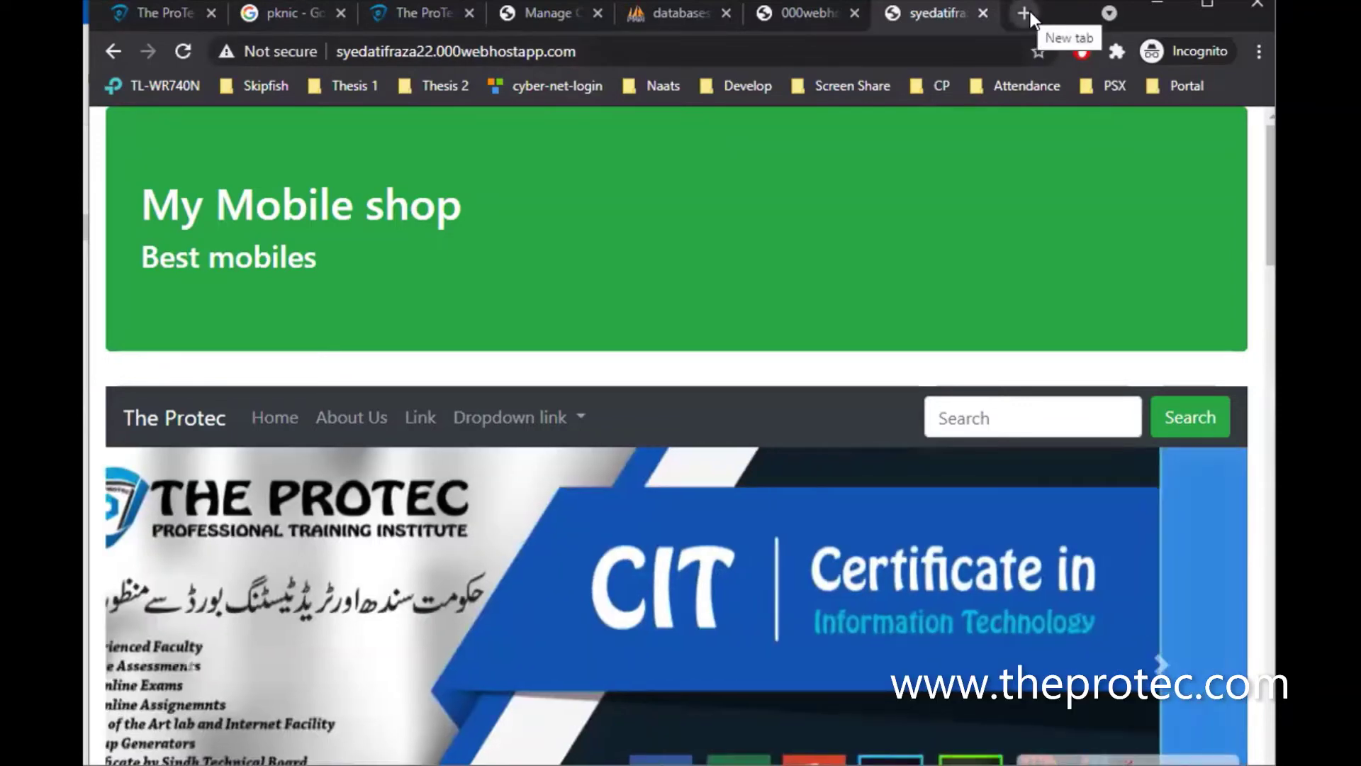
Load freenom.com in a new browser tab
left_click(1030, 13)
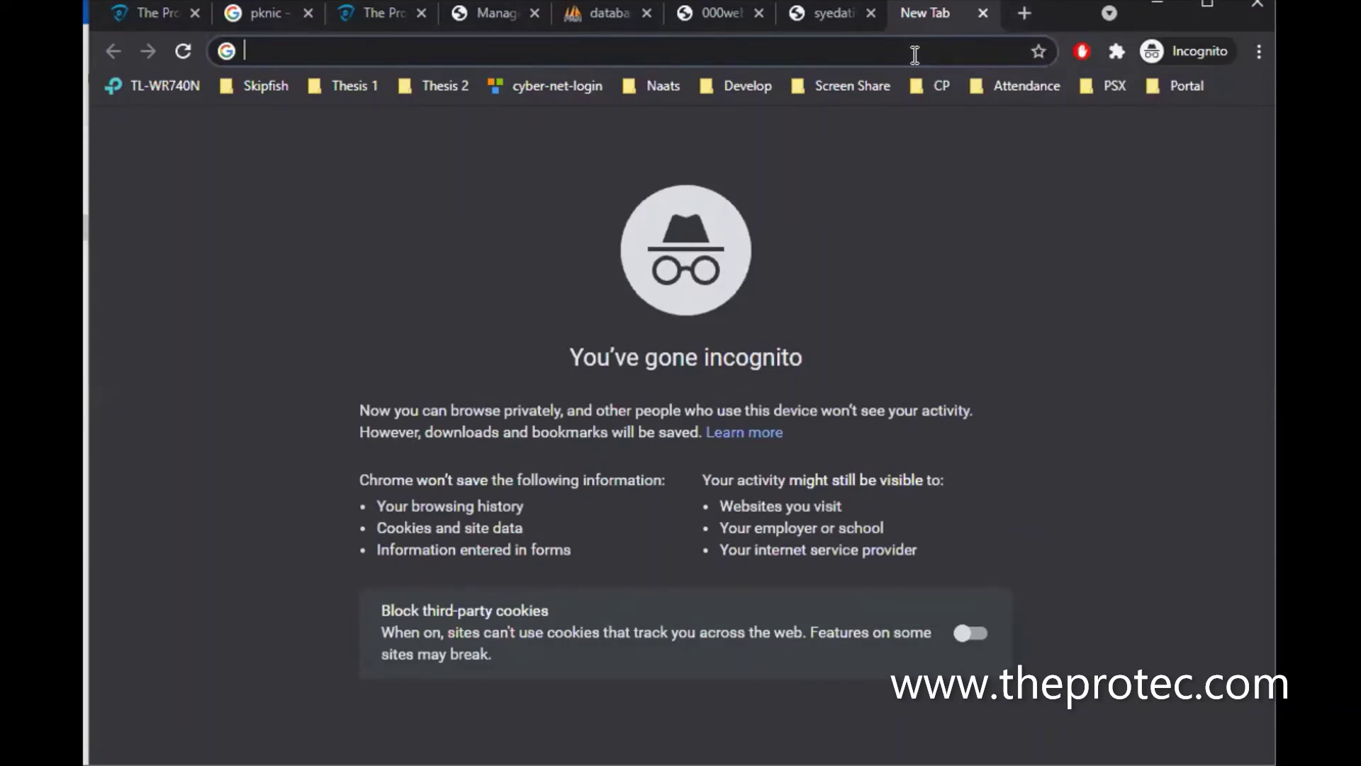
type("fr")
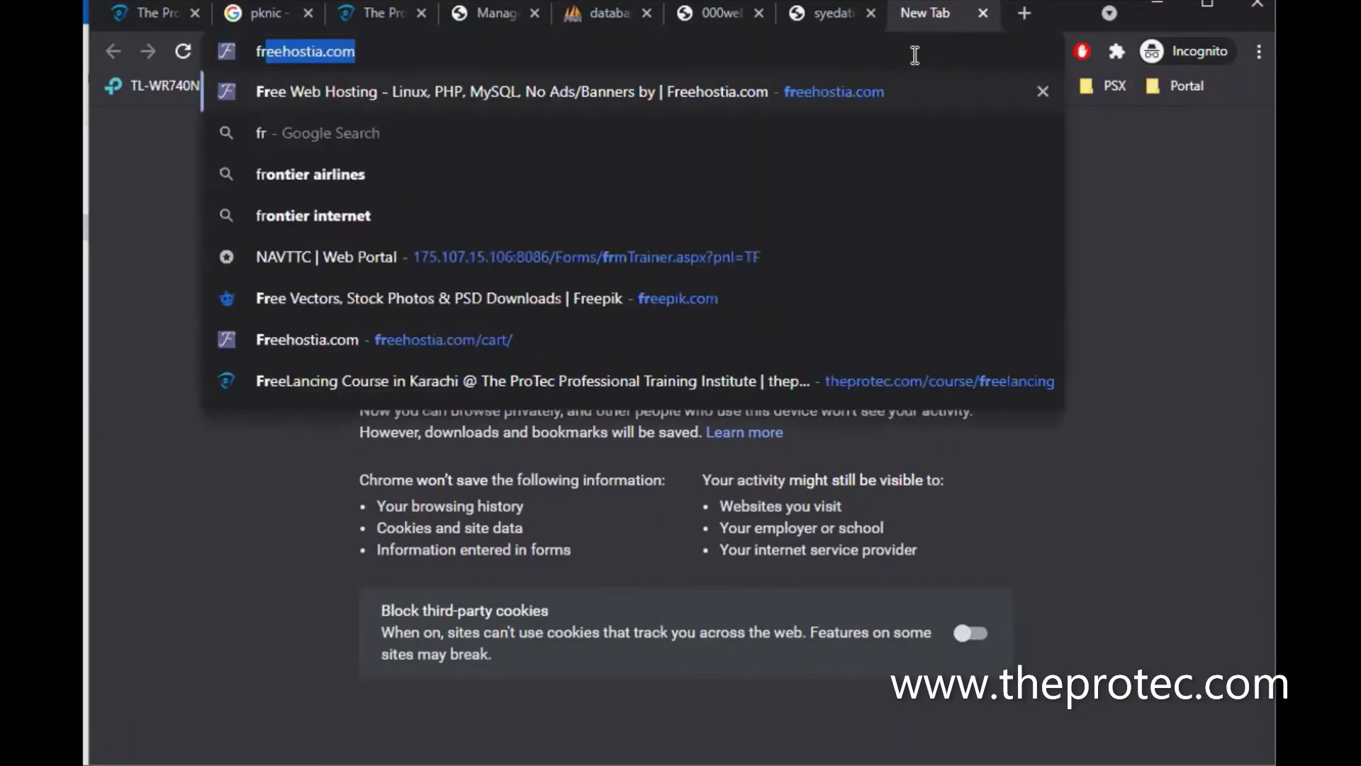
type("eenom.com")
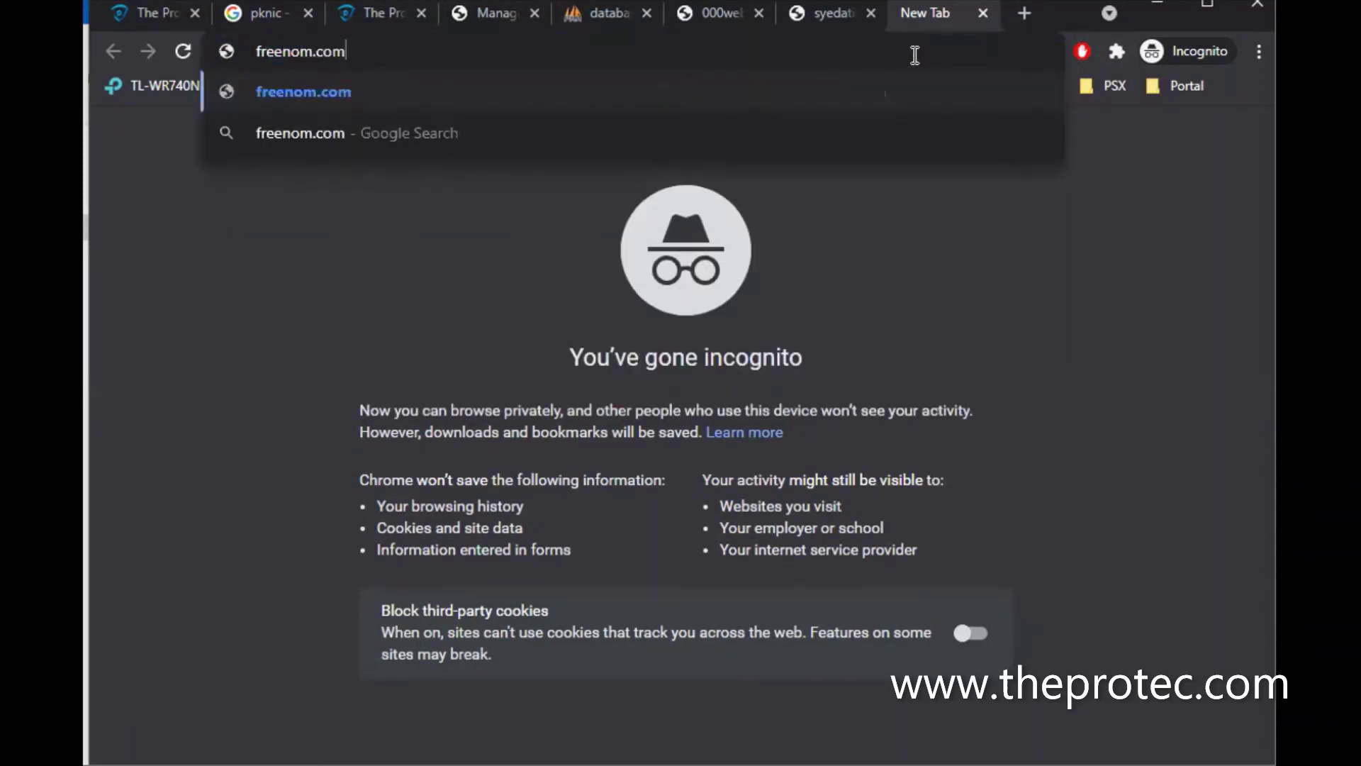
key("Return")
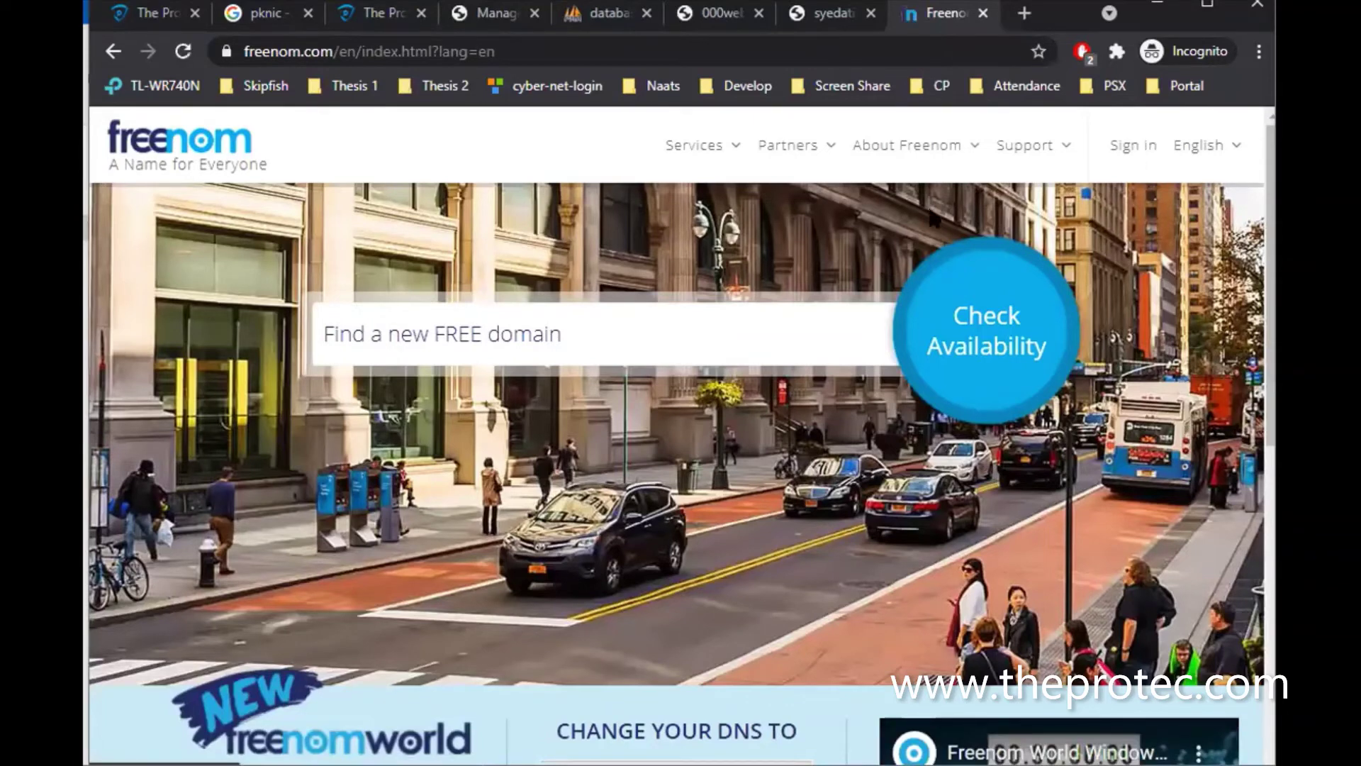
Check the desired name's availability, finding it free under .tk, .ml, .ga, .cf and .gq
left_click(677, 328)
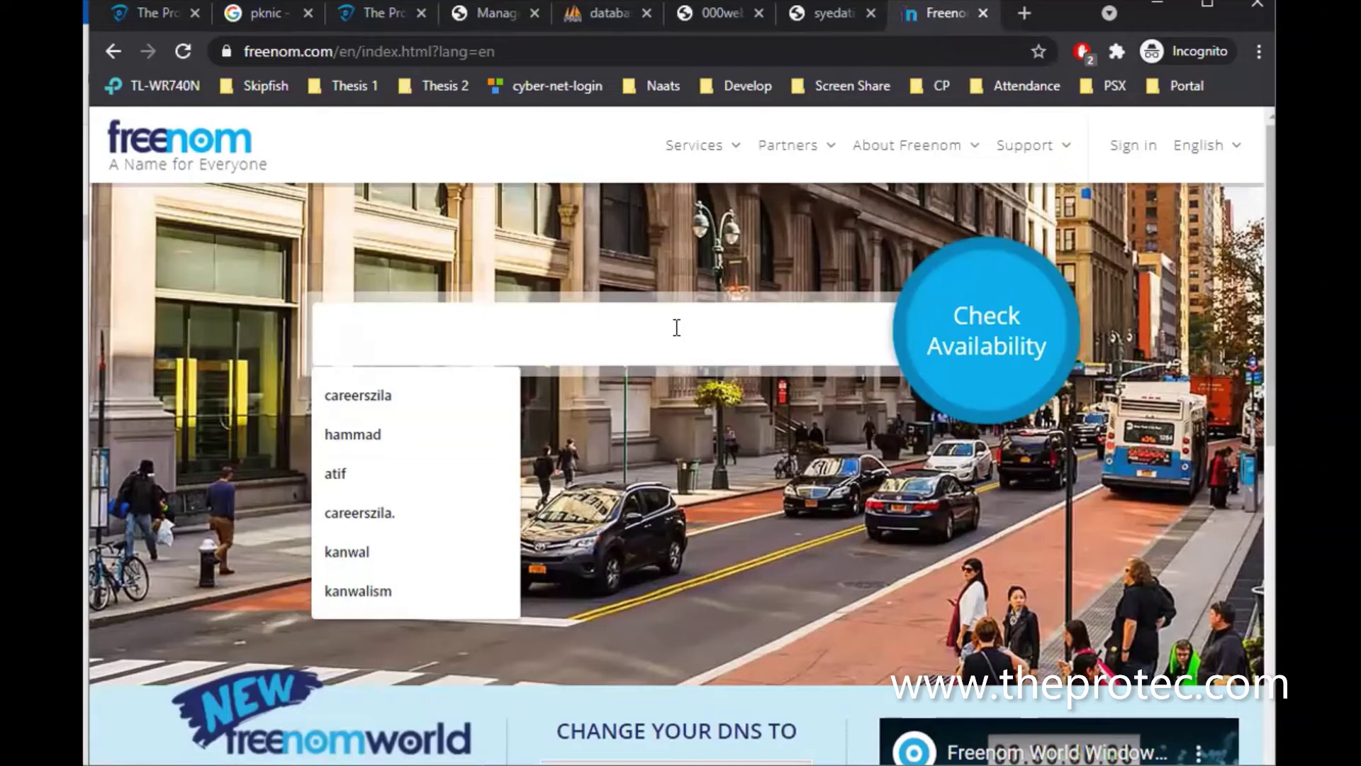
type("sy")
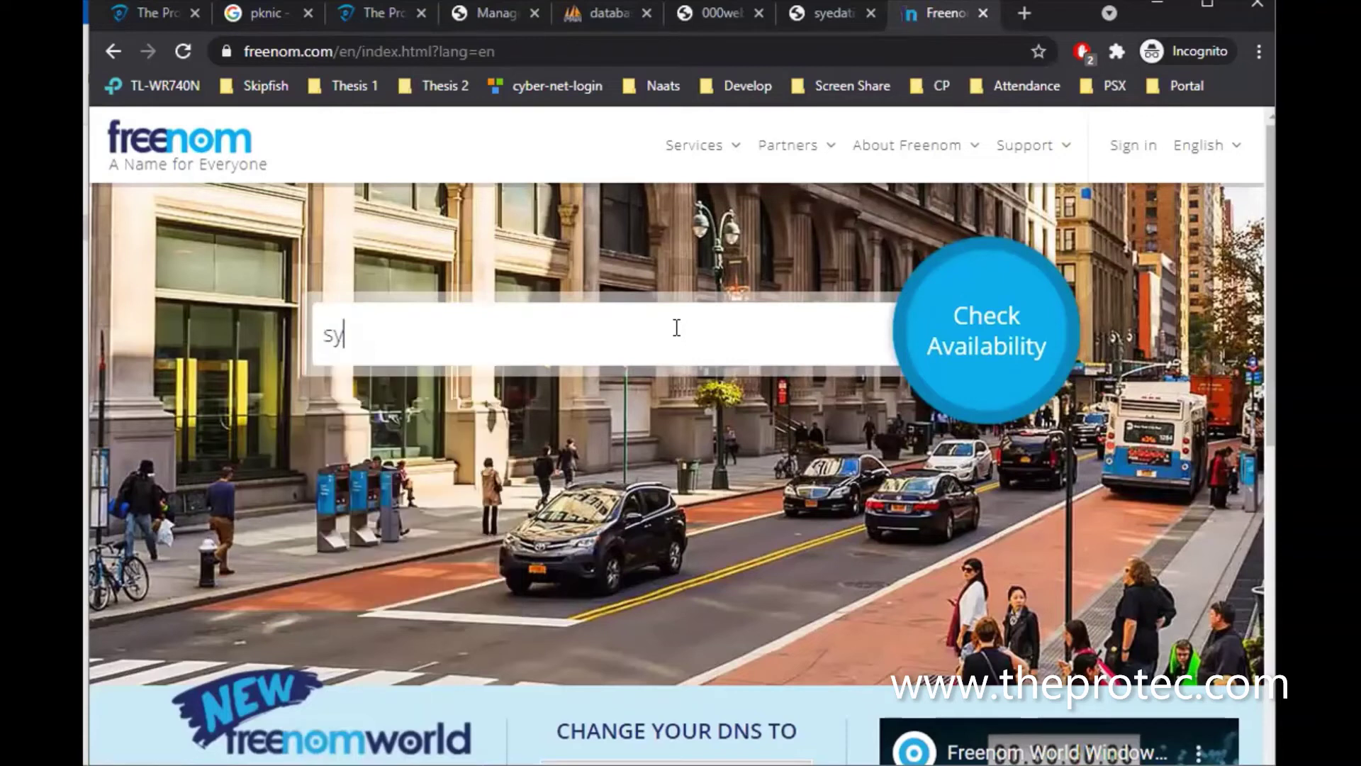
type("edatifraza22")
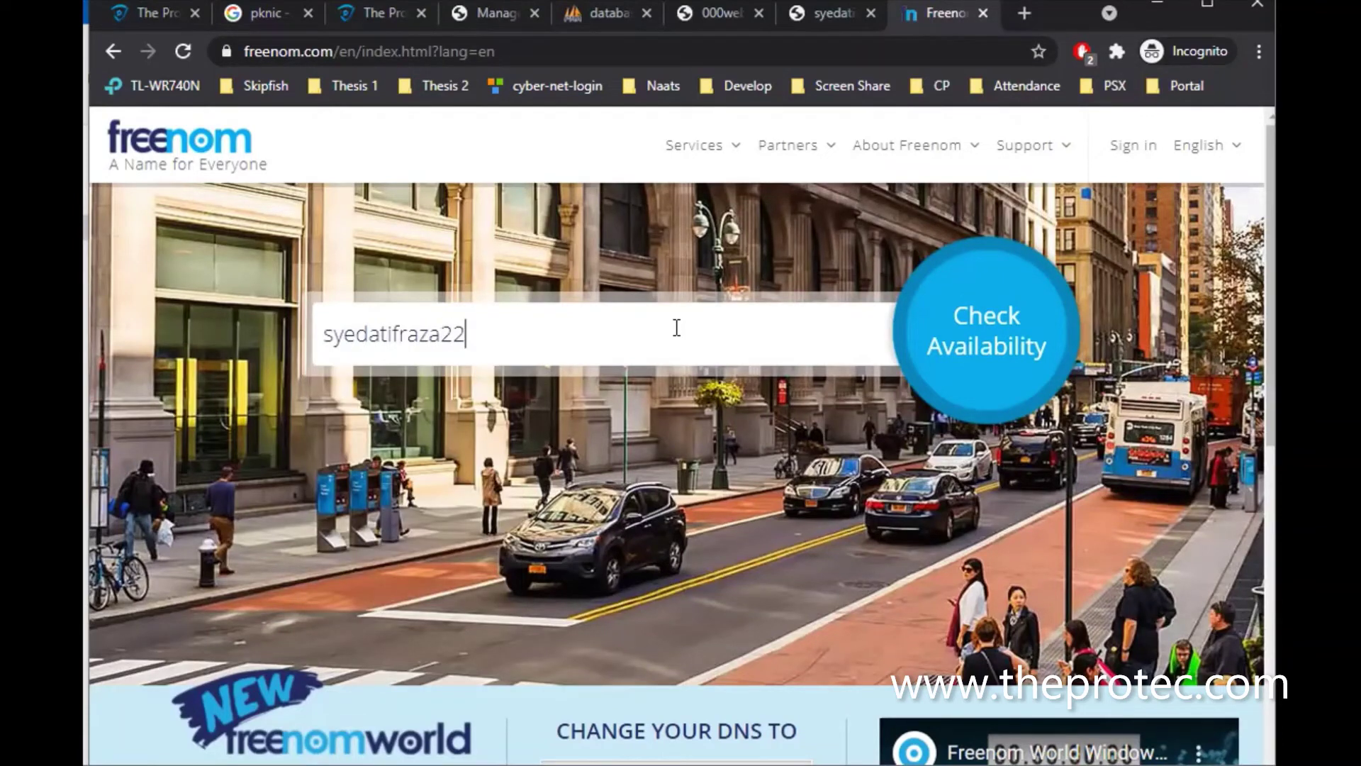
left_click(922, 355)
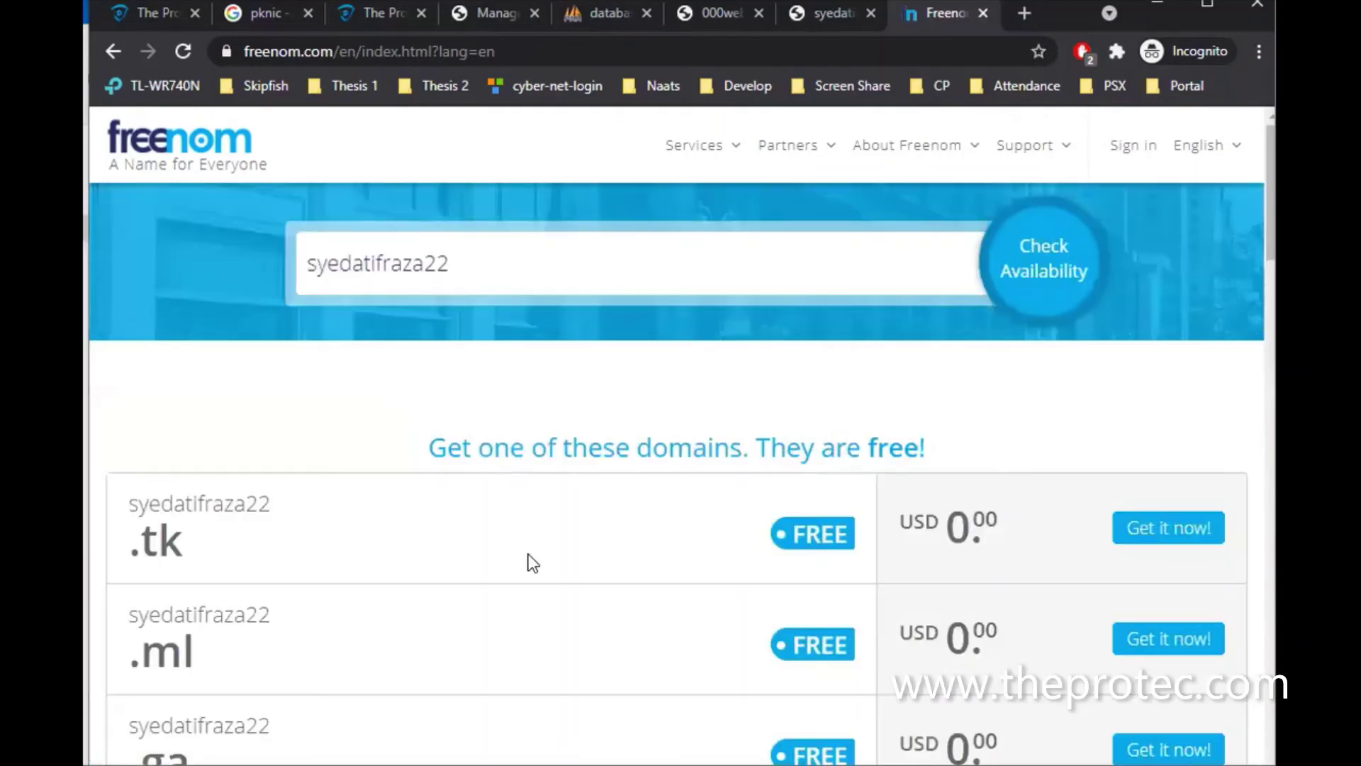
scroll(532, 562, "down", 5)
scroll(792, 406, "up", 3)
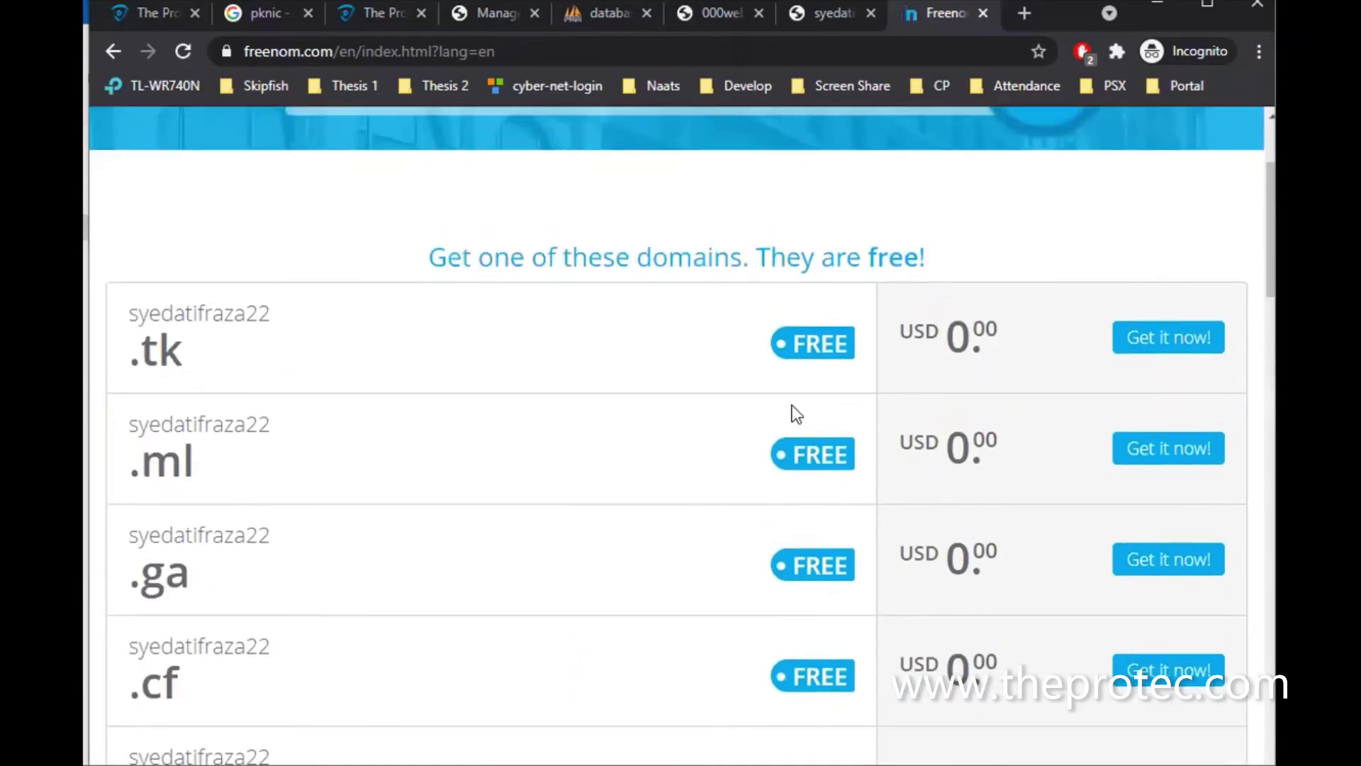
scroll(776, 560, "down", 5)
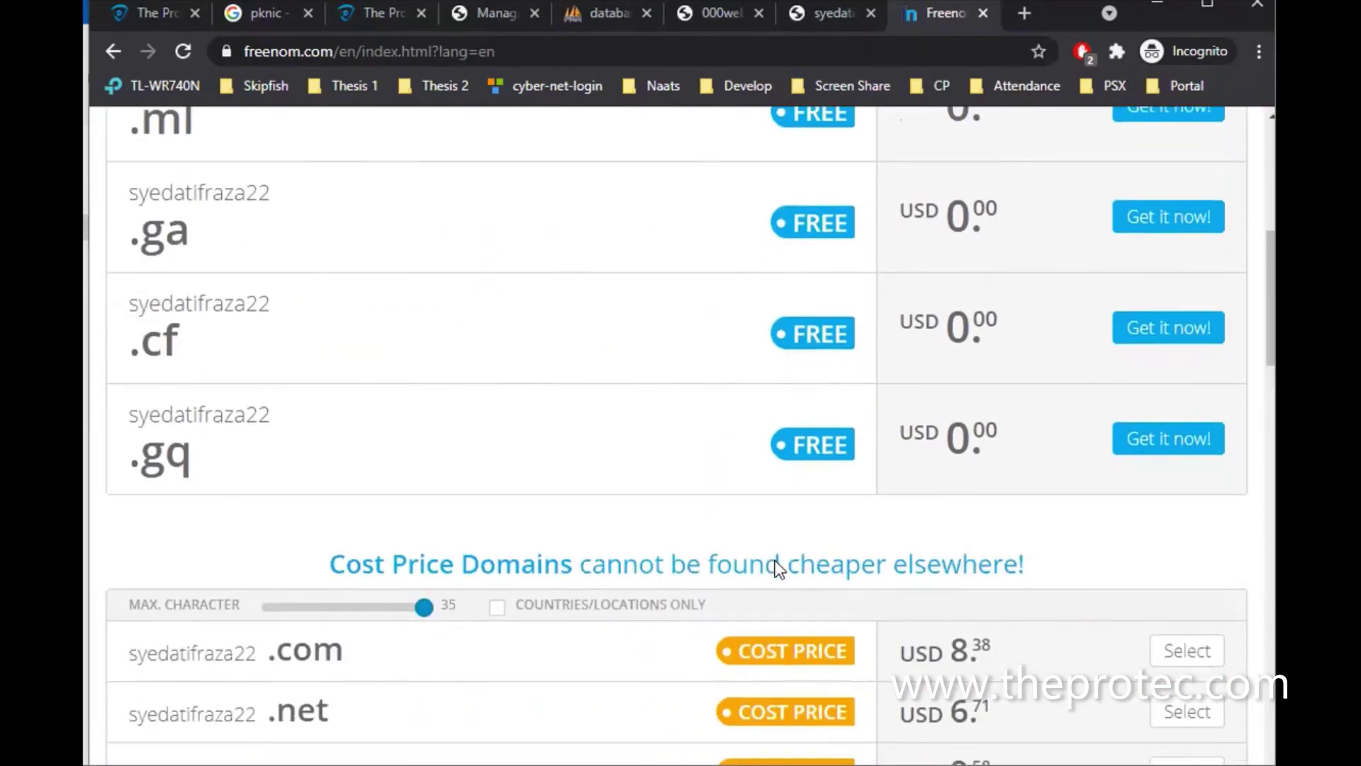
scroll(775, 560, "up", 7)
triple_click(546, 260)
key("BackSpace")
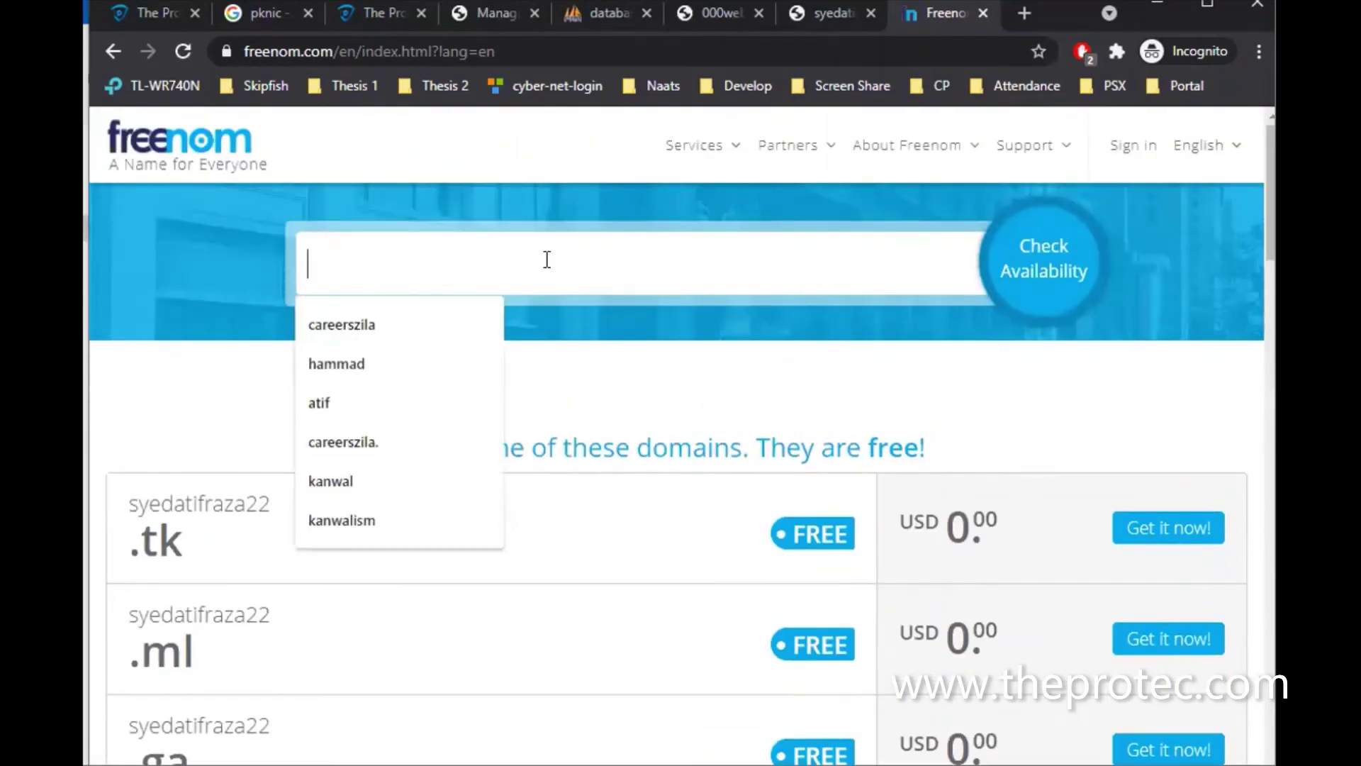
Search the shorter name and try claiming .tk, .ga, .cf and .gq, all not available
type("syedatifraza")
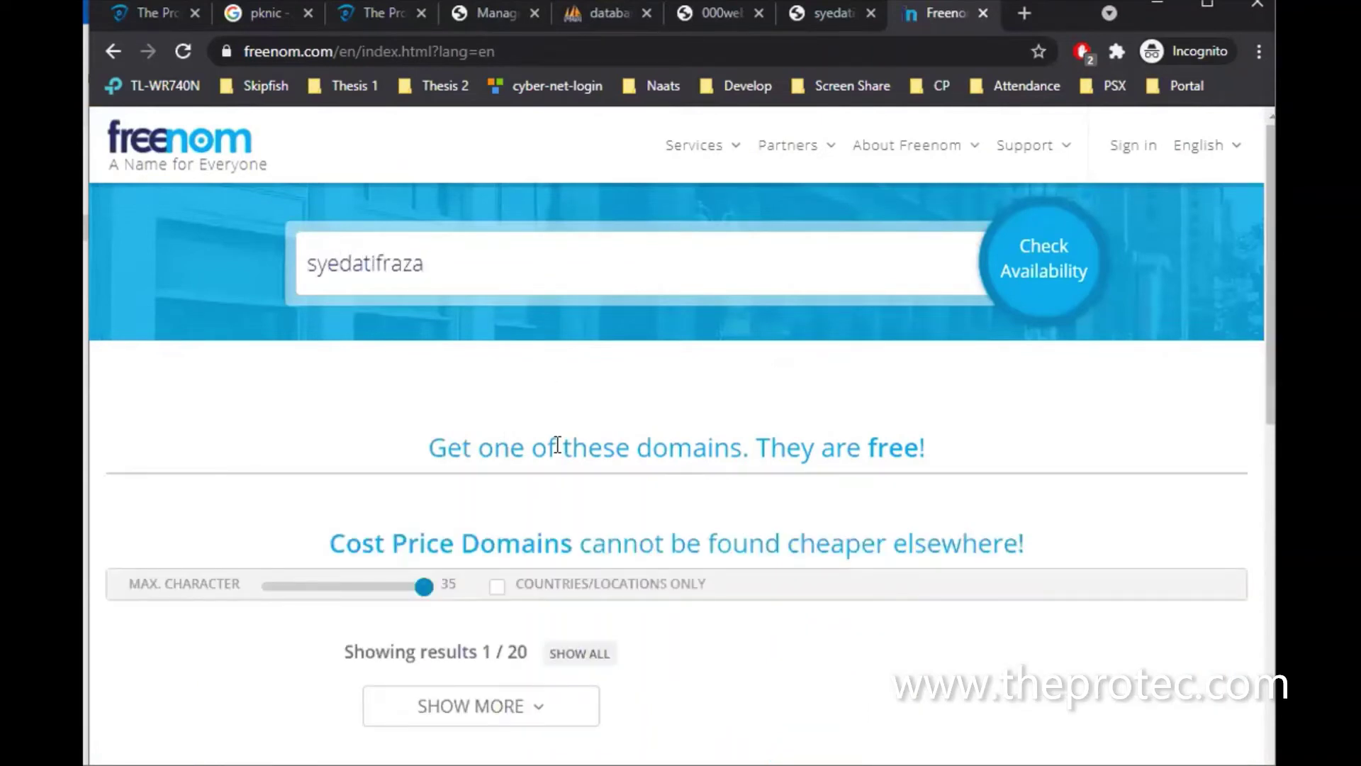
scroll(558, 445, "down", 5)
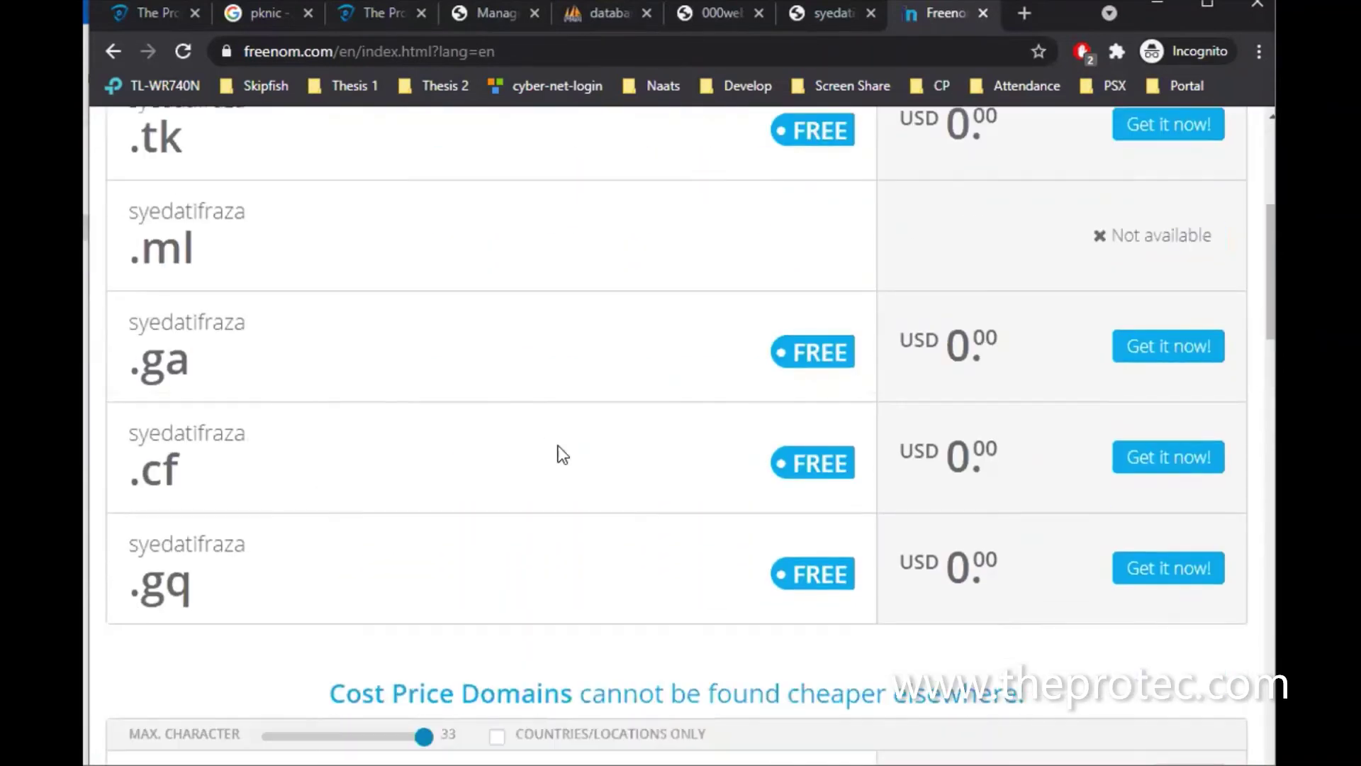
scroll(558, 446, "up", 2)
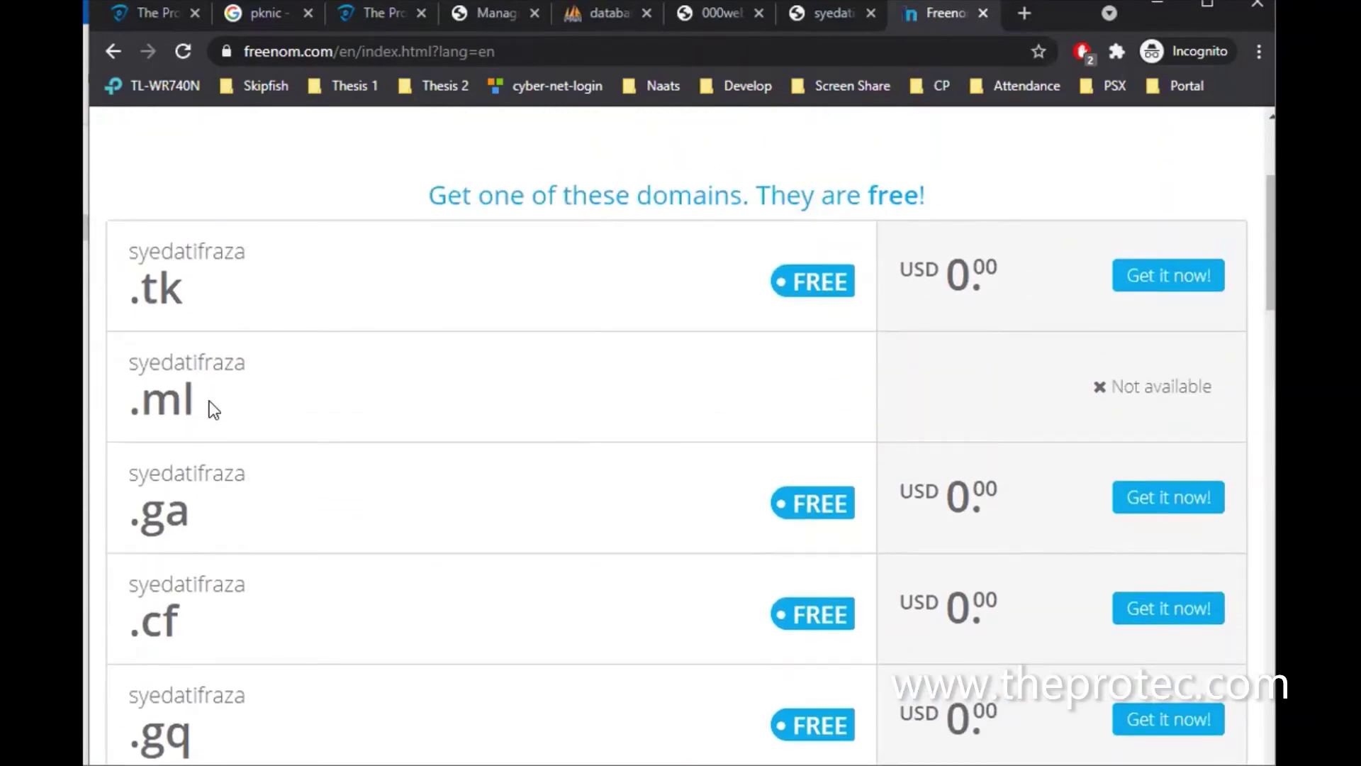
scroll(210, 402, "down", 1)
scroll(210, 401, "up", 3)
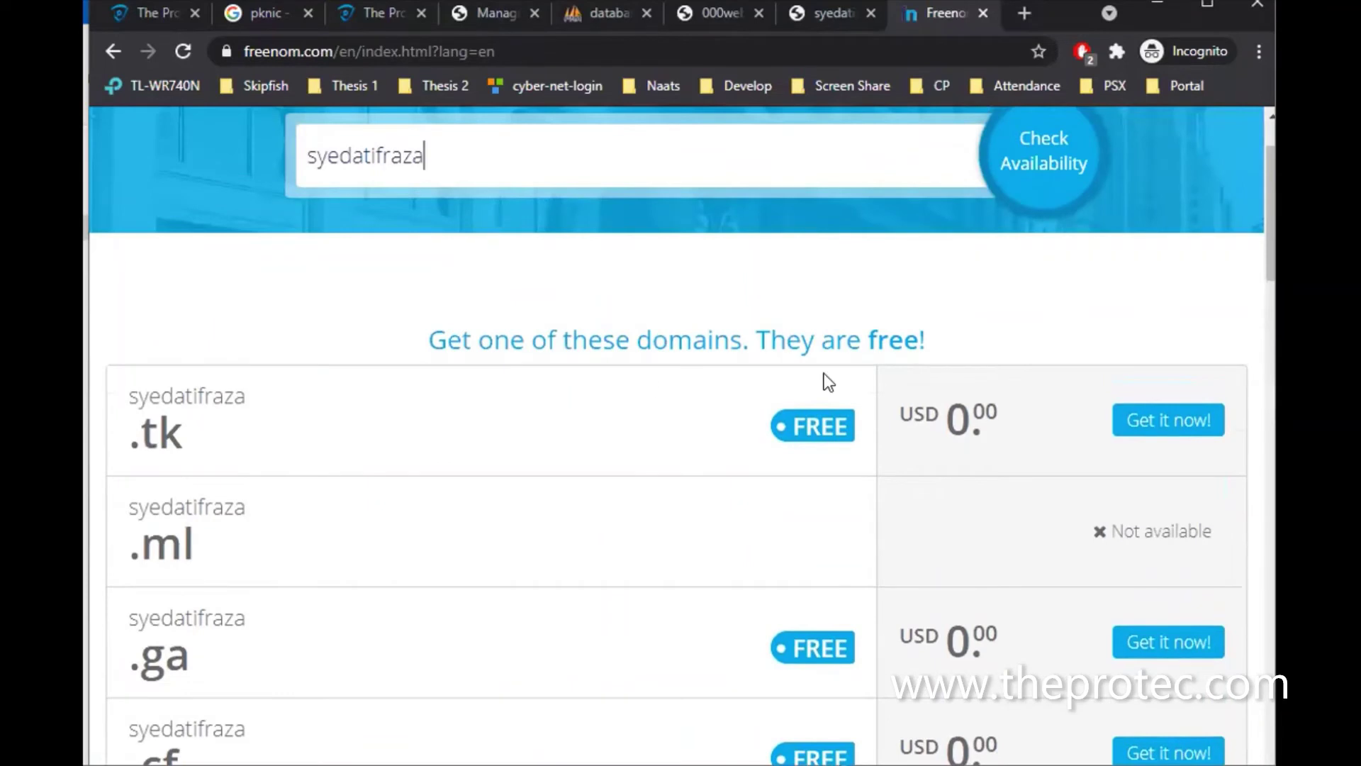
left_click(1158, 426)
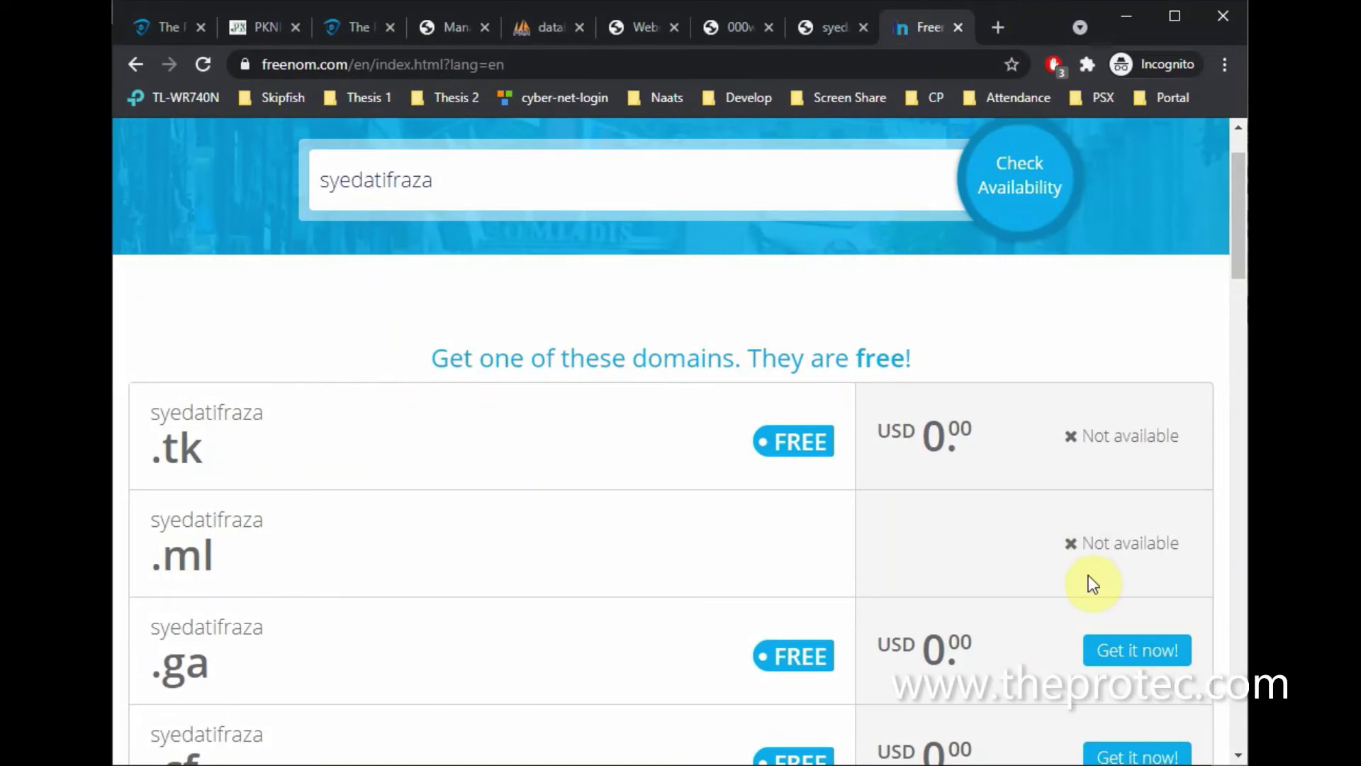
scroll(1087, 576, "down", 3)
left_click(1138, 456)
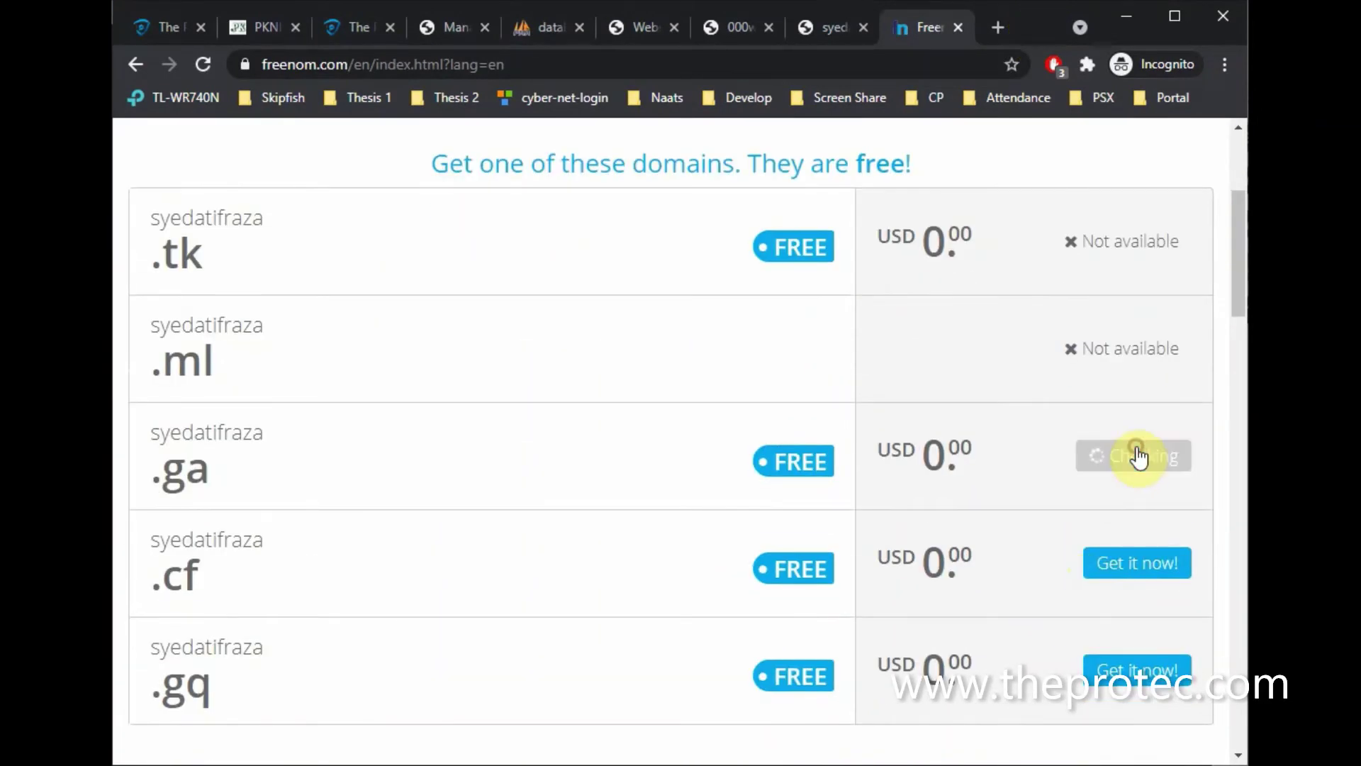
left_click(1113, 567)
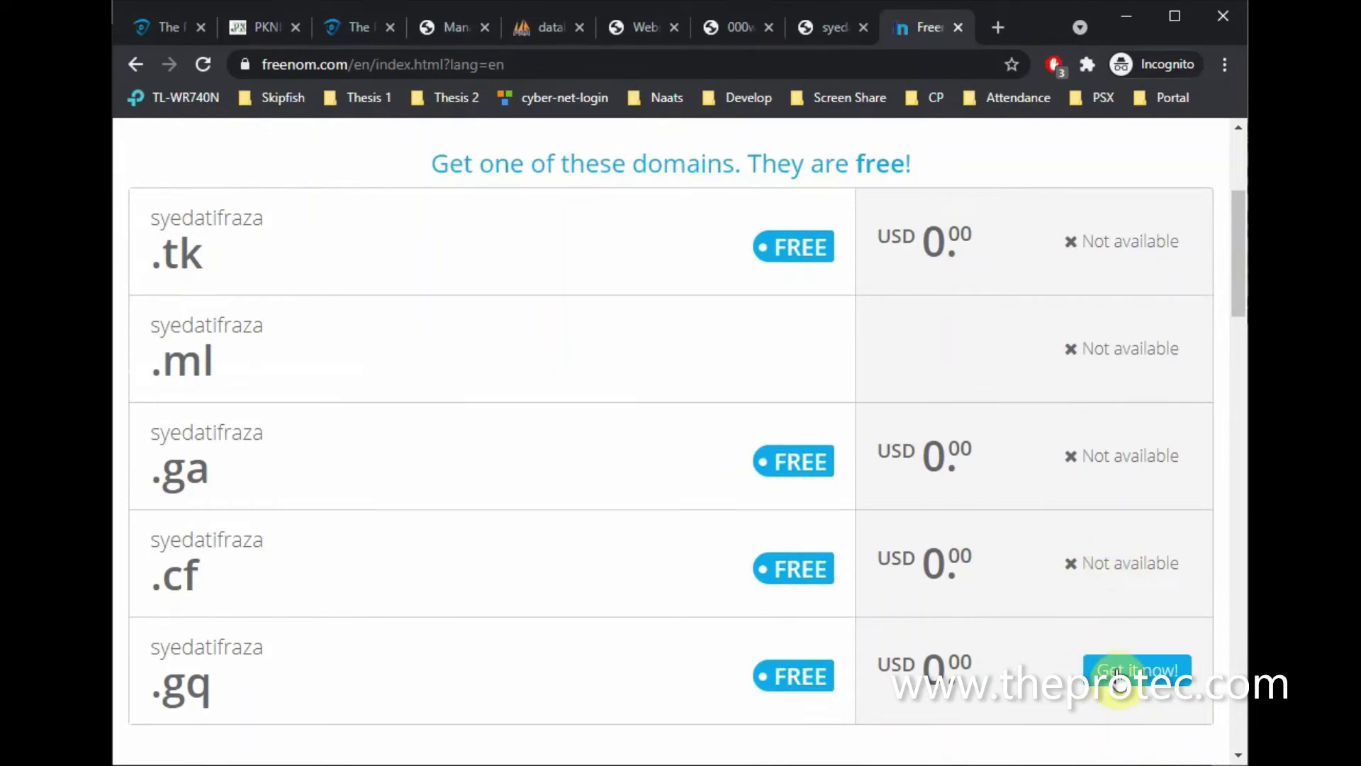
left_click(1118, 673)
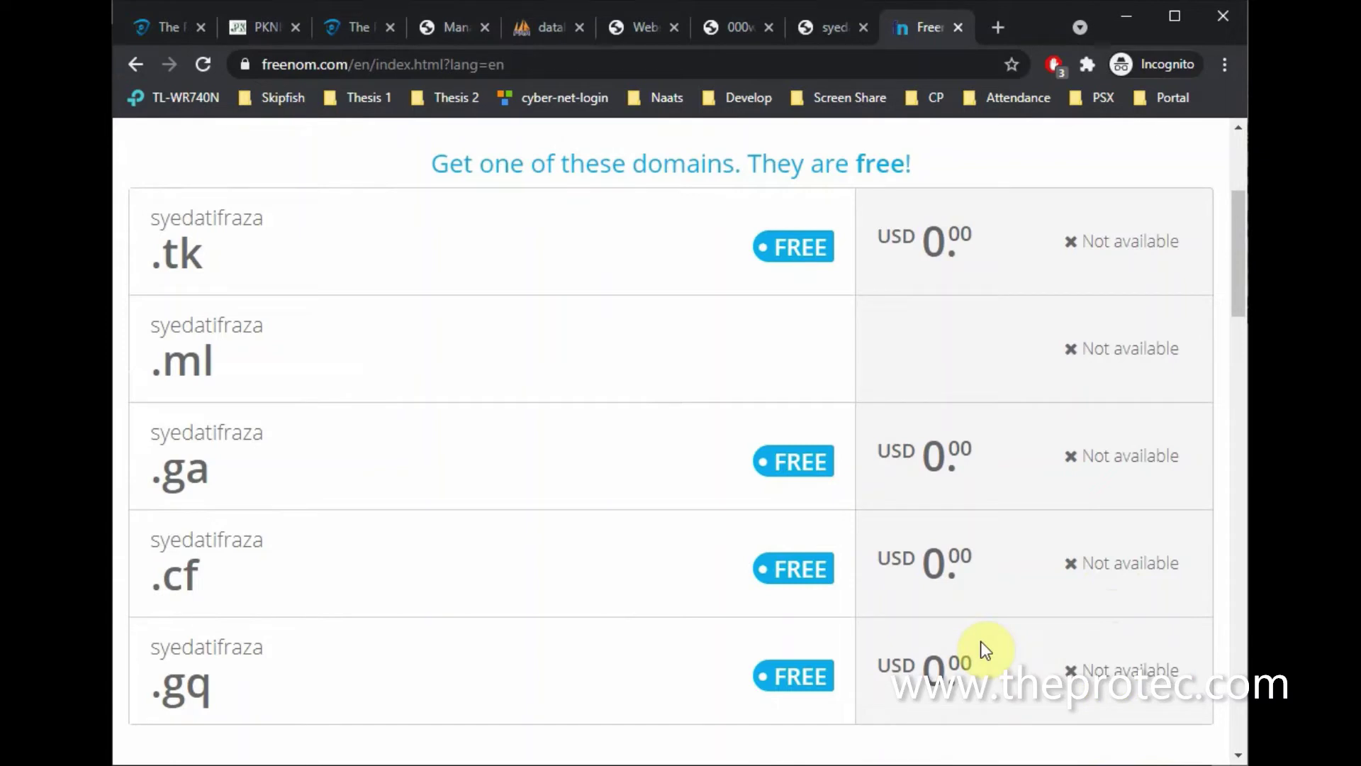
scroll(1096, 569, "up", 2)
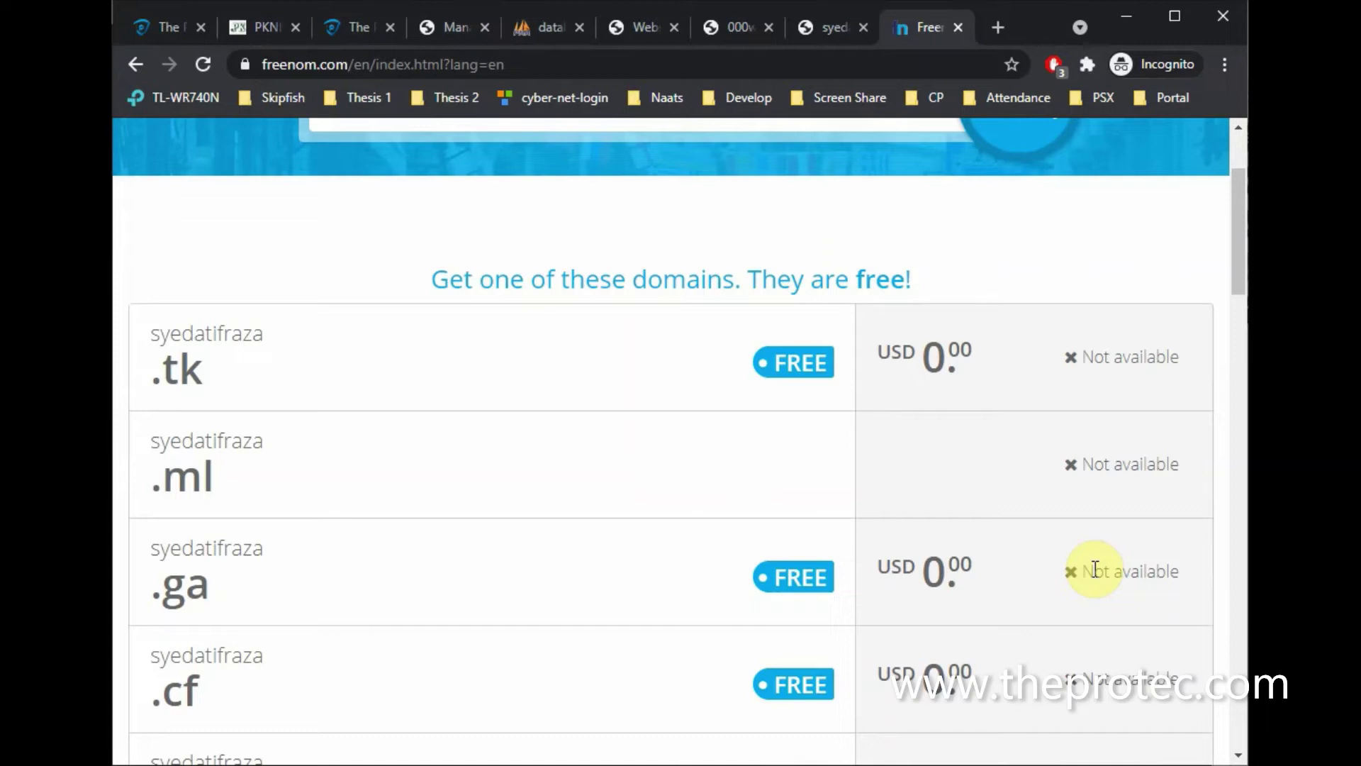
scroll(1096, 569, "up", 2)
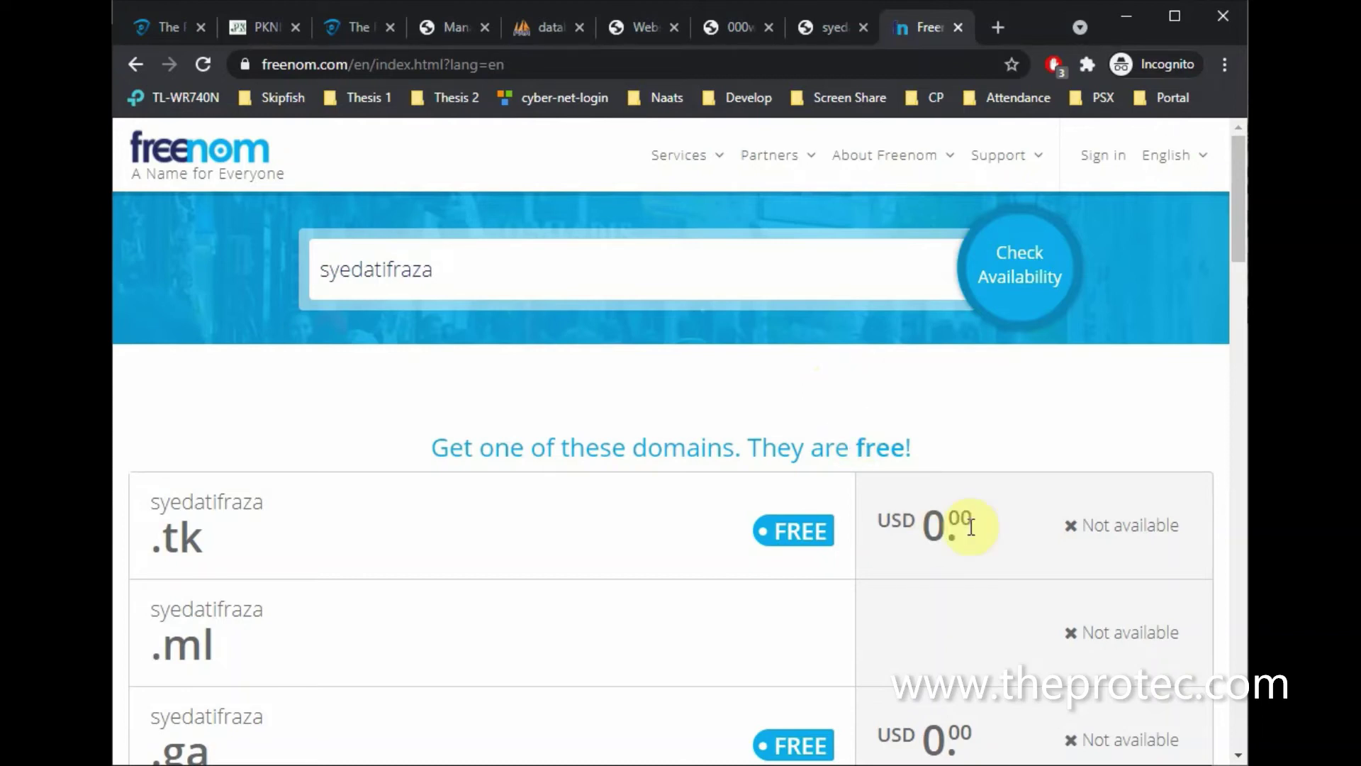
Search Freenom for the .tk version of the domain name and check its availability
left_click(715, 286)
left_click(794, 530)
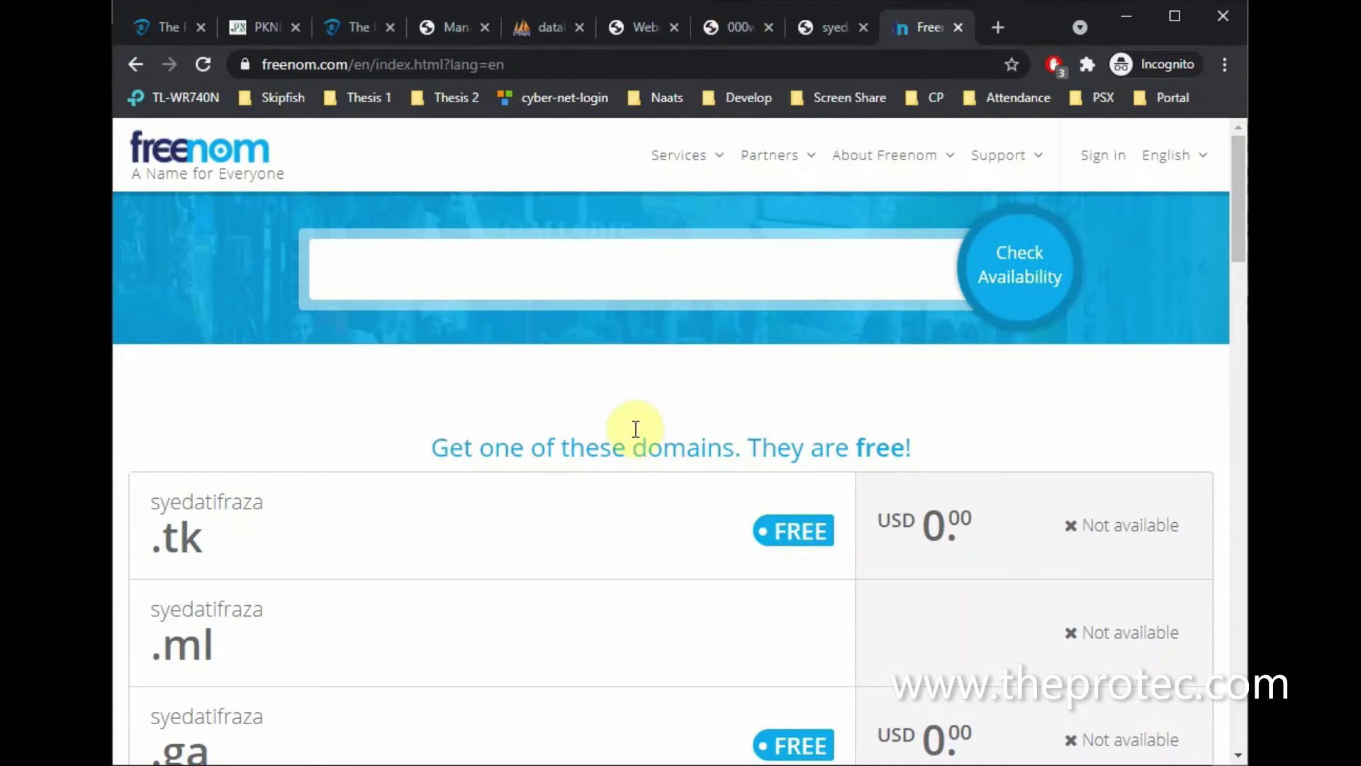
scroll(610, 517, "down", 1)
scroll(612, 521, "down", 3)
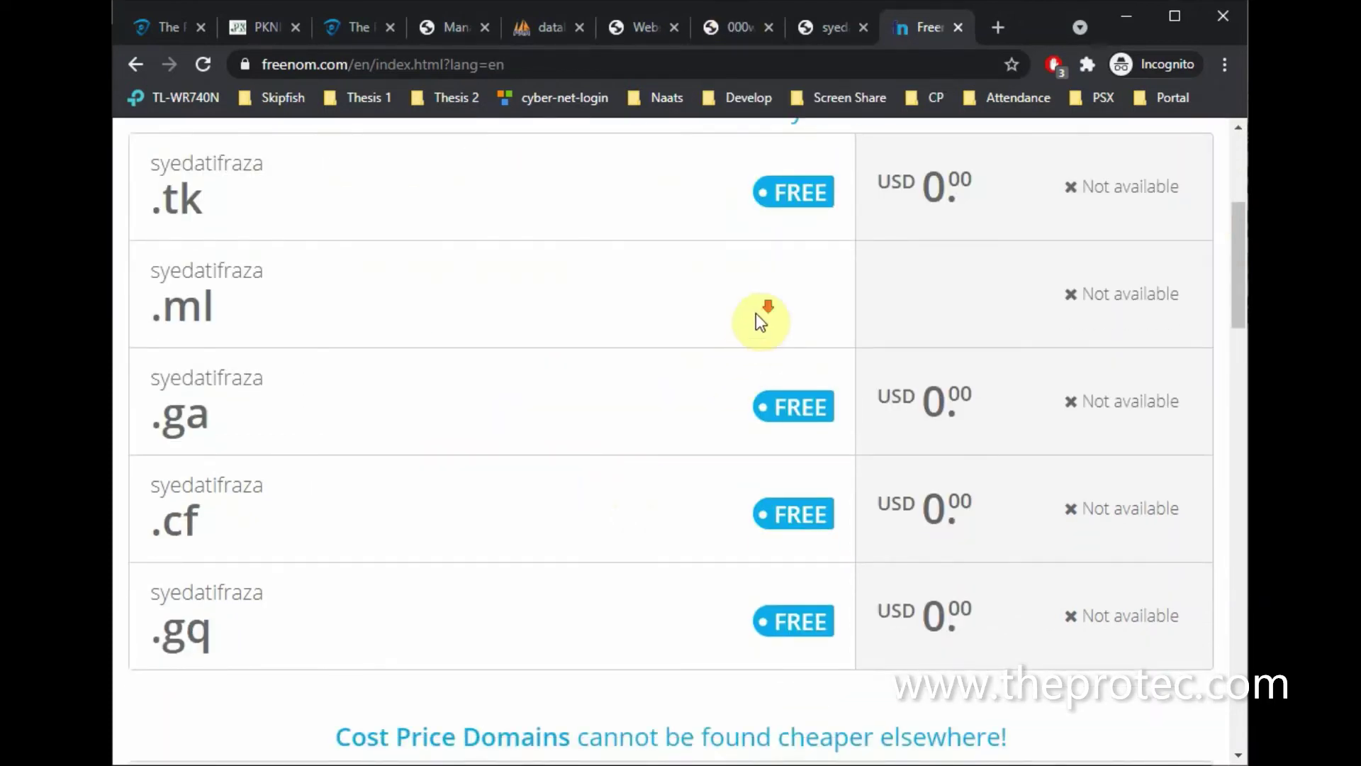
scroll(757, 317, "down", 2)
scroll(756, 312, "up", 3)
scroll(756, 313, "up", 4)
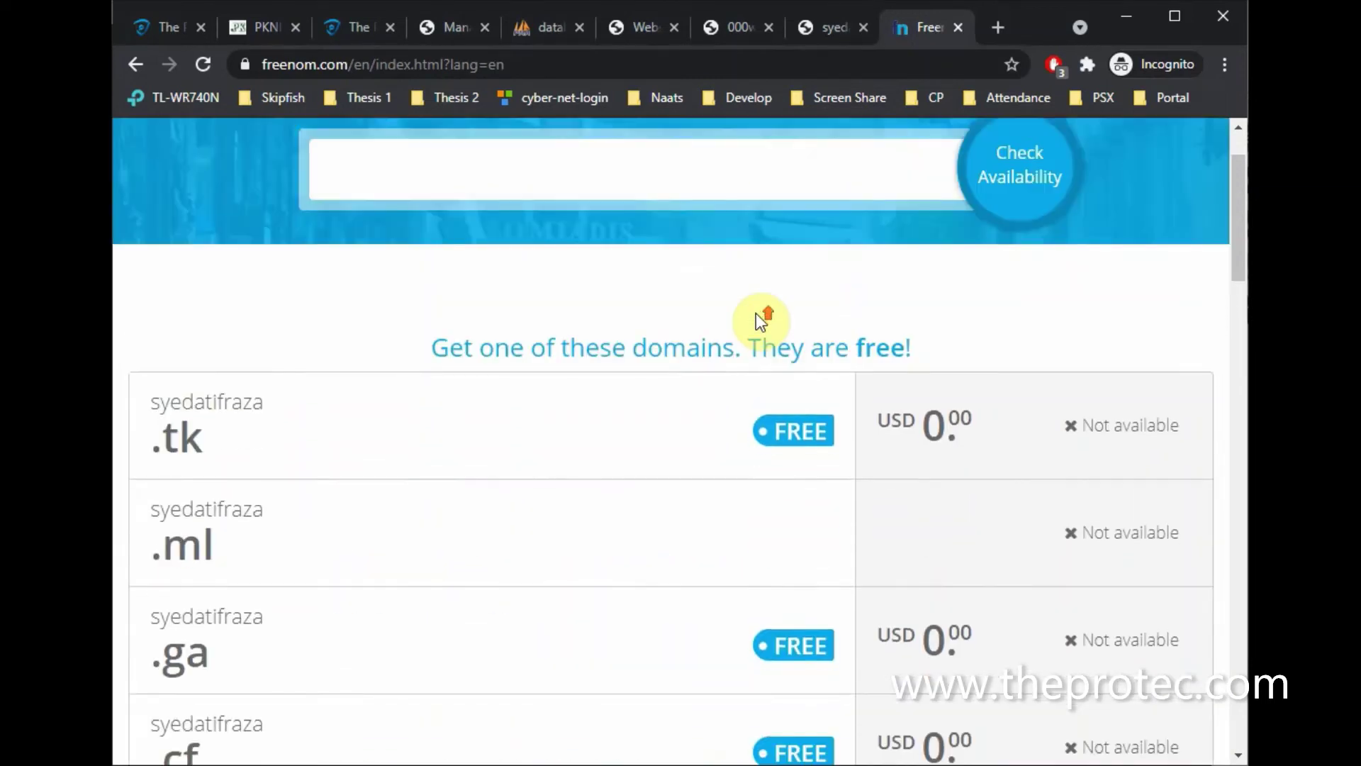
left_click(712, 274)
type("sy")
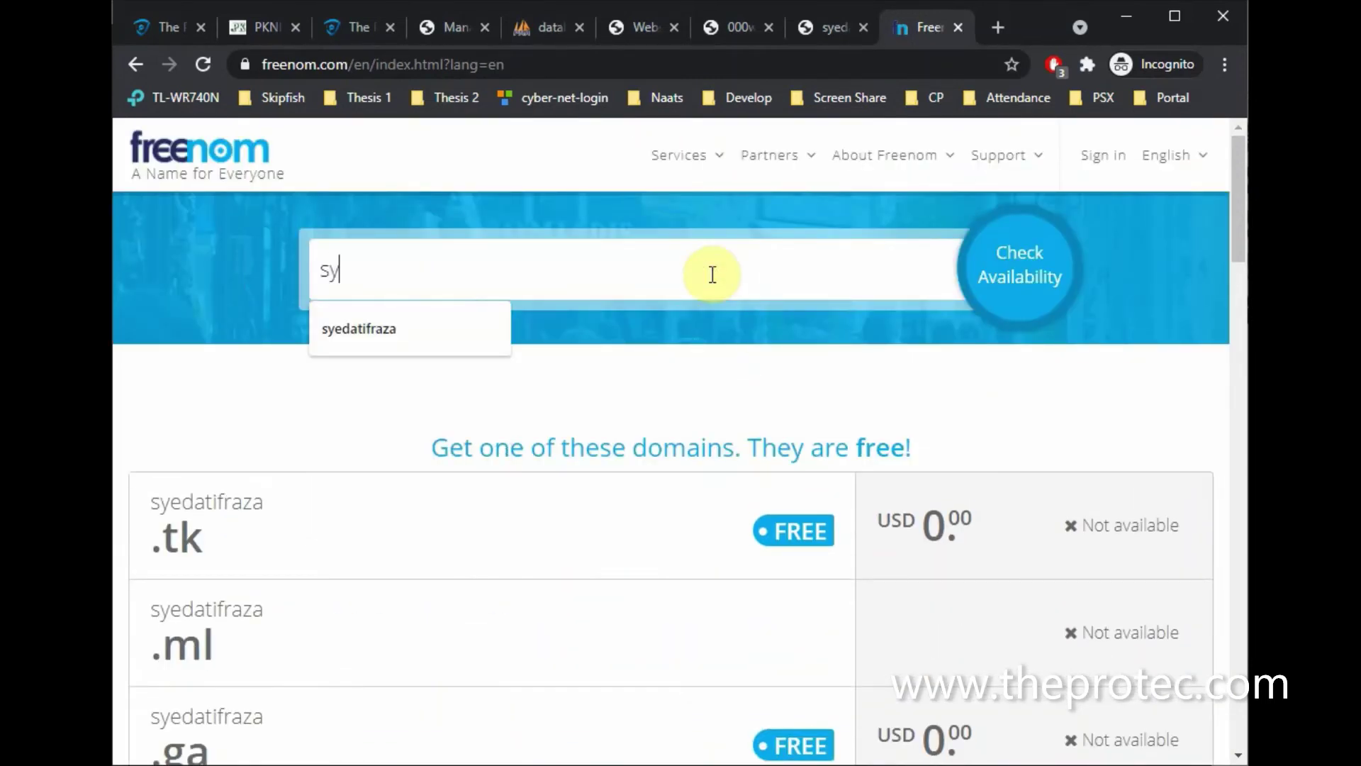
type("edatifraza.tk")
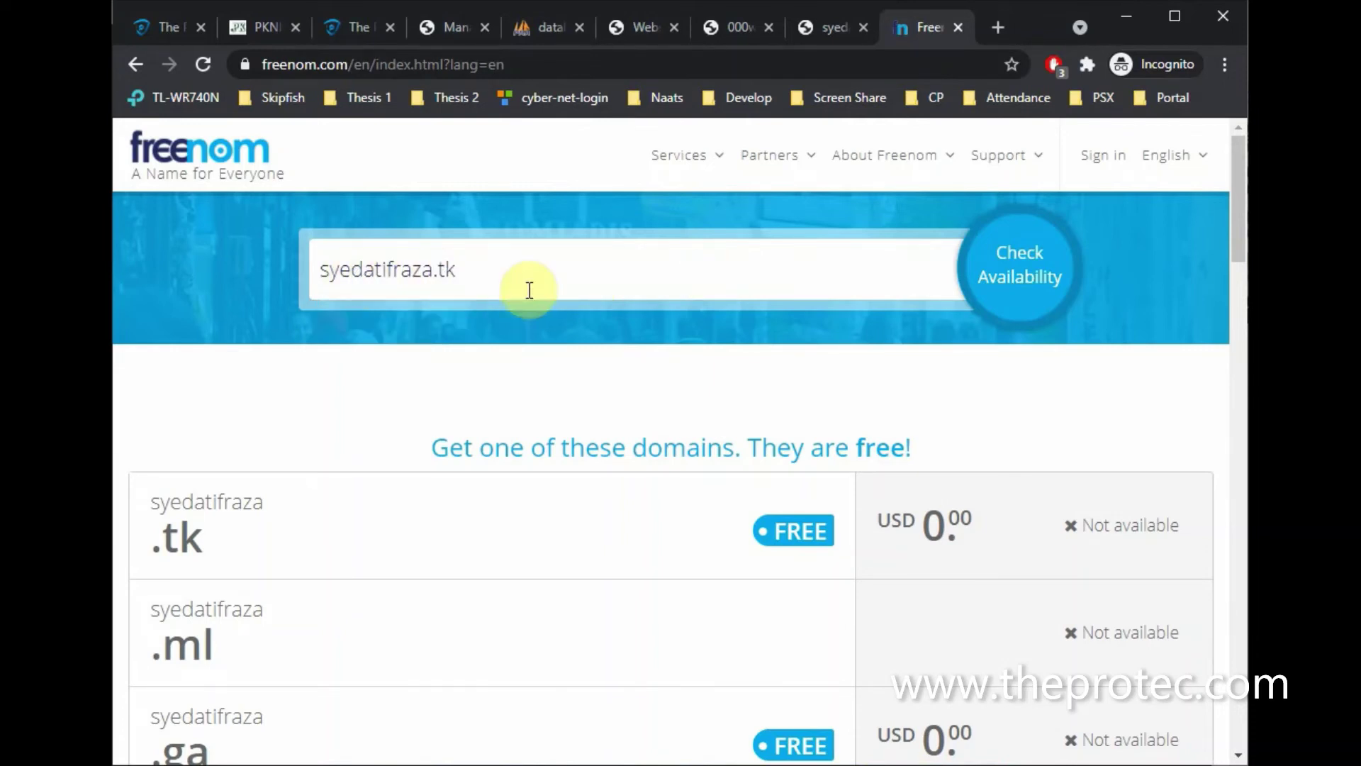
left_click(1003, 289)
left_click(1081, 293)
left_click(1027, 283)
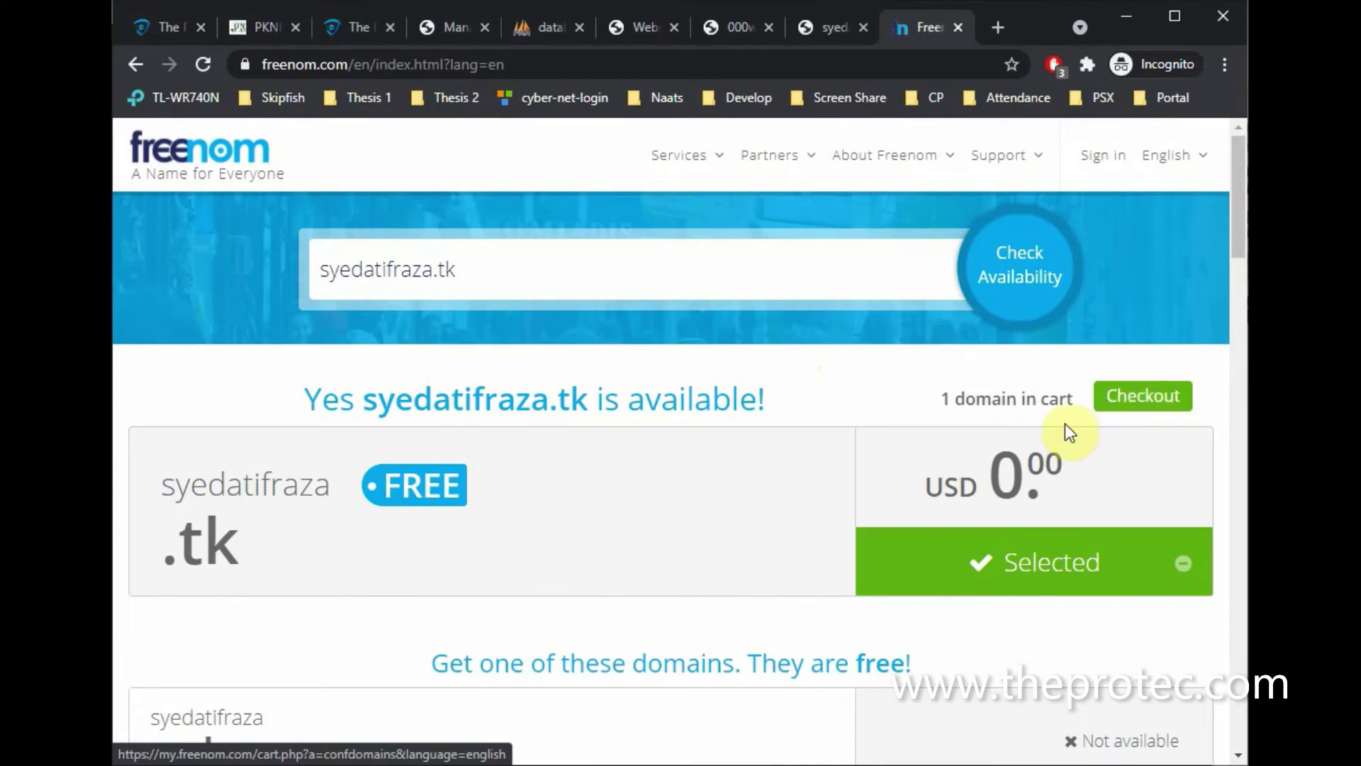
Confirm the .tk domain shows as Selected and proceed to checkout
scroll(1040, 425, "down", 3)
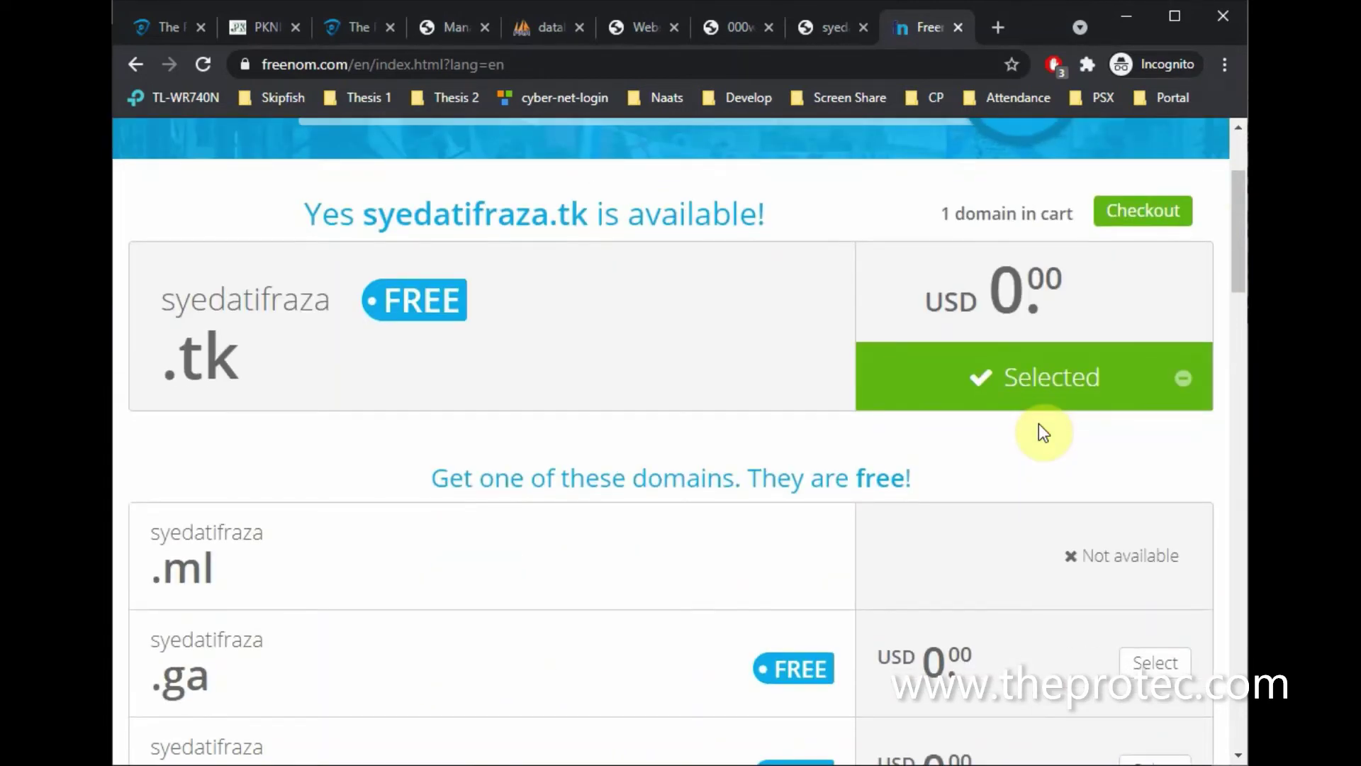
scroll(1039, 433, "down", 4)
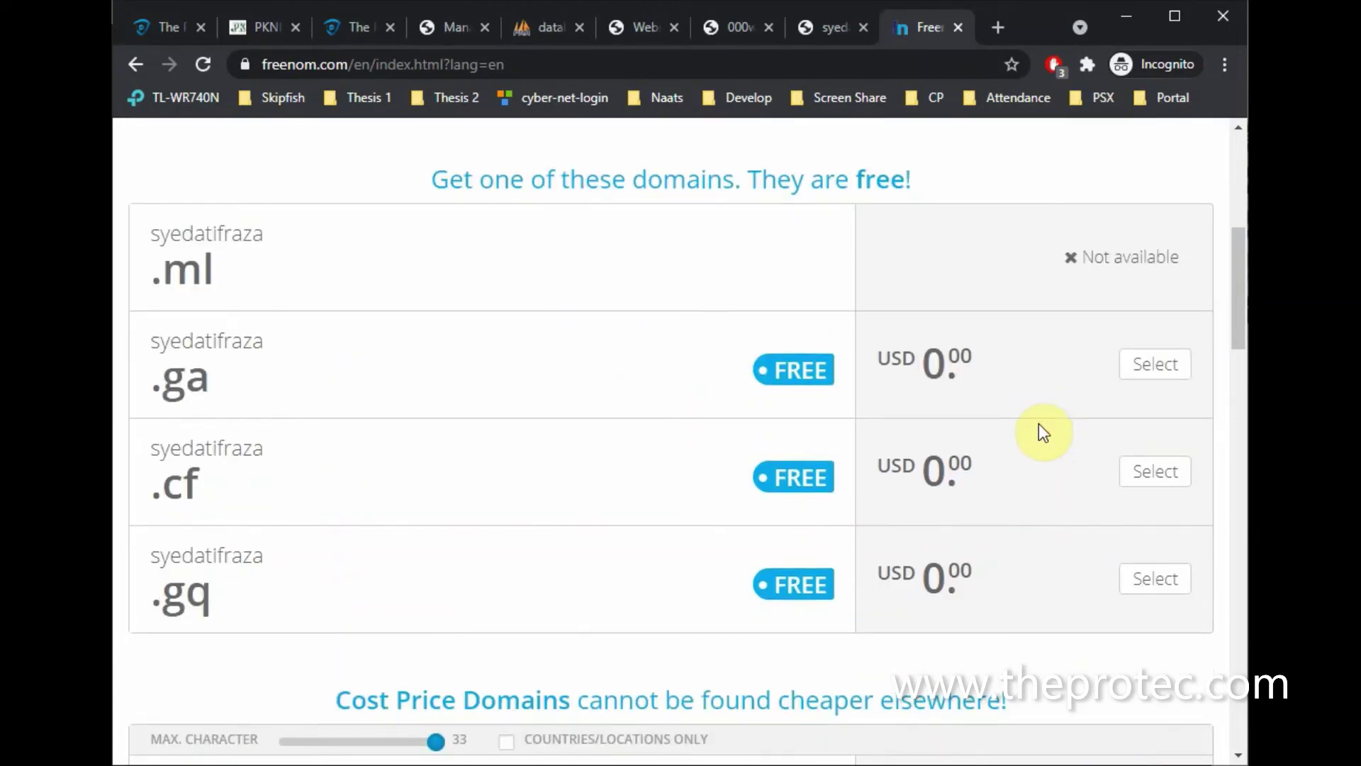
scroll(1043, 433, "up", 7)
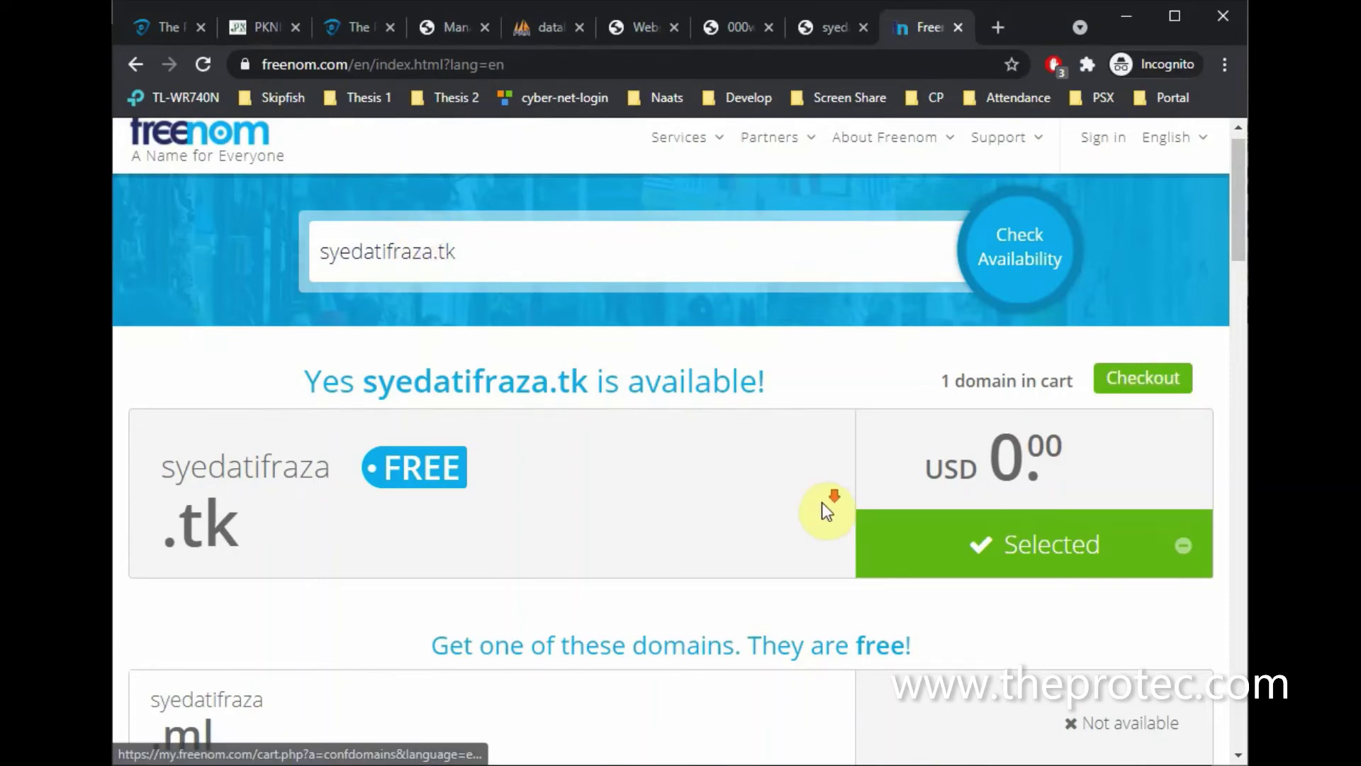
scroll(822, 503, "down", 5)
scroll(827, 507, "up", 5)
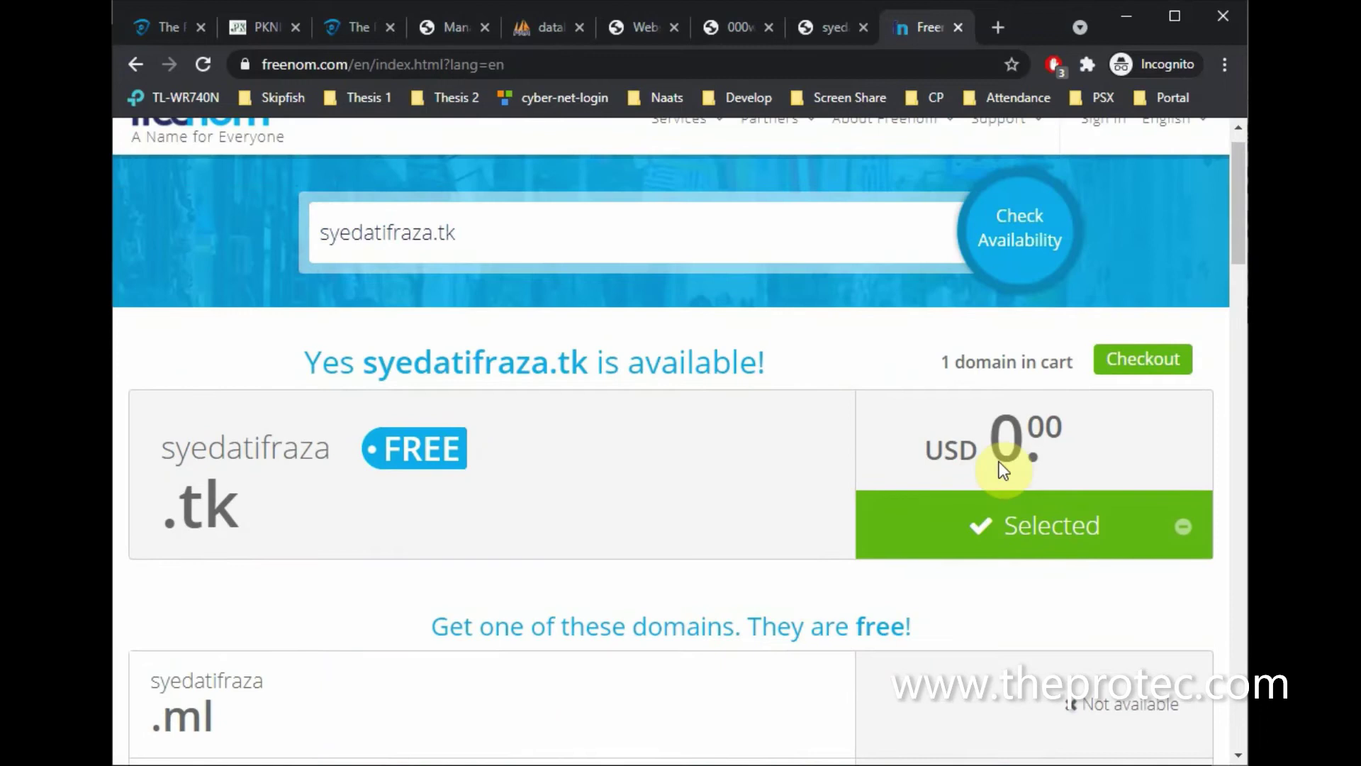
left_click(1148, 370)
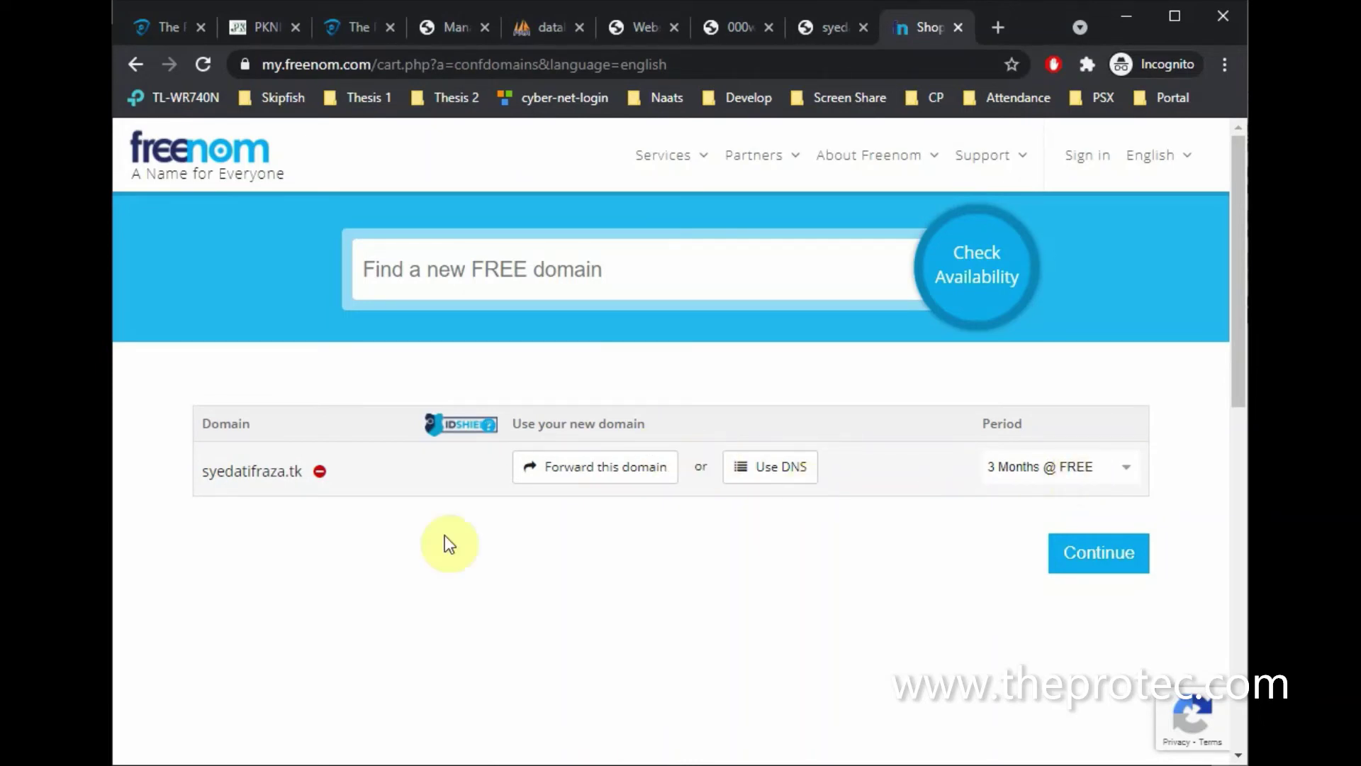
Set the .tk domain period to 12 Months @ FREE and continue to Review & Checkout
left_click(1041, 471)
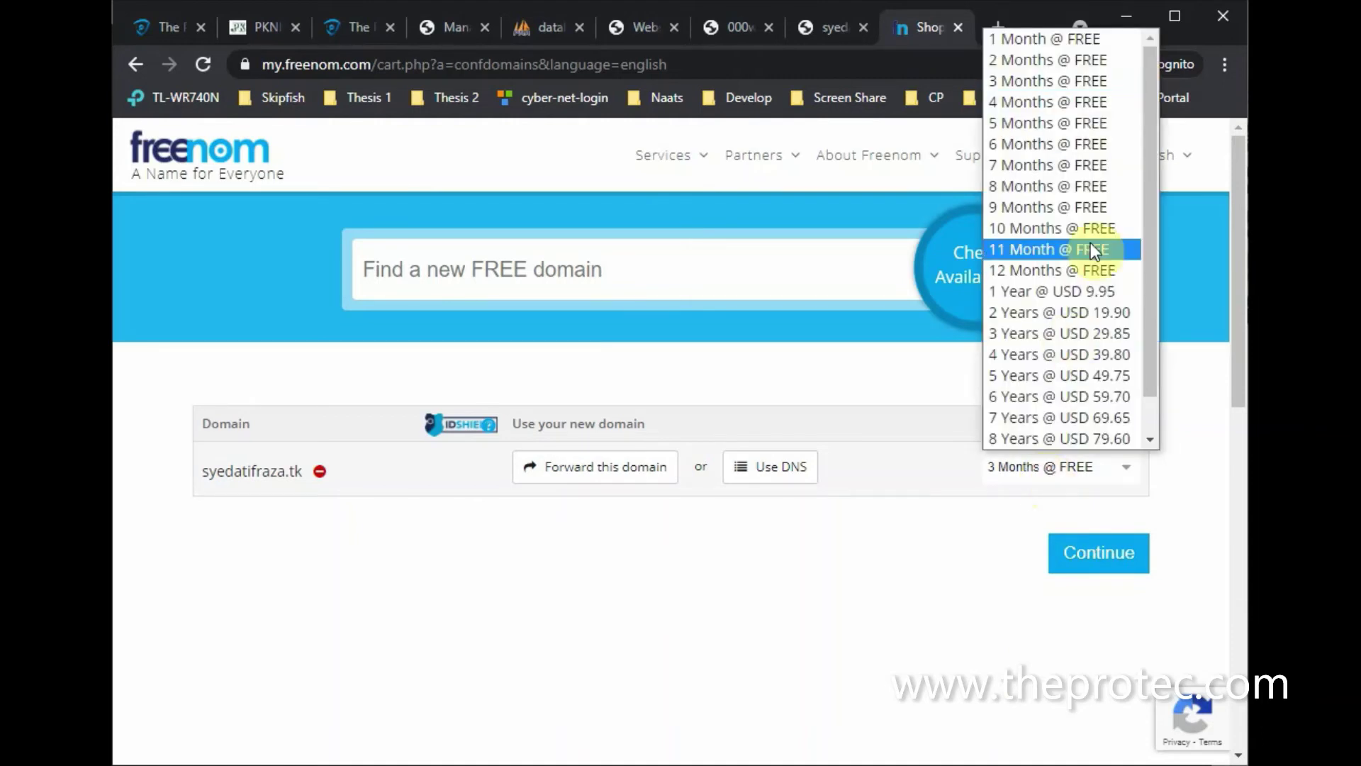
left_click(1084, 270)
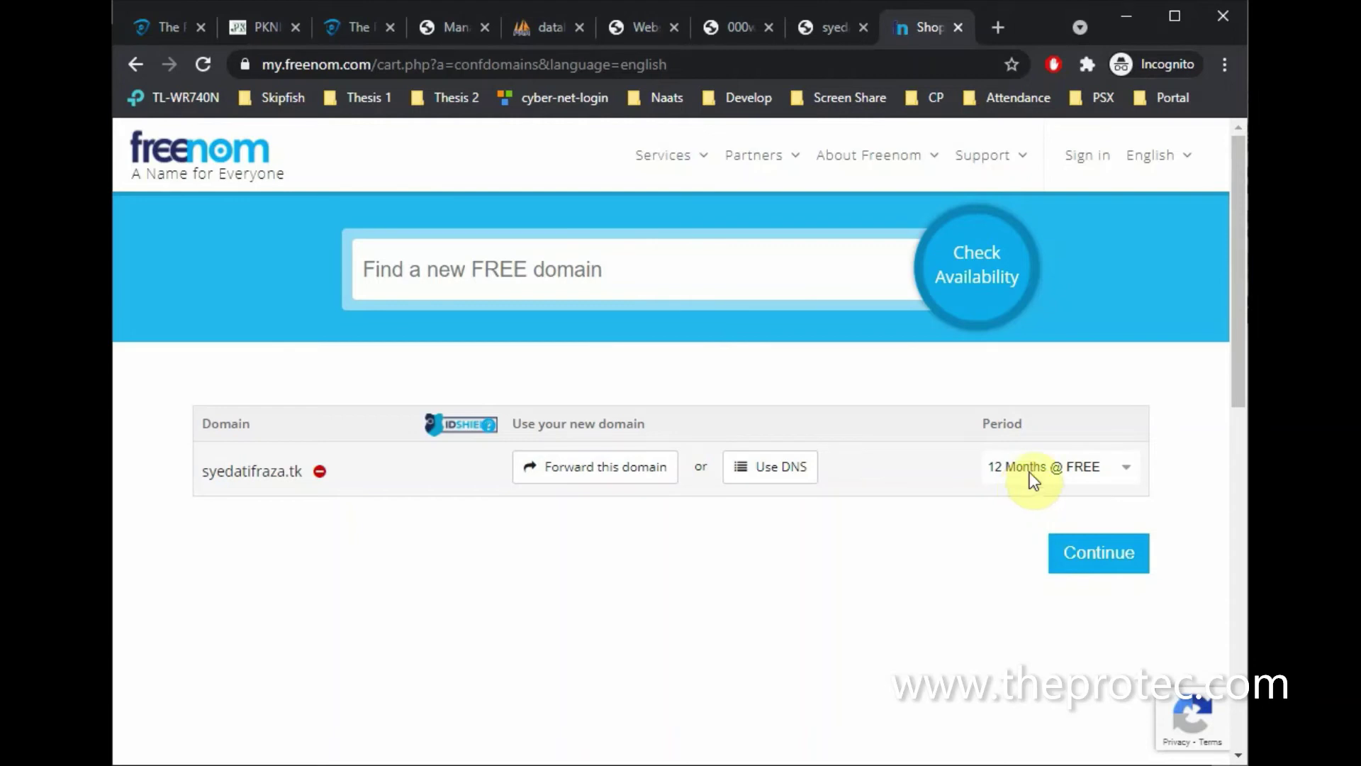
left_click(1044, 470)
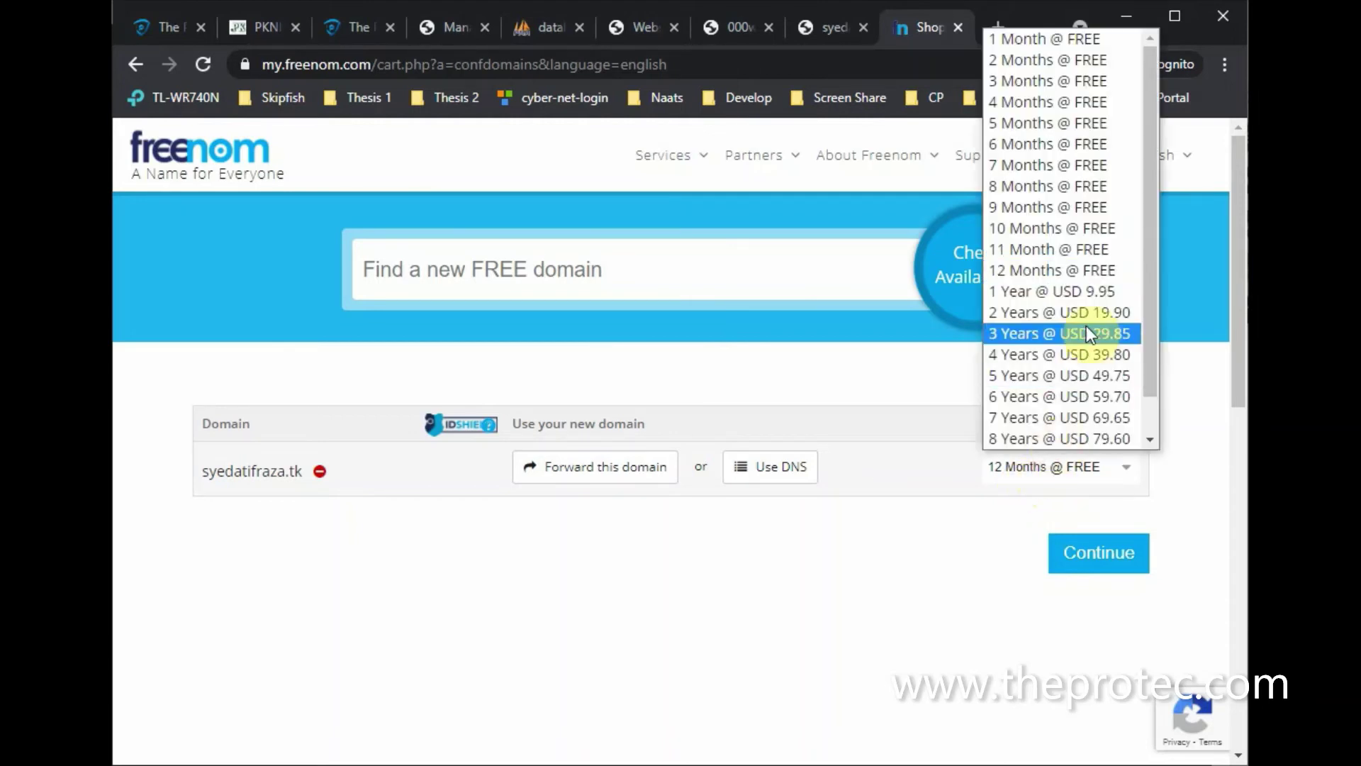
left_click(944, 595)
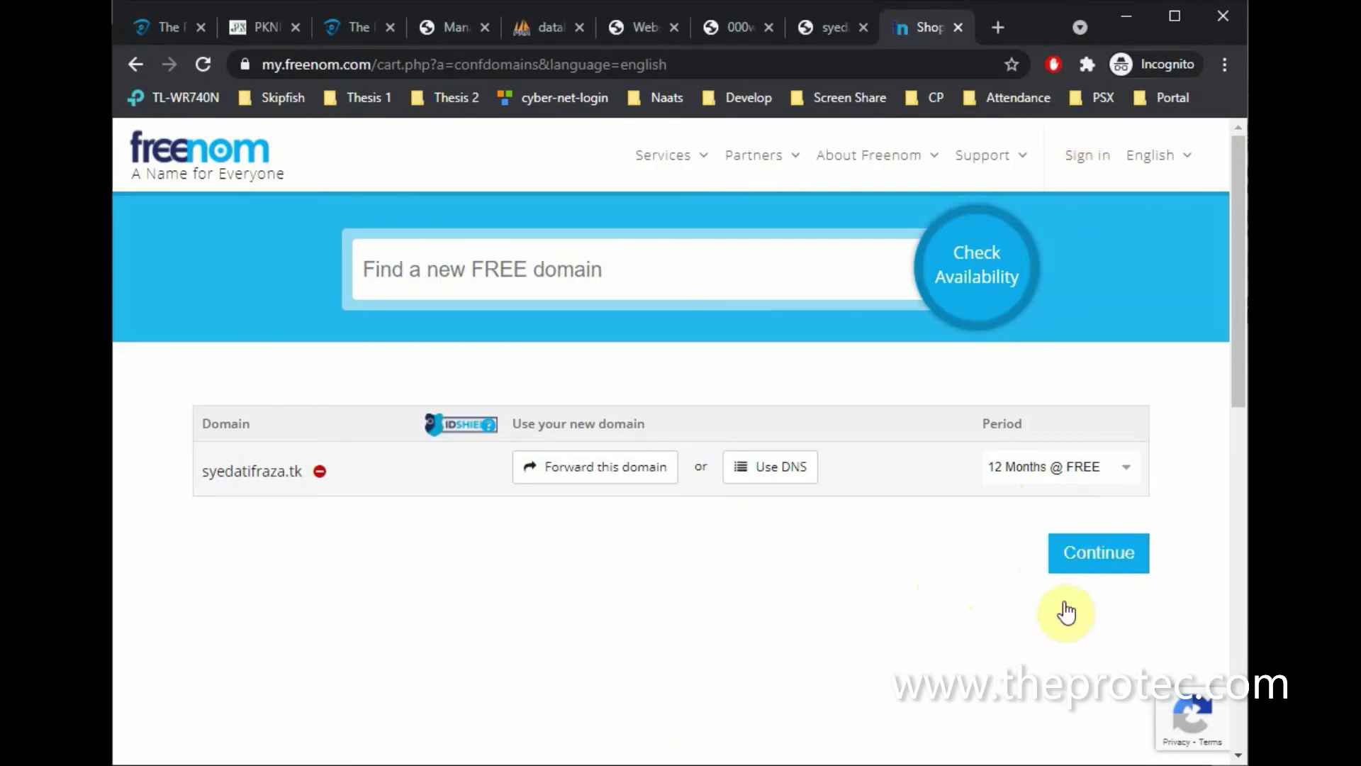
left_click(1098, 561)
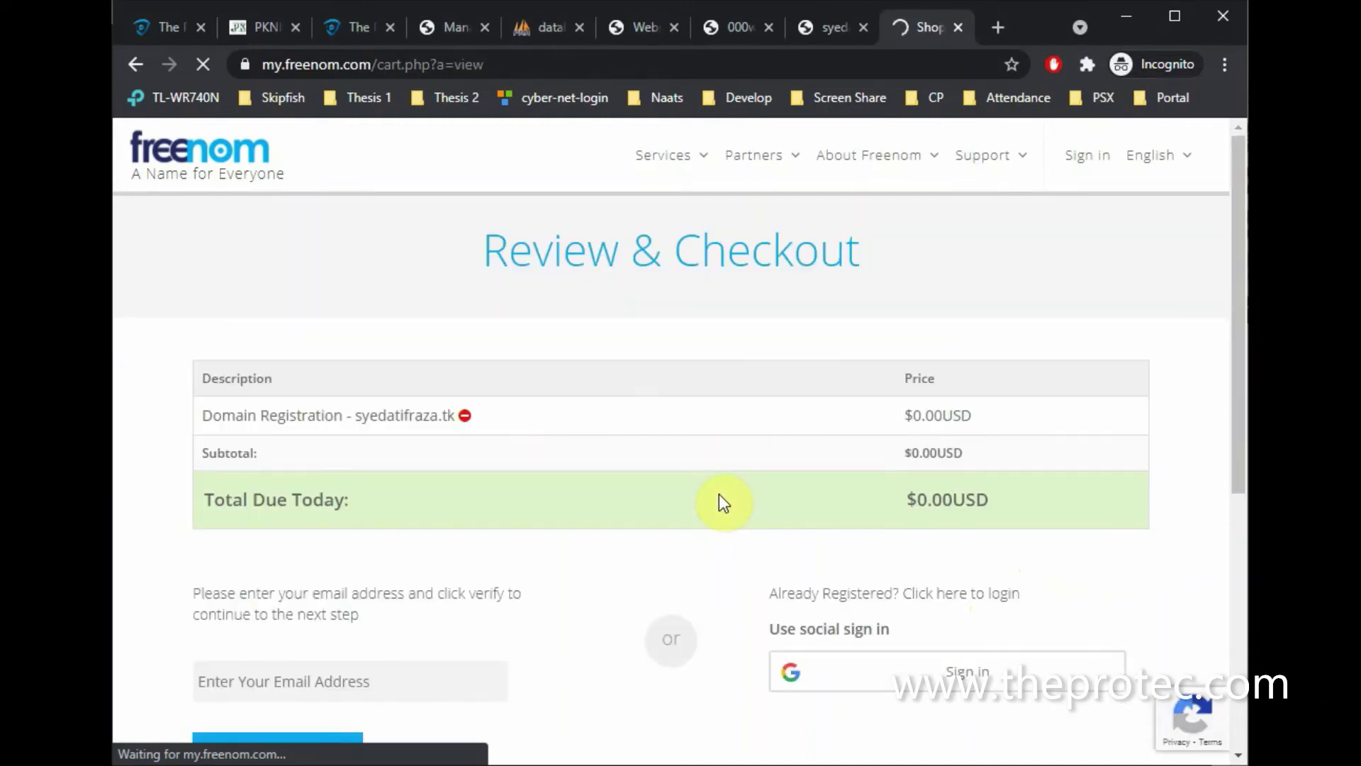
Enter the account e-mail address in the checkout email field, correcting the domain typo
scroll(719, 494, "down", 3)
scroll(719, 493, "down", 2)
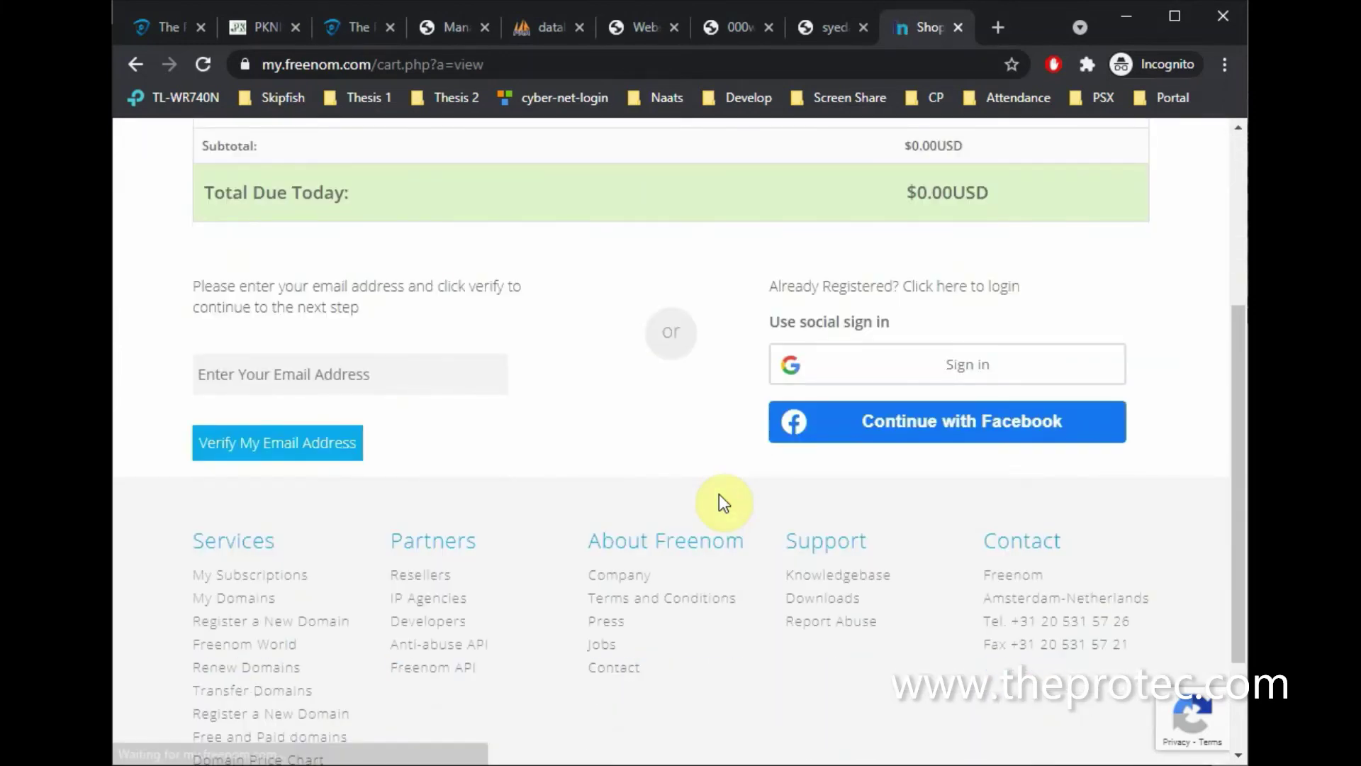
scroll(719, 493, "up", 1)
scroll(719, 494, "up", 2)
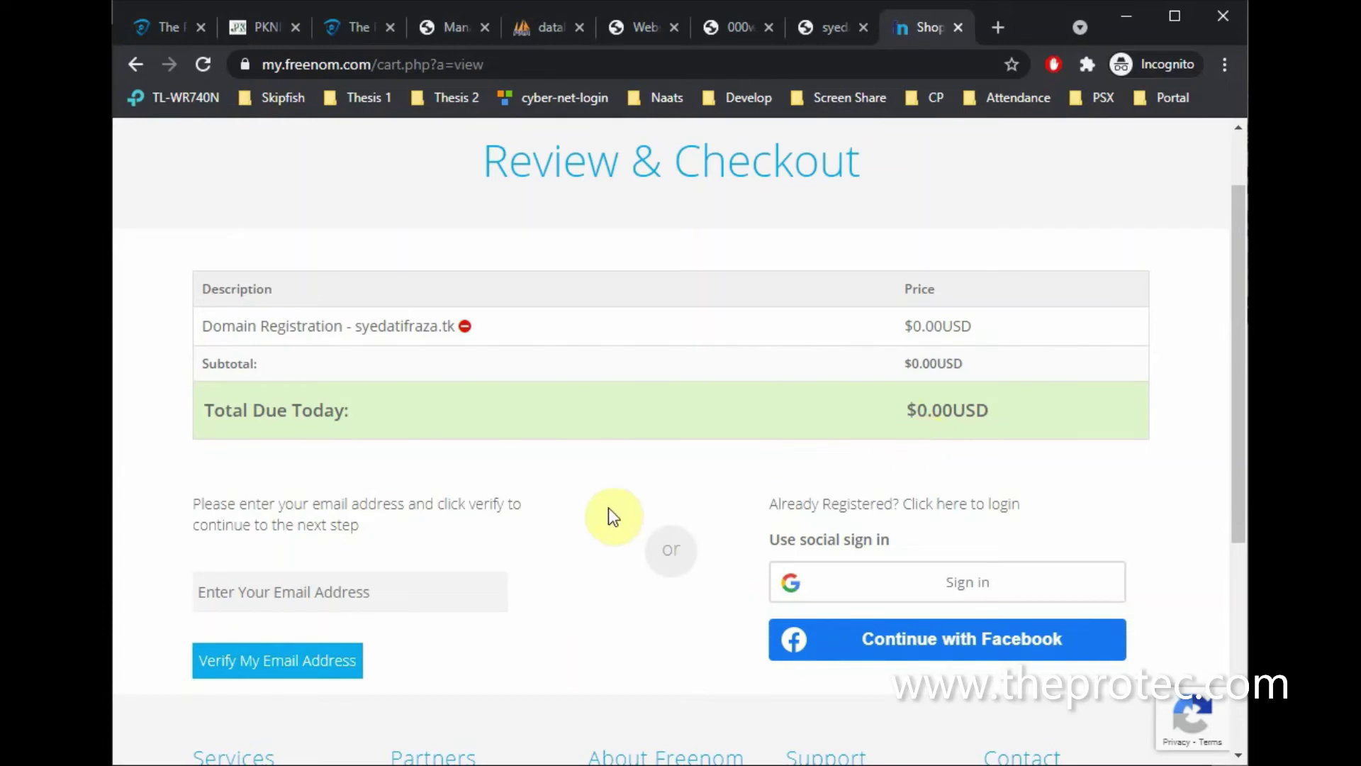
scroll(609, 508, "down", 1)
left_click(383, 520)
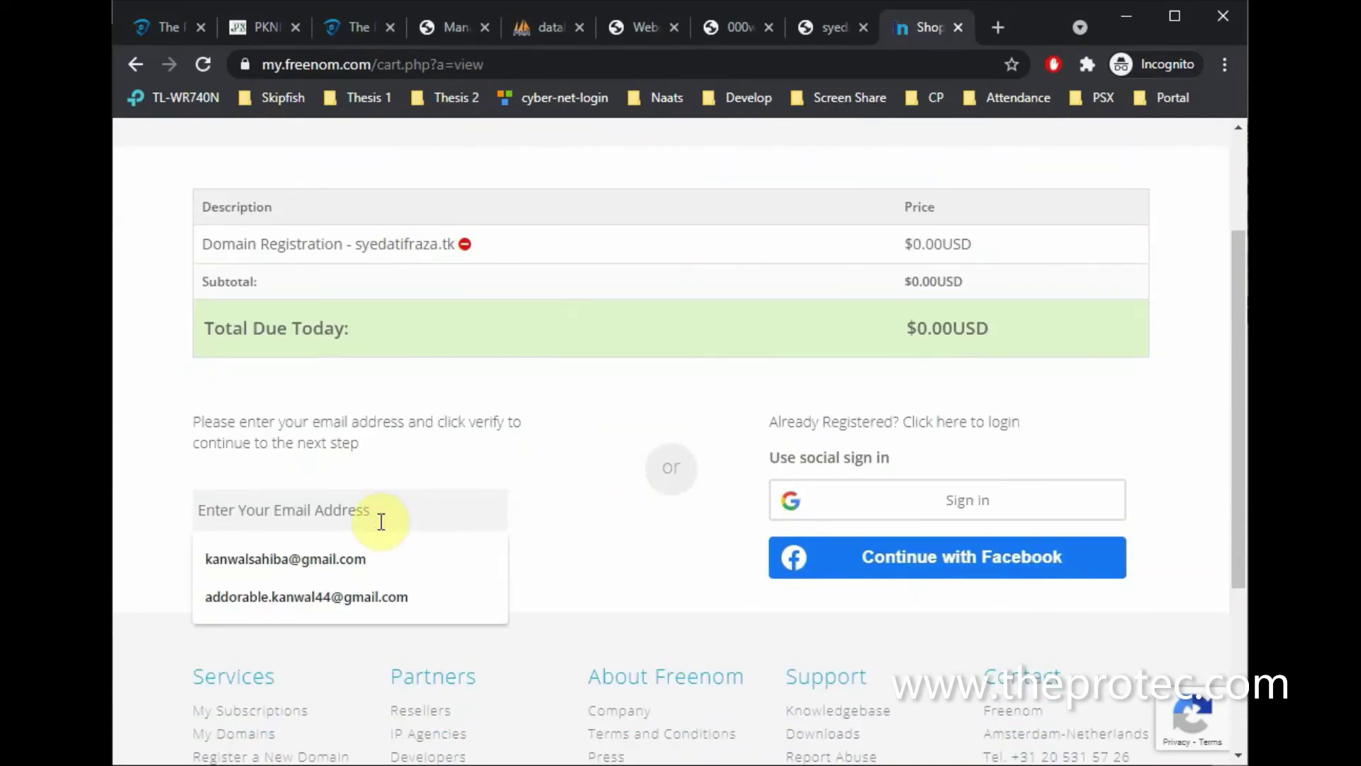
left_click(625, 545)
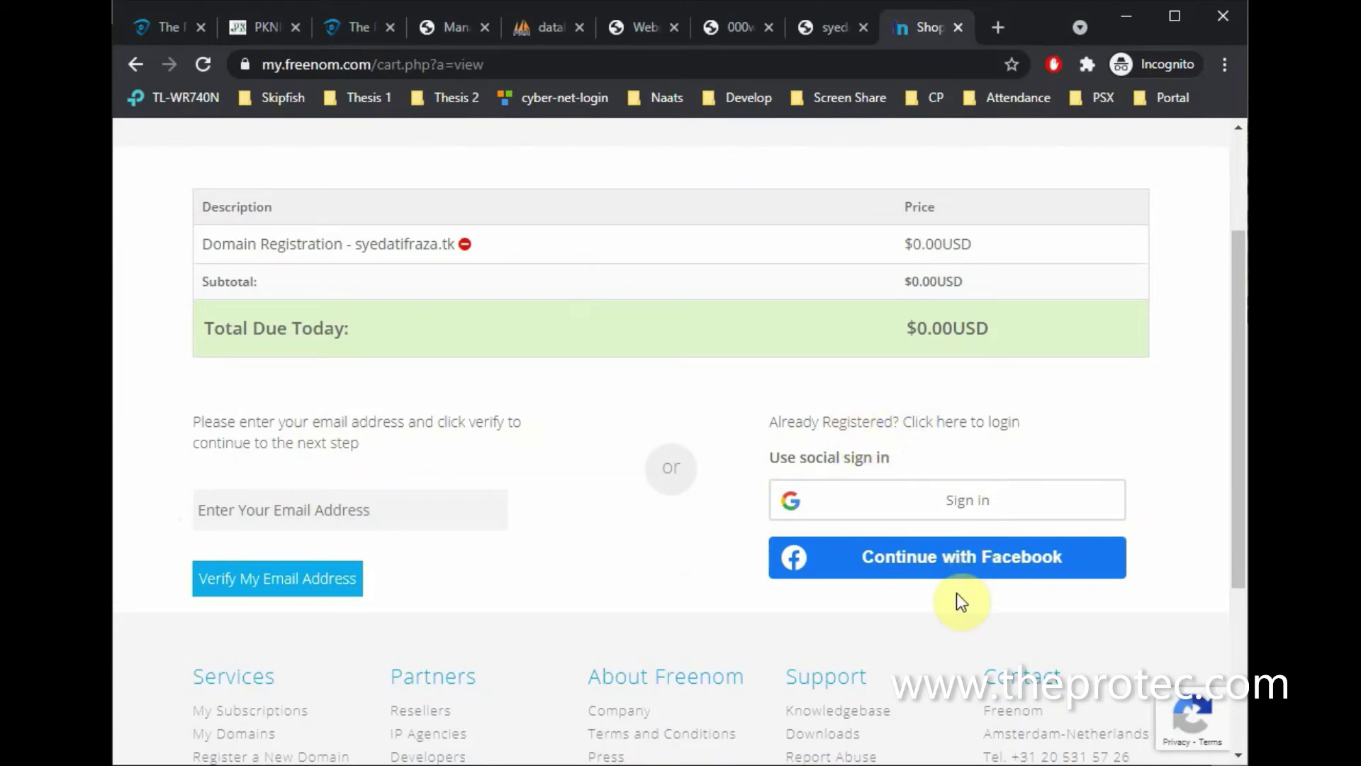
left_click(315, 517)
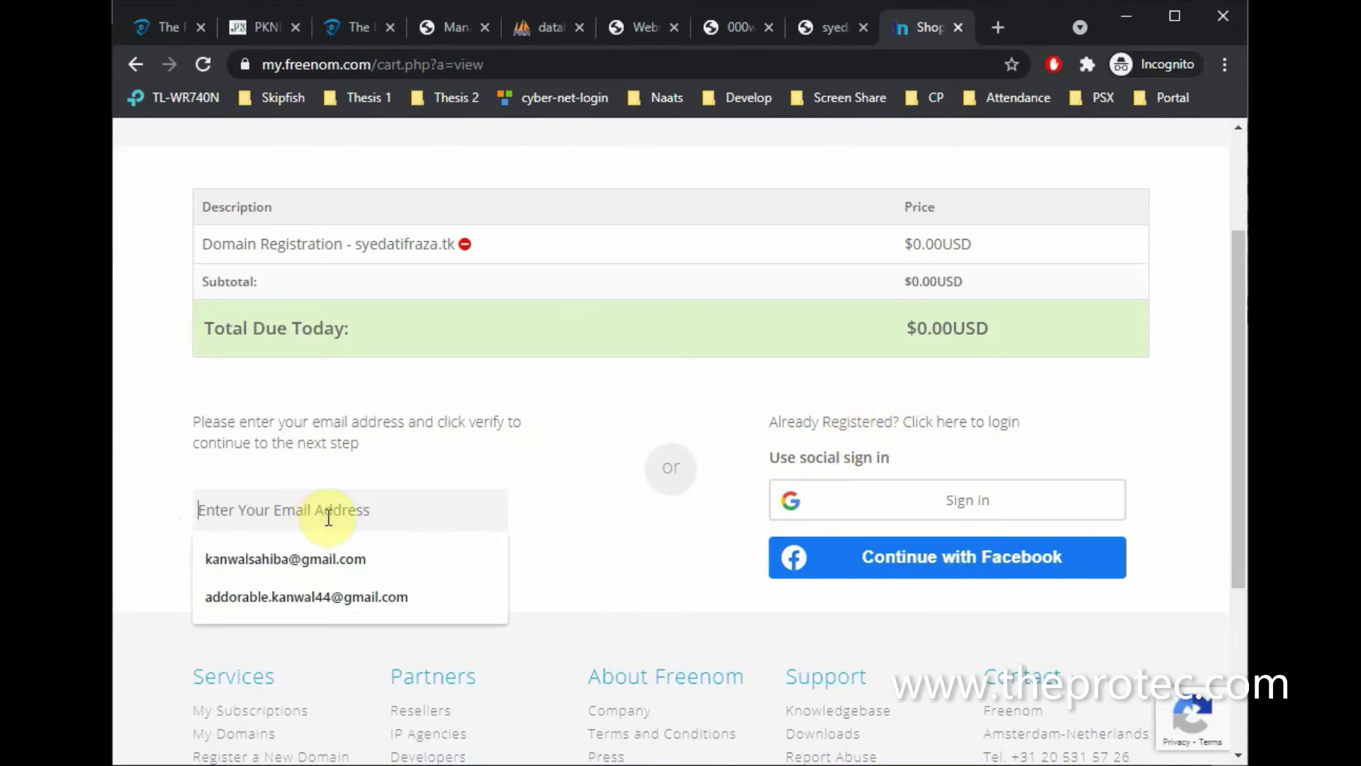
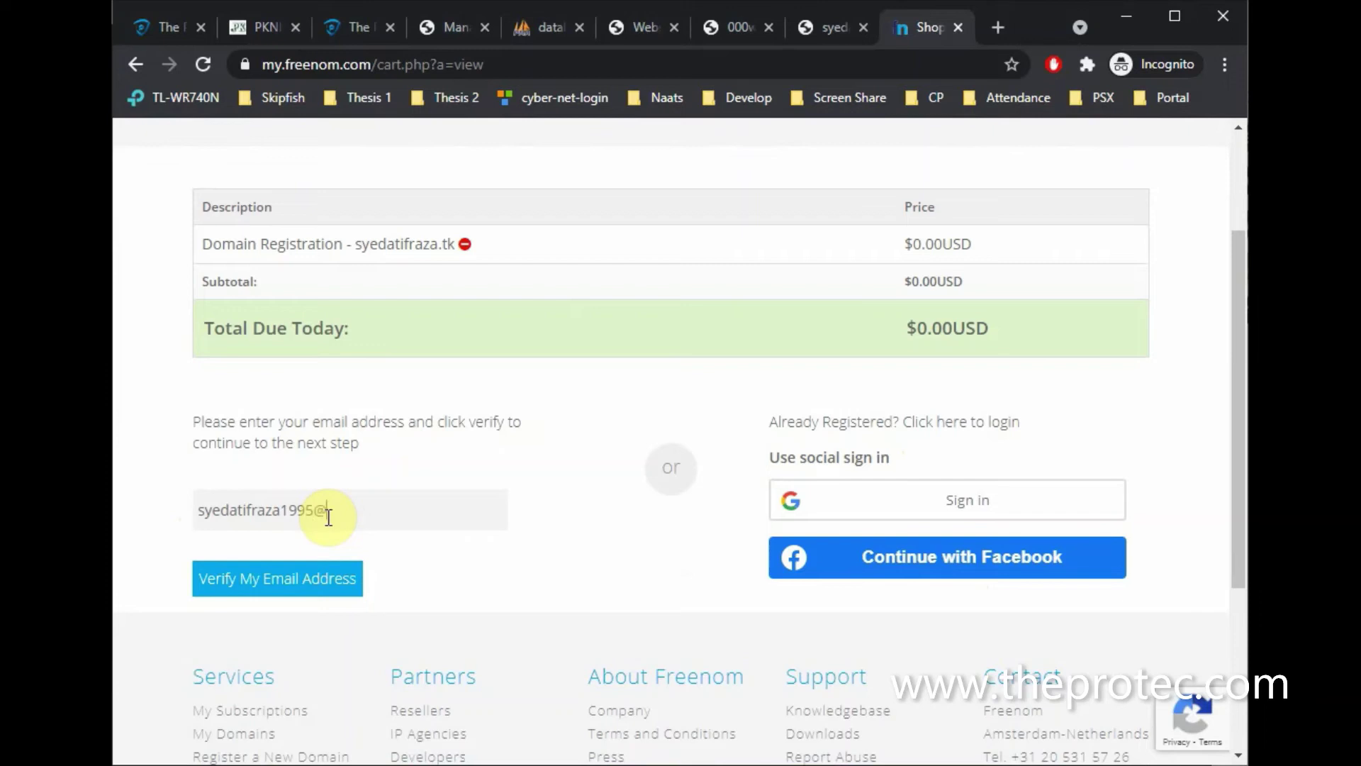
Request the verification link and check the notice that it was sent
left_click(268, 579)
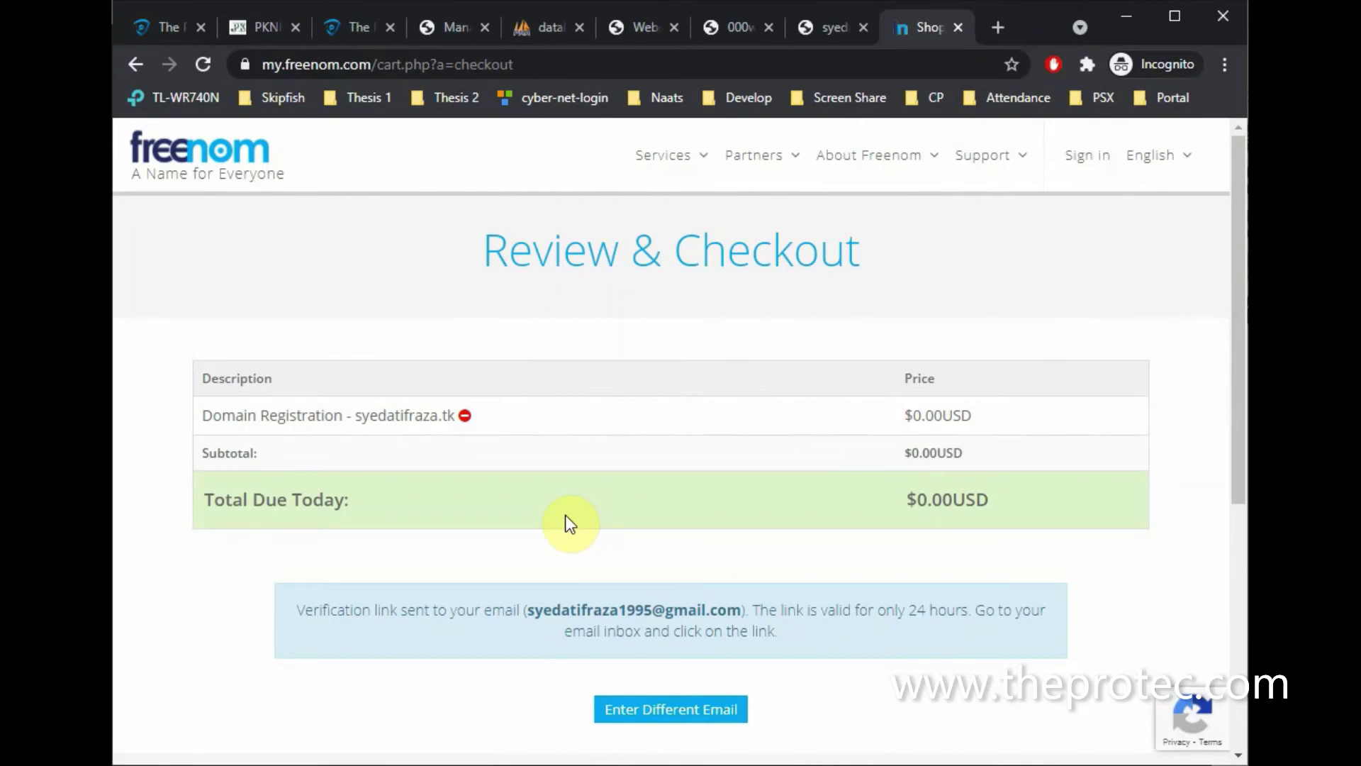
scroll(538, 641, "down", 1)
scroll(538, 641, "down", 5)
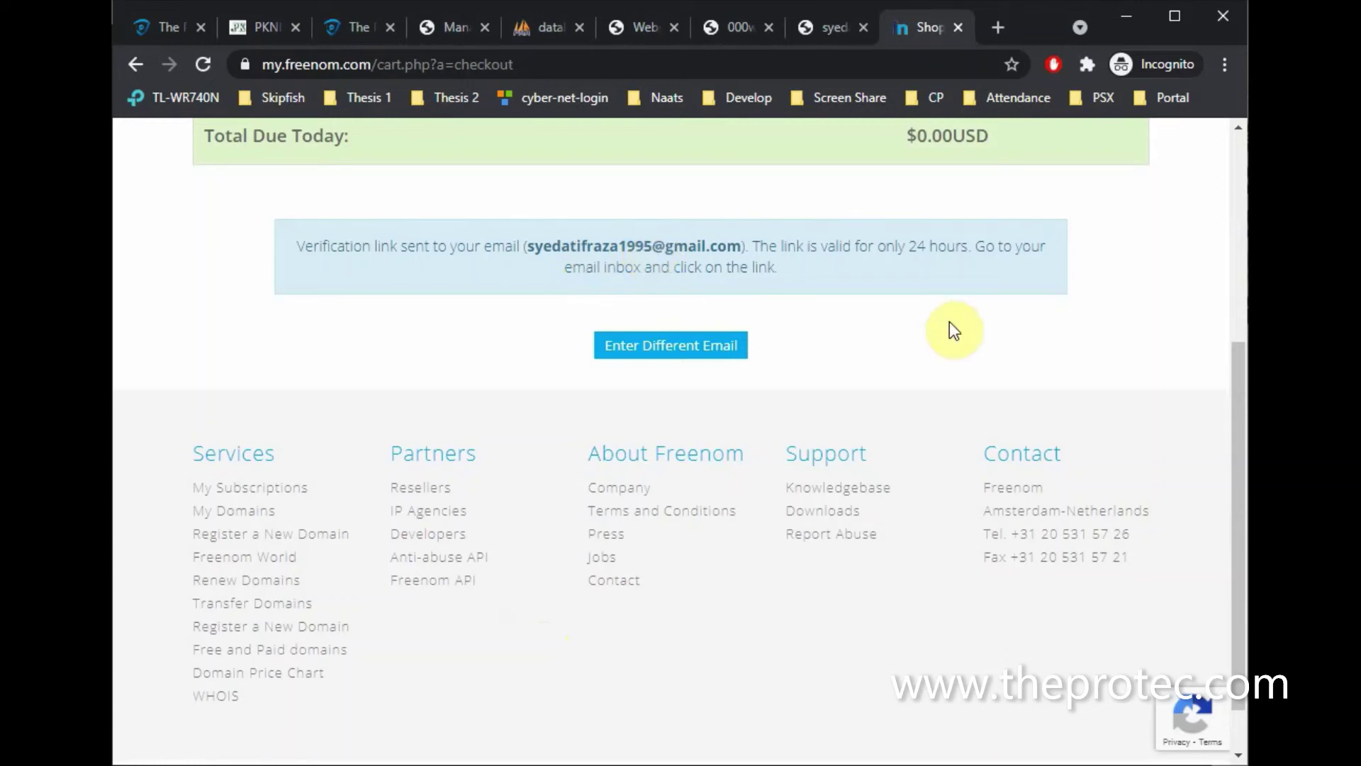
scroll(950, 328, "up", 5)
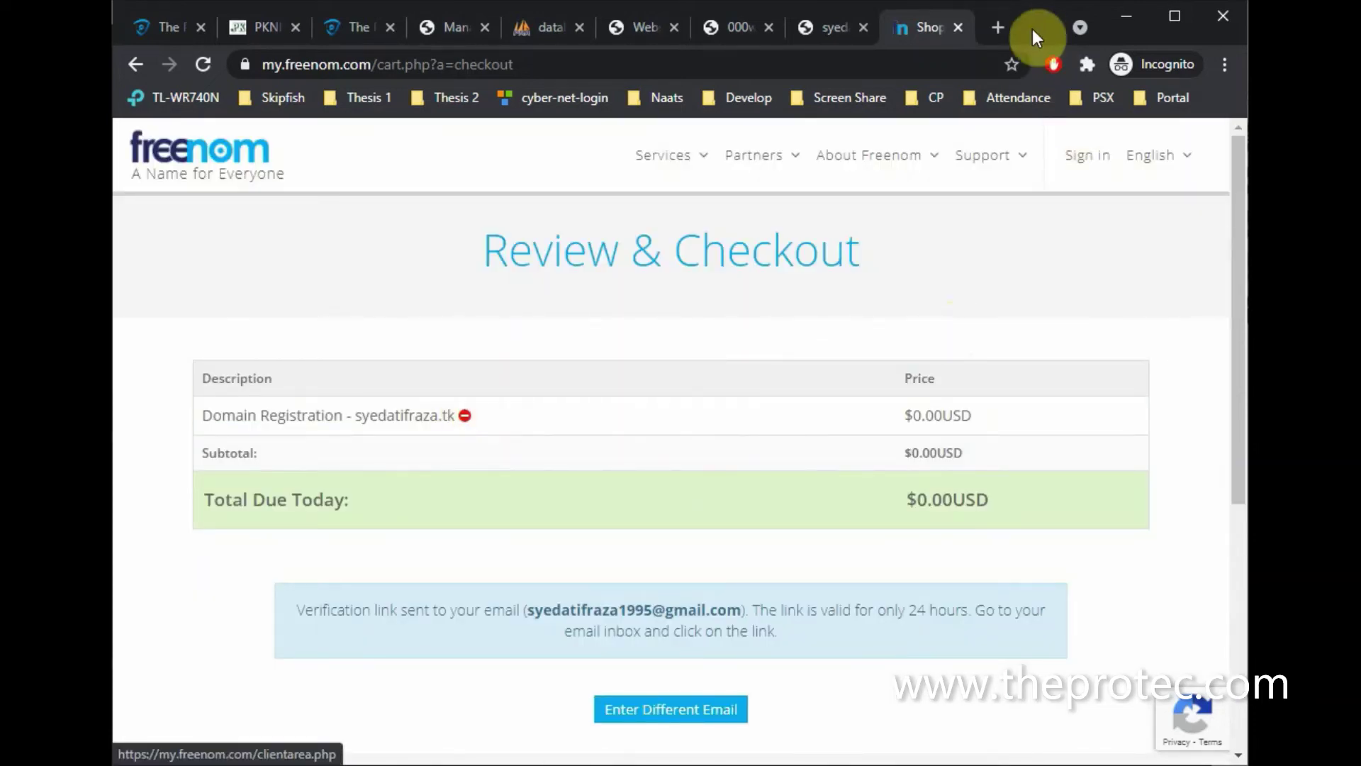
Load Gmail in a new browser tab
left_click(998, 27)
type("gmail.com")
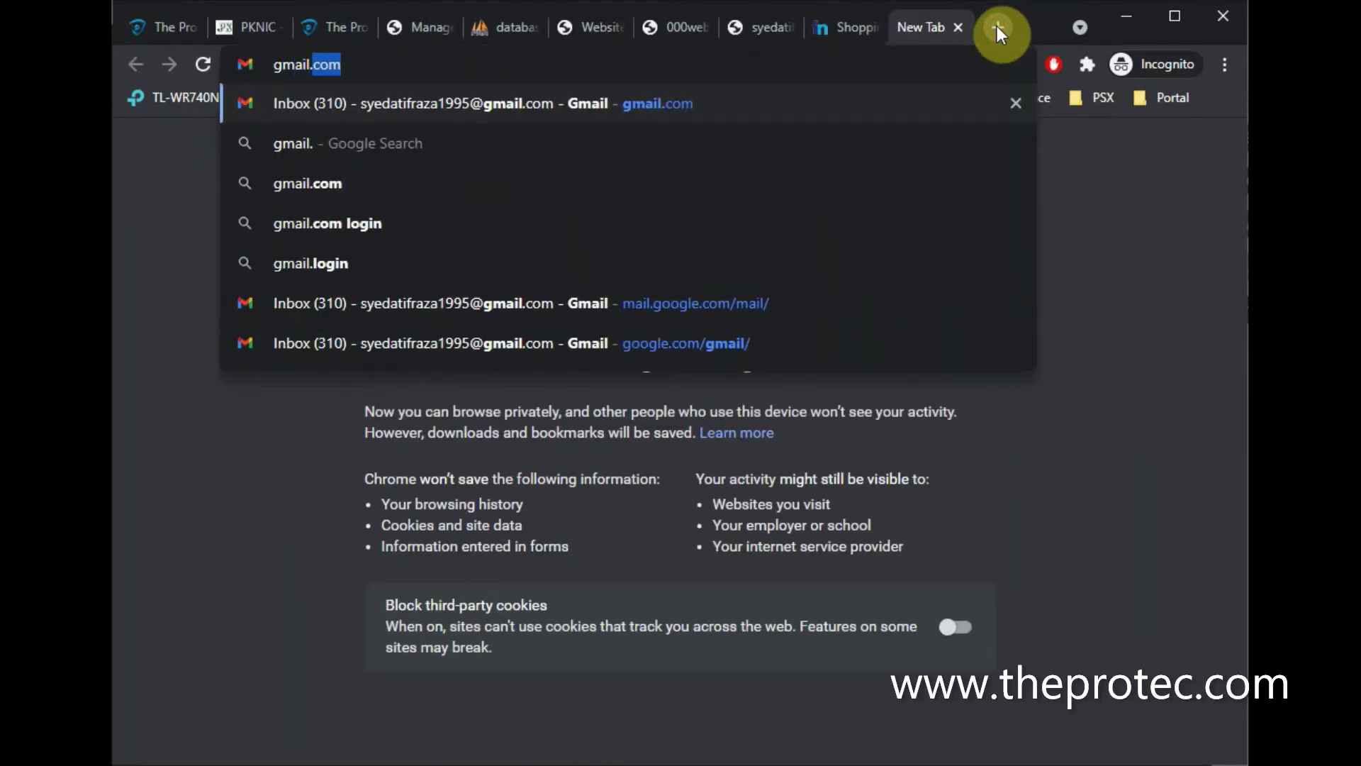
key("Return")
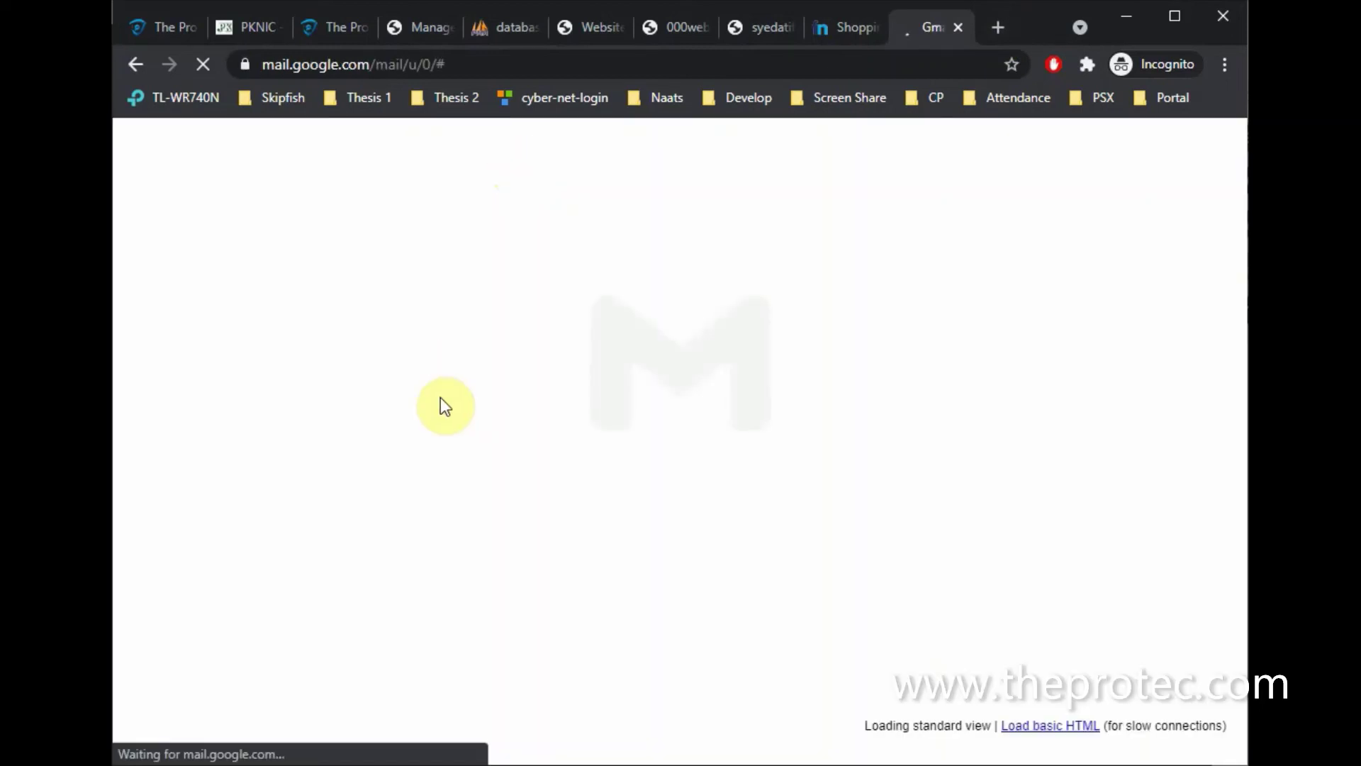
left_click(750, 62)
key("Return")
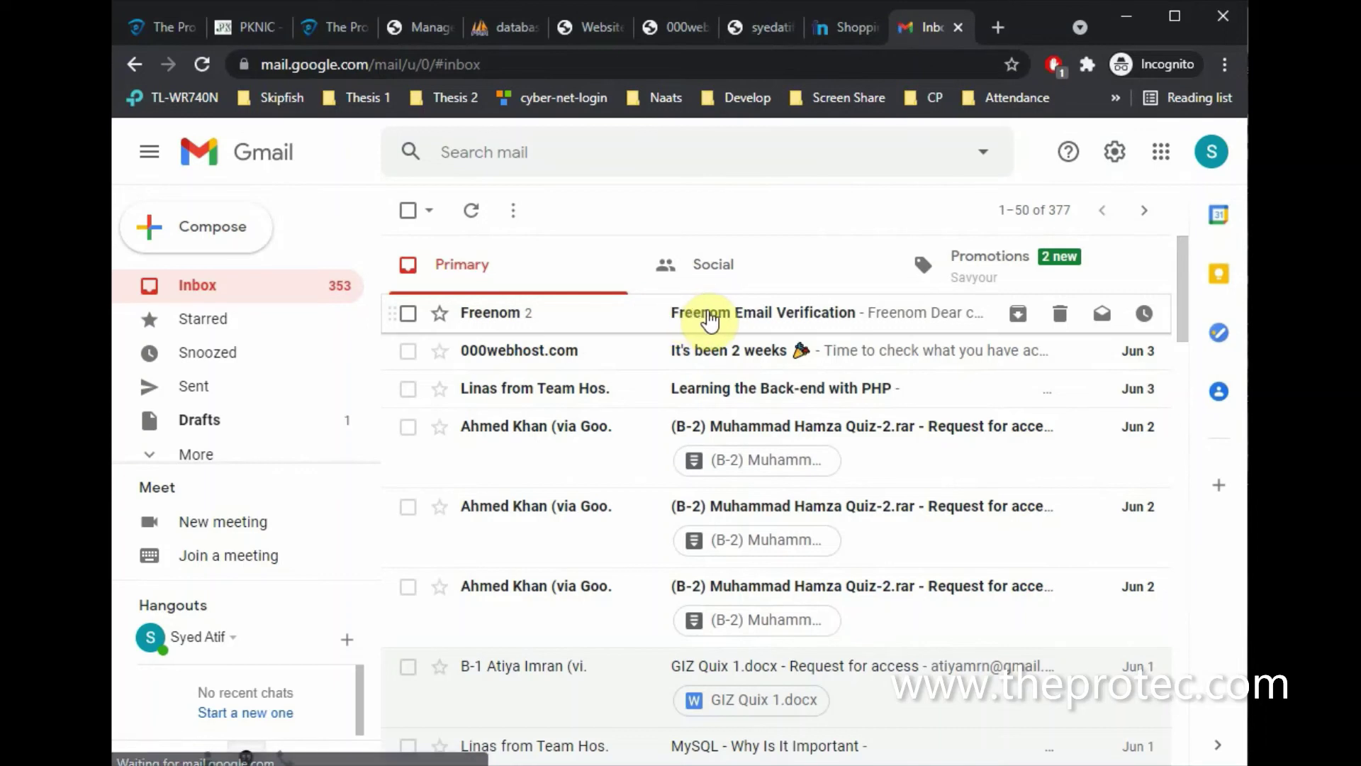
Open the Freenom Email Verification message and follow its verification link
left_click(709, 319)
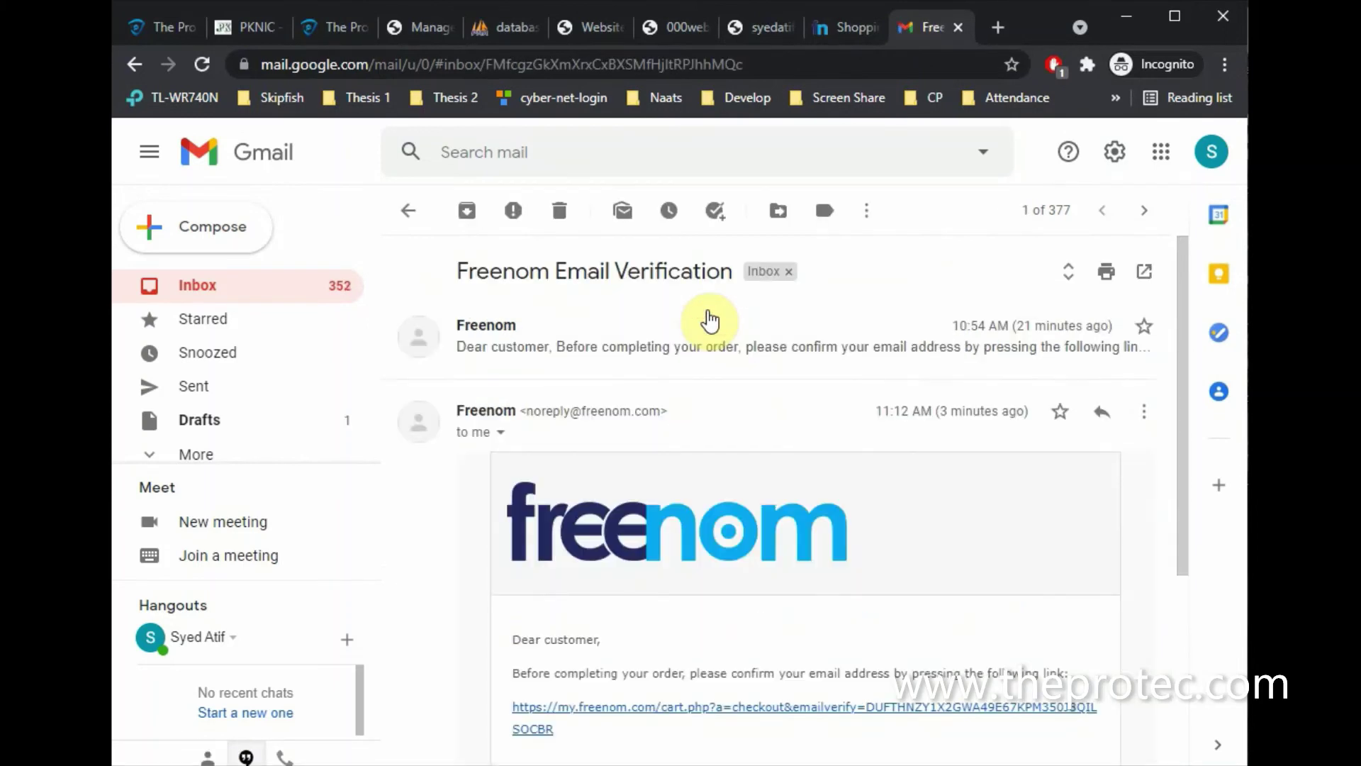
scroll(611, 588, "down", 3)
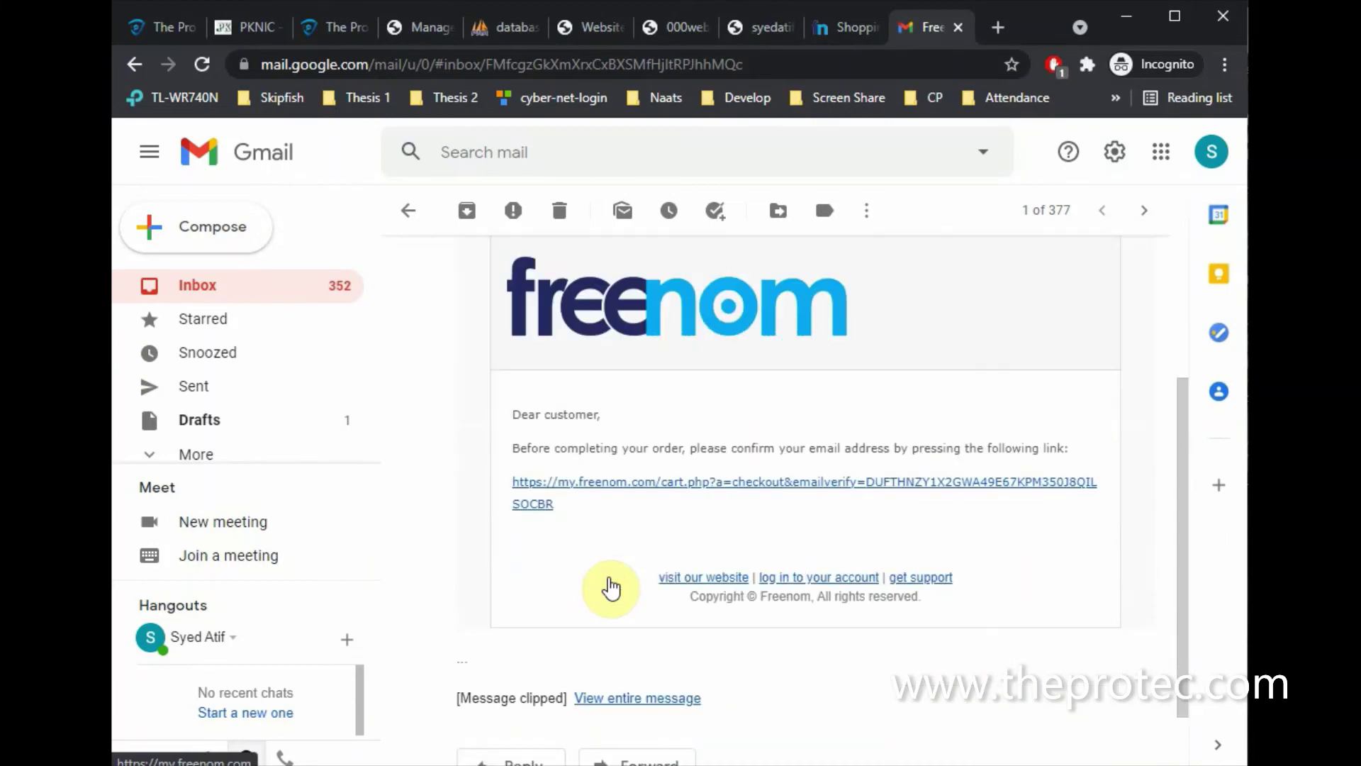
left_click(676, 490)
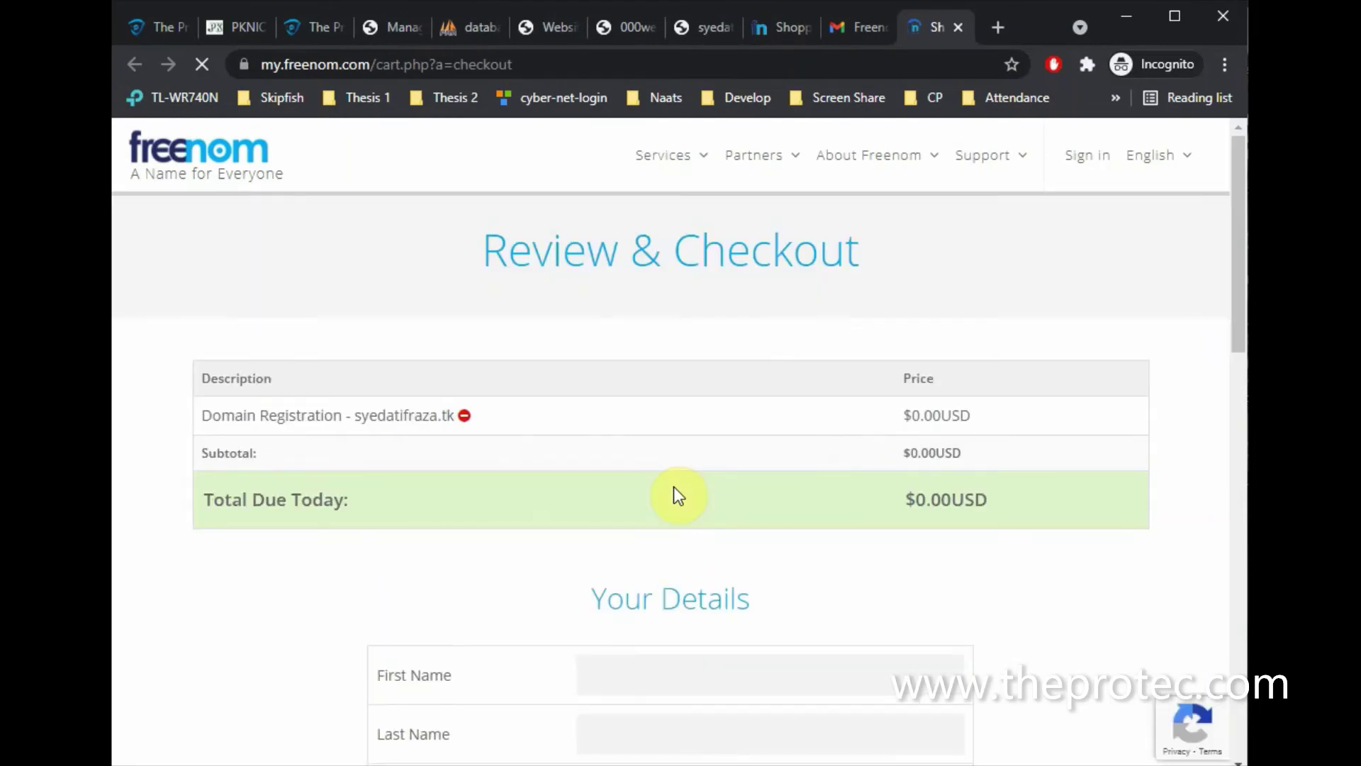
Fill in first and last name, company CZ, address, zip code, city Karachi and country Pakistan
scroll(674, 495, "down", 3)
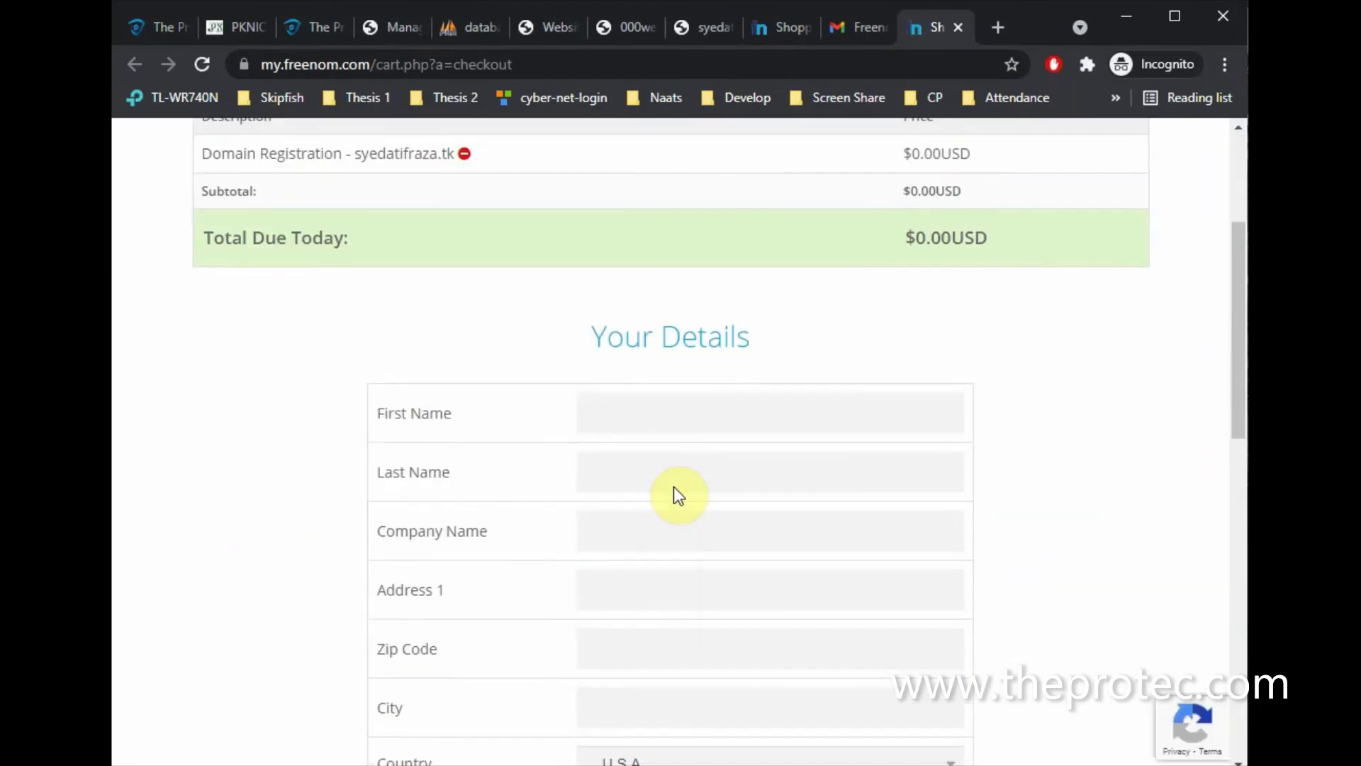
left_click(631, 417)
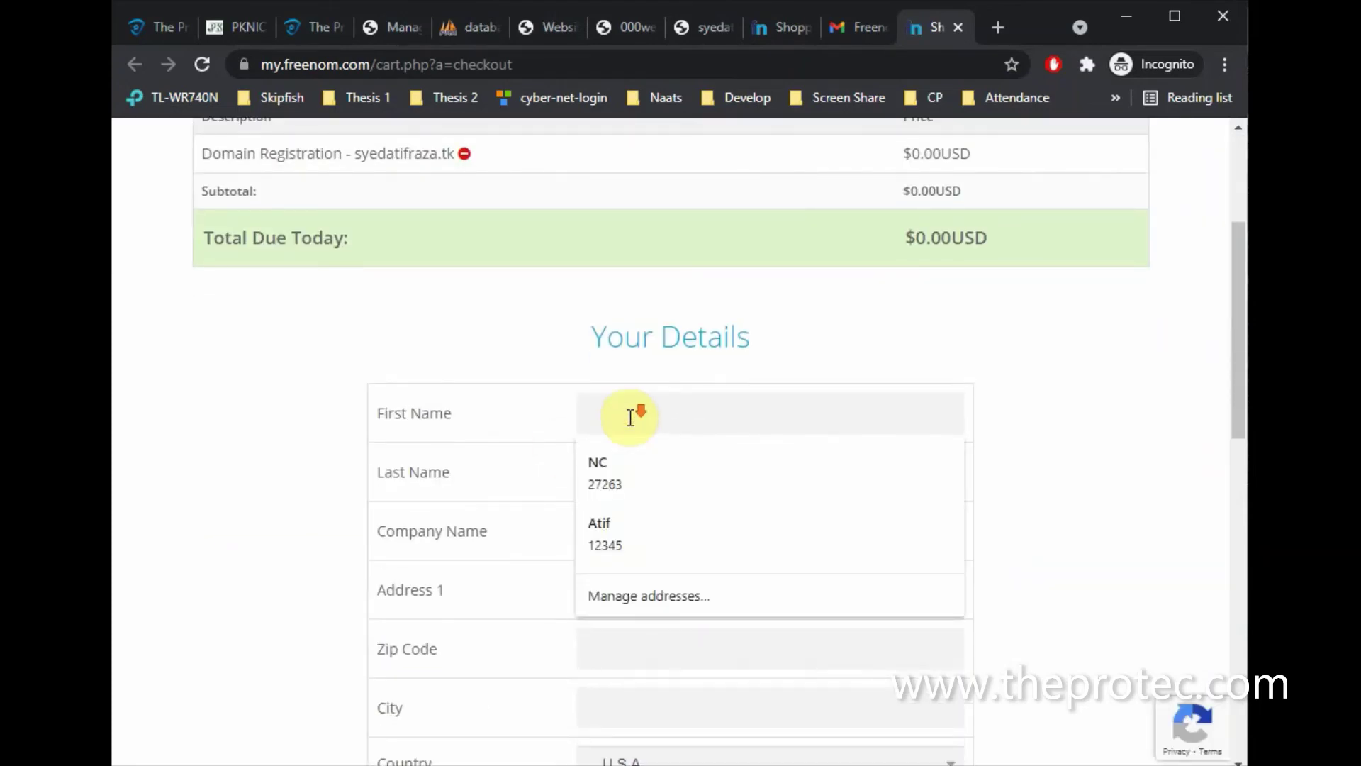
scroll(630, 417, "down", 2)
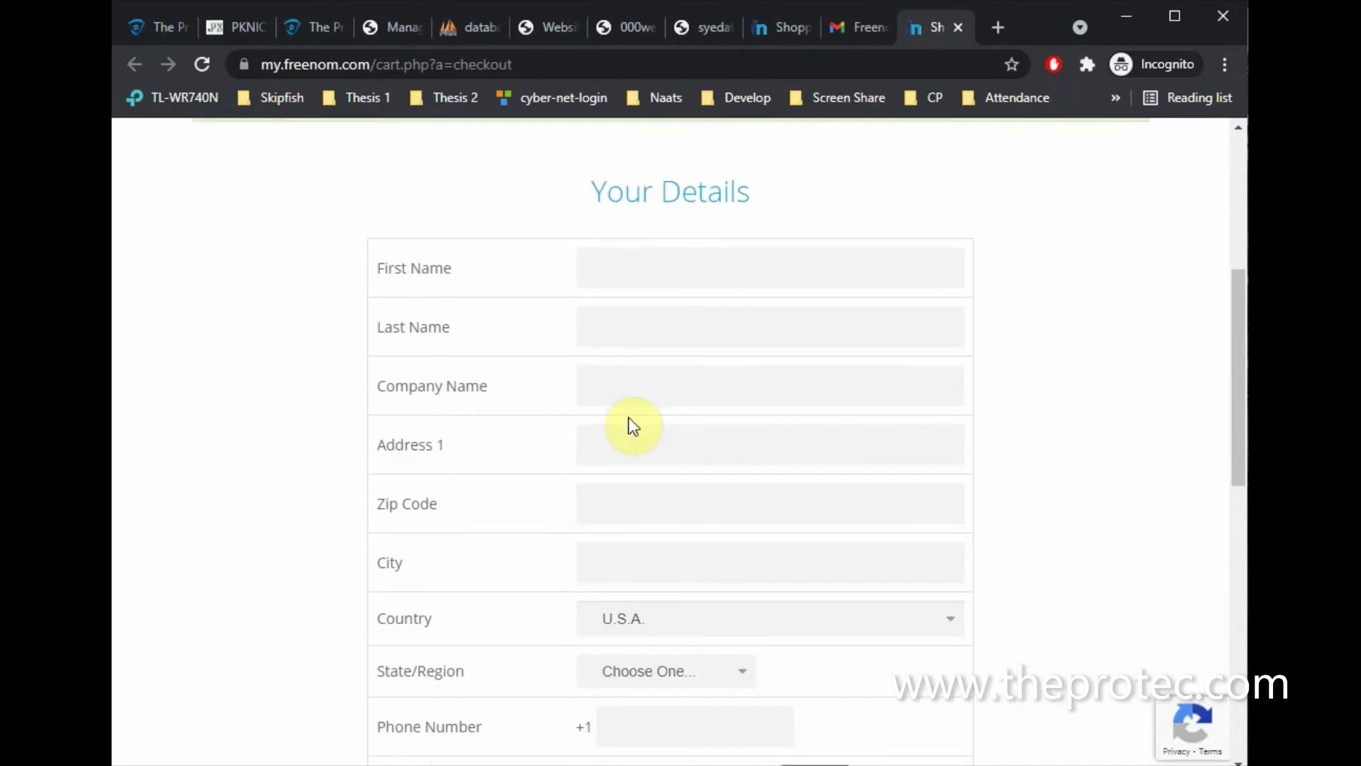
type("Syed Atif")
key("Tab")
type("Raza")
key("Tab")
type("CZ")
key("Tab")
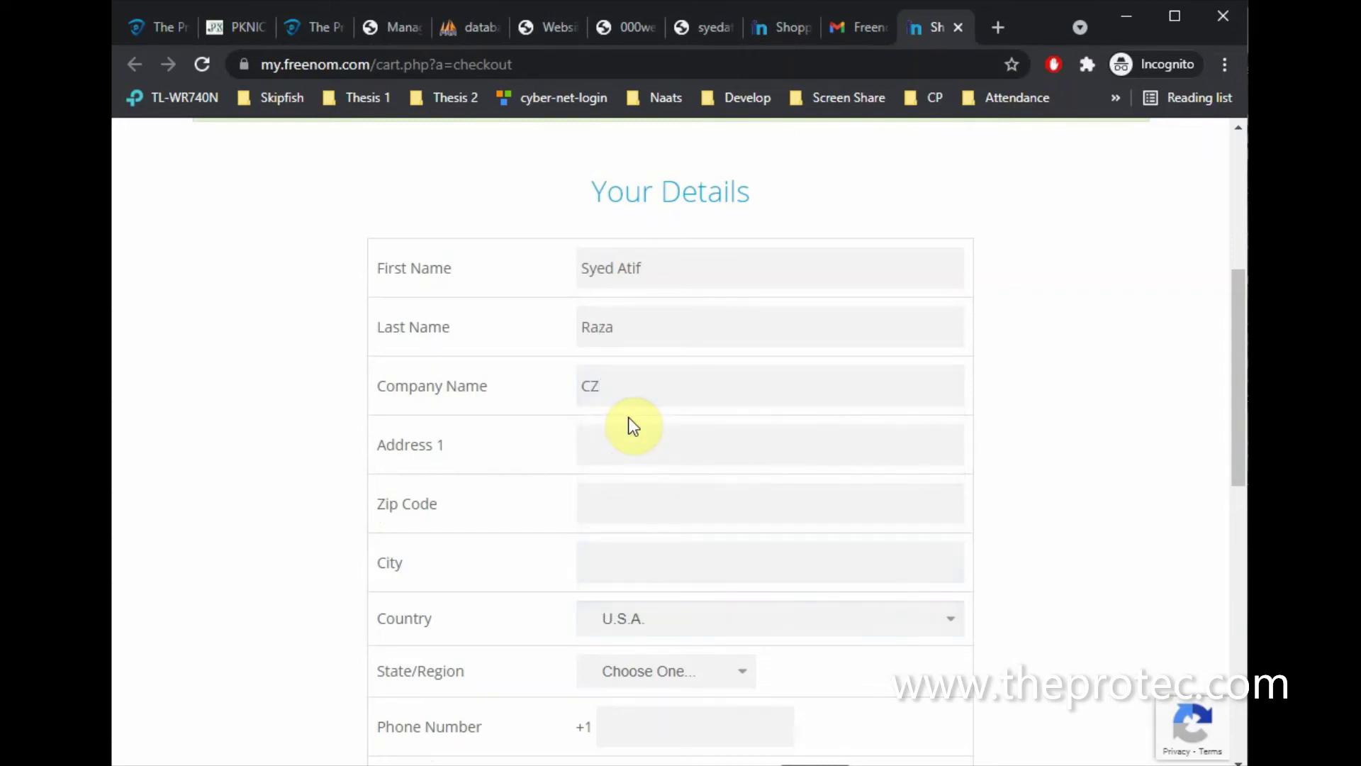
type("Karach")
key("Tab")
type("12345")
key("Tab")
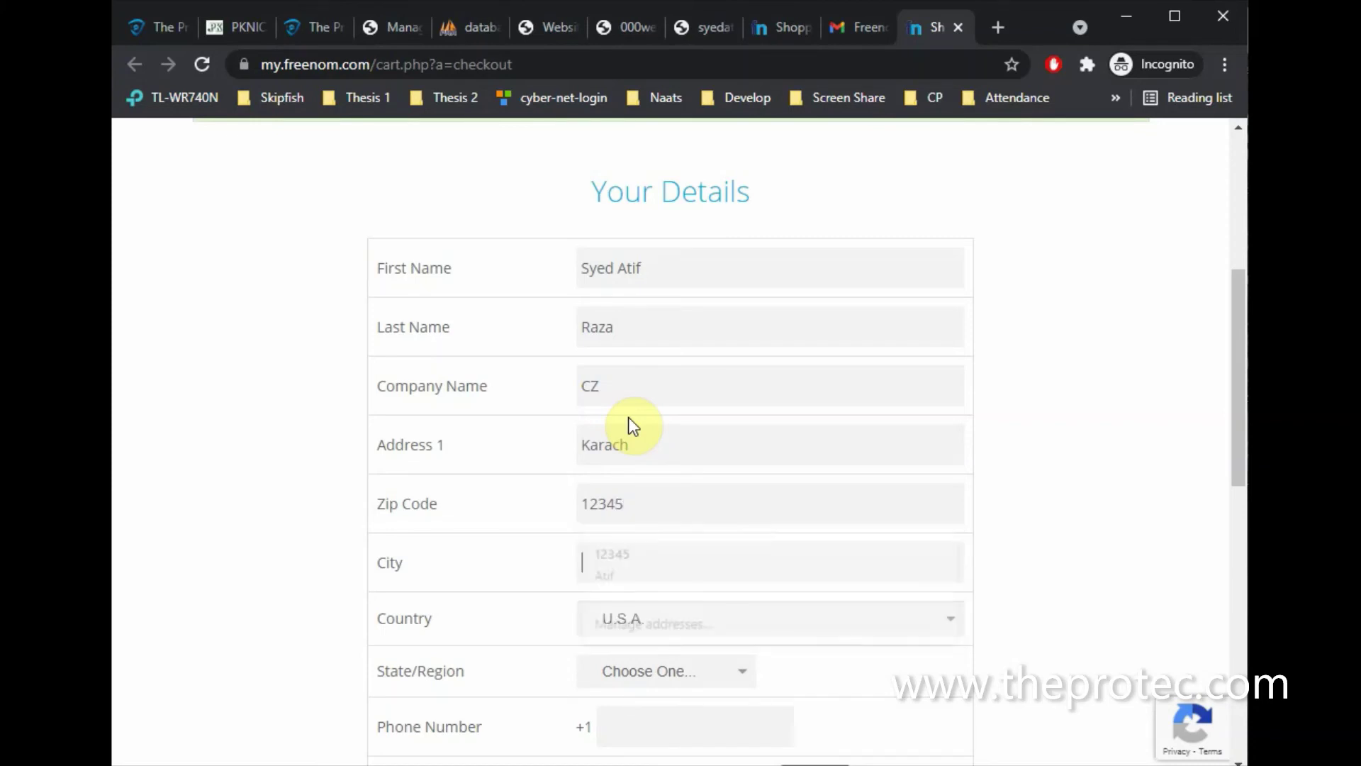
scroll(633, 425, "down", 1)
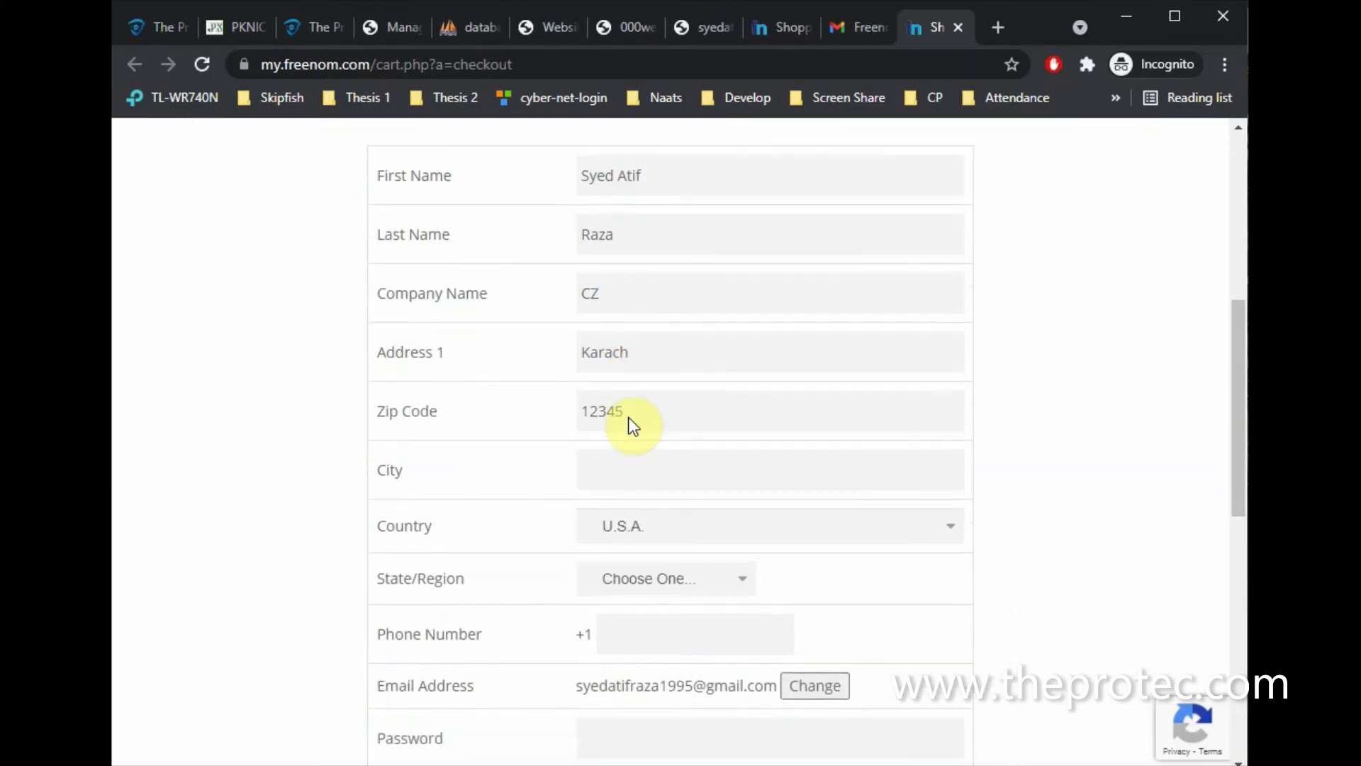
type("Karachi")
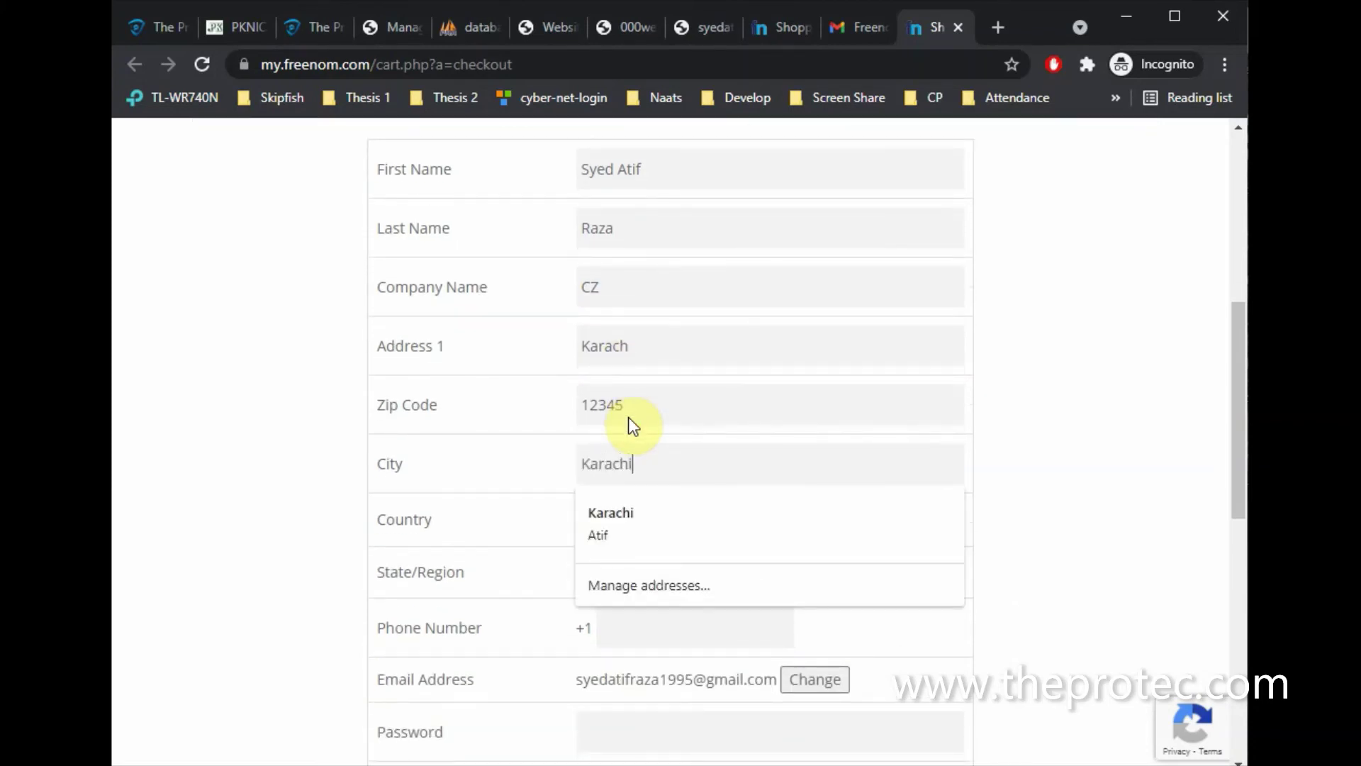
key("Tab")
key("p")
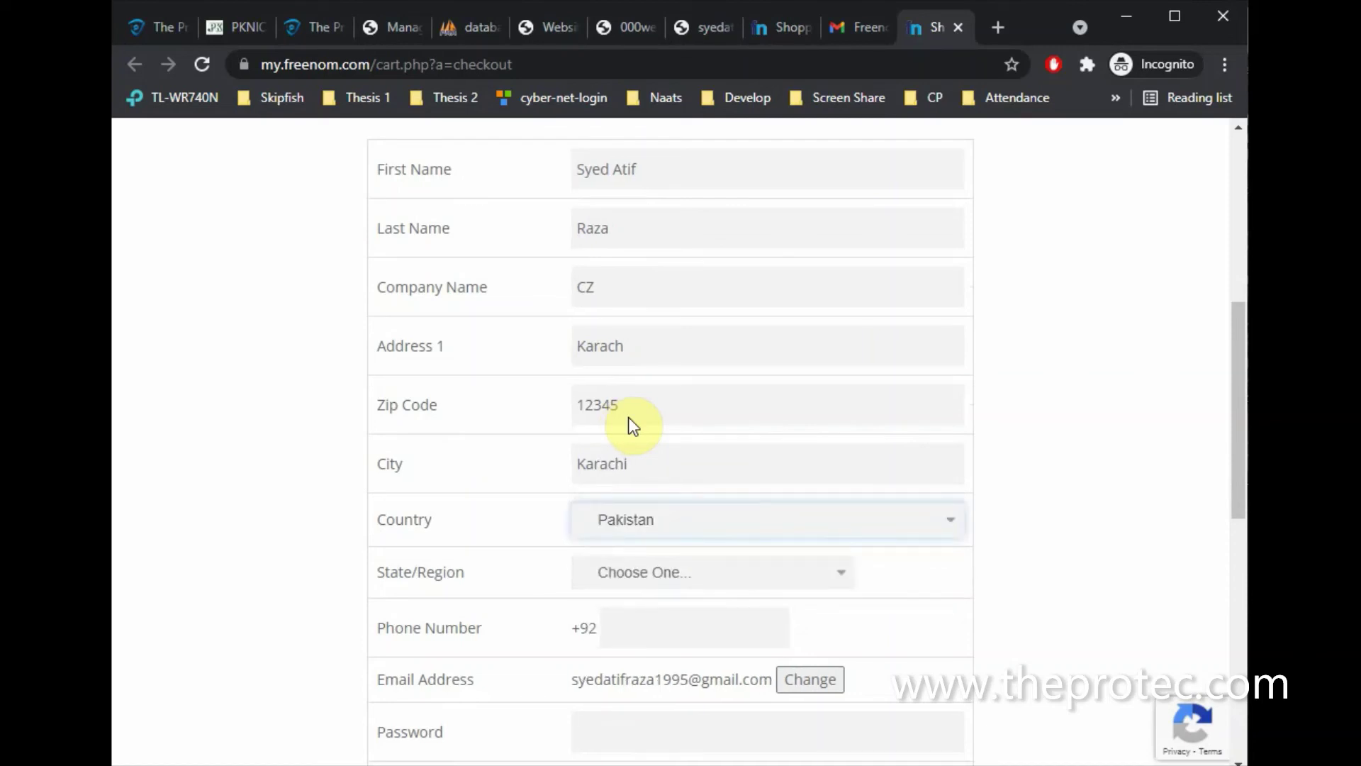
key("Tab")
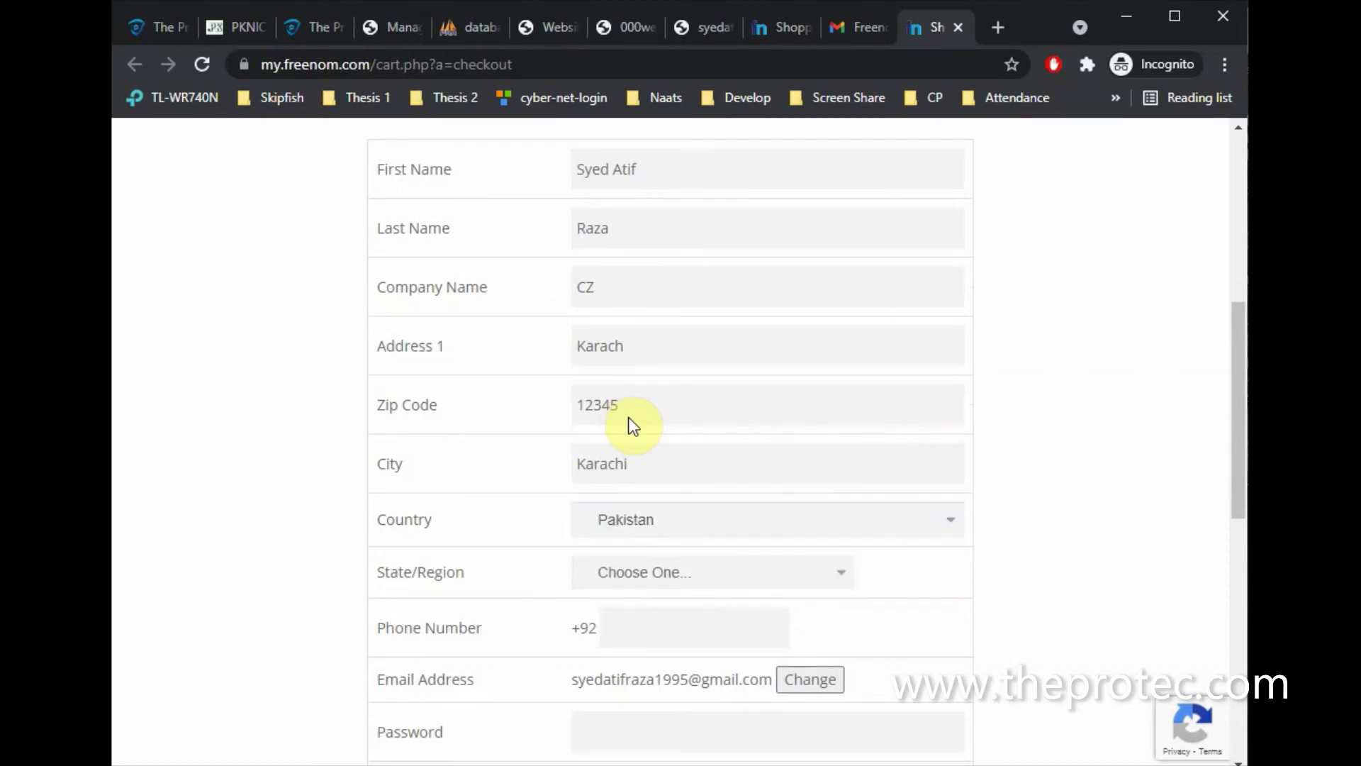
Set the state/region to Sindh
key("shift+Tab")
left_click(691, 563)
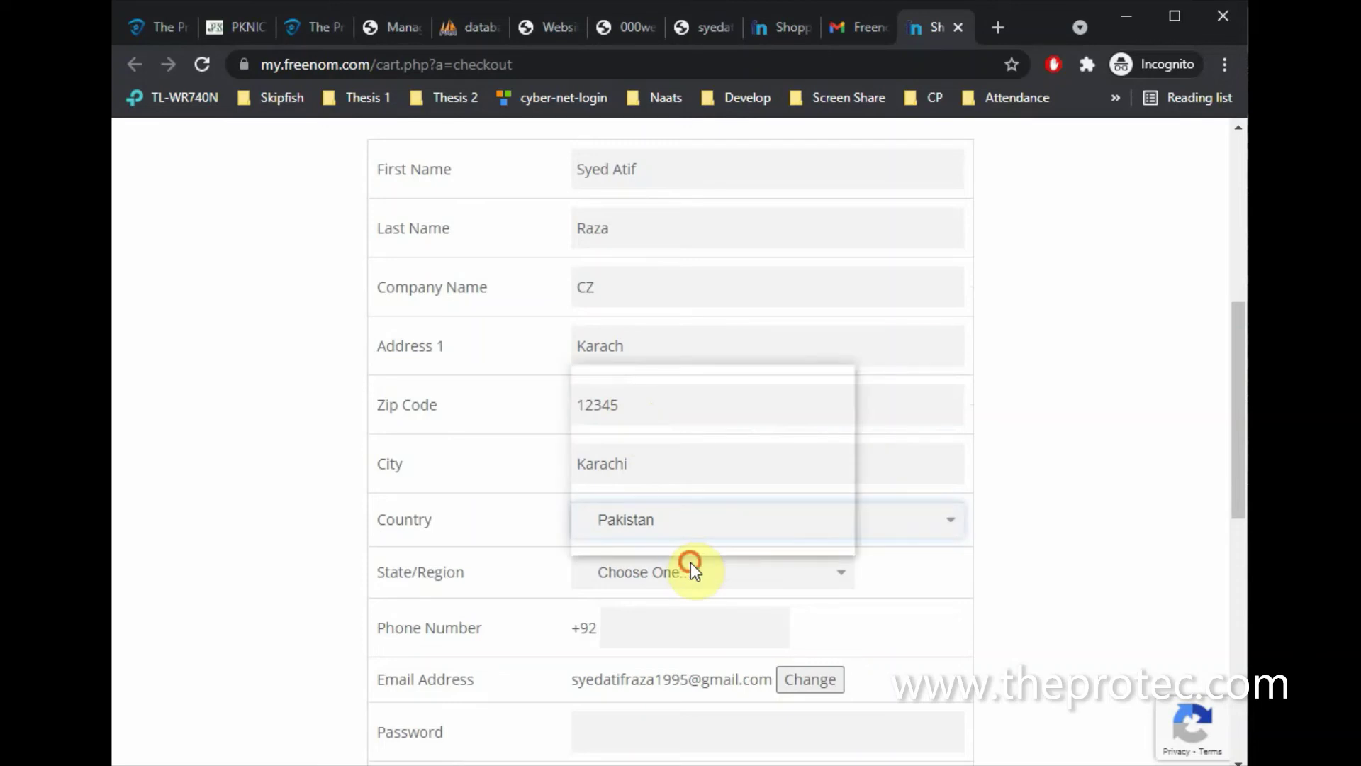
key("s")
key("Return")
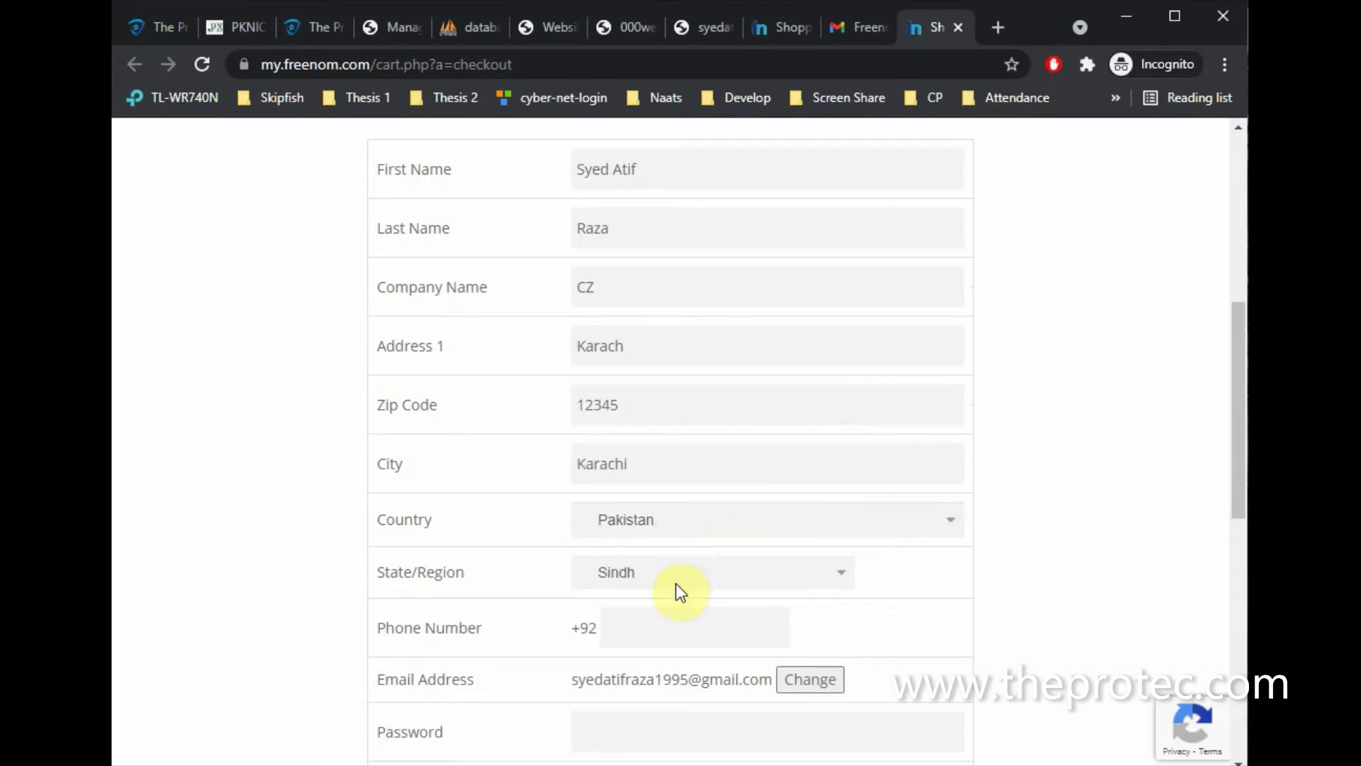
Enter the phone number and begin typing the account password
left_click(643, 628)
type("3001234567")
scroll(644, 628, "down", 2)
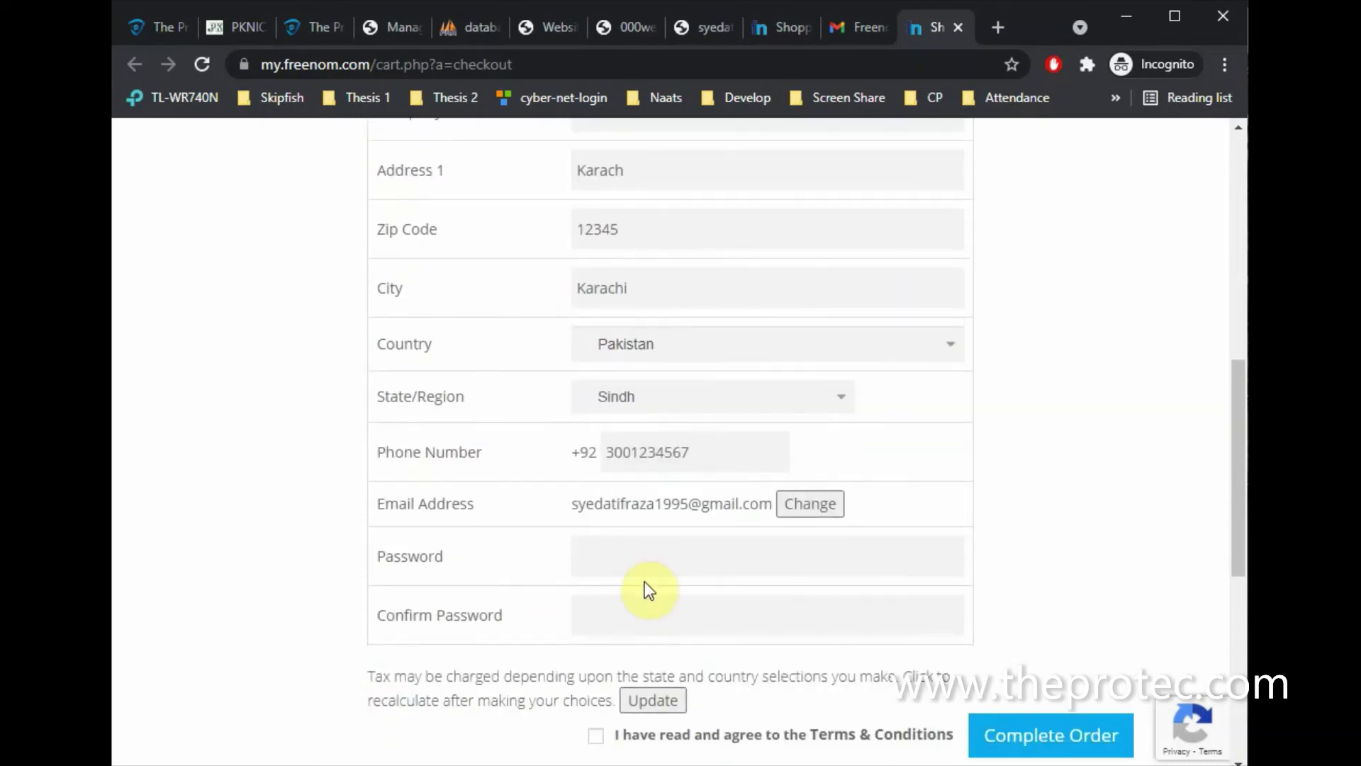
left_click(647, 558)
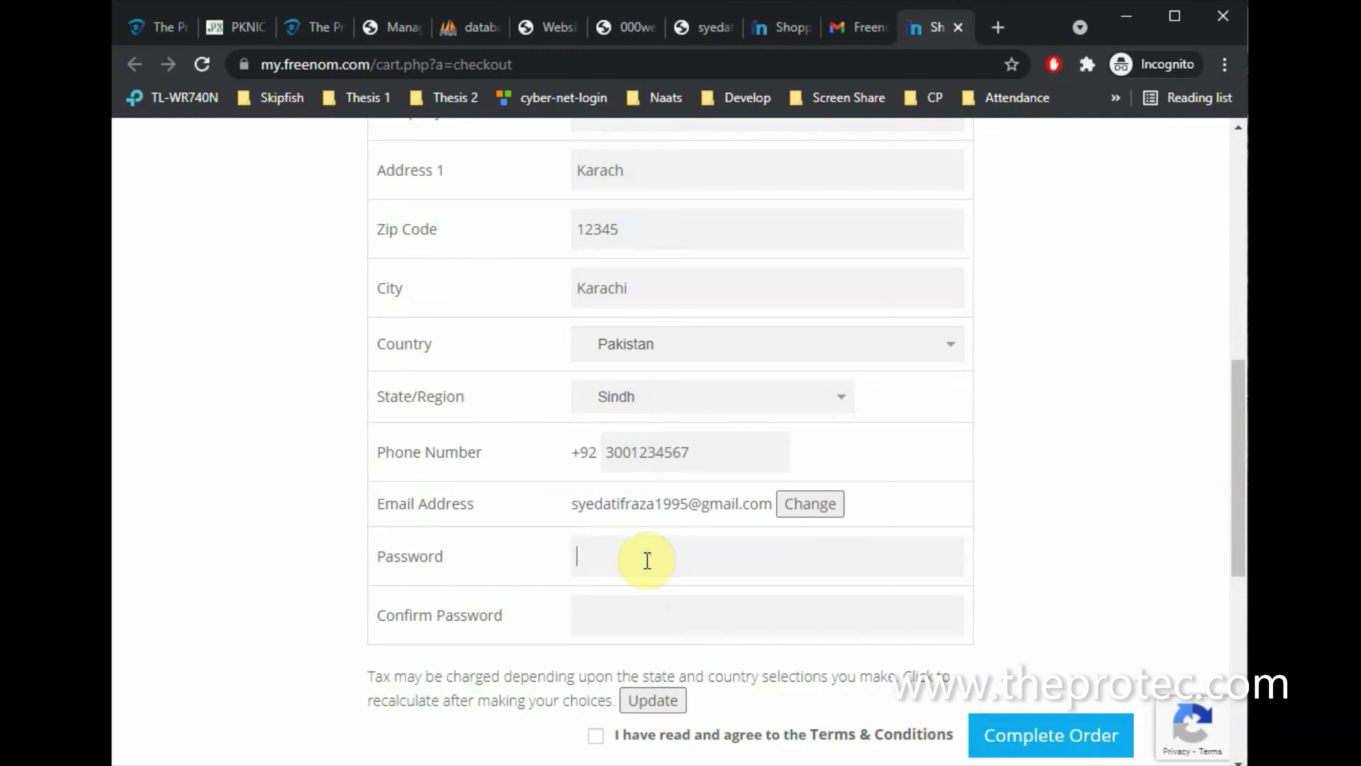
scroll(638, 567, "down", 2)
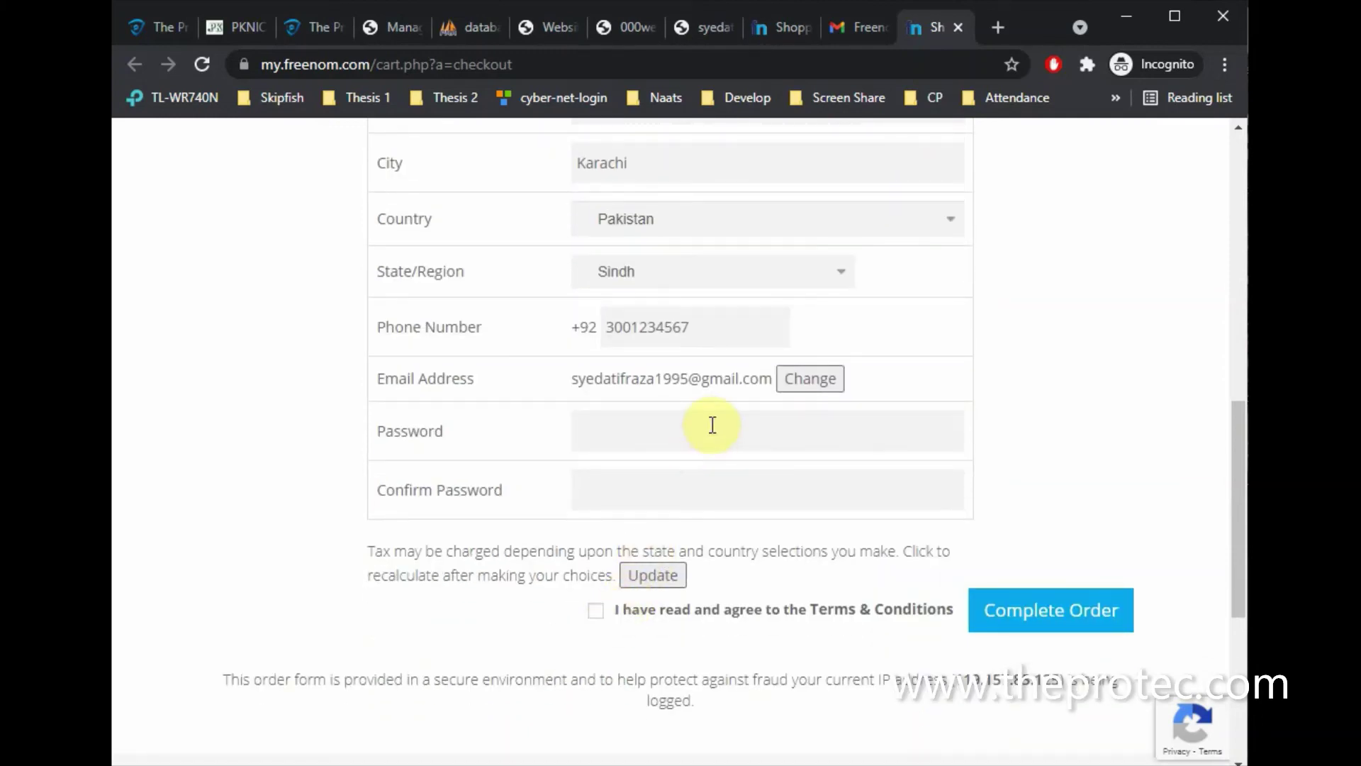
type("•••••")
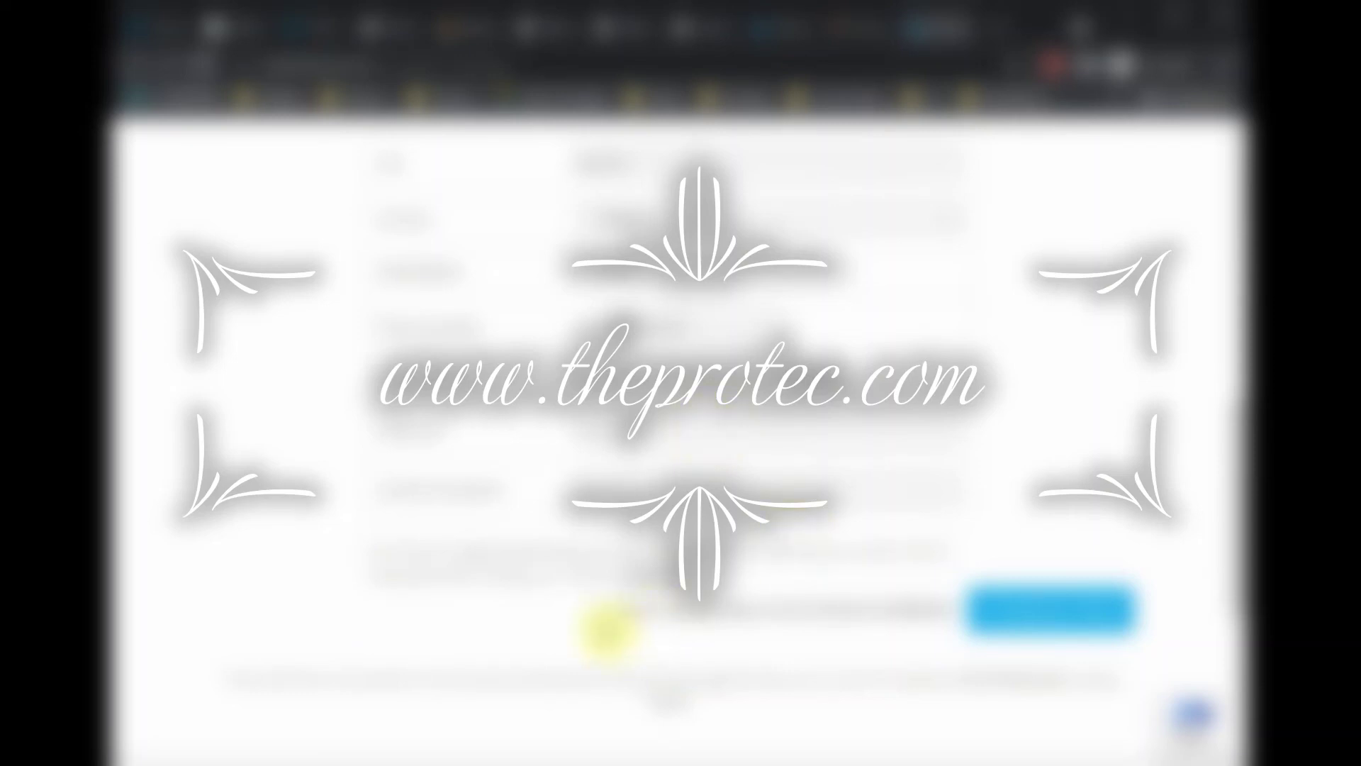
scroll(598, 624, "down", 3)
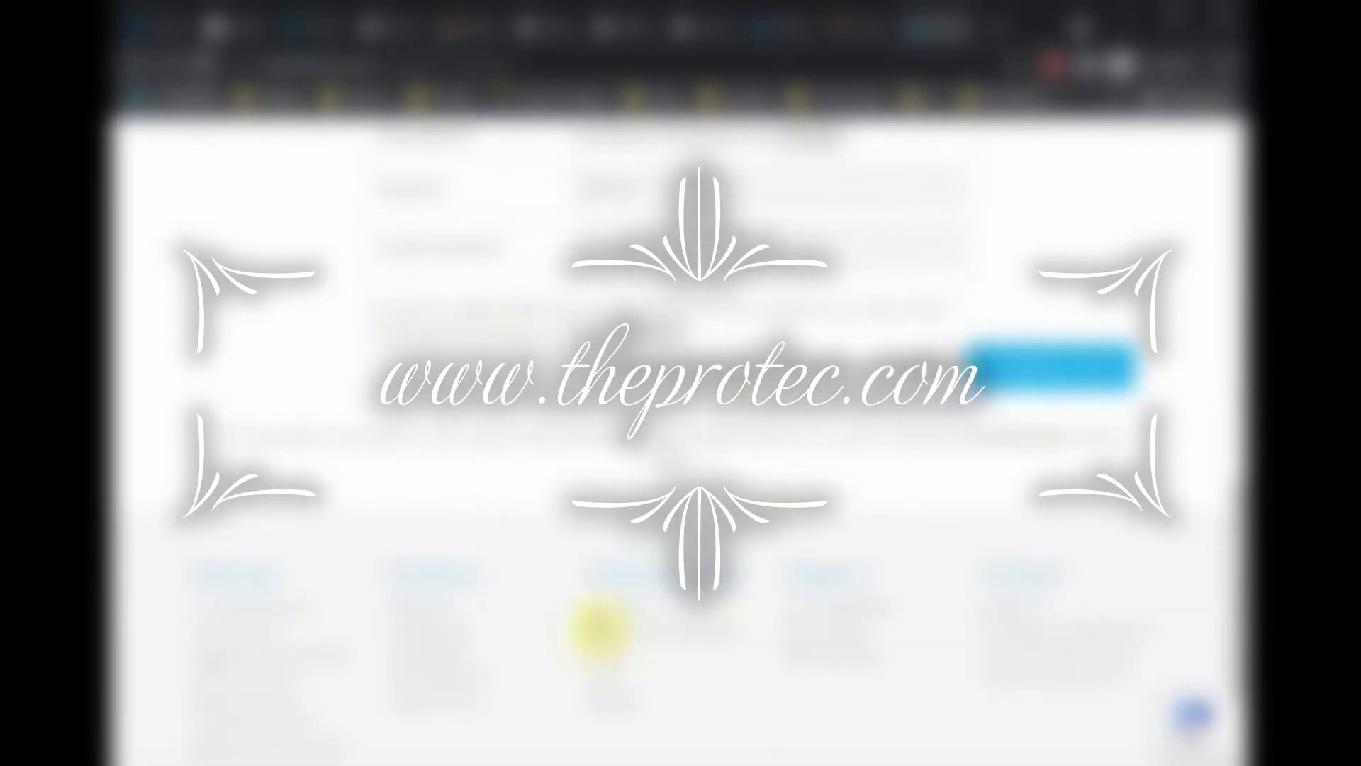
scroll(599, 625, "up", 2)
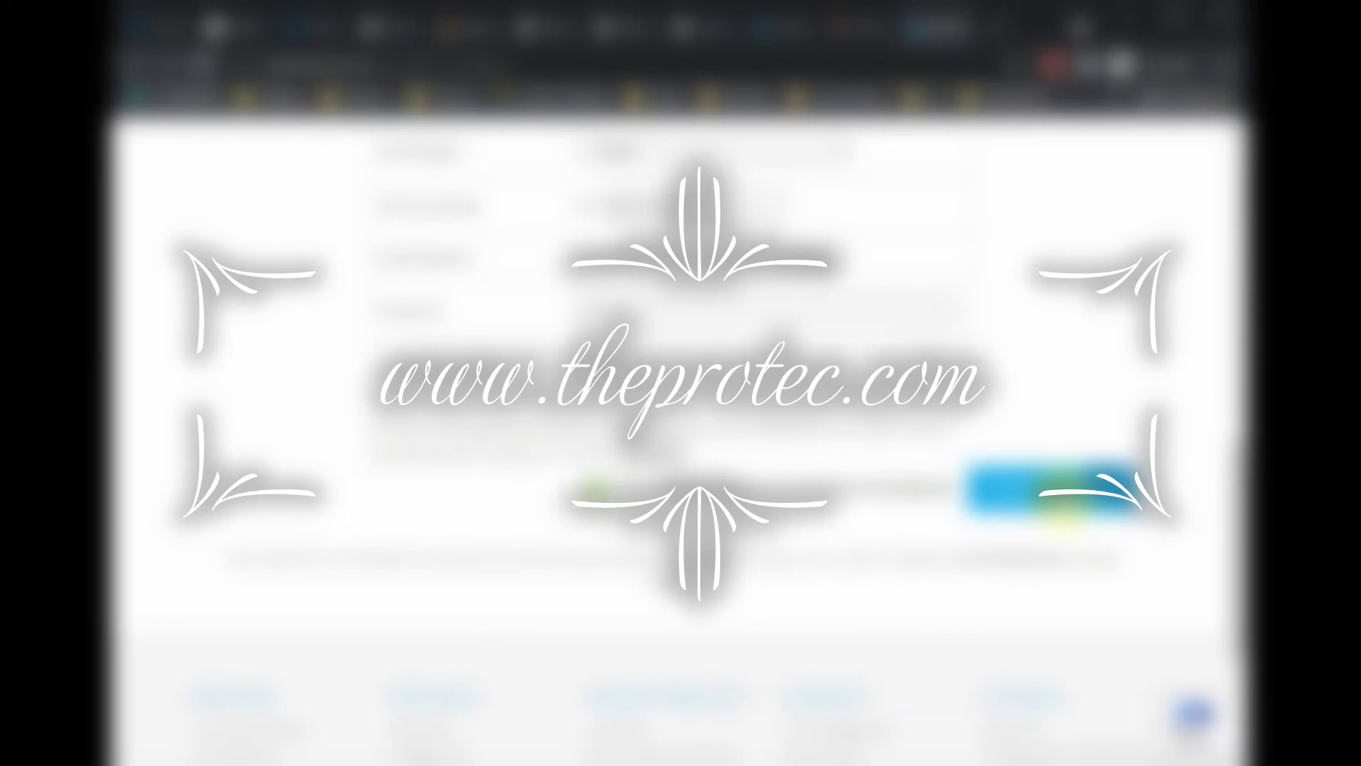
Accept the Terms & Conditions and complete the free .tk domain order
scroll(1056, 489, "down", 3)
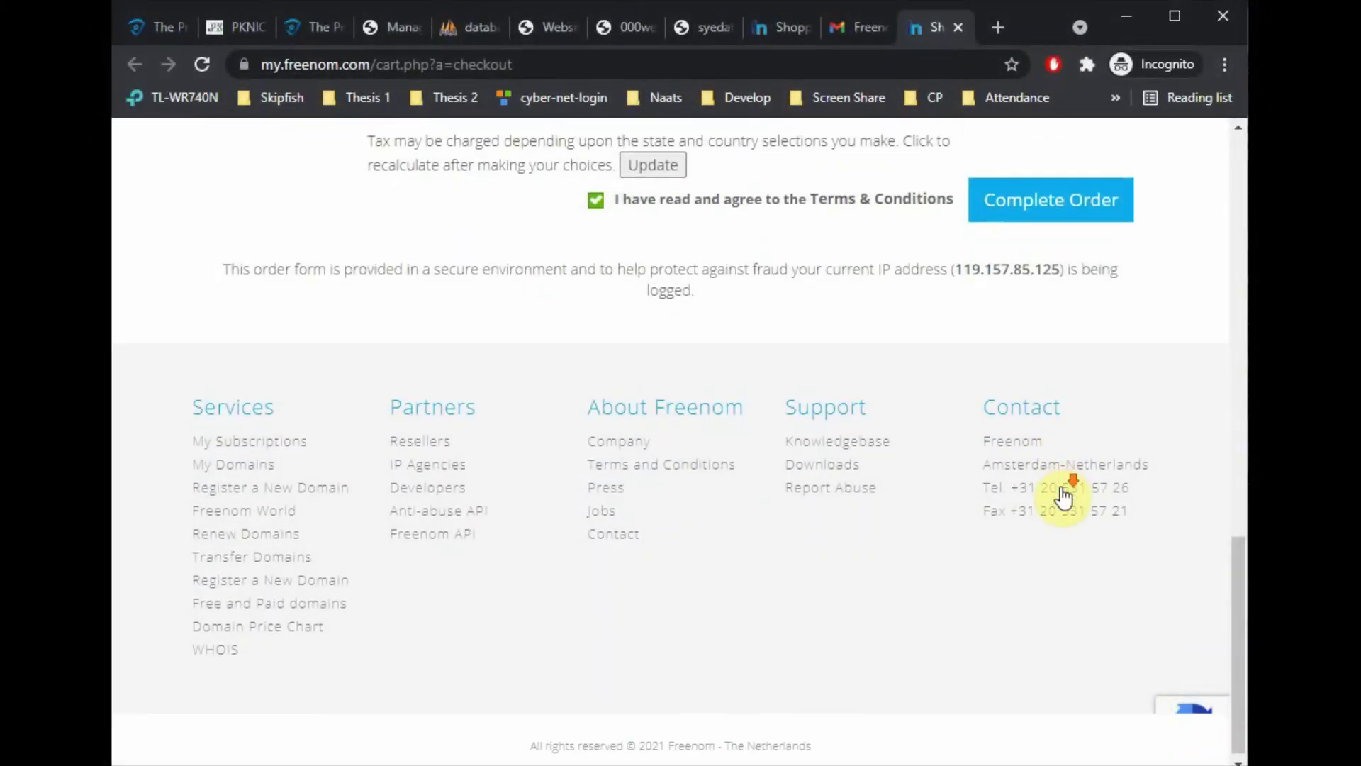
left_click(1028, 212)
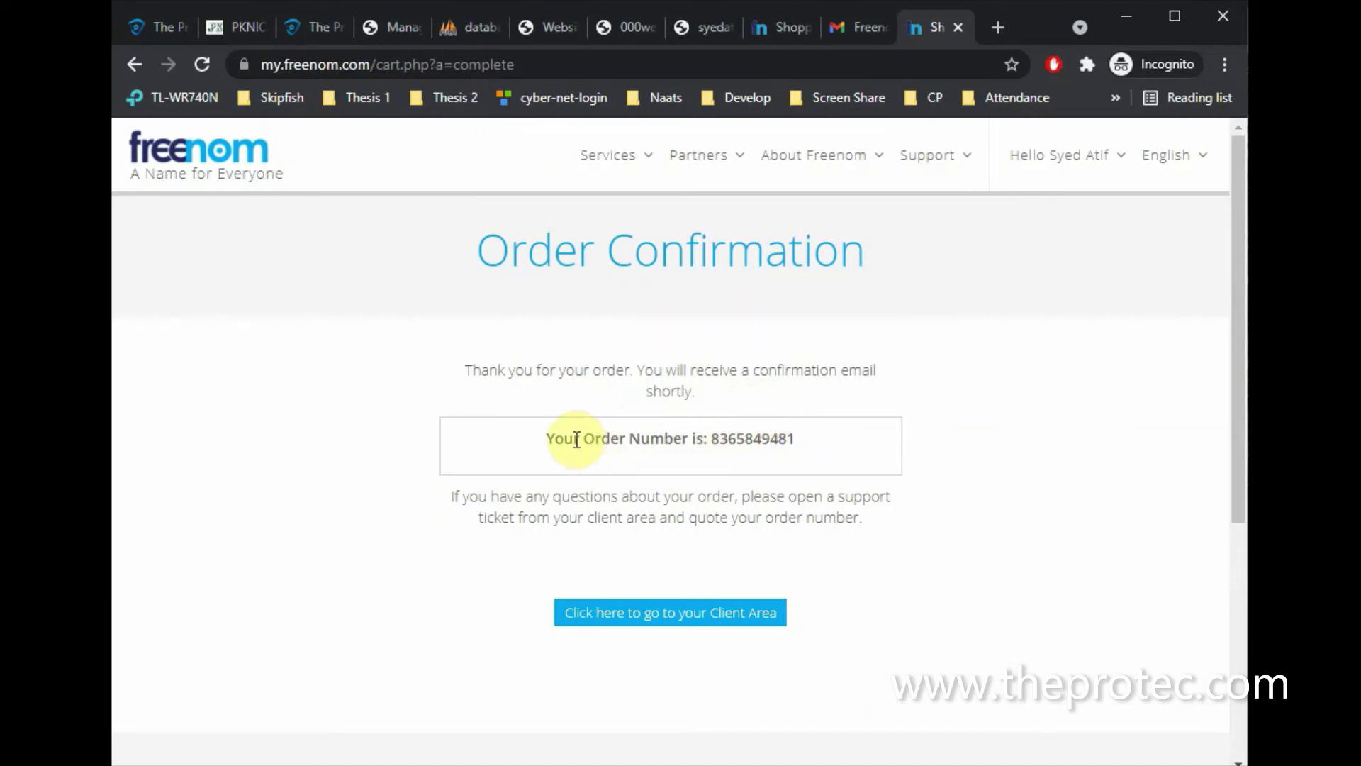
Go to the client area and strip the query string from the URL to reach Login
left_click_drag(576, 440, 827, 437)
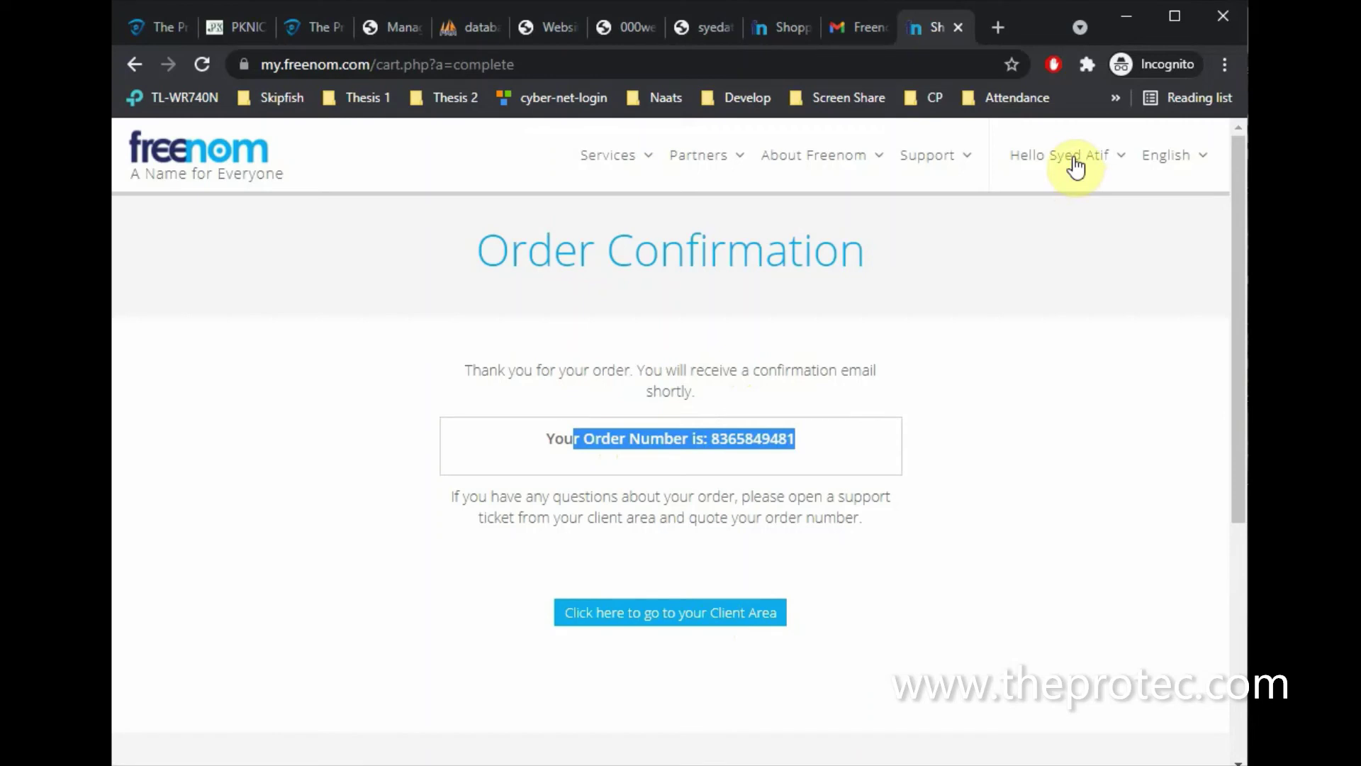
left_click(685, 616)
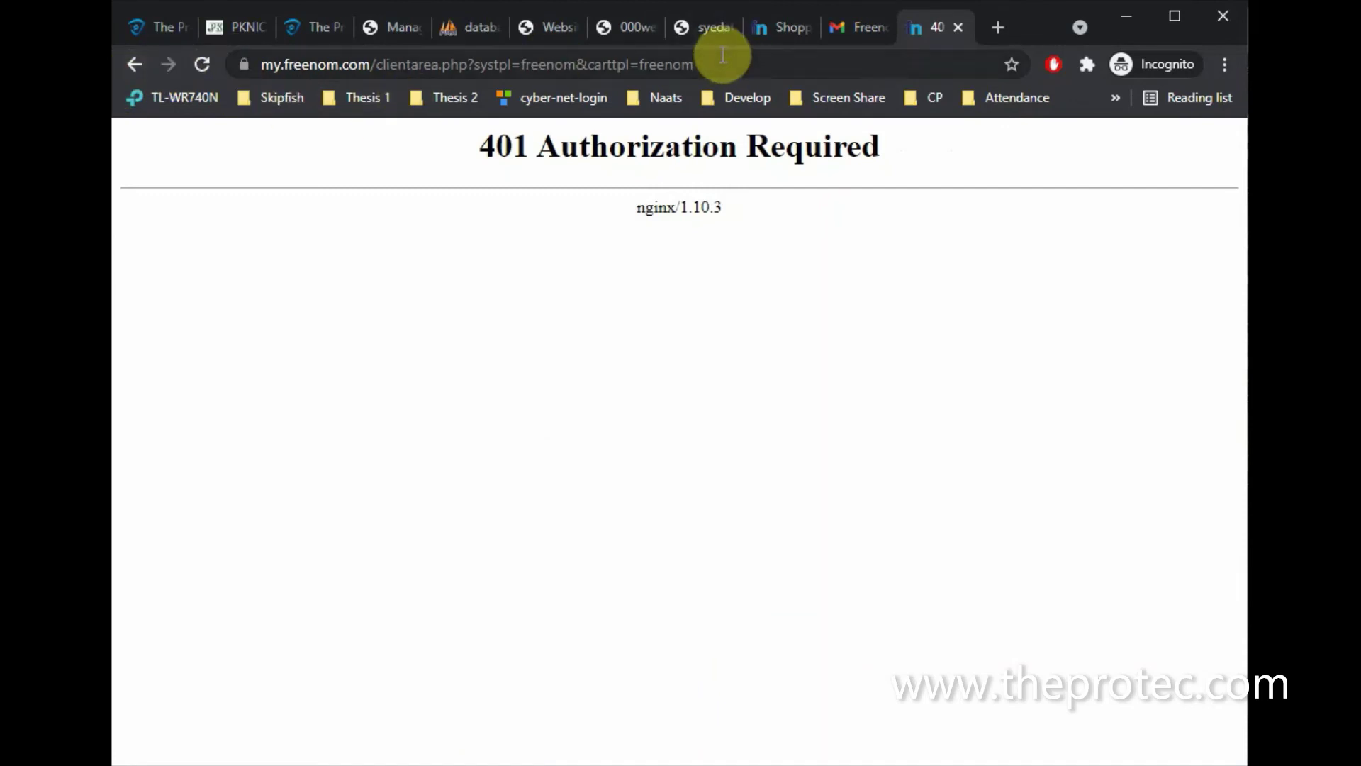
left_click_drag(694, 63, 463, 65)
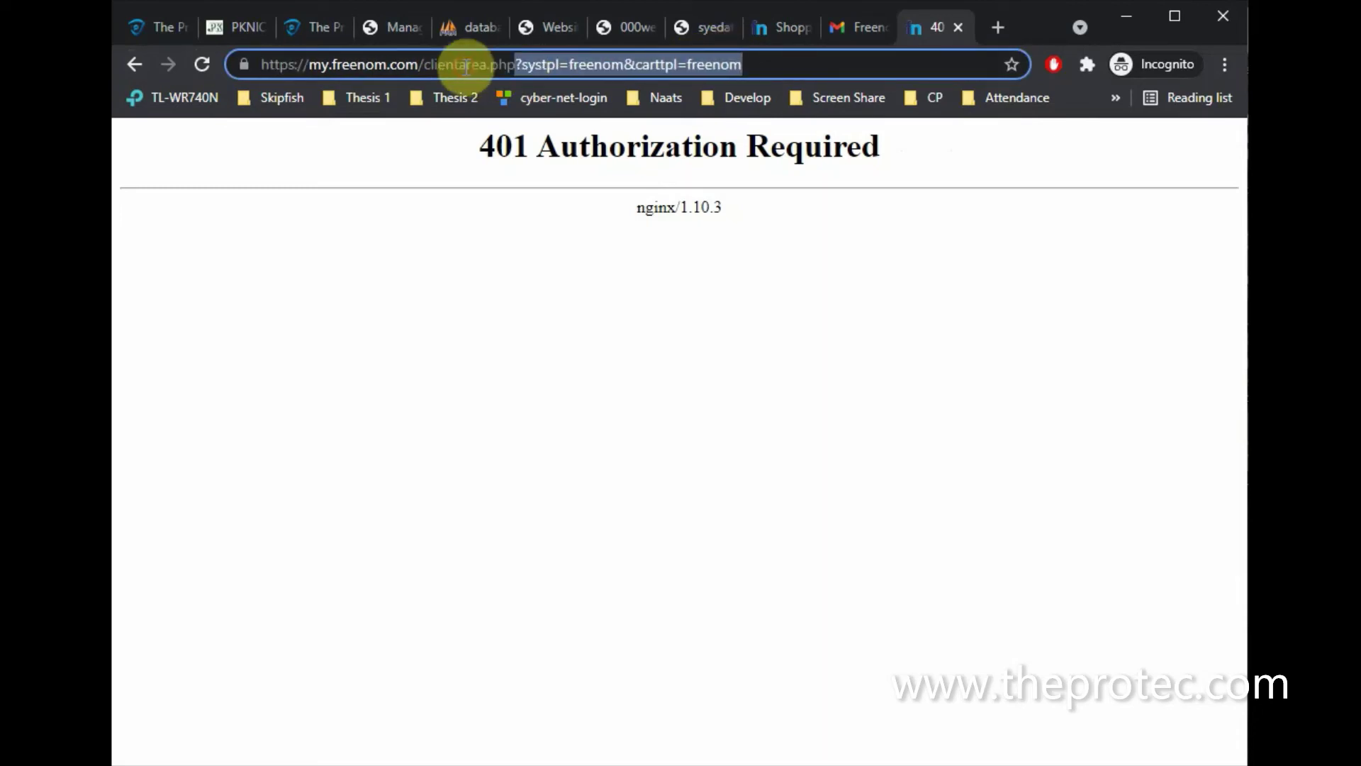
key("BackSpace")
key("Return")
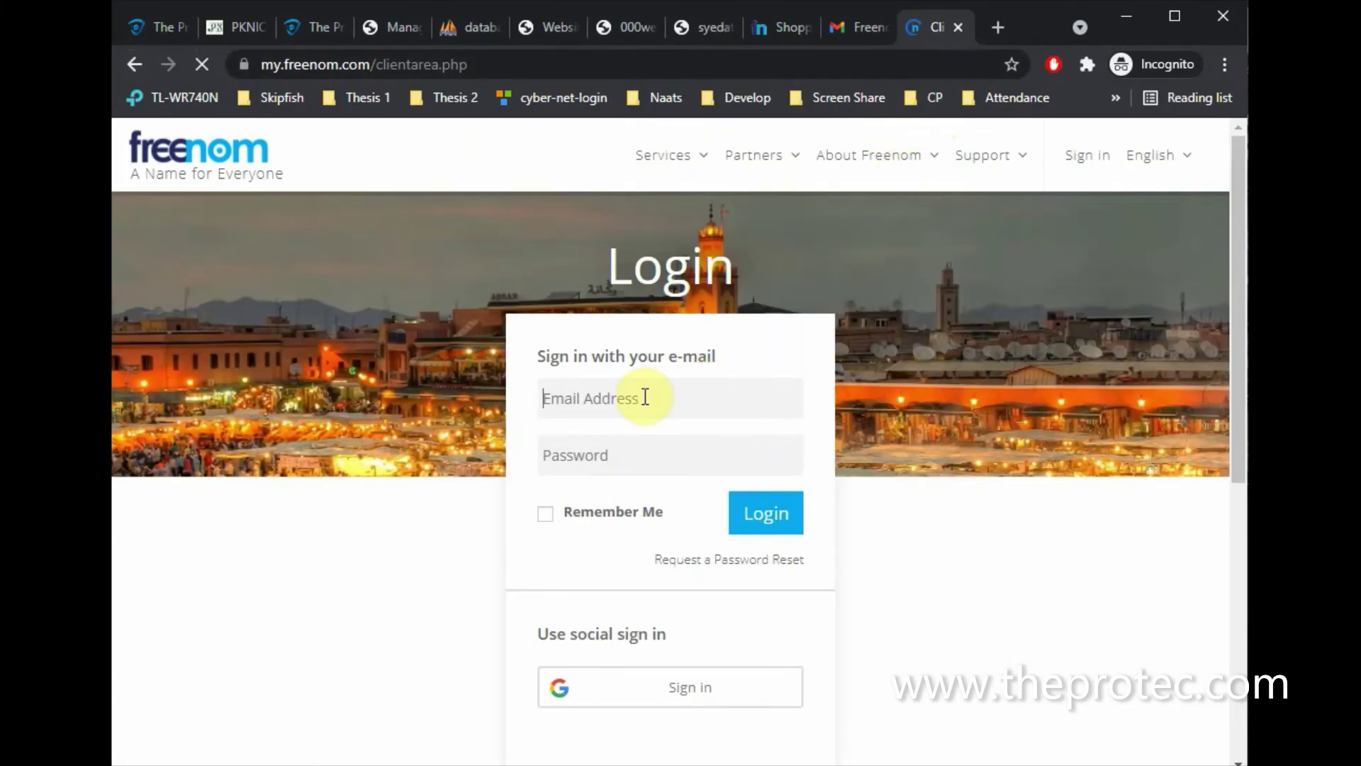
Log in to the Freenom client area with the account e-mail and password
left_click(641, 395)
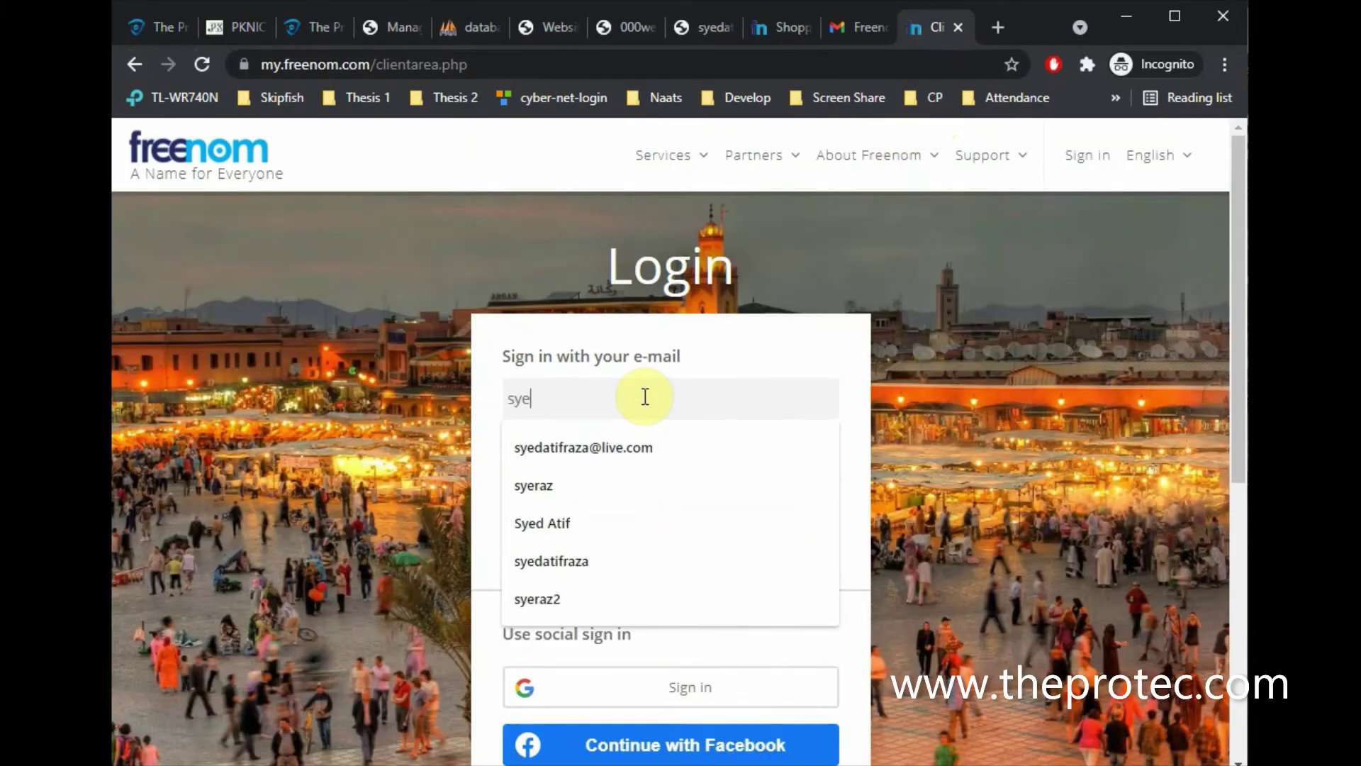
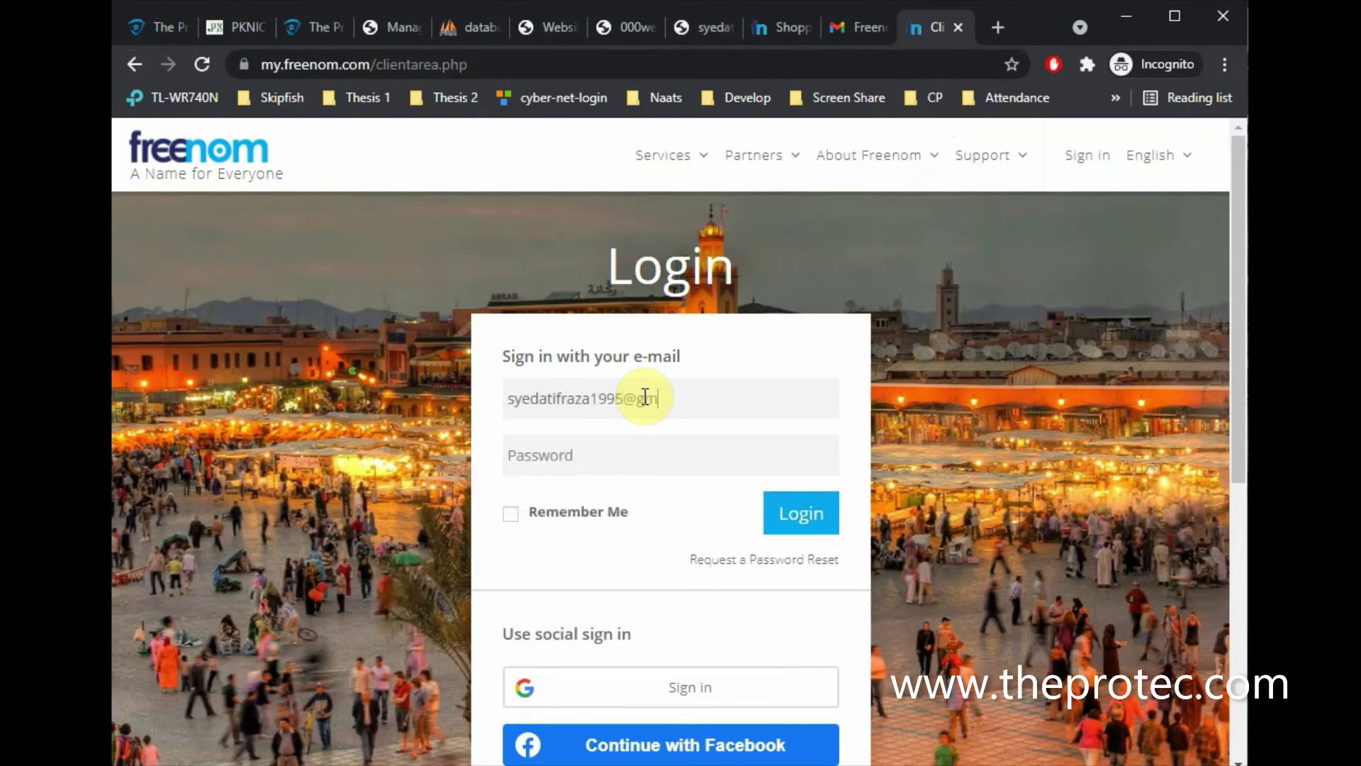
key("Tab")
type("••••••••")
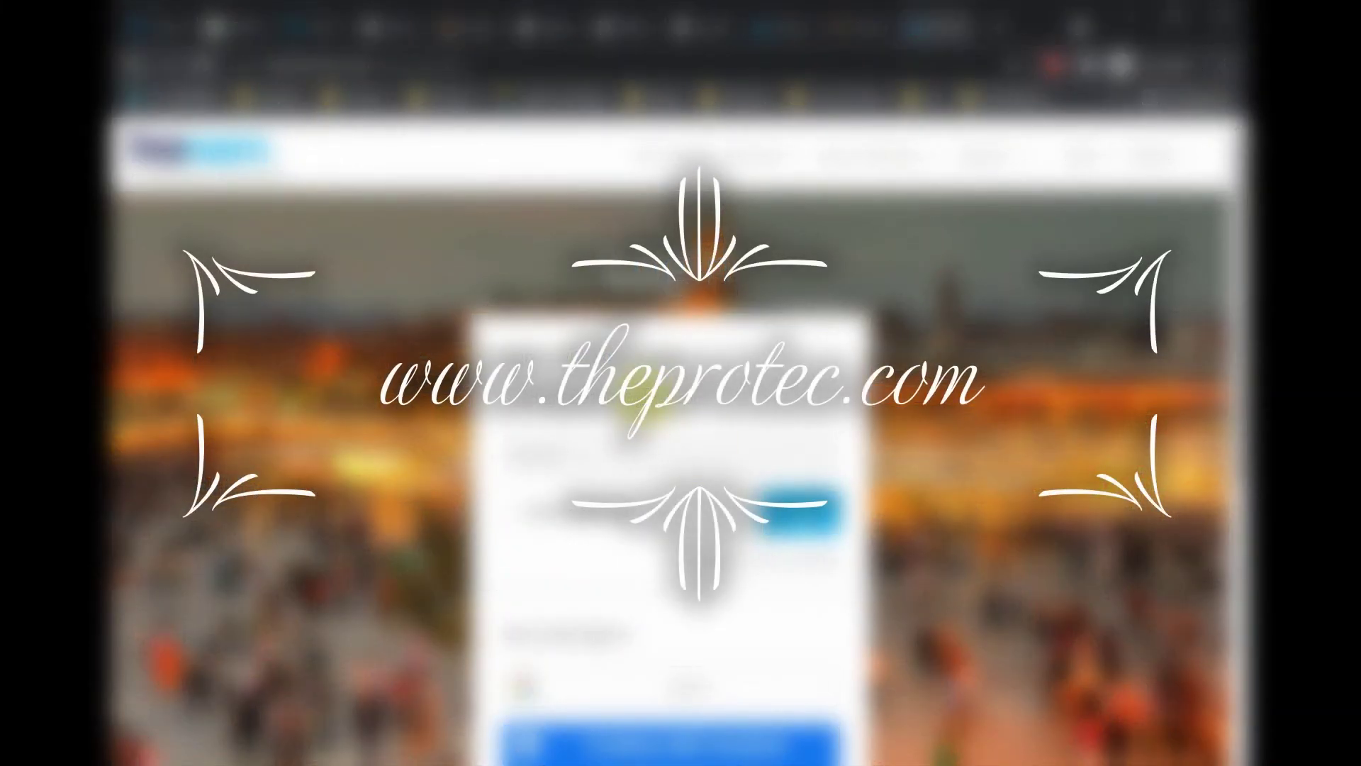
left_click(803, 524)
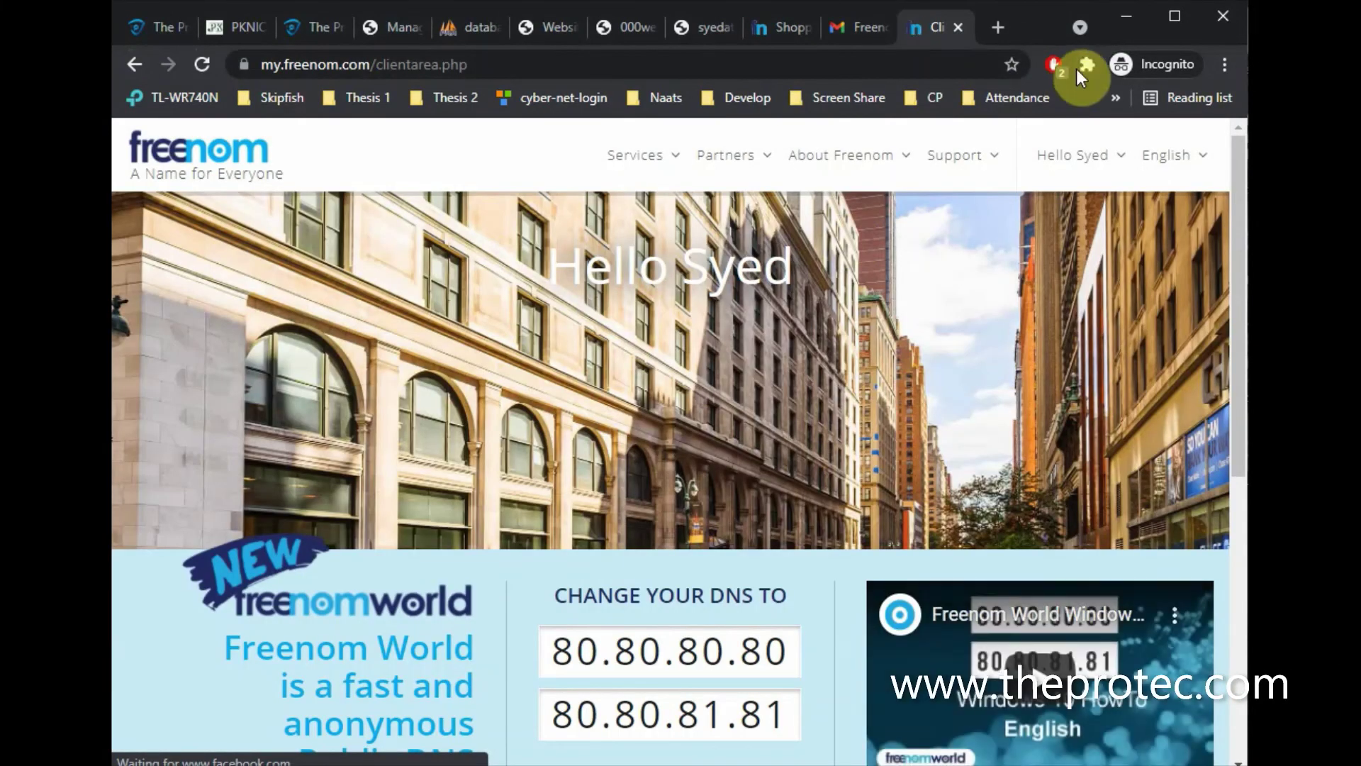
Return to the Freenom page and open the Services menu
left_click(1128, 765)
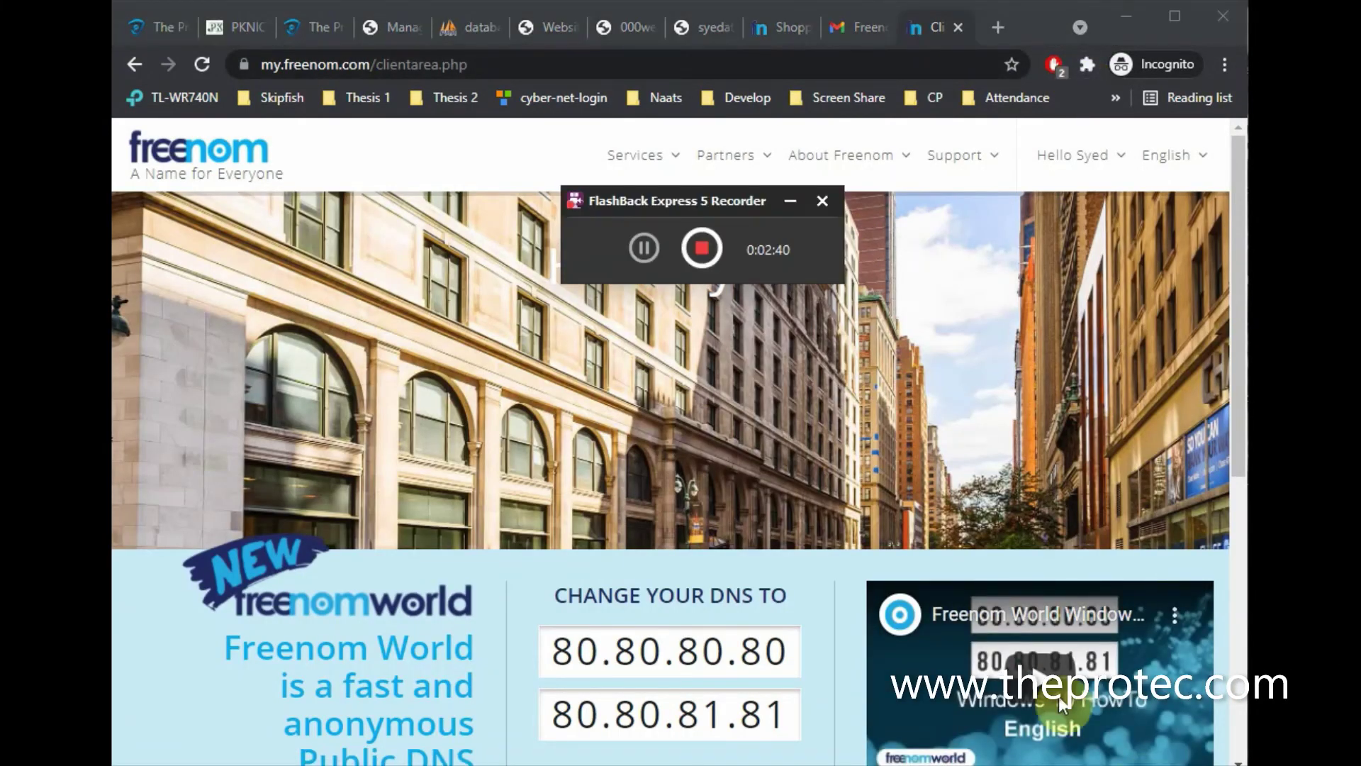
left_click(542, 152)
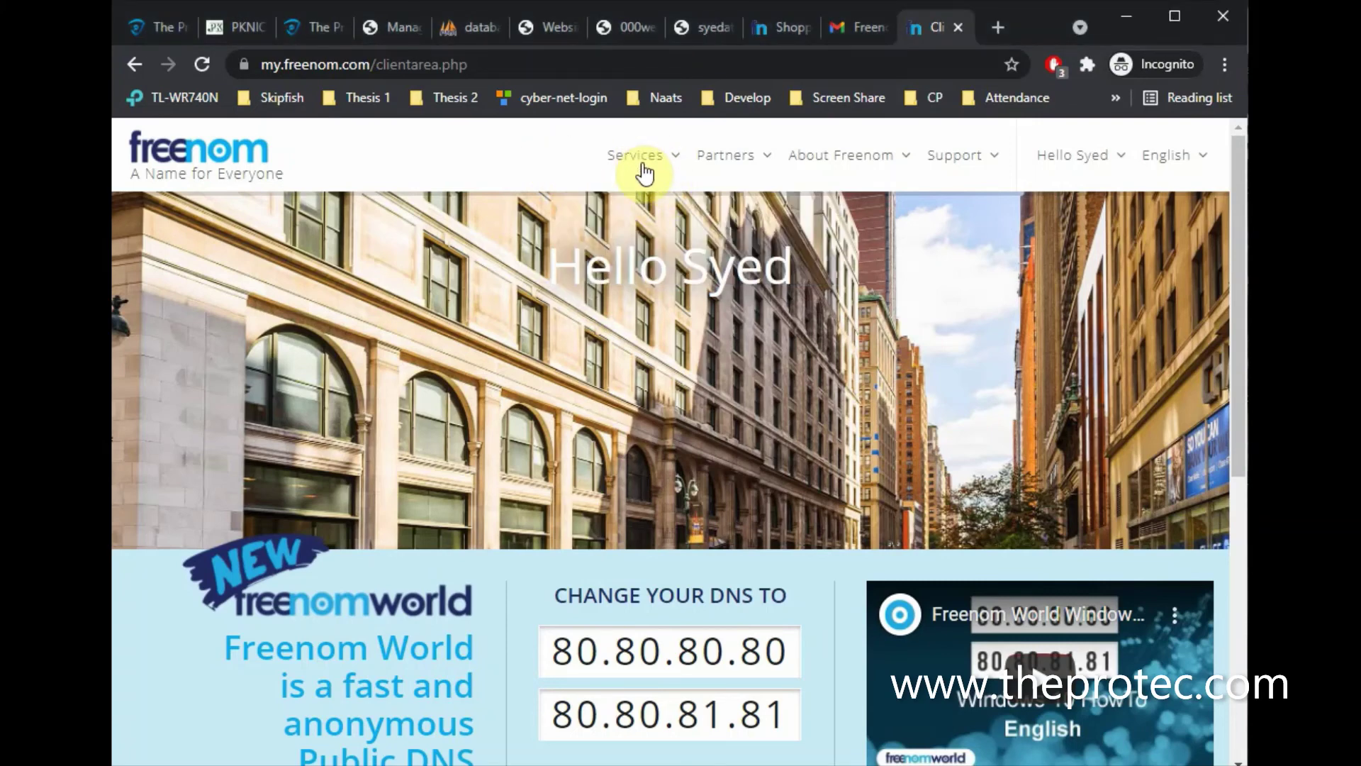
left_click(645, 164)
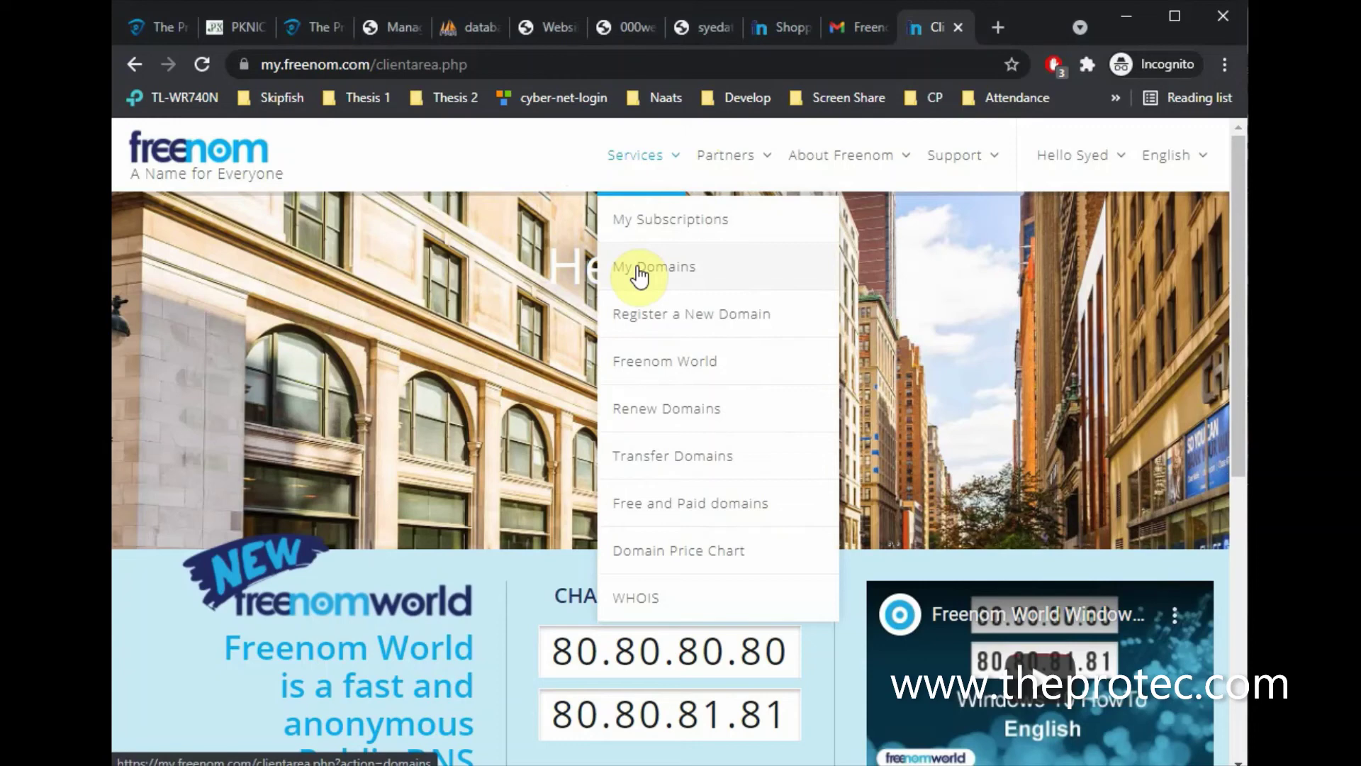
Check My Domains shows the .tk domain Active until 2022-06-10, then go to 000webhost websites
left_click(637, 265)
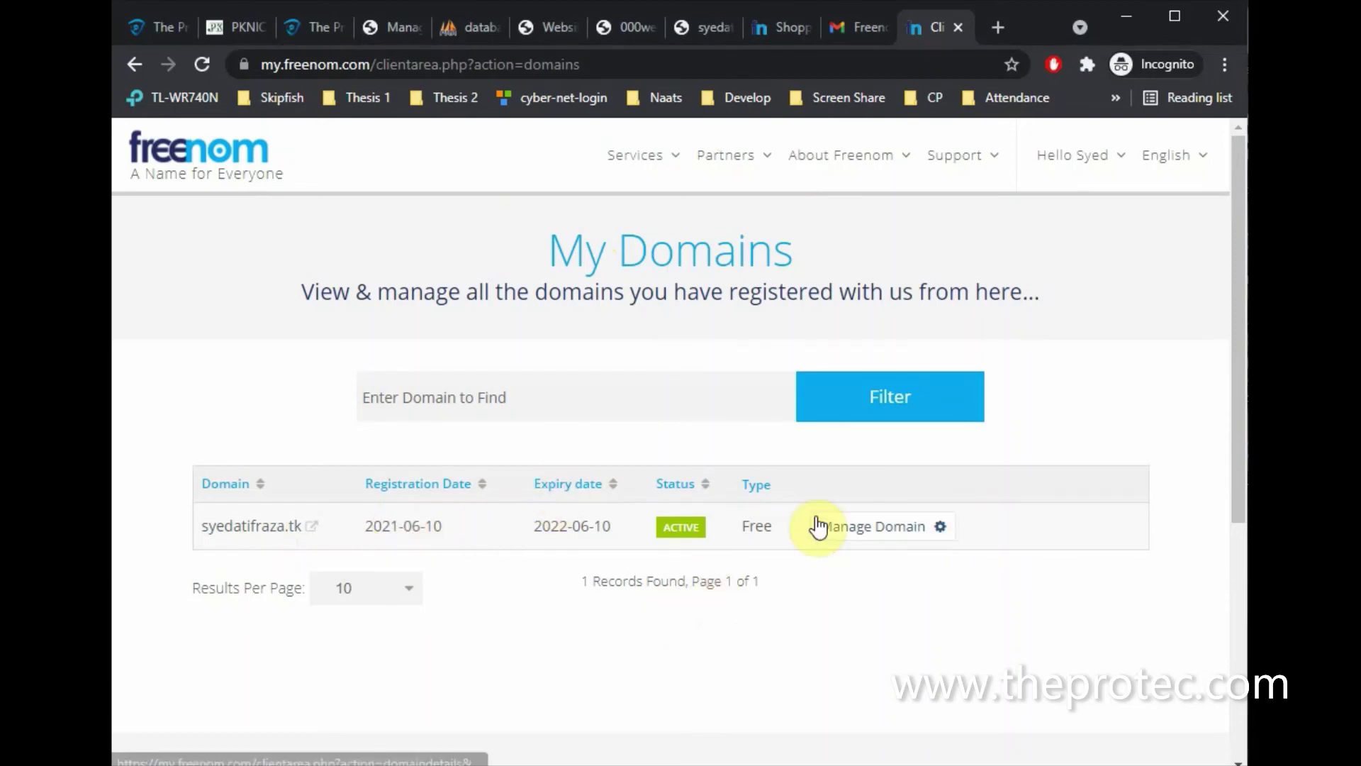
left_click(660, 152)
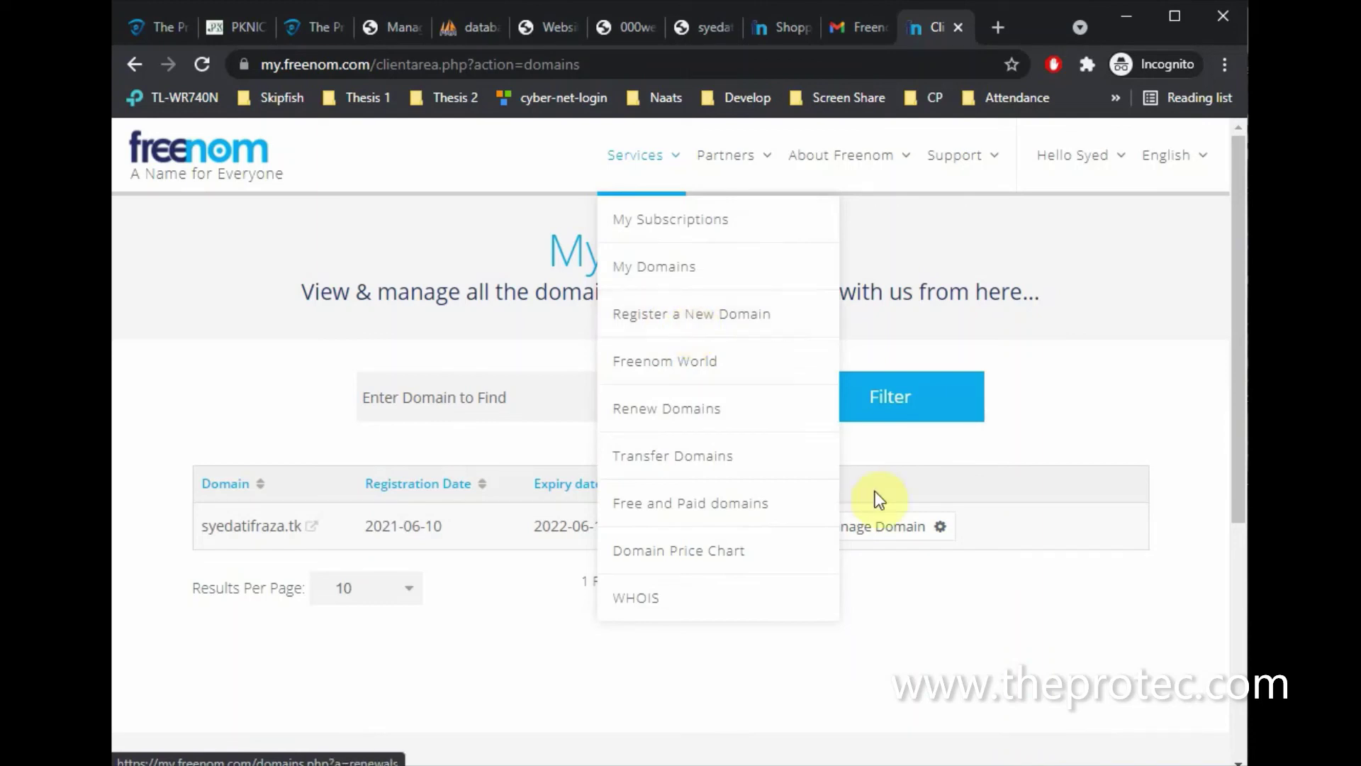
left_click(901, 593)
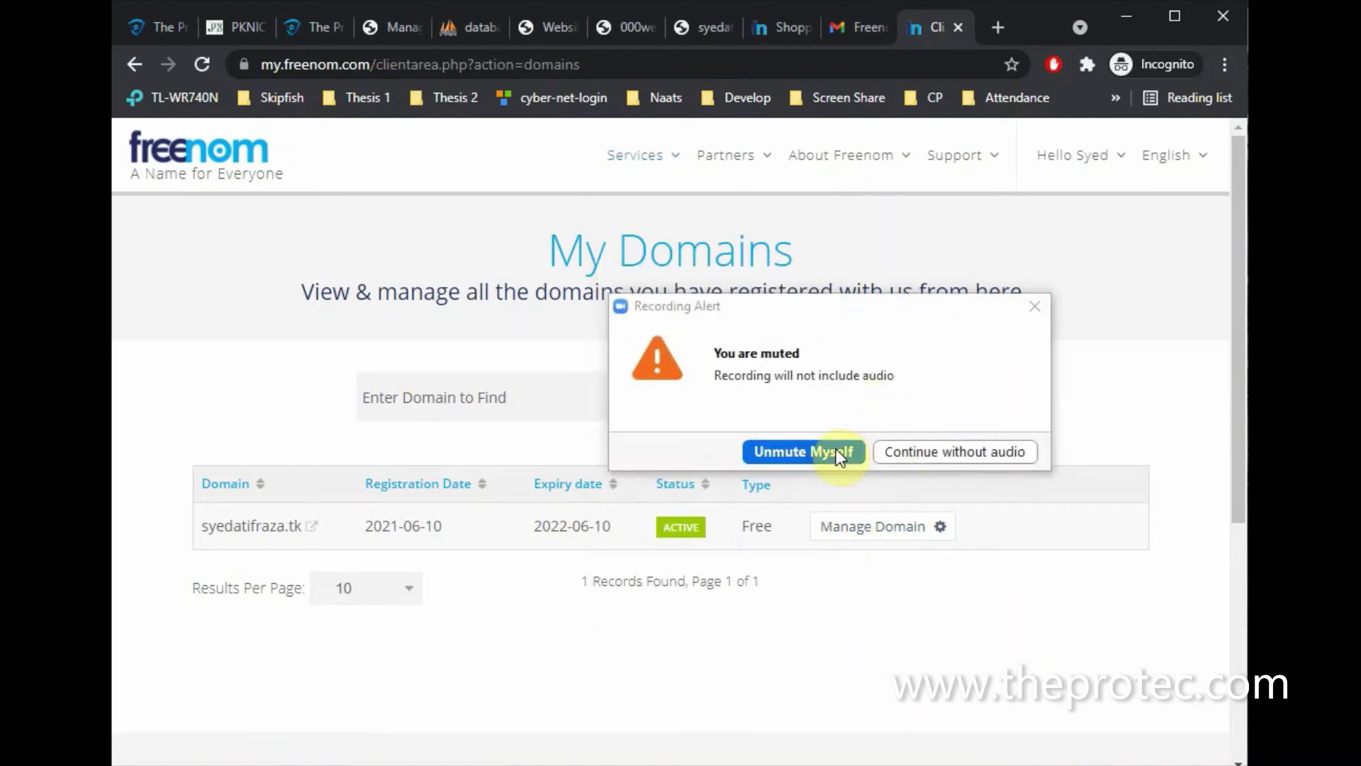
left_click(1034, 306)
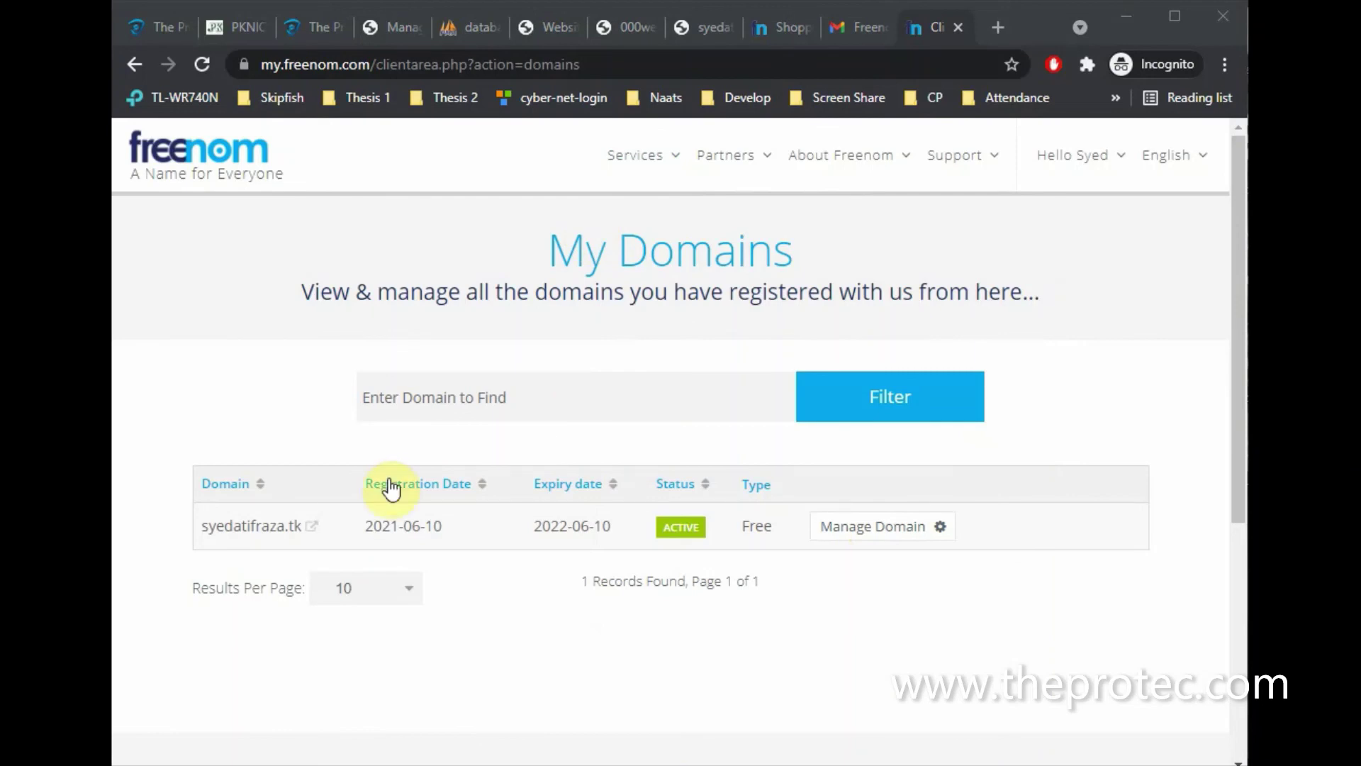
left_click(547, 31)
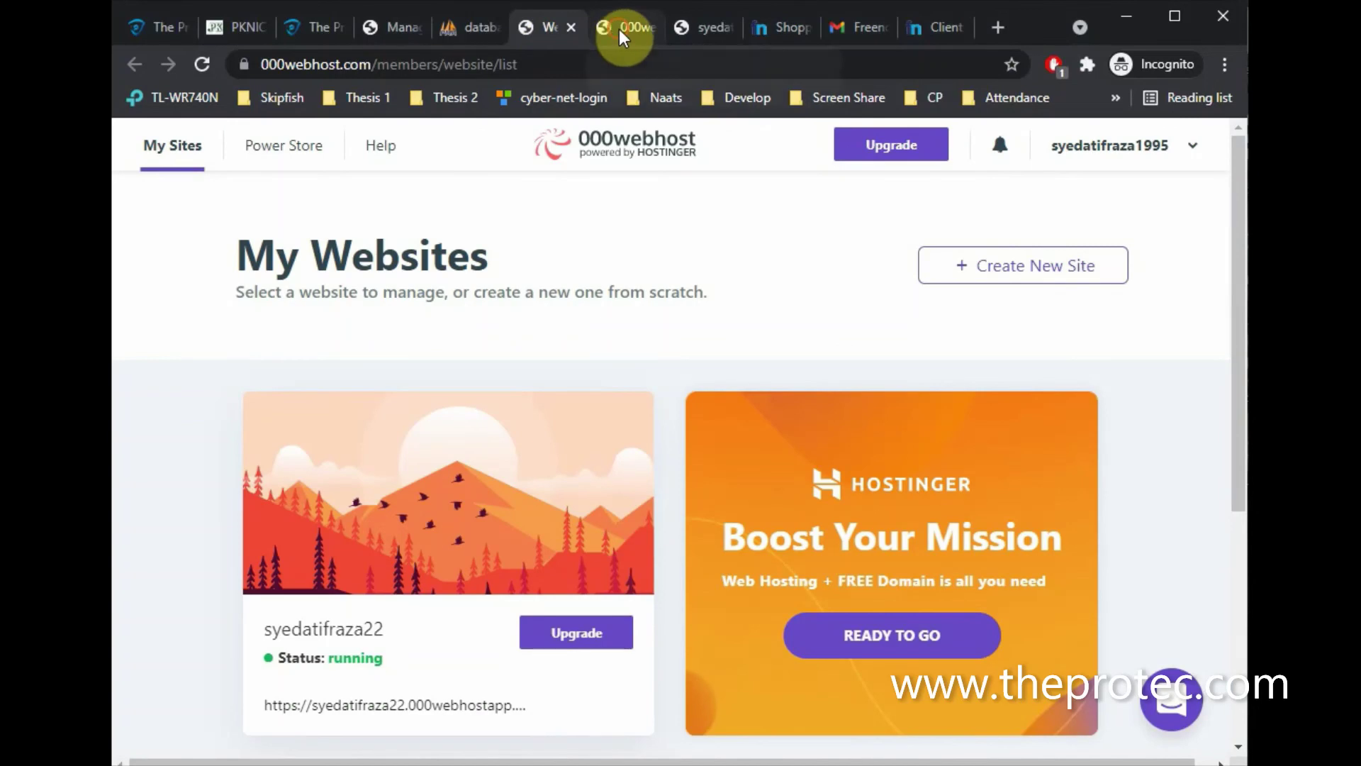
Look over the open tabs, closing developer tools and reloading the live mobile shop site
left_click(619, 29)
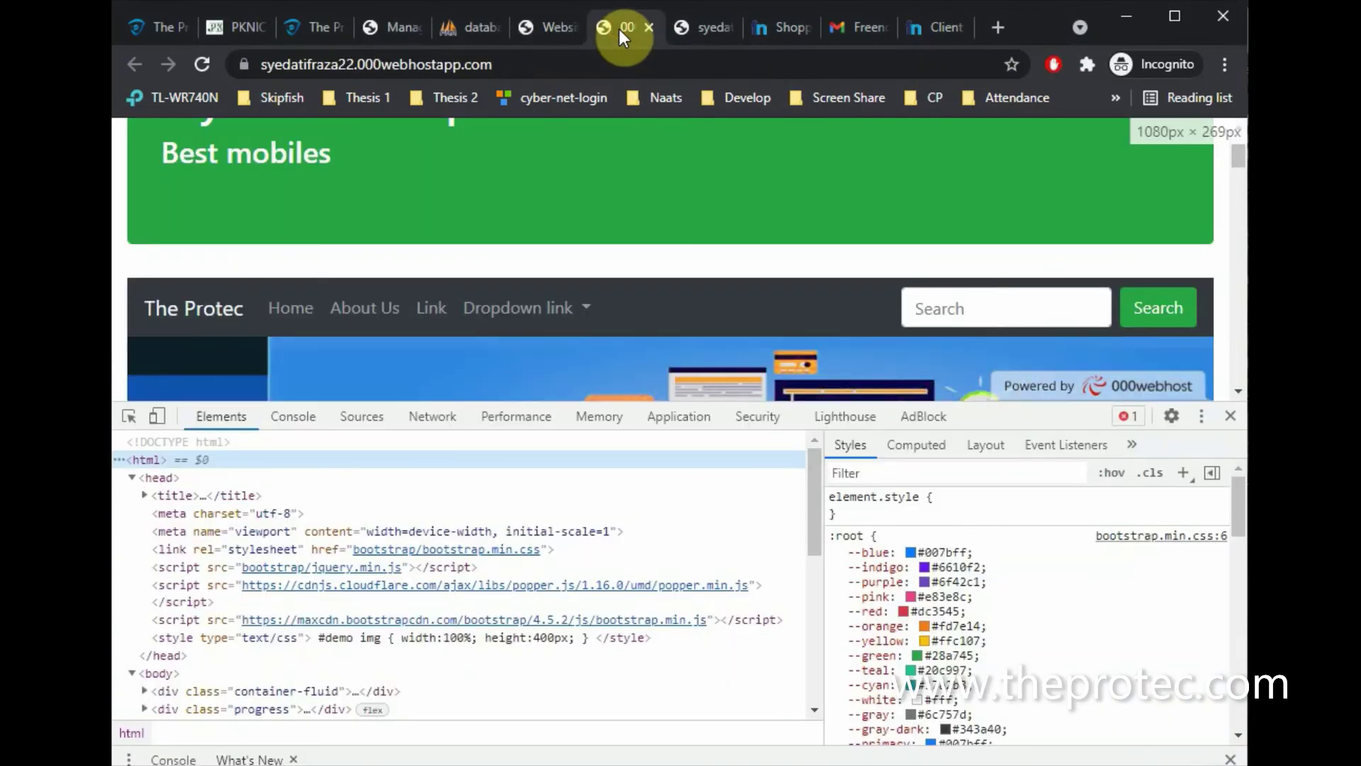
left_click(1225, 426)
left_click(395, 30)
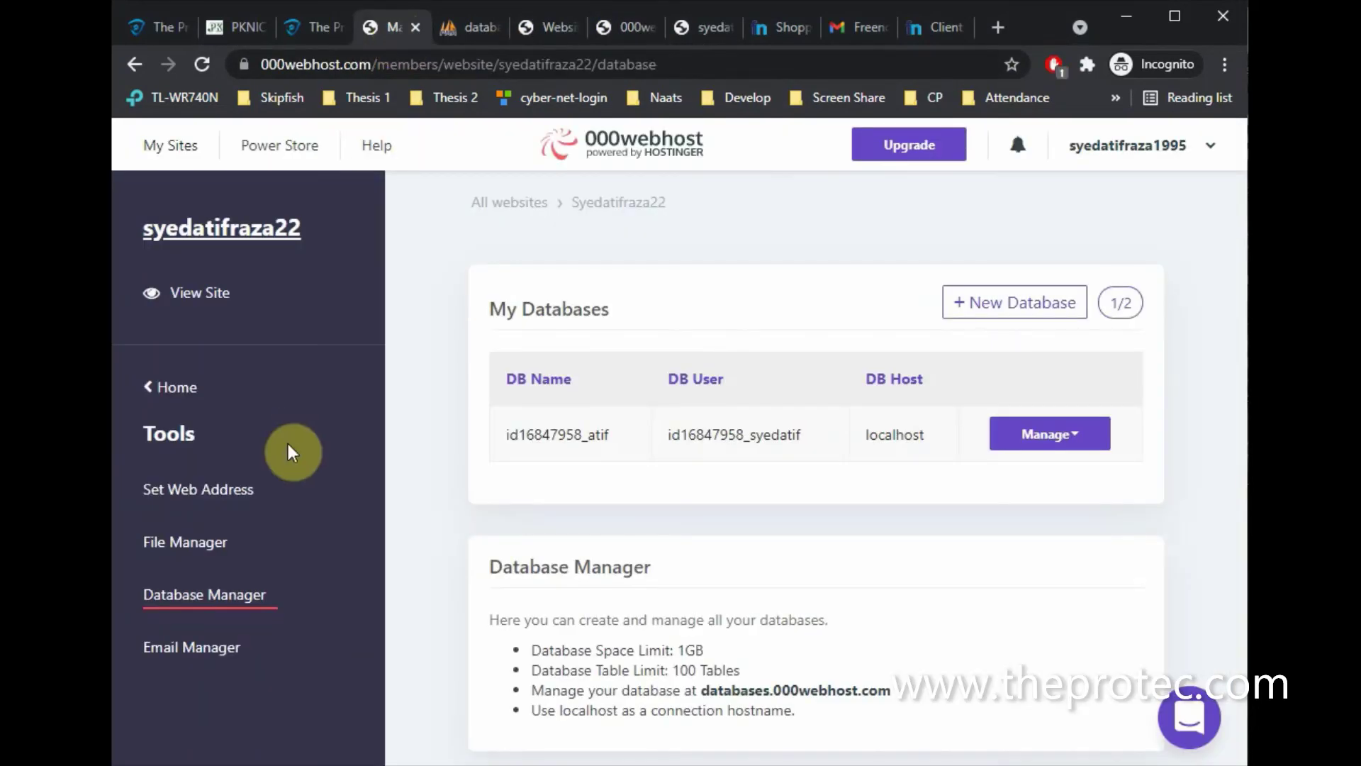
left_click(150, 396)
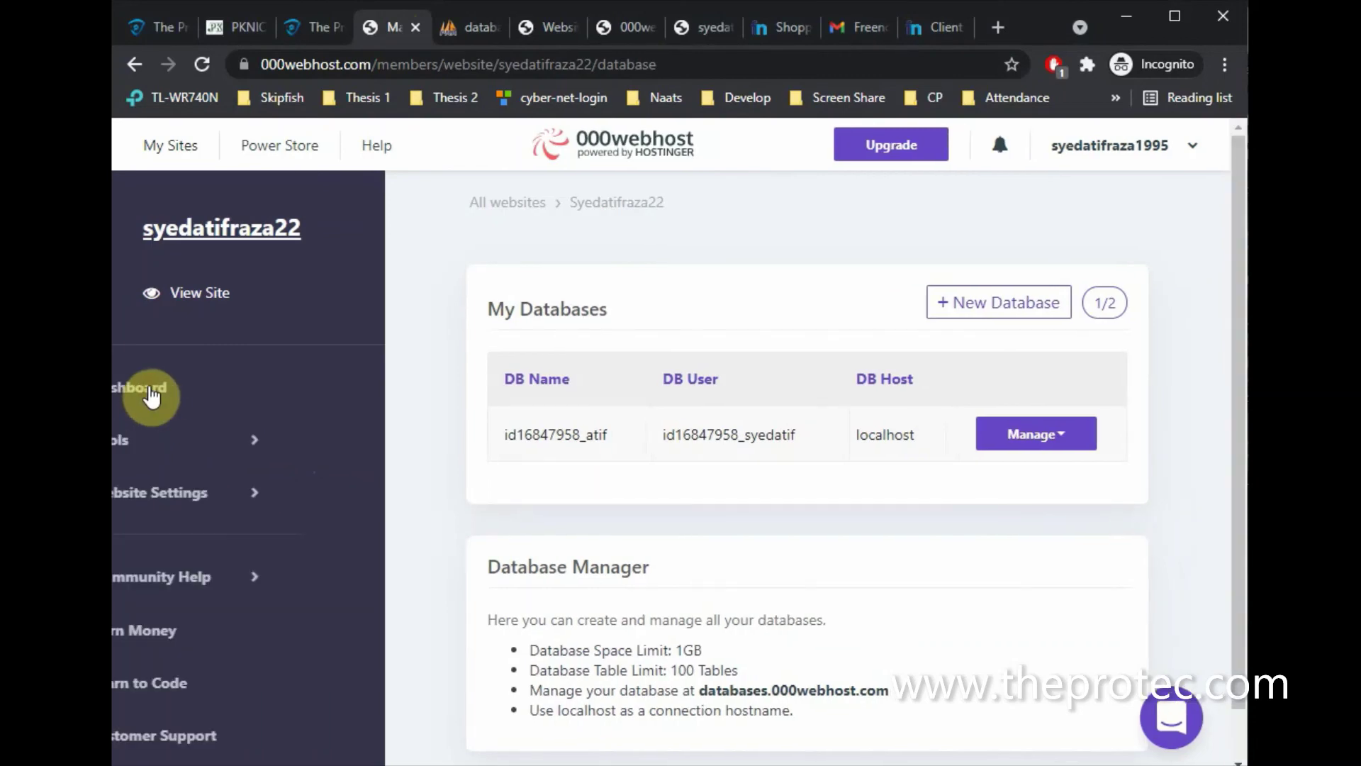
left_click(696, 29)
left_click(622, 57)
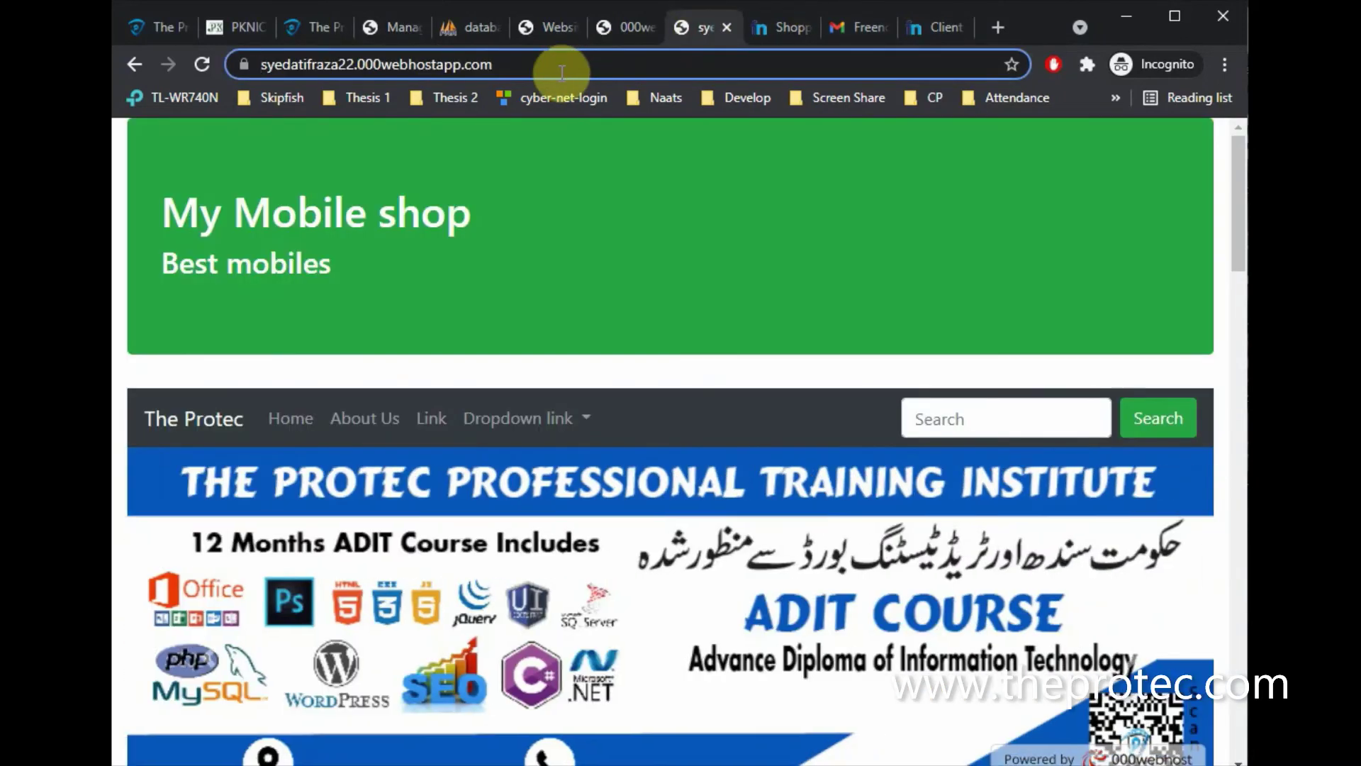
key("Return")
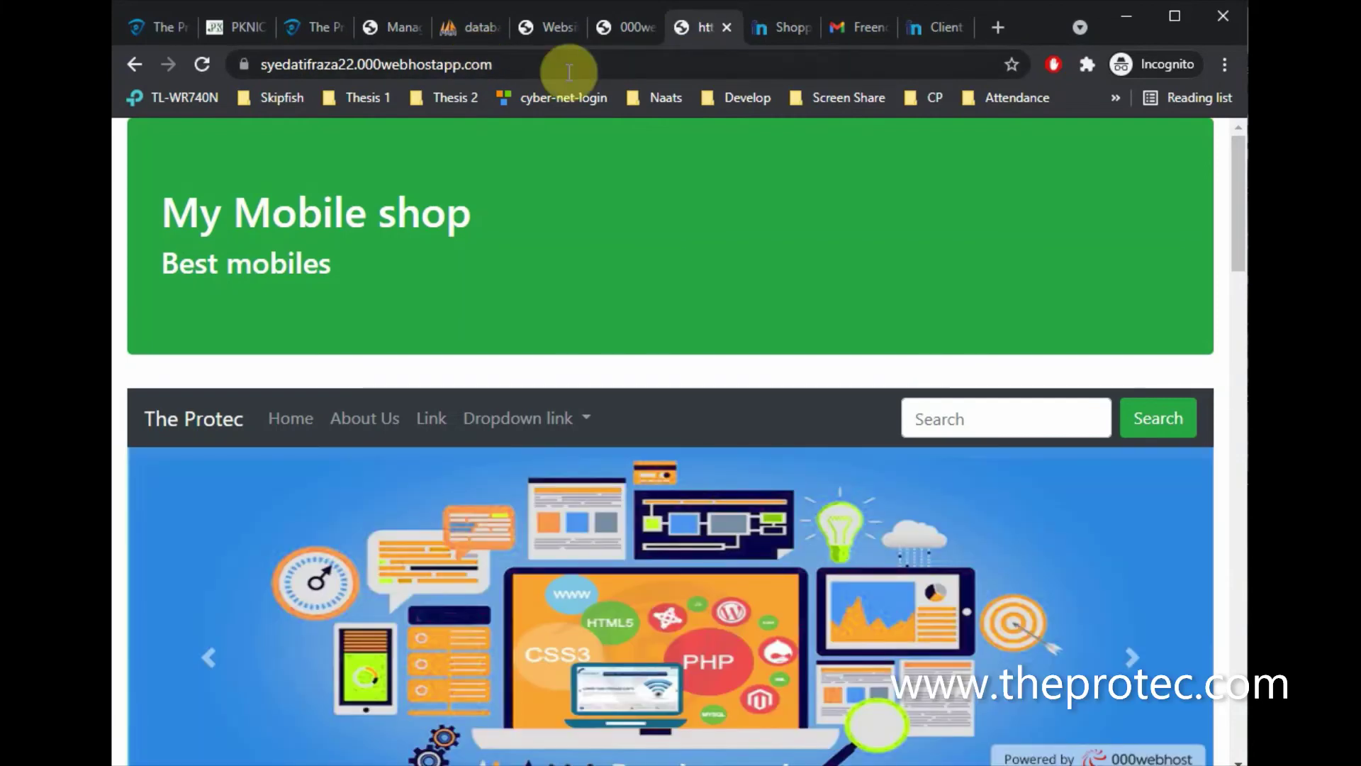
scroll(569, 458, "down", 10)
scroll(569, 458, "up", 7)
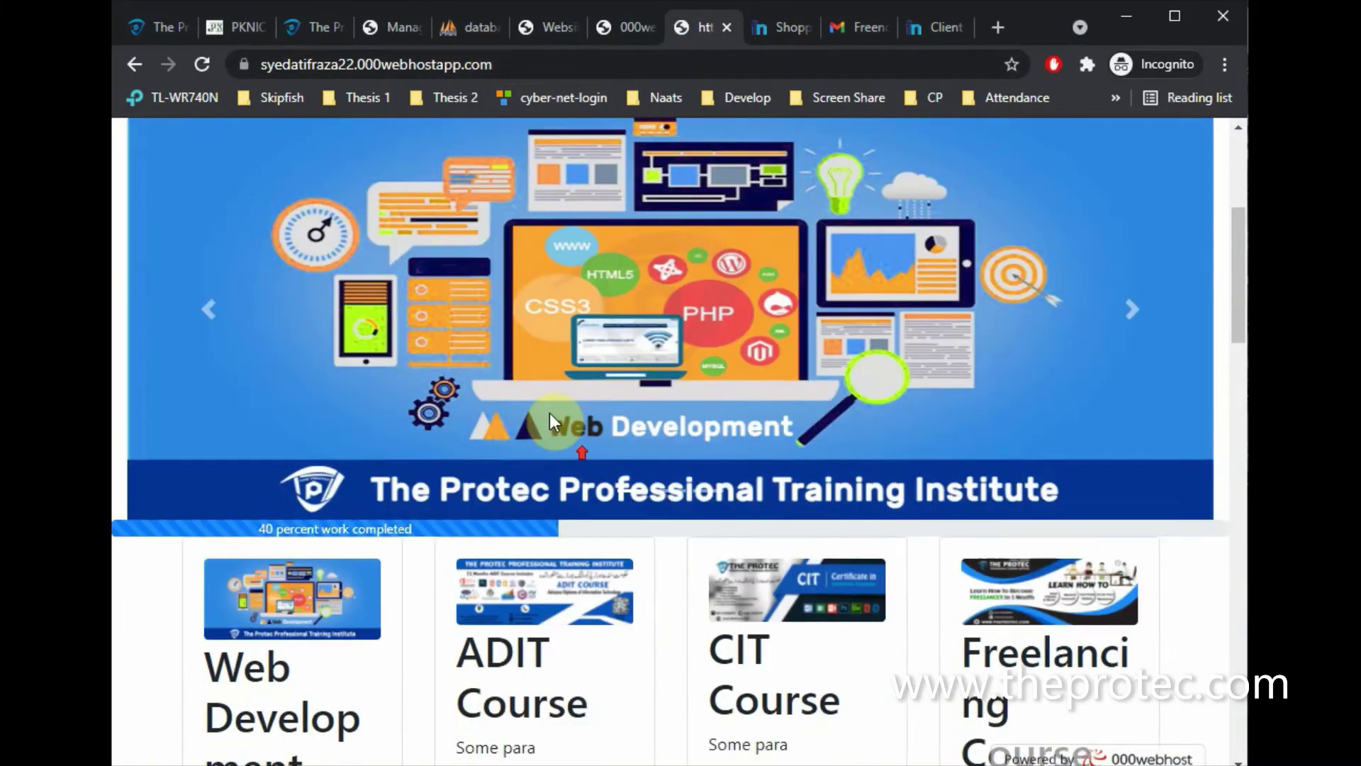
Open Tools > Set Web Address for the site in the 000webhost control panel
left_click(394, 28)
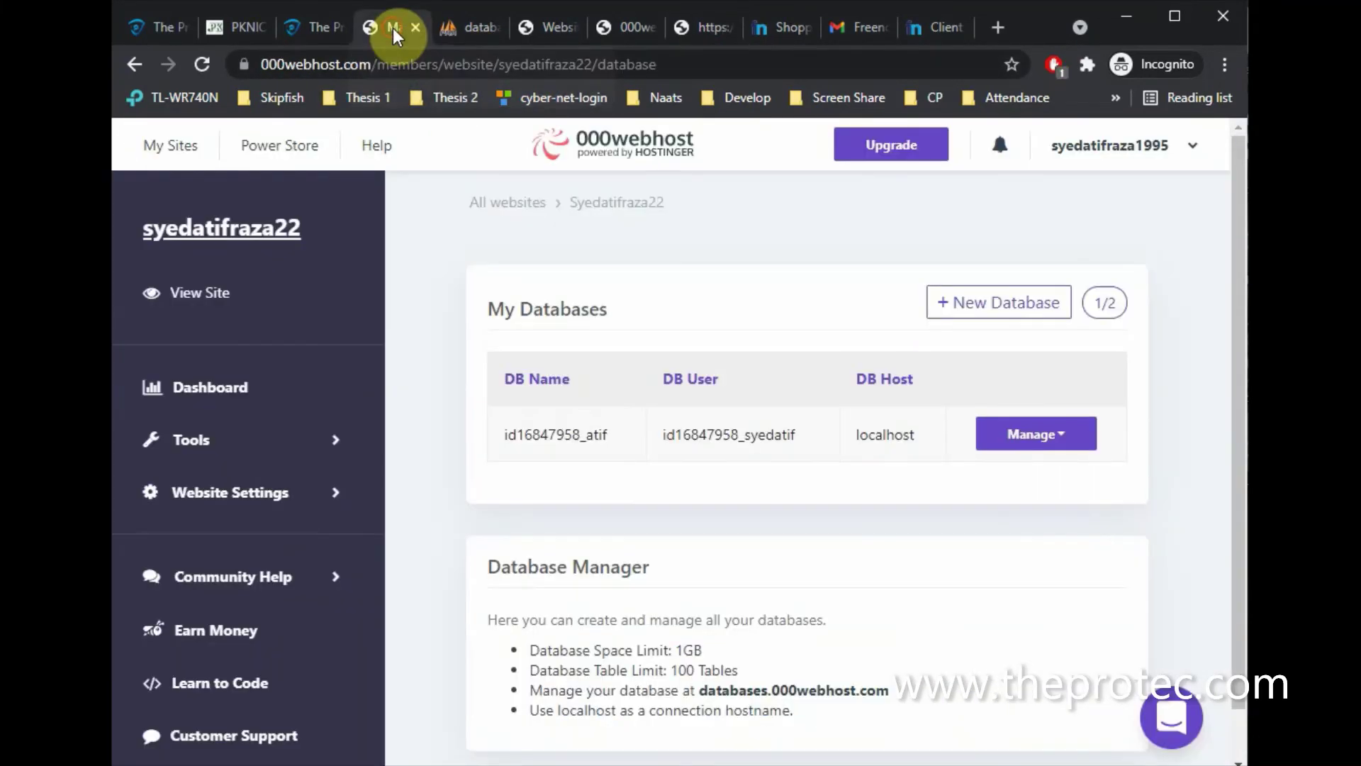
left_click(265, 445)
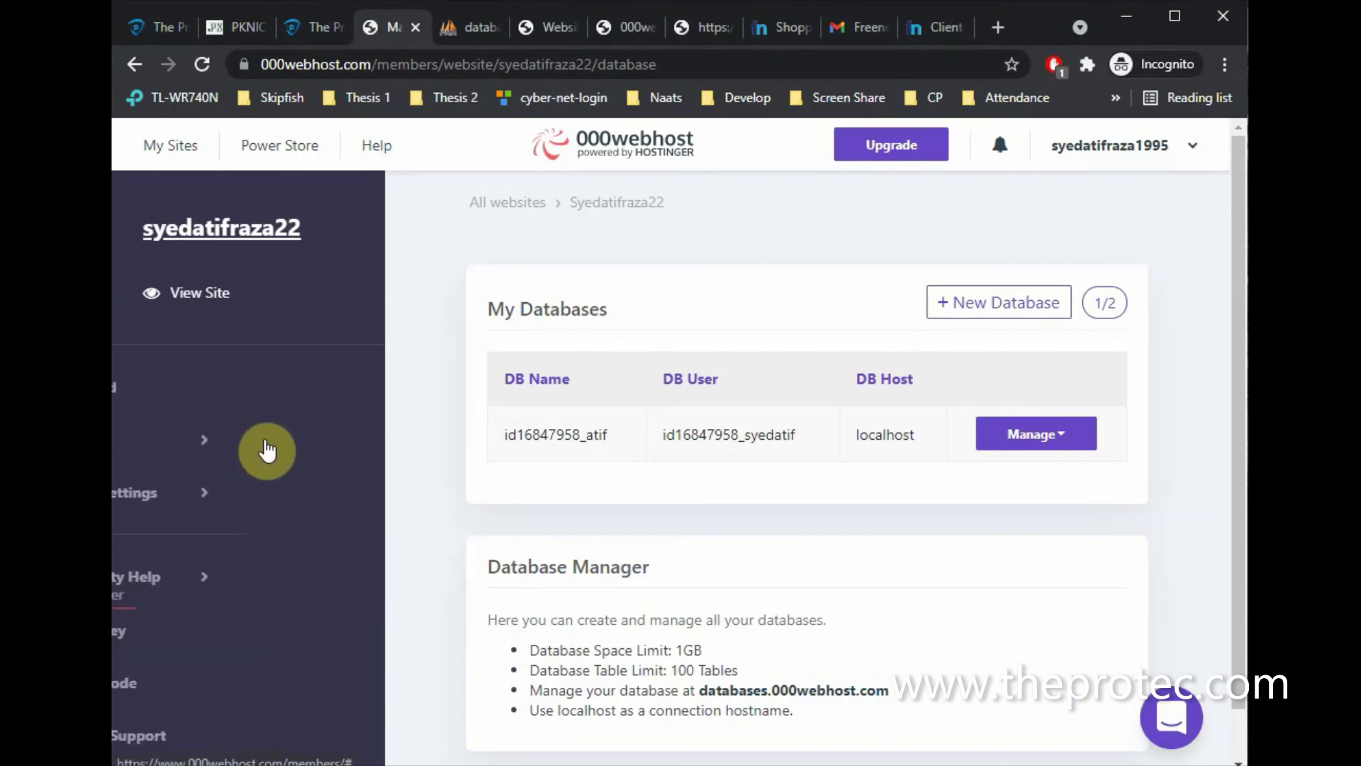
left_click(205, 493)
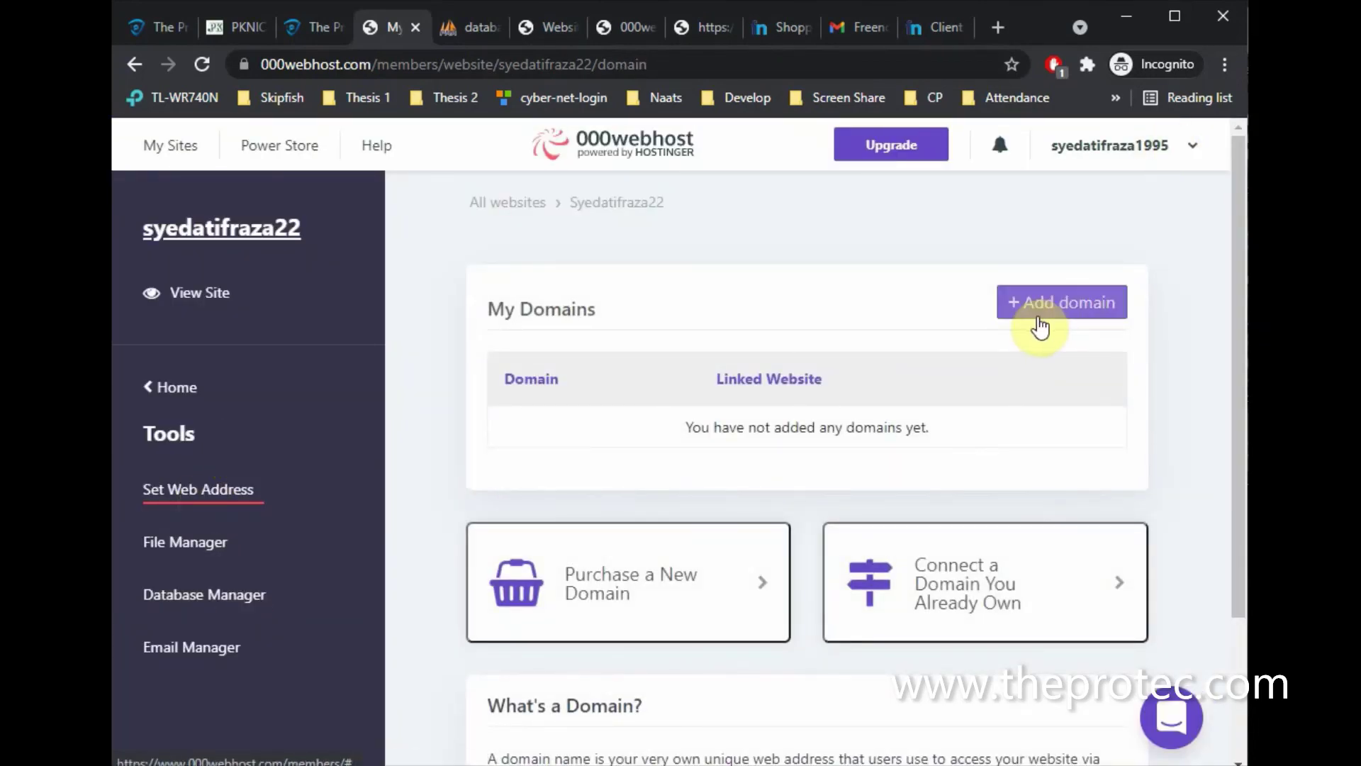
Start adding a domain to the 000webhost site using the Park domain option
left_click(1035, 312)
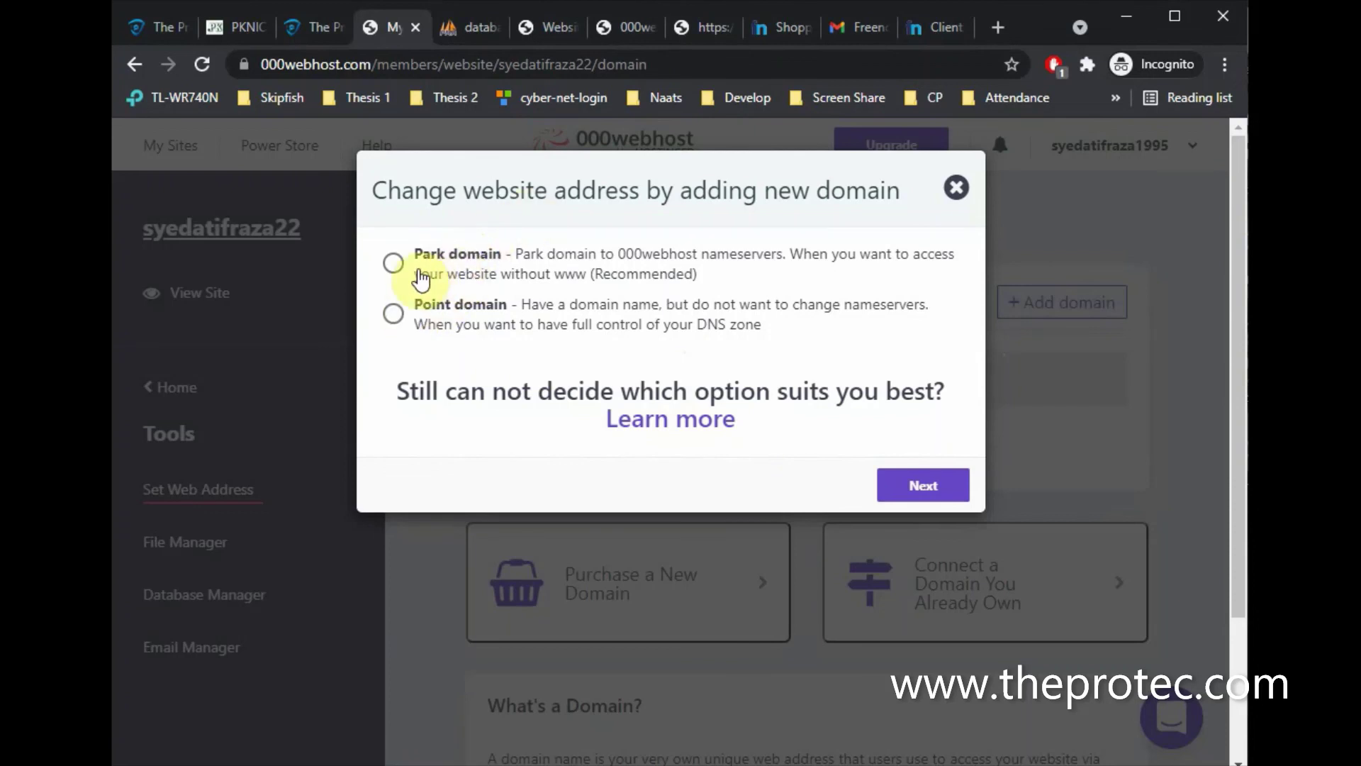
left_click(435, 277)
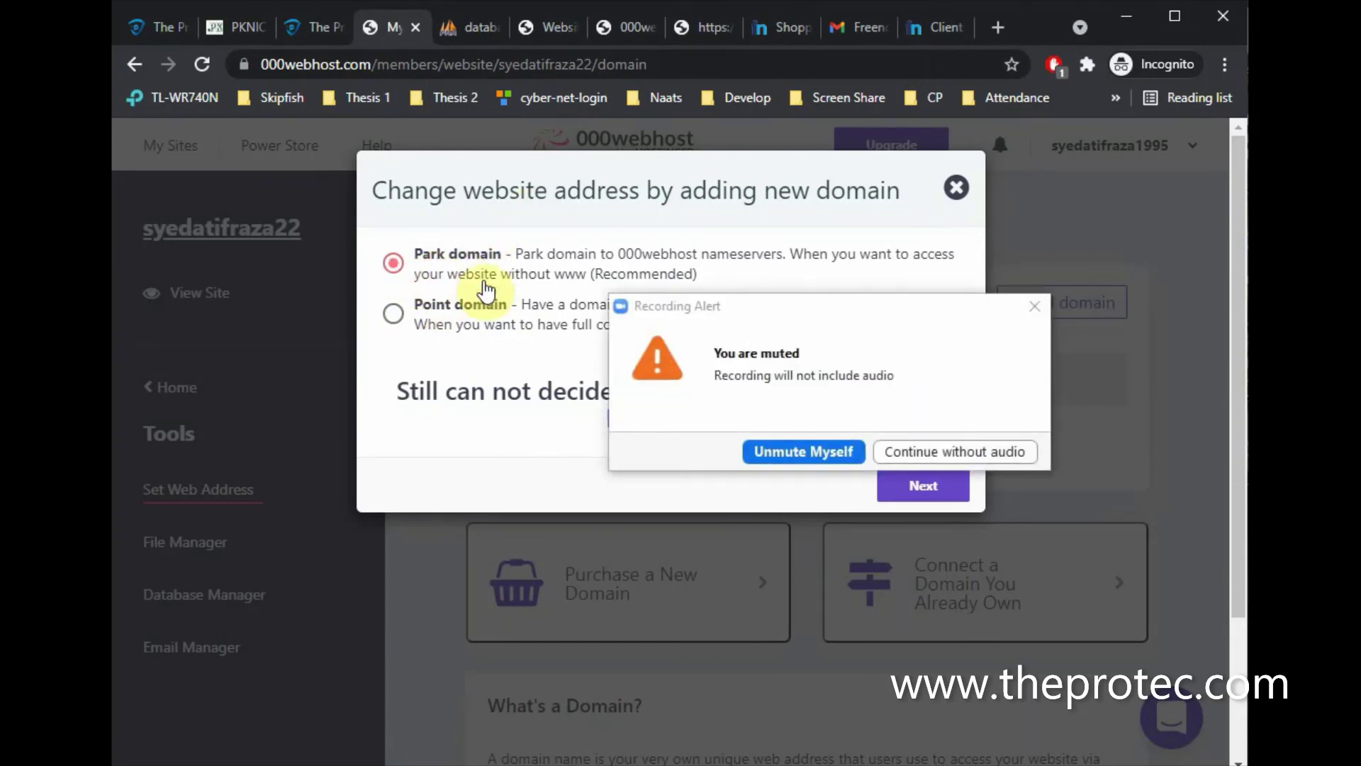
left_click(1034, 306)
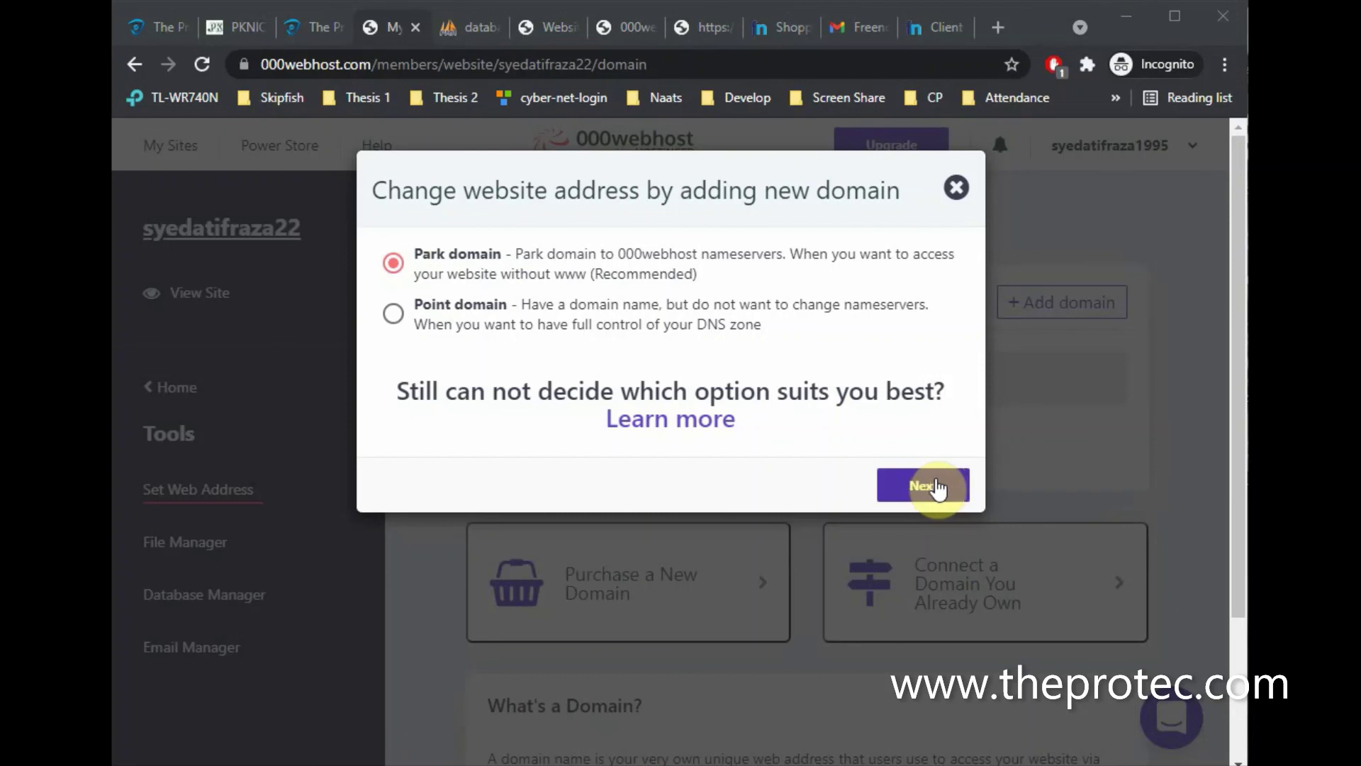
left_click(935, 489)
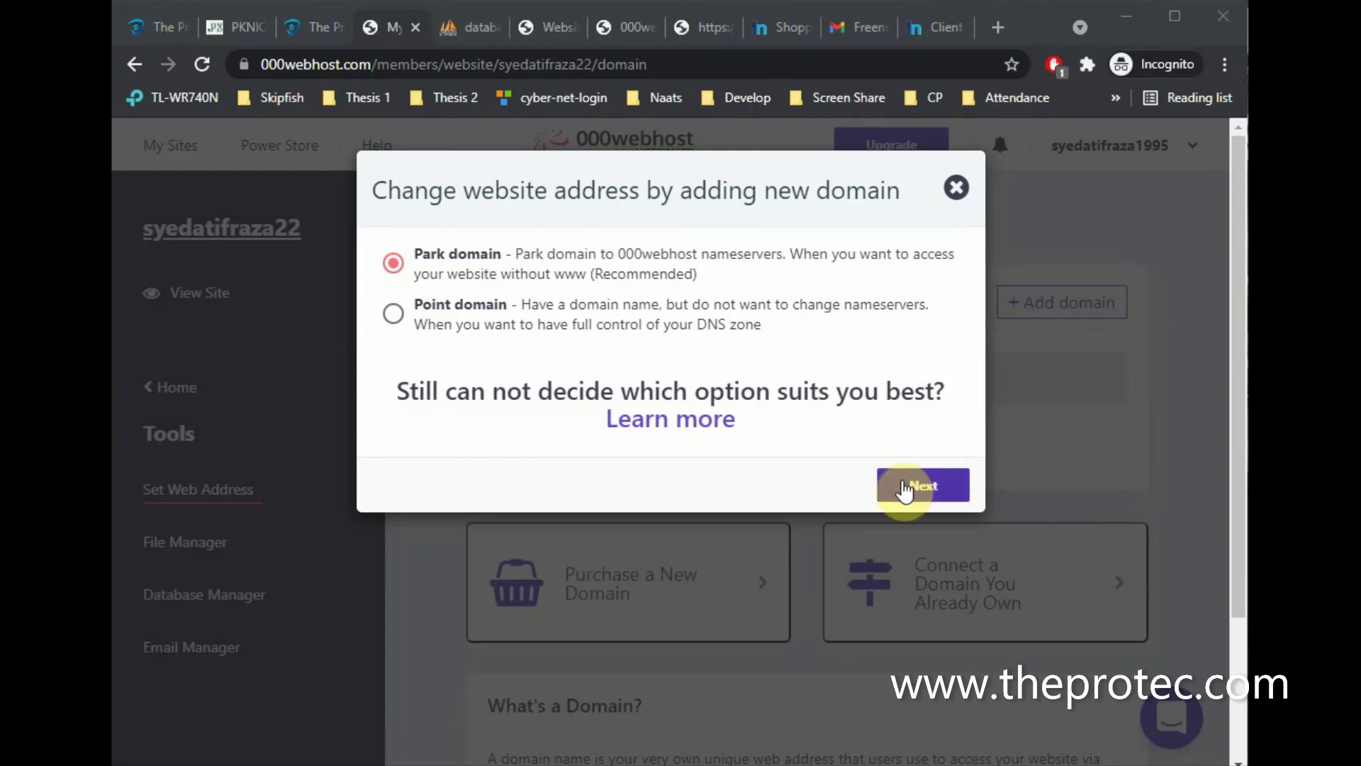
left_click(909, 488)
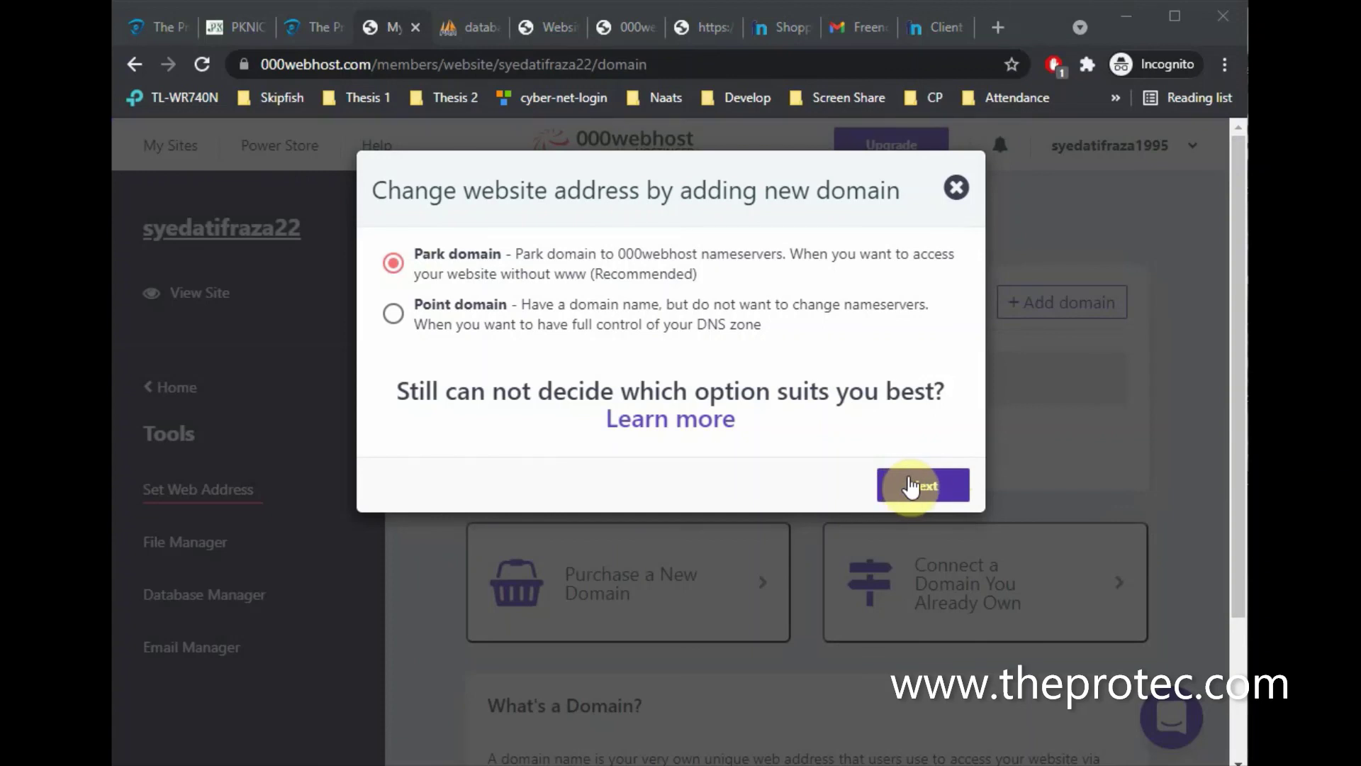
left_click(911, 487)
Copy the first nameserver address, ns01.000webhost.com, for use in Freenom
left_click(626, 339)
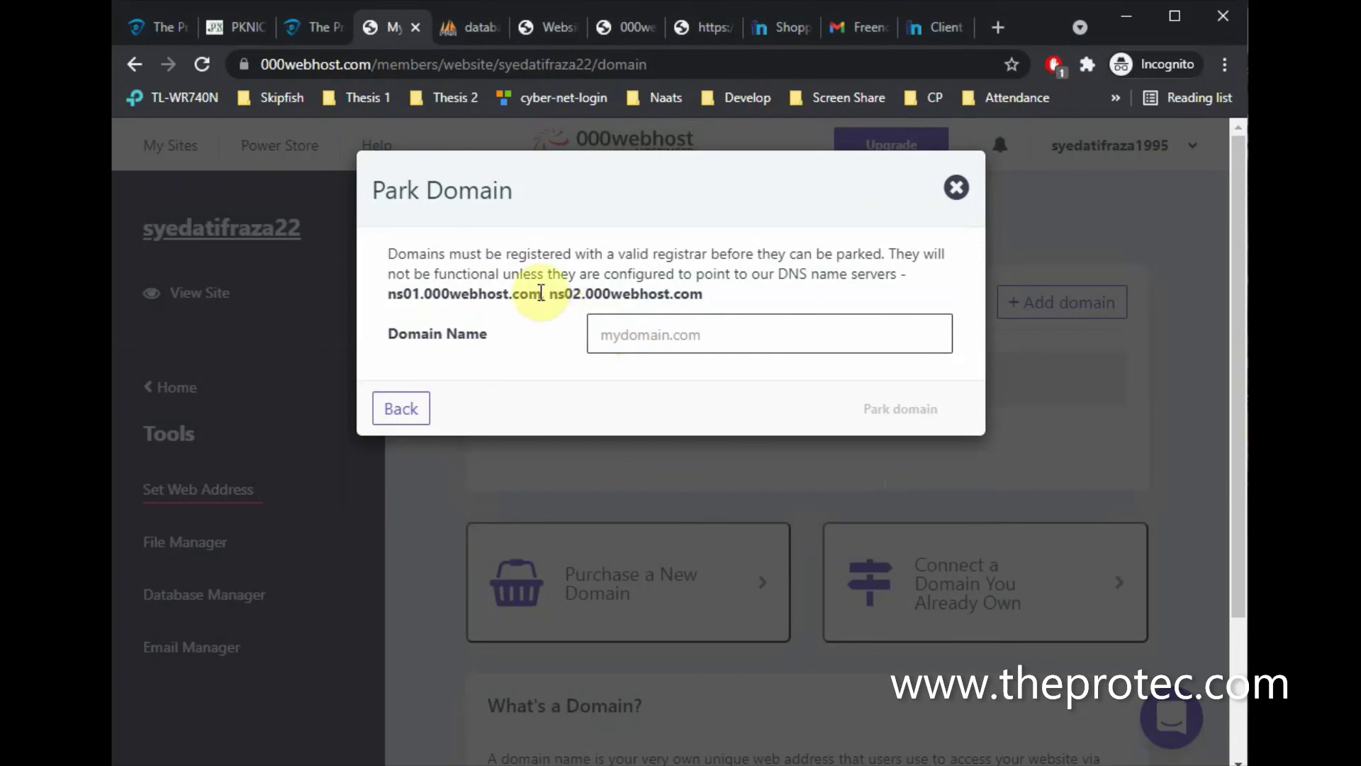
left_click_drag(542, 292, 389, 298)
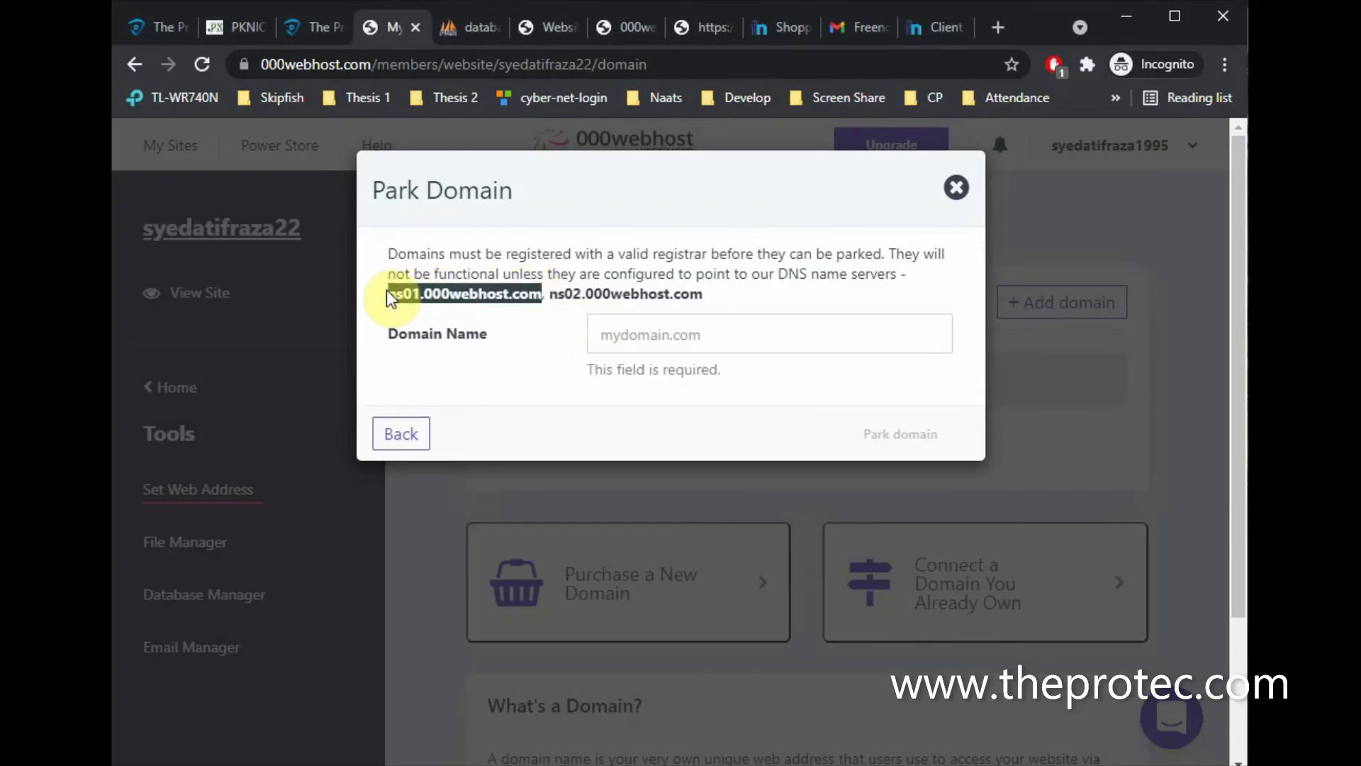
left_click(938, 32)
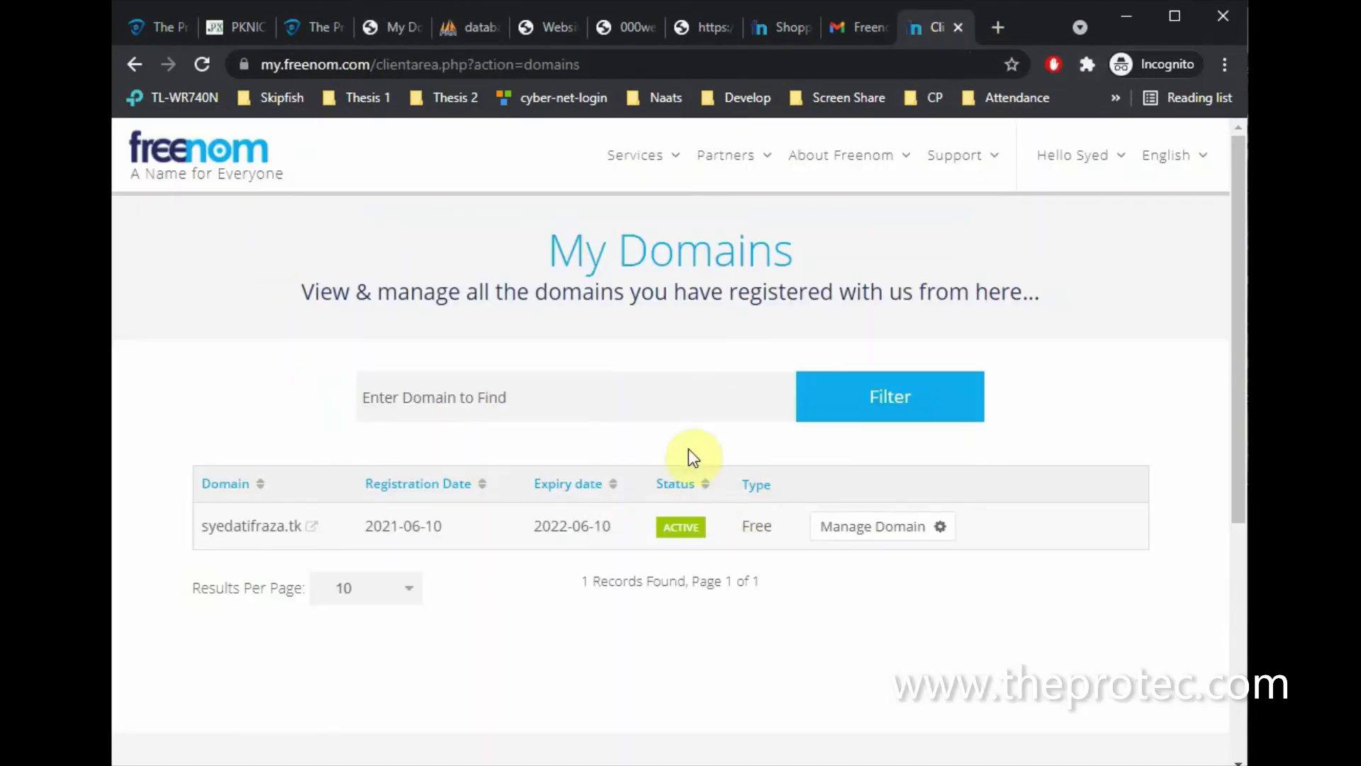
Open the Nameservers settings under Management Tools for syedatifraza.tk
left_click(868, 533)
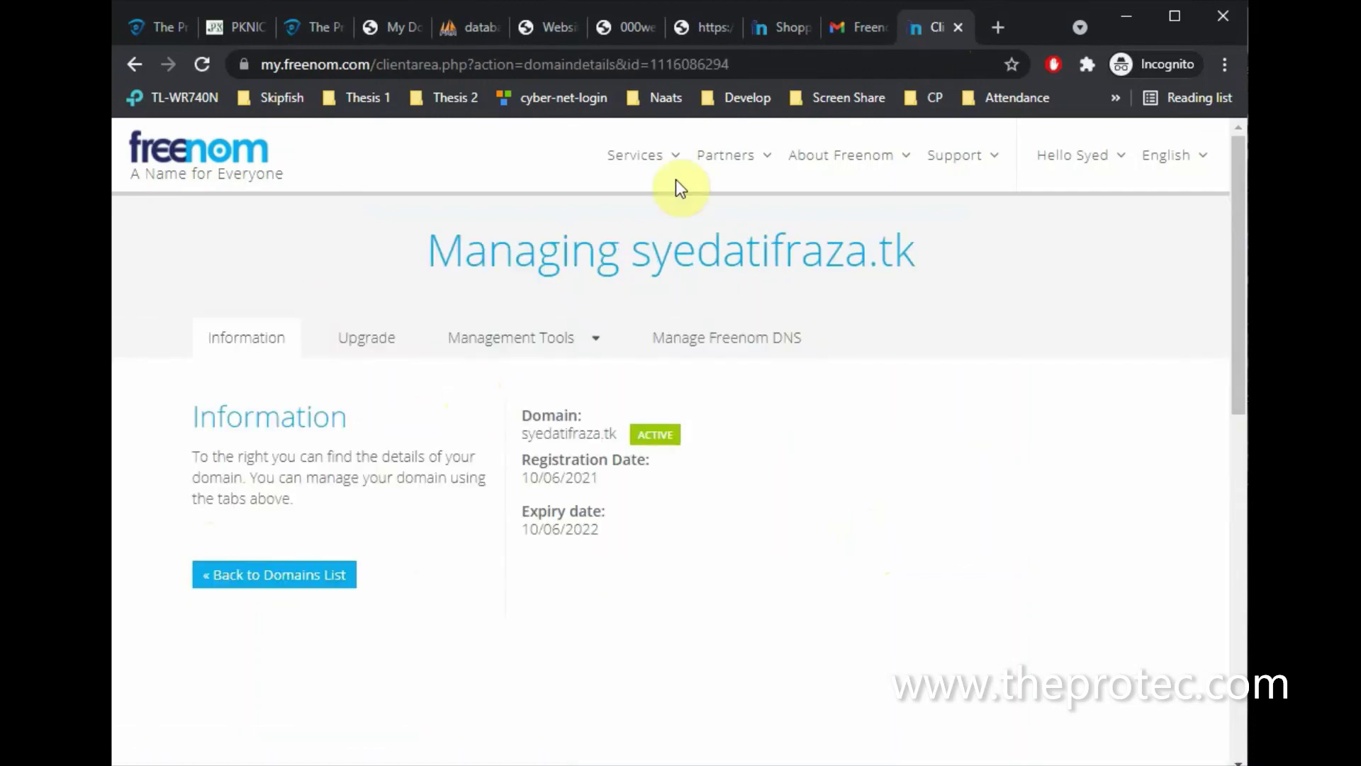
mouse_move(652, 157)
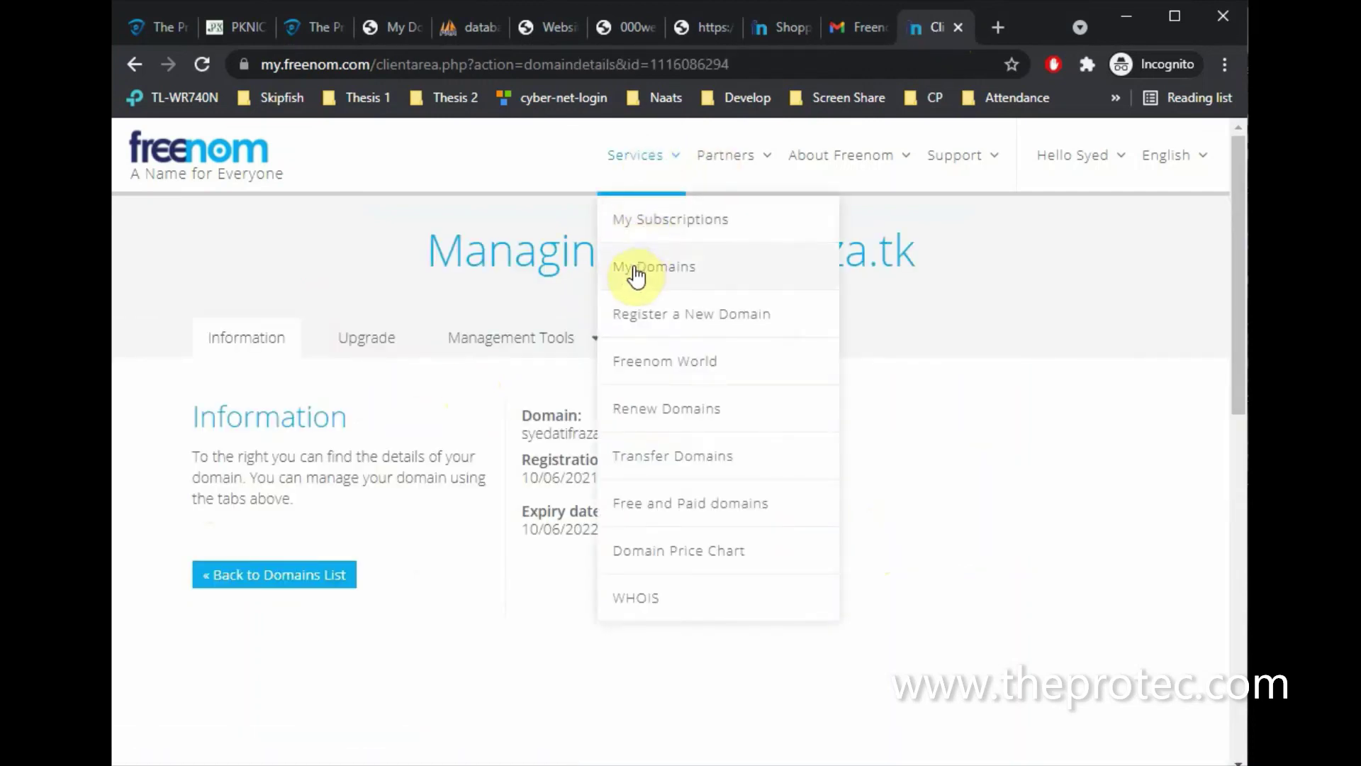
left_click(635, 273)
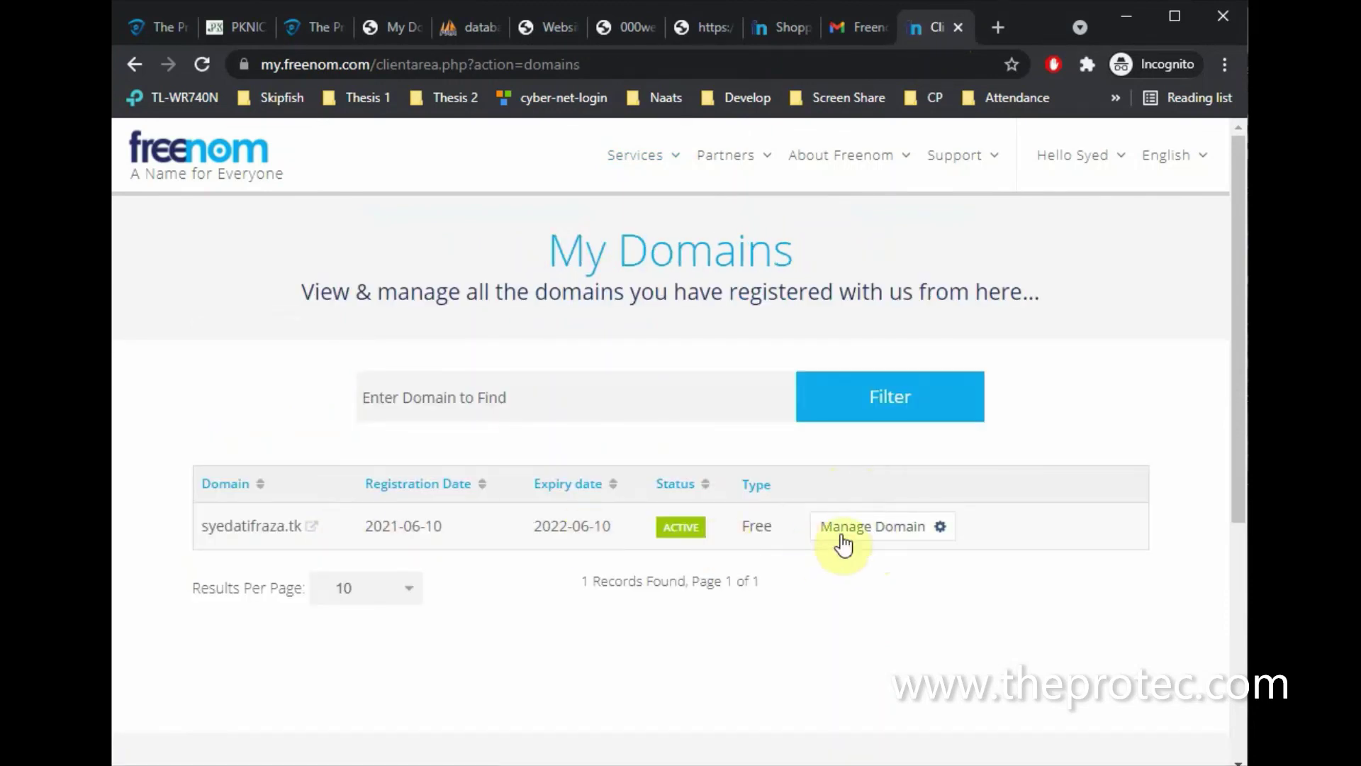
left_click(856, 537)
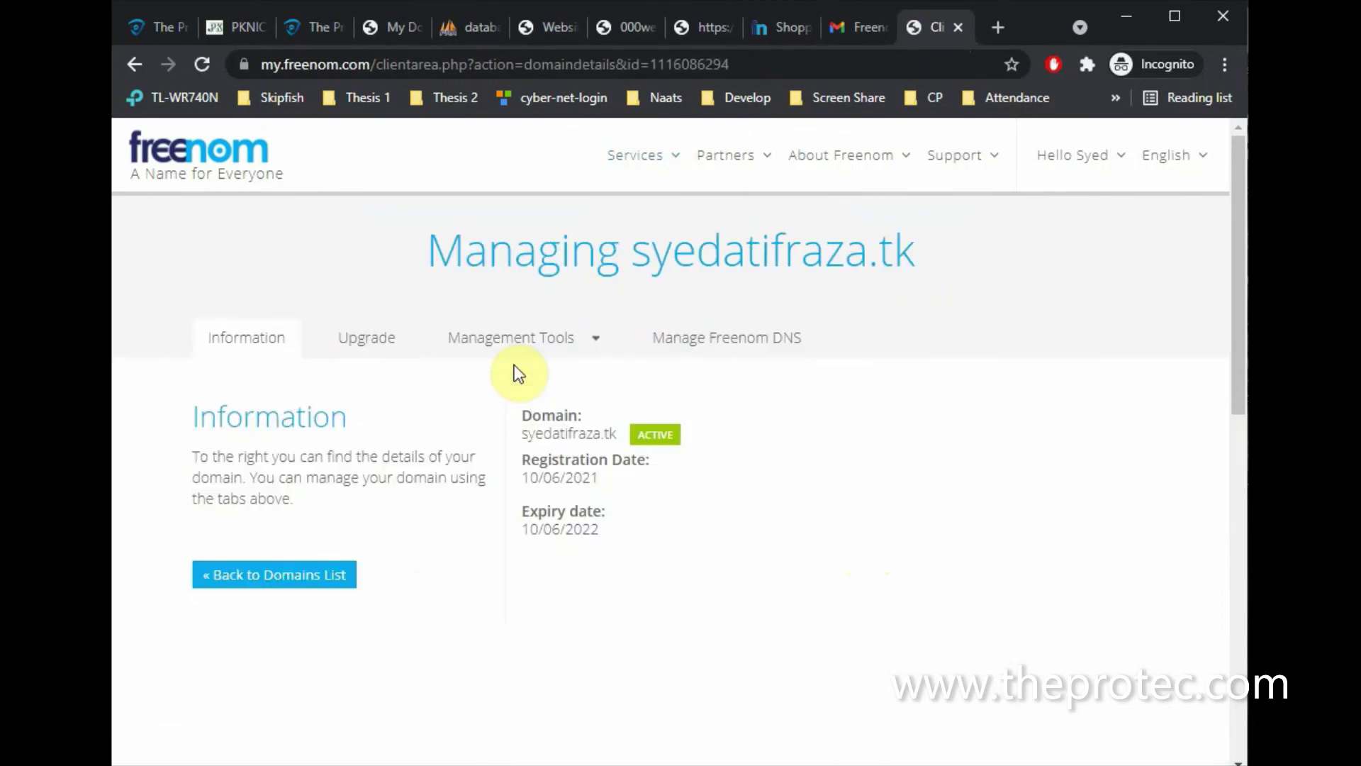
left_click(500, 345)
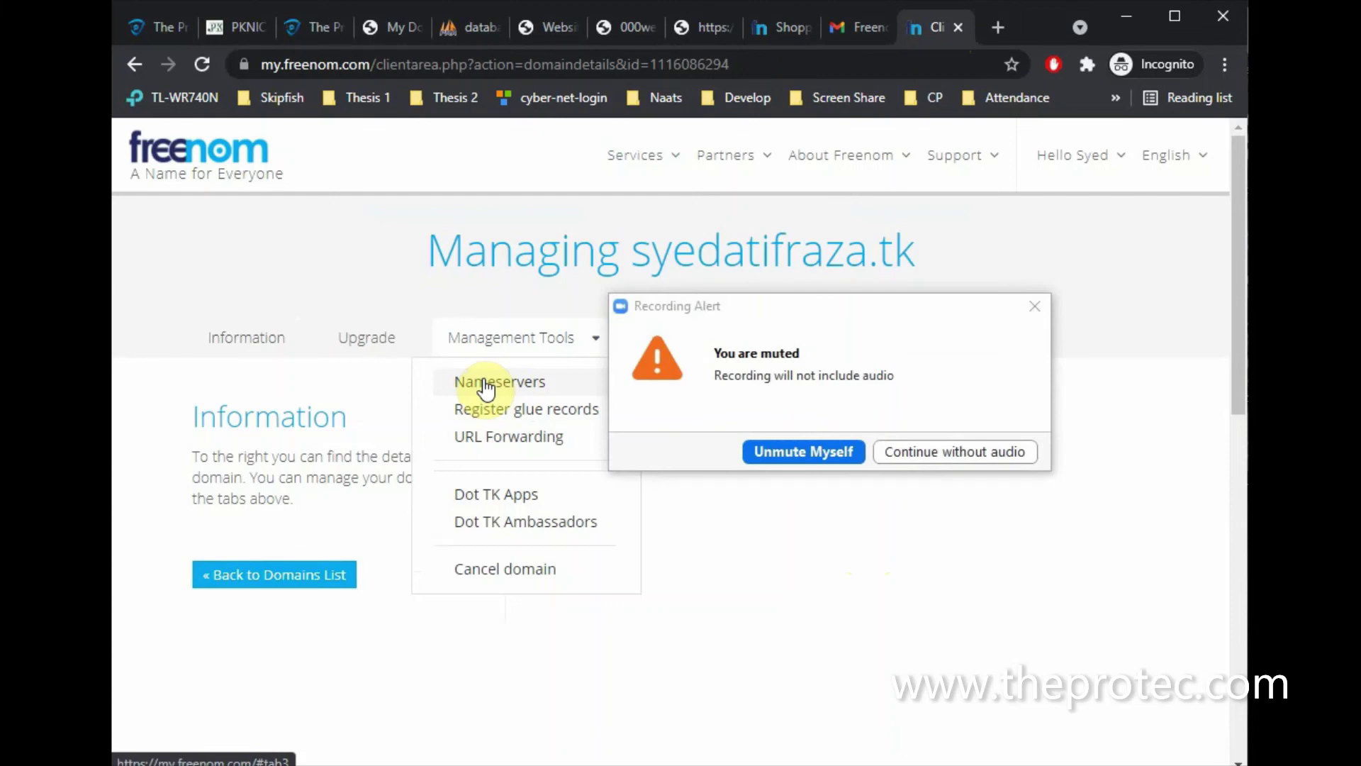
left_click(1035, 305)
left_click(535, 389)
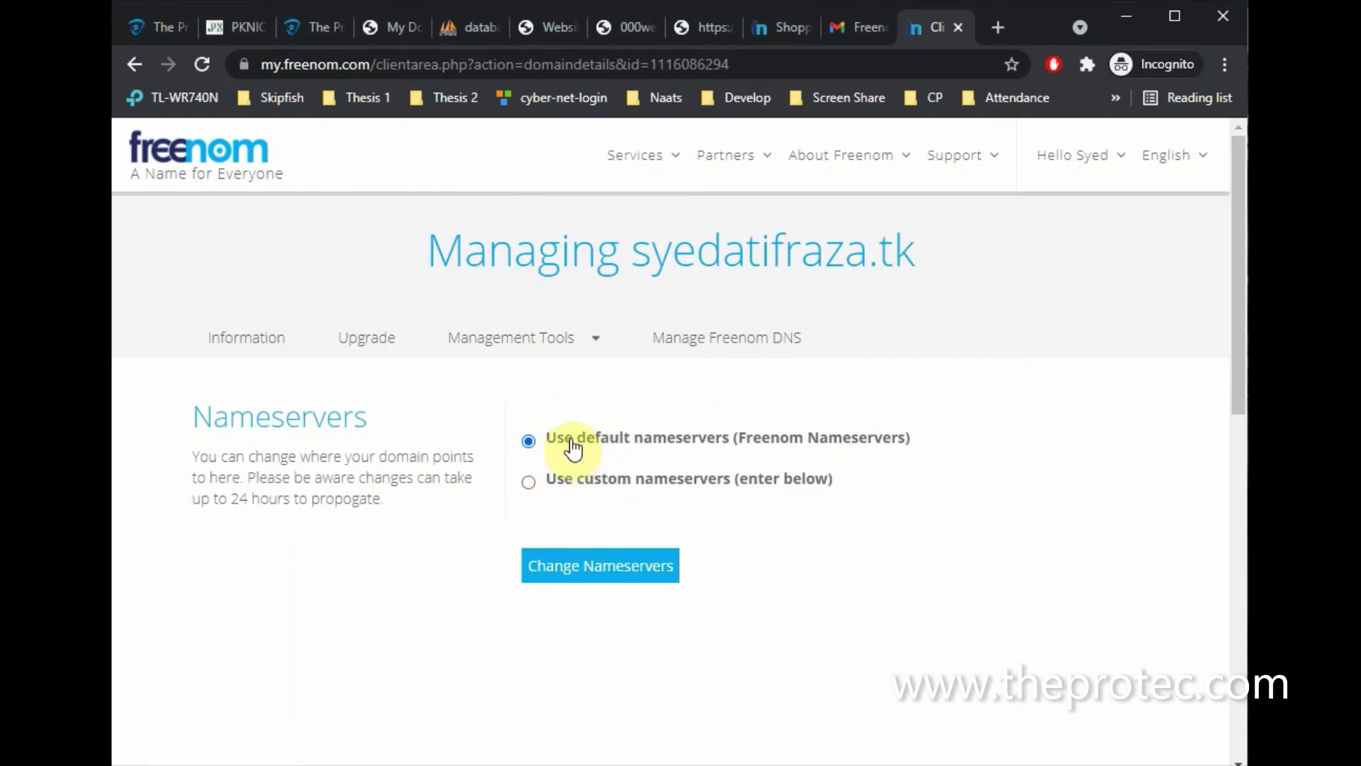
Switch to custom nameservers and paste ns01.000webhost.com as Nameserver 1
left_click(564, 488)
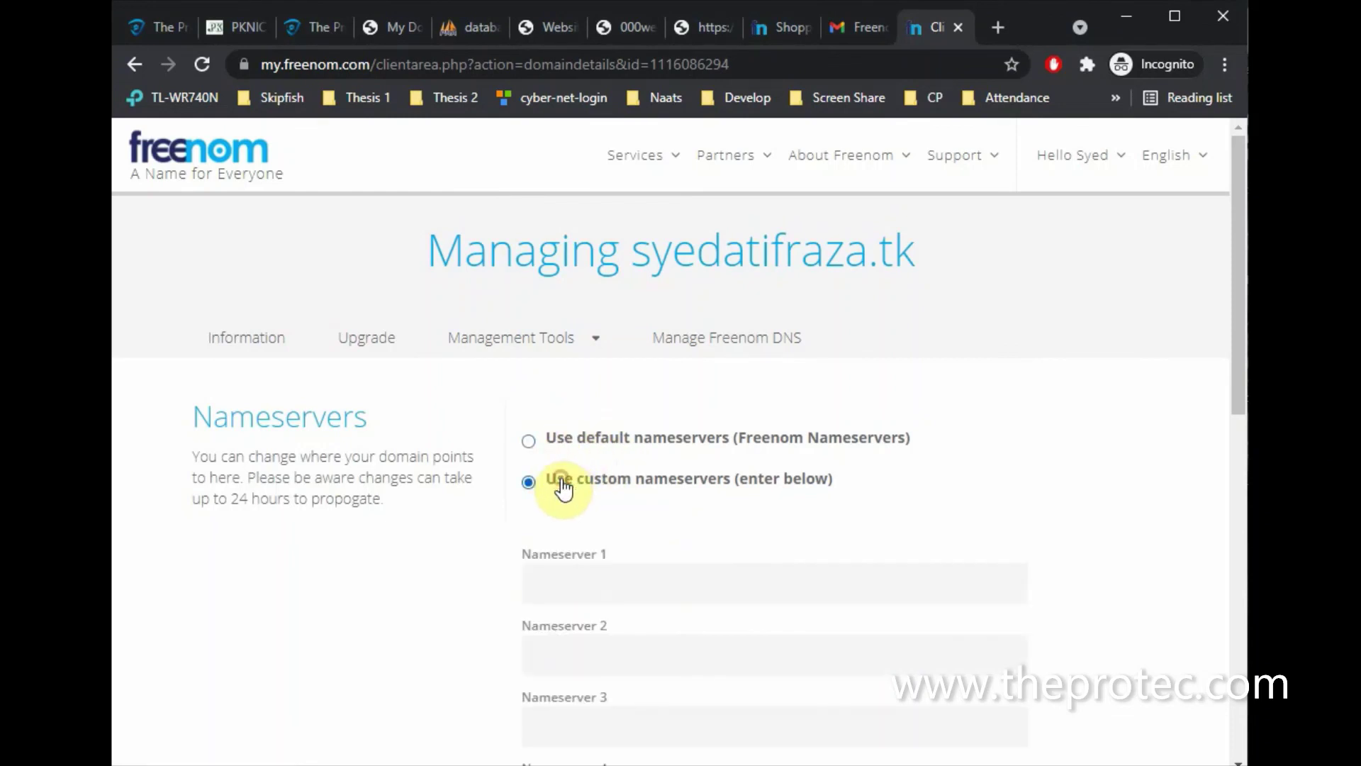
left_click(562, 575)
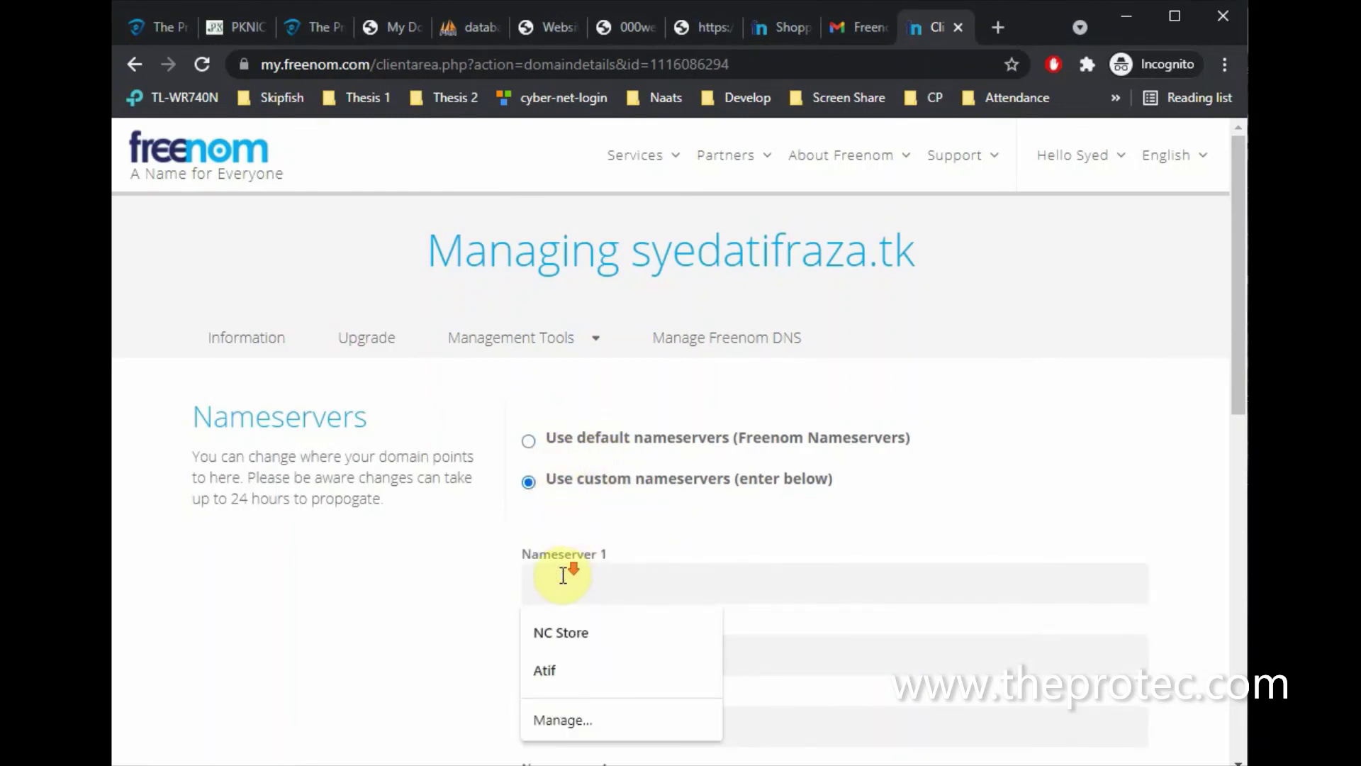
scroll(562, 573, "down", 3)
type("ns01.000webhost.com")
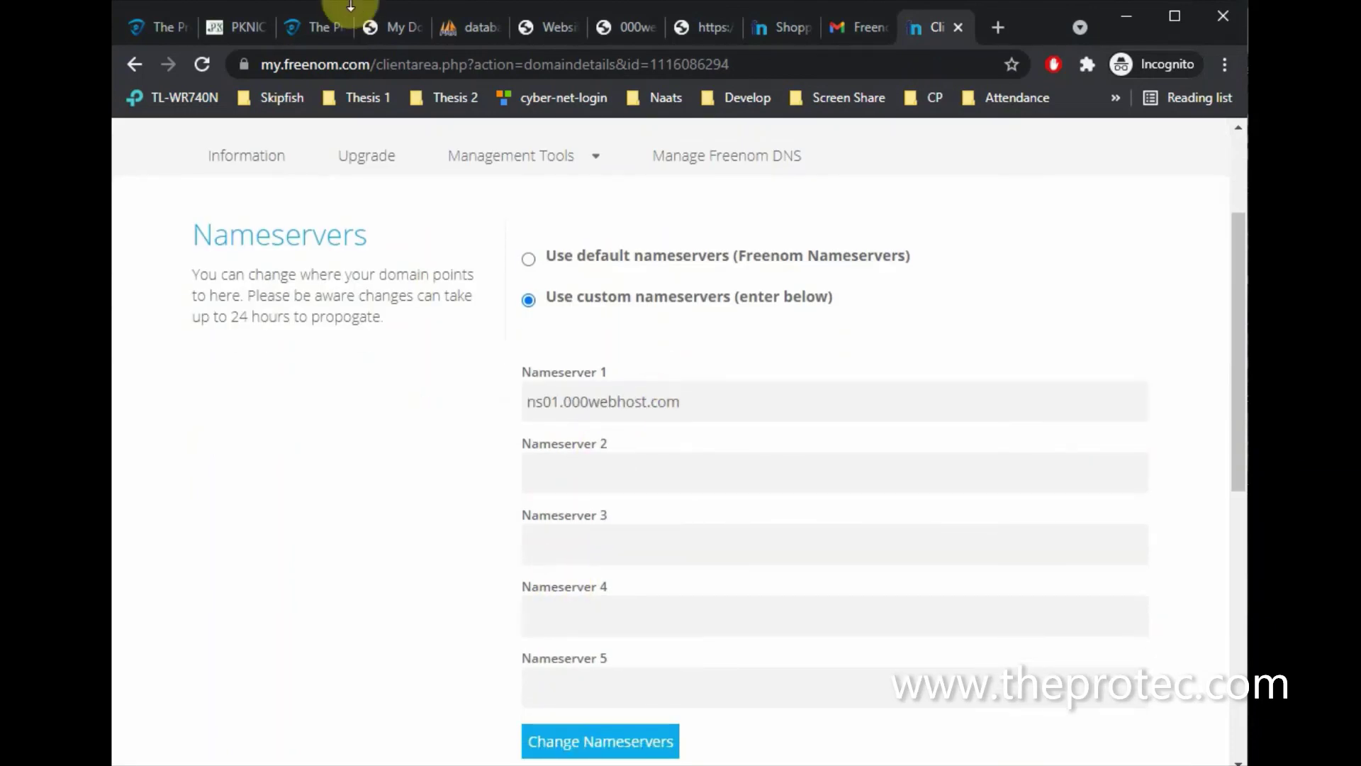
Copy ns02.000webhost.com into Nameserver 2 and save the custom nameservers
left_click(613, 27)
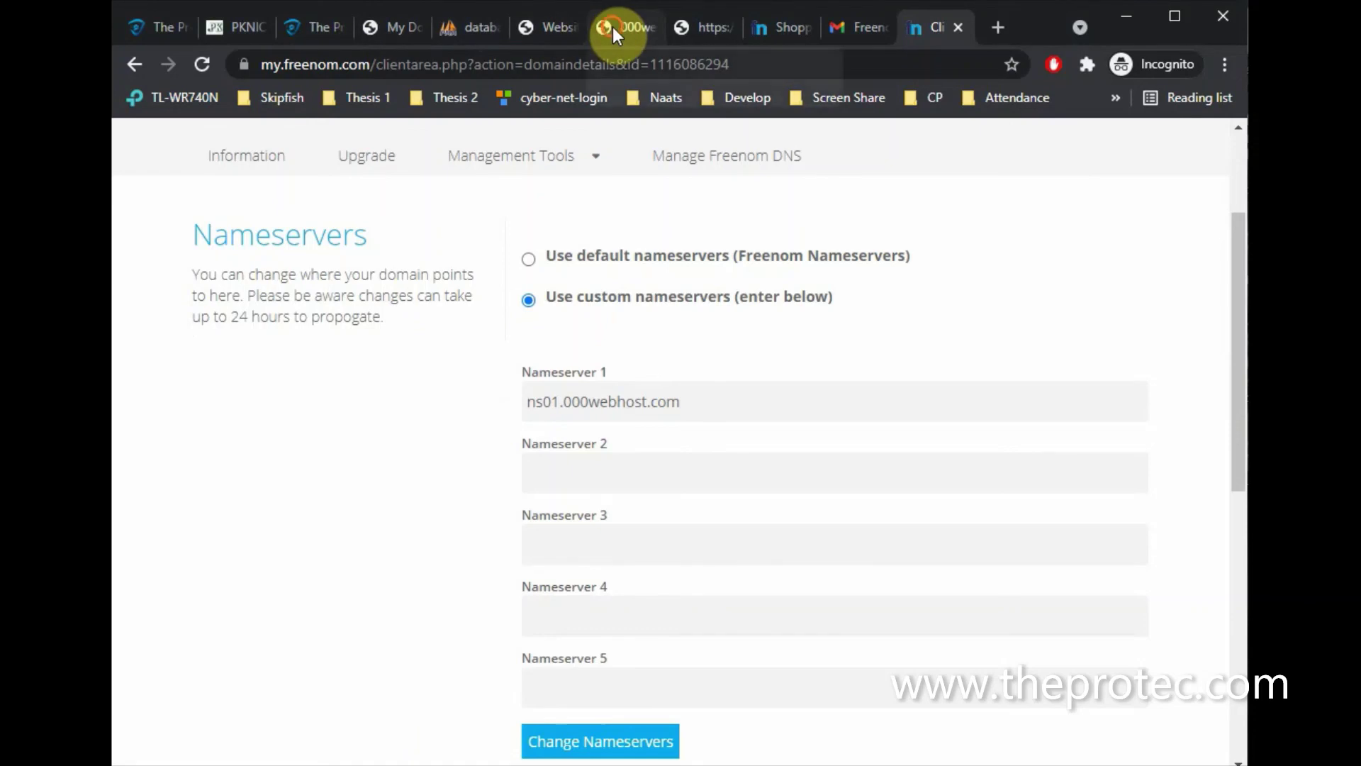
left_click(526, 20)
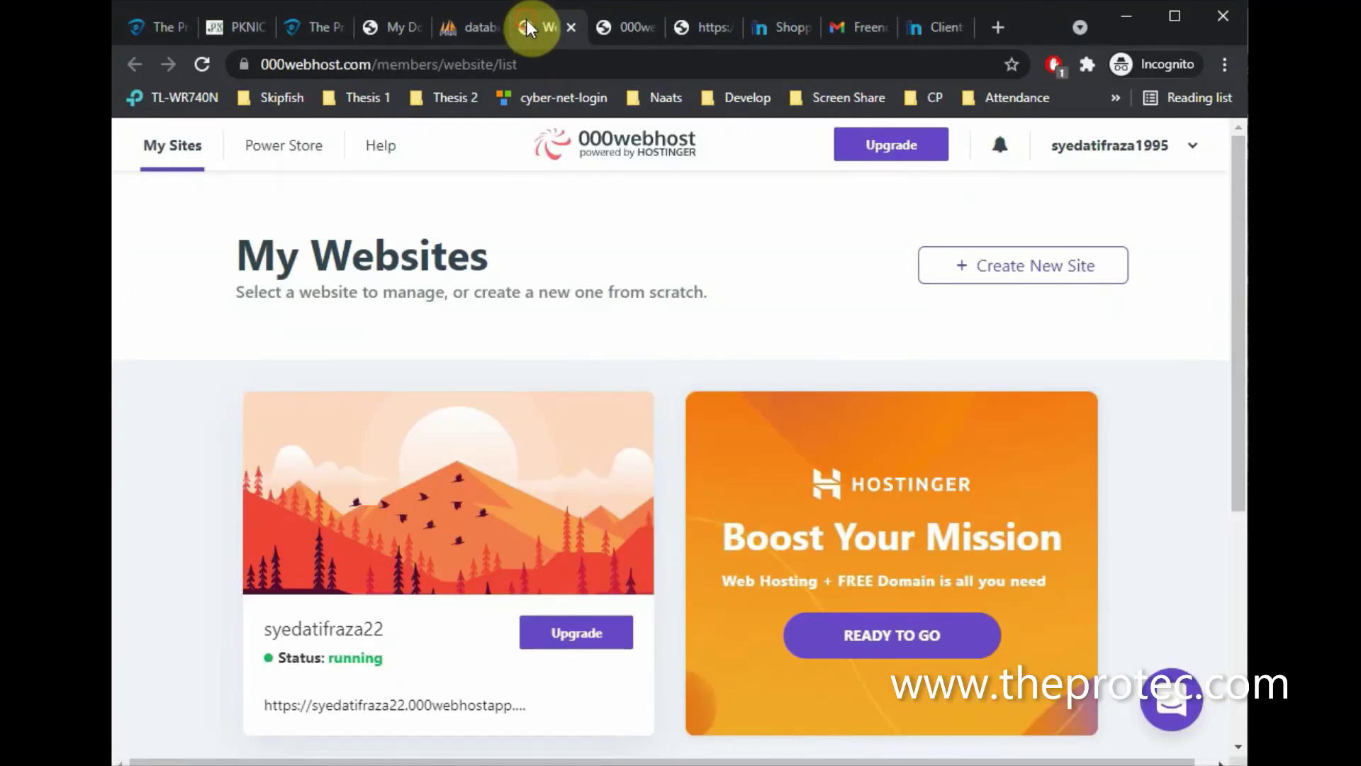
left_click(682, 25)
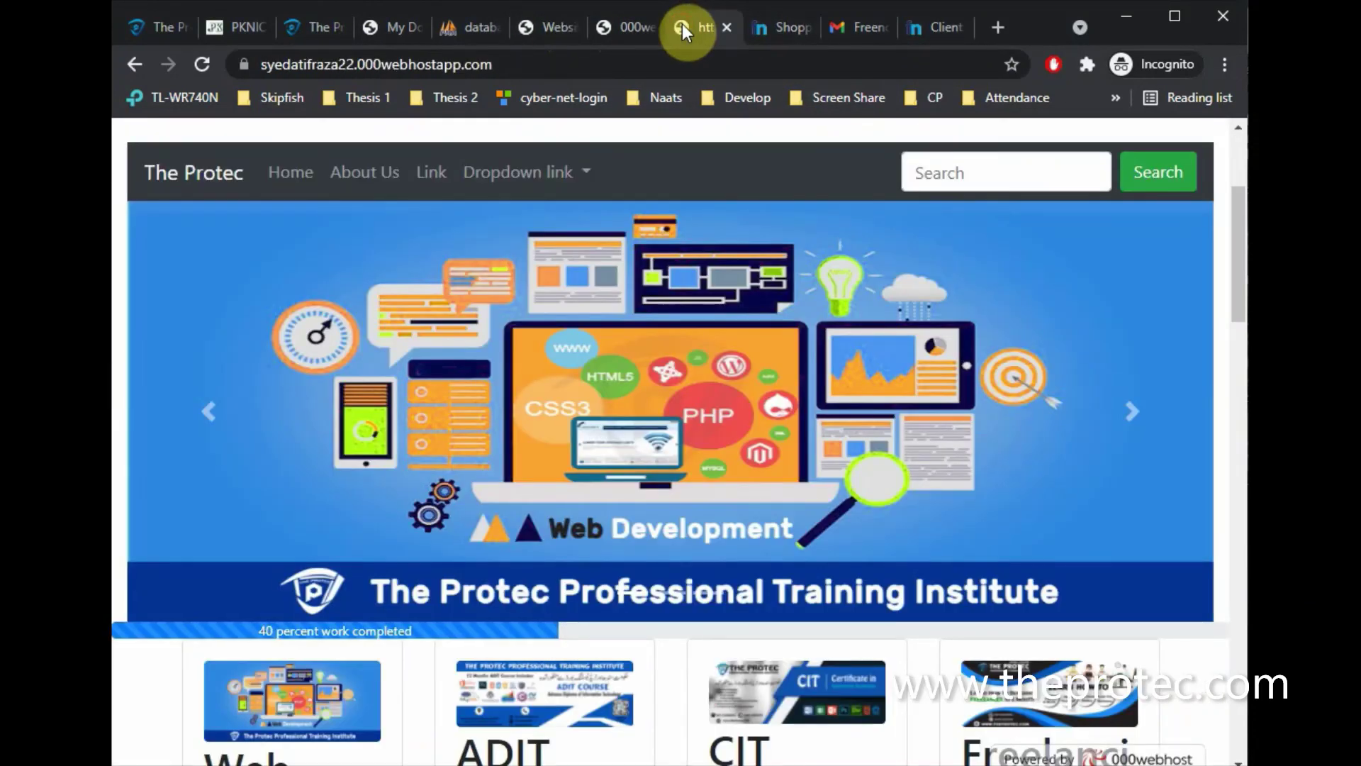
left_click(380, 28)
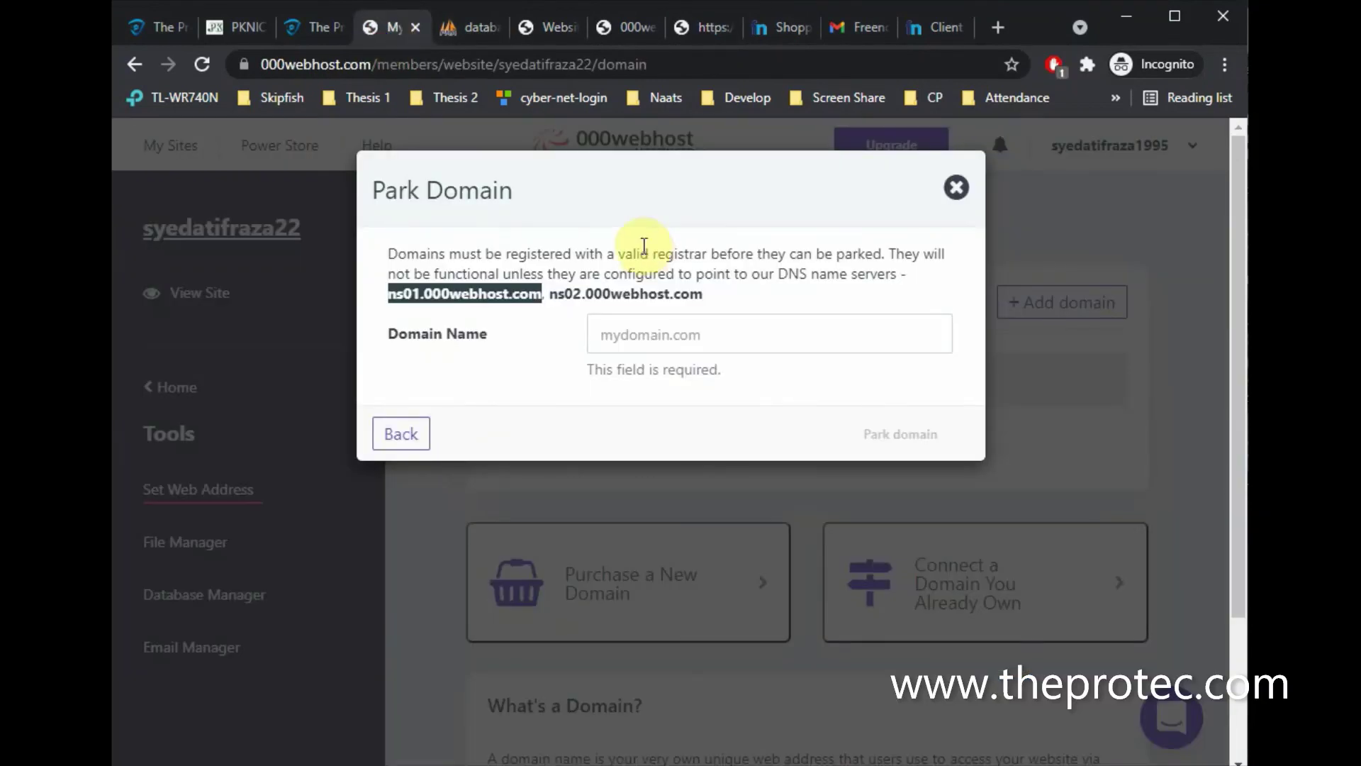
left_click_drag(703, 294, 553, 299)
key("ctrl+c")
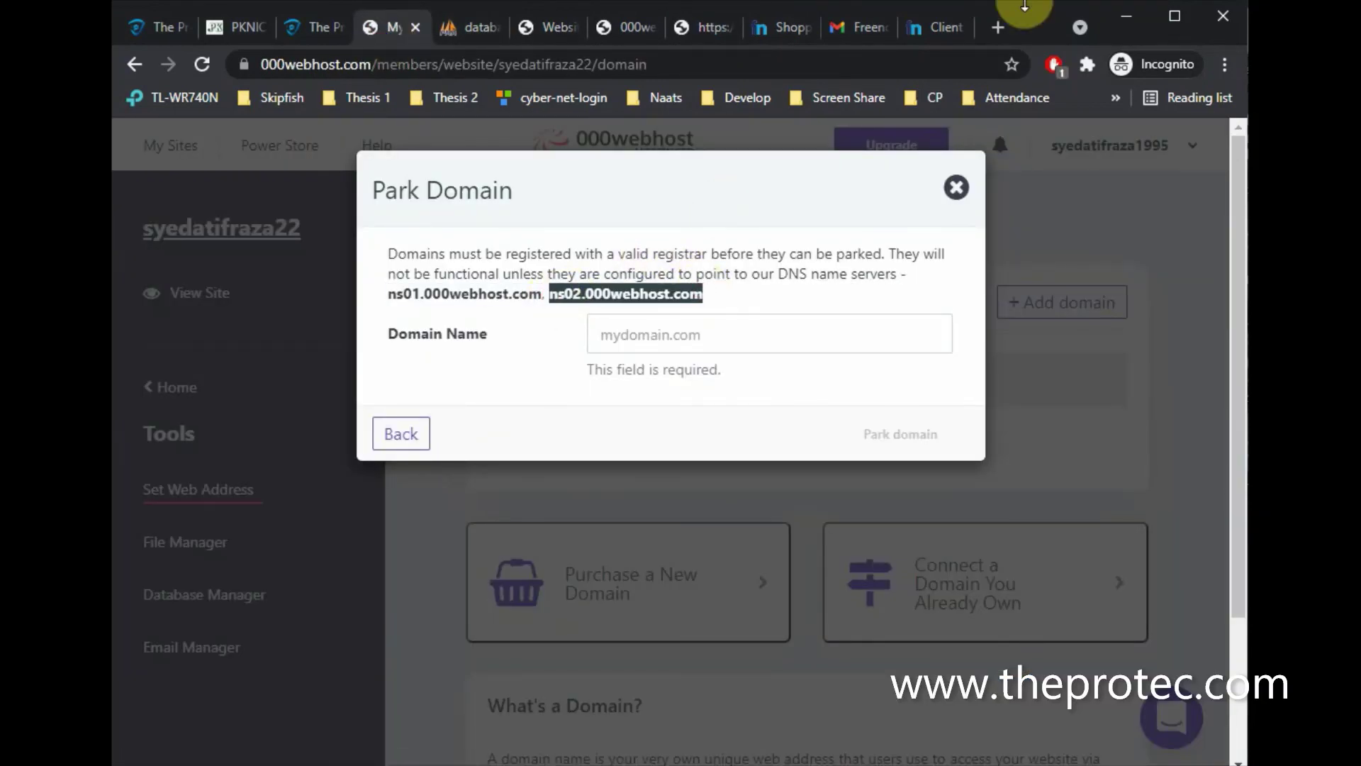
left_click(929, 26)
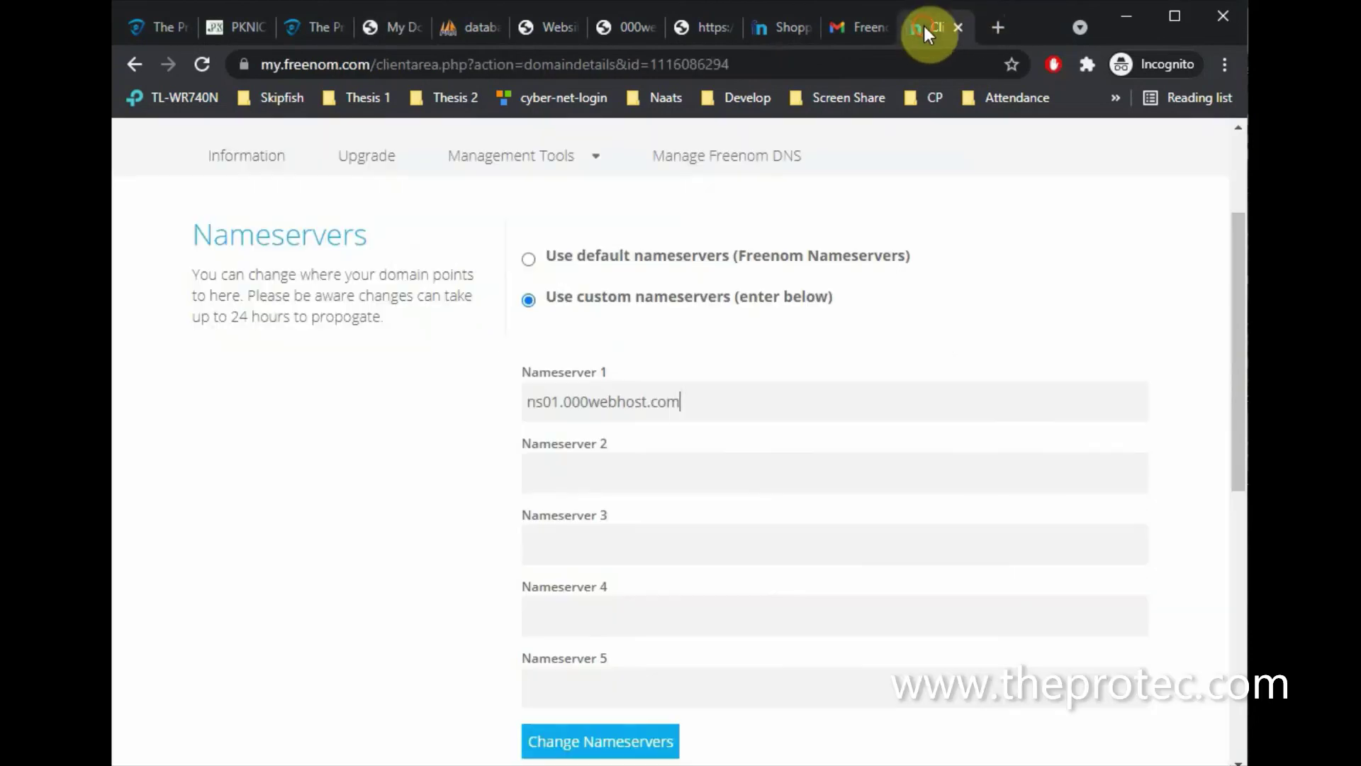
left_click(651, 484)
key("ctrl+v")
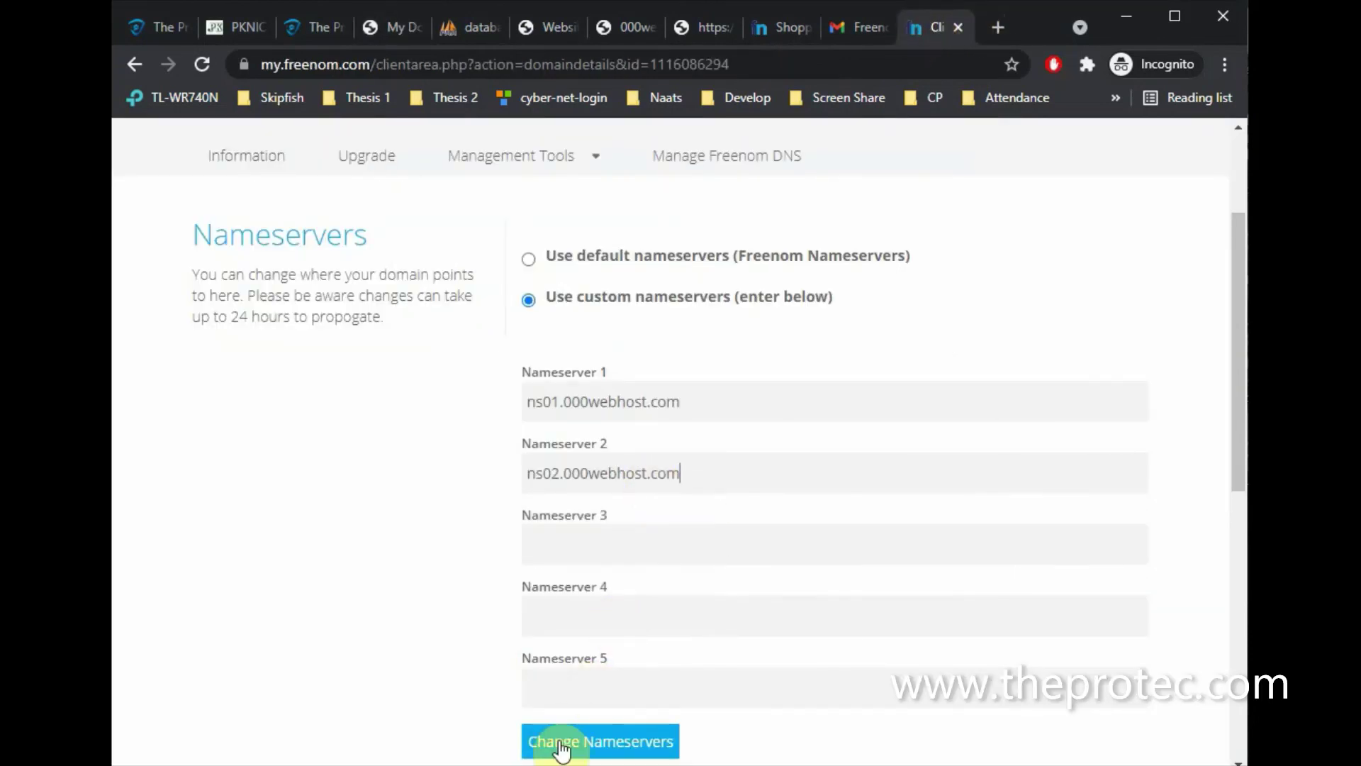
left_click(559, 746)
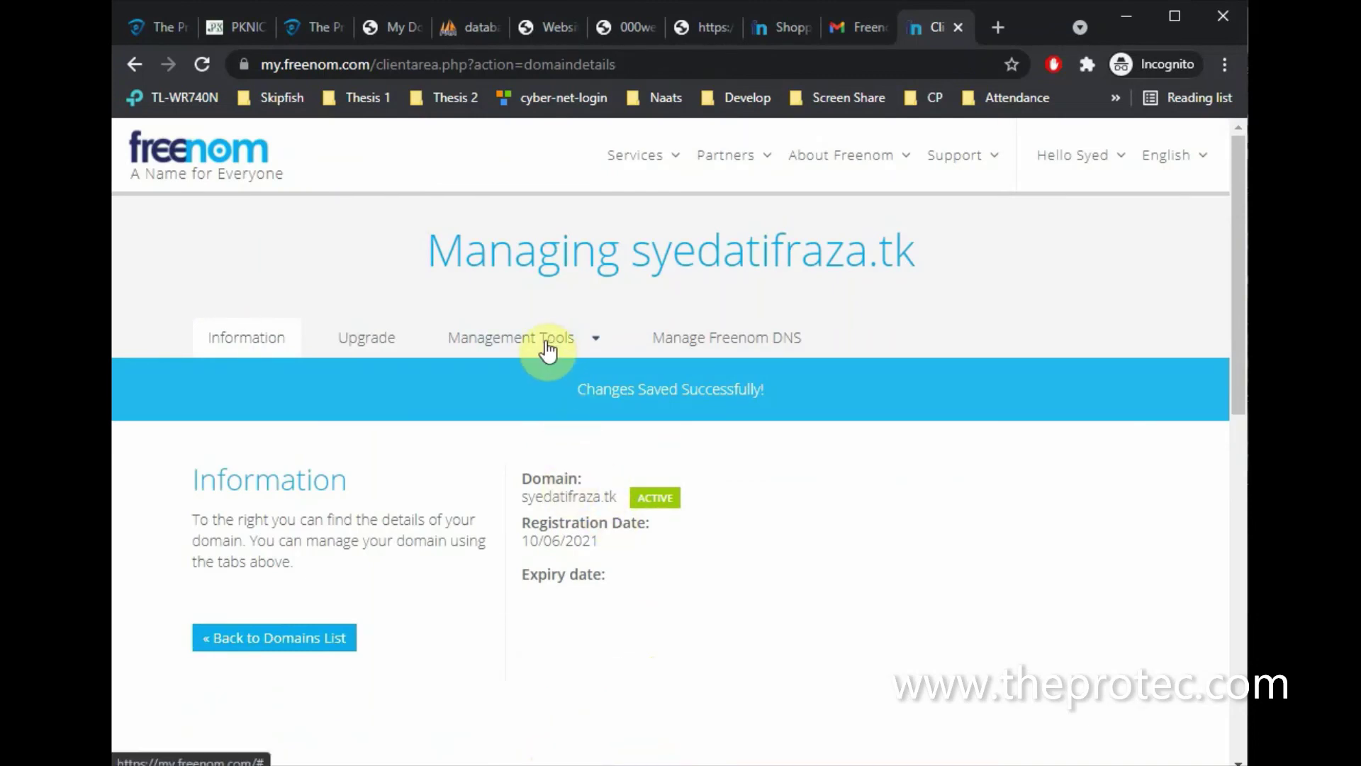
Reload Freenom and reopen syedatifraza.tk's Nameservers page, showing NS01 and NS02.000WEBHOST.COM
left_click(699, 62)
key("Return")
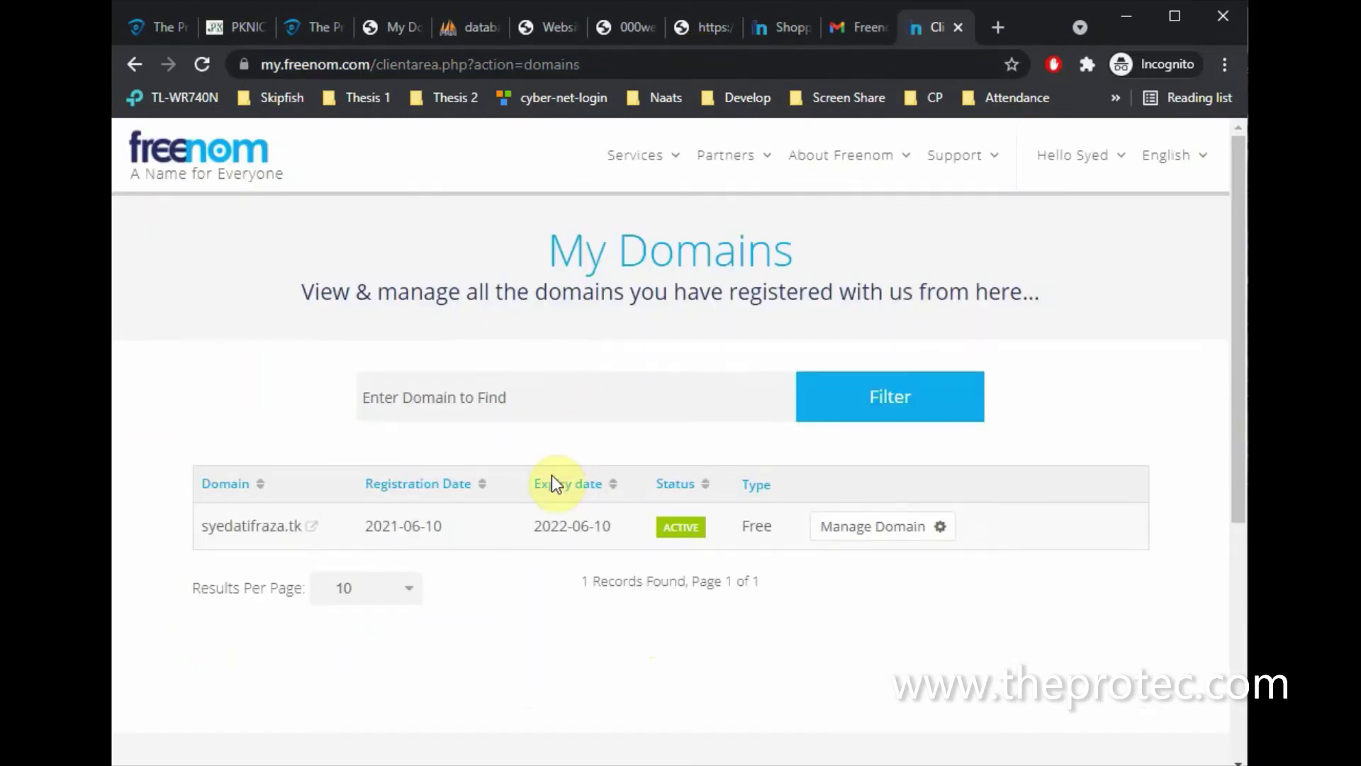
left_click(860, 538)
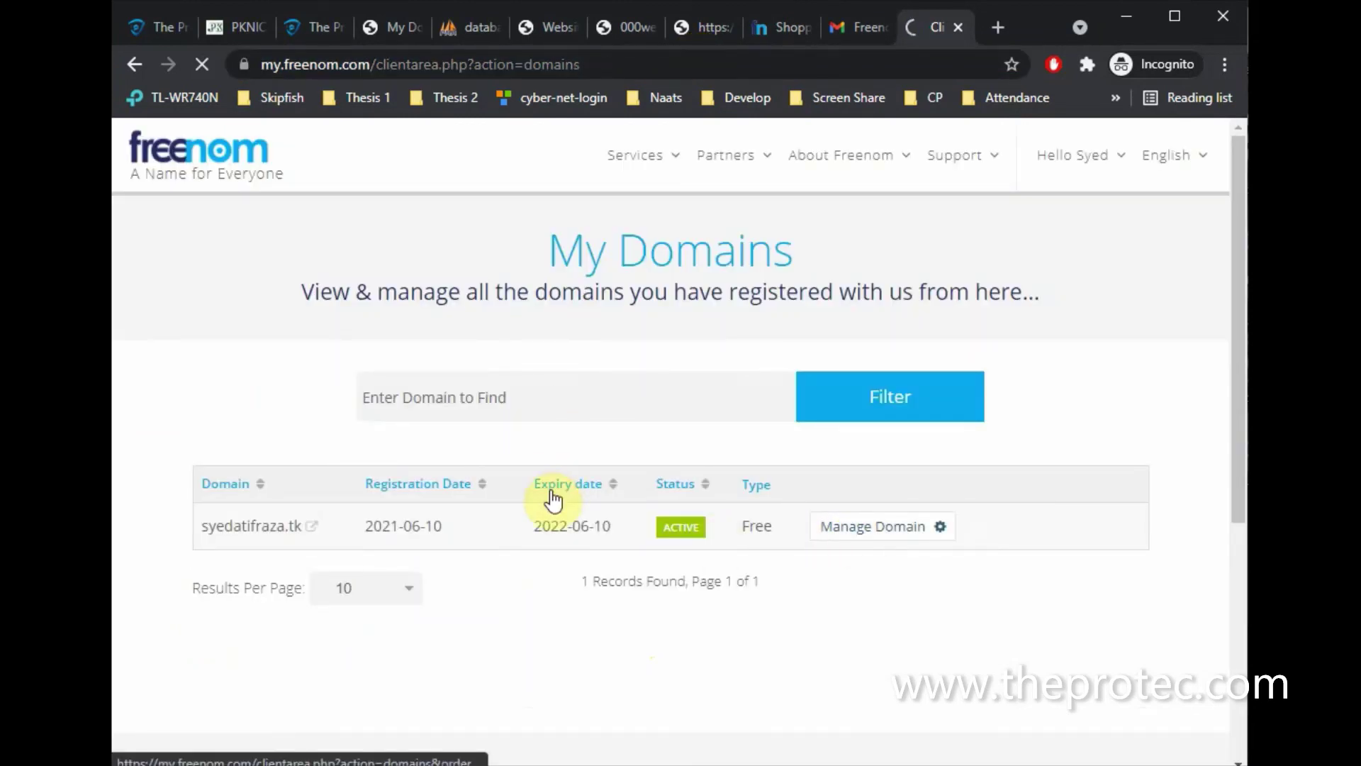
left_click(532, 338)
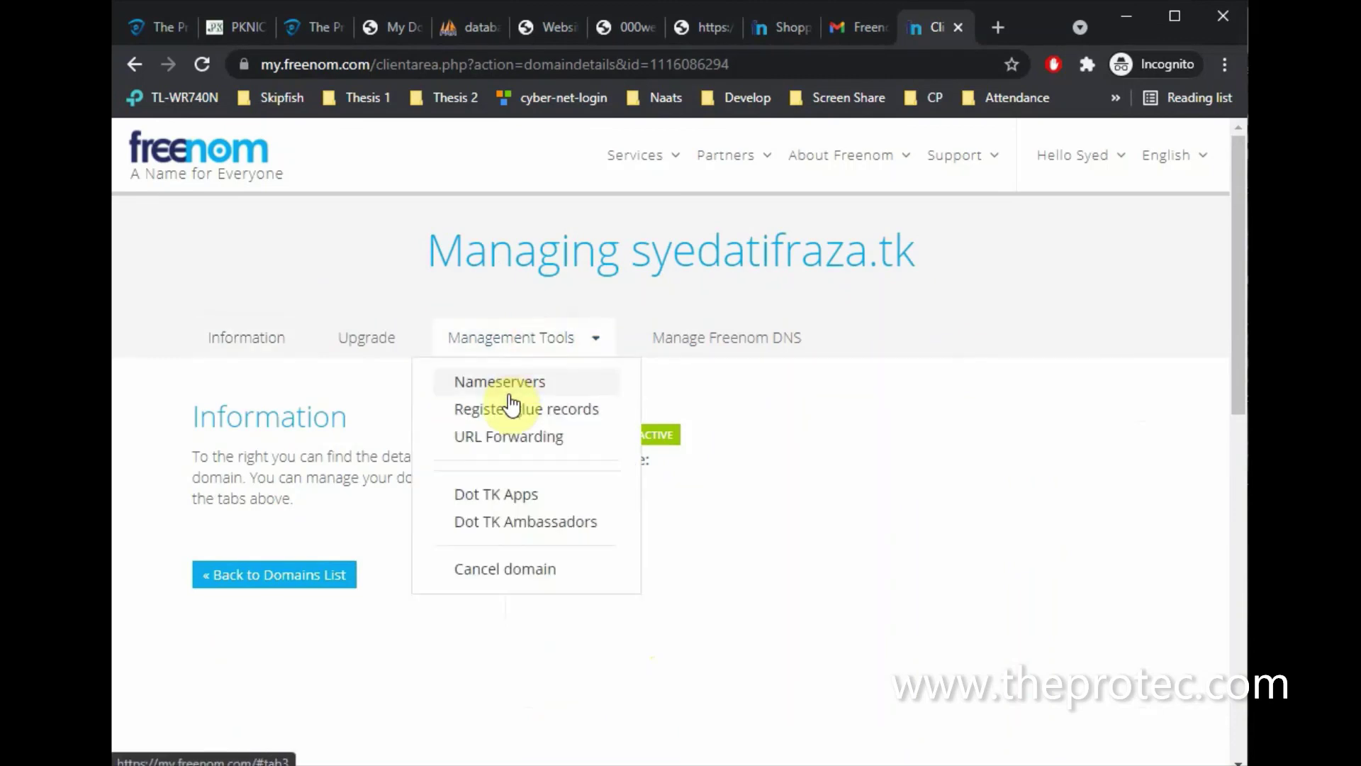
left_click(502, 384)
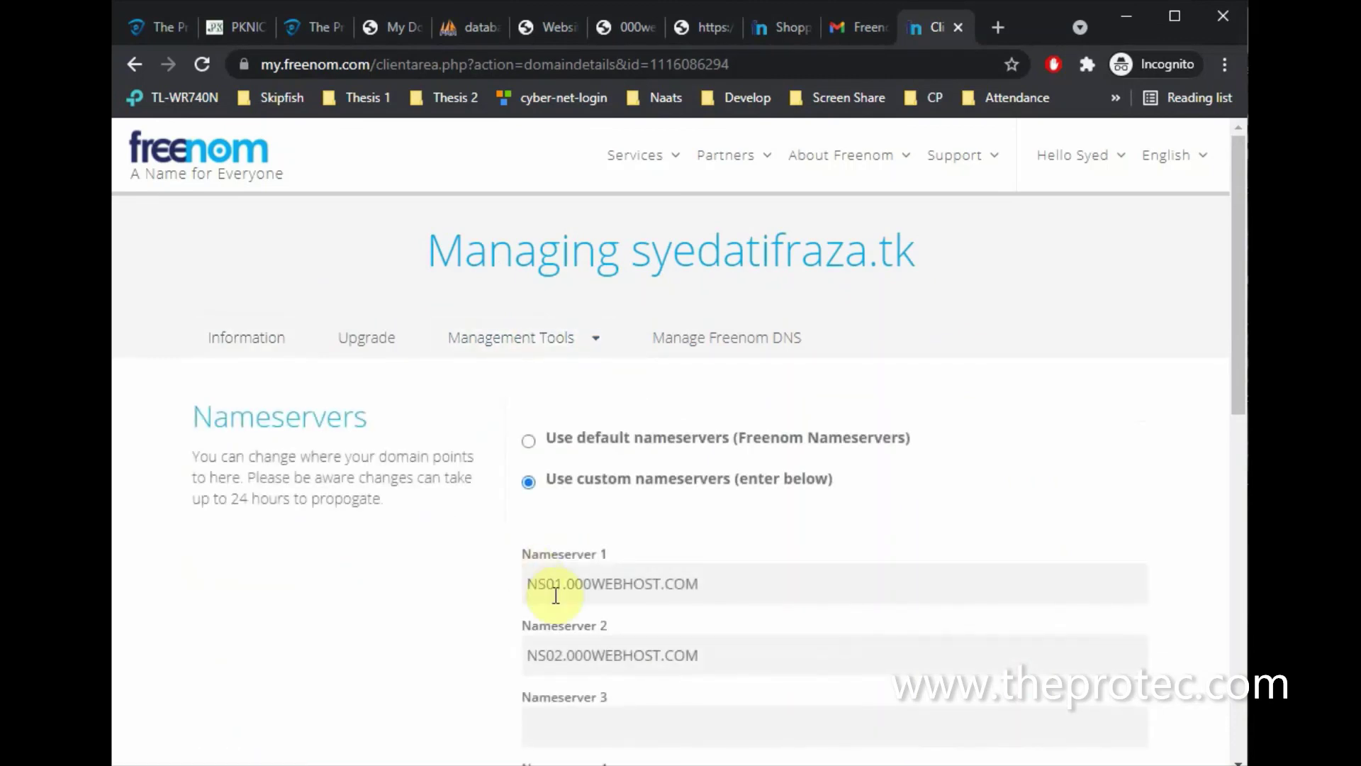
scroll(507, 607, "down", 3)
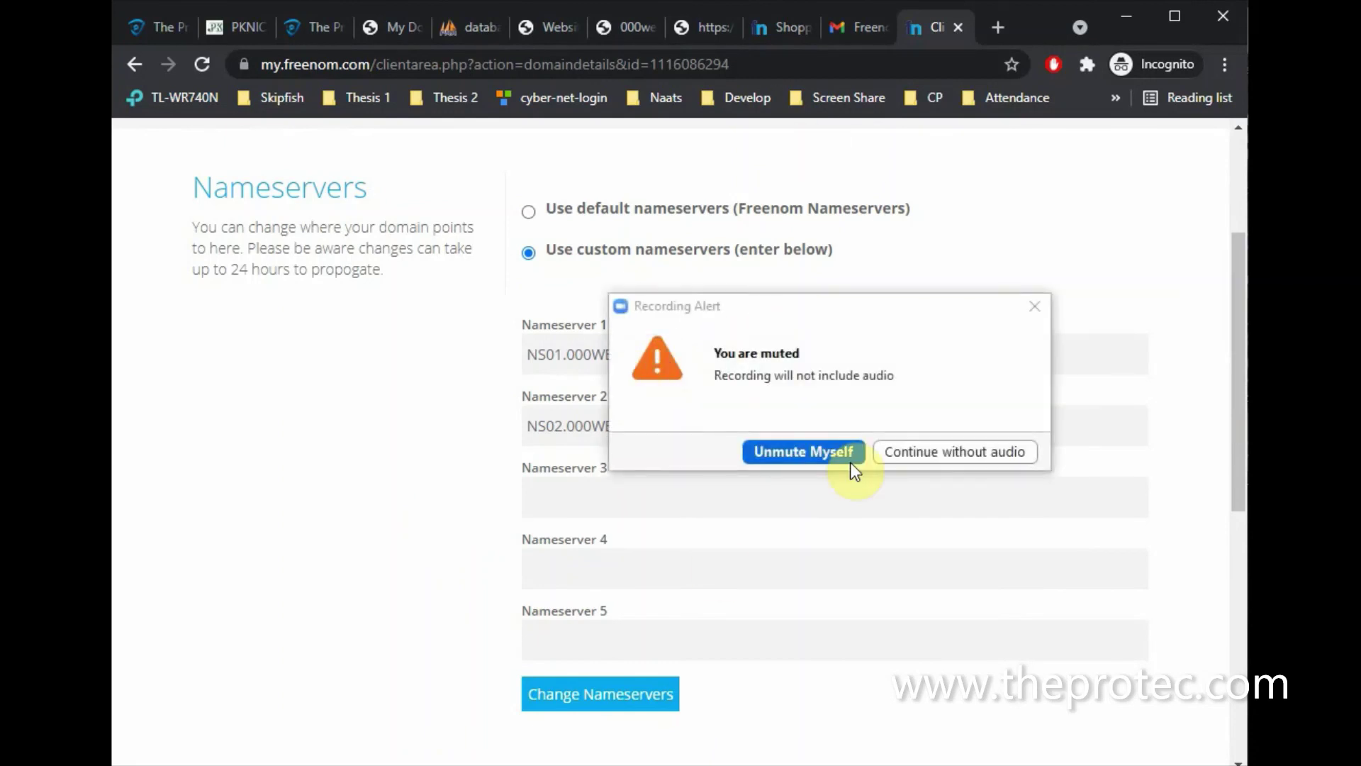
left_click(1035, 306)
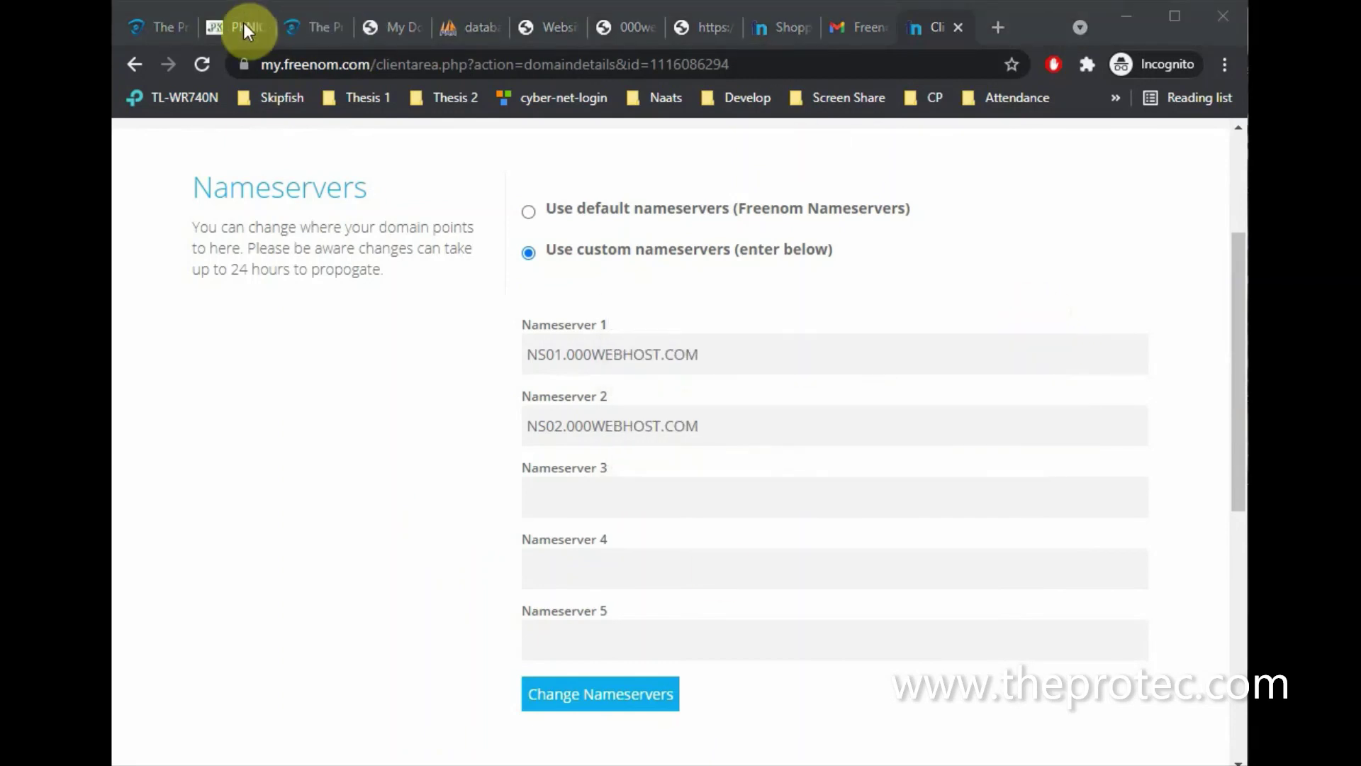
Enter syedatifraza.tk as the domain name in 000webhost's Park Domain dialog and park it
left_click(392, 28)
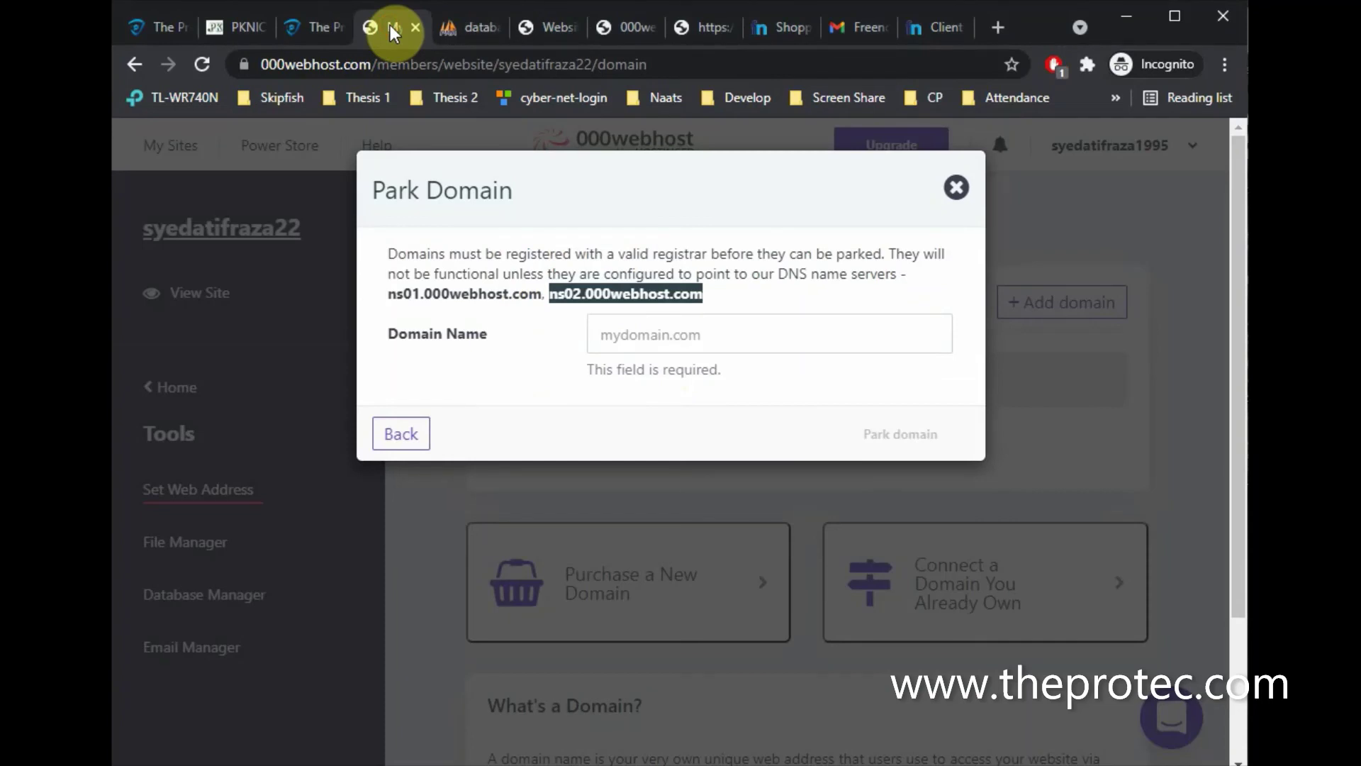
left_click(675, 329)
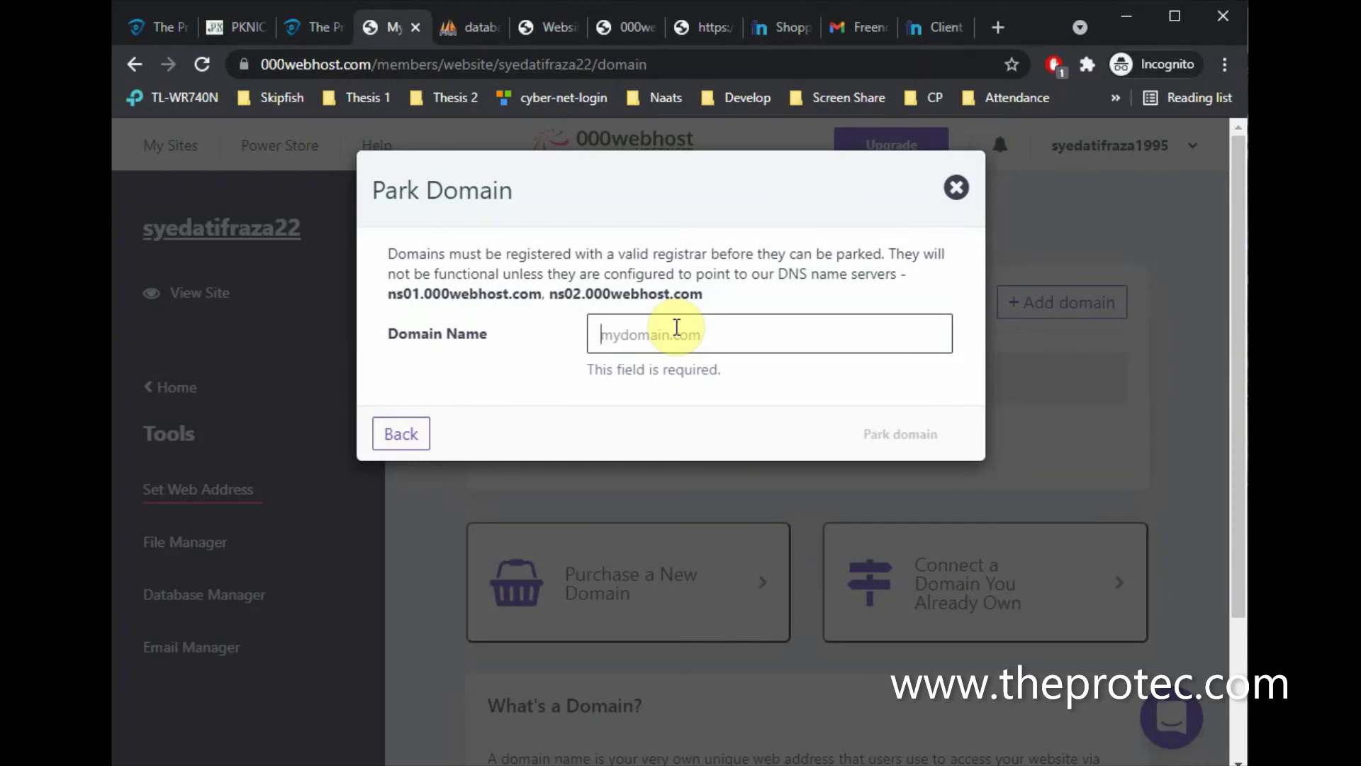
type("syedatifra")
type("za.tk")
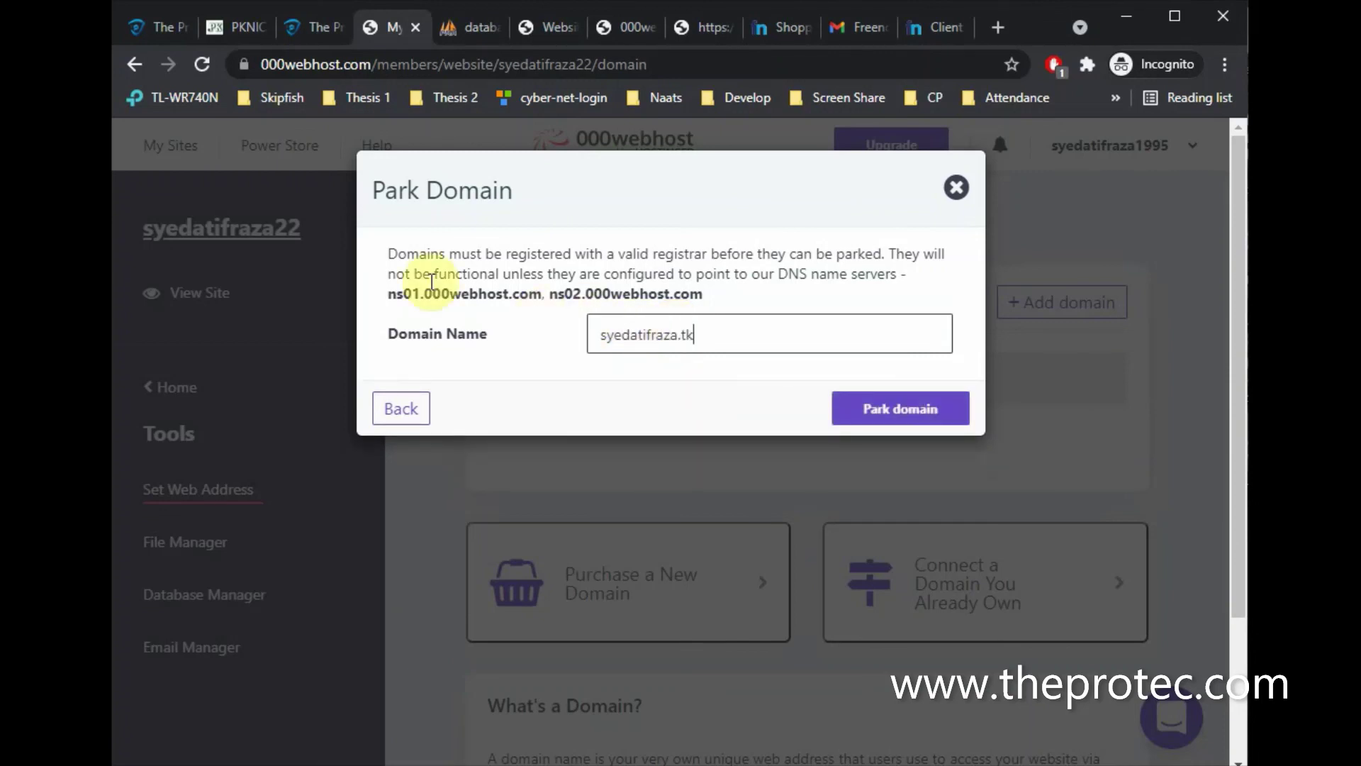
left_click(933, 28)
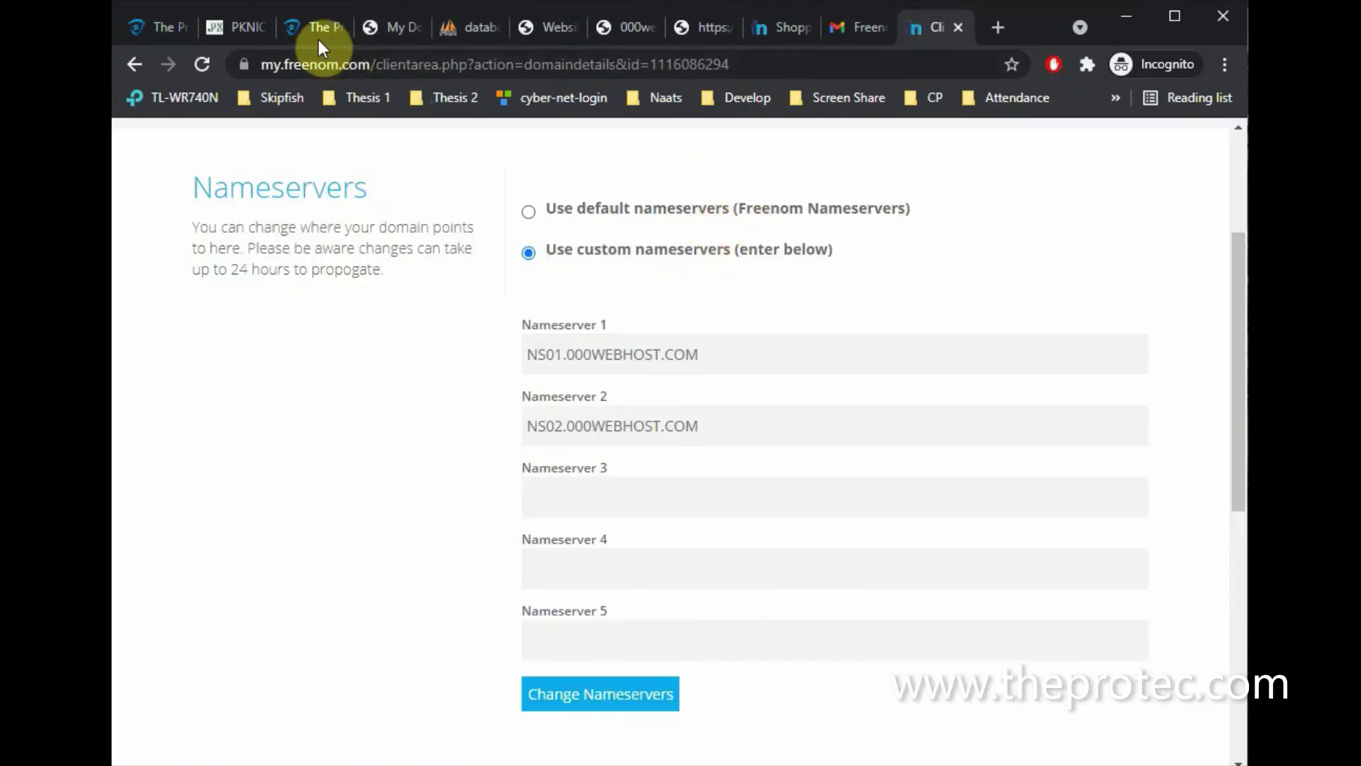
left_click(390, 32)
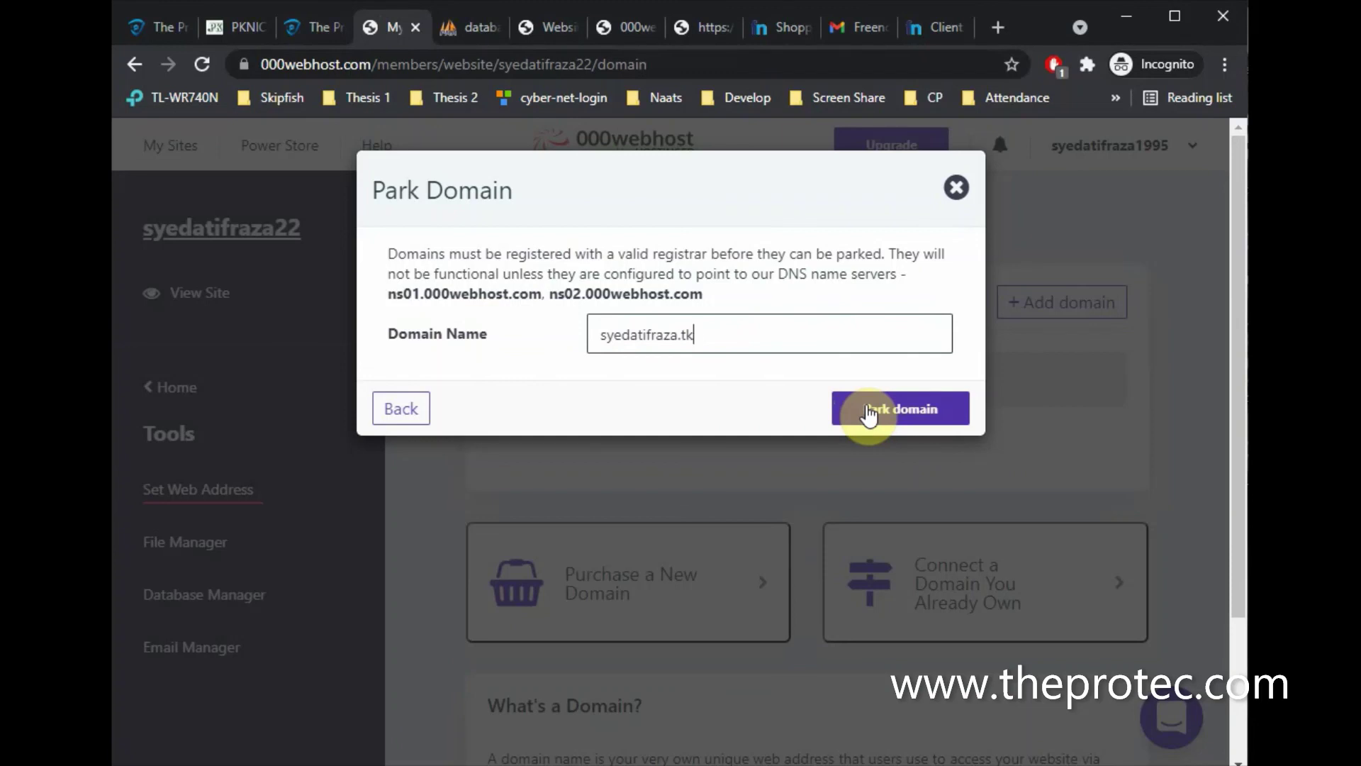
left_click(868, 410)
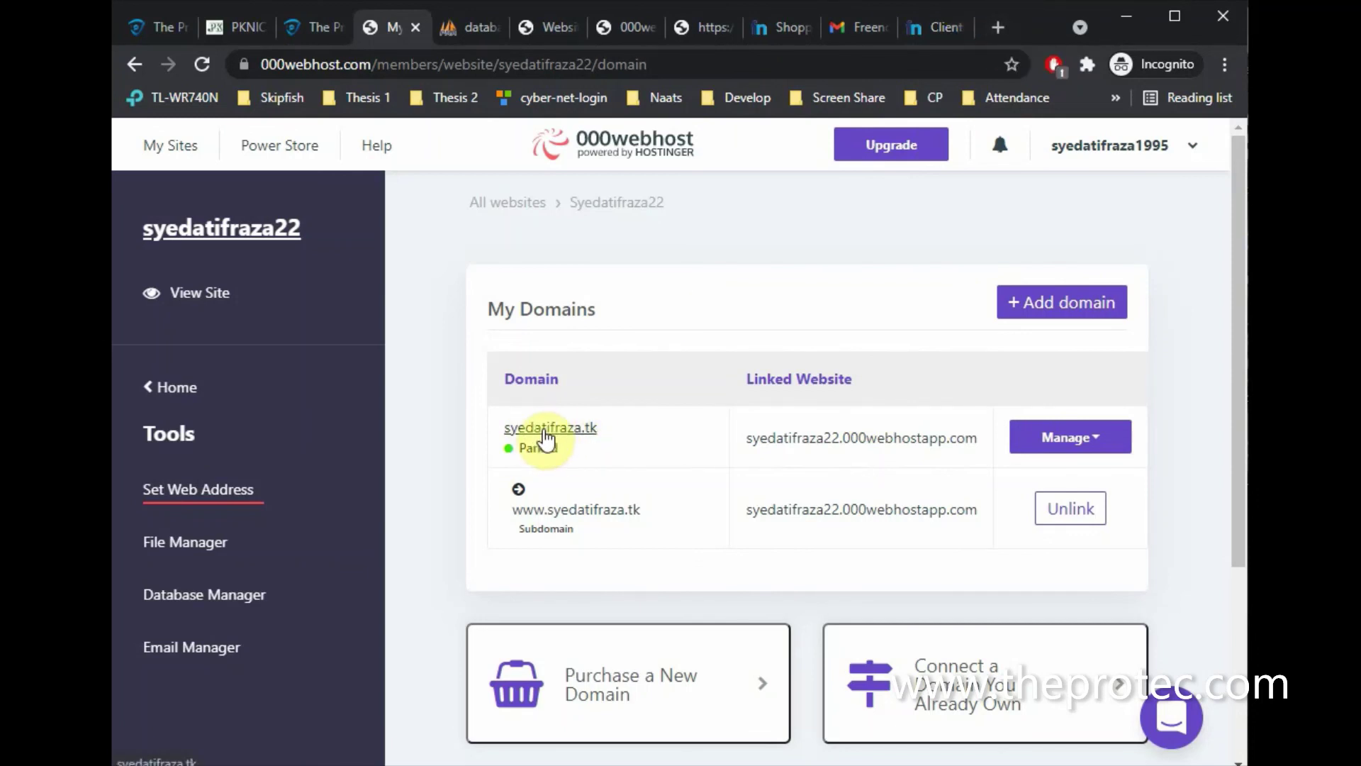
Load syedatifraza.tk in a new Chrome tab to display the My Mobile shop site
left_click(998, 27)
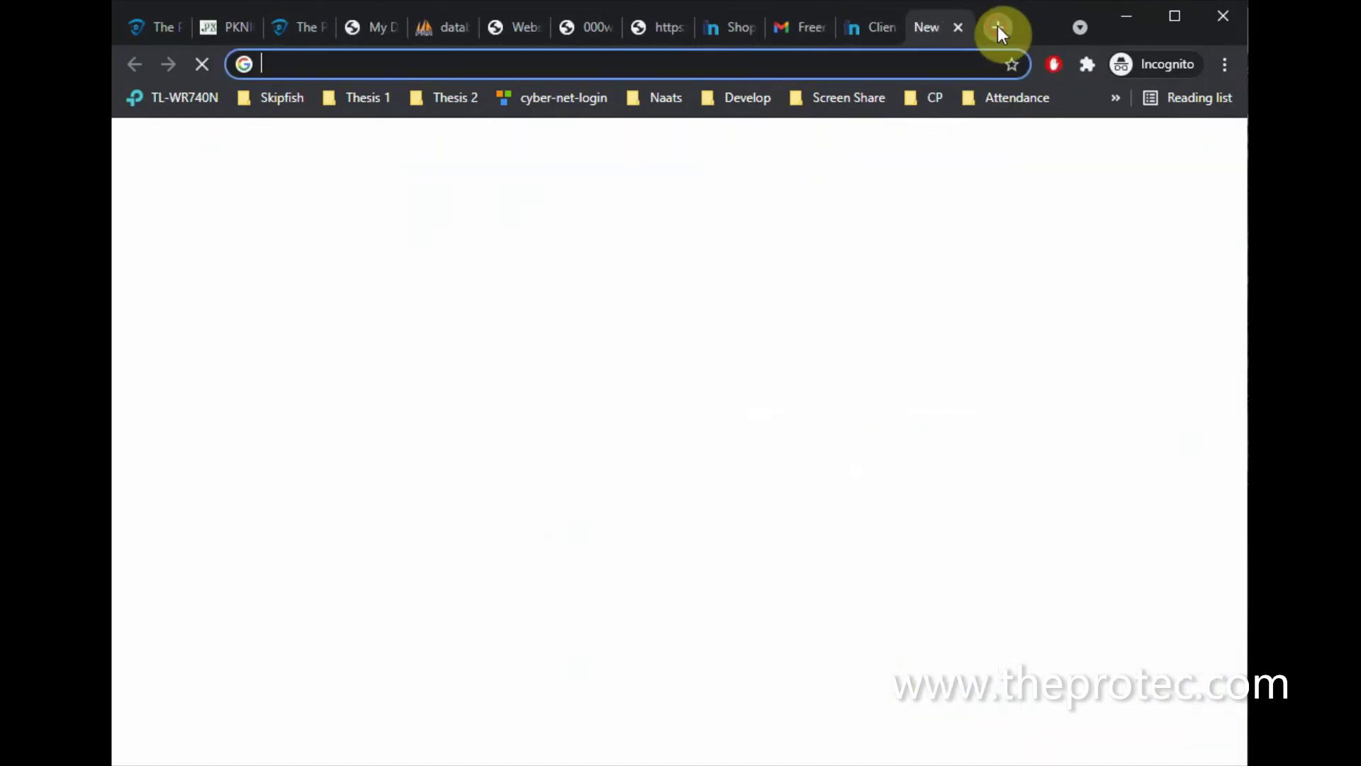
type("syedatifraz")
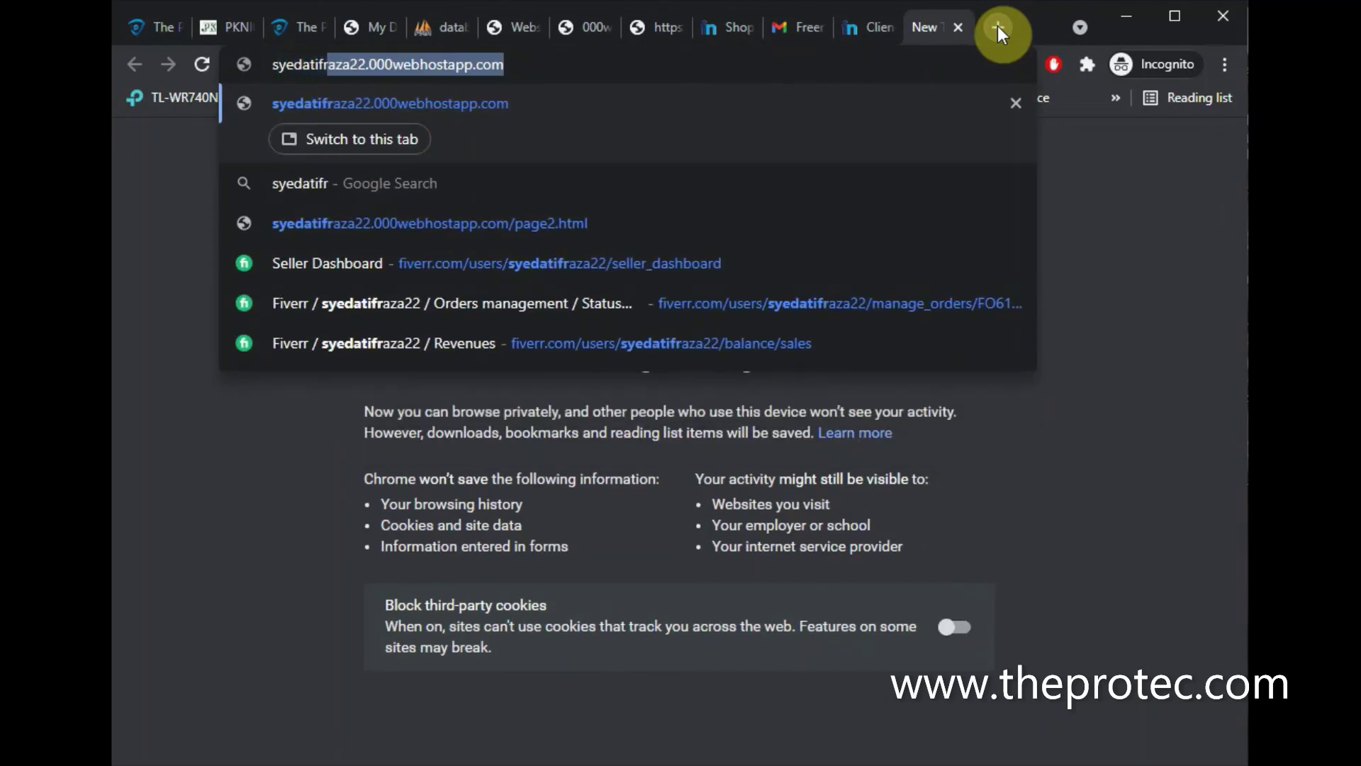
type("a")
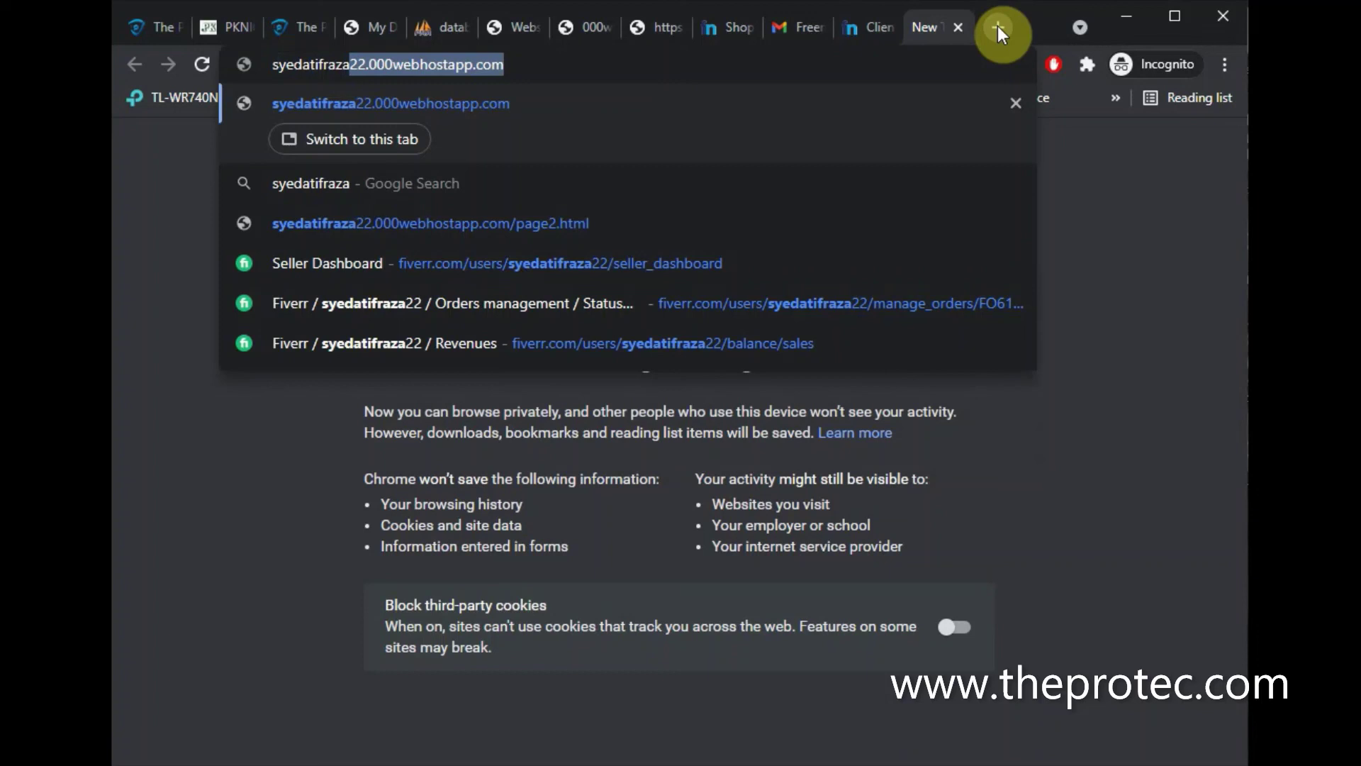
key("BackSpace")
type(".t")
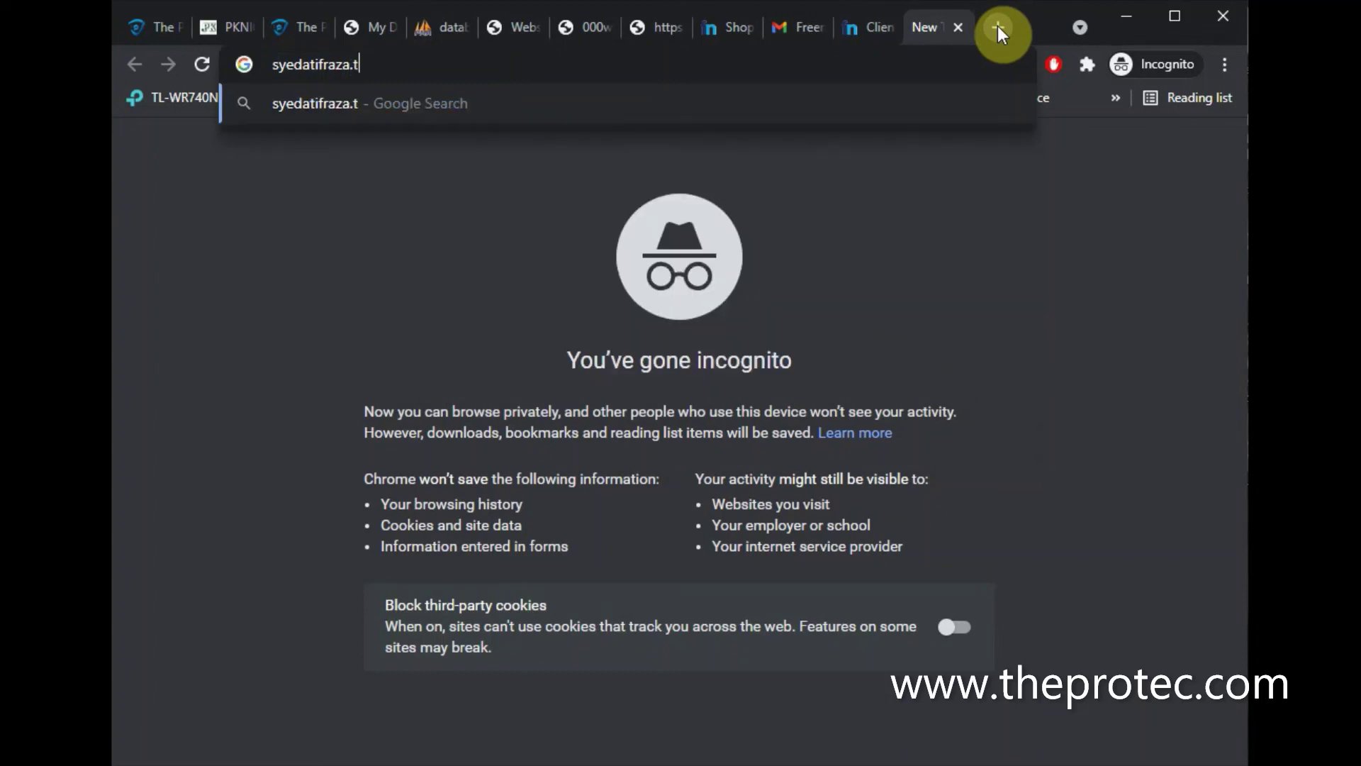
key("BackSpace")
type("tk")
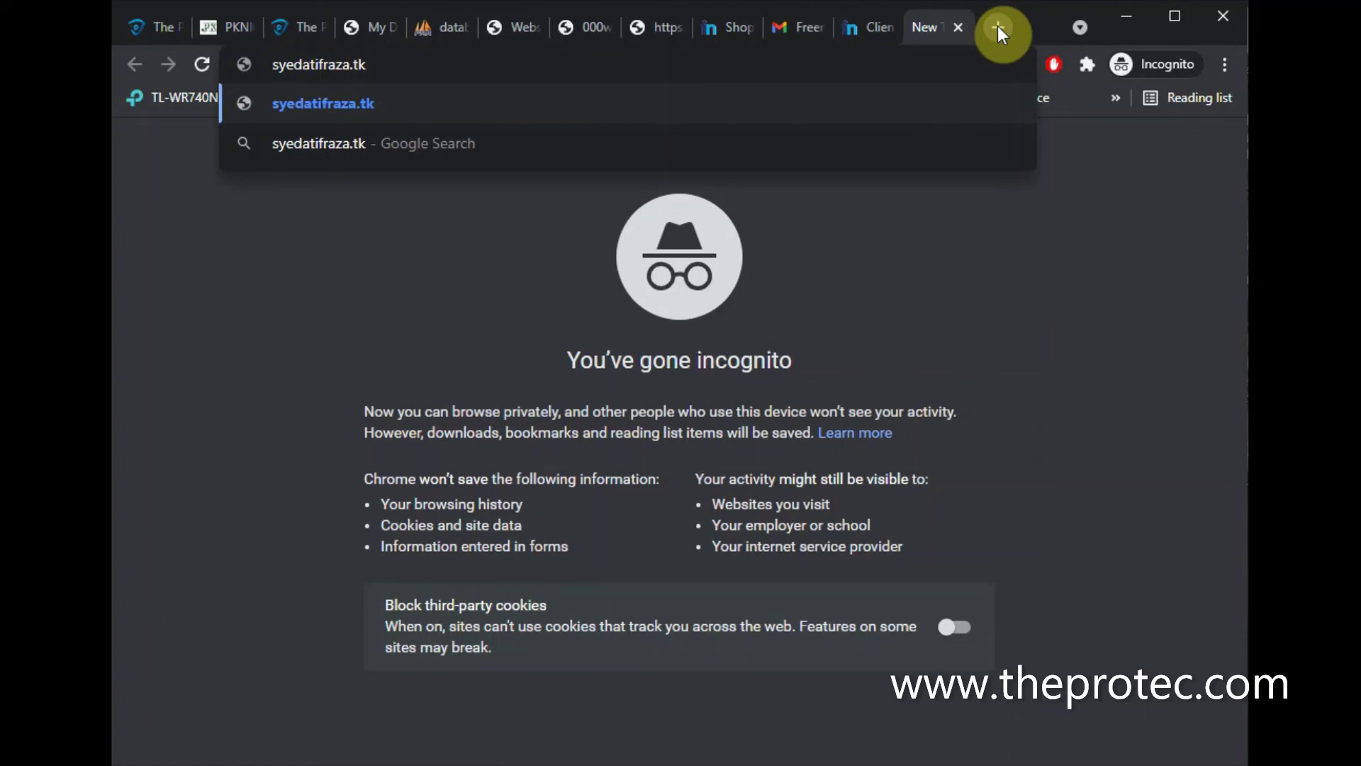
key("Return")
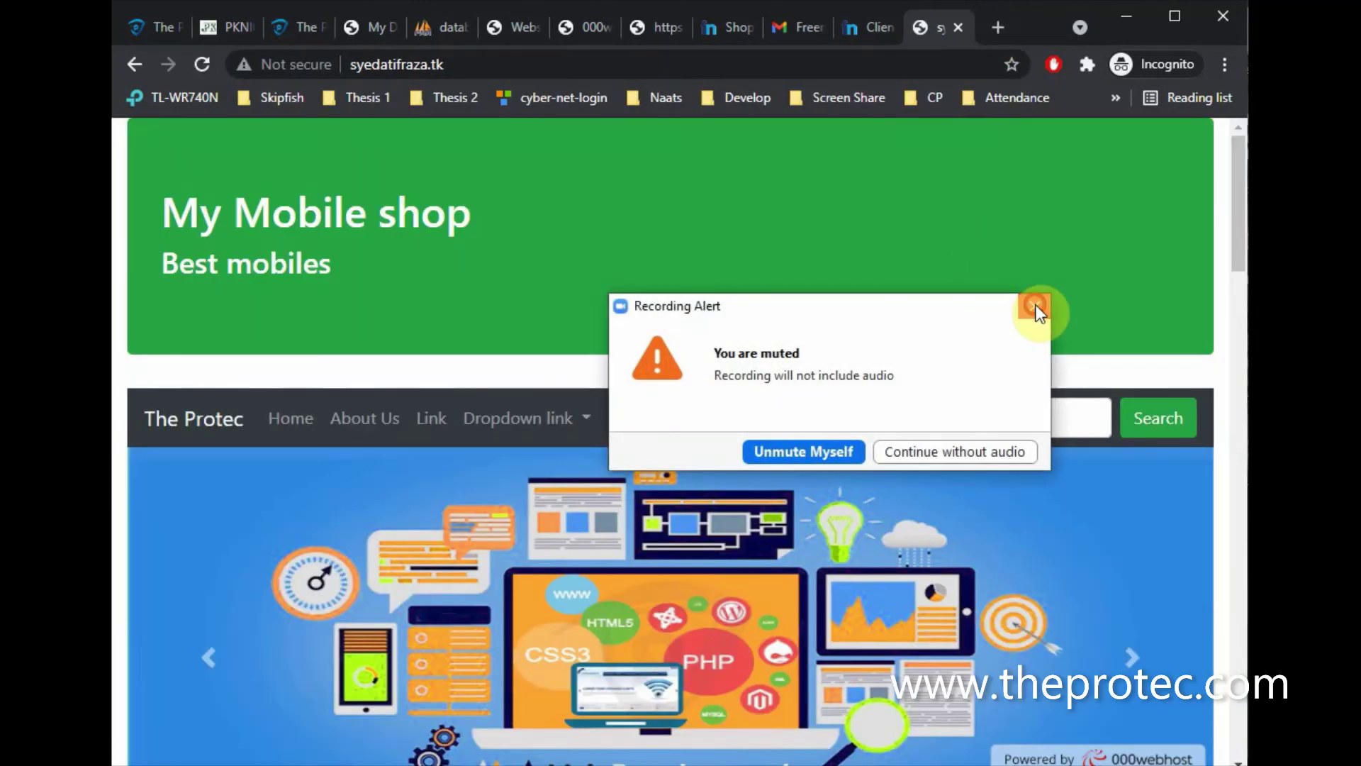
left_click(1024, 310)
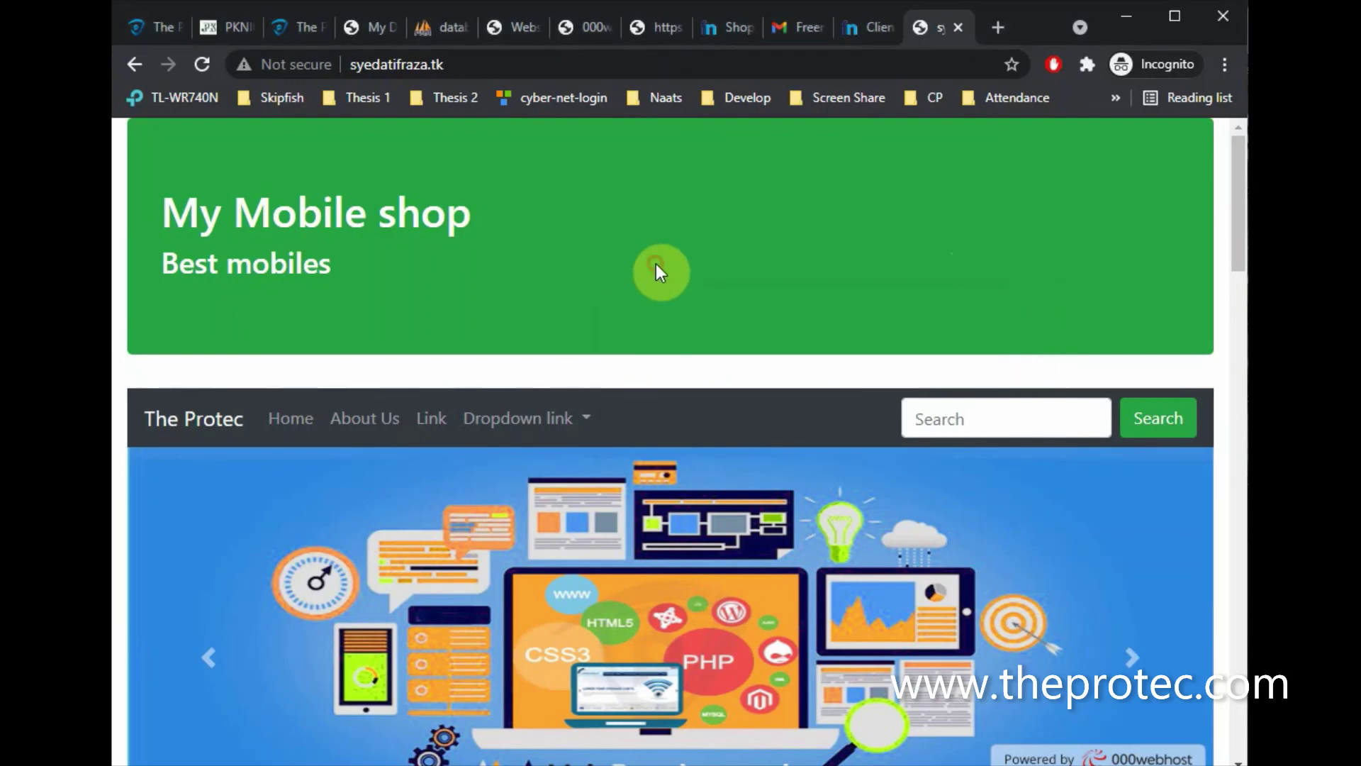
scroll(657, 271, "down", 10)
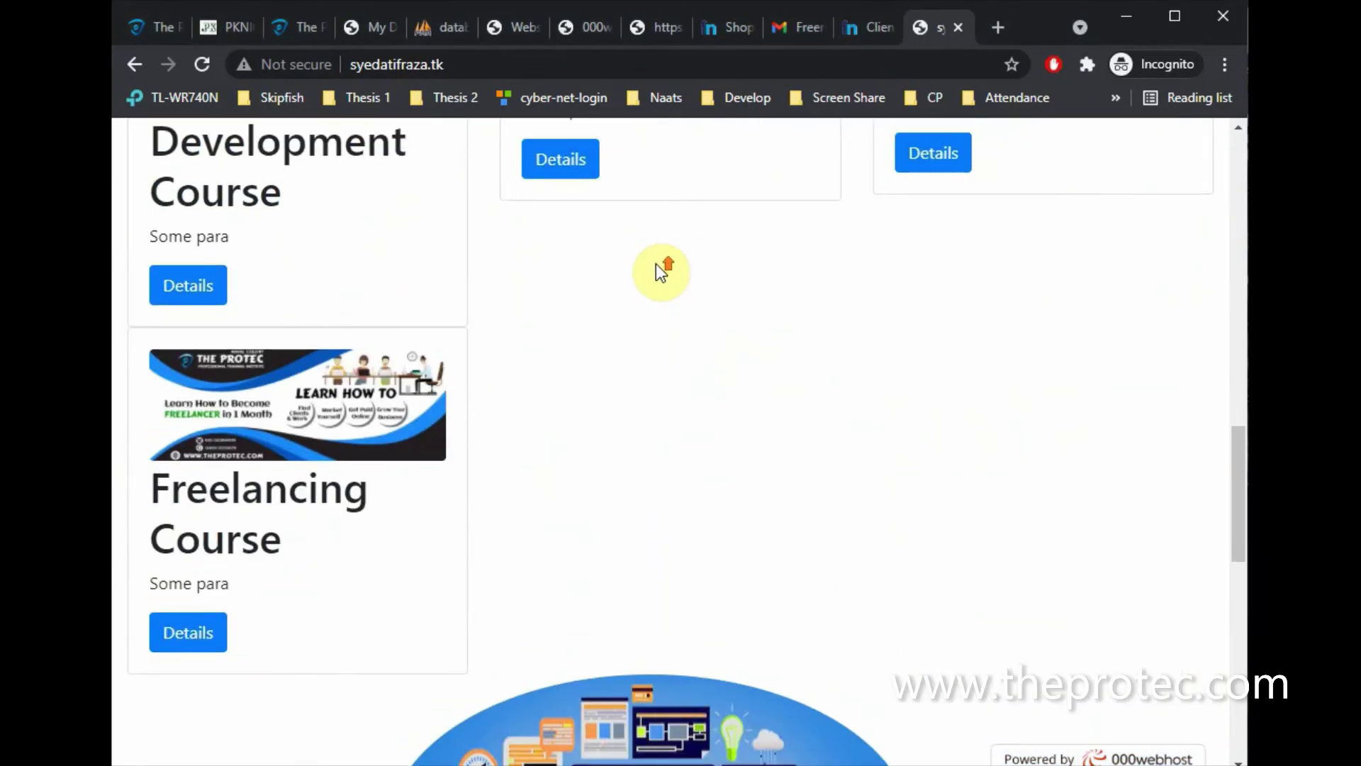
scroll(657, 271, "up", 10)
scroll(657, 271, "up", 2)
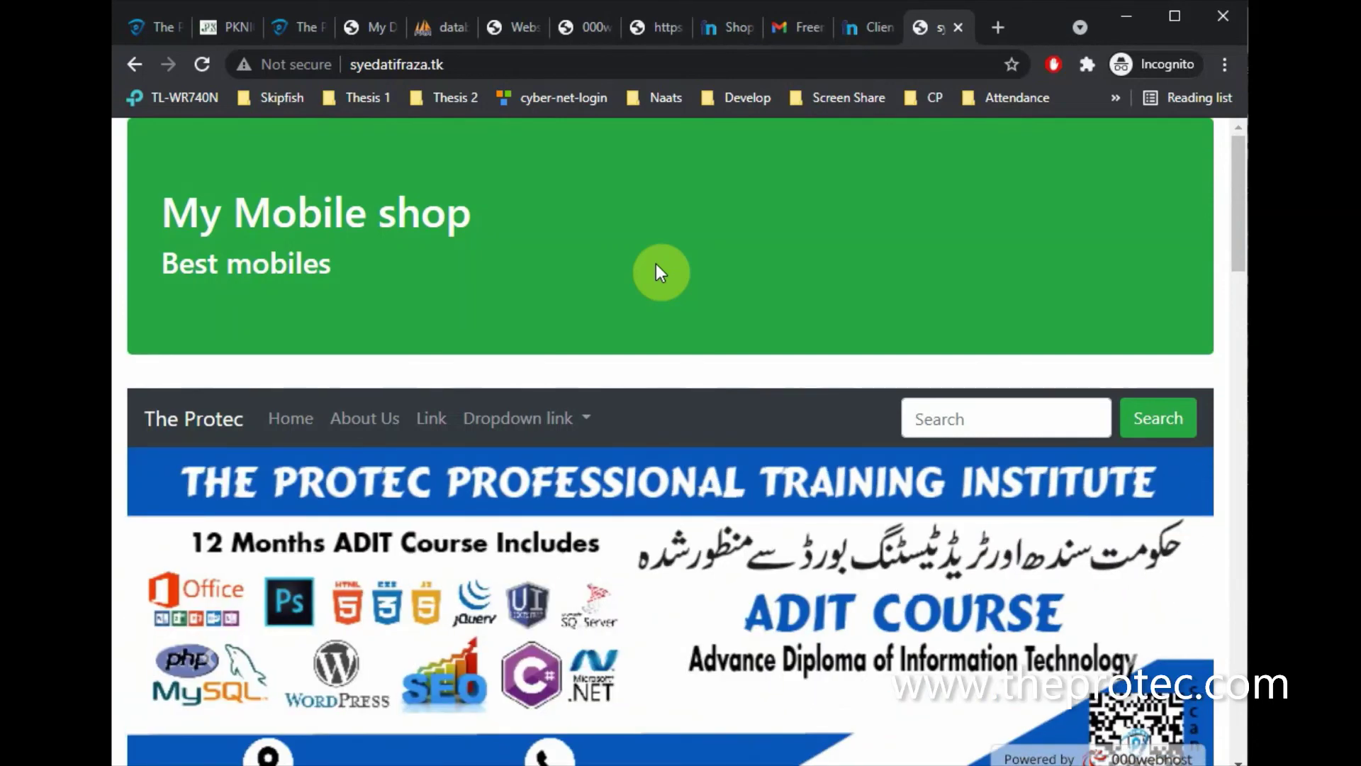
scroll(656, 272, "down", 15)
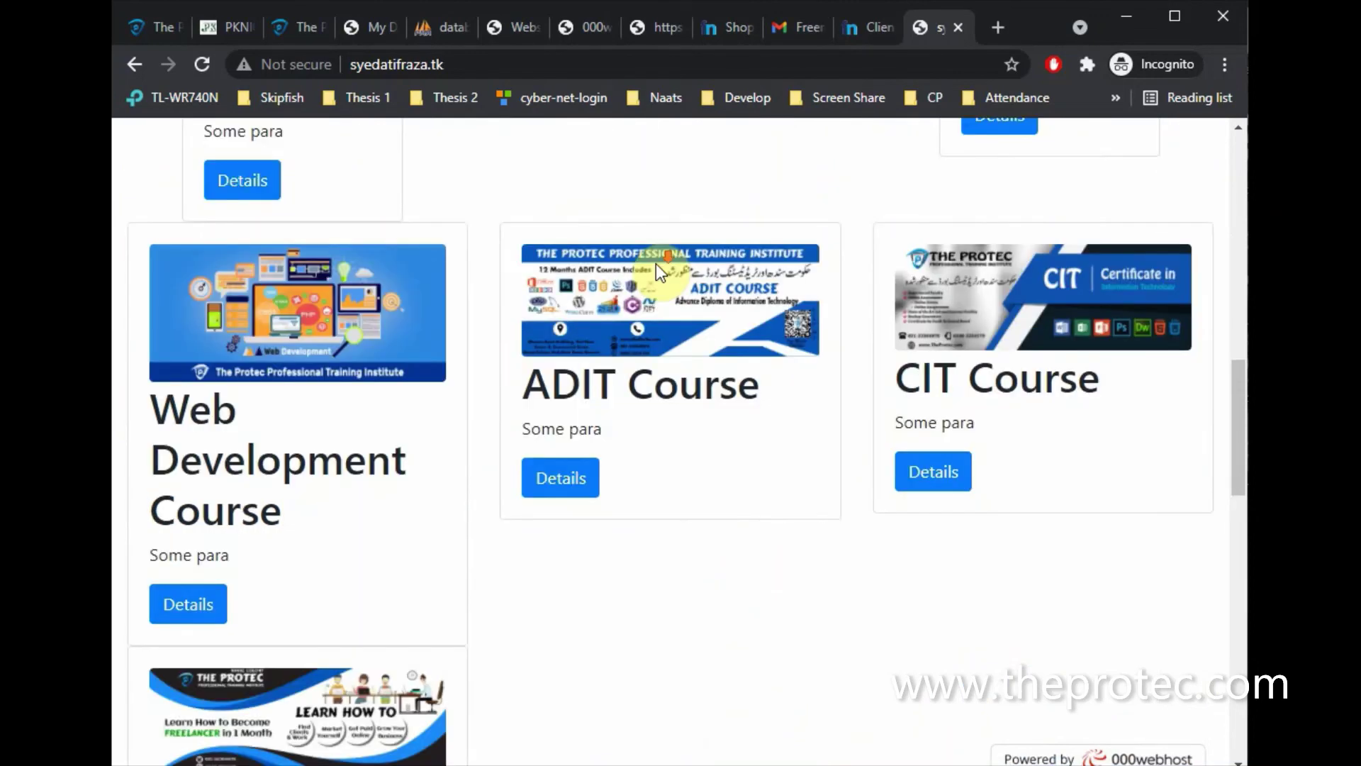
scroll(657, 272, "down", 10)
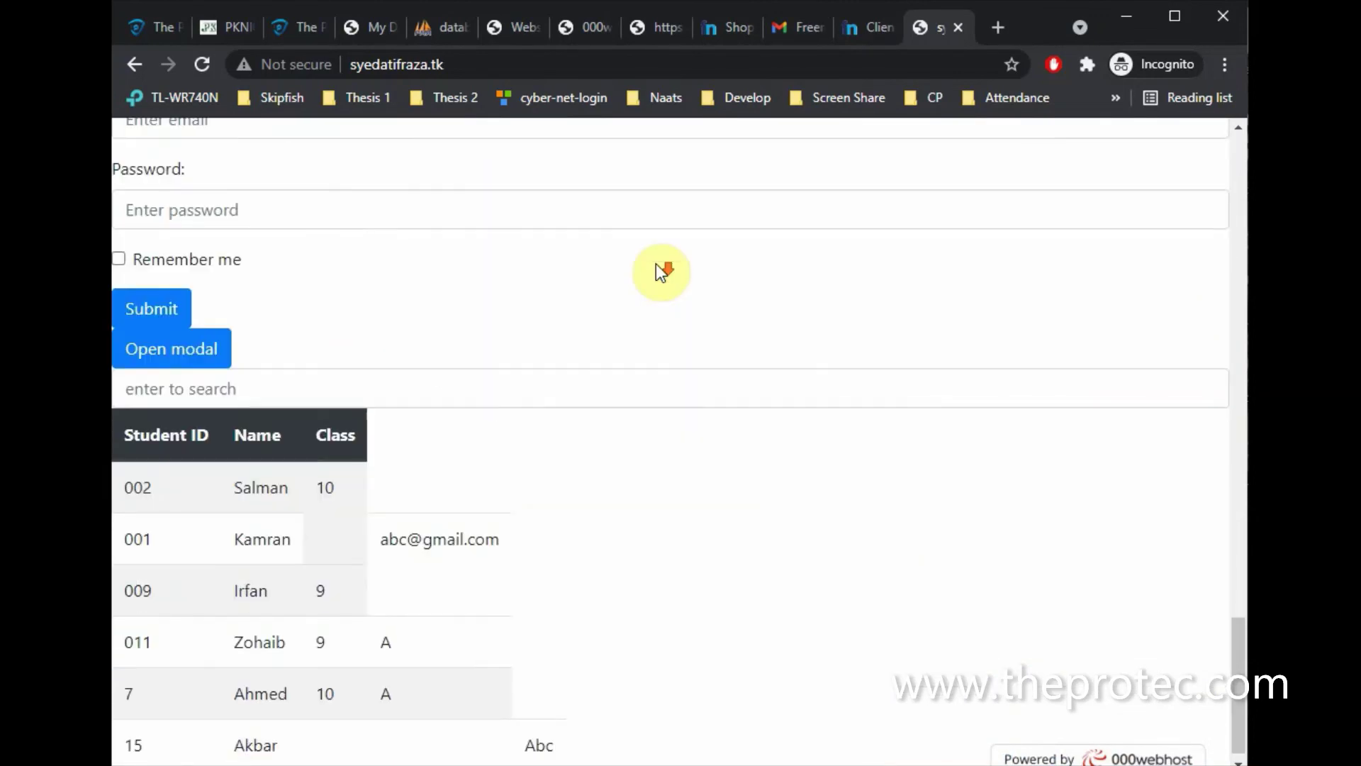
scroll(656, 264, "down", 1)
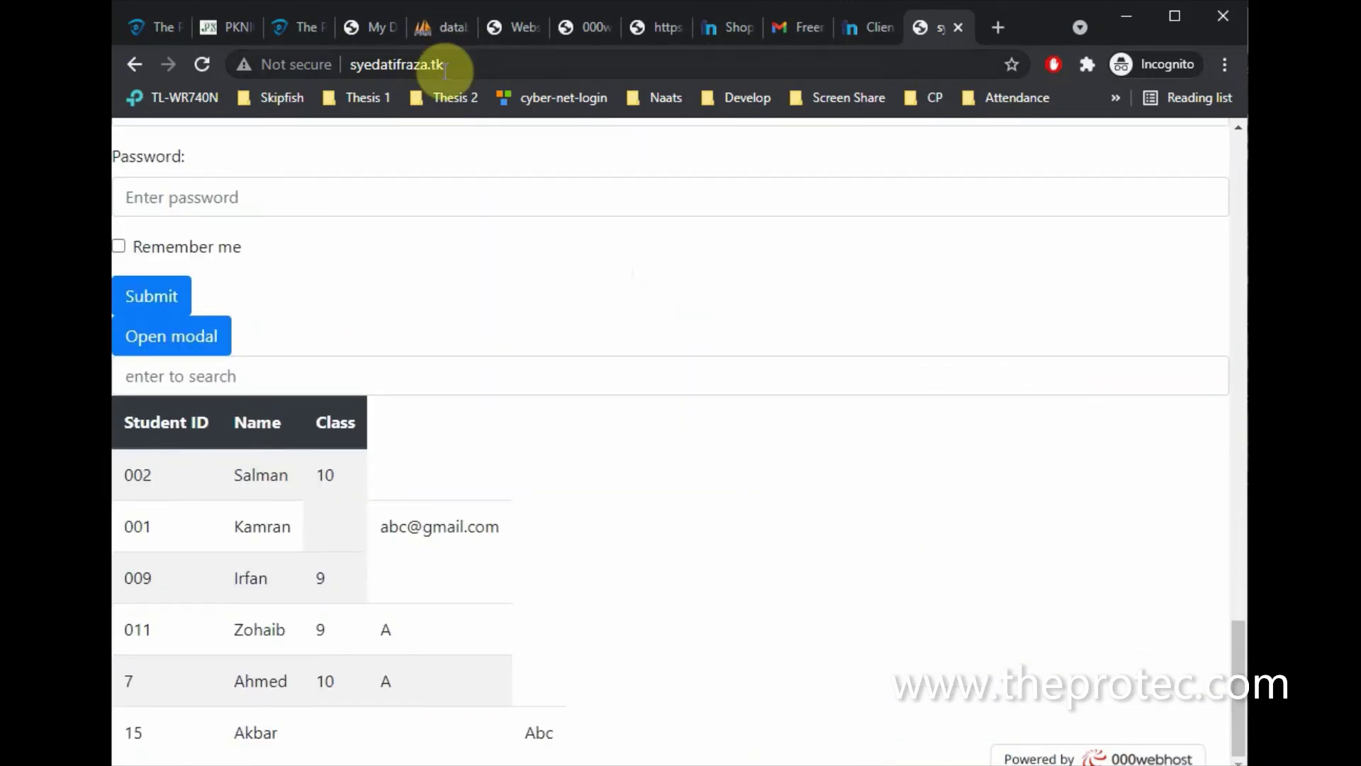
scroll(776, 271, "up", 20)
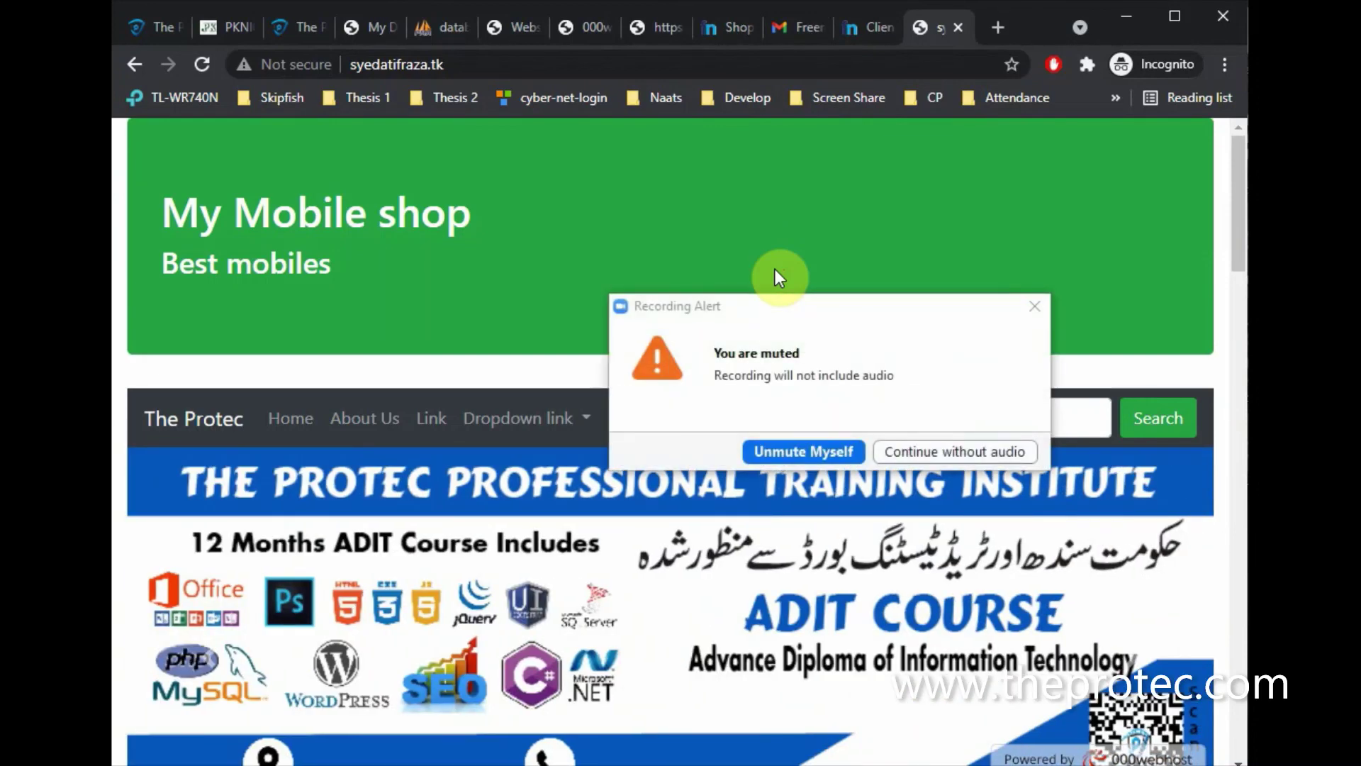
left_click(1036, 306)
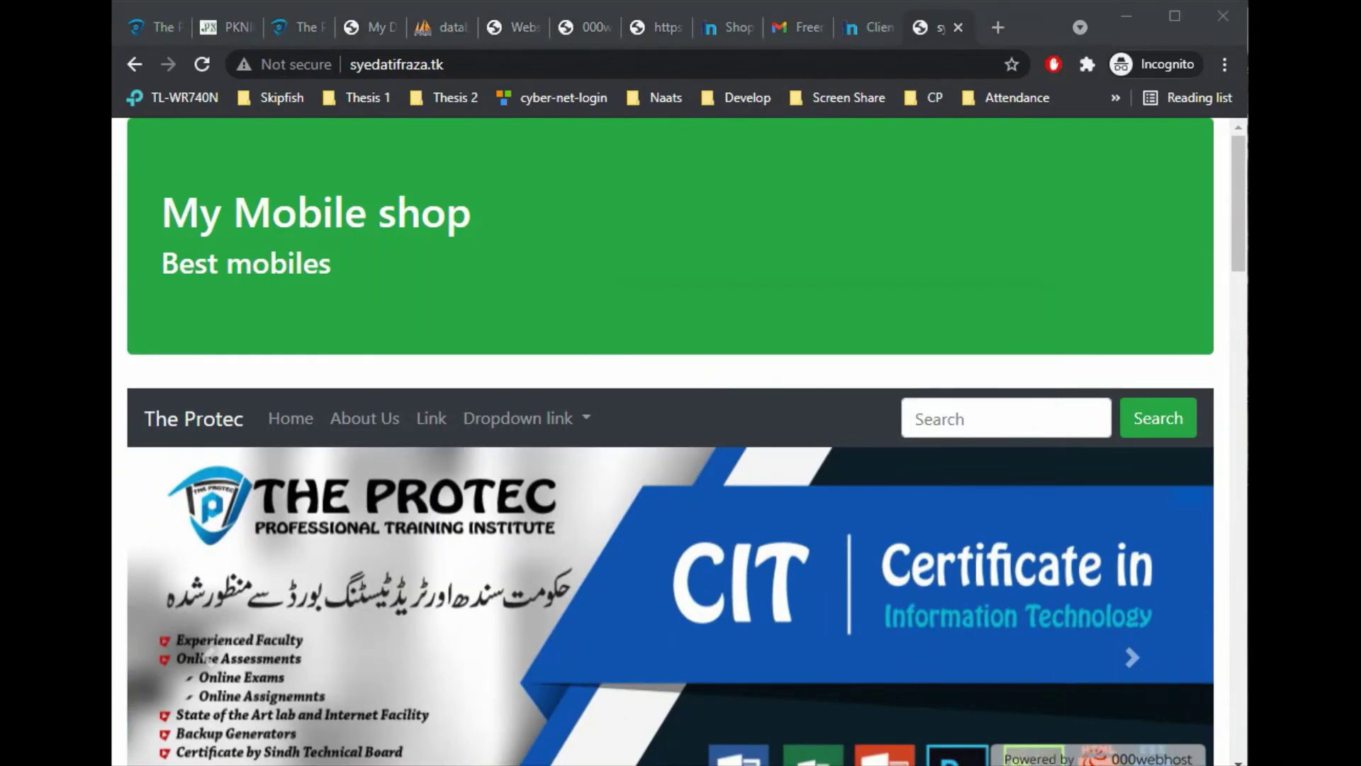
left_click(808, 342)
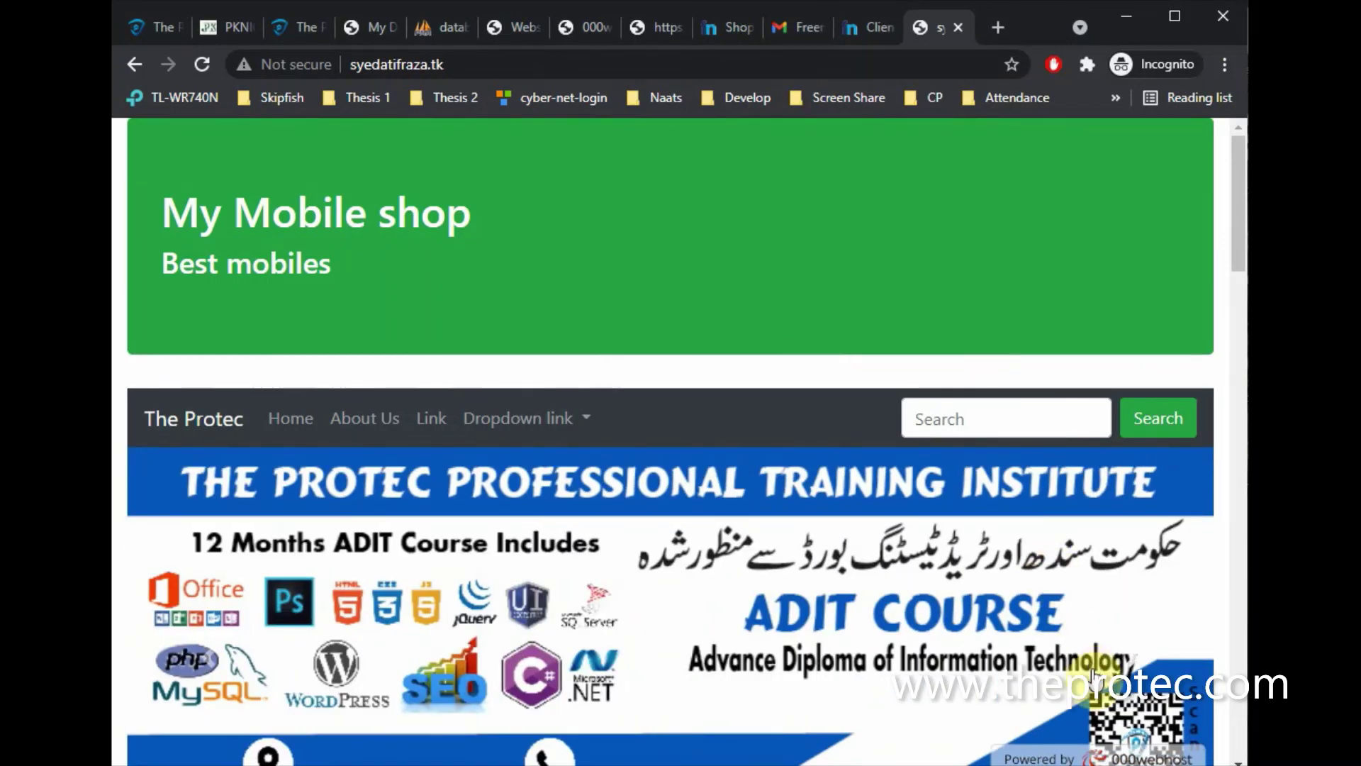
left_click(1156, 716)
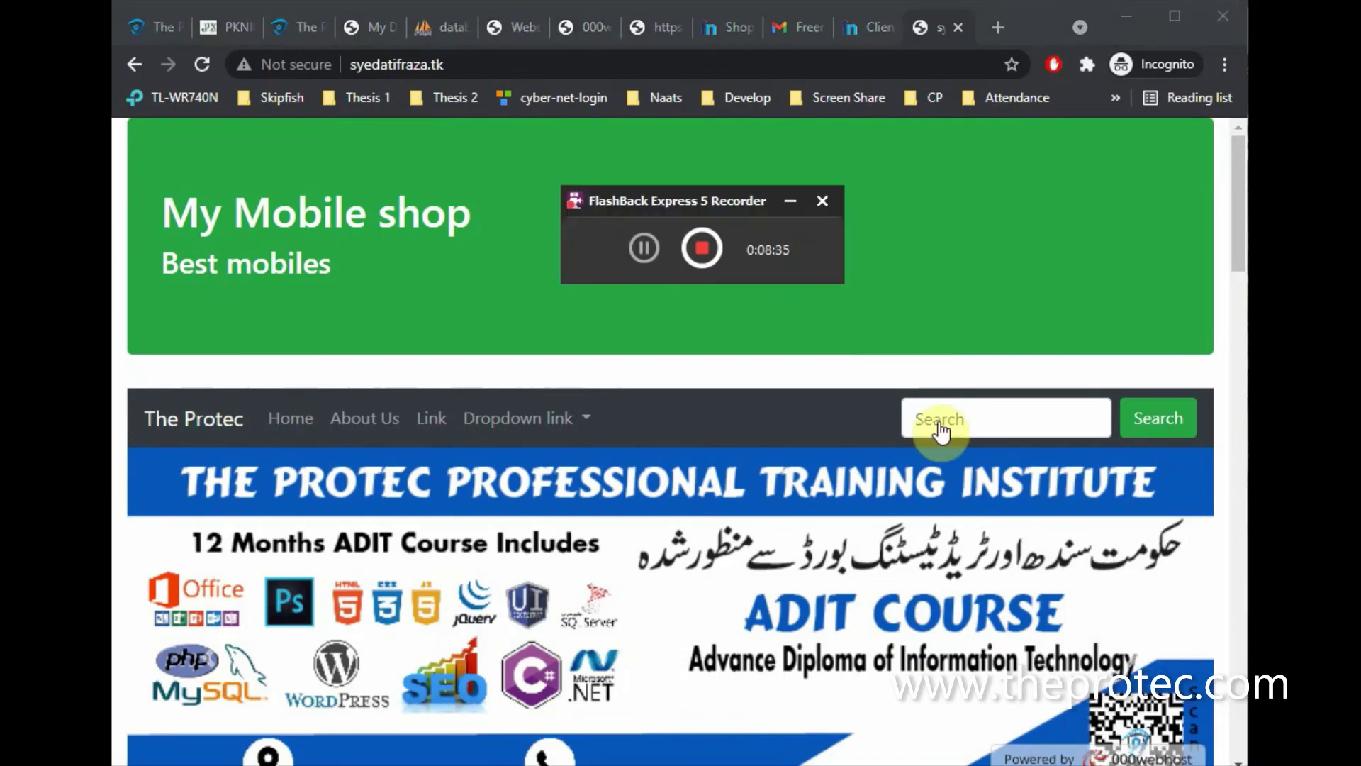
left_click(700, 246)
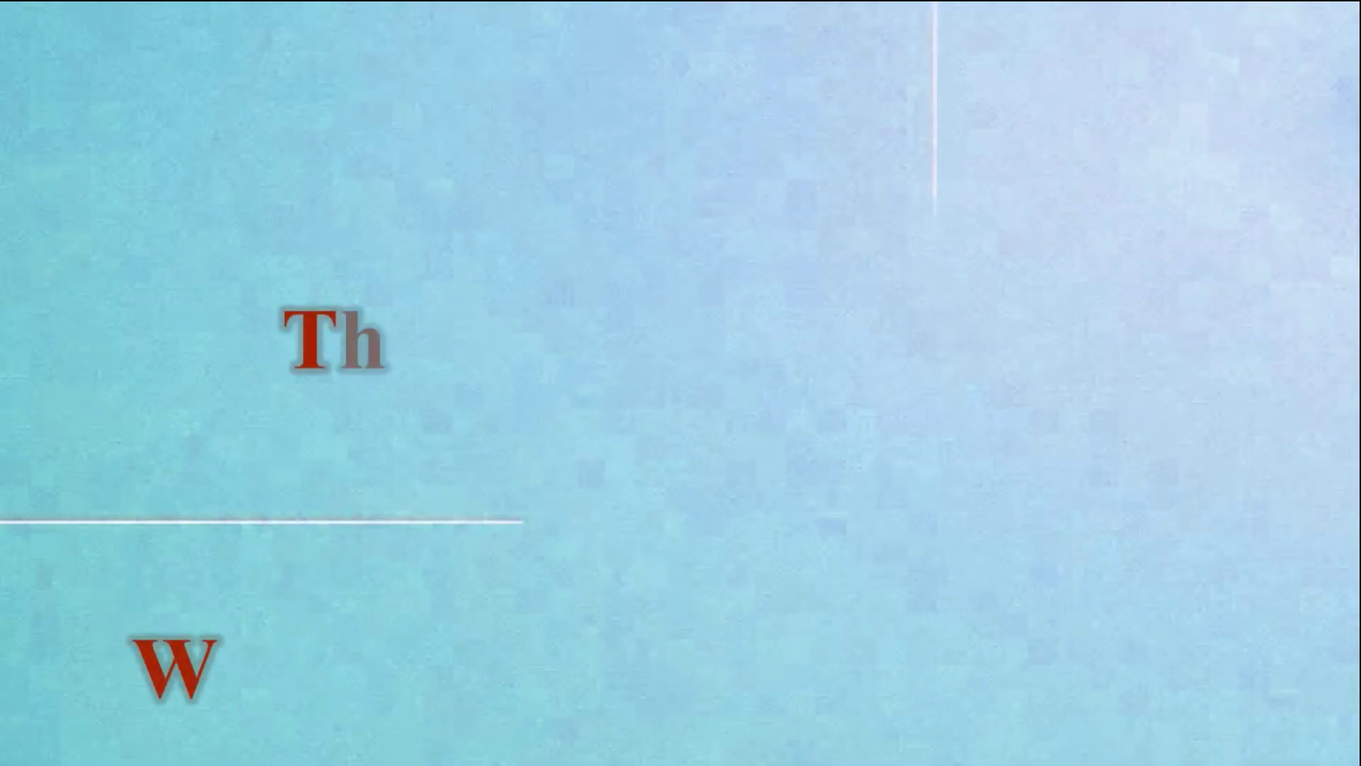